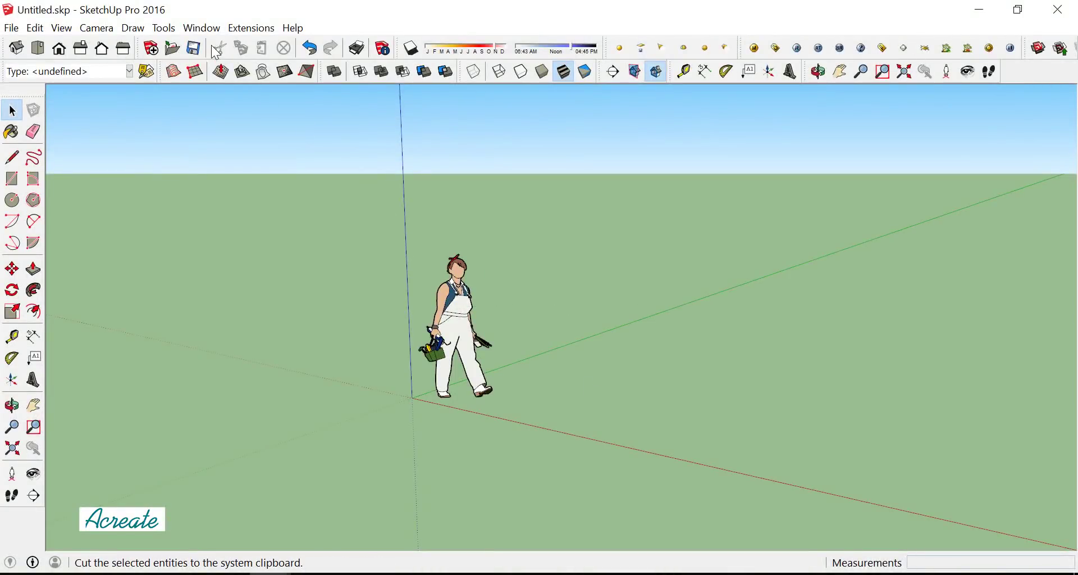
In Model Info Units, set the length format to Decimal with centimetres as the unit
click(201, 28)
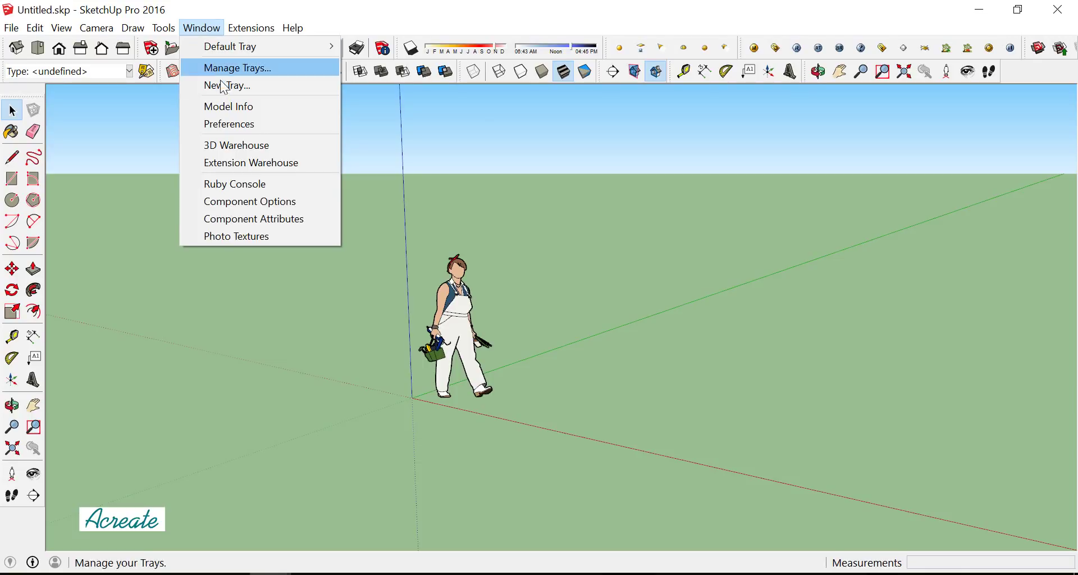
click(234, 112)
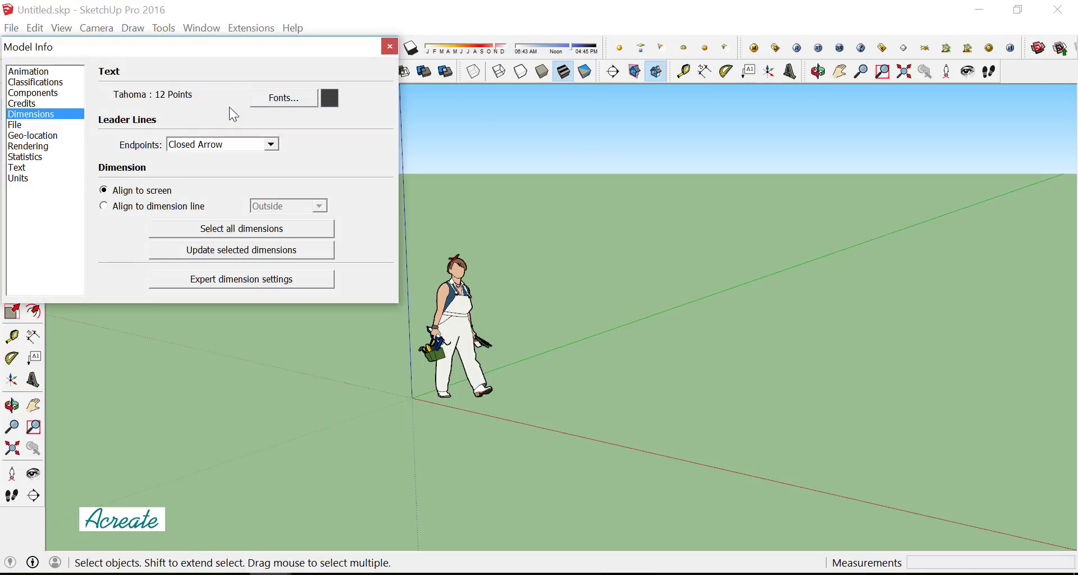
click(18, 179)
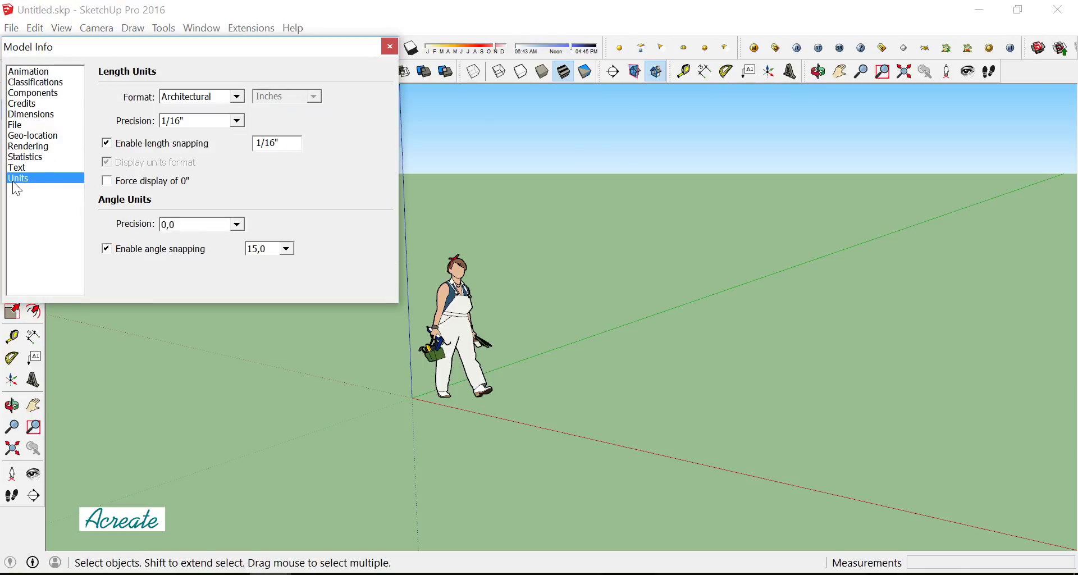
click(240, 96)
click(221, 118)
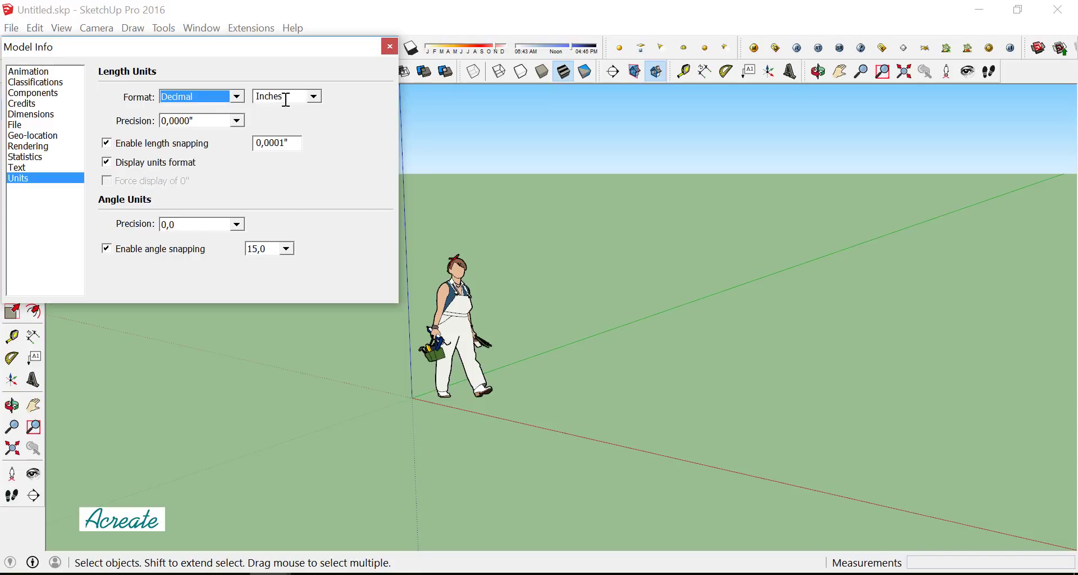
click(316, 96)
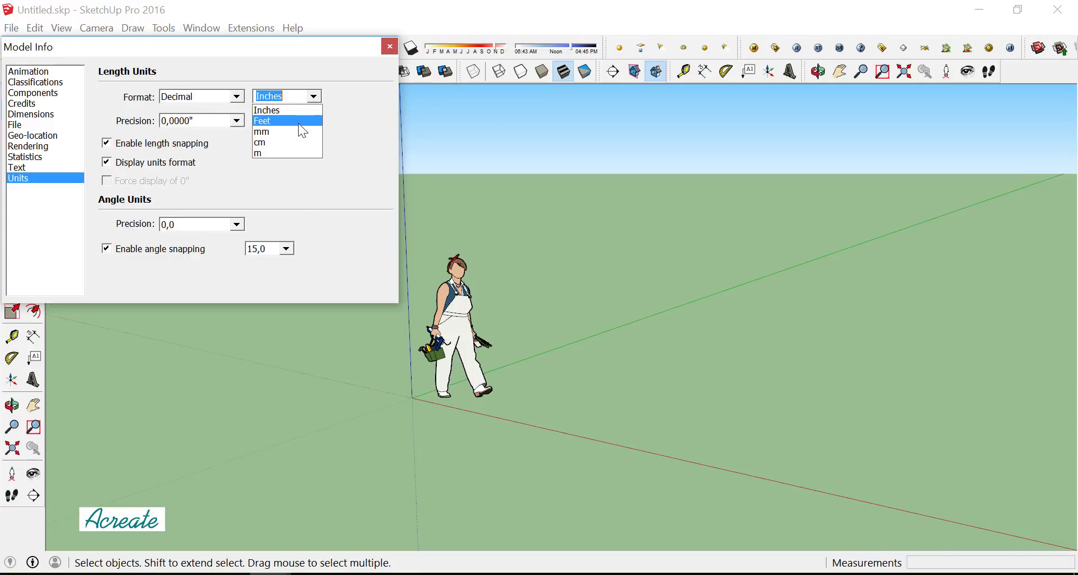
click(304, 148)
click(390, 47)
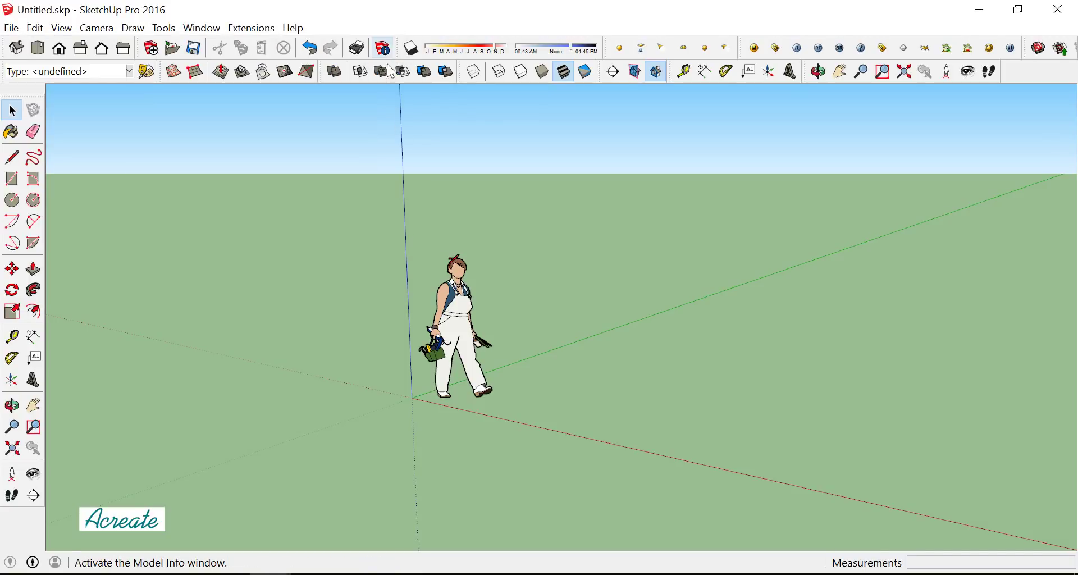
Erase the figure standing at the origin
middle_drag(423, 275, 467, 339)
key(space)
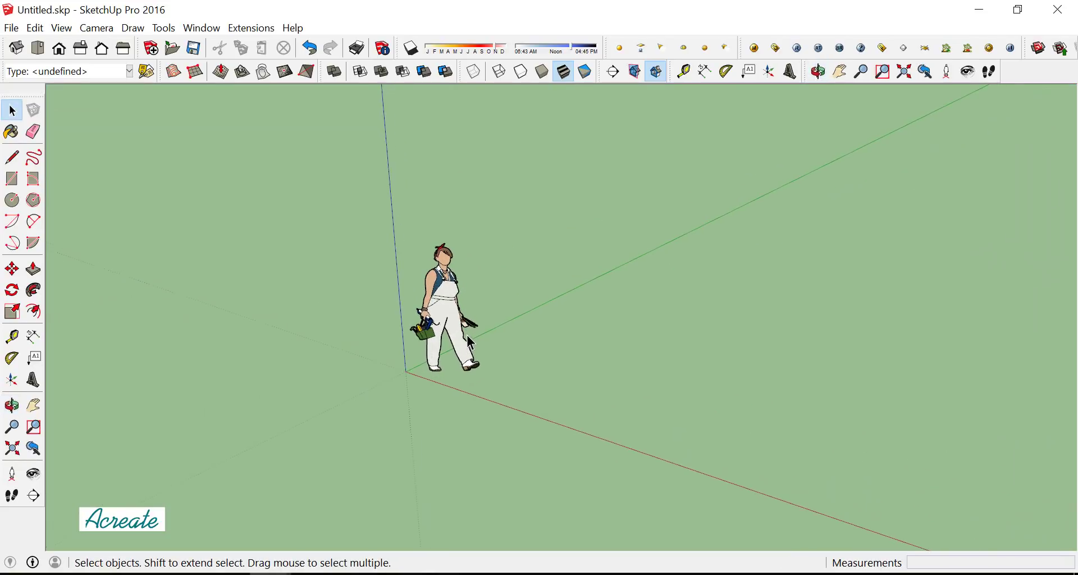
scroll(466, 334, up, 2)
scroll(435, 280, up, 3)
click(438, 285)
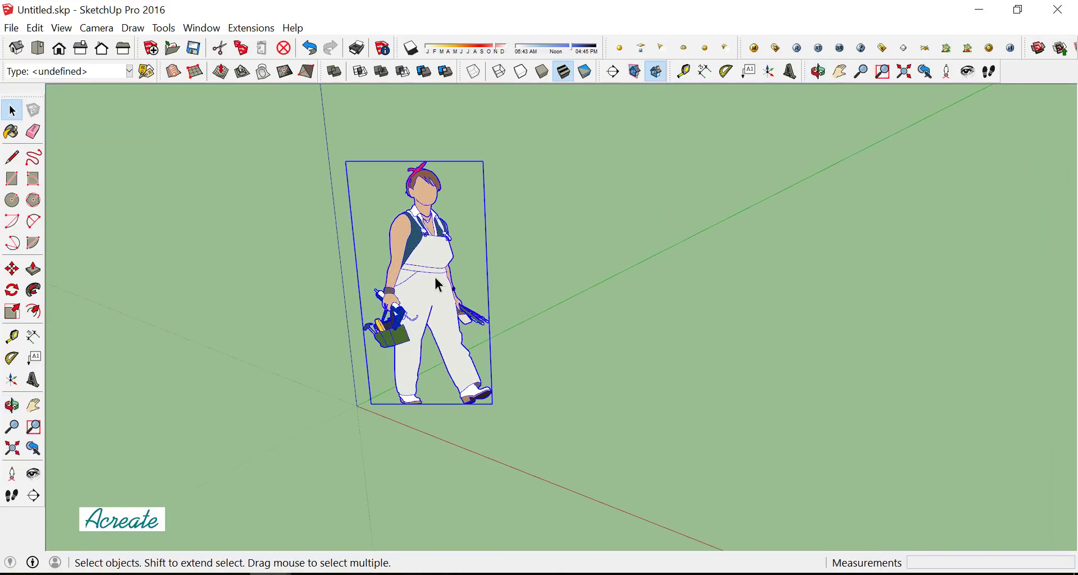
right_click(435, 197)
click(479, 225)
scroll(377, 283, down, 2)
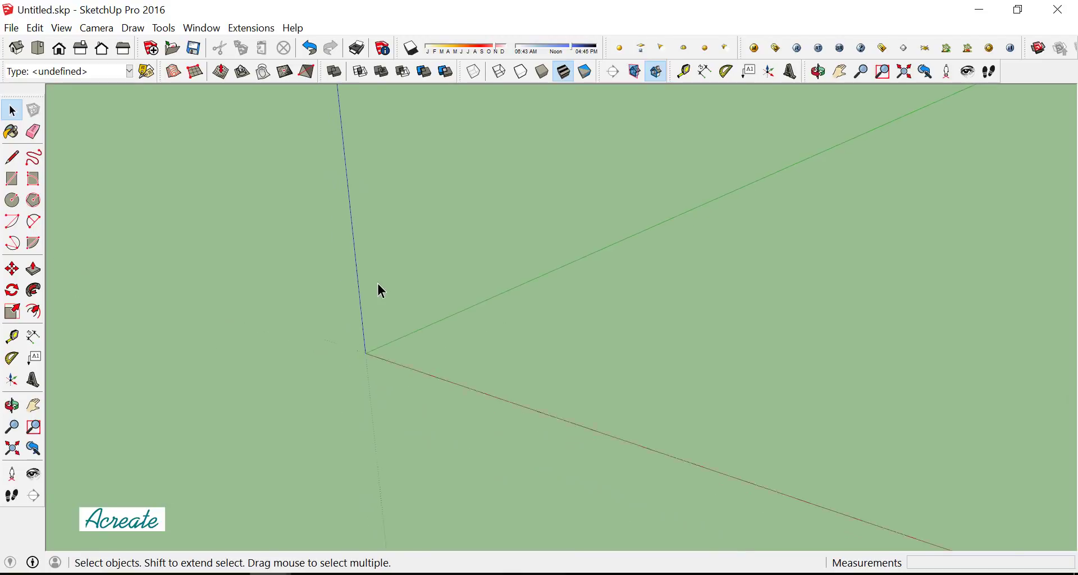
scroll(561, 354, down, 1)
scroll(766, 309, up, 2)
scroll(766, 308, up, 1)
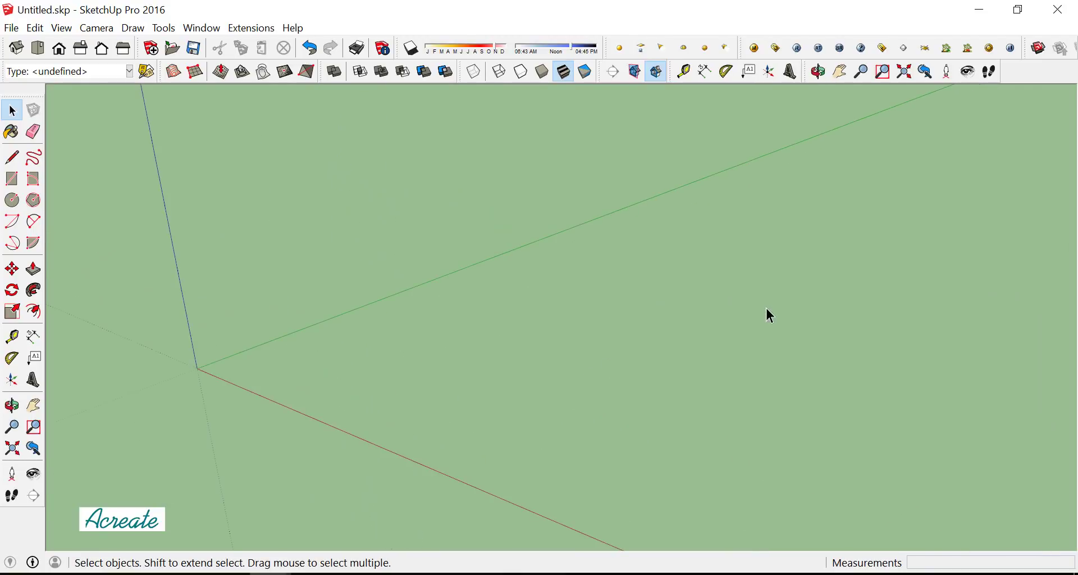
Create Tape Measure guides from the red and green axes, the second one 400 cm away
click(11, 336)
click(283, 404)
text(600)
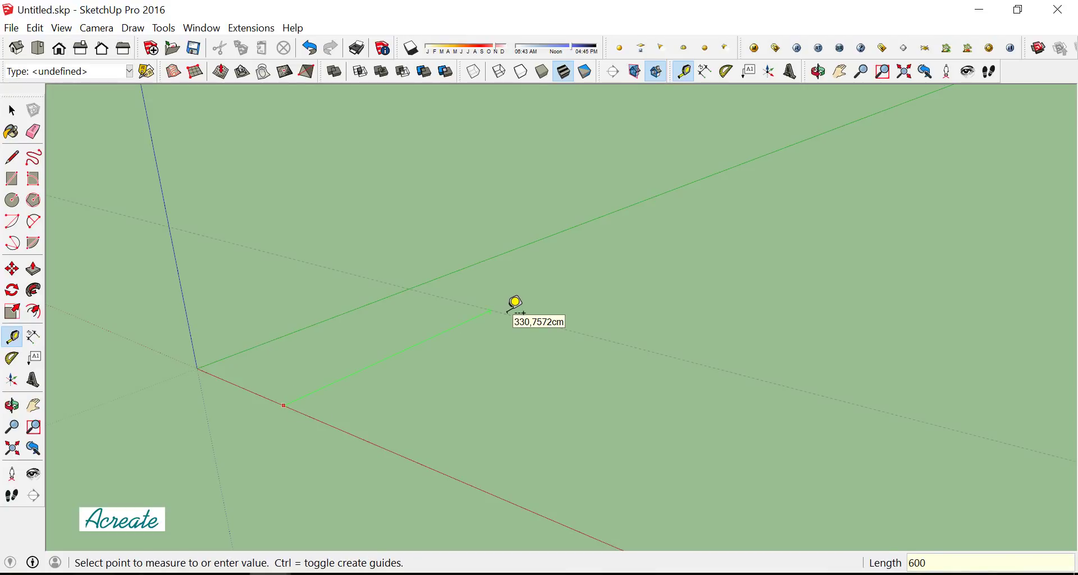
key(Return)
mouse_move(513, 305)
middle_down()
mouse_move(532, 218)
mouse_move(509, 255)
middle_up()
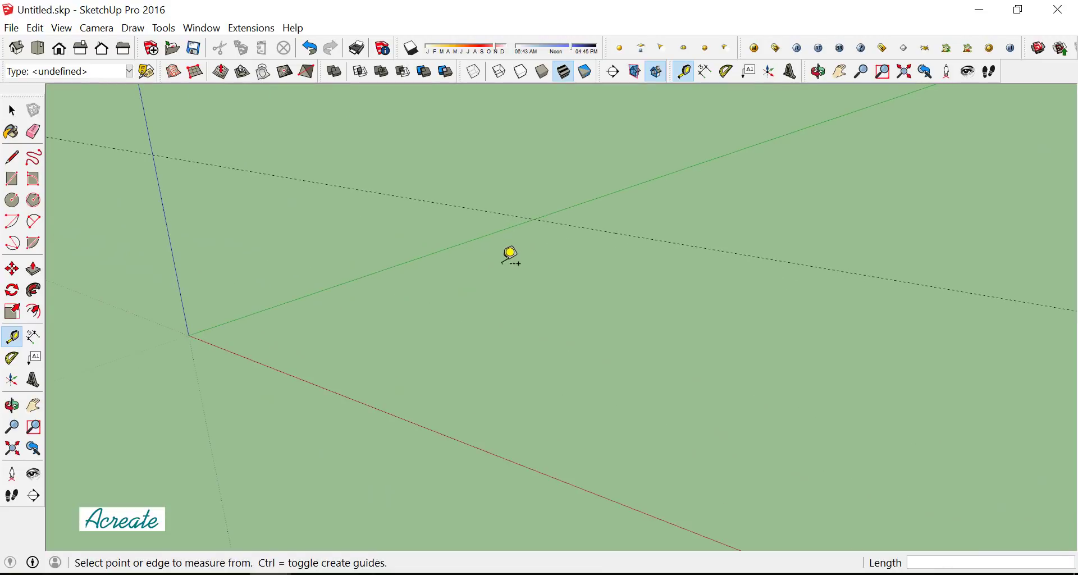
click(478, 237)
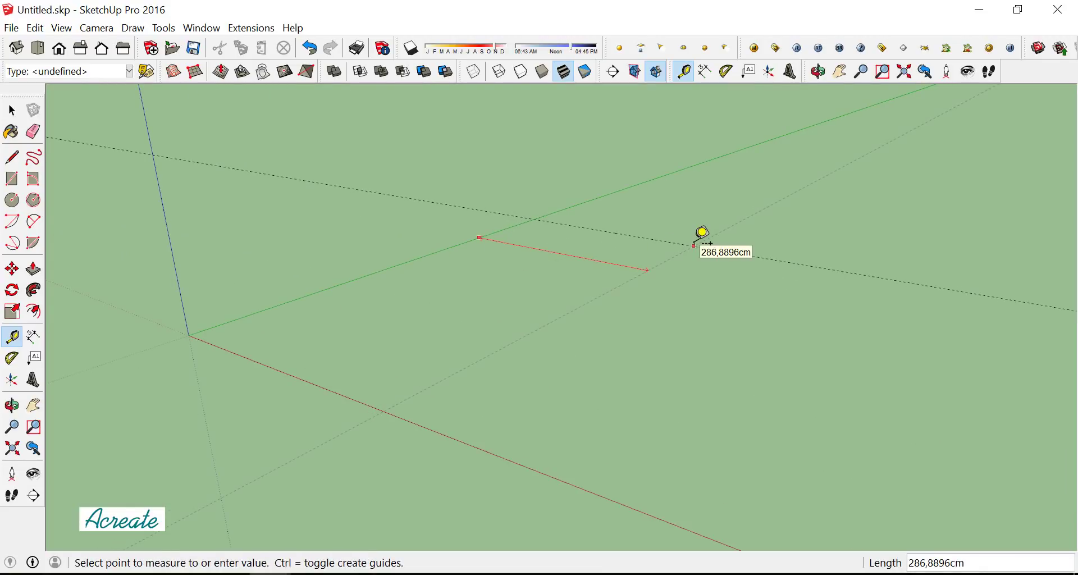
text(00)
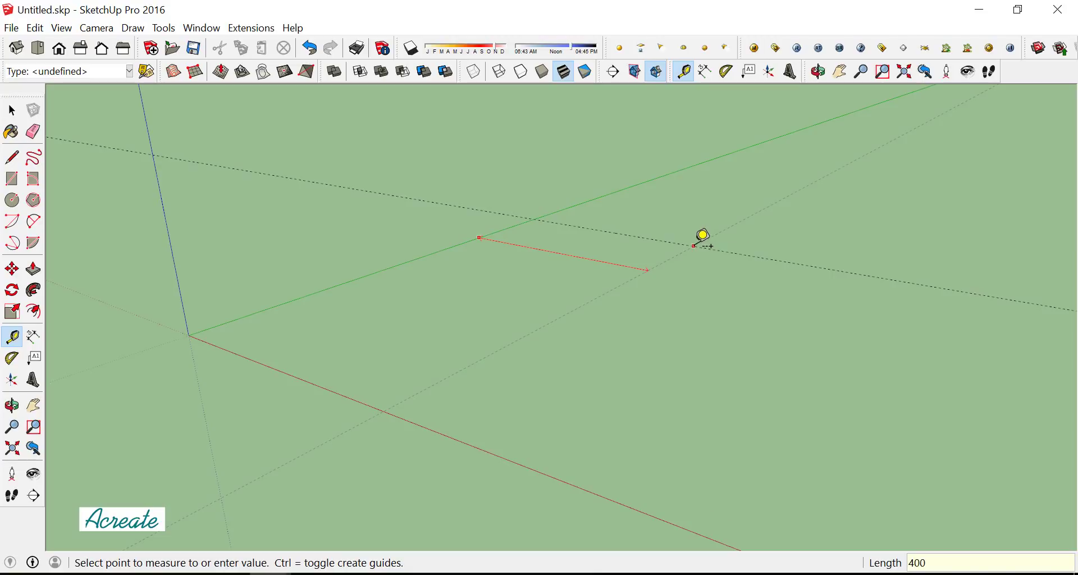
key(Return)
mouse_move(579, 243)
middle_down()
mouse_move(570, 298)
mouse_move(585, 343)
middle_up()
scroll(585, 343, up, 2)
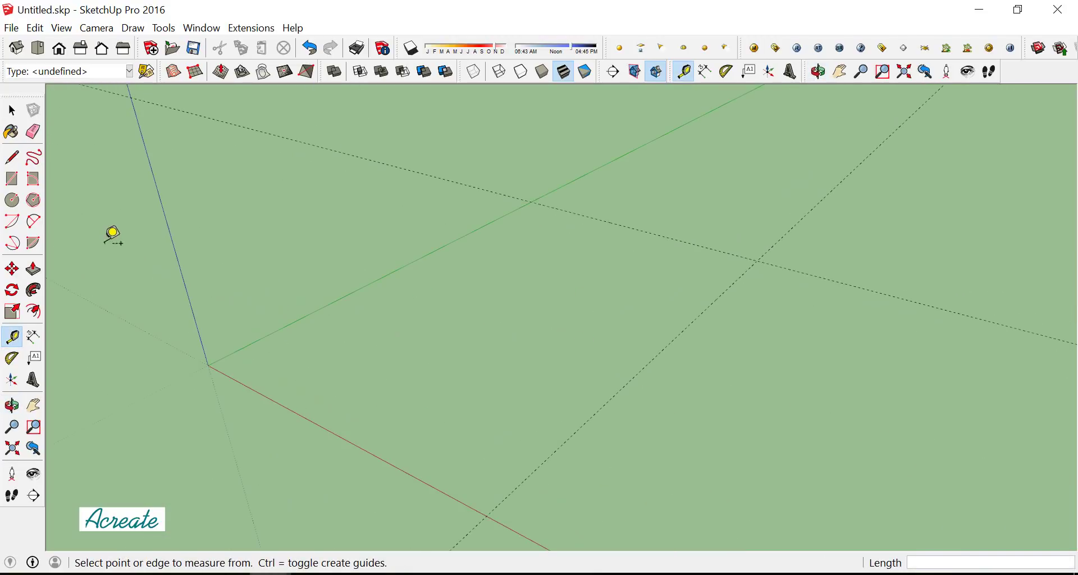
click(12, 179)
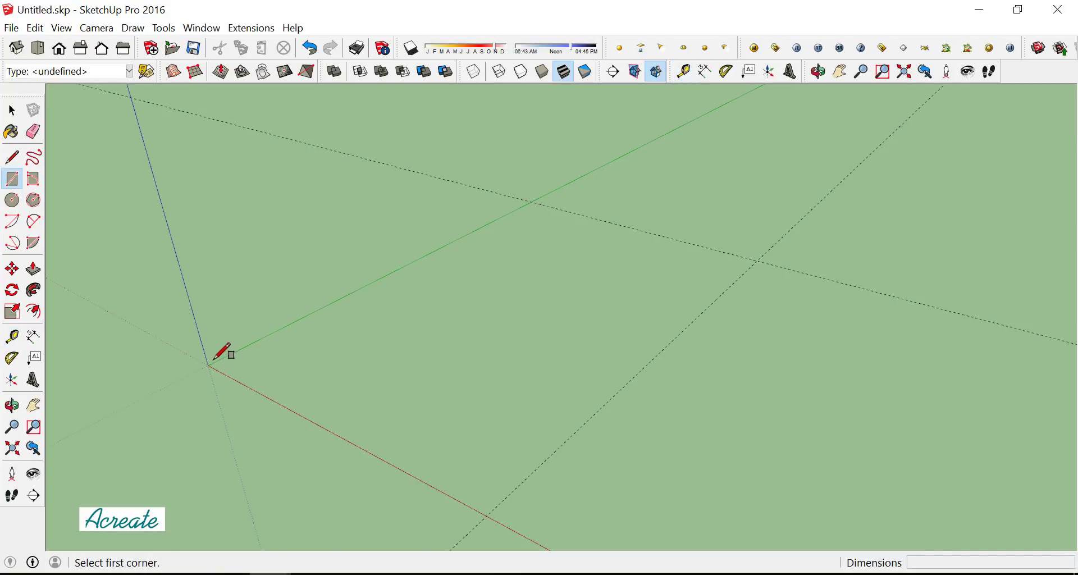
Draw a 600 by 400 cm rectangle from the origin to the guide intersection
click(208, 365)
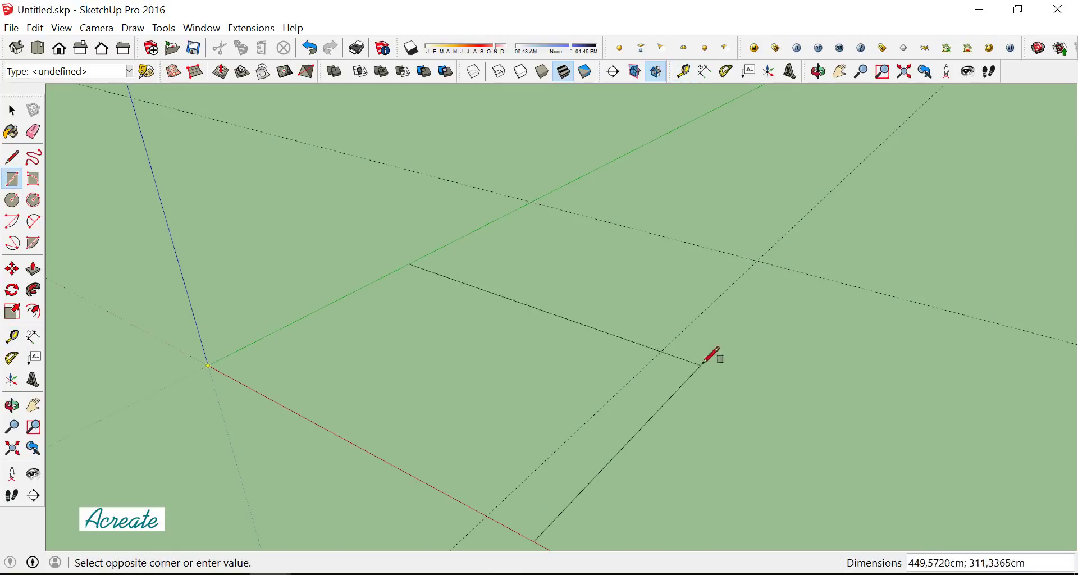
click(758, 261)
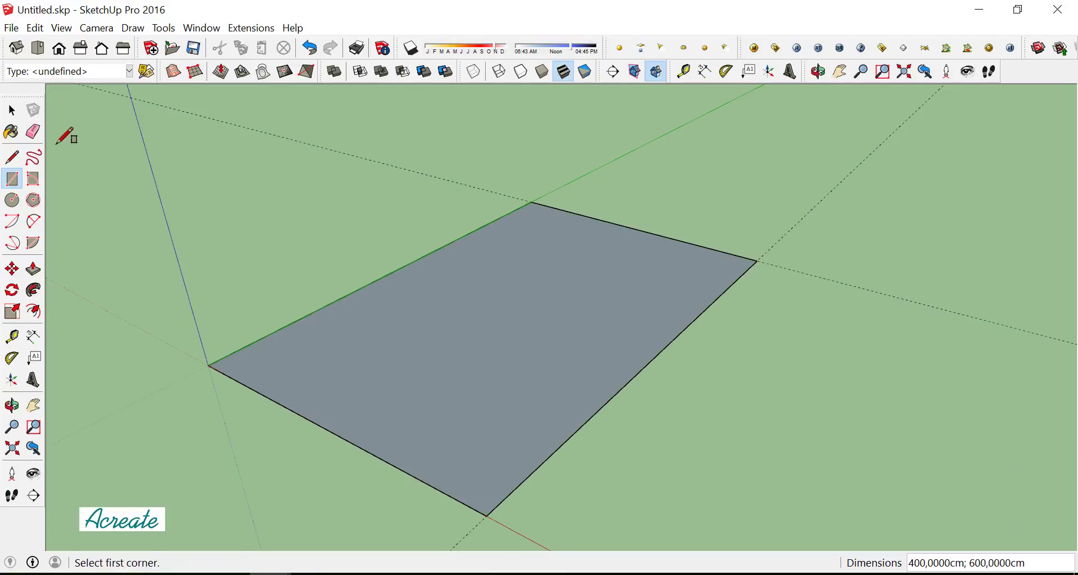
key(e)
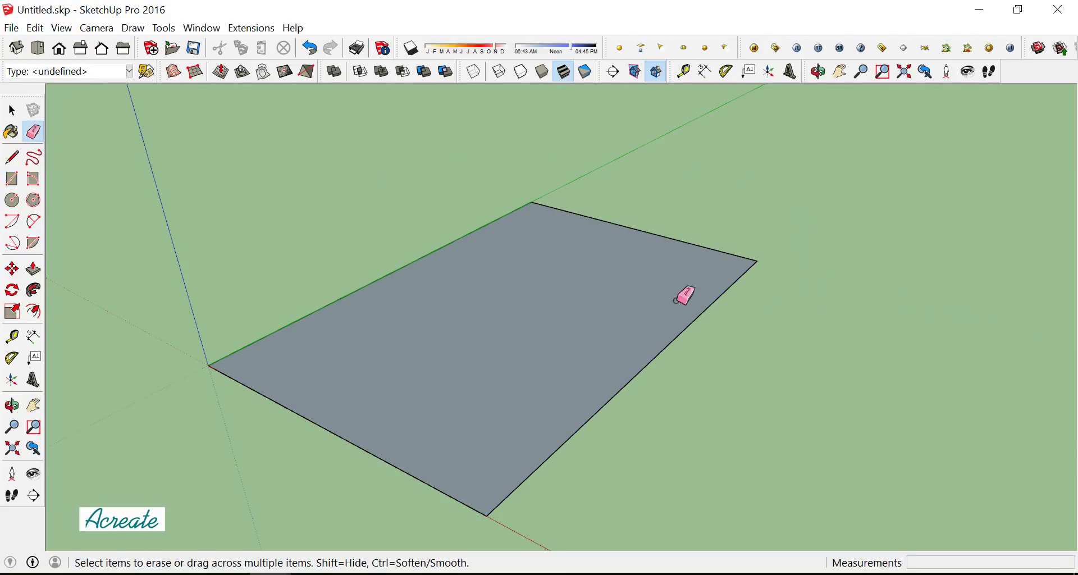
middle_drag(681, 293, 657, 318)
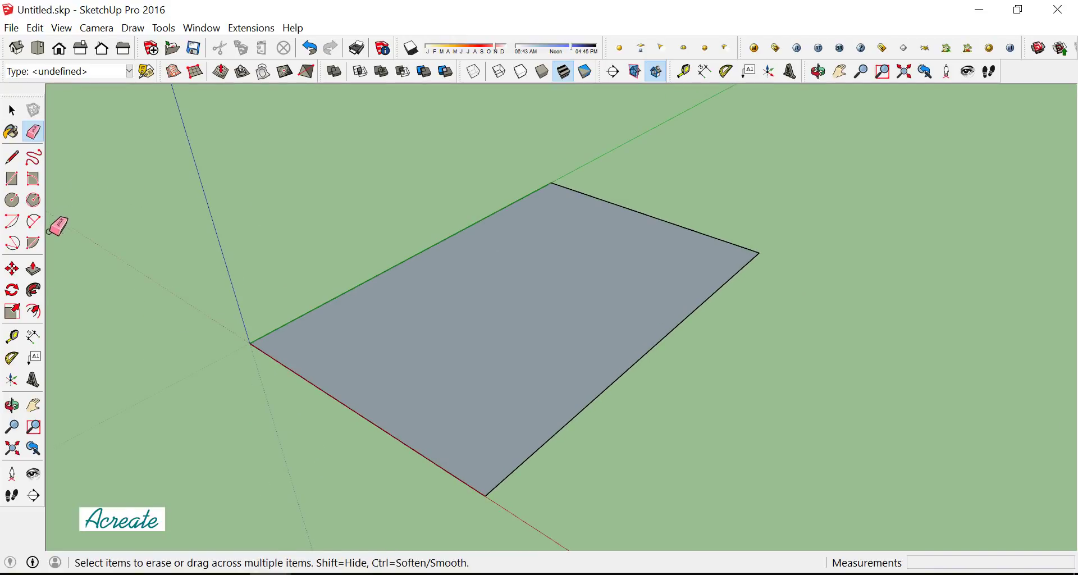
Dimension the floor's 600 cm and 400 cm edges
click(33, 336)
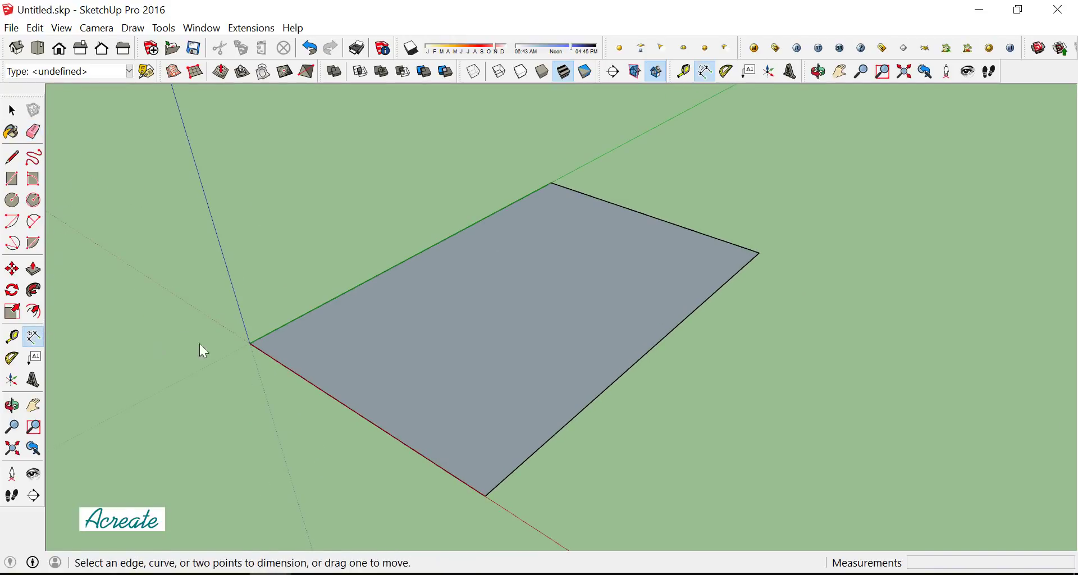
click(250, 344)
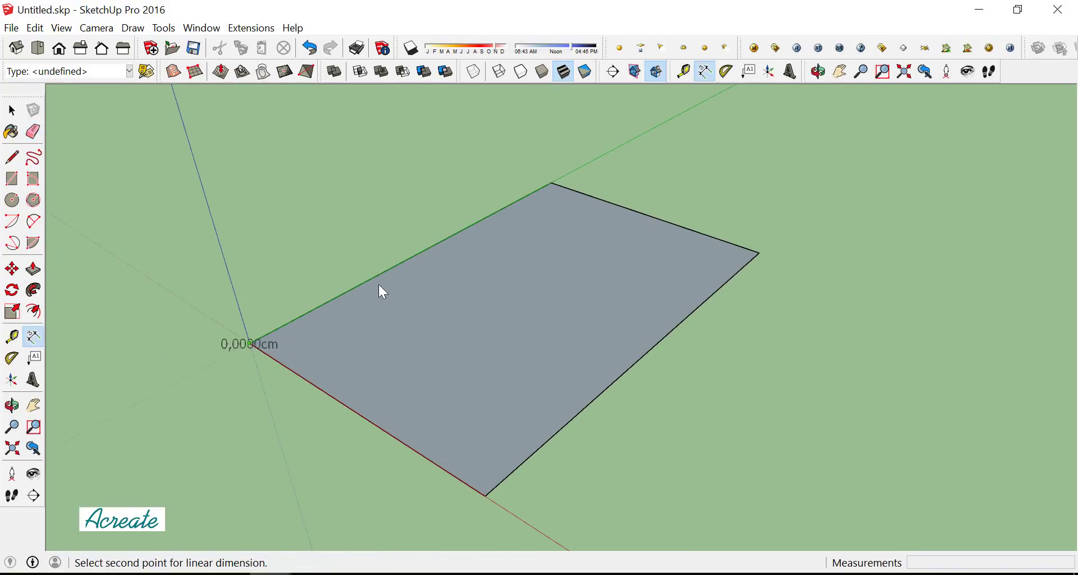
click(553, 182)
click(456, 166)
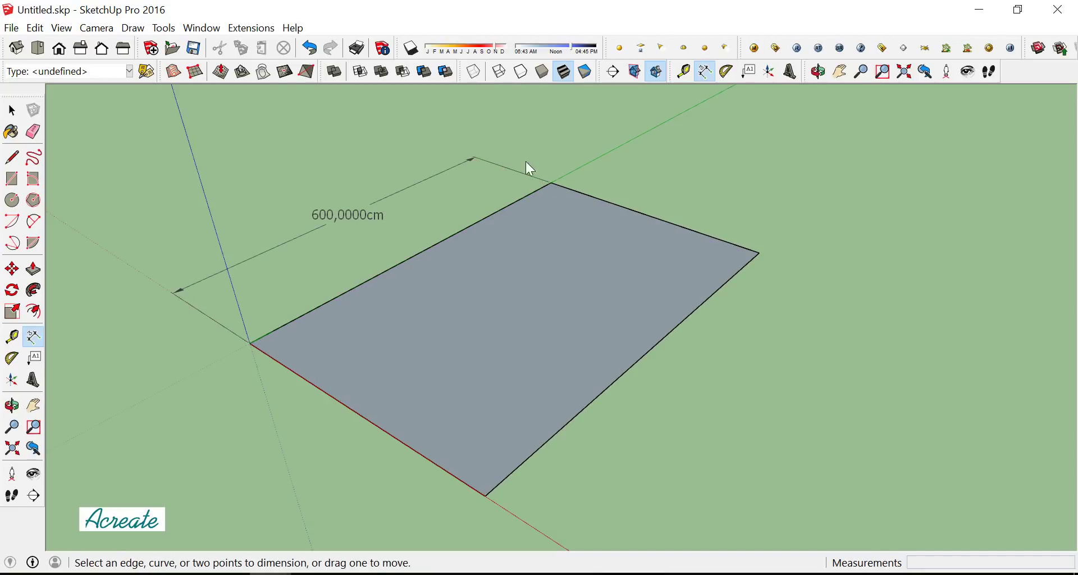
click(553, 182)
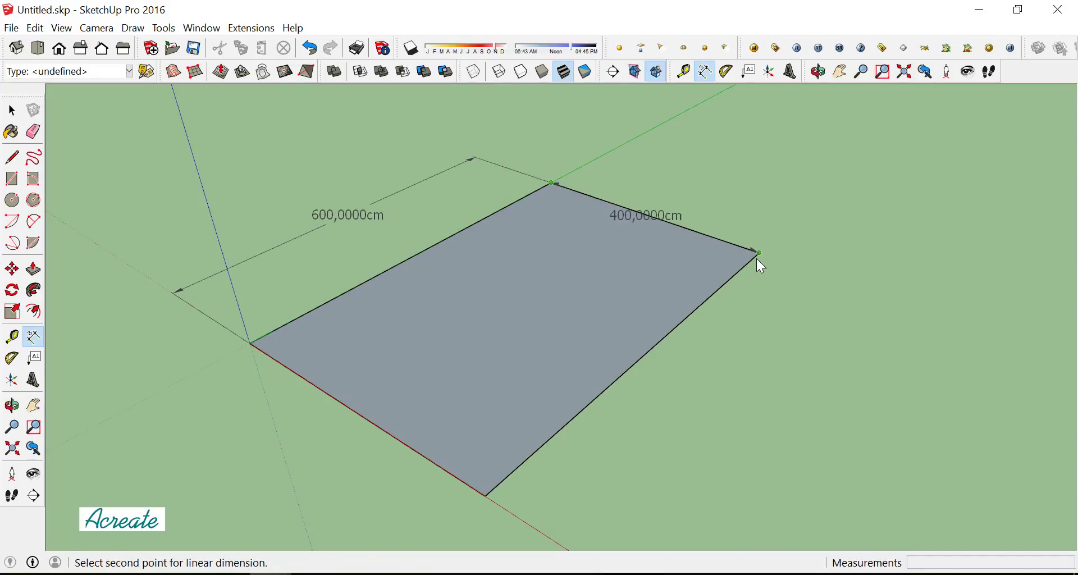
click(757, 259)
click(830, 205)
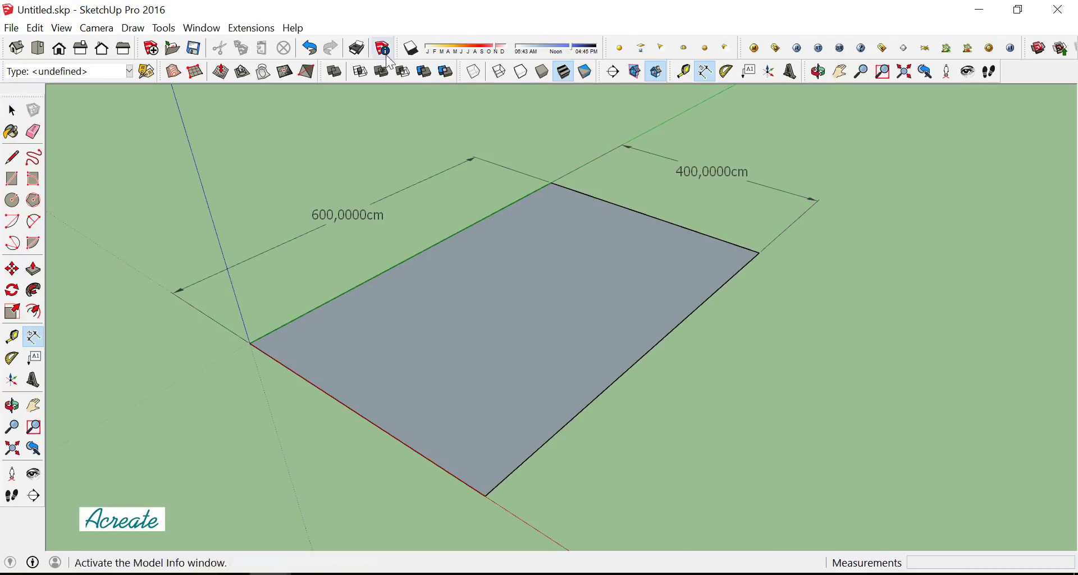
click(202, 28)
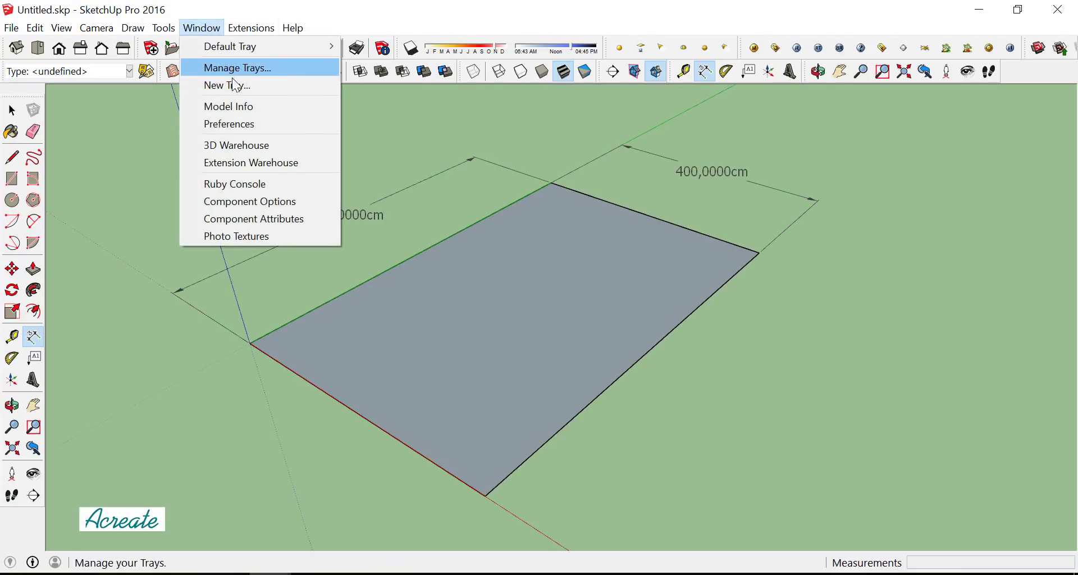
click(241, 109)
click(230, 121)
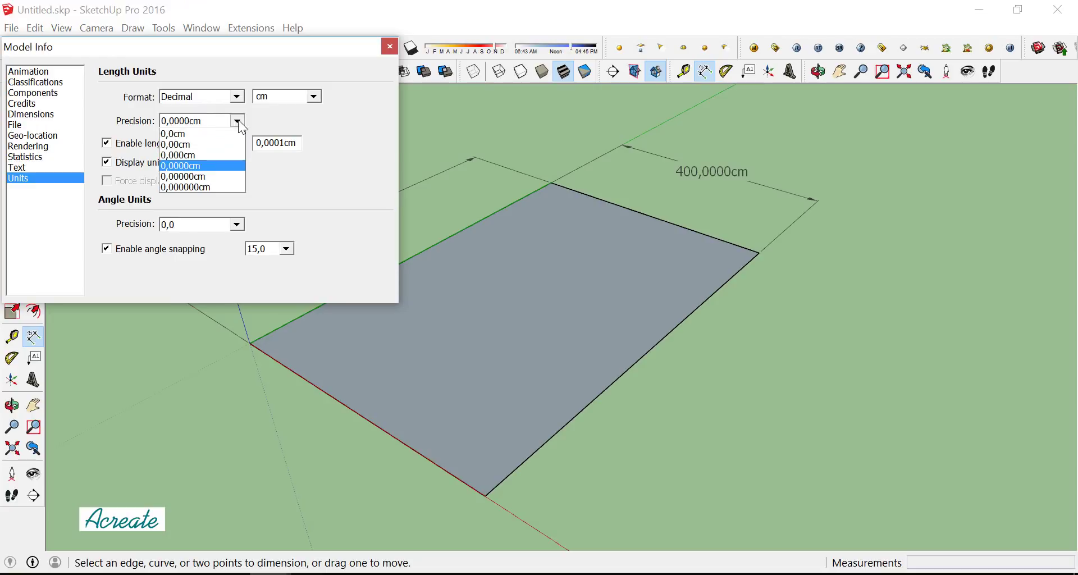
click(221, 131)
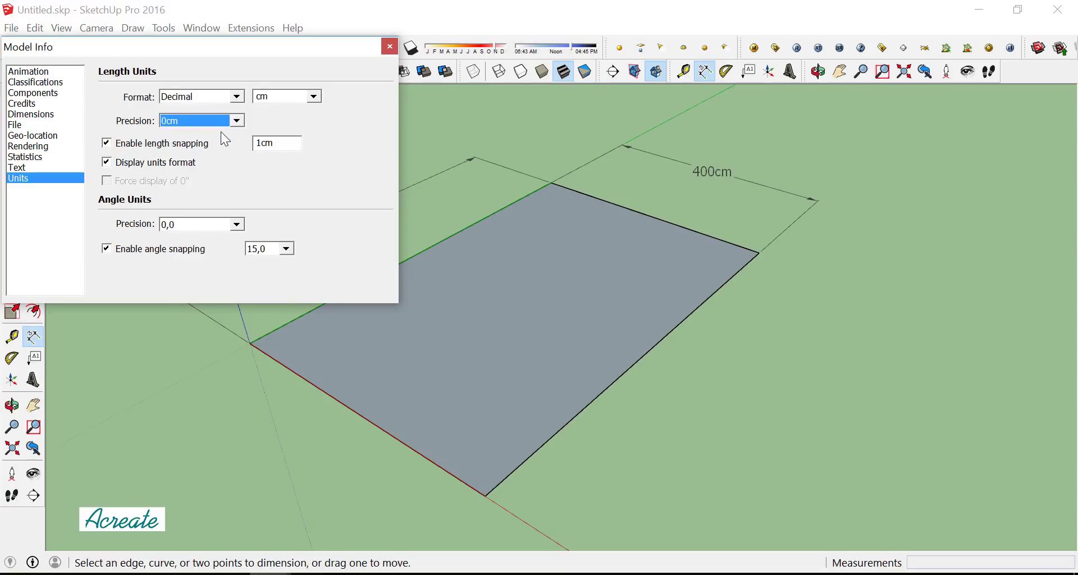
click(392, 48)
scroll(393, 238, down, 1)
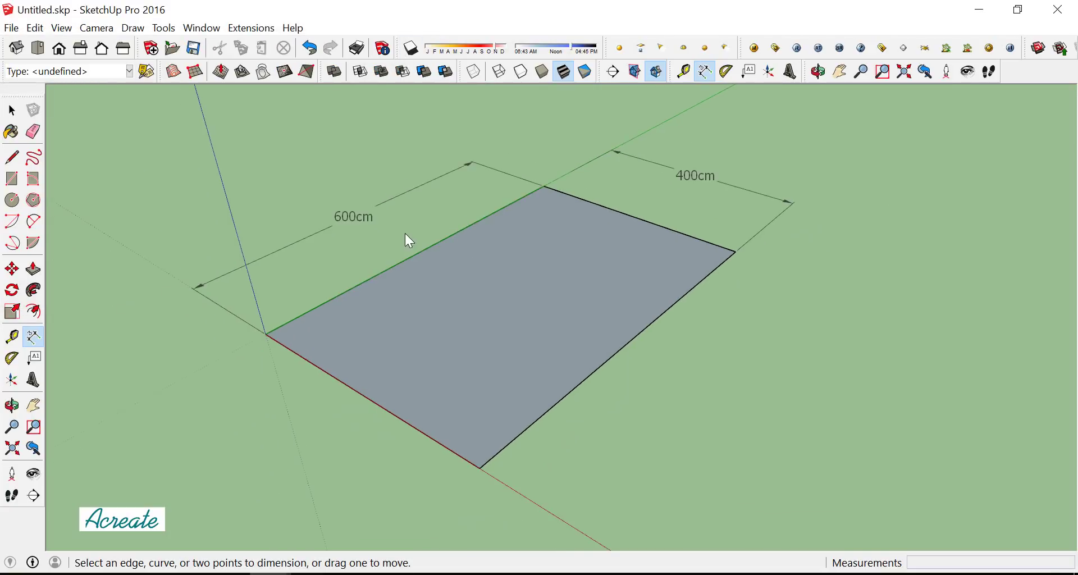
middle_drag(713, 182, 712, 213)
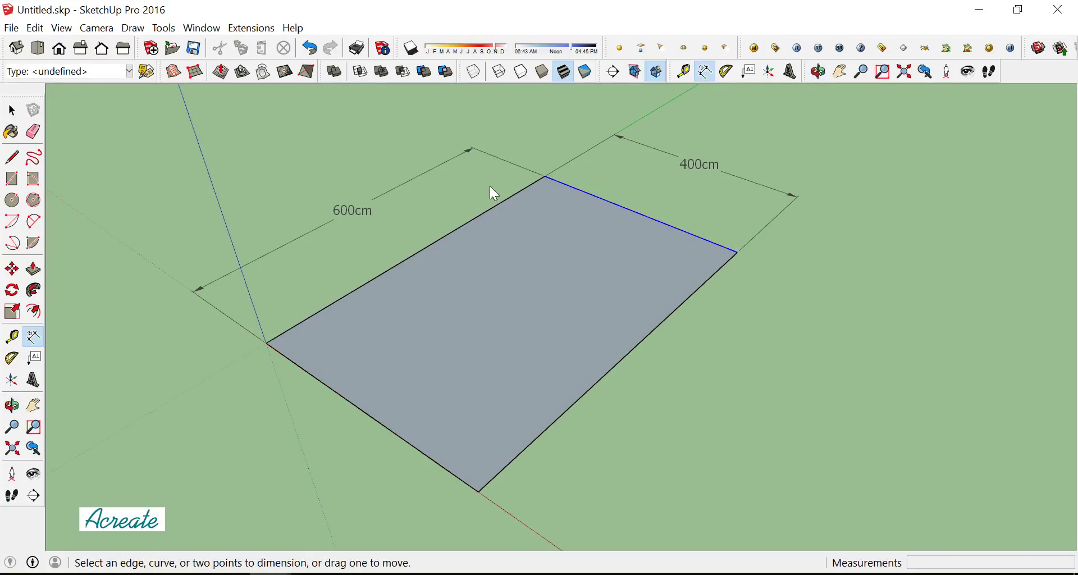
scroll(474, 195, down, 1)
scroll(522, 241, up, 2)
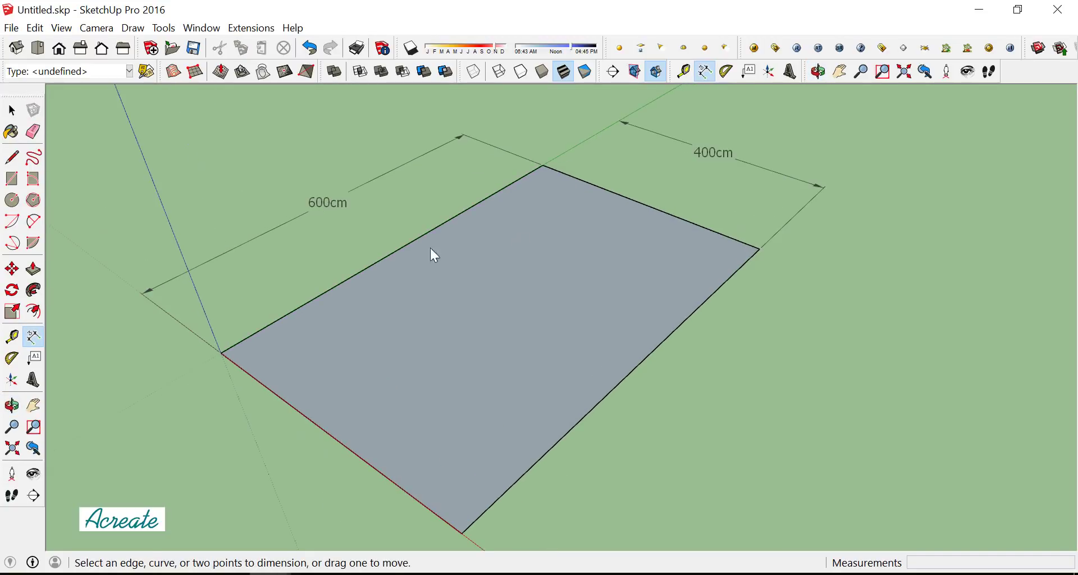
Offset the floor rectangle's edges 15 cm inward
click(33, 311)
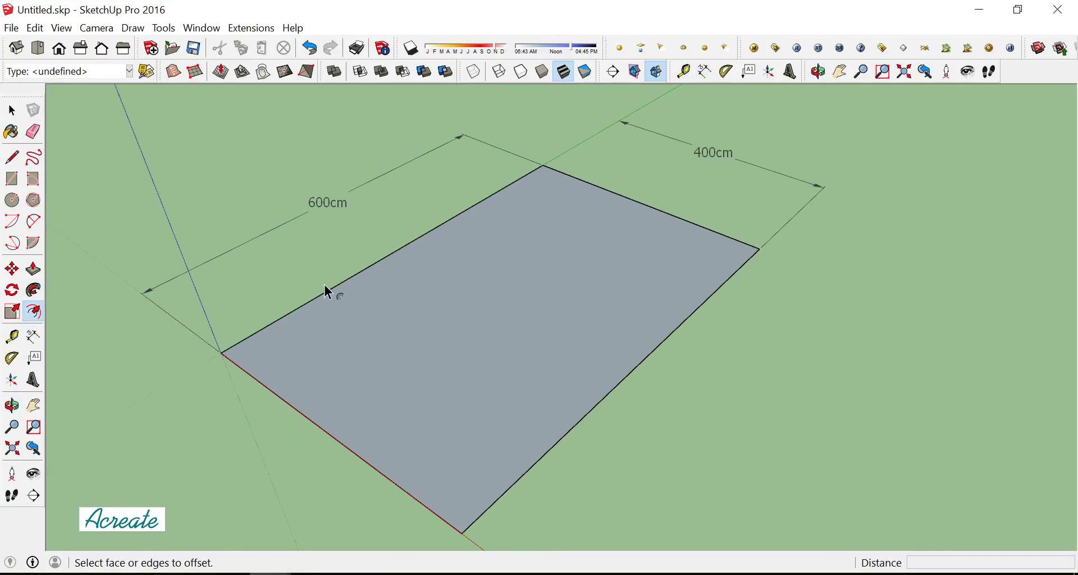
click(357, 288)
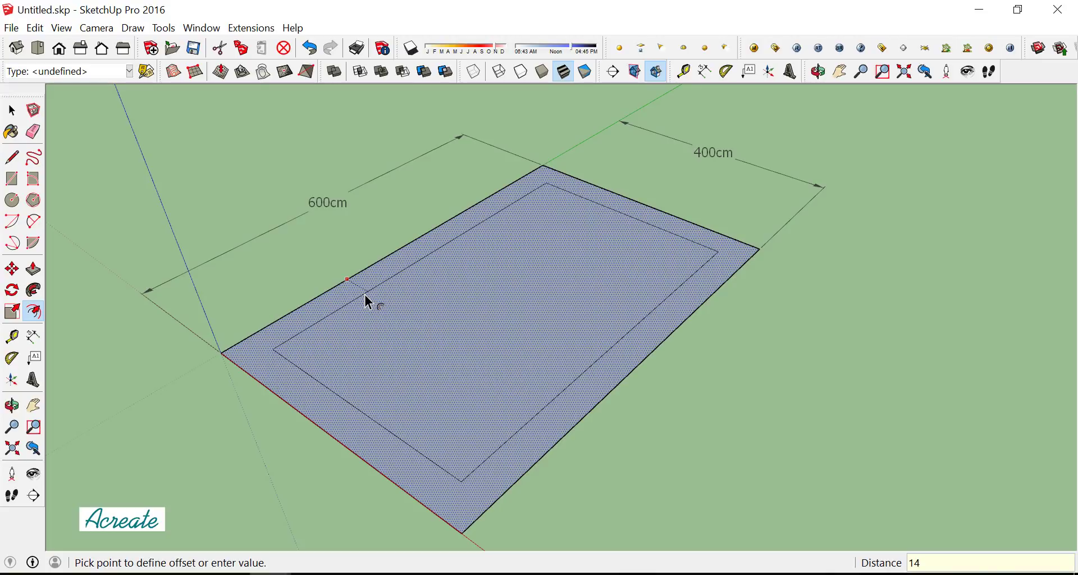
key(Return)
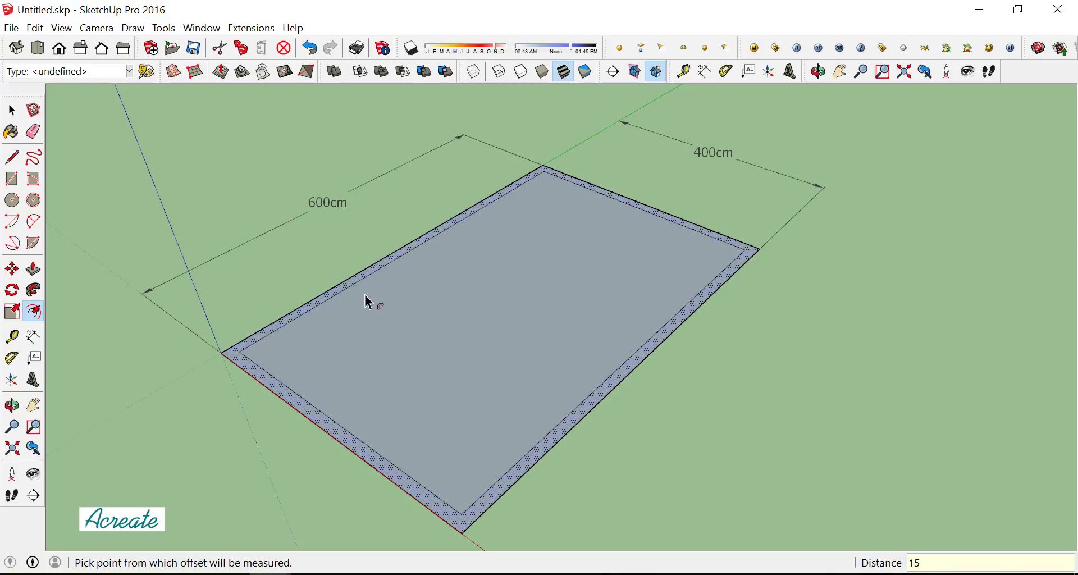
scroll(483, 334, down, 1)
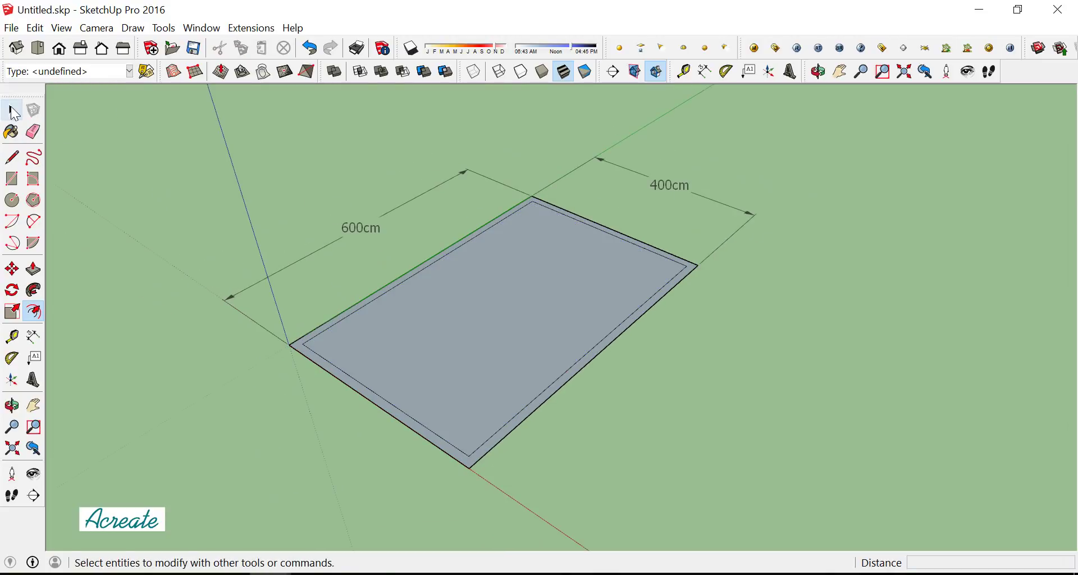
click(12, 111)
mouse_move(466, 336)
middle_down()
mouse_move(479, 317)
mouse_move(565, 323)
middle_up()
scroll(566, 324, up, 1)
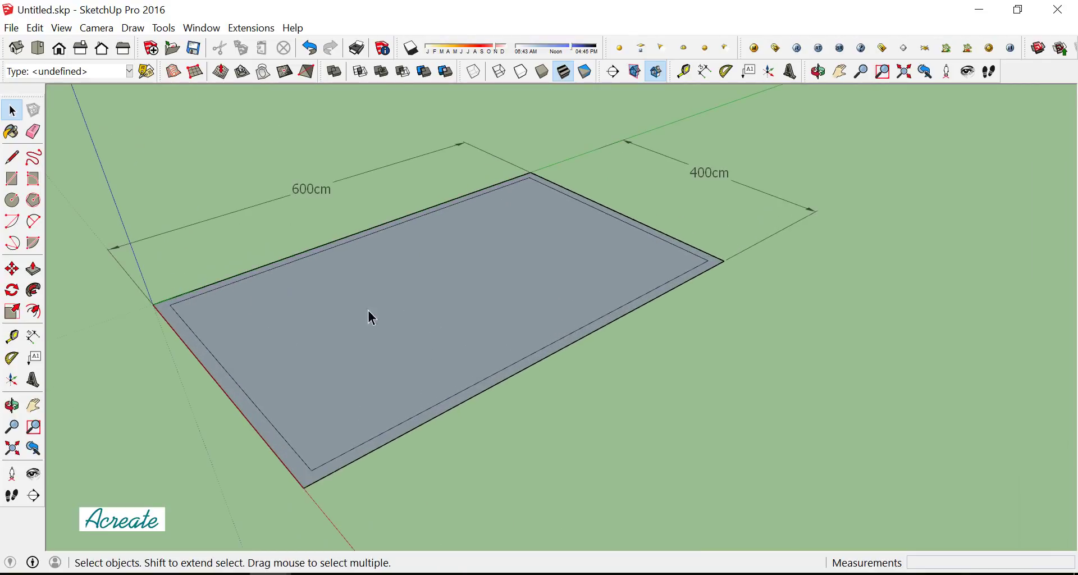
Push/pull the 15 cm border strip up 300 cm to form the walls
click(33, 269)
drag(439, 424, 450, 316)
text(300)
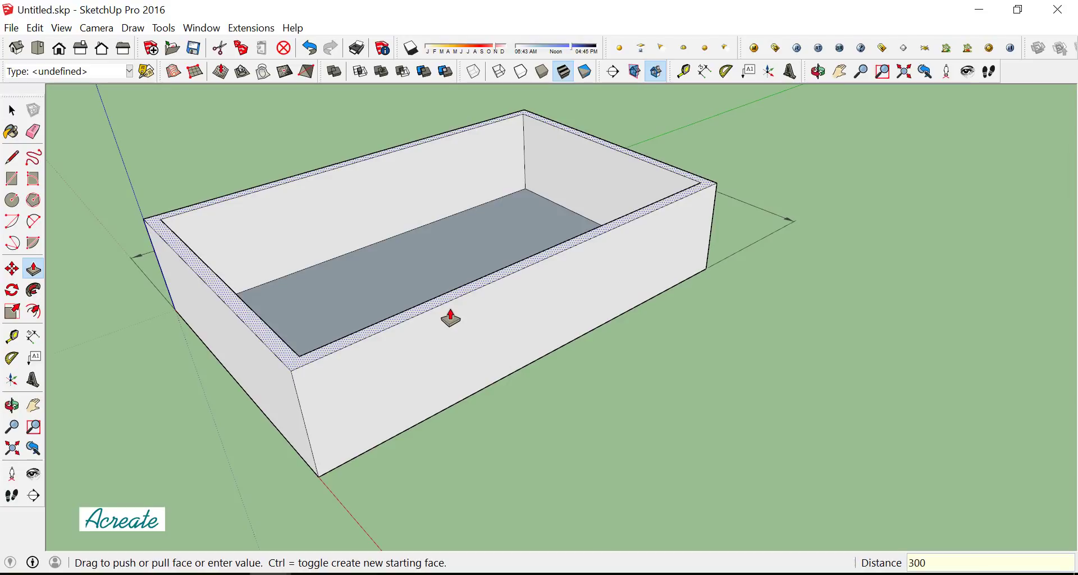
key(Return)
scroll(449, 318, down, 3)
scroll(512, 356, down, 2)
middle_drag(450, 264, 486, 348)
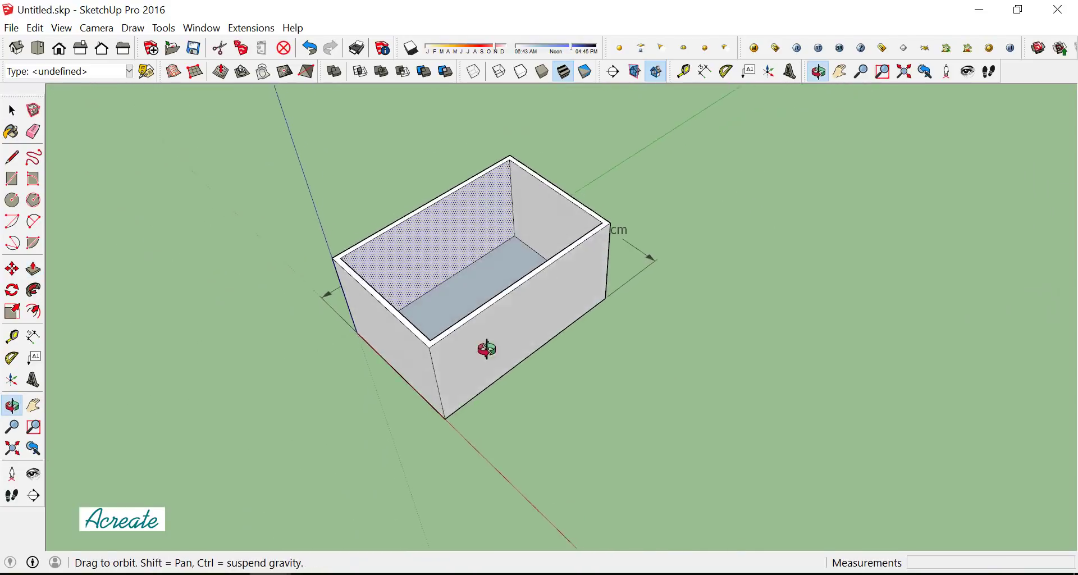
drag(487, 348, 599, 366)
key(p)
scroll(484, 344, up, 3)
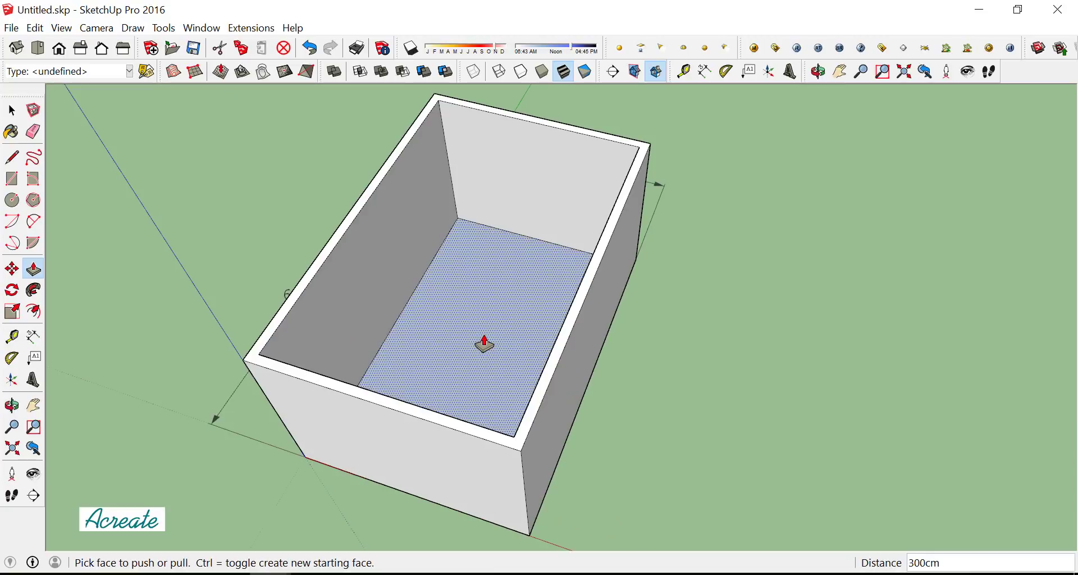
Push the side wall down with Push/Pull to remove it
click(12, 110)
scroll(551, 311, down, 1)
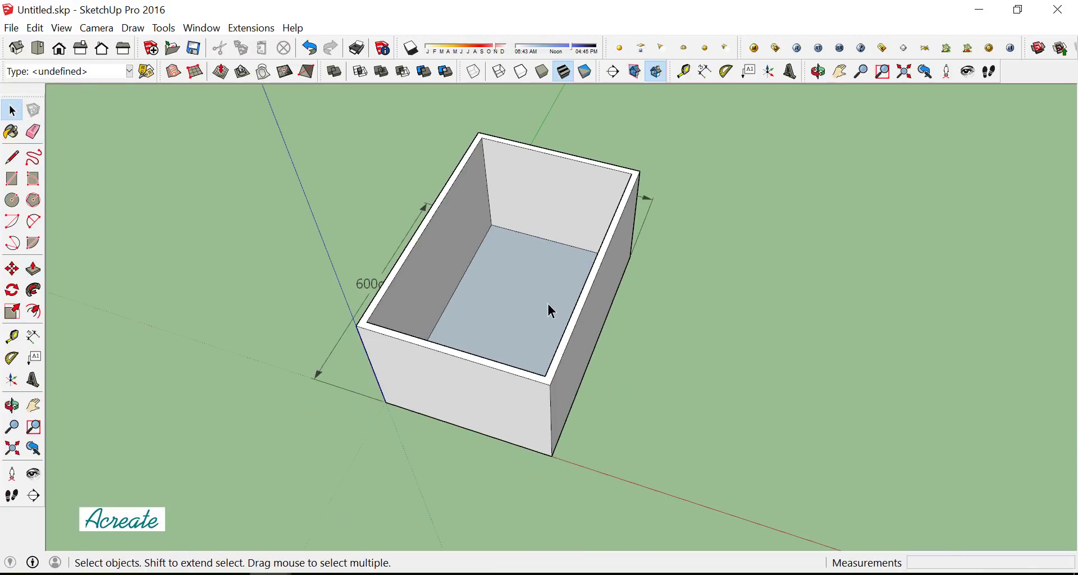
middle_drag(551, 310, 312, 311)
scroll(432, 313, up, 2)
scroll(440, 295, up, 2)
middle_drag(440, 296, 325, 291)
scroll(425, 275, up, 3)
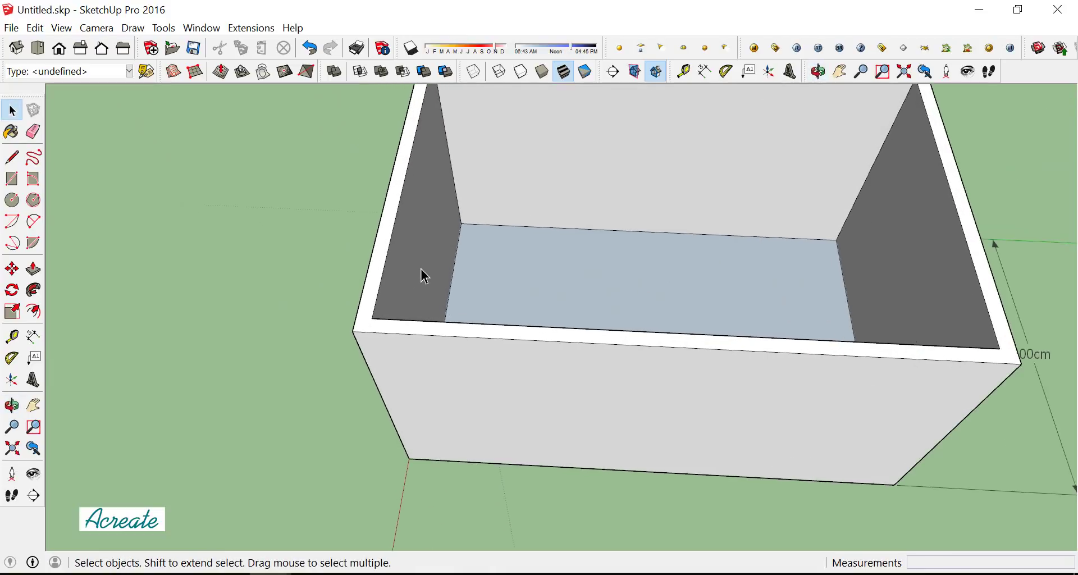
scroll(425, 275, up, 1)
click(33, 269)
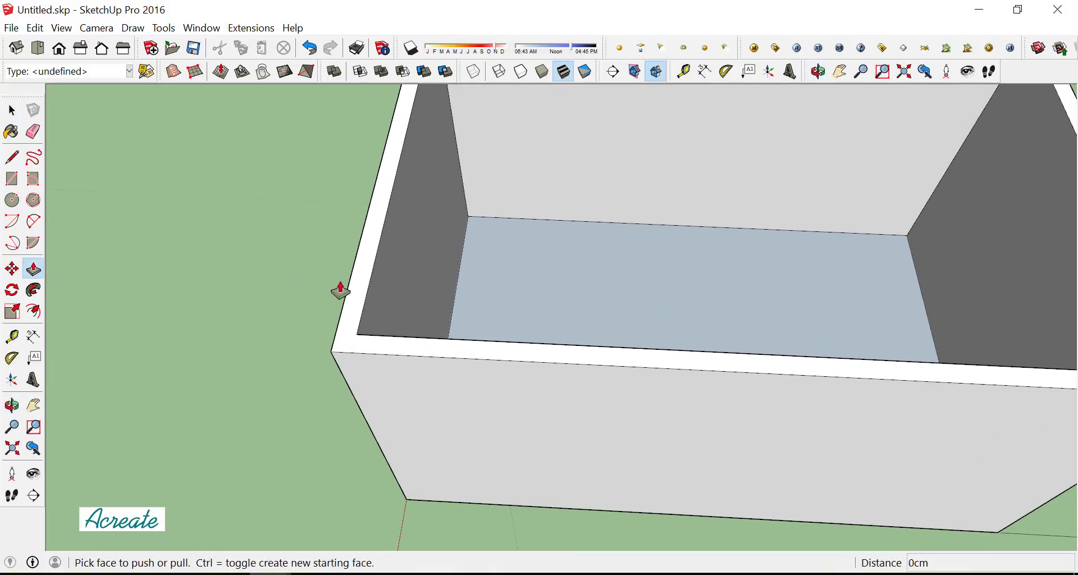
middle_drag(340, 291, 291, 308)
drag(336, 305, 283, 299)
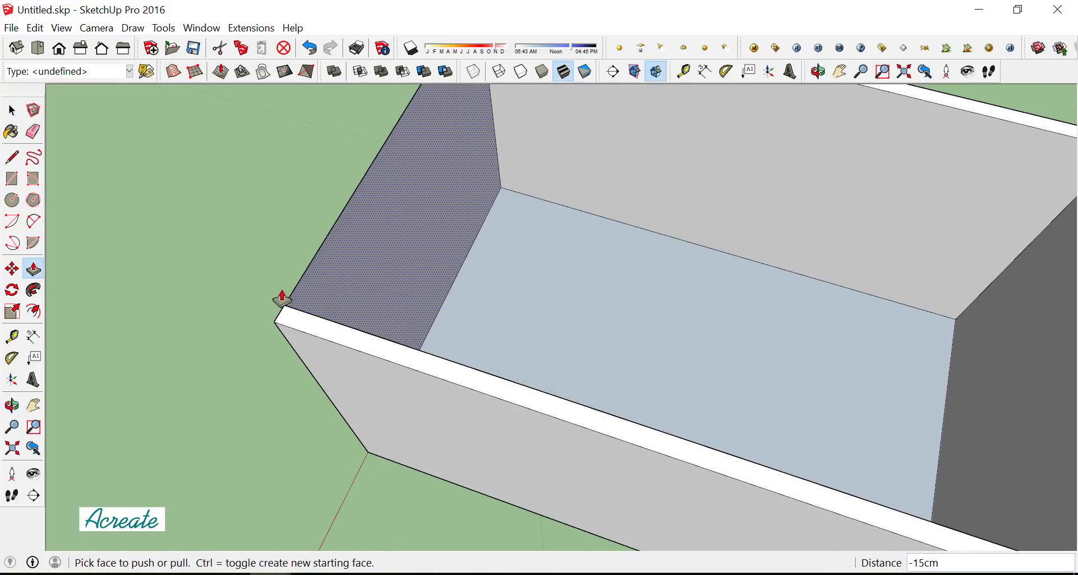
Erase the leftover edges where the wall was removed
click(33, 132)
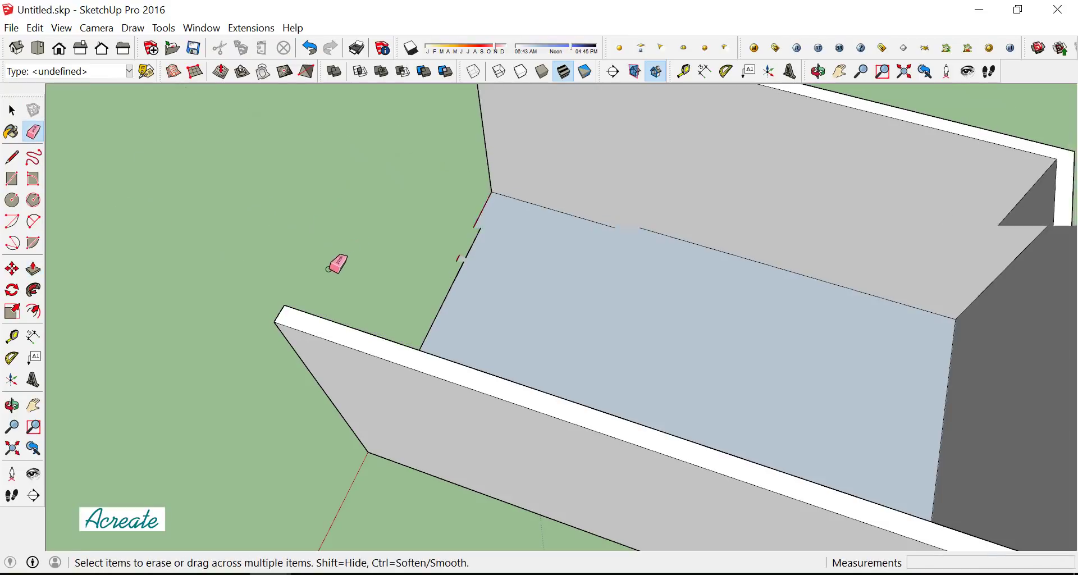
scroll(336, 275, down, 3)
mouse_move(356, 291)
middle_down()
mouse_move(682, 236)
mouse_move(572, 286)
mouse_move(704, 225)
mouse_move(680, 277)
middle_up()
scroll(676, 278, up, 2)
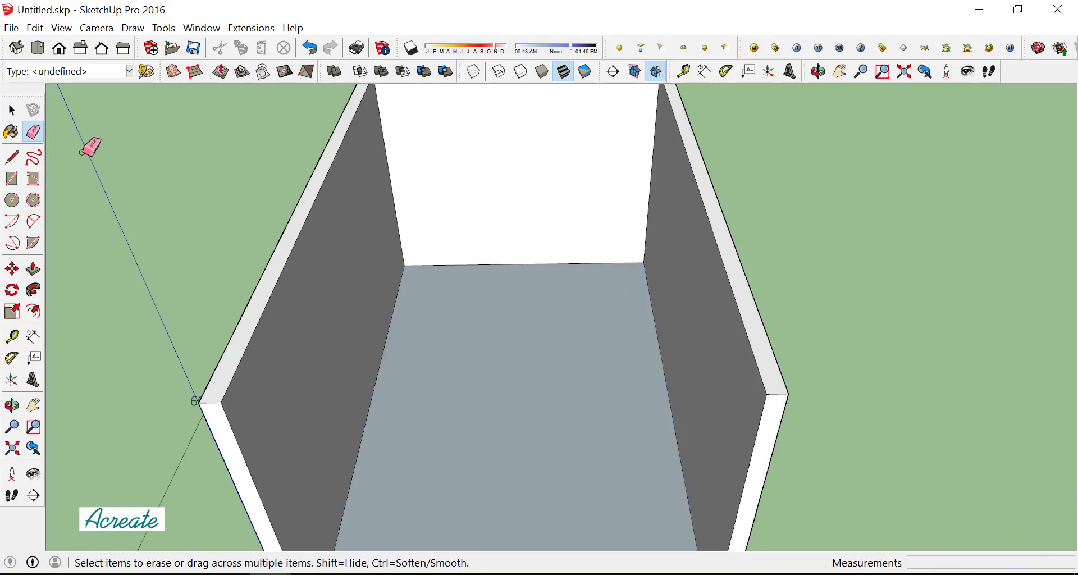
click(12, 110)
scroll(385, 229, down, 1)
mouse_move(385, 228)
middle_down()
mouse_move(501, 260)
mouse_move(582, 261)
mouse_move(574, 262)
middle_up()
Copy the right wall face with Move and Ctrl, placing it beside the room
scroll(573, 261, down, 1)
click(574, 262)
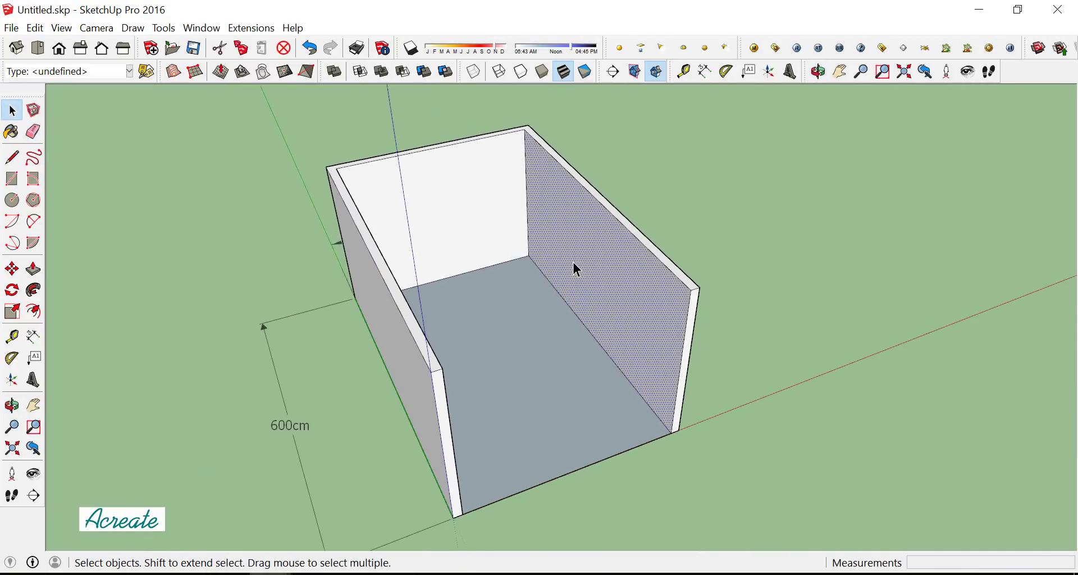
click(12, 268)
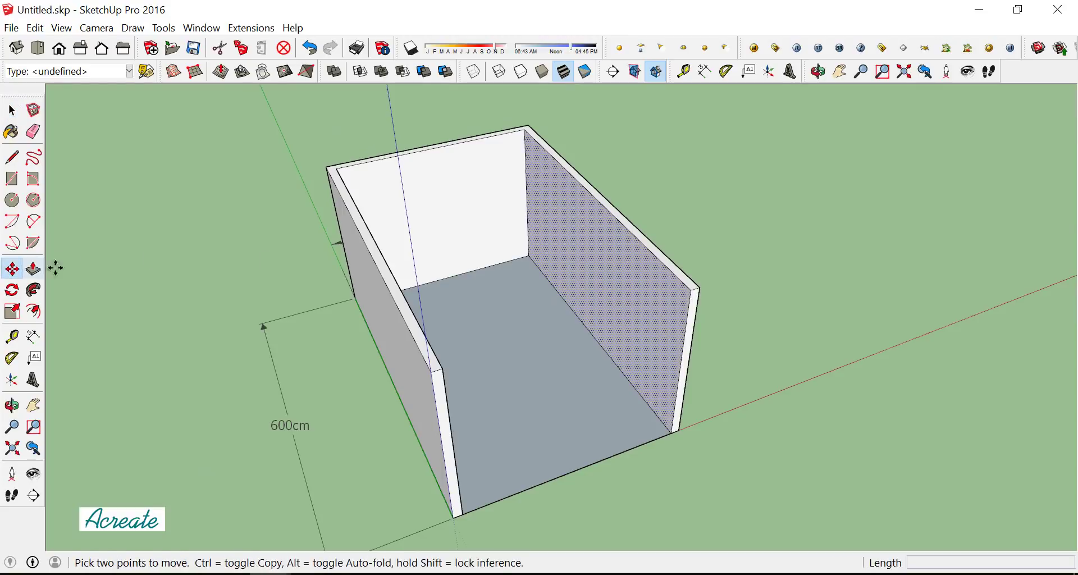
scroll(247, 304, down, 2)
click(503, 436)
key(ctrl)
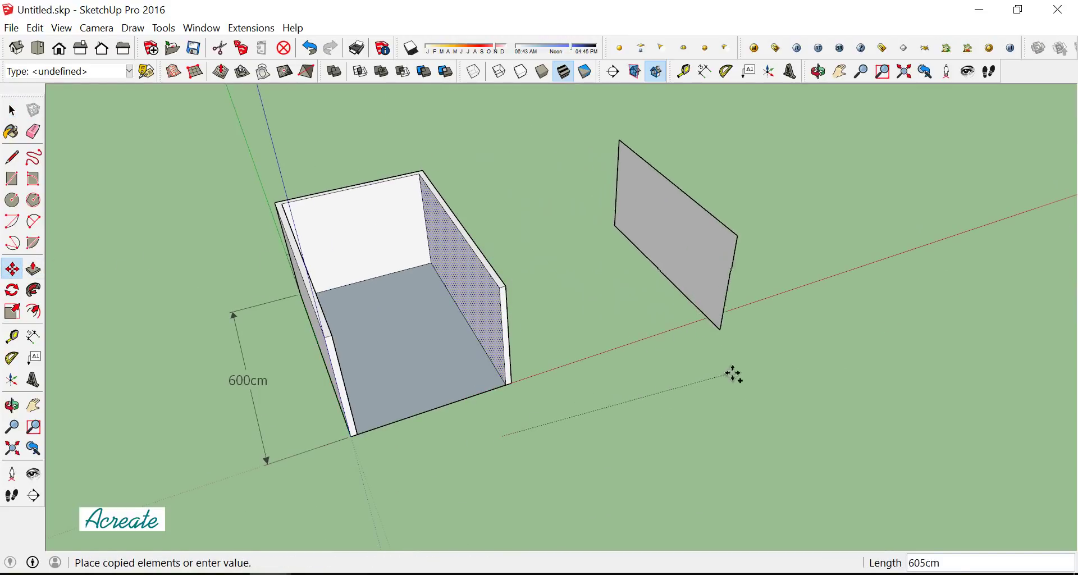
click(769, 335)
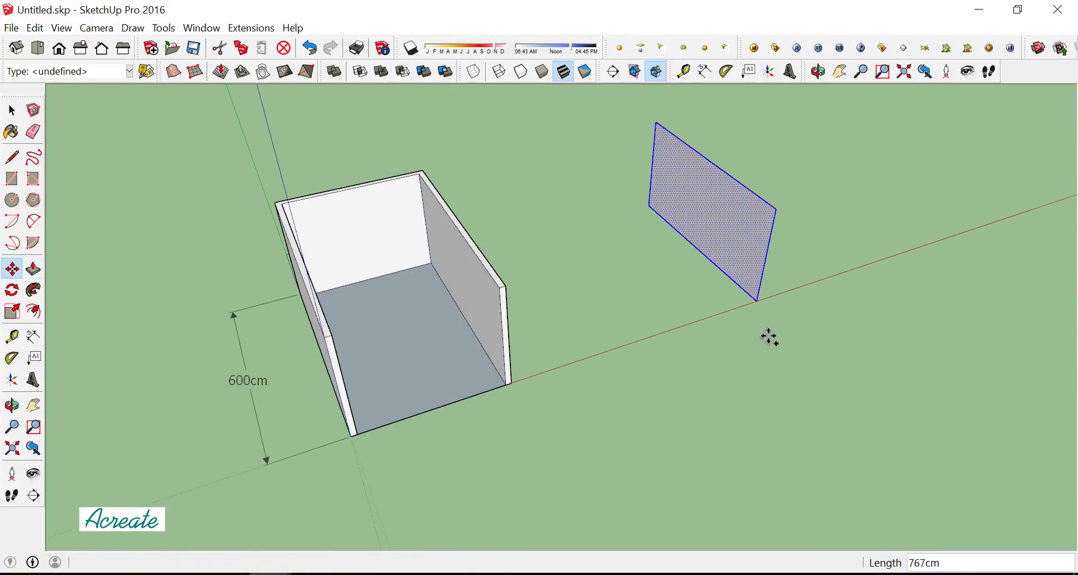
Orbit and zoom in on the copied wall panel
click(12, 111)
click(12, 111)
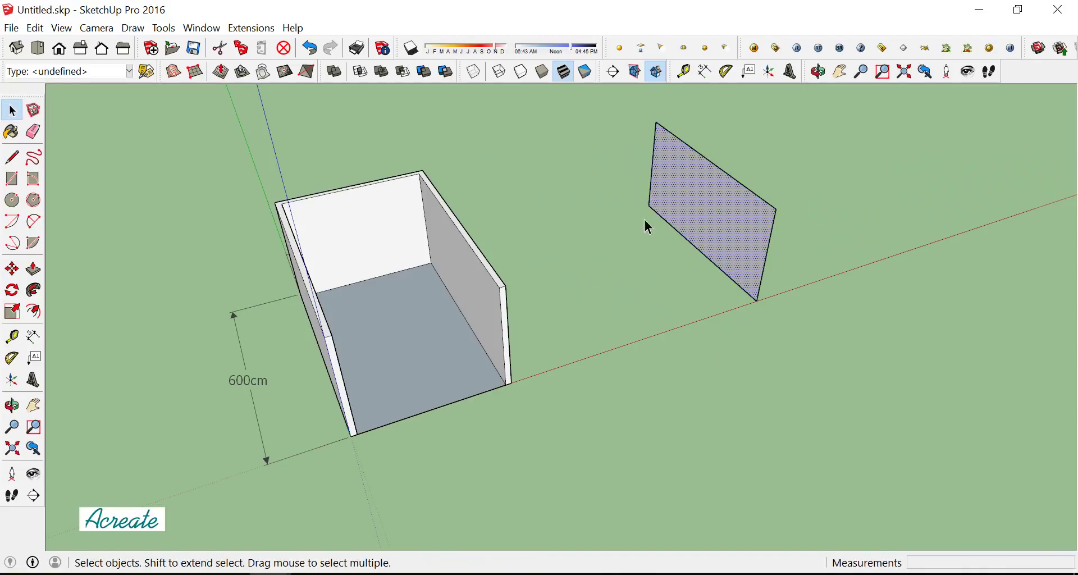
mouse_move(648, 227)
middle_down()
mouse_move(708, 197)
mouse_move(794, 197)
middle_up()
scroll(568, 168, up, 3)
scroll(572, 164, up, 3)
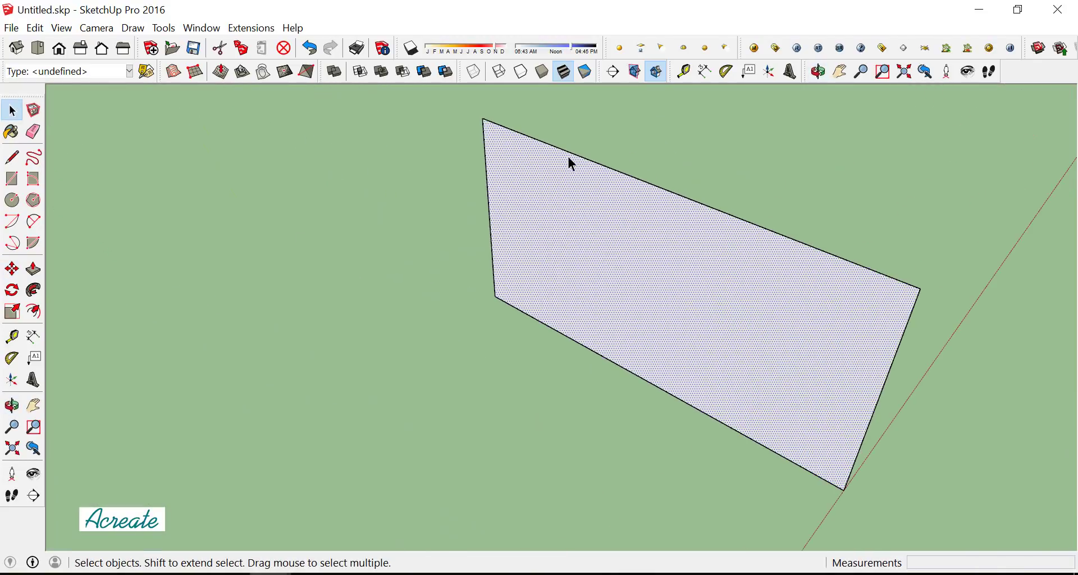
scroll(573, 168, up, 3)
scroll(540, 231, up, 3)
scroll(514, 283, up, 2)
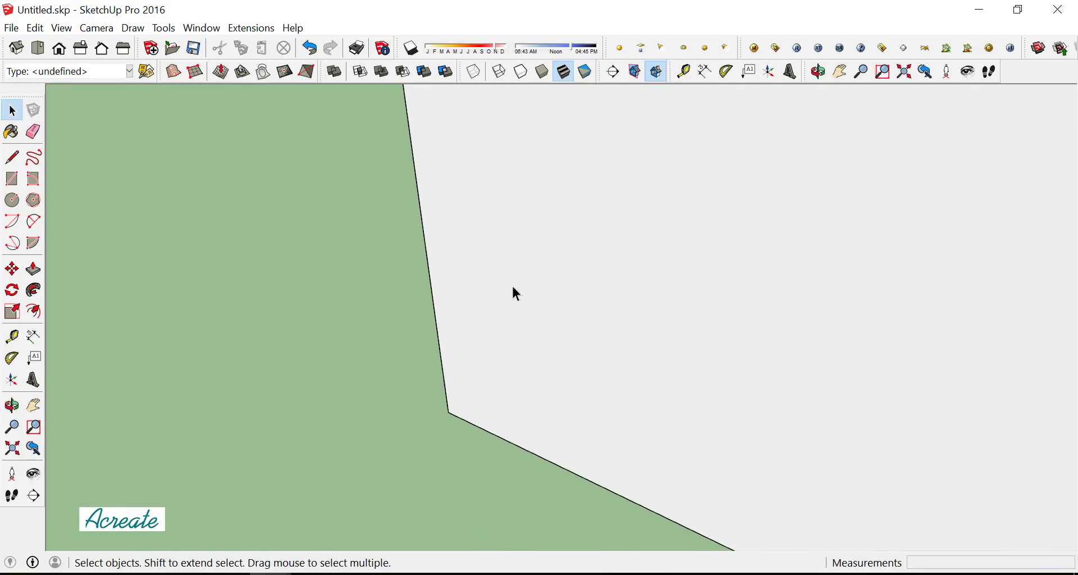
Add vertical guides 5 cm and 75 cm from the panel edge, plus one 5 cm further
click(14, 340)
click(433, 306)
text(5)
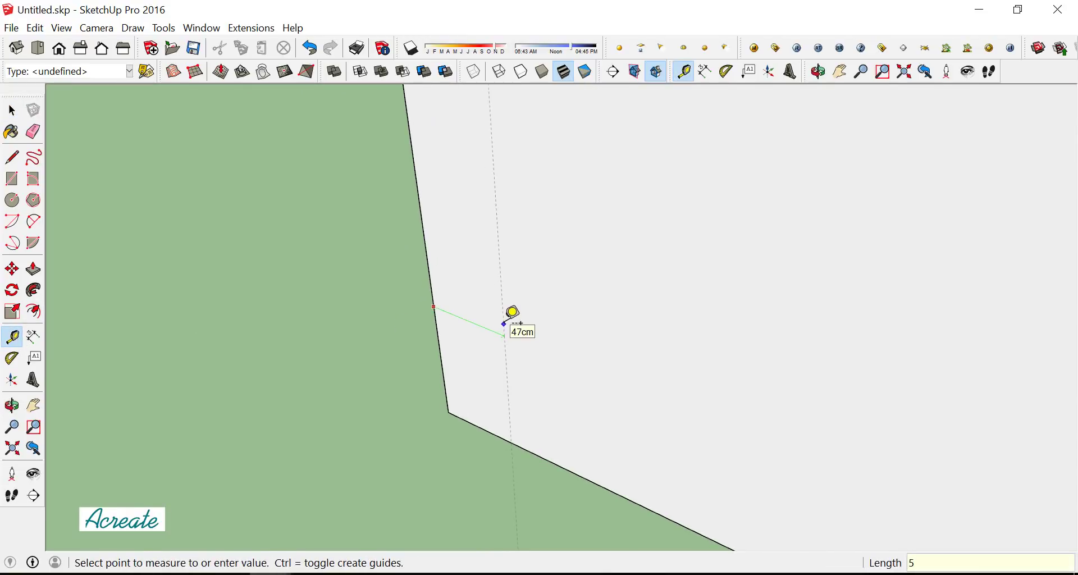
key(Return)
scroll(481, 313, up, 1)
click(428, 301)
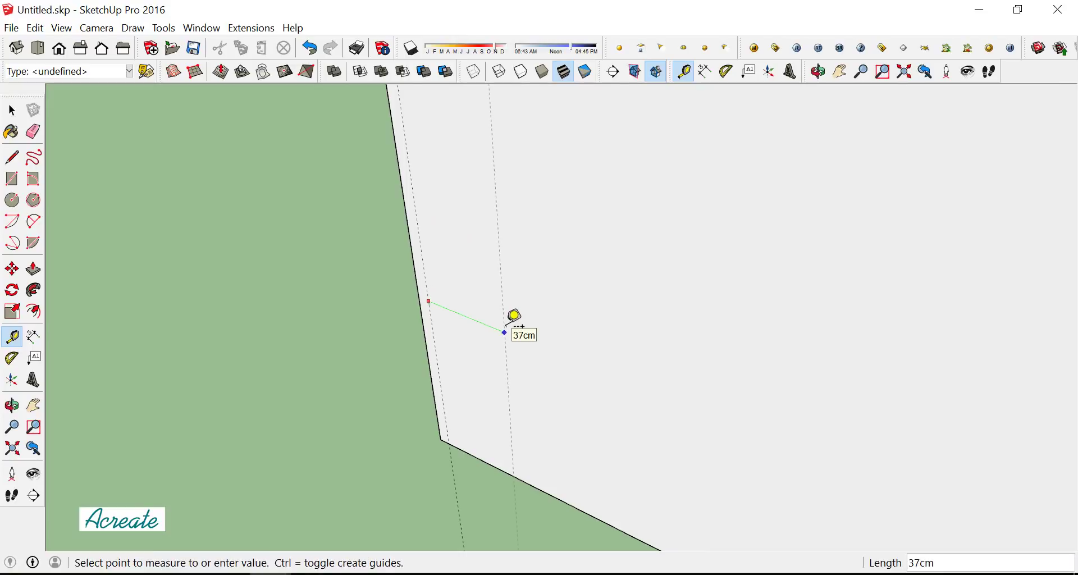
key(Return)
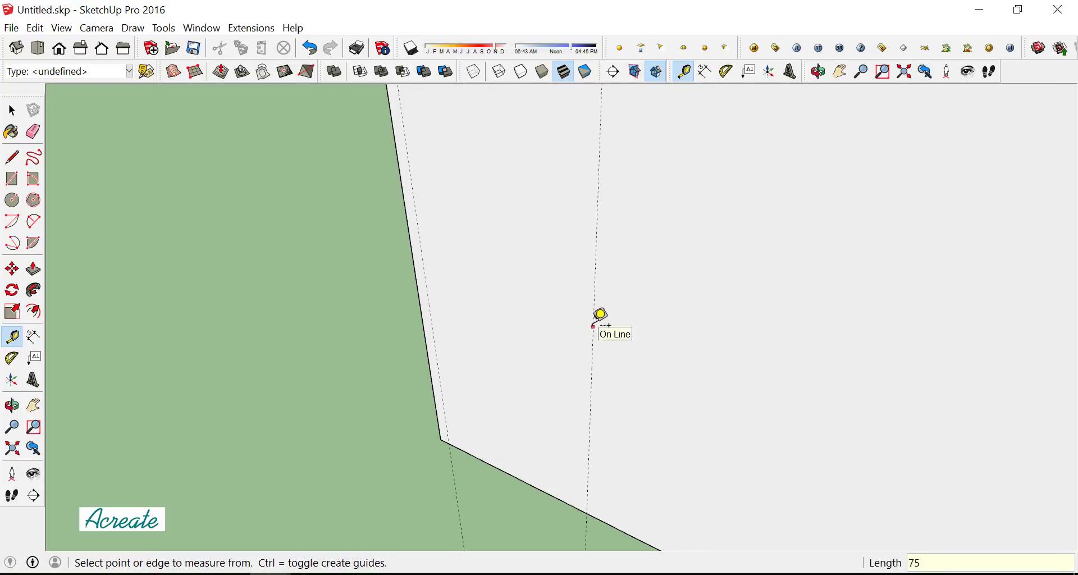
click(593, 326)
key(Return)
scroll(530, 310, down, 1)
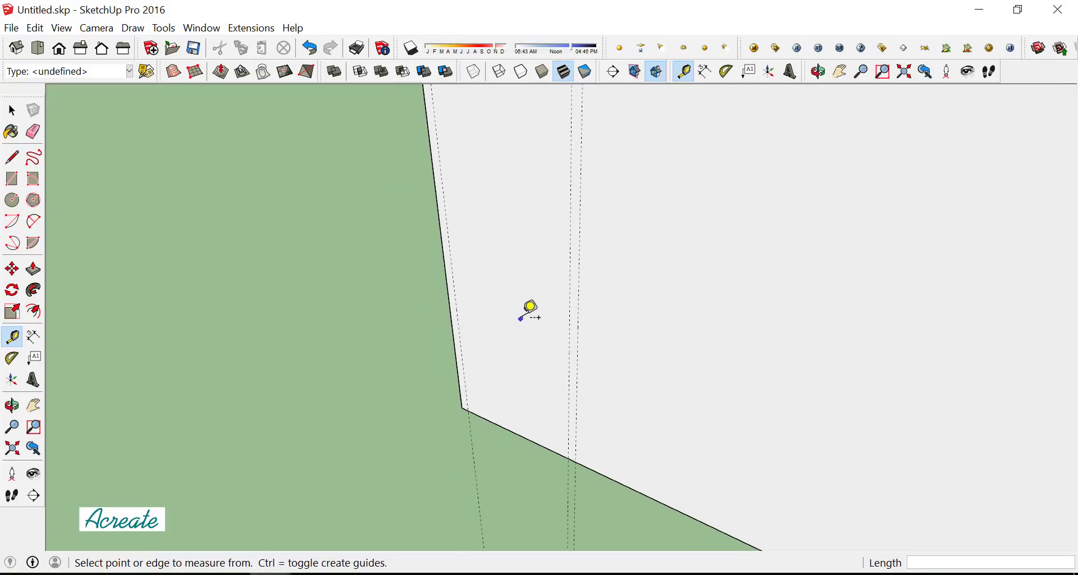
Add horizontal guides 220 cm up from the panel's bottom edge and 5 cm beyond
click(537, 443)
text(22)
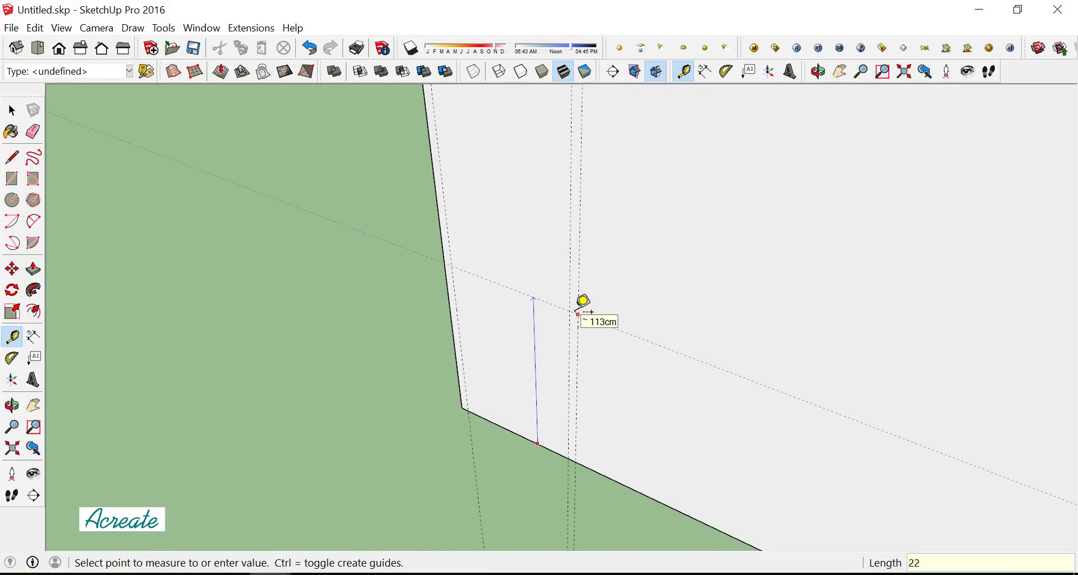
text(0)
key(Return)
scroll(505, 385, down, 1)
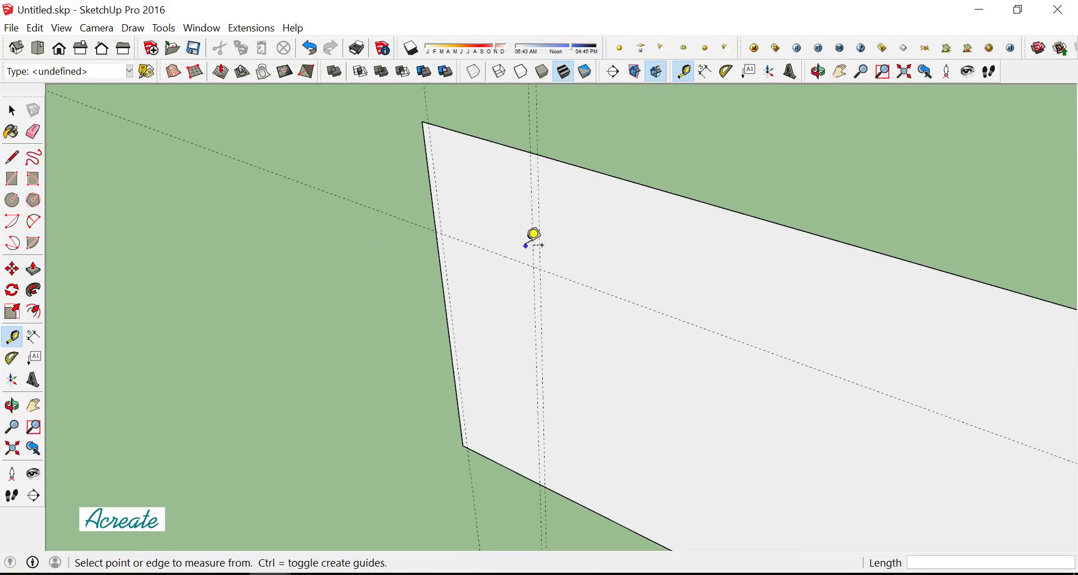
scroll(520, 264, up, 2)
click(512, 271)
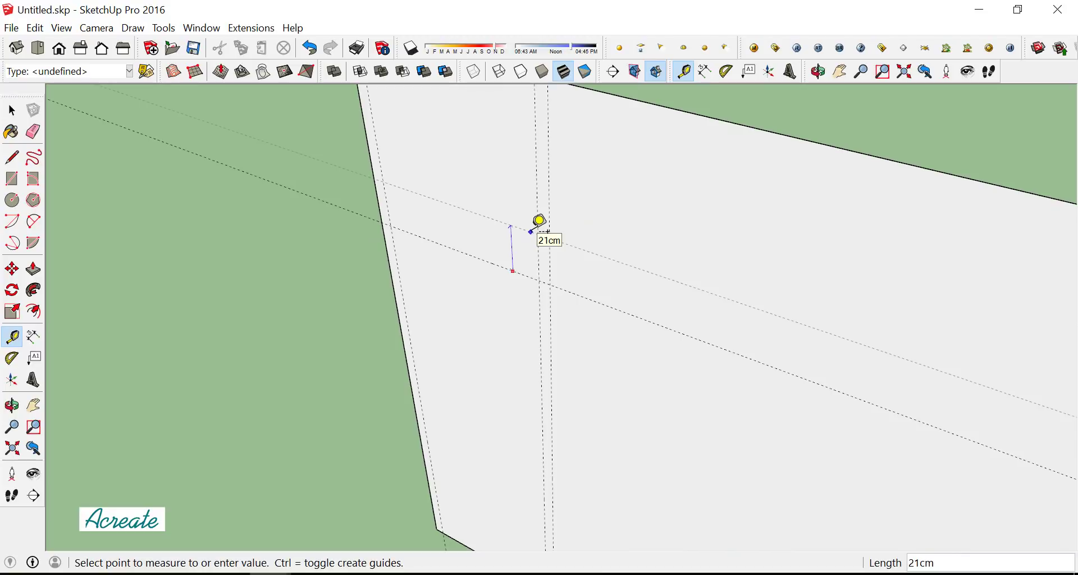
key(Return)
scroll(474, 202, down, 1)
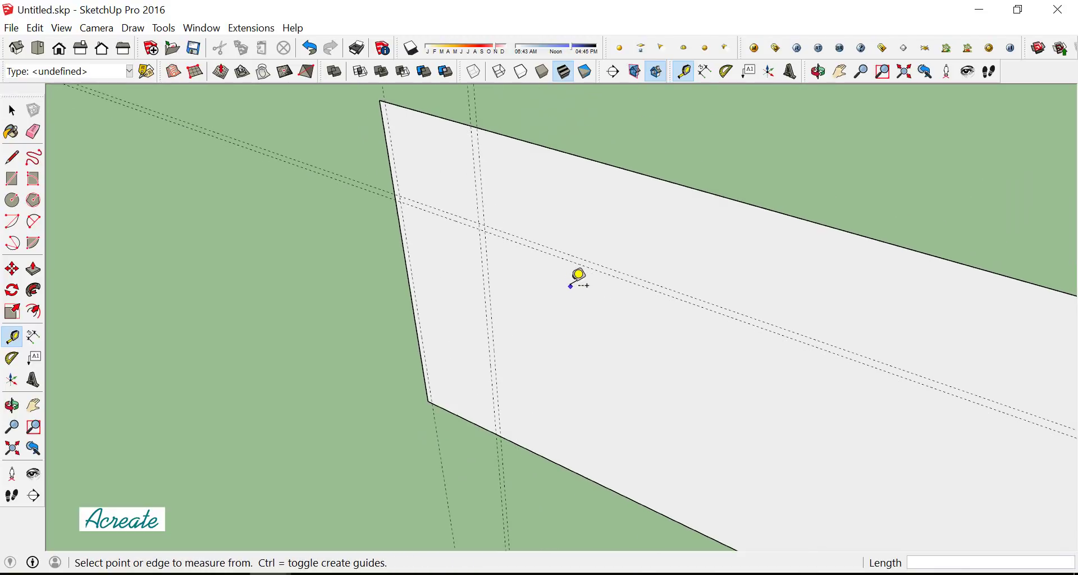
scroll(533, 283, down, 1)
scroll(533, 283, up, 1)
scroll(532, 281, down, 1)
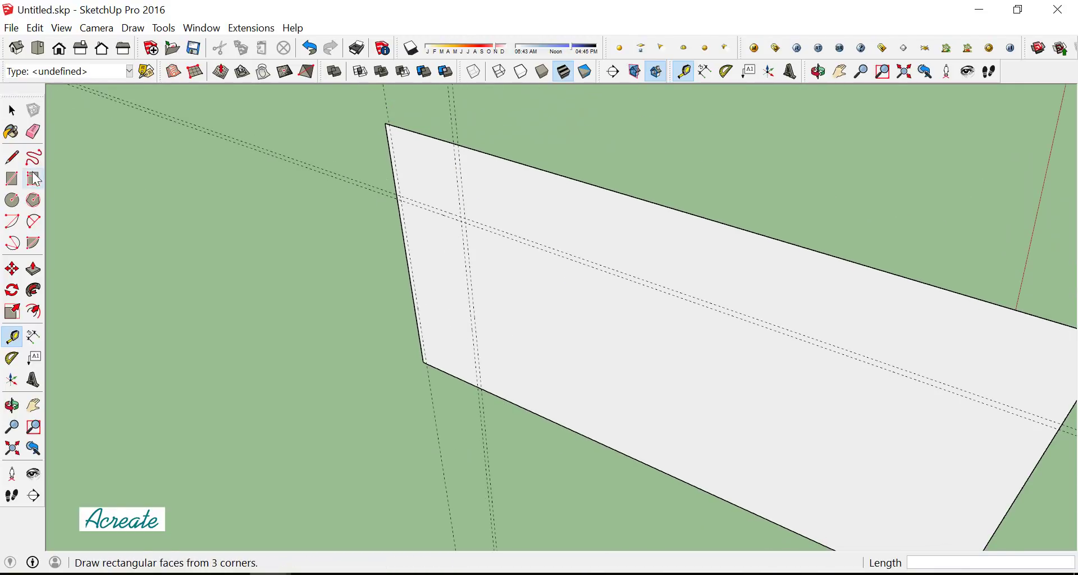
Draw the outer door rectangle and the inner frame rectangle on the guide intersections
click(12, 179)
scroll(445, 222, up, 1)
scroll(404, 185, up, 1)
click(382, 181)
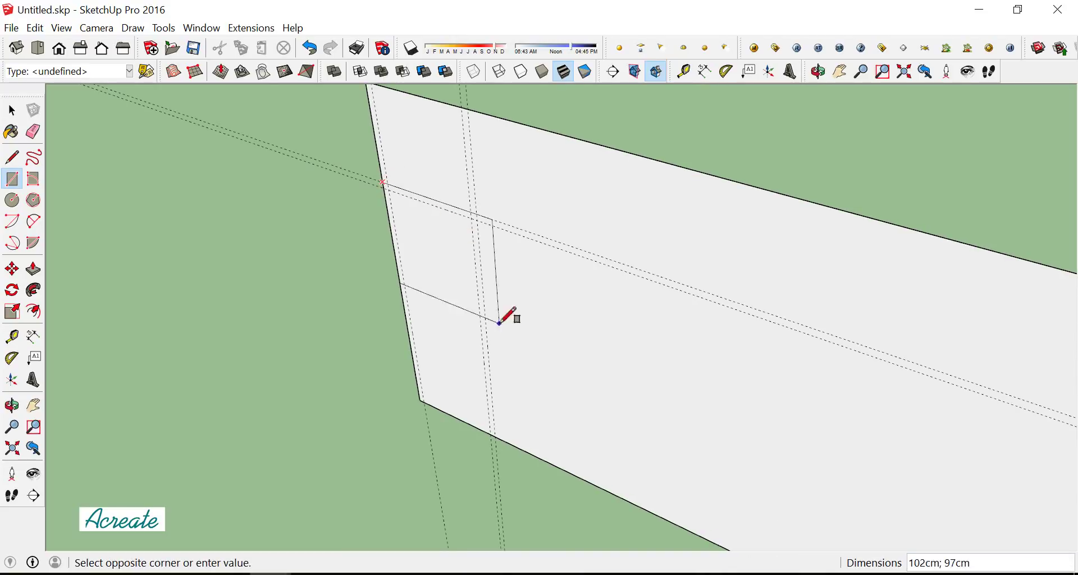
click(497, 431)
scroll(407, 271, up, 1)
click(378, 164)
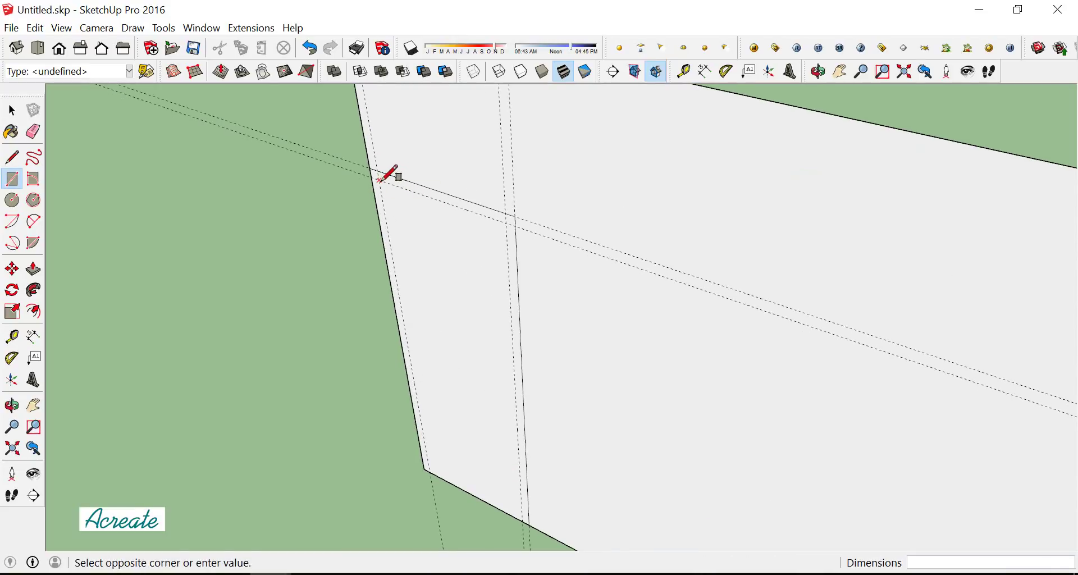
scroll(482, 435, up, 1)
click(512, 459)
scroll(447, 337, down, 2)
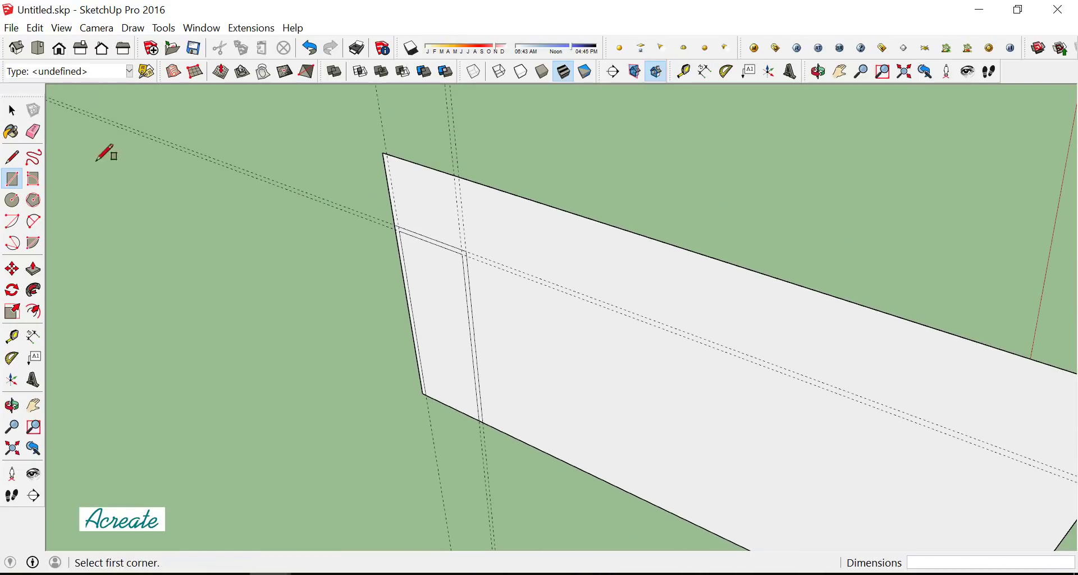
Erase the guide lines running through the door
click(35, 133)
mouse_move(416, 207)
mouse_down()
mouse_move(469, 224)
mouse_move(503, 301)
mouse_up()
scroll(421, 314, up, 2)
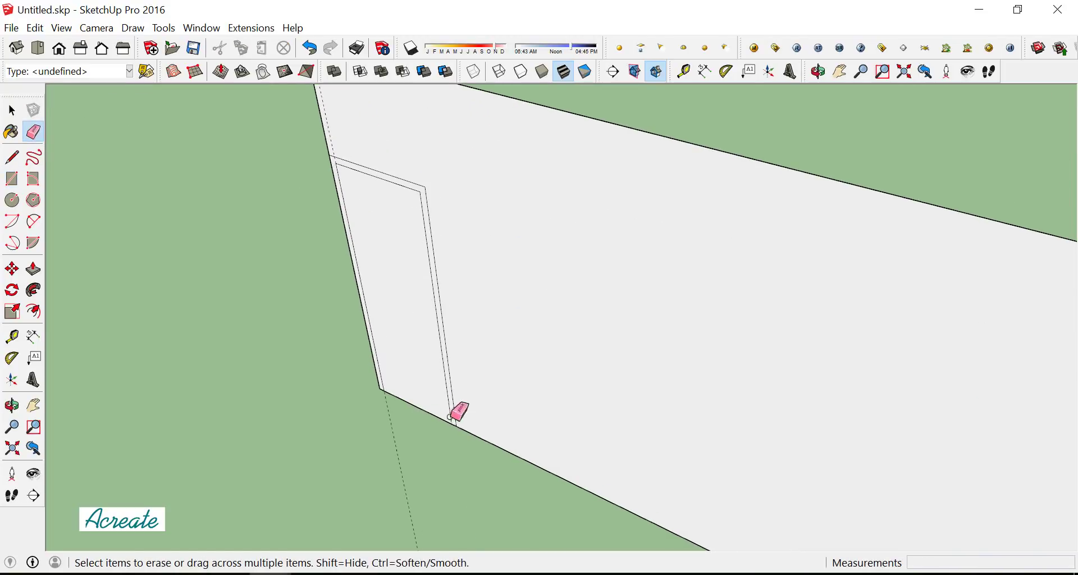
scroll(505, 326, up, 1)
Add vertical guides right of the first door: 5 cm spacing, the 80 cm door width, and a 5 cm inner offset
click(12, 336)
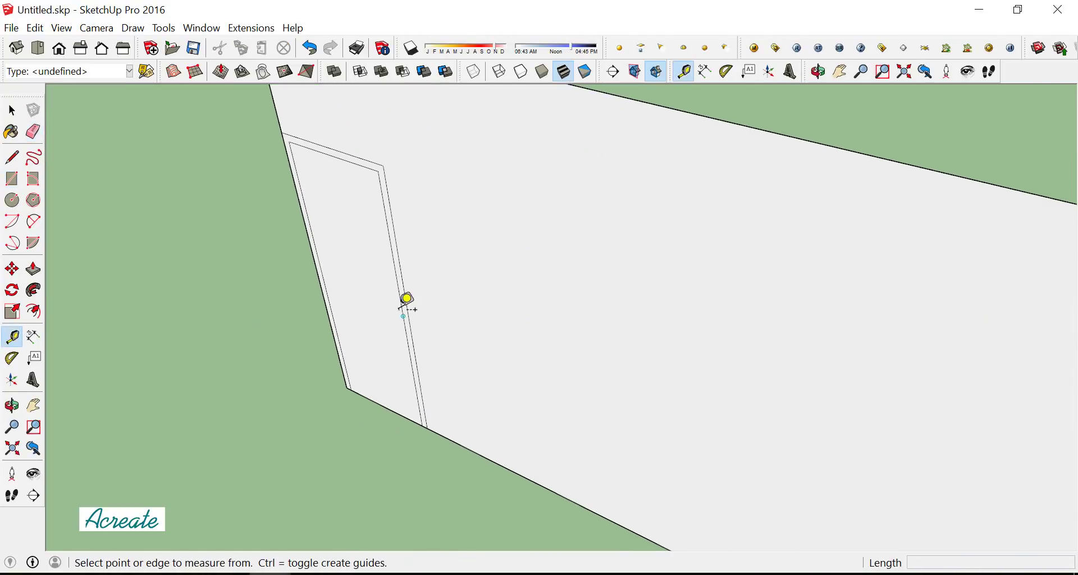
click(406, 304)
click(519, 314)
middle_drag(543, 269, 462, 250)
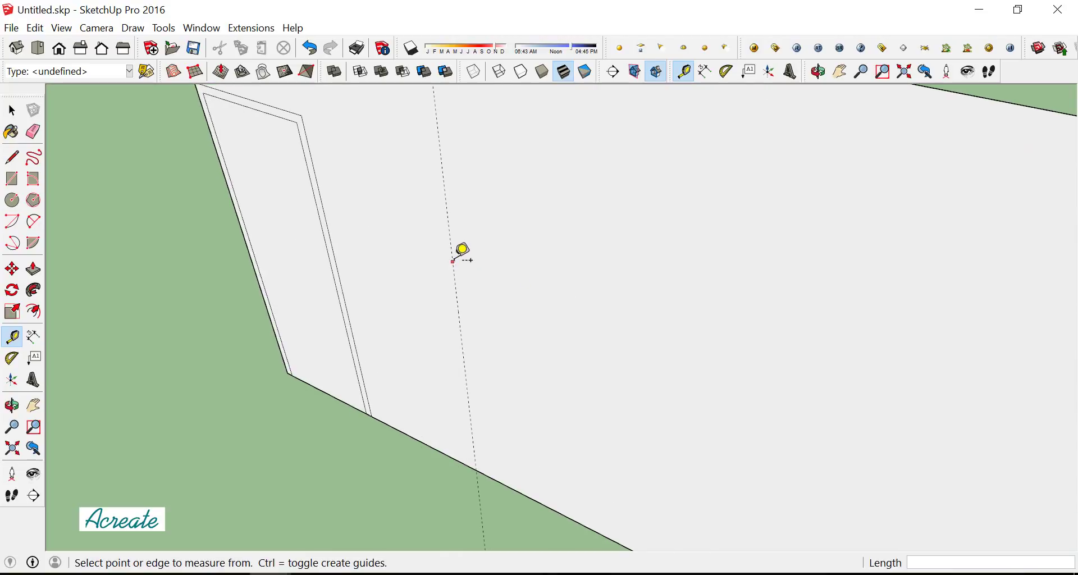
click(452, 261)
key(Return)
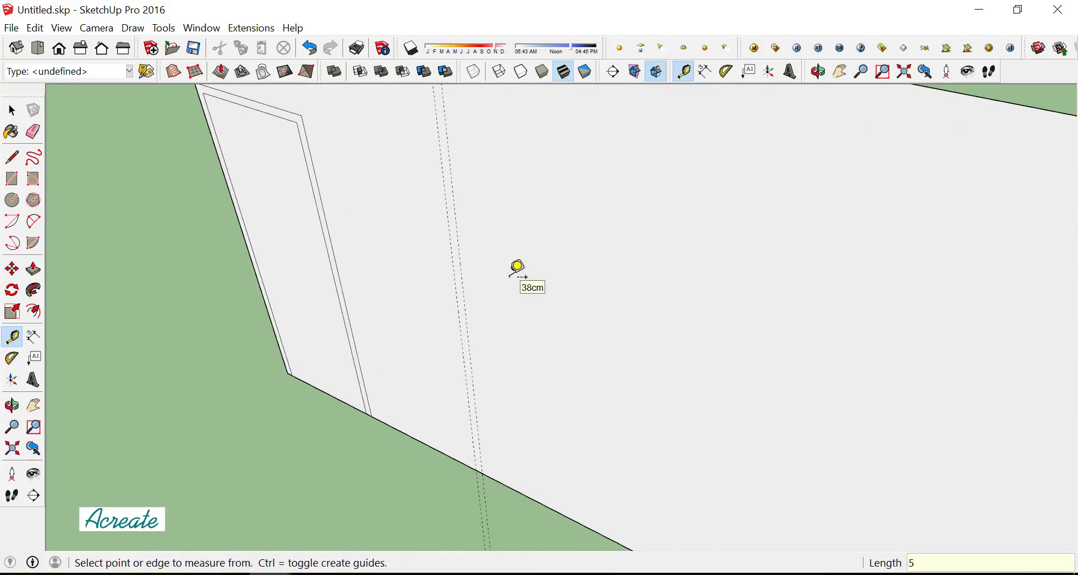
middle_drag(490, 281, 479, 277)
click(467, 285)
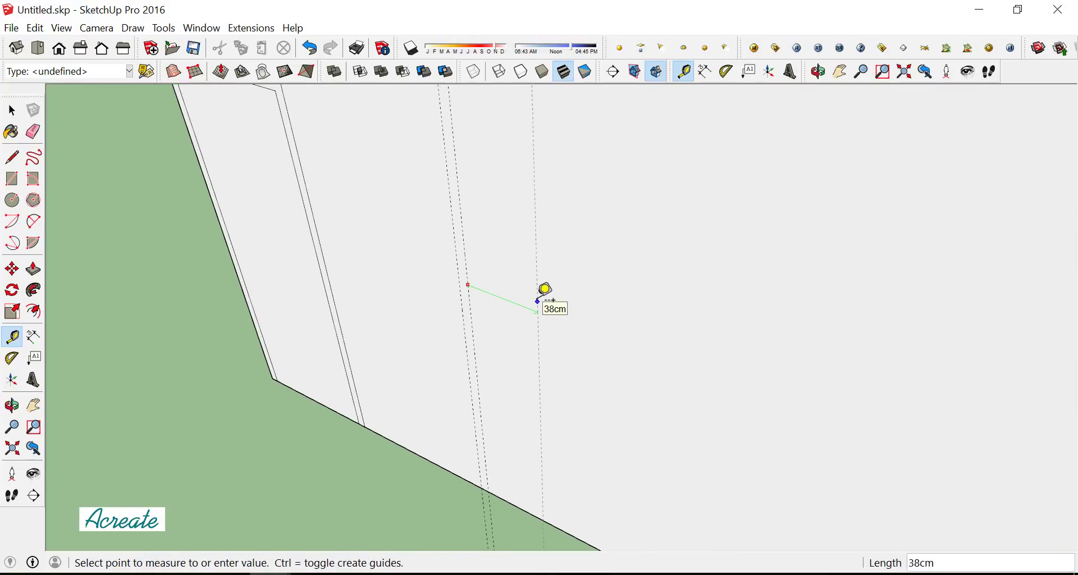
text(8)
key(Return)
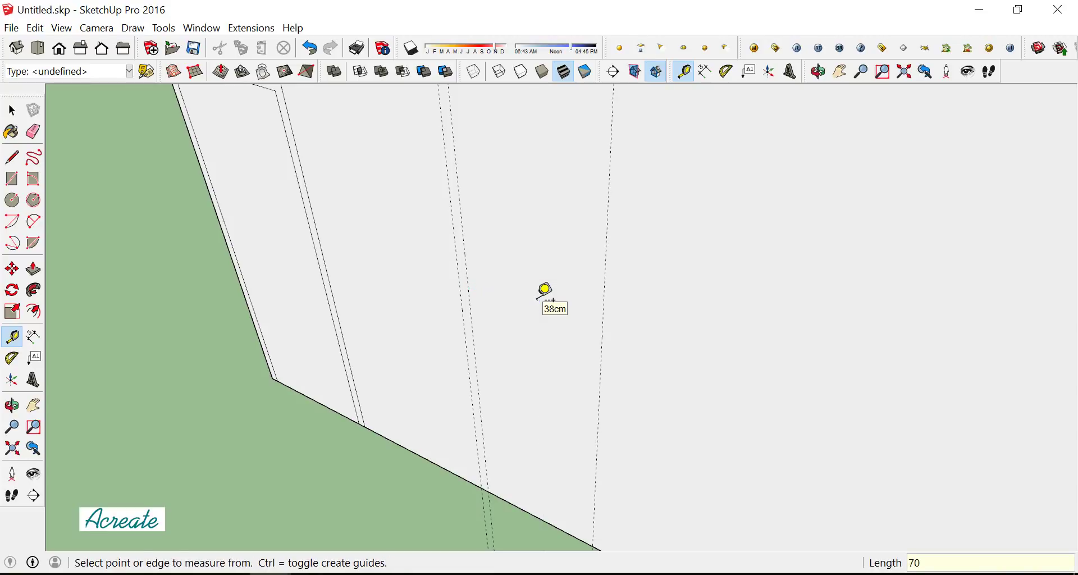
mouse_move(543, 291)
middle_down()
mouse_move(561, 267)
mouse_move(544, 298)
middle_up()
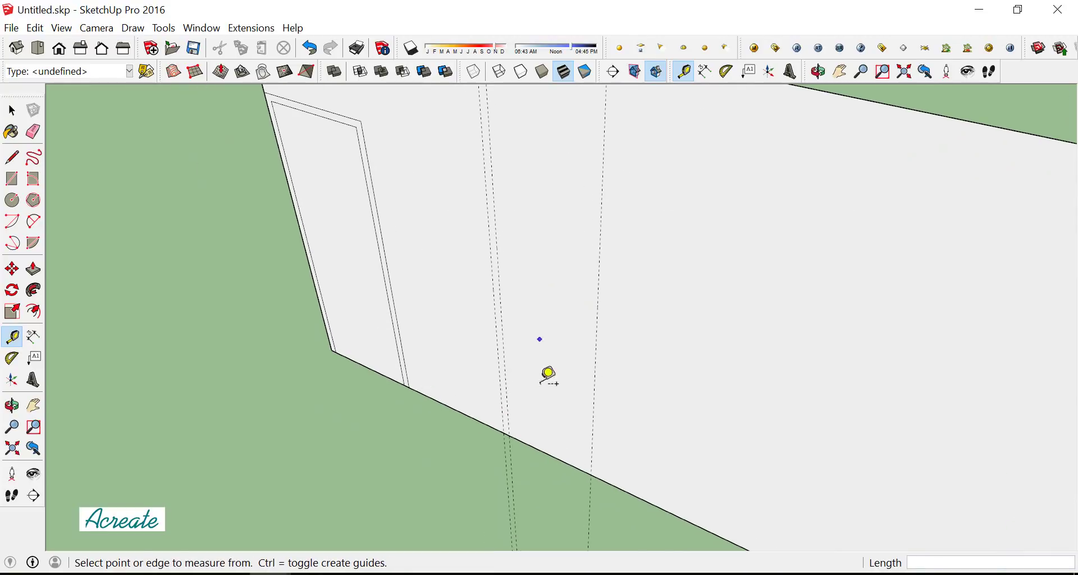
click(593, 398)
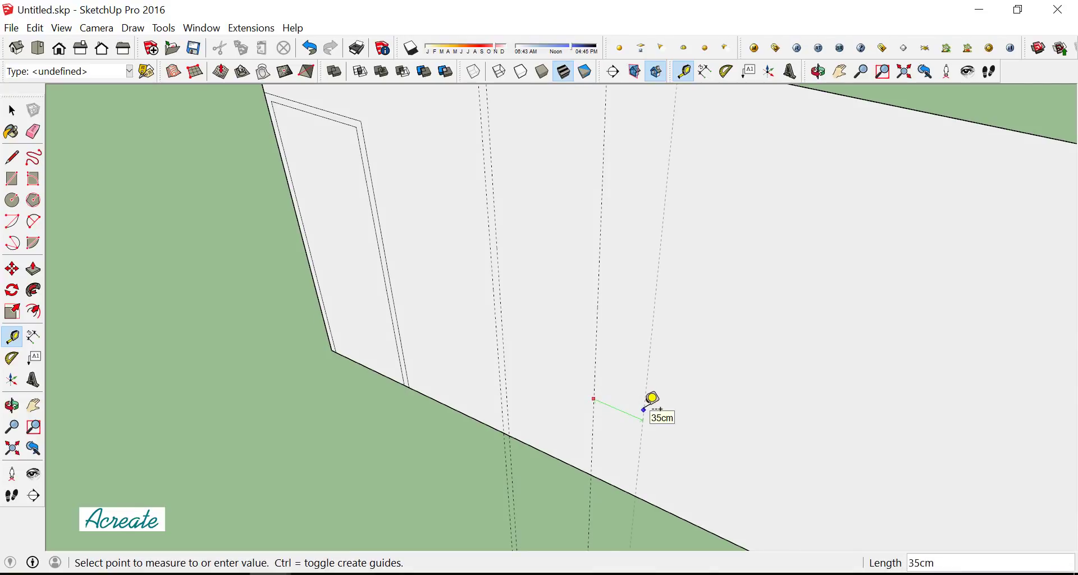
text(5)
key(Return)
mouse_move(651, 398)
middle_down()
mouse_move(520, 380)
mouse_move(572, 361)
mouse_move(548, 453)
mouse_move(566, 380)
mouse_move(397, 188)
middle_up()
Add horizontal guides at 225 cm door height, 5 cm below it, and 5 cm above the lower edge
click(540, 464)
click(402, 212)
scroll(415, 209, up, 2)
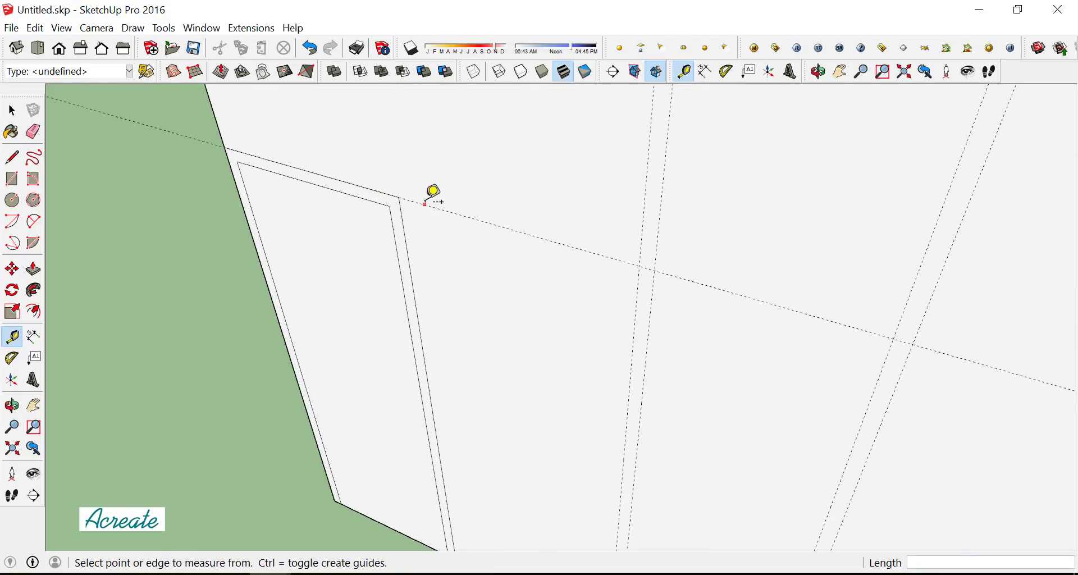
click(425, 204)
click(395, 195)
scroll(395, 195, down, 3)
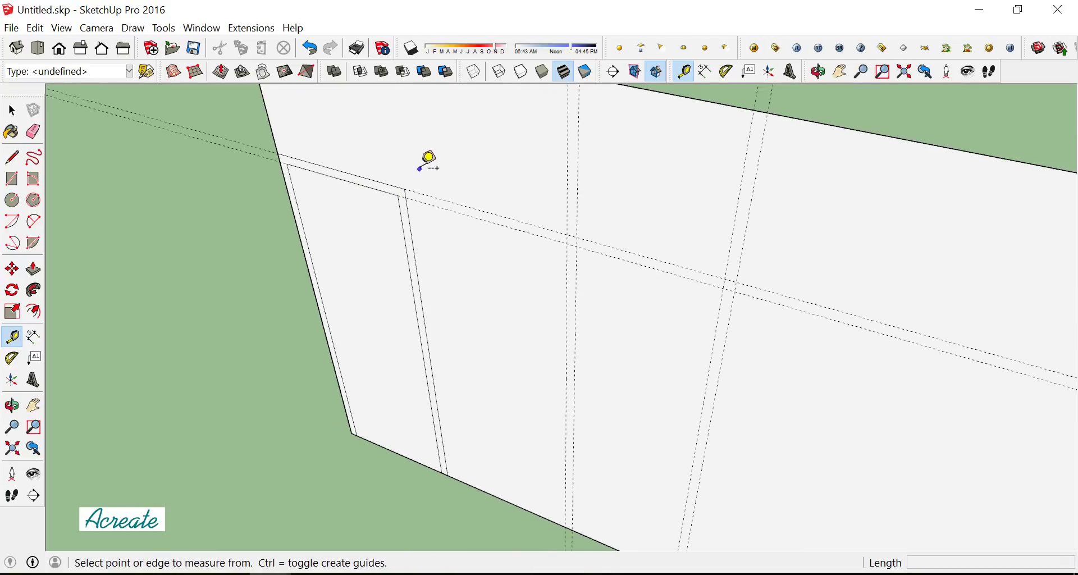
scroll(428, 161, down, 1)
scroll(599, 486, up, 3)
click(592, 502)
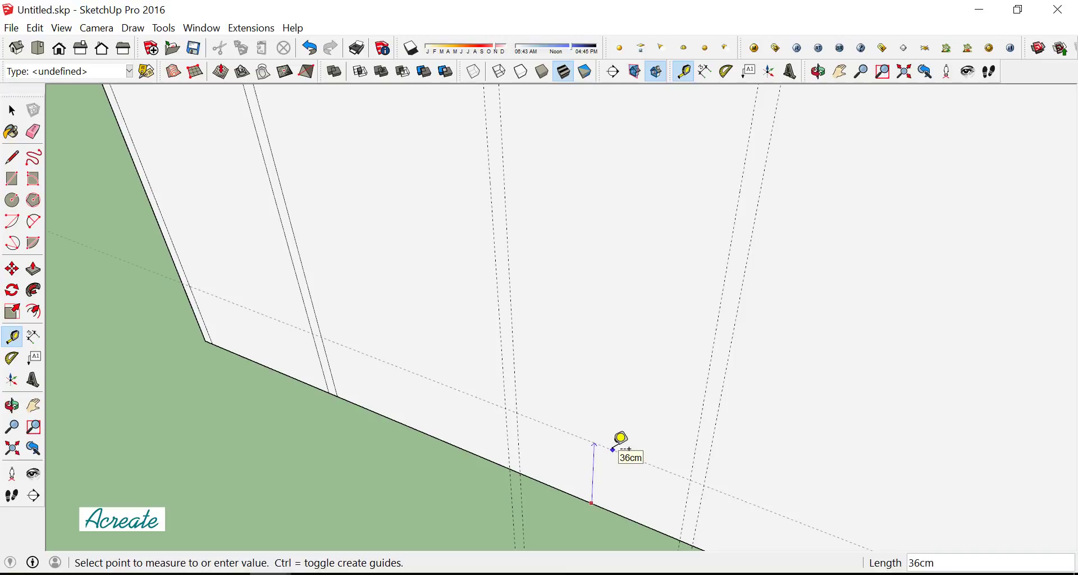
key(Return)
scroll(563, 356, down, 1)
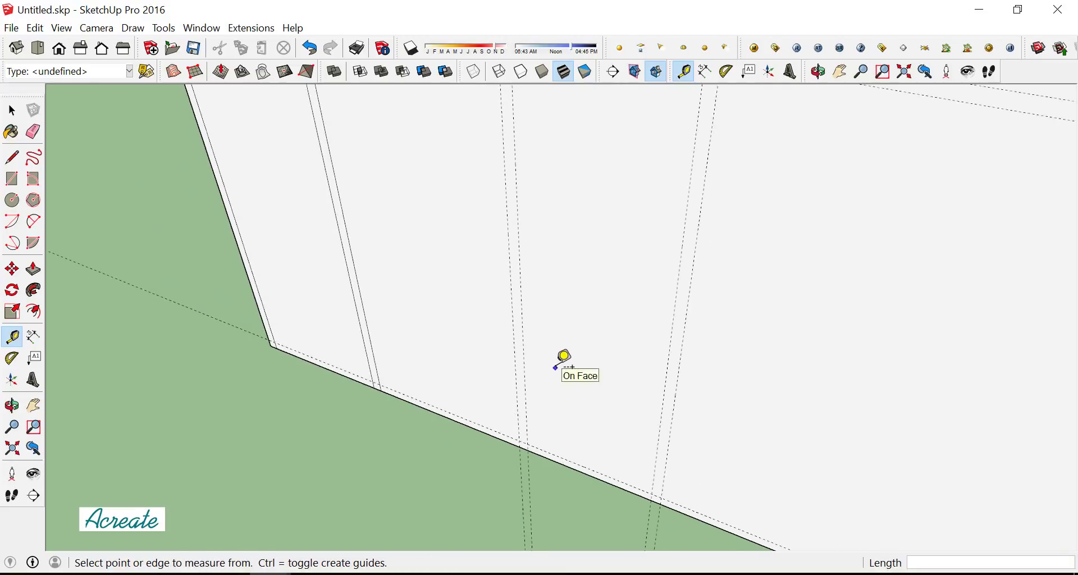
scroll(528, 331, down, 1)
Draw the 225 × 80 cm outer door rectangle and the inner frame rectangle on the guides
click(12, 178)
scroll(516, 118, up, 1)
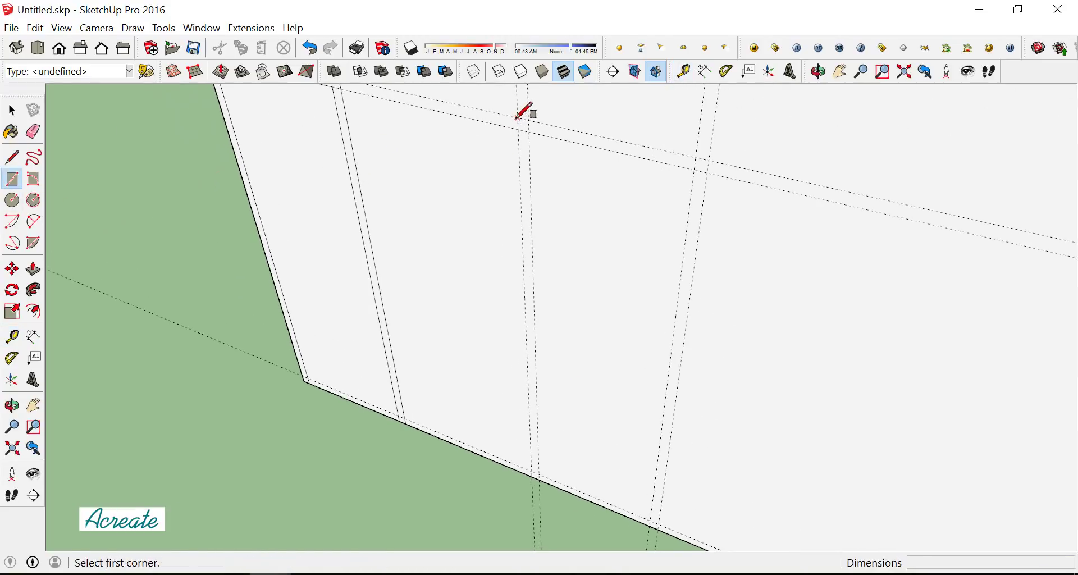
click(517, 118)
scroll(533, 125, down, 1)
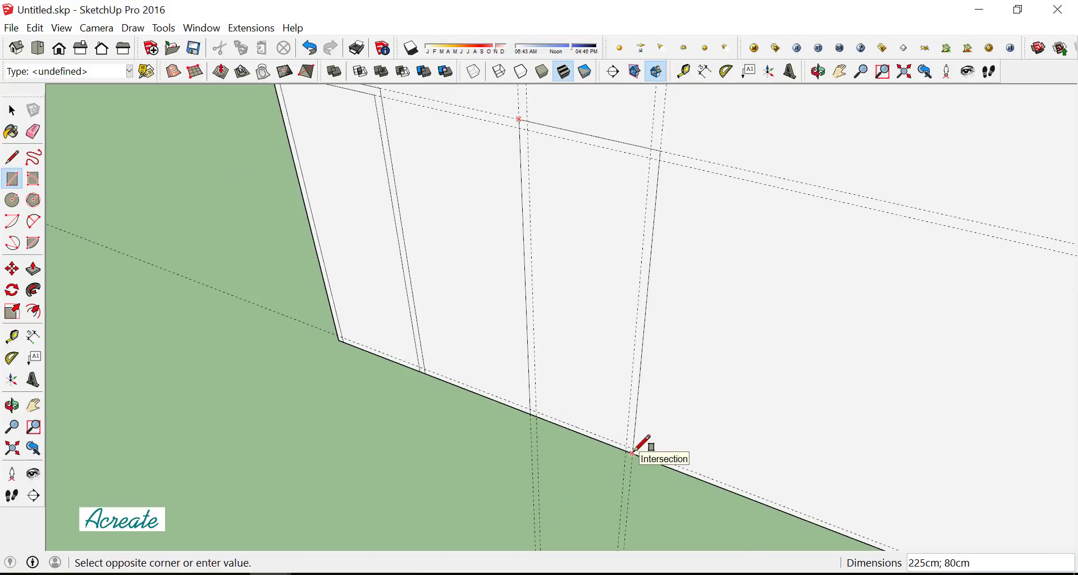
click(632, 451)
click(526, 129)
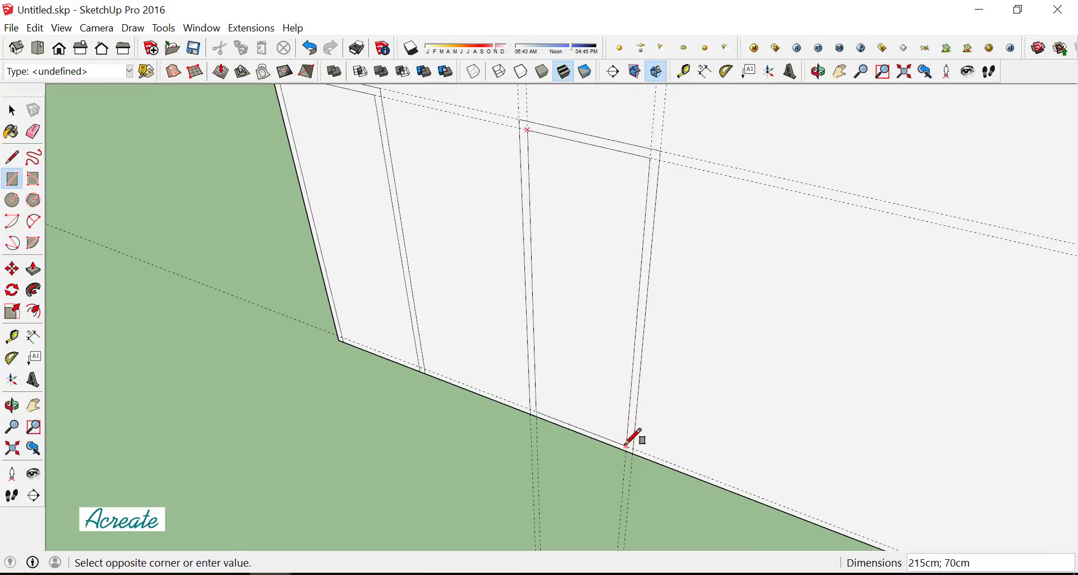
click(635, 440)
scroll(611, 373, down, 1)
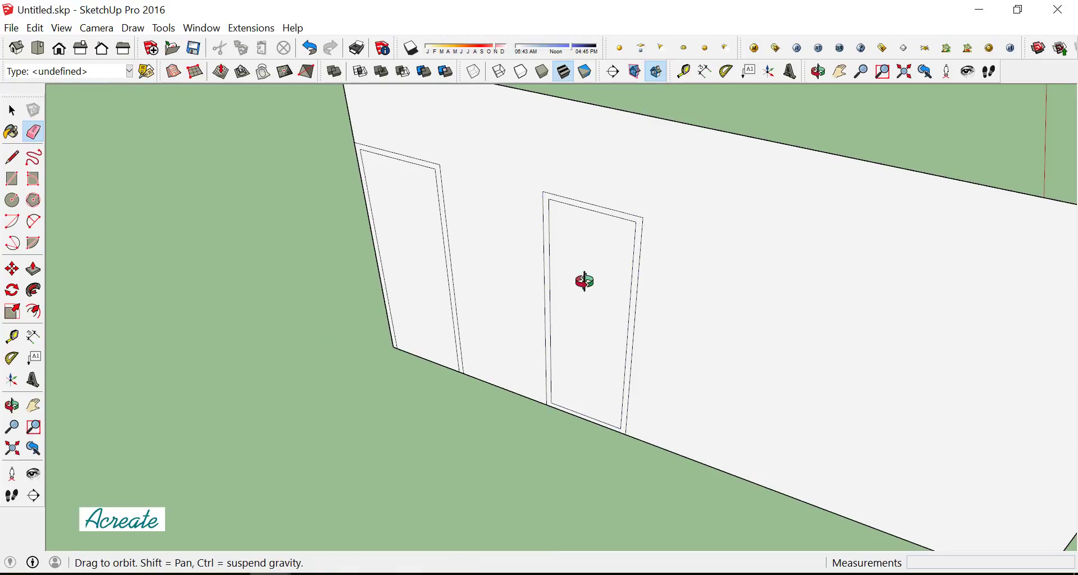
Erase the wall face and its outer edges around the two door frames
middle_drag(582, 282, 551, 310)
scroll(539, 280, down, 5)
drag(840, 284, 757, 443)
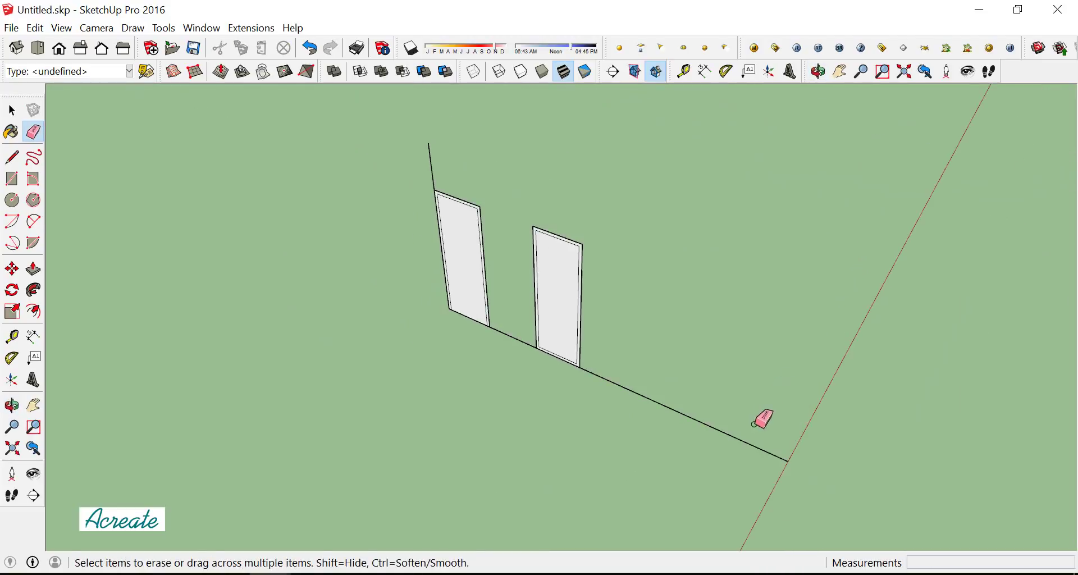
scroll(505, 336, up, 3)
scroll(494, 216, up, 3)
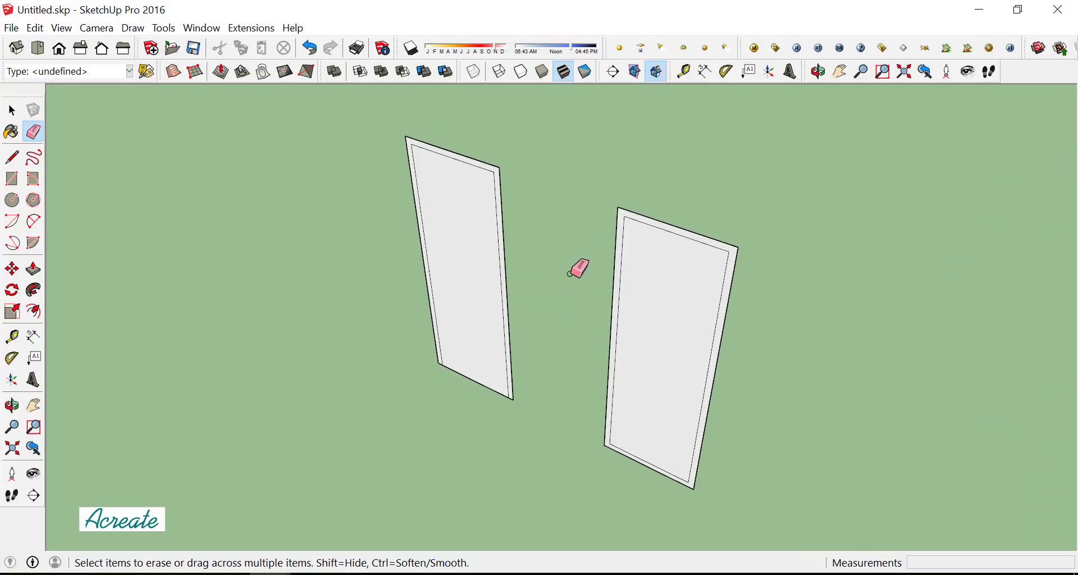
Select both the left and right door faces
key(space)
scroll(467, 270, up, 2)
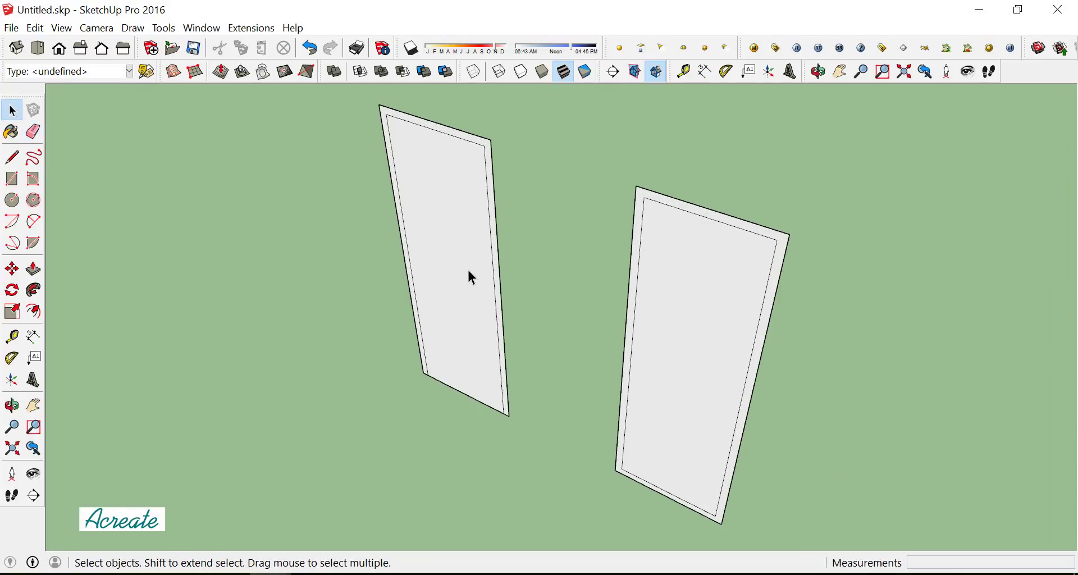
click(469, 272)
shift+click(648, 355)
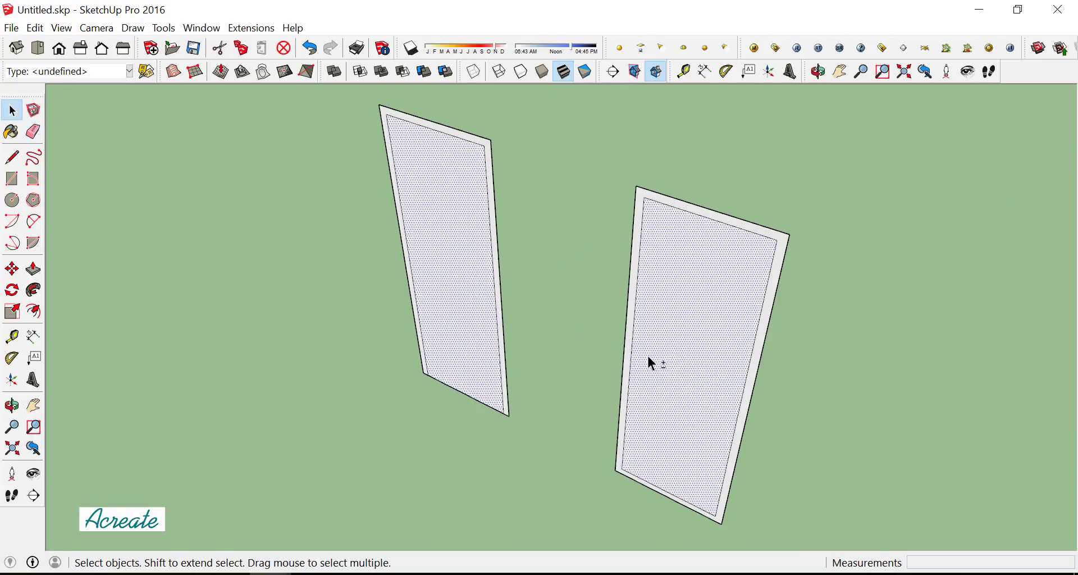
scroll(473, 247, down, 3)
scroll(523, 272, up, 1)
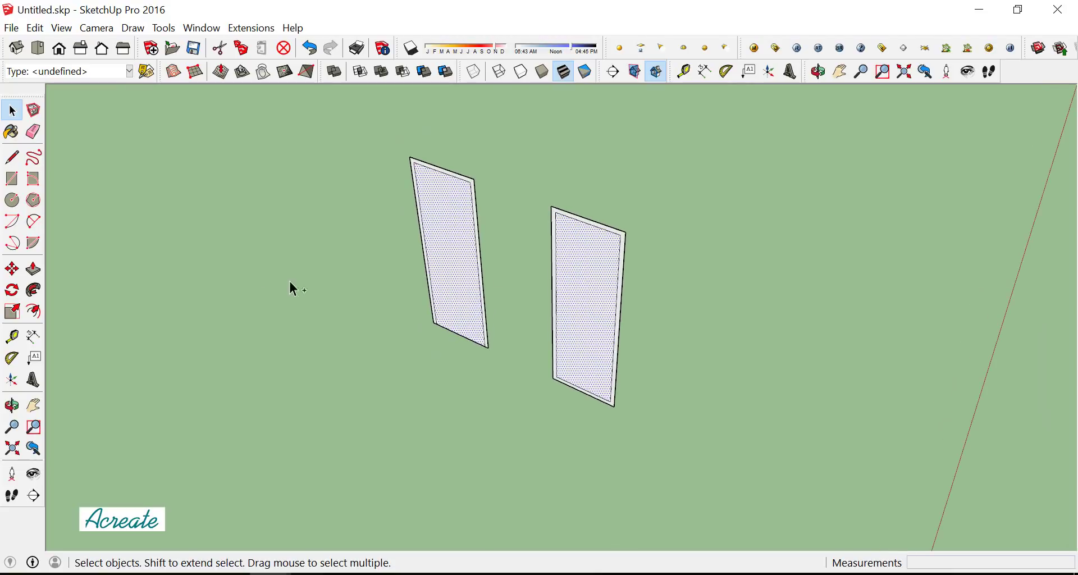
Copy both door faces 118 cm to the side and clear the selection
click(12, 269)
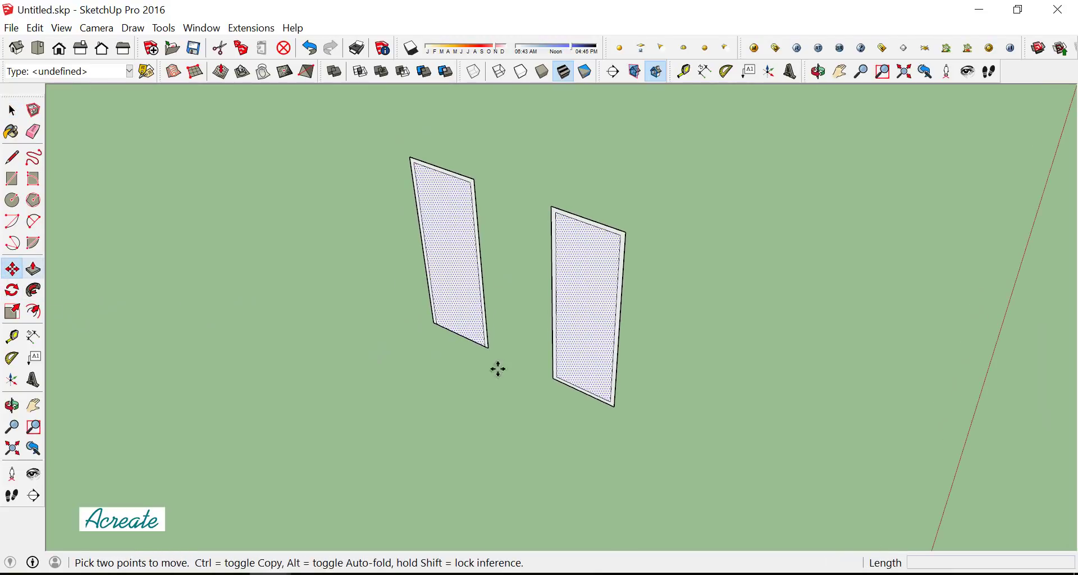
key(ctrl)
click(683, 352)
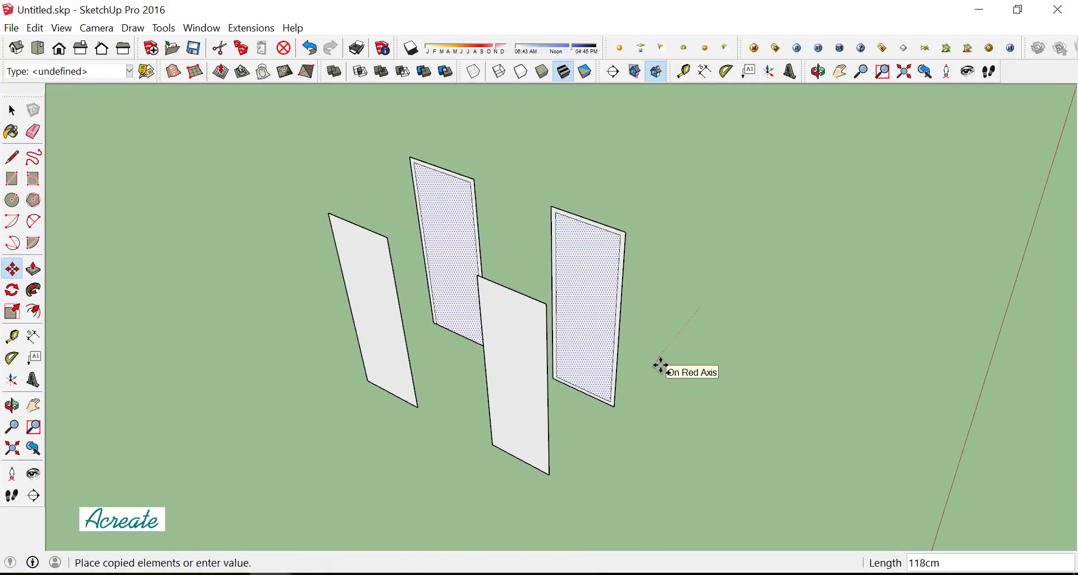
click(622, 350)
key(space)
click(323, 225)
mouse_move(332, 221)
middle_down()
mouse_move(414, 313)
mouse_move(379, 296)
middle_up()
Push/Pull the left copied door face into a 4 cm slab, then begin an inner offset on the front panel
key(p)
click(356, 254)
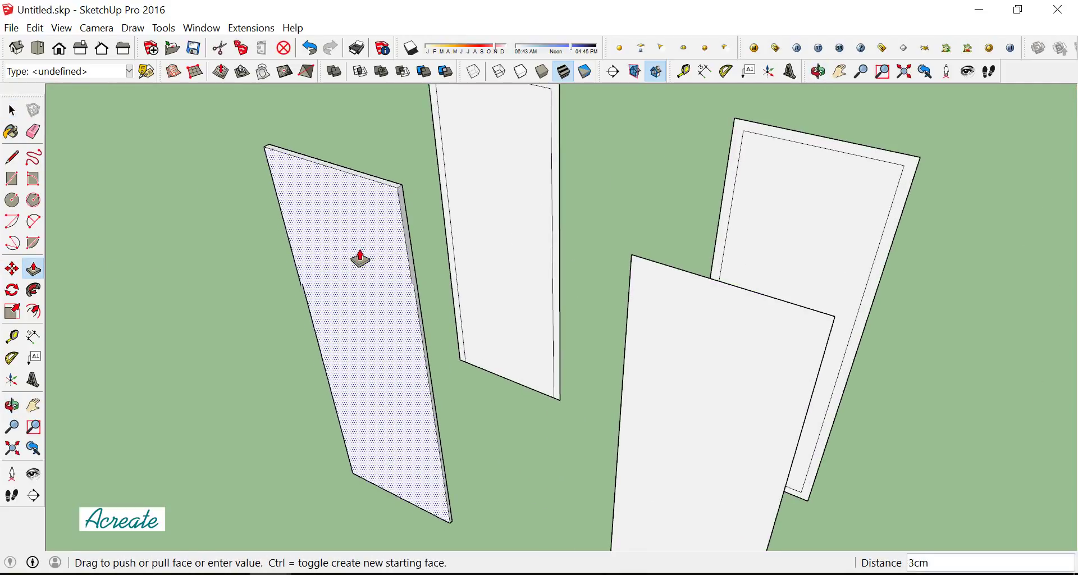
key(Return)
scroll(348, 247, down, 3)
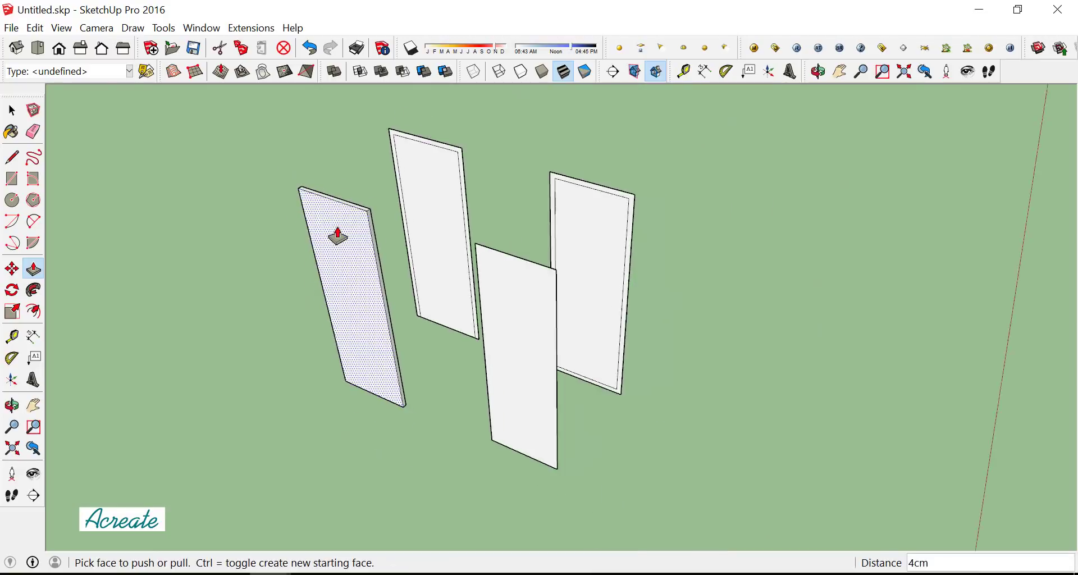
middle_drag(342, 234, 491, 321)
scroll(491, 319, up, 2)
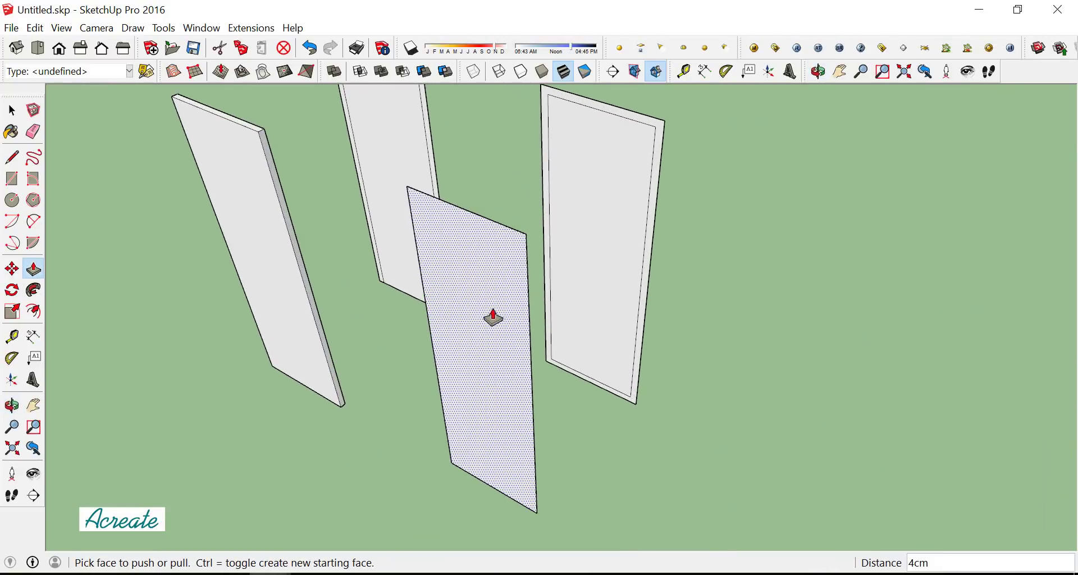
scroll(493, 317, up, 1)
click(33, 311)
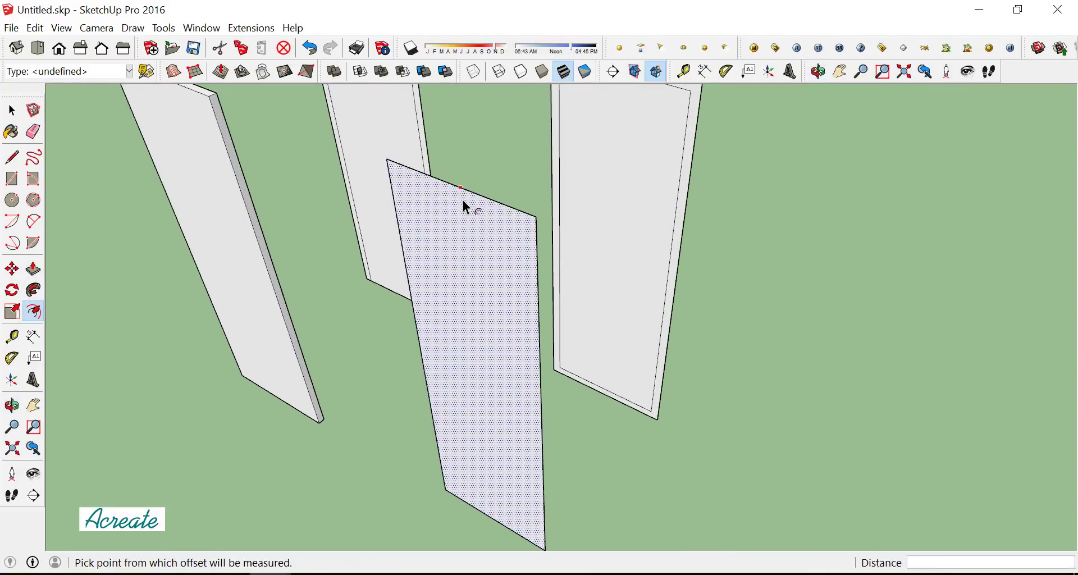
click(462, 201)
Finish the inset inner border on the front panel
click(469, 222)
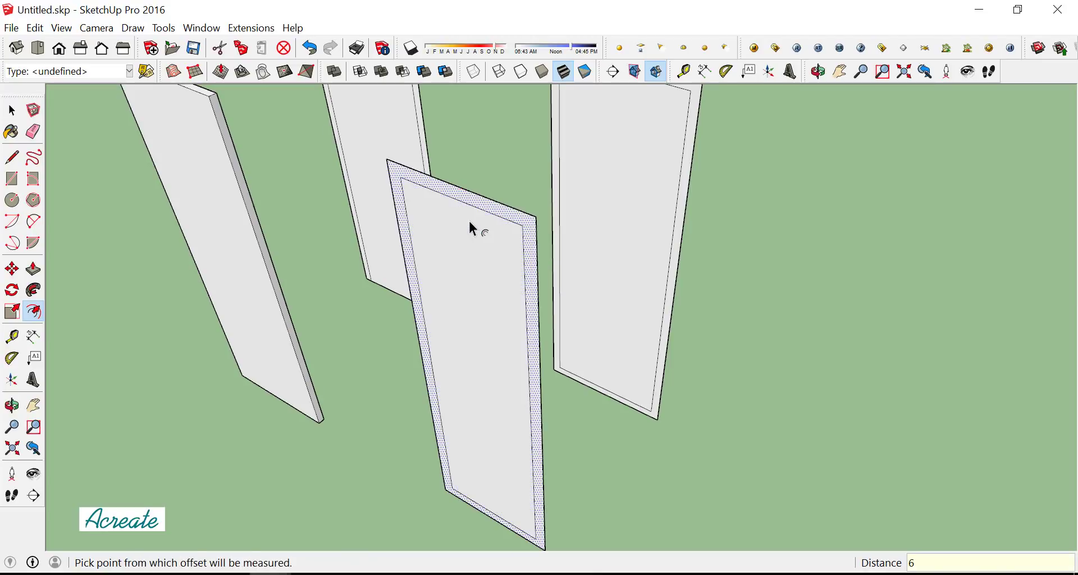
middle_drag(472, 225, 517, 306)
key(Escape)
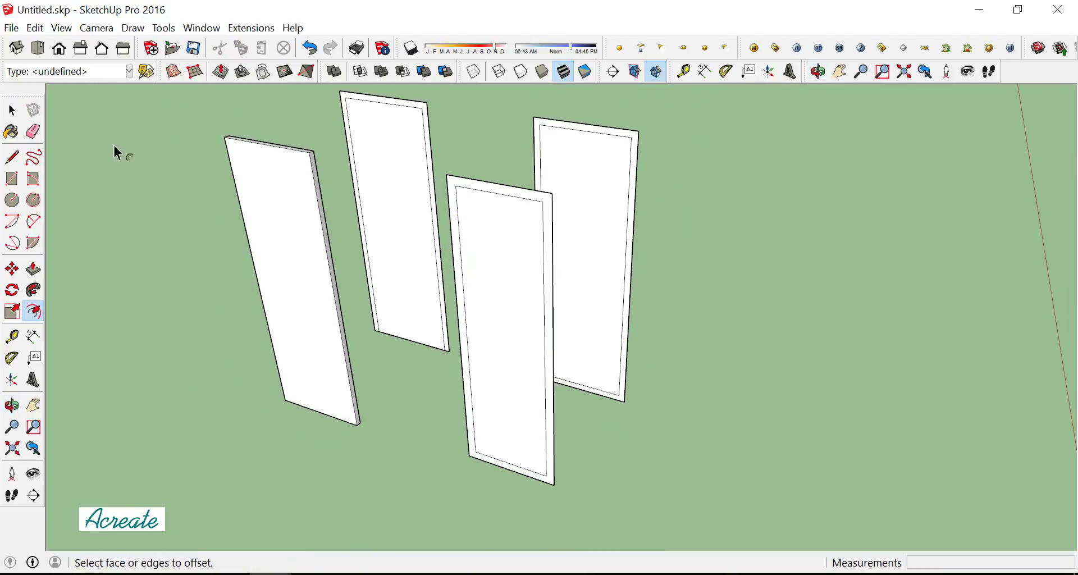
key(space)
scroll(499, 403, up, 1)
scroll(497, 438, up, 2)
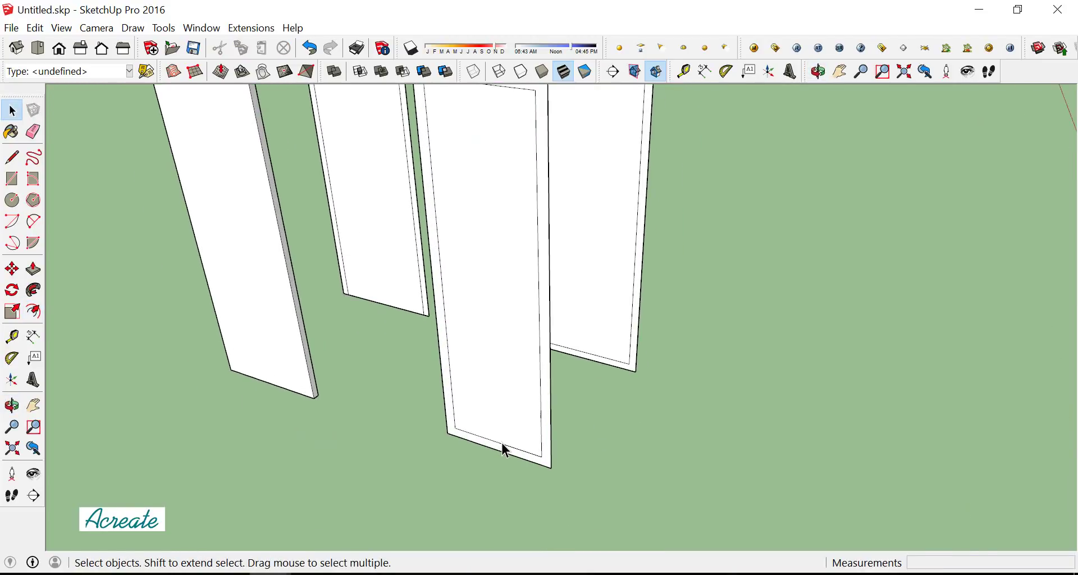
Copy the panel's inner bottom edge to the inner top, dividing the area into four equal sections
click(501, 444)
scroll(505, 437, down, 2)
scroll(510, 359, up, 1)
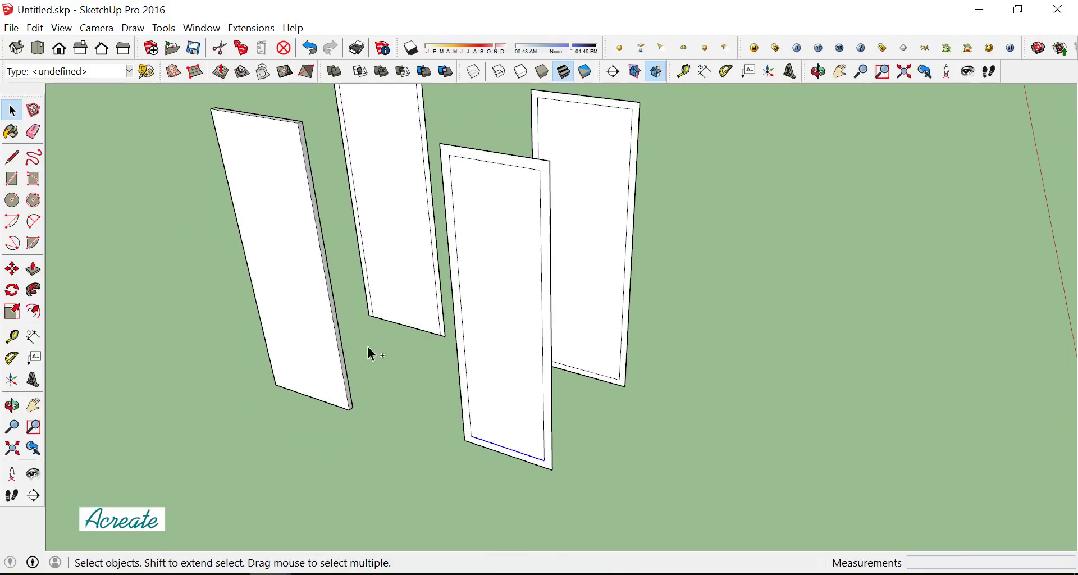
click(12, 270)
key(ctrl)
click(472, 435)
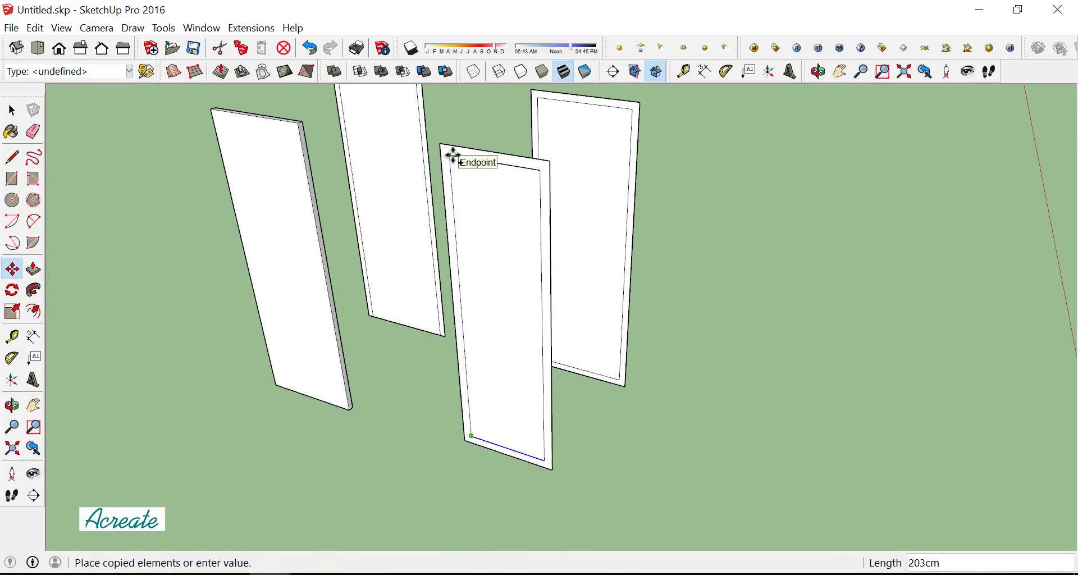
click(453, 155)
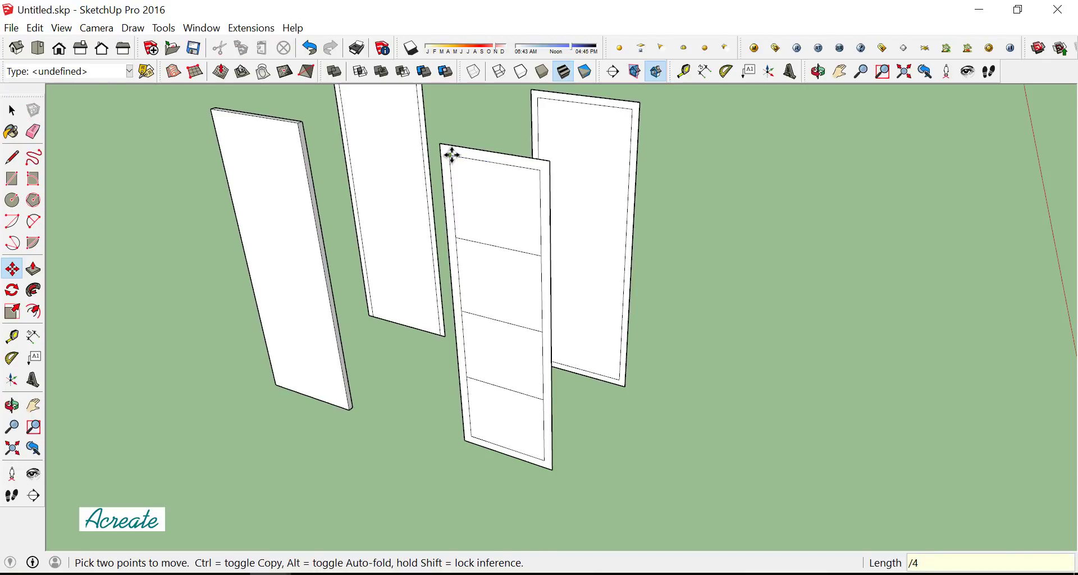
scroll(520, 238, up, 1)
scroll(520, 238, up, 2)
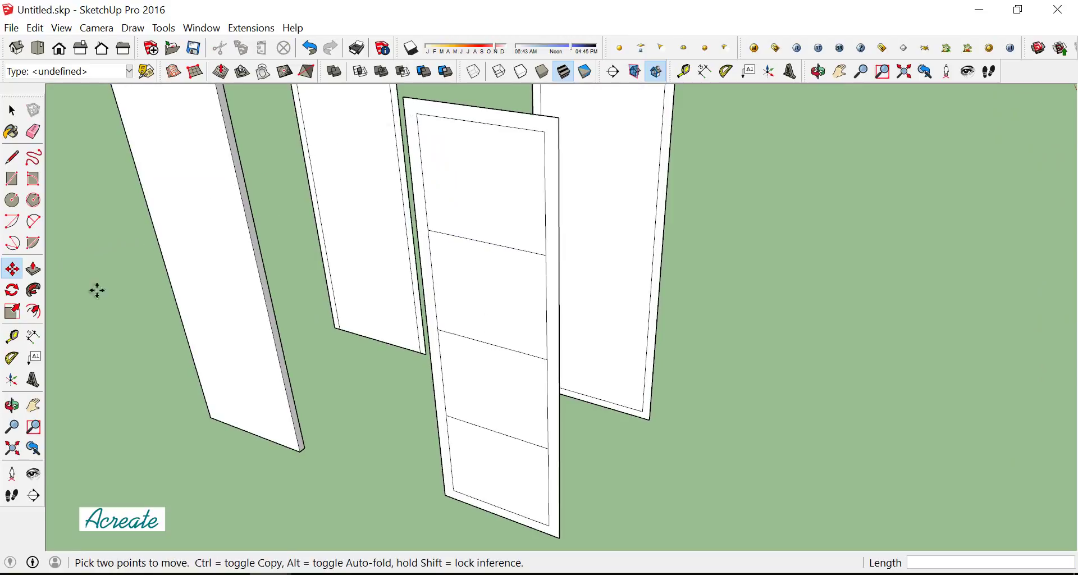
scroll(507, 298, down, 2)
scroll(507, 298, up, 2)
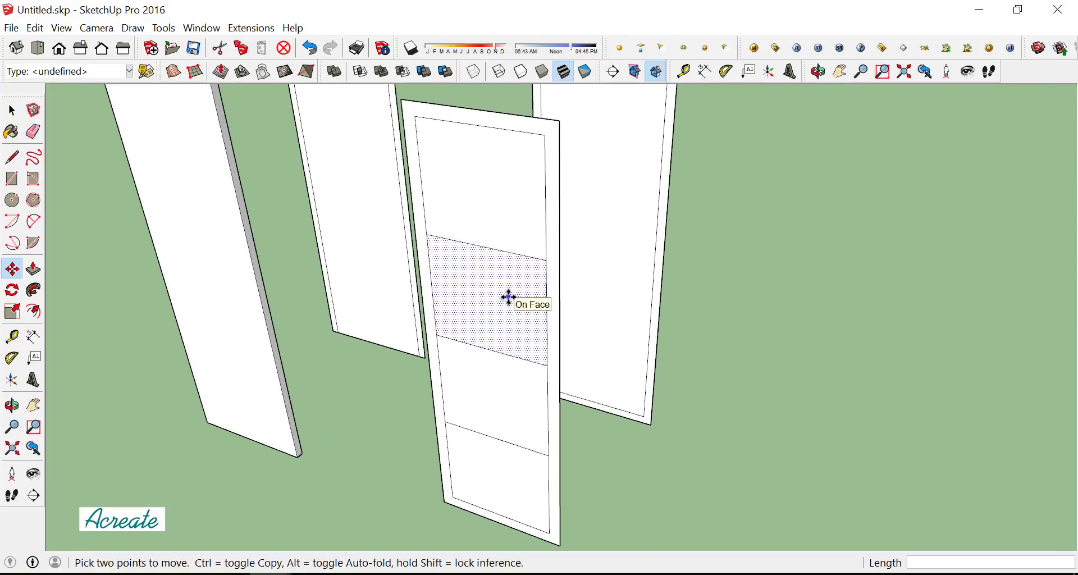
Place guides from the panel's left inner edge and a dividing edge to lay out the muntins
click(12, 337)
click(423, 214)
scroll(492, 204, down, 2)
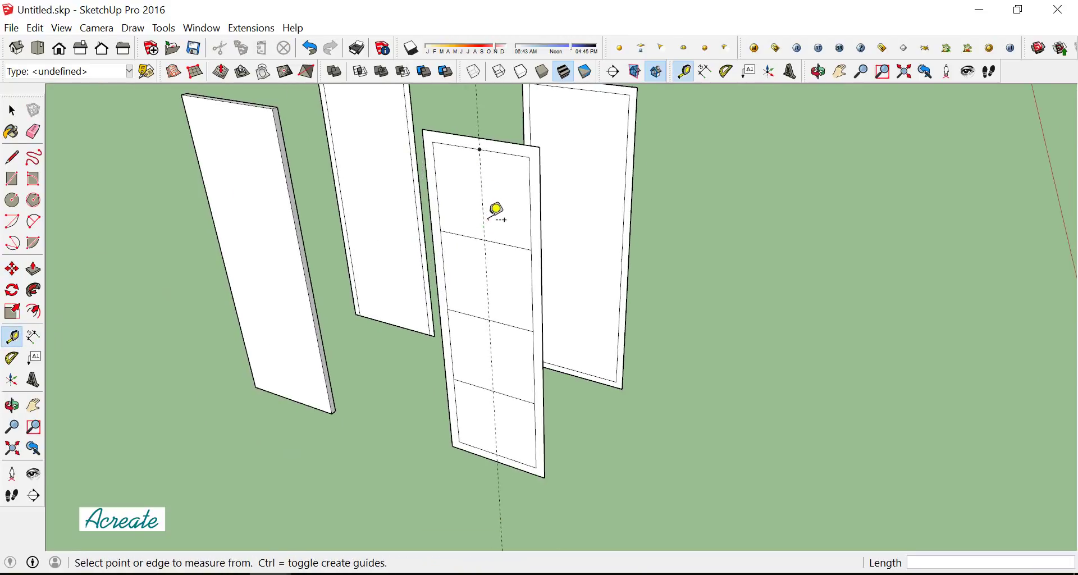
scroll(491, 205, up, 1)
scroll(490, 203, up, 3)
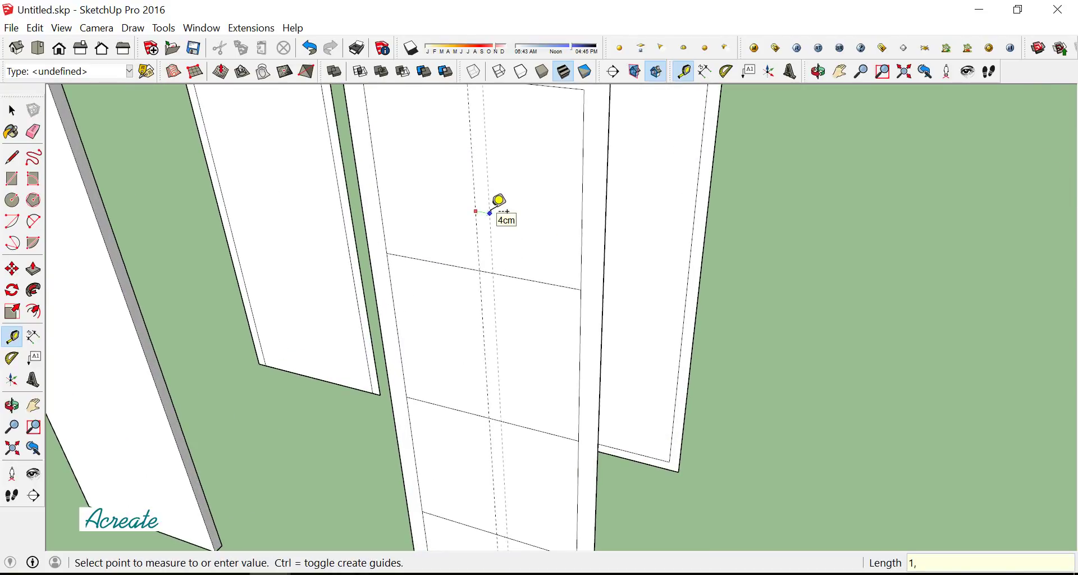
scroll(494, 233, up, 2)
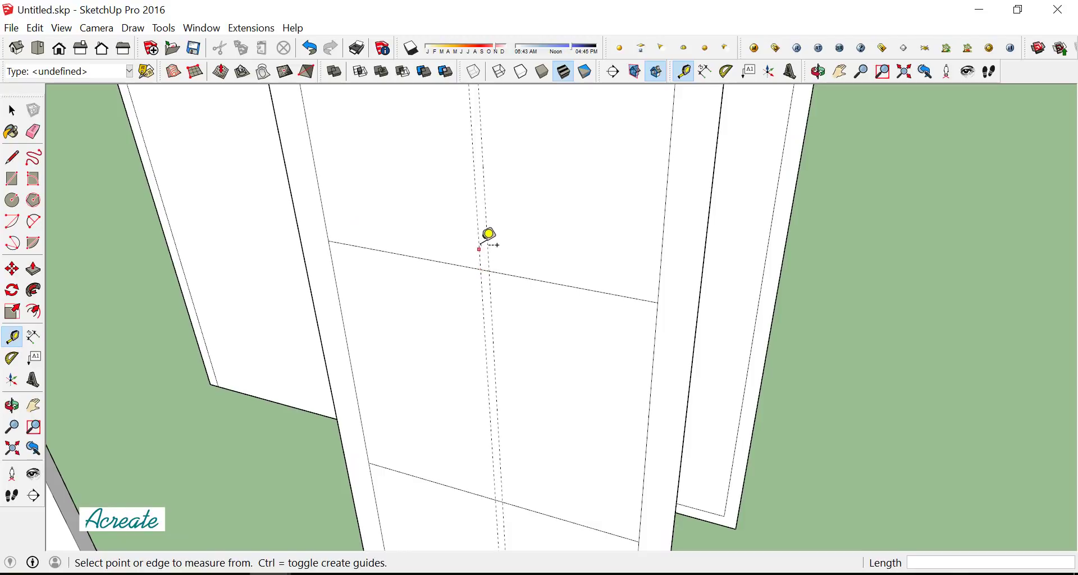
click(477, 227)
text(1,5)
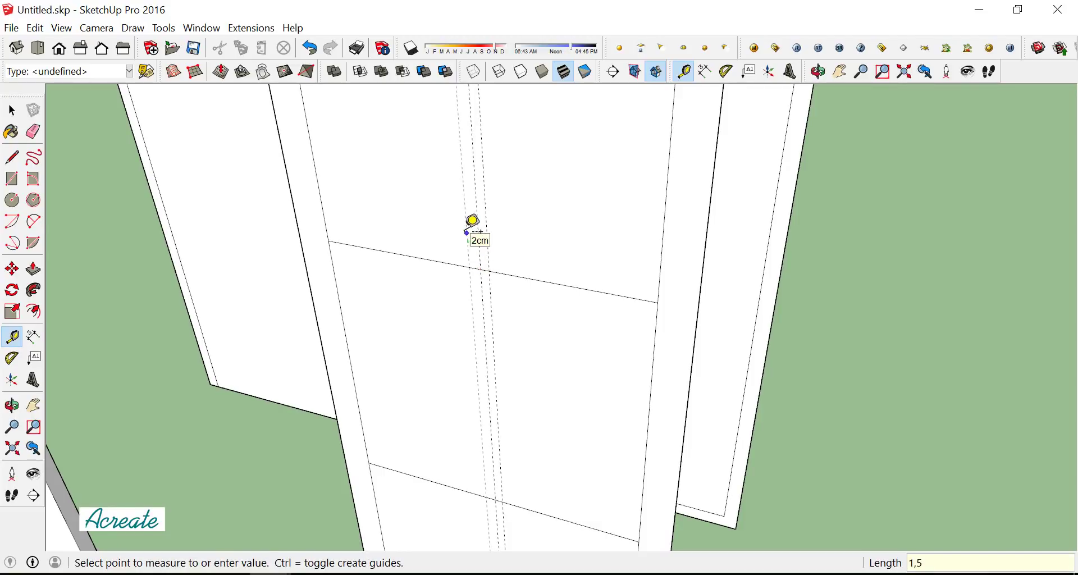
key(Return)
scroll(500, 230, down, 3)
scroll(525, 240, down, 2)
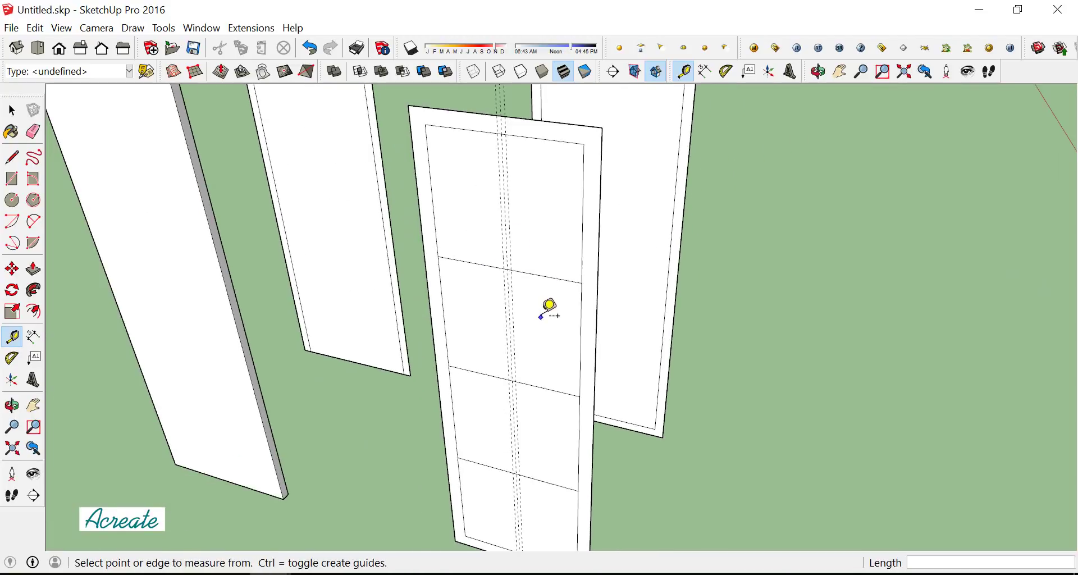
scroll(549, 305, down, 1)
scroll(534, 279, up, 1)
scroll(504, 435, up, 2)
scroll(512, 433, up, 2)
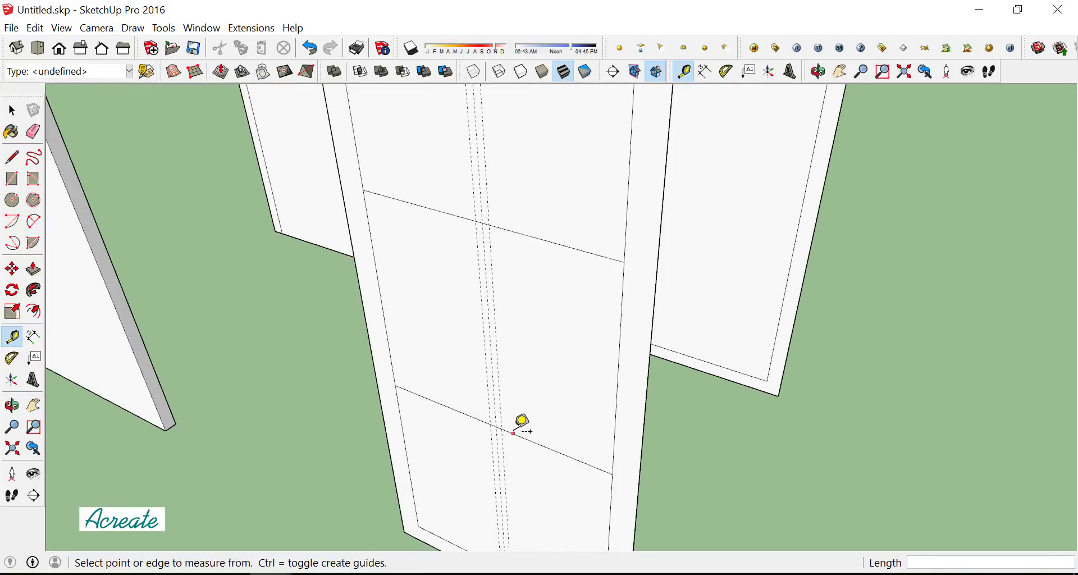
click(519, 434)
text(3)
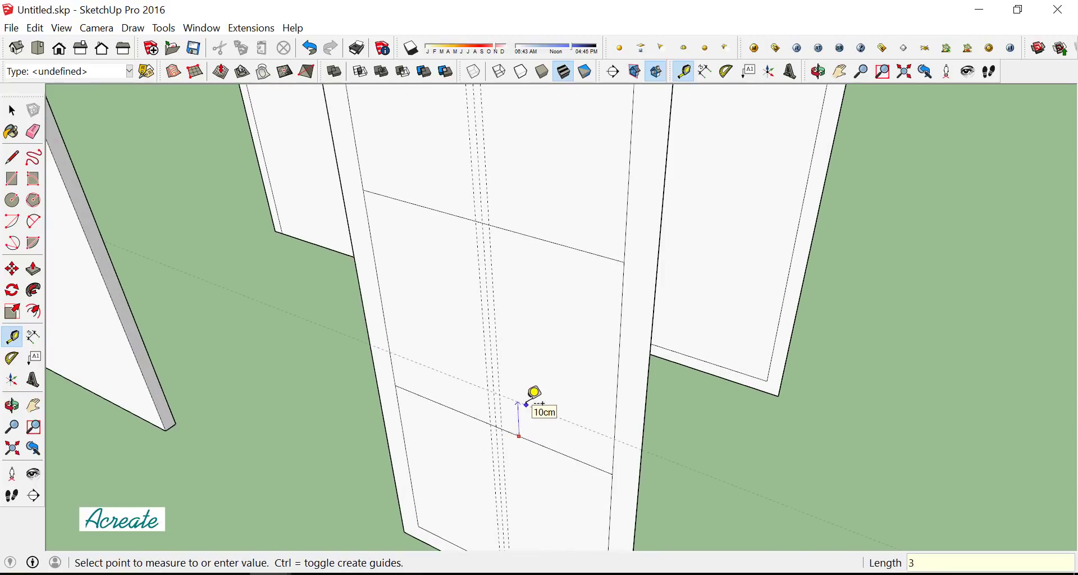
key(Return)
scroll(530, 402, down, 2)
scroll(533, 406, up, 1)
scroll(532, 406, up, 1)
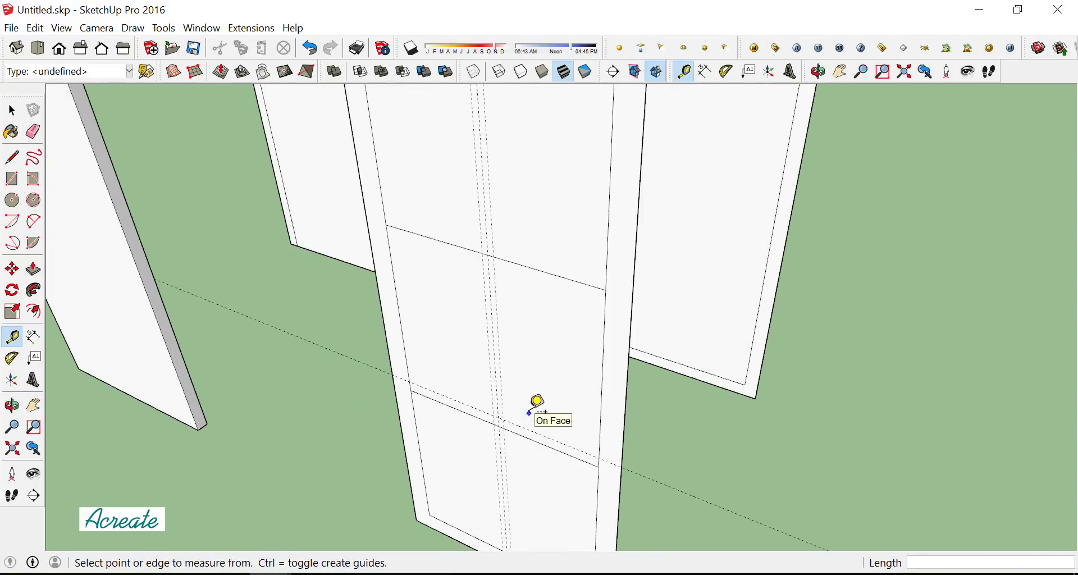
scroll(531, 410, down, 2)
scroll(535, 403, up, 2)
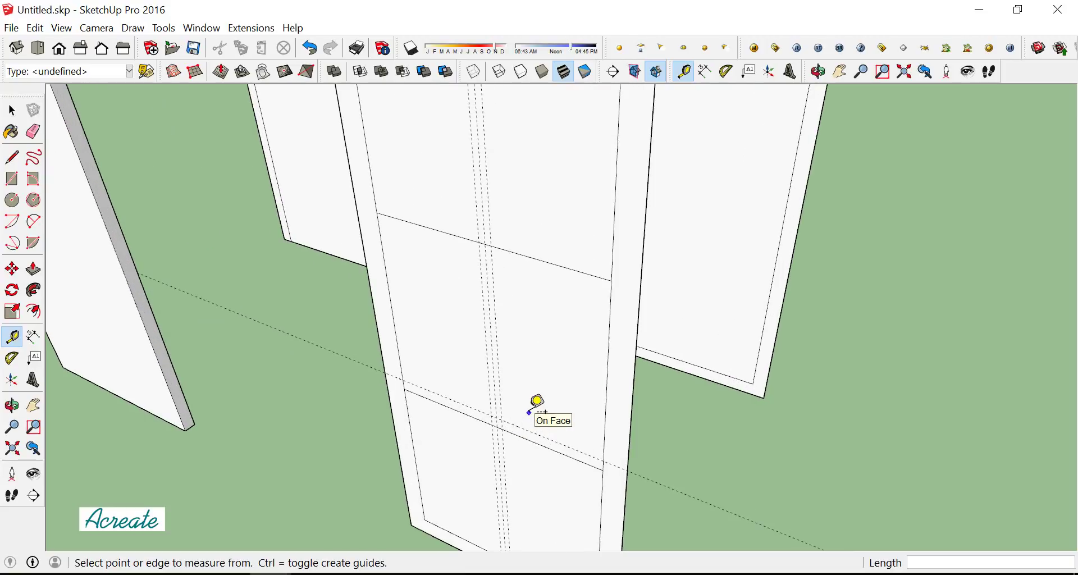
Draw a line across the door panel and copy it higher up the panel
click(12, 157)
click(402, 379)
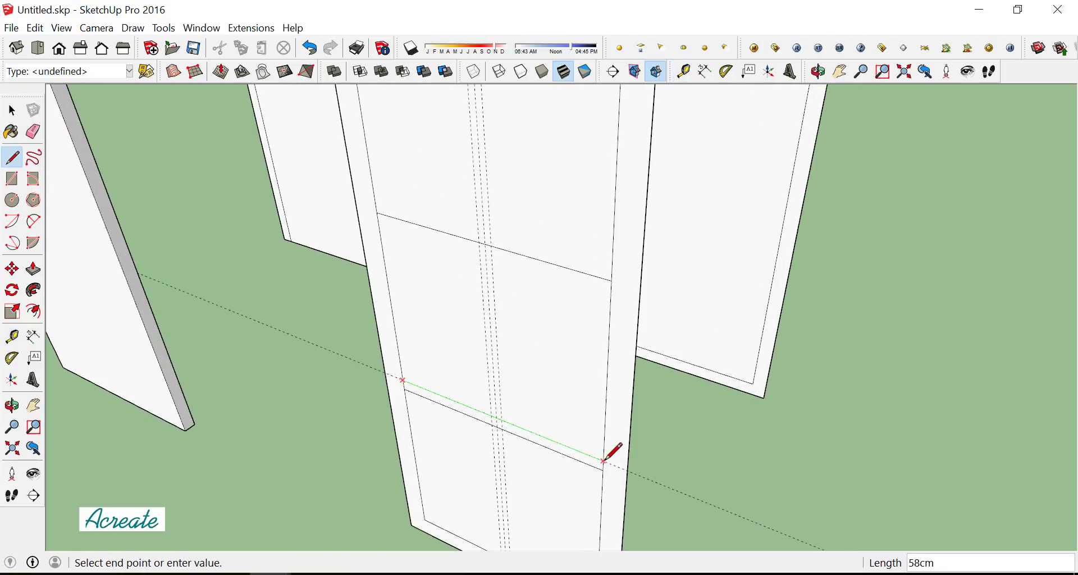
key(space)
scroll(486, 418, up, 1)
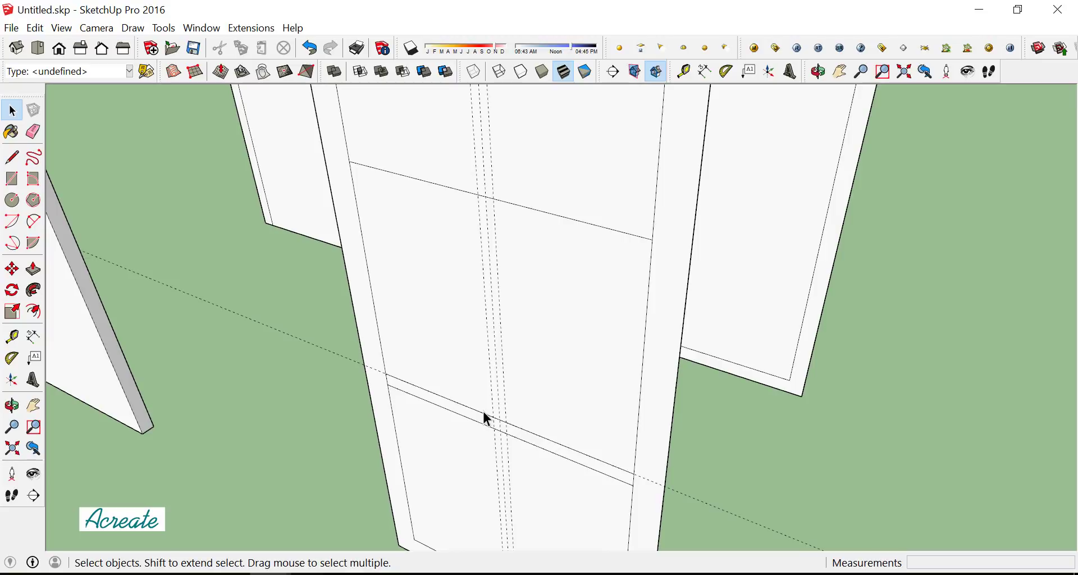
click(12, 269)
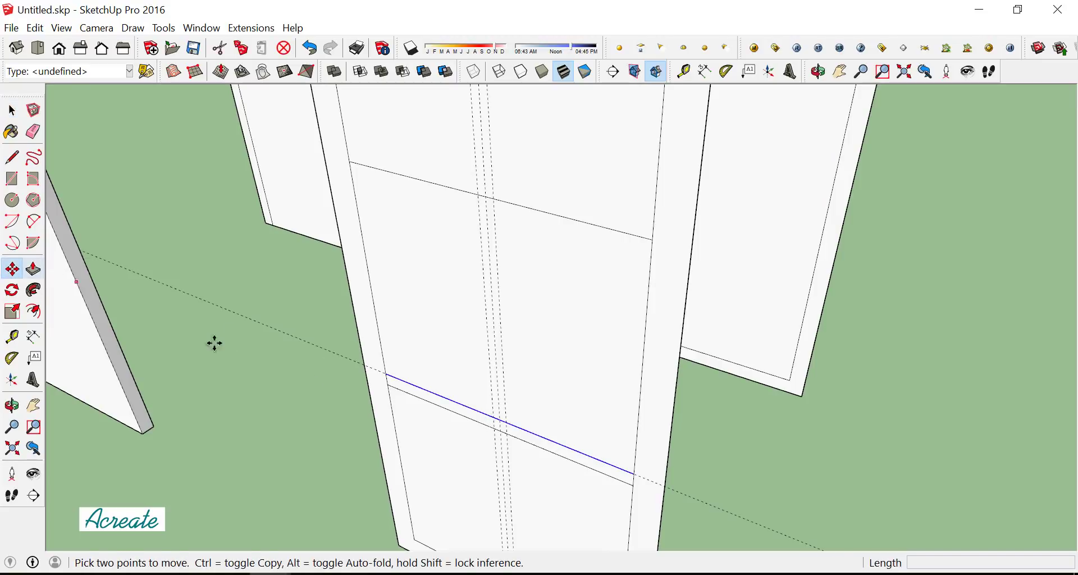
click(633, 488)
key(ctrl)
scroll(633, 489, down, 1)
scroll(644, 311, up, 1)
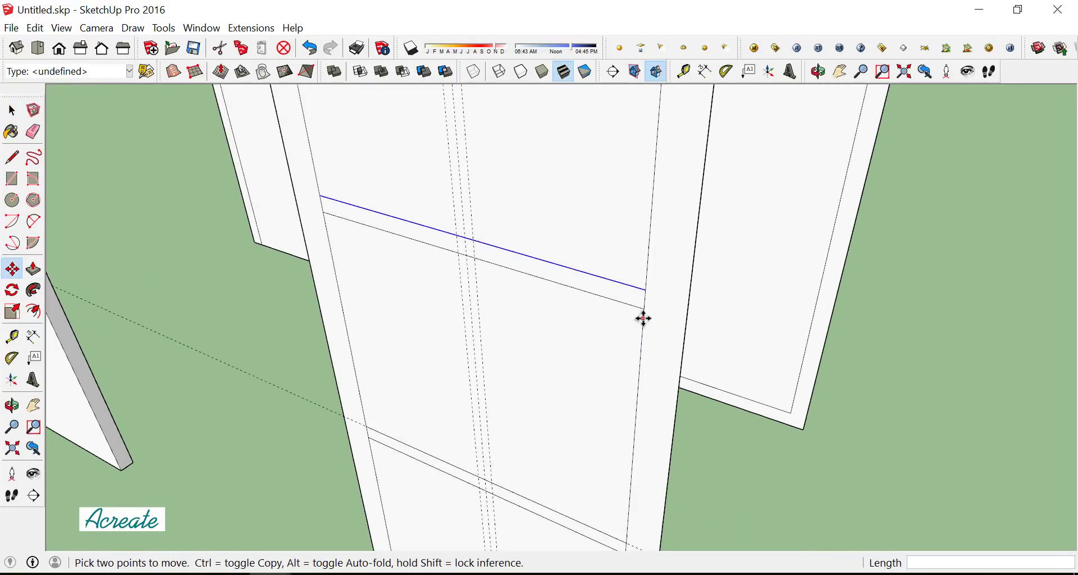
scroll(629, 393, down, 2)
scroll(639, 280, up, 1)
click(642, 238)
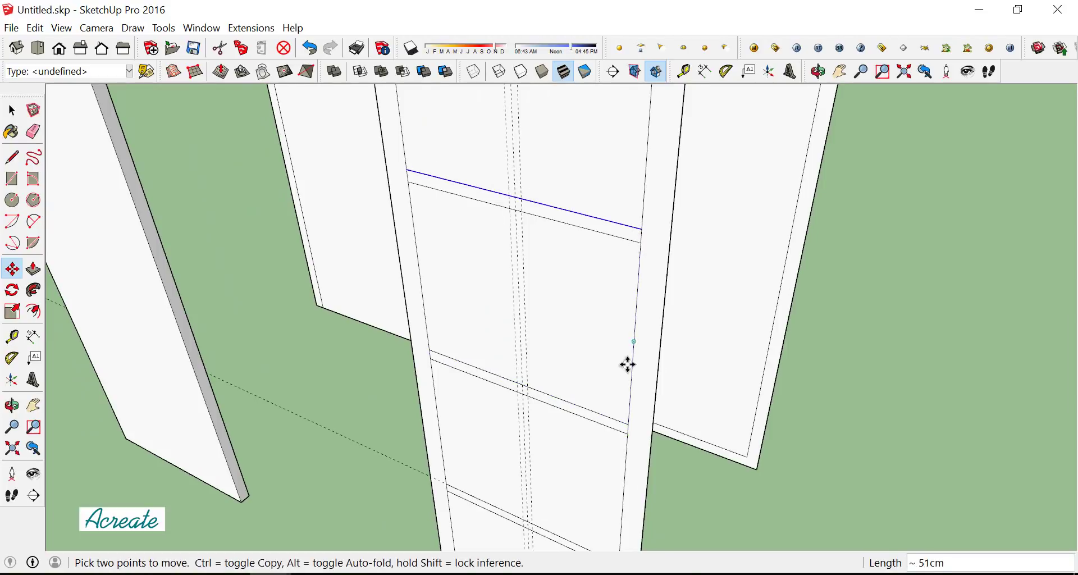
scroll(617, 370, down, 2)
Draw the pane rectangle from near the panel top to the bottom, completing the 2×4 grid
click(12, 179)
scroll(570, 175, up, 1)
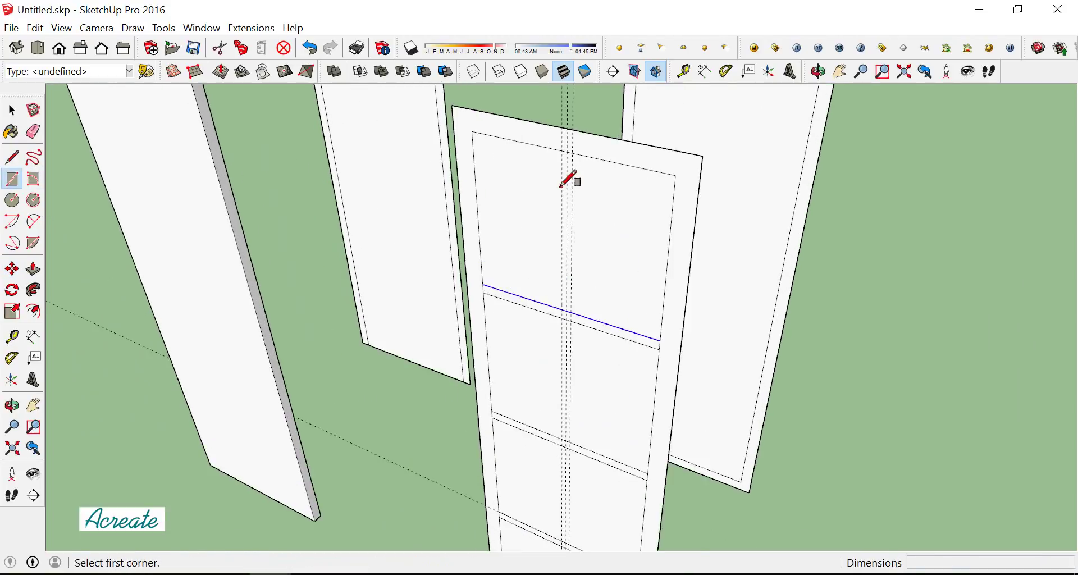
scroll(569, 157, up, 1)
click(563, 145)
scroll(567, 162, down, 2)
scroll(589, 493, up, 1)
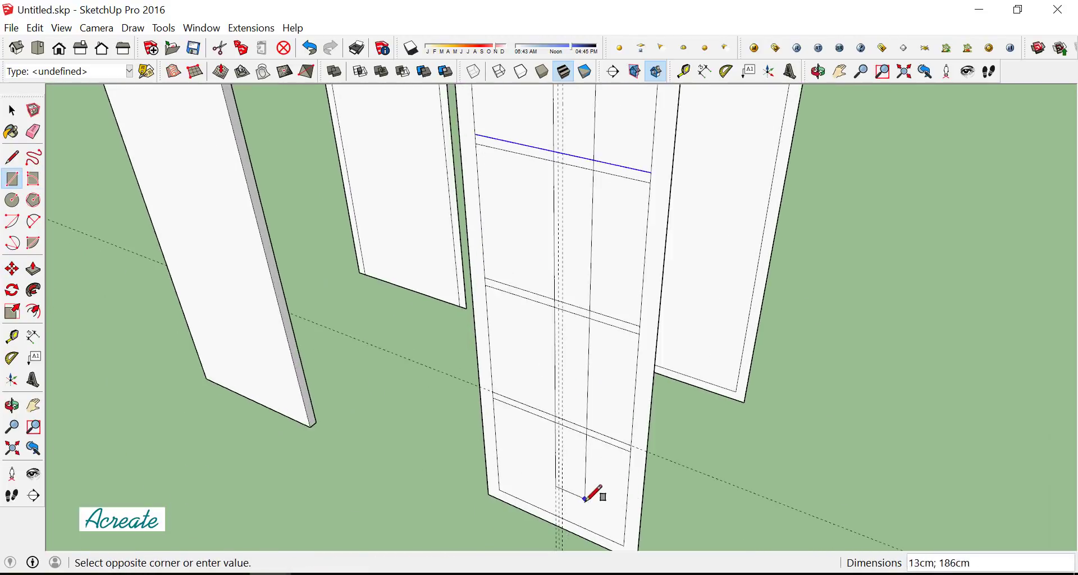
scroll(566, 512, up, 1)
click(549, 525)
scroll(620, 482, down, 1)
scroll(637, 443, down, 2)
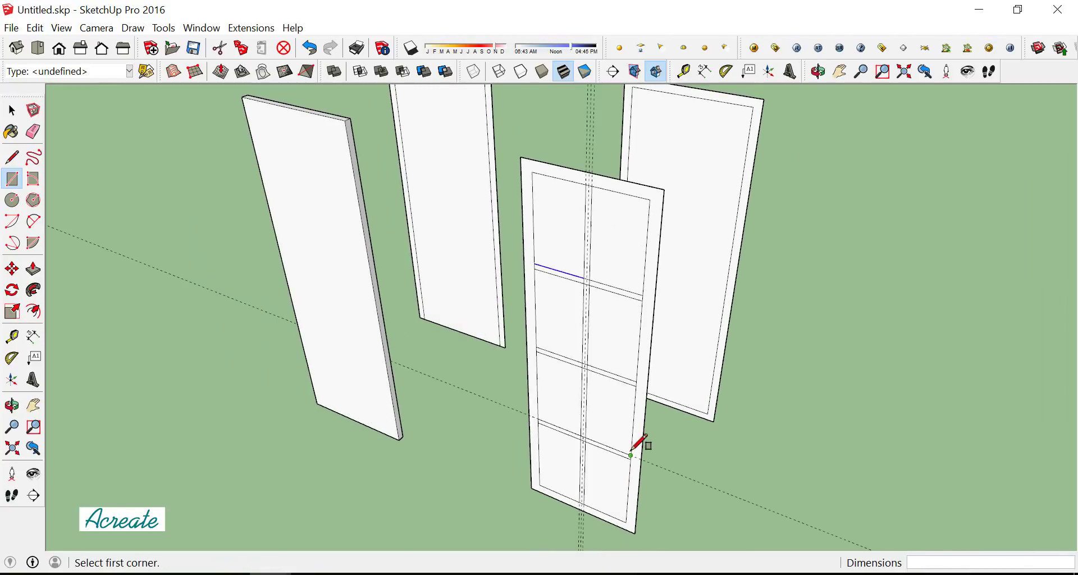
click(34, 133)
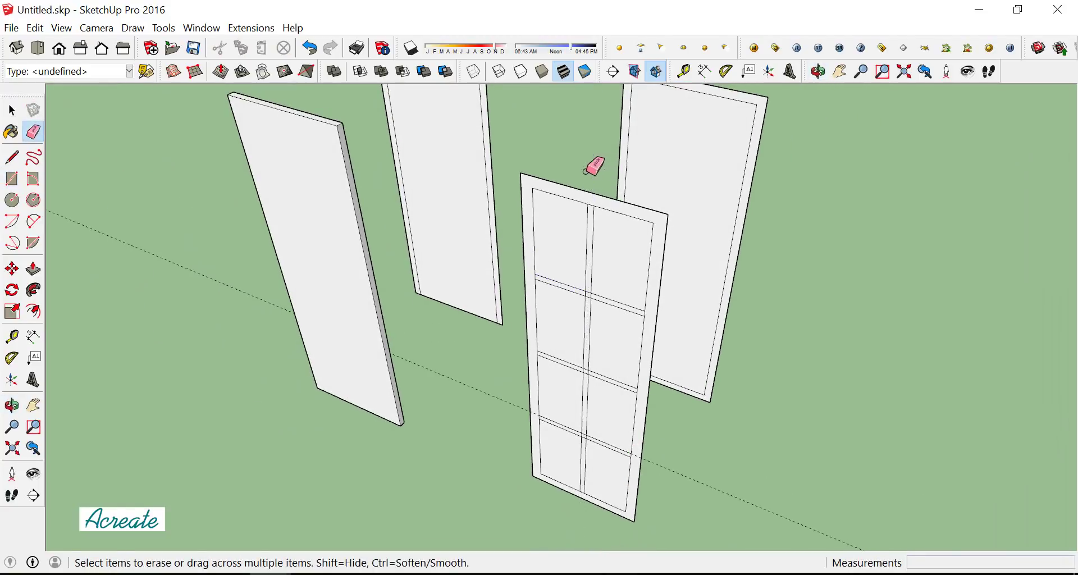
Zoom and orbit around the window's muntin crossings to inspect the stray edges
scroll(584, 303, up, 2)
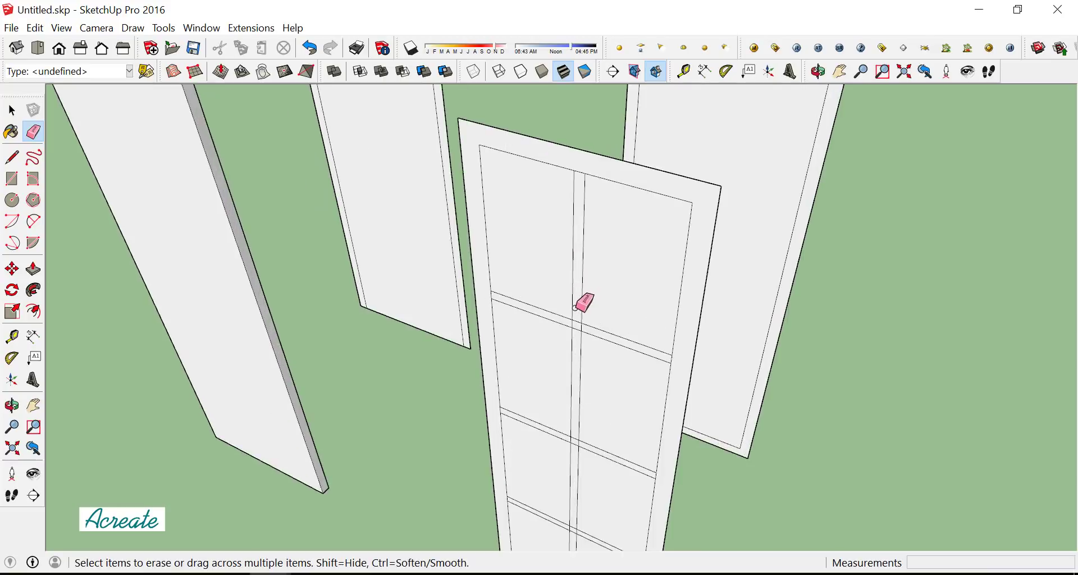
scroll(585, 324, up, 2)
scroll(578, 301, up, 2)
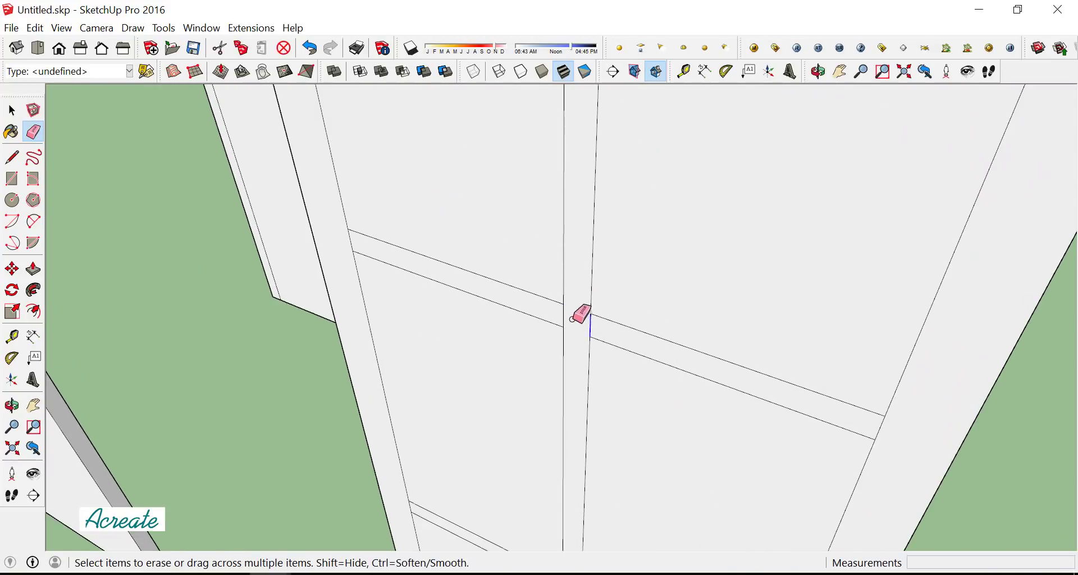
scroll(549, 298, down, 2)
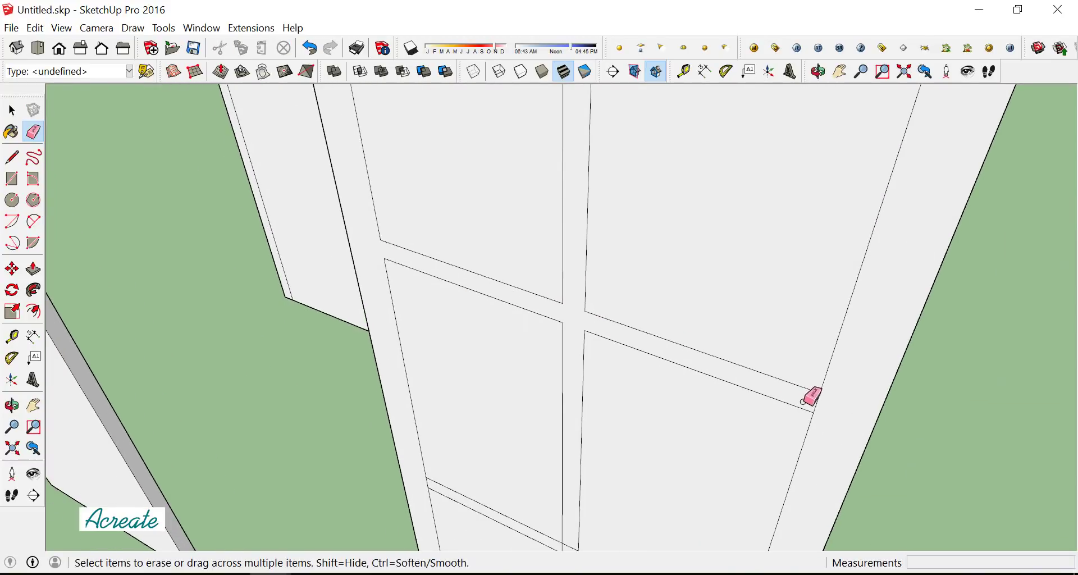
mouse_move(808, 392)
middle_down()
mouse_move(752, 477)
mouse_move(698, 200)
mouse_move(671, 219)
middle_up()
scroll(670, 219, down, 3)
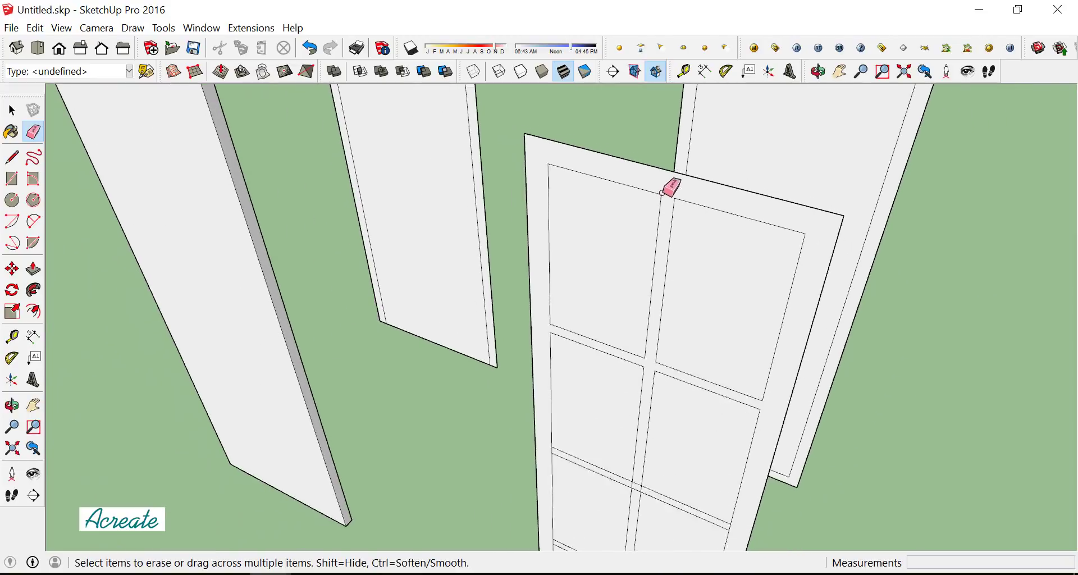
scroll(649, 423, up, 2)
scroll(657, 411, up, 3)
scroll(660, 353, up, 2)
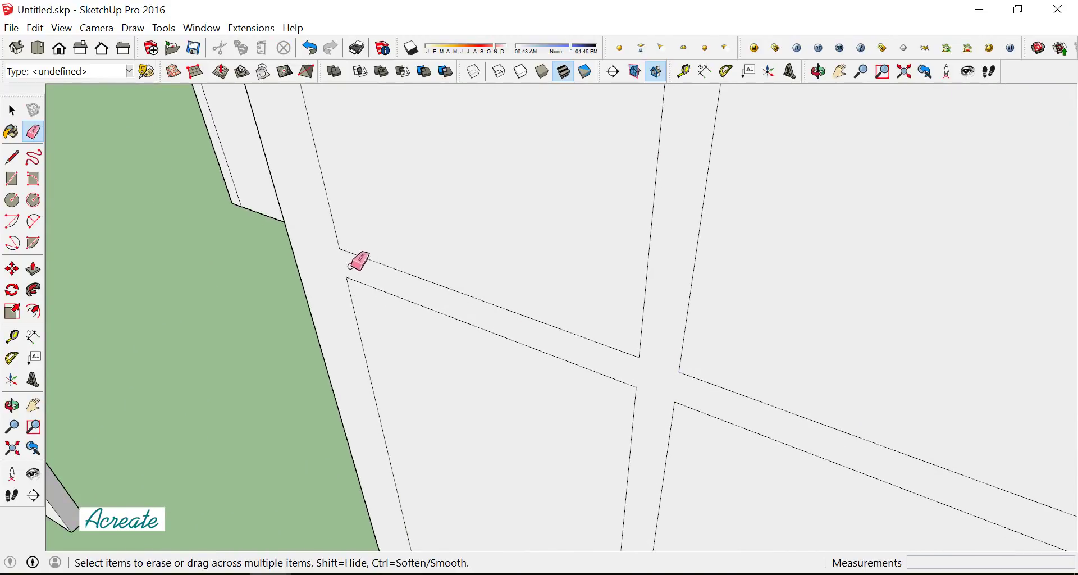
scroll(671, 376, down, 3)
scroll(667, 375, up, 2)
scroll(655, 255, down, 2)
scroll(565, 312, down, 1)
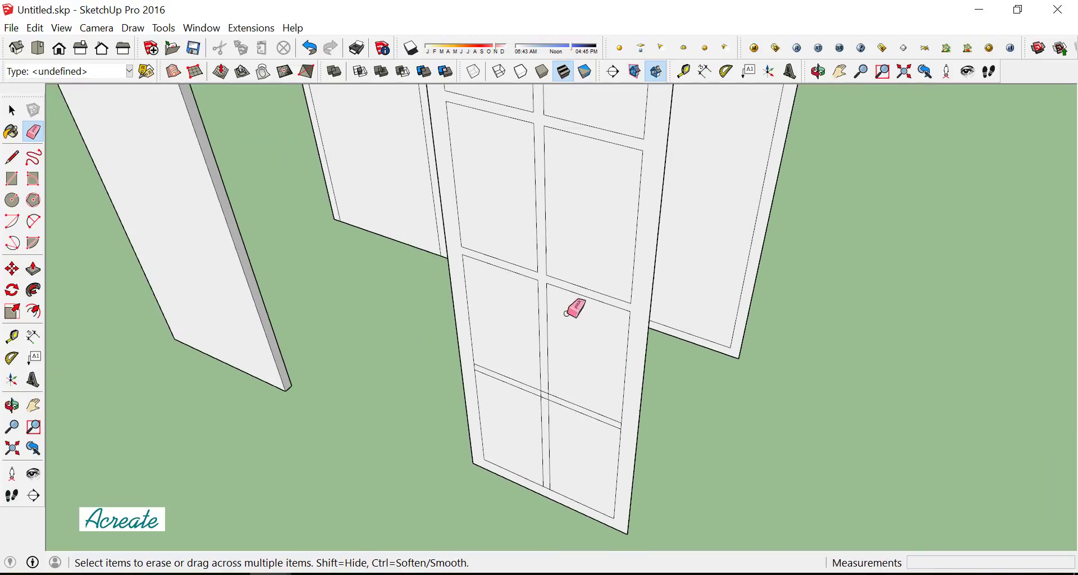
scroll(566, 313, up, 2)
scroll(547, 379, up, 3)
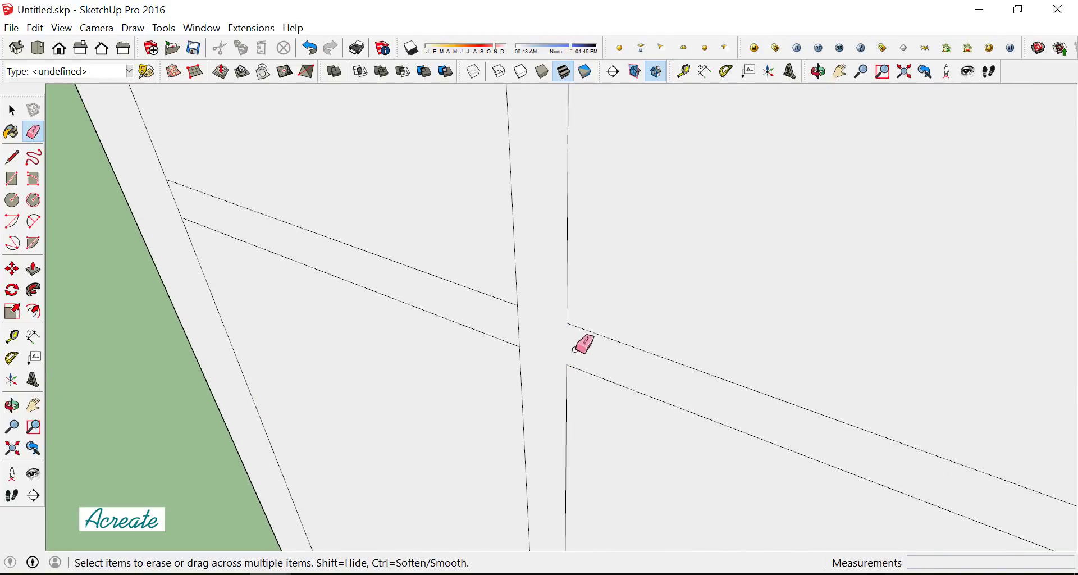
scroll(615, 361, down, 3)
scroll(731, 393, up, 2)
scroll(765, 414, down, 2)
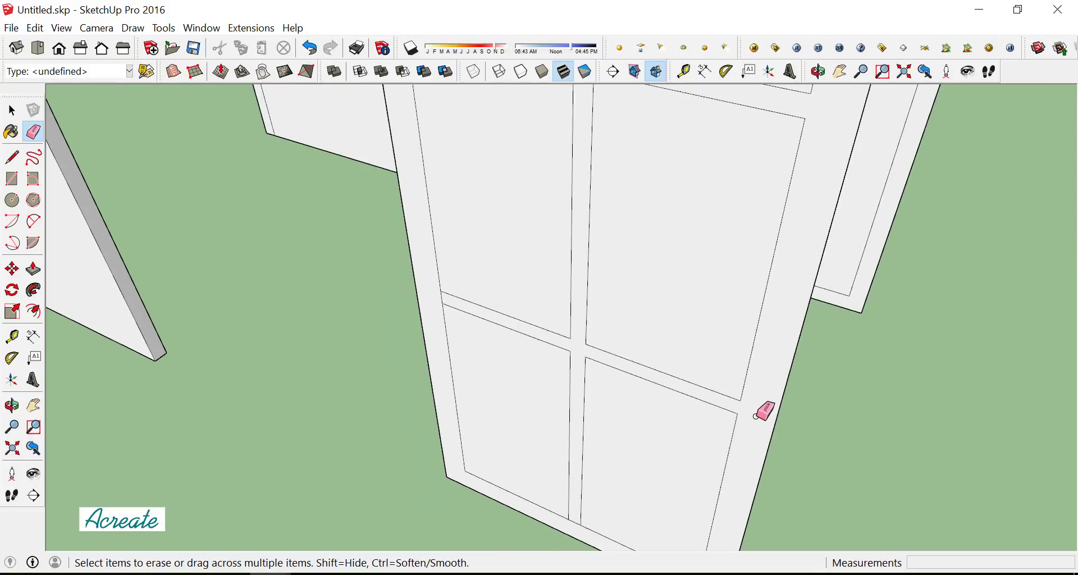
scroll(437, 299, up, 3)
scroll(437, 299, down, 1)
scroll(561, 275, down, 1)
scroll(618, 365, down, 2)
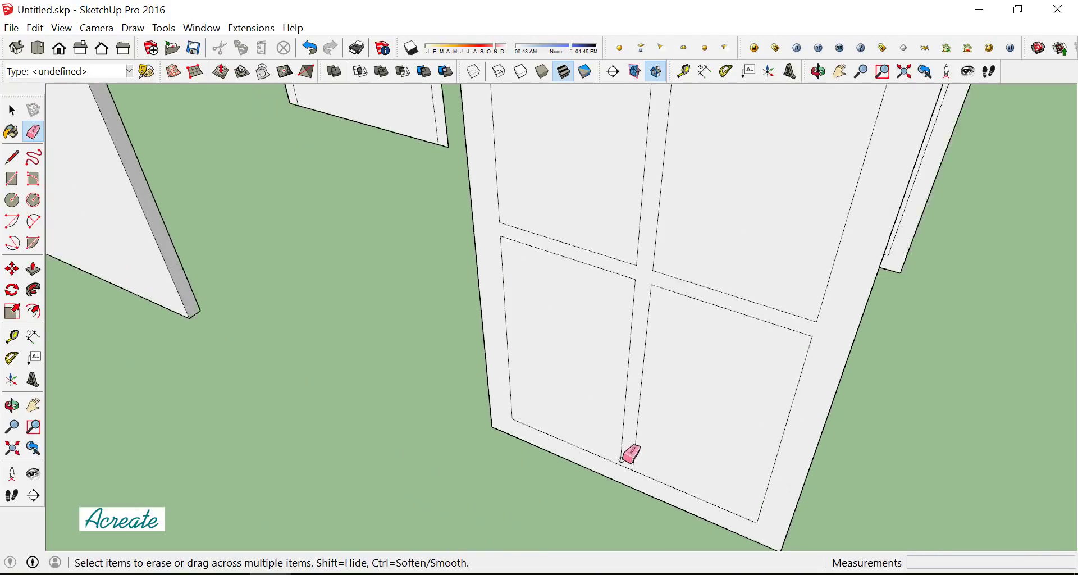
scroll(629, 460, up, 3)
scroll(627, 469, down, 2)
scroll(620, 447, down, 2)
scroll(632, 436, down, 1)
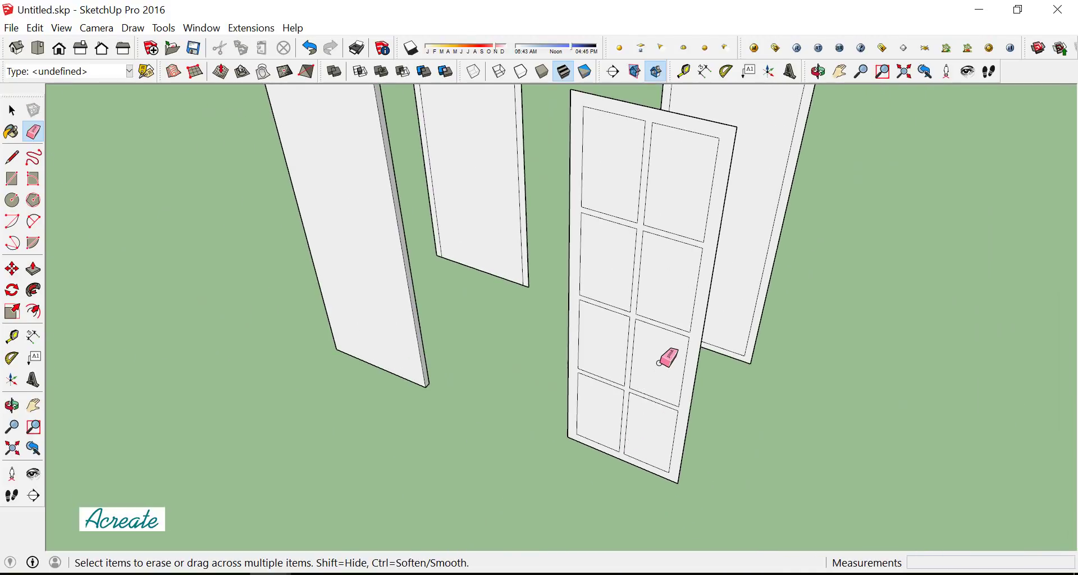
middle_drag(661, 356, 640, 398)
scroll(640, 398, down, 2)
scroll(710, 307, up, 2)
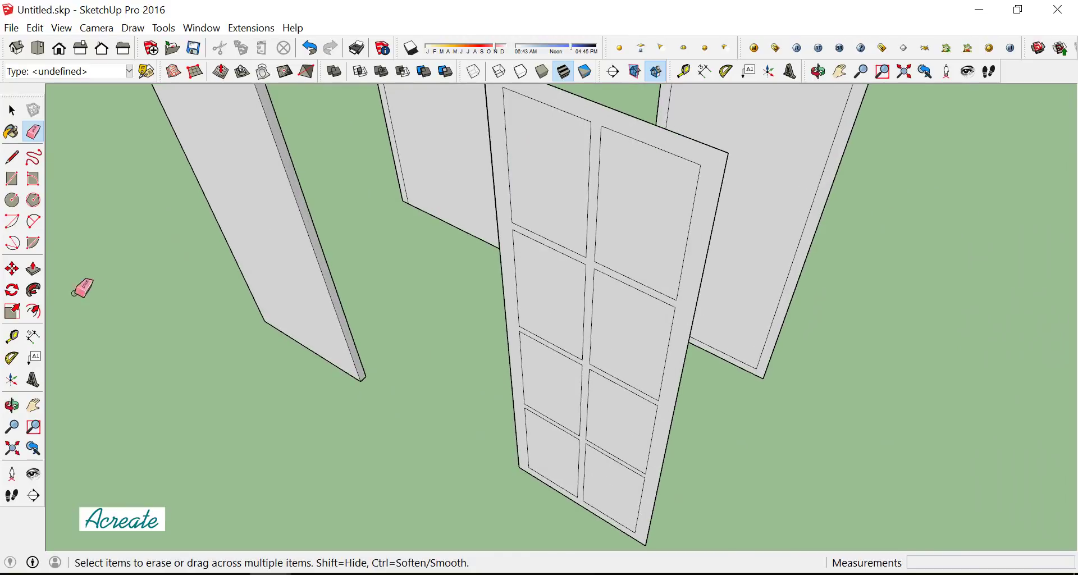
Push/Pull the window frame face out by 3cm
click(33, 269)
scroll(765, 373, up, 1)
drag(729, 375, 652, 386)
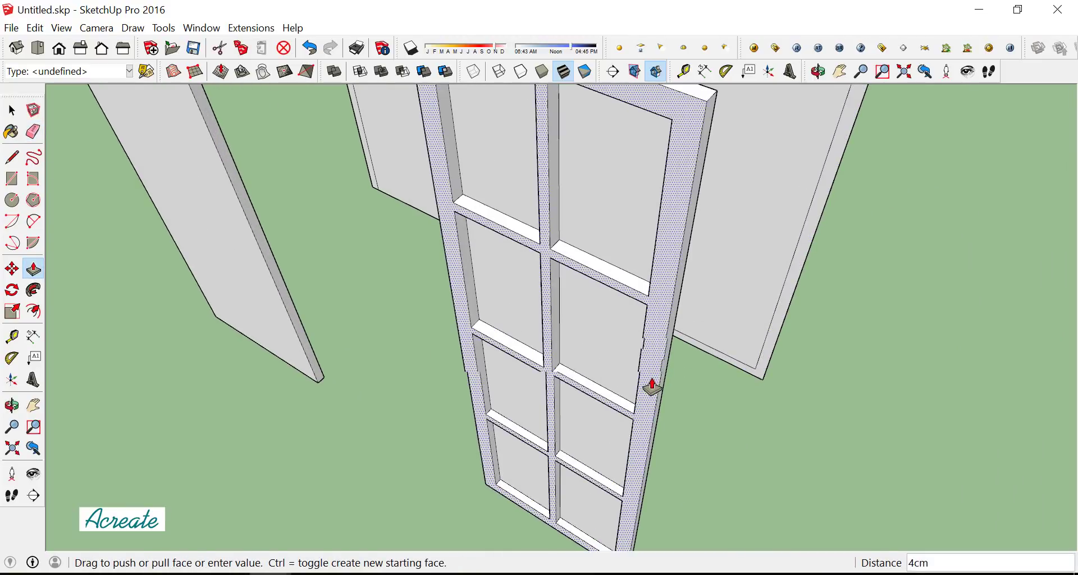
key(Escape)
key(Return)
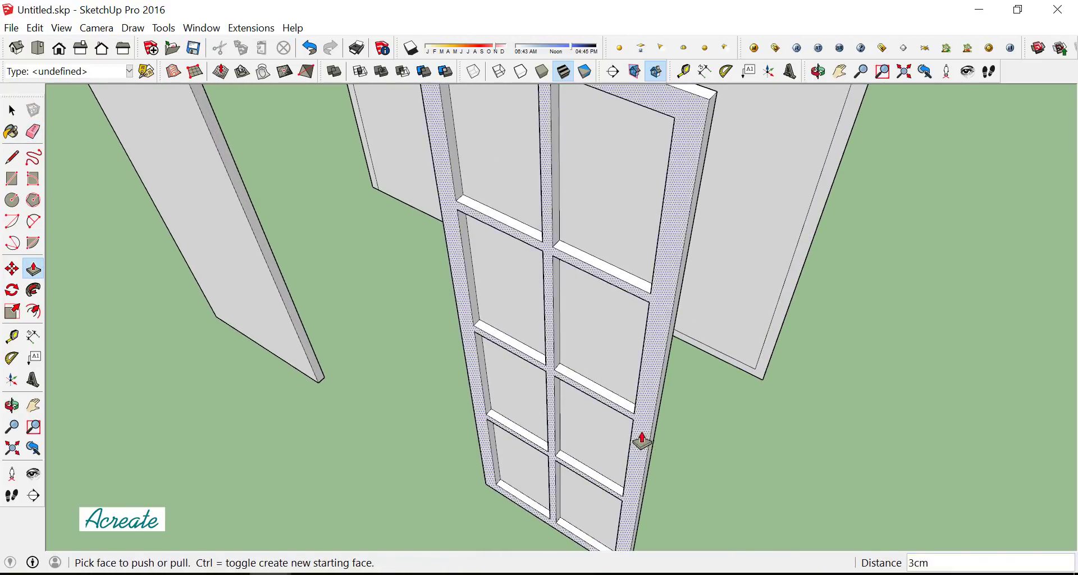
Push the upper-left pane back so it sits recessed behind the muntins
scroll(637, 416, up, 1)
scroll(639, 430, down, 2)
scroll(554, 253, up, 2)
scroll(554, 279, up, 2)
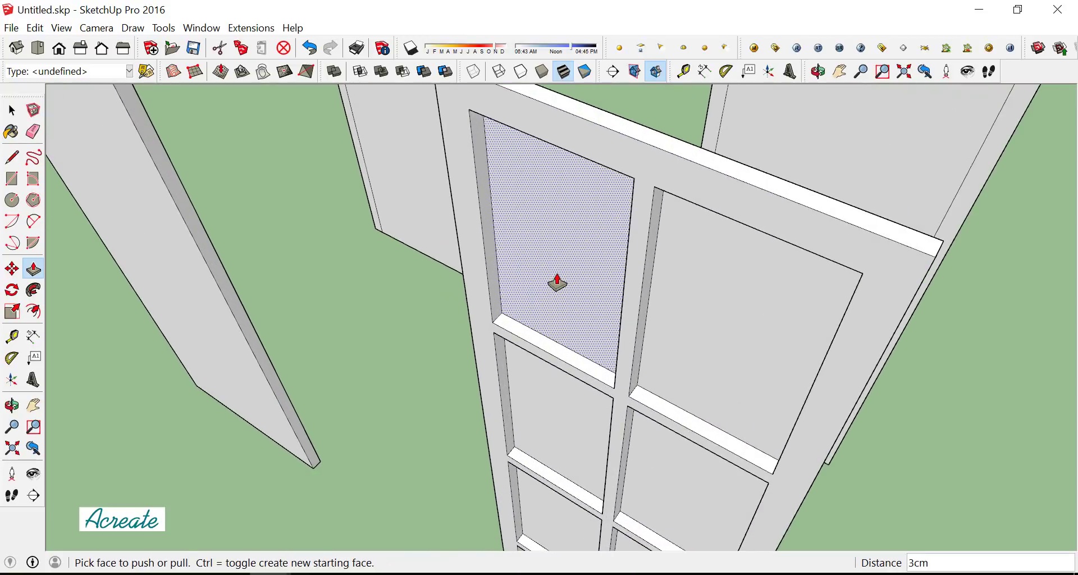
click(551, 290)
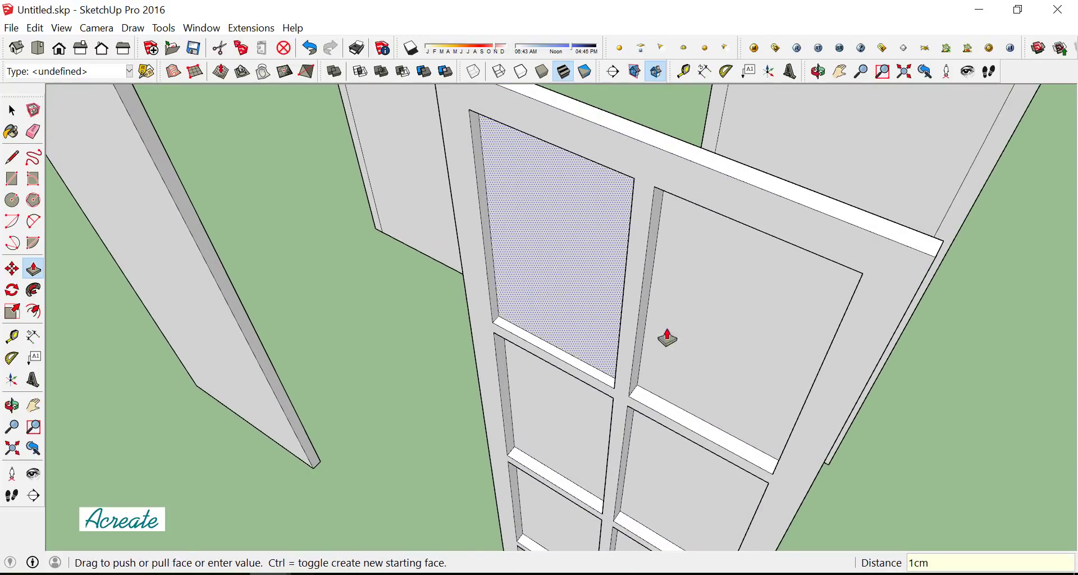
key(Return)
scroll(642, 241, down, 3)
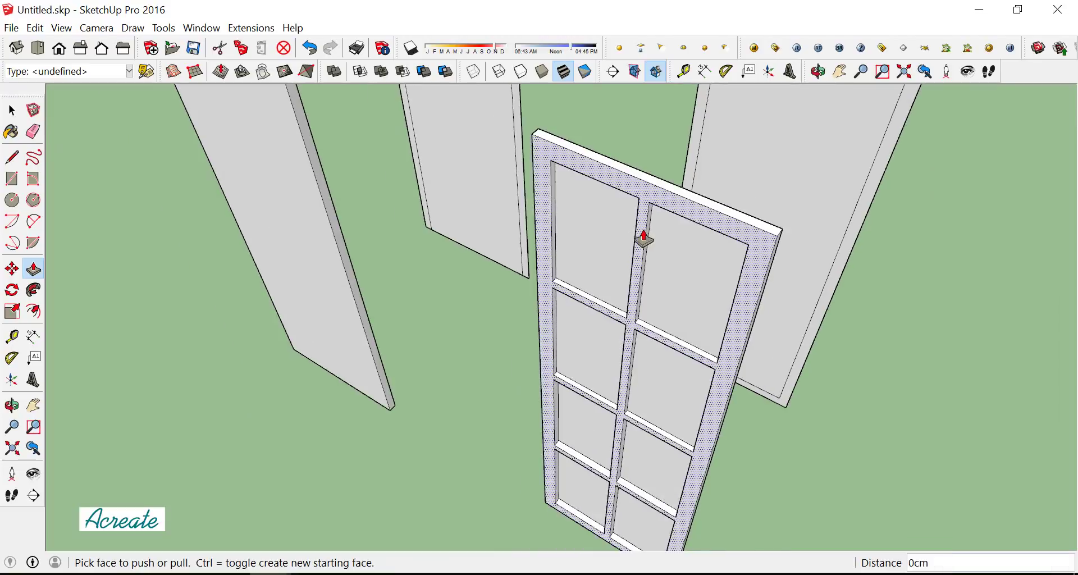
scroll(628, 392, down, 2)
scroll(557, 320, up, 3)
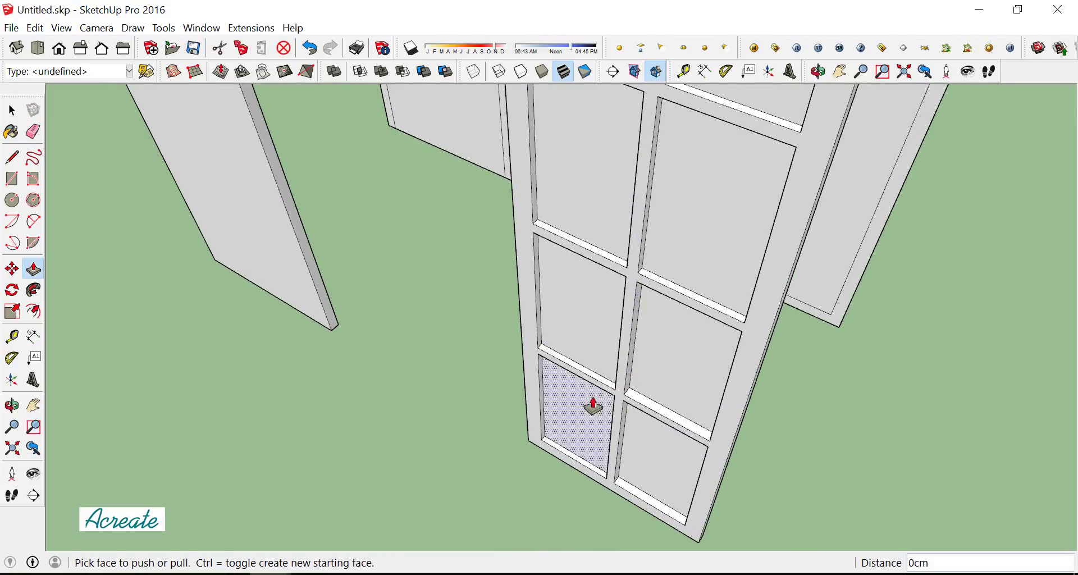
scroll(674, 442, down, 2)
Paint the top-left and top-right panes with Translucent Glass Gray from Glass and Mirrors
middle_drag(674, 442, 693, 329)
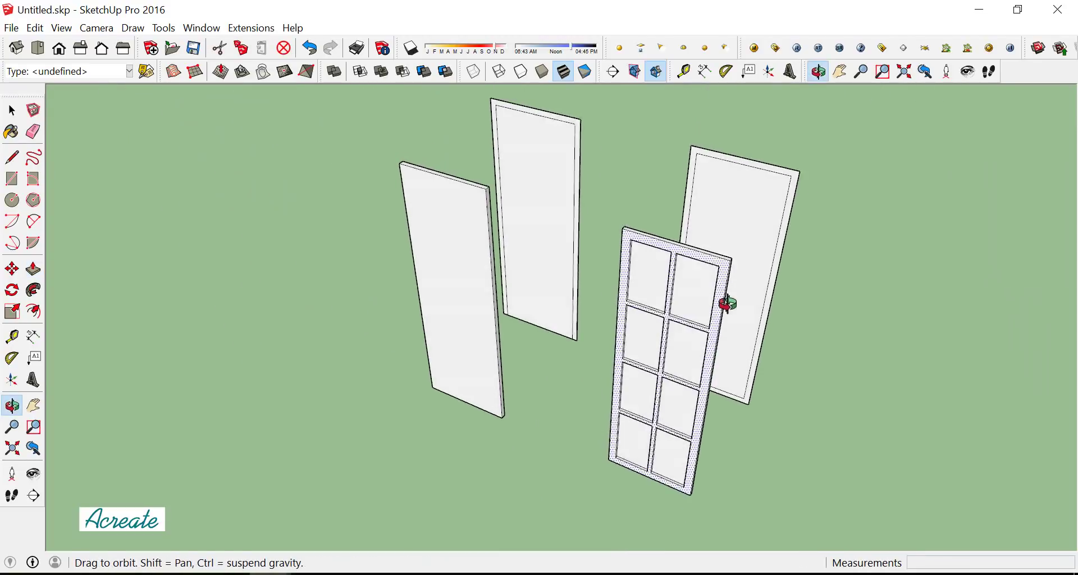
click(17, 135)
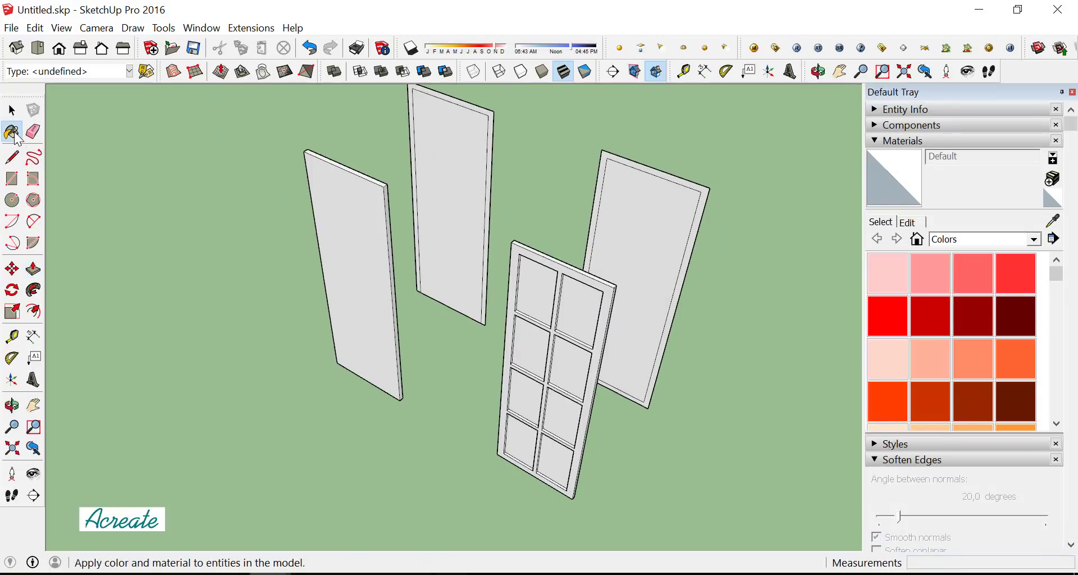
click(1034, 240)
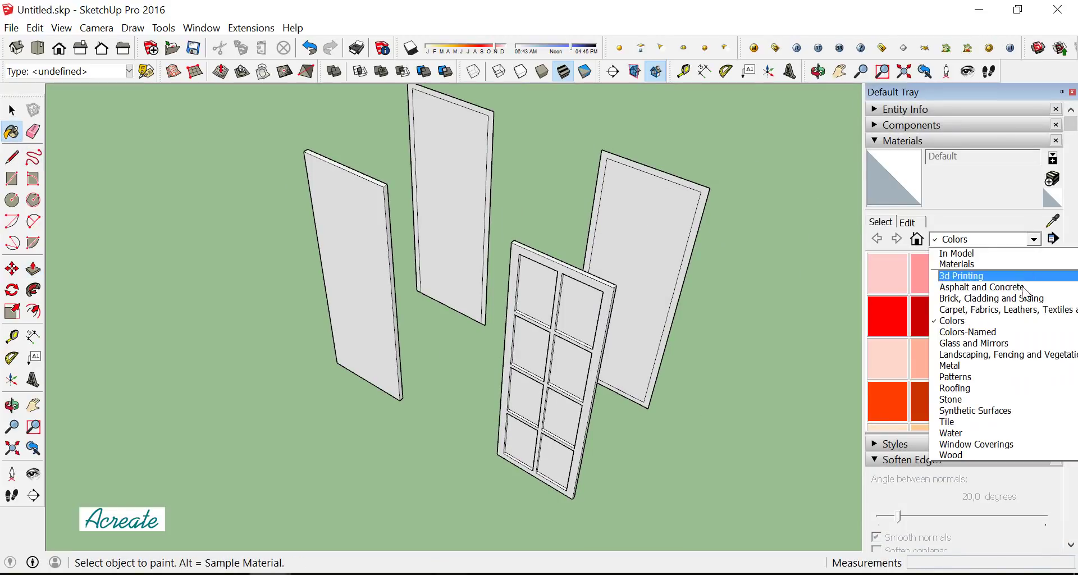
click(1023, 344)
click(1015, 316)
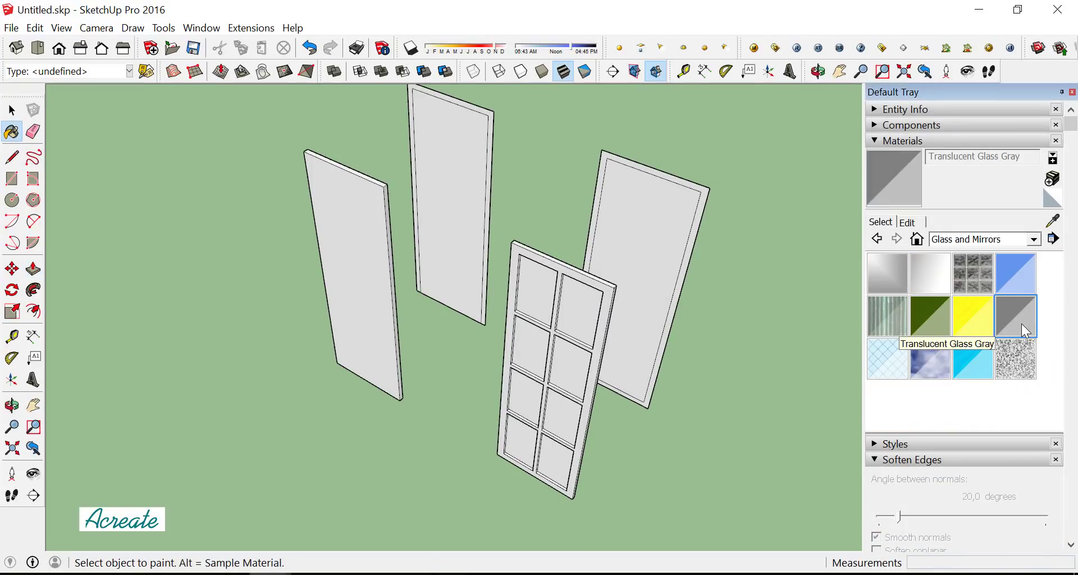
click(536, 295)
click(561, 309)
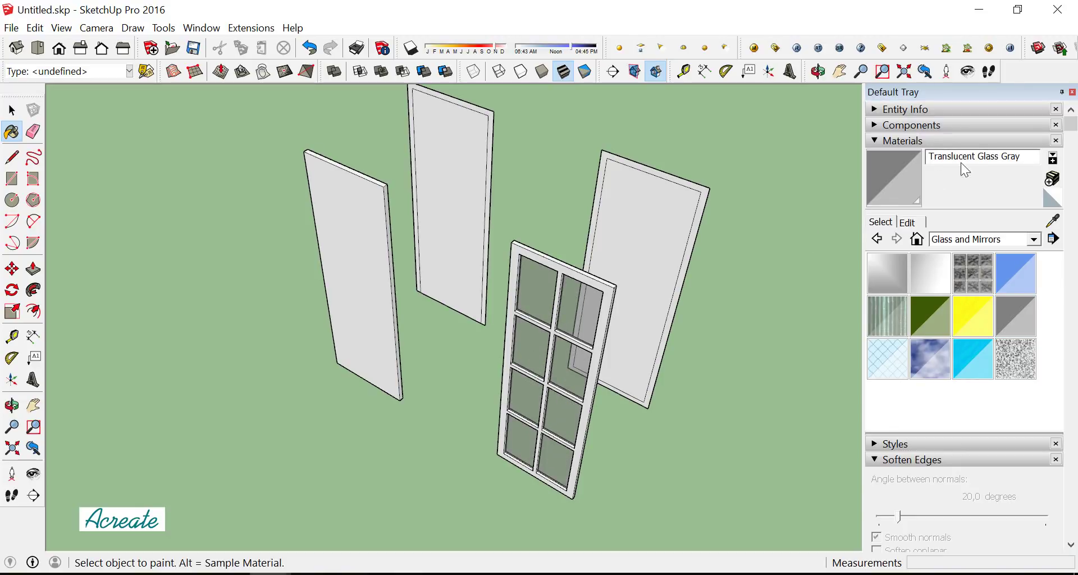
click(1072, 92)
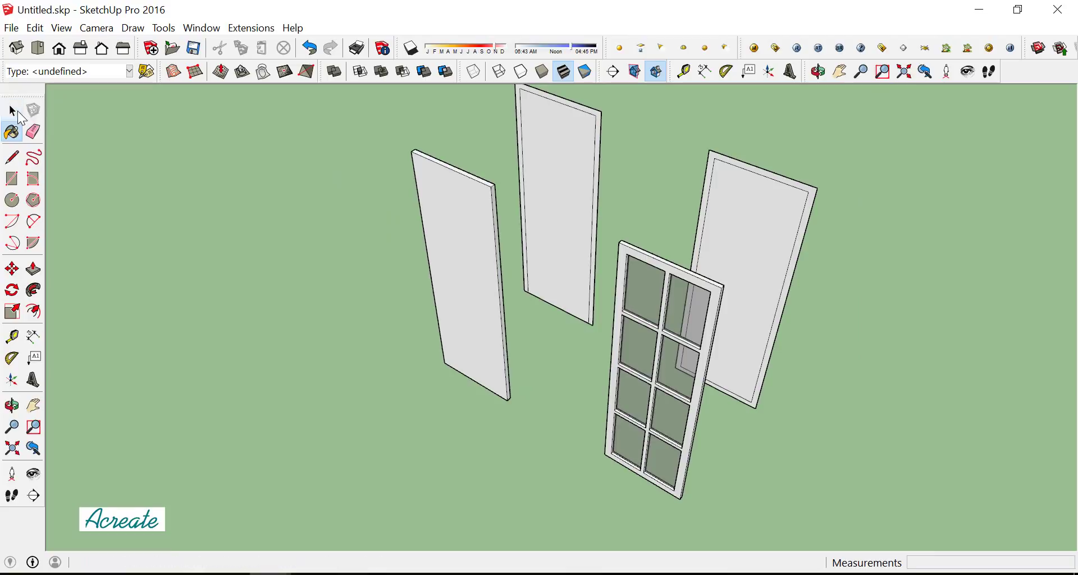
Apply Wood Veneer 02 from the Wood library to the left door panel
click(19, 114)
mouse_move(752, 257)
middle_down()
mouse_move(724, 354)
mouse_move(732, 306)
mouse_move(498, 250)
middle_up()
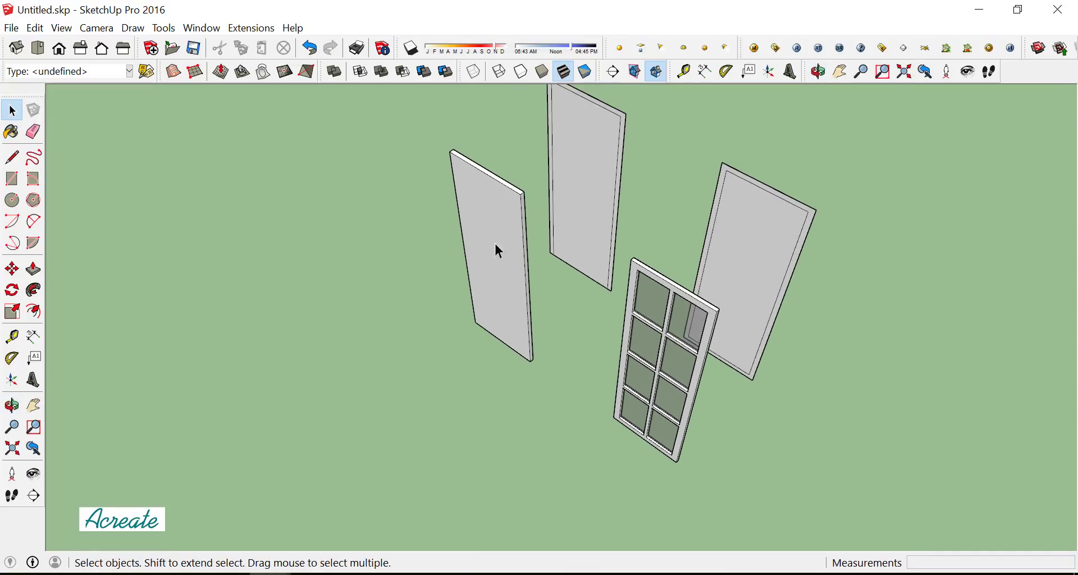
scroll(505, 247, up, 2)
scroll(519, 230, up, 2)
scroll(524, 221, up, 2)
scroll(563, 240, up, 2)
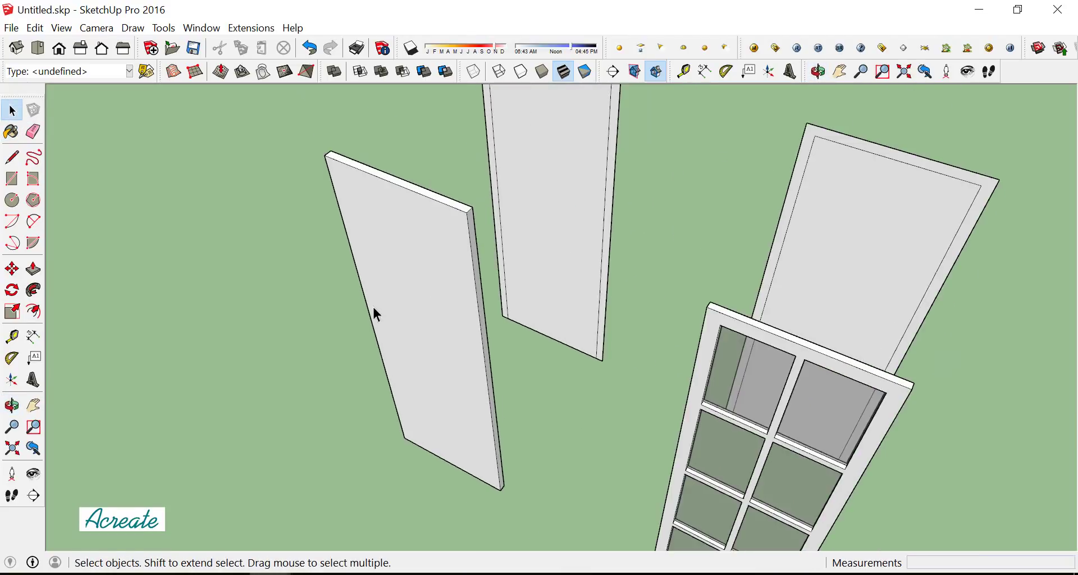
middle_drag(374, 307, 417, 307)
click(16, 133)
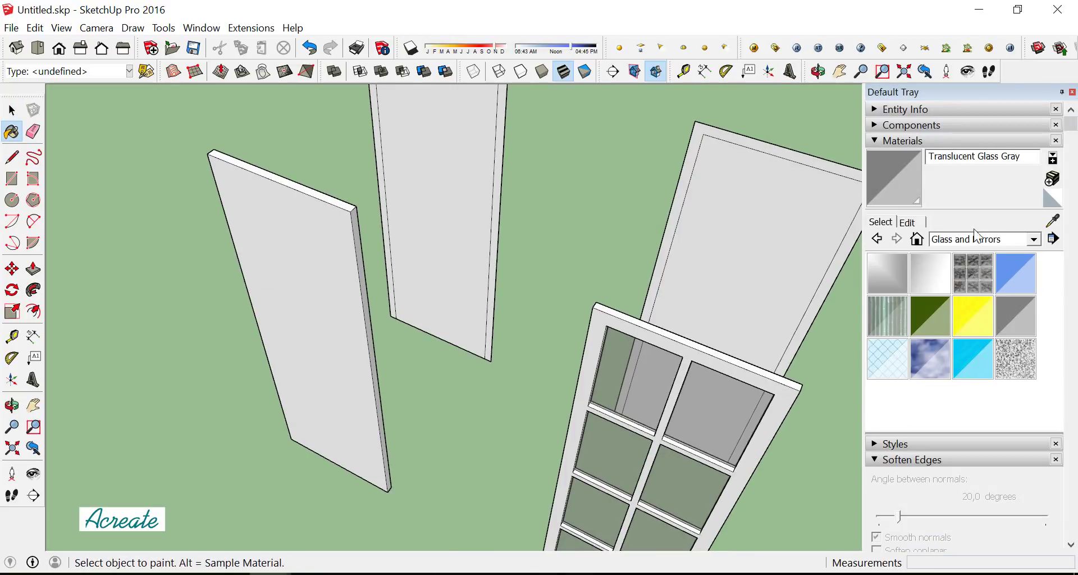
click(1037, 243)
click(977, 450)
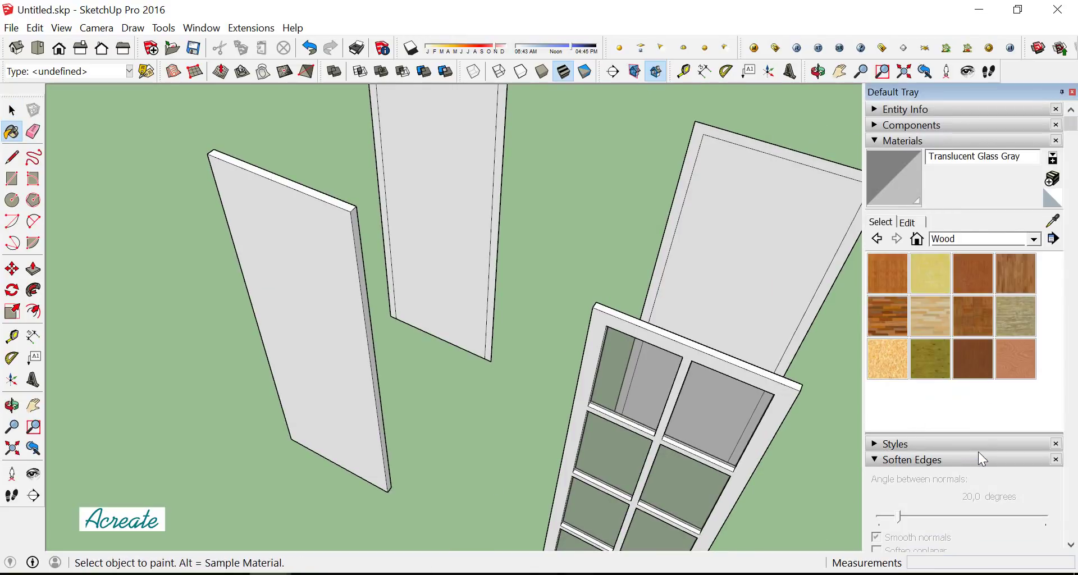
click(1019, 362)
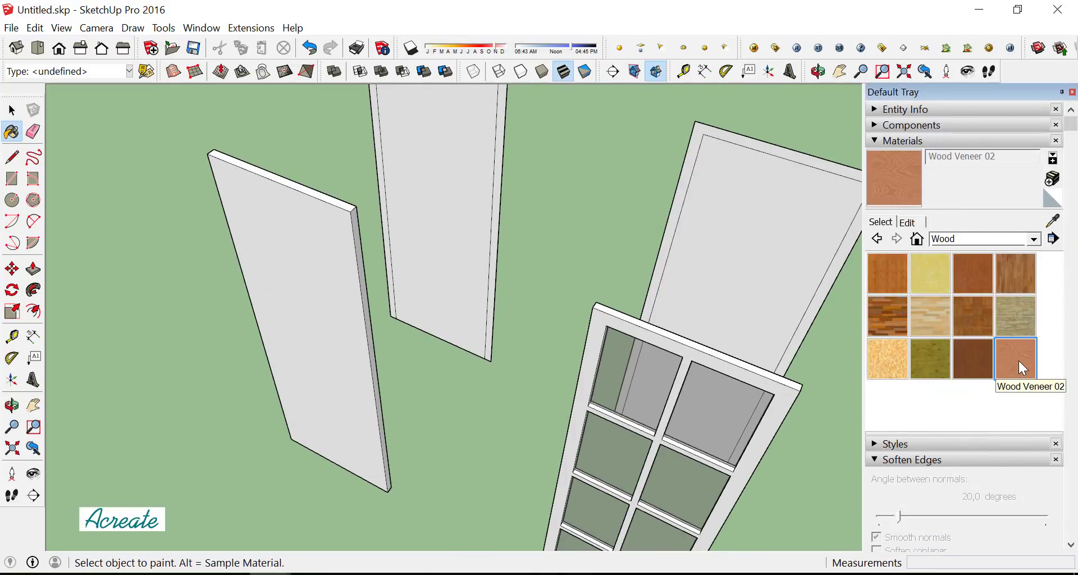
click(321, 279)
Edit Wood Veneer 02, shifting its colour and lightening it to a pale tone
middle_drag(321, 279, 360, 234)
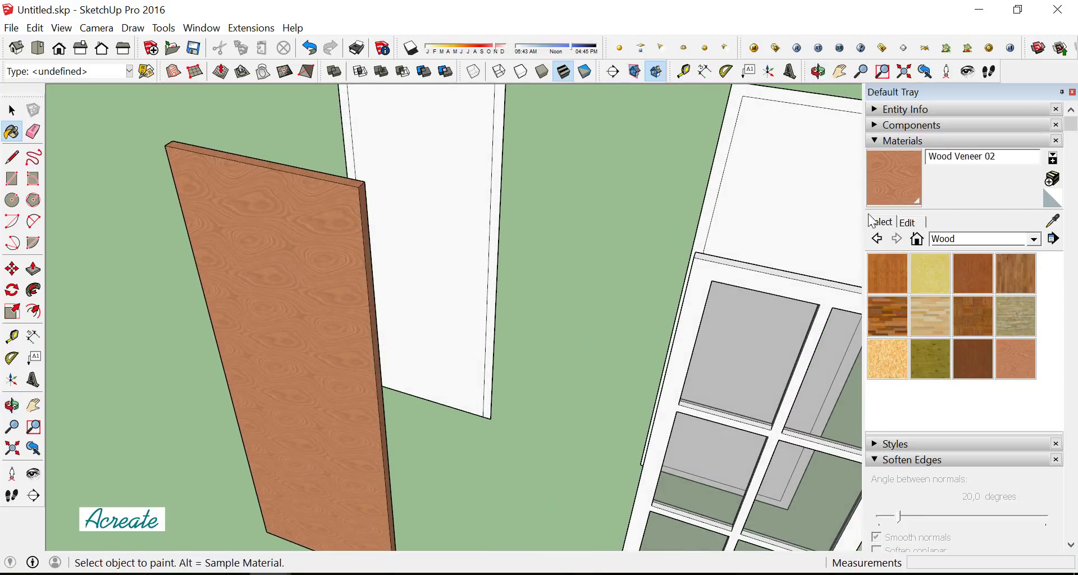
click(908, 222)
click(898, 290)
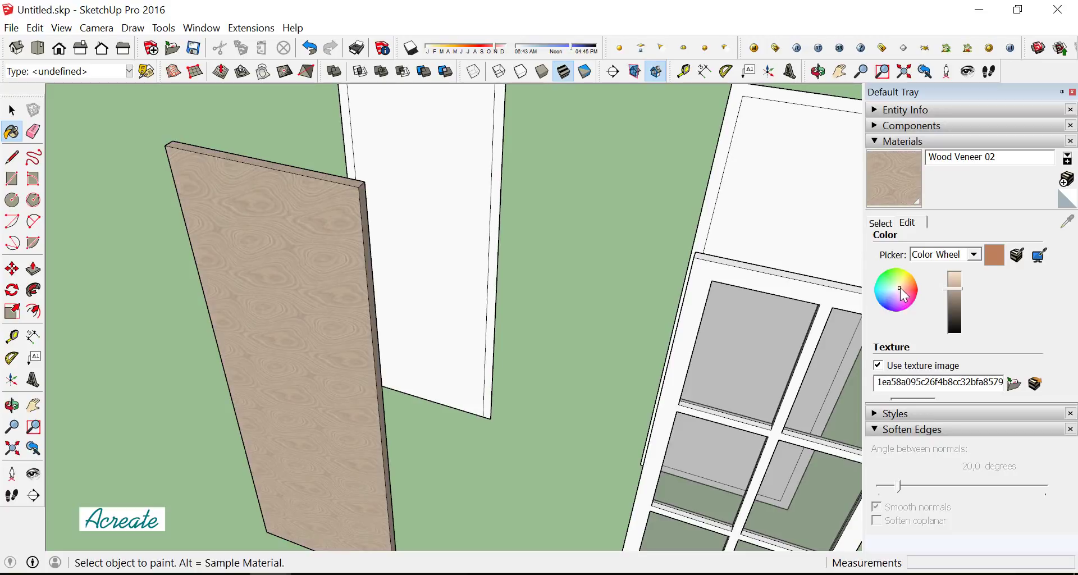
click(952, 278)
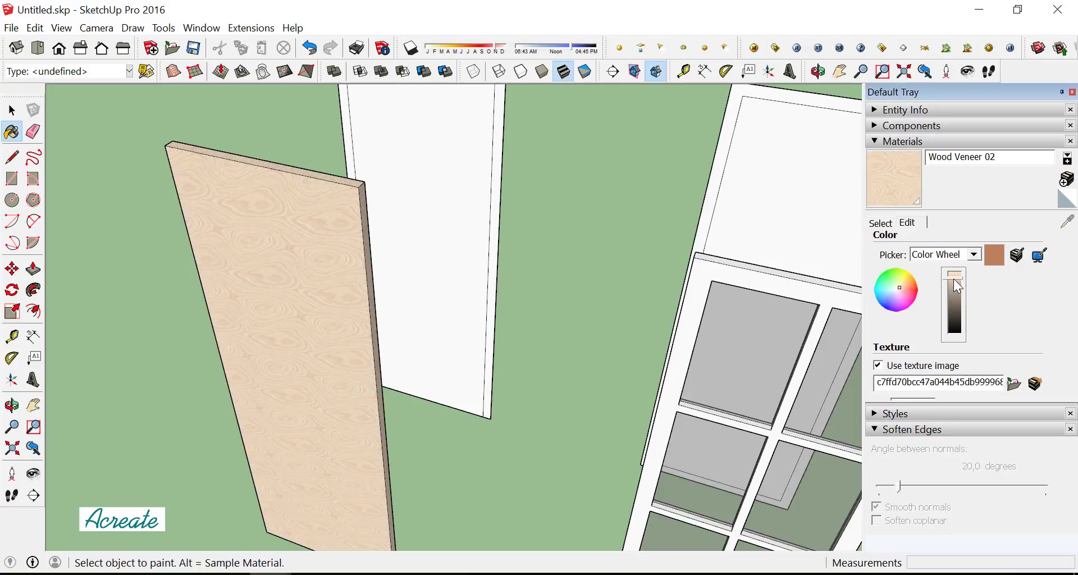
click(1072, 92)
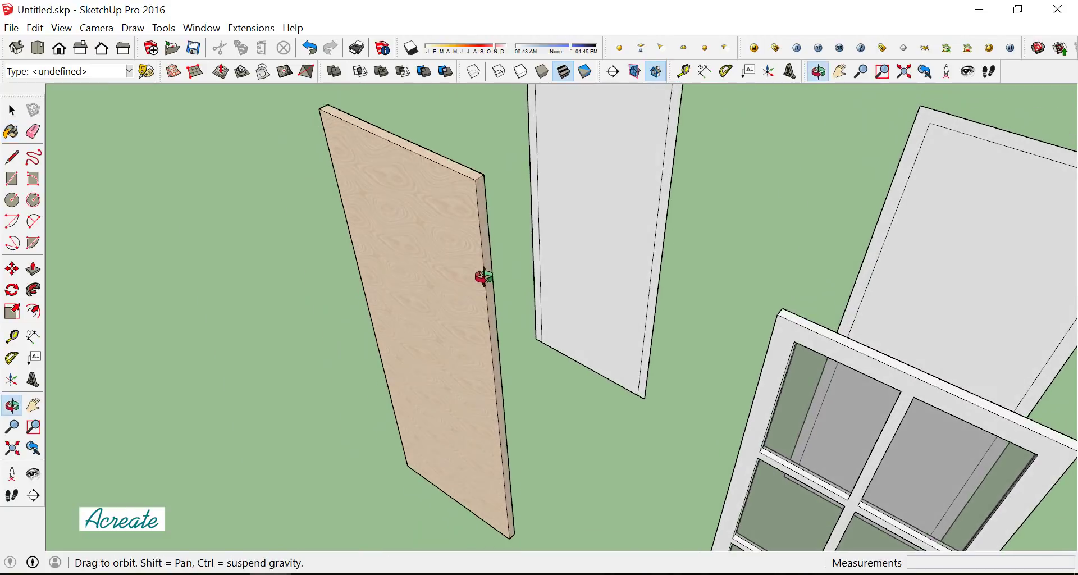
mouse_move(630, 255)
middle_down()
mouse_move(477, 275)
mouse_move(538, 250)
middle_up()
Remove the inner faces of the middle and right panels, leaving open frames
scroll(477, 275, down, 3)
scroll(538, 250, up, 3)
click(34, 132)
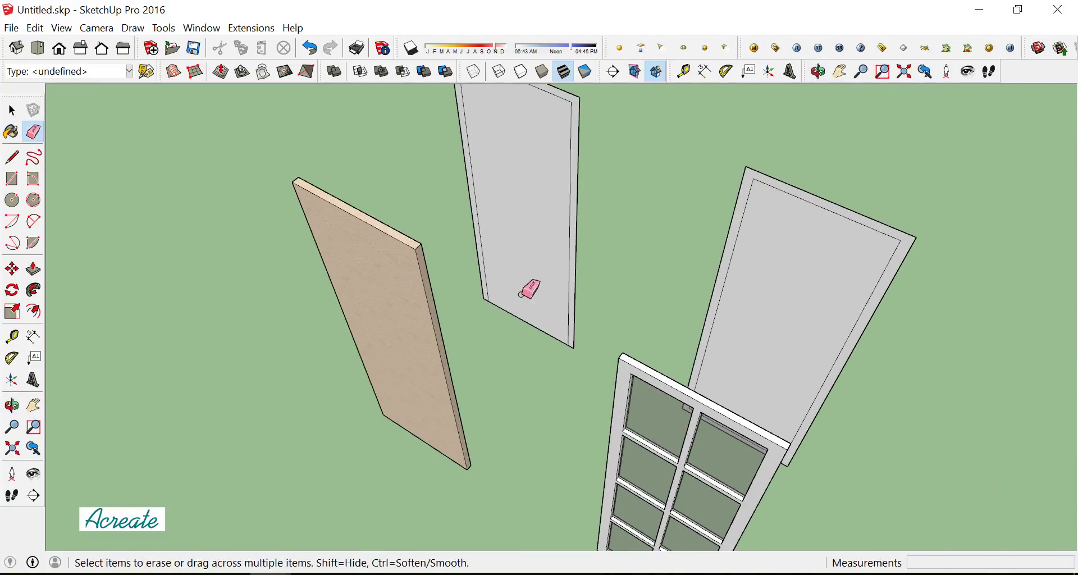
click(521, 298)
middle_drag(523, 309, 519, 275)
scroll(729, 314, up, 3)
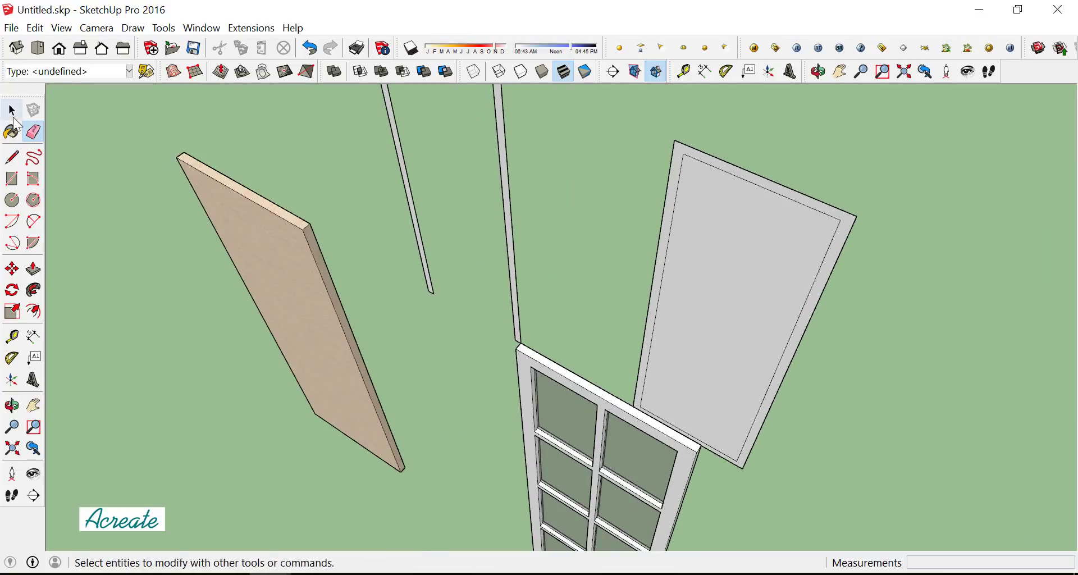
click(12, 111)
click(749, 296)
right_click(749, 295)
click(785, 324)
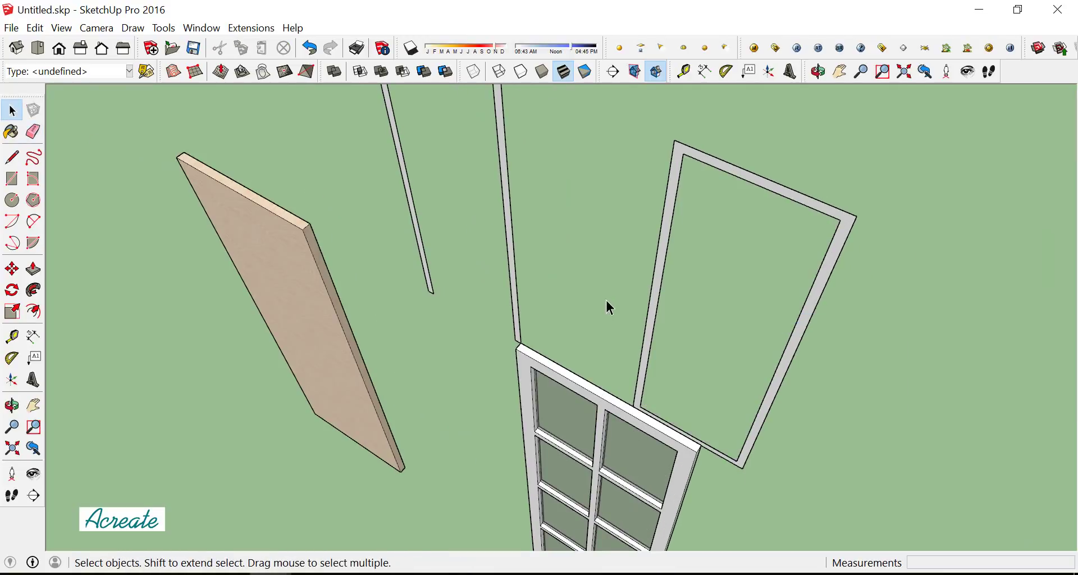
mouse_move(605, 300)
middle_down()
mouse_move(753, 224)
mouse_move(803, 234)
middle_up()
scroll(804, 235, up, 3)
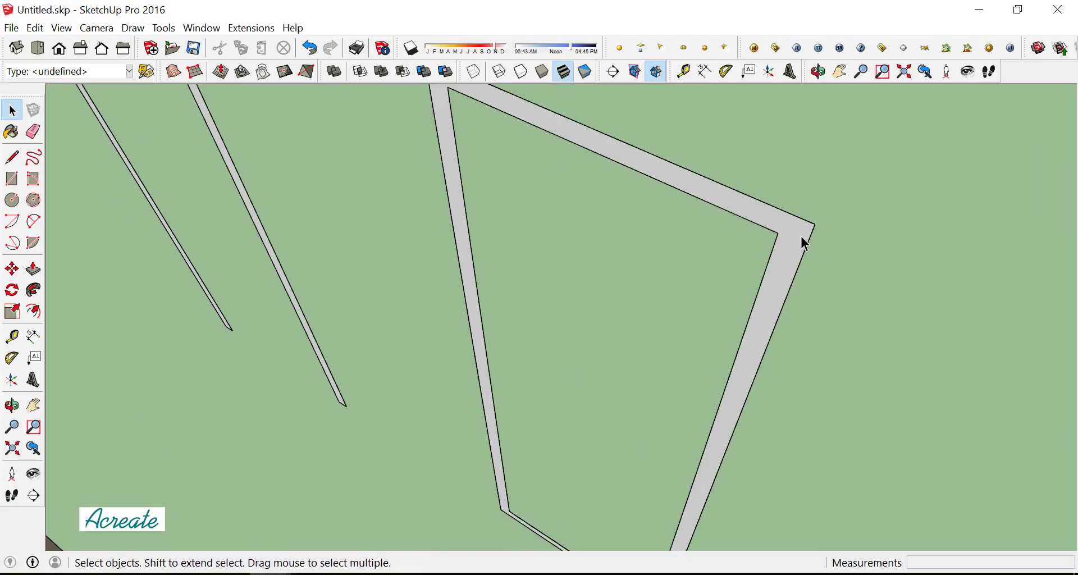
Push/Pull the right frame out 10cm and repeat the same depth on the middle frame
click(35, 270)
click(788, 247)
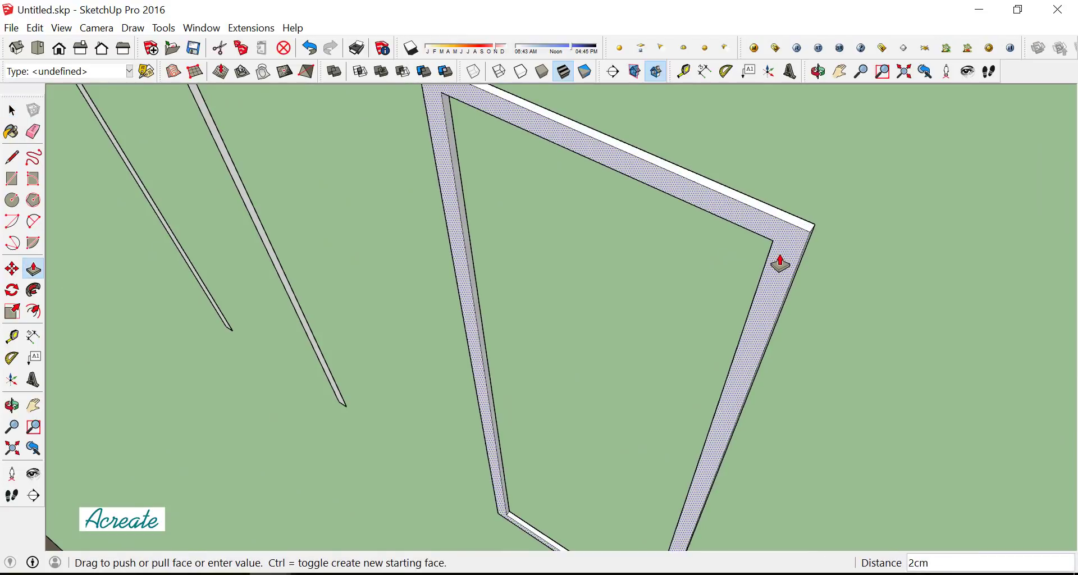
key(Return)
scroll(801, 265, down, 3)
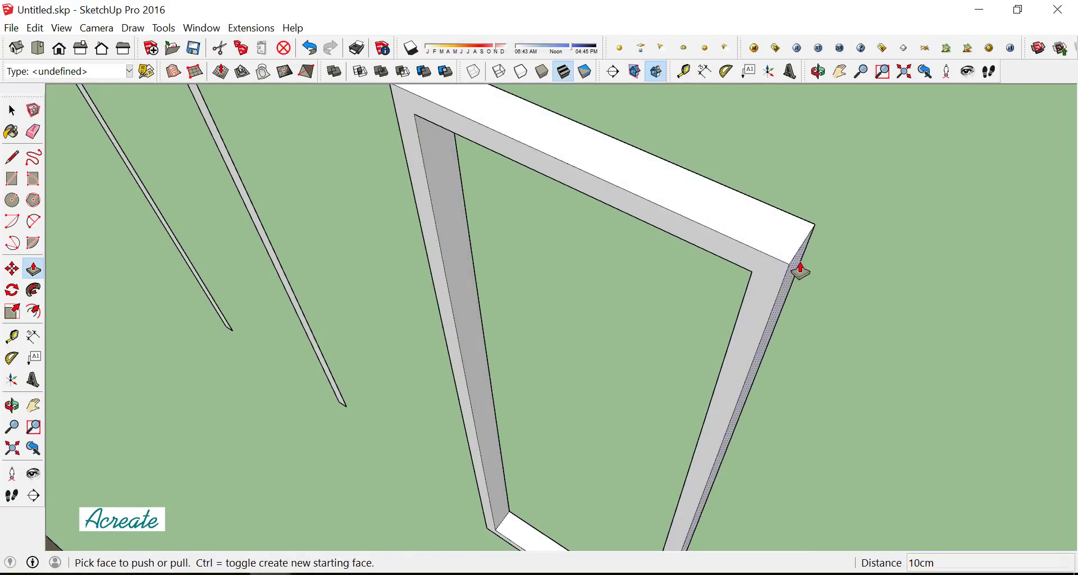
scroll(745, 269, down, 2)
mouse_move(745, 269)
middle_down()
mouse_move(476, 144)
mouse_move(488, 143)
middle_up()
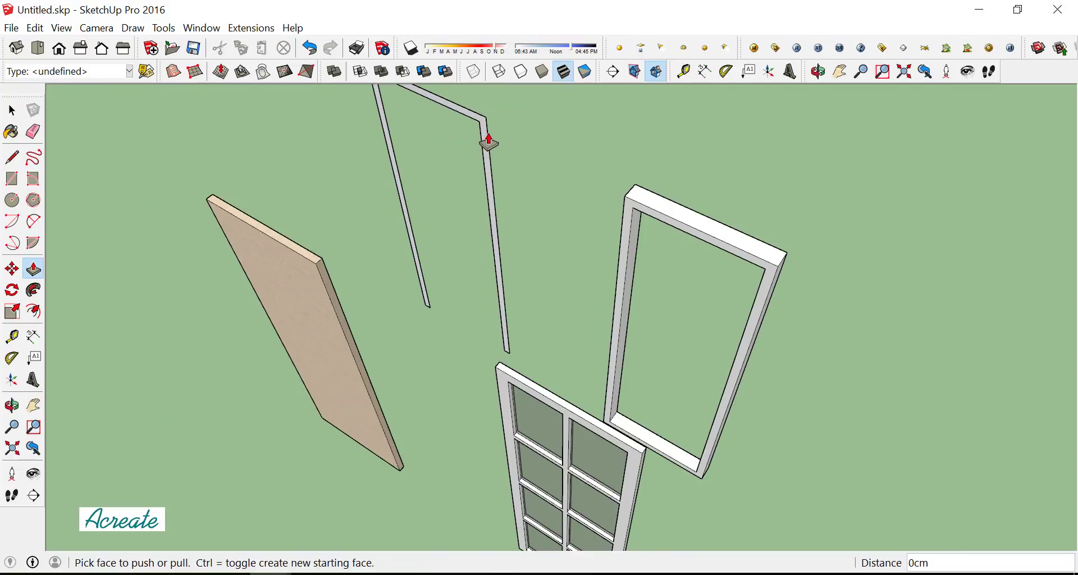
double_click(486, 145)
middle_drag(565, 202, 620, 217)
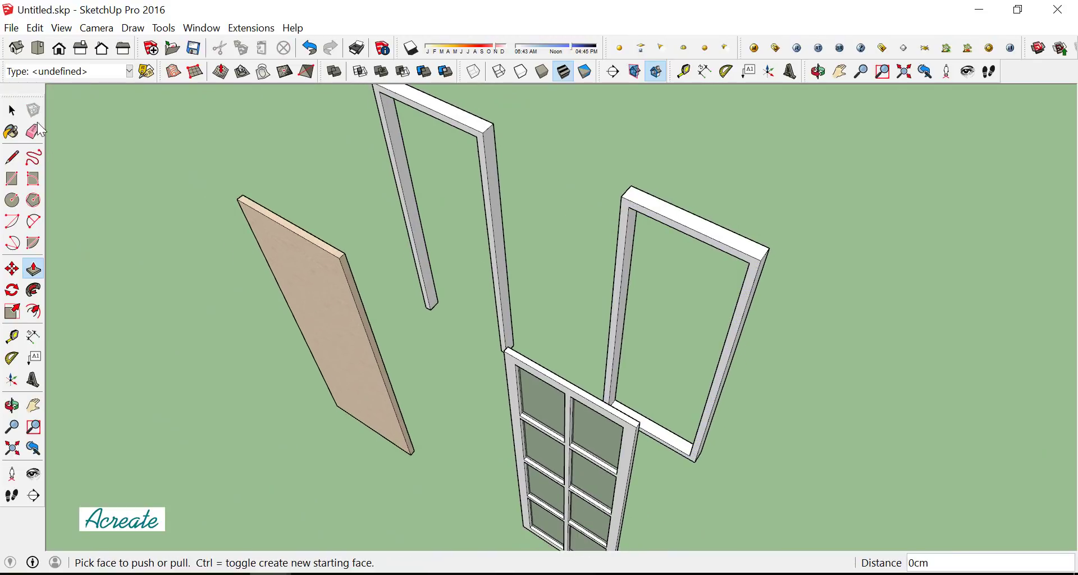
key(space)
mouse_move(536, 317)
middle_down()
mouse_move(502, 353)
mouse_move(554, 187)
middle_up()
Make the door frame and the second window frame each a group
scroll(561, 180, up, 3)
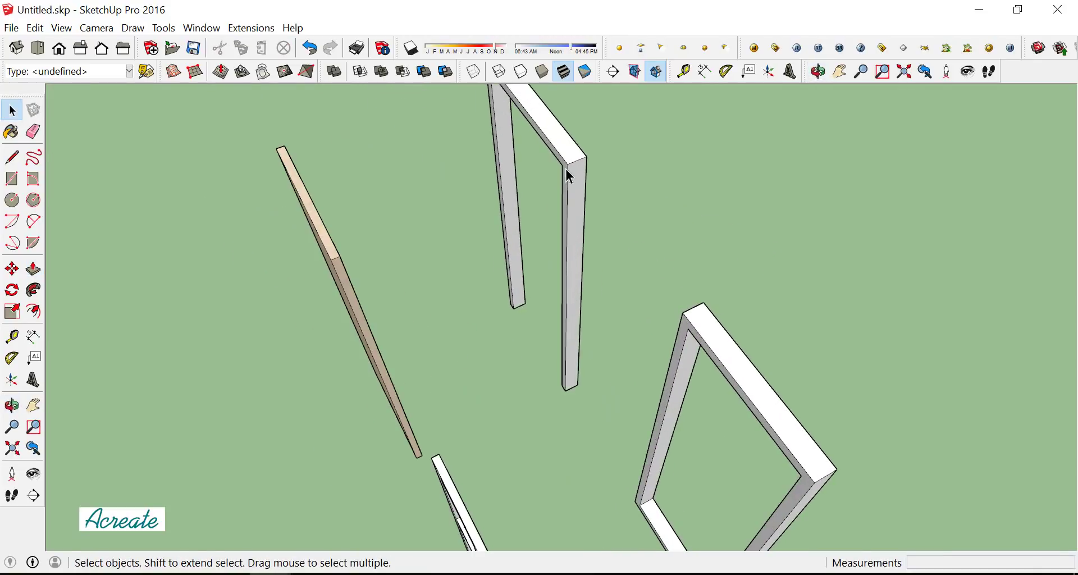
click(568, 169)
triple_click(567, 164)
right_click(567, 164)
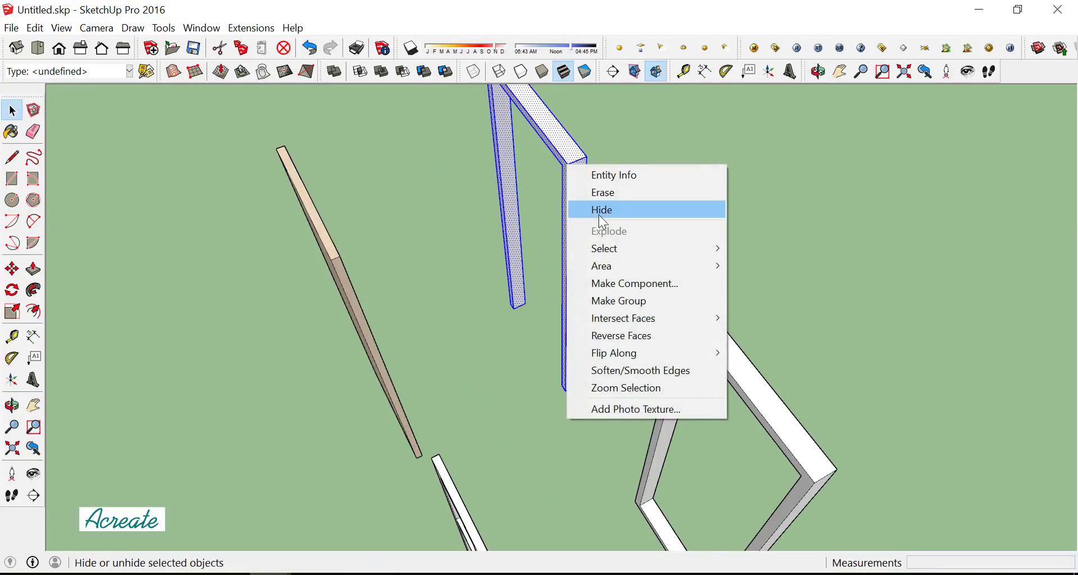
click(629, 302)
triple_click(696, 329)
right_click(696, 329)
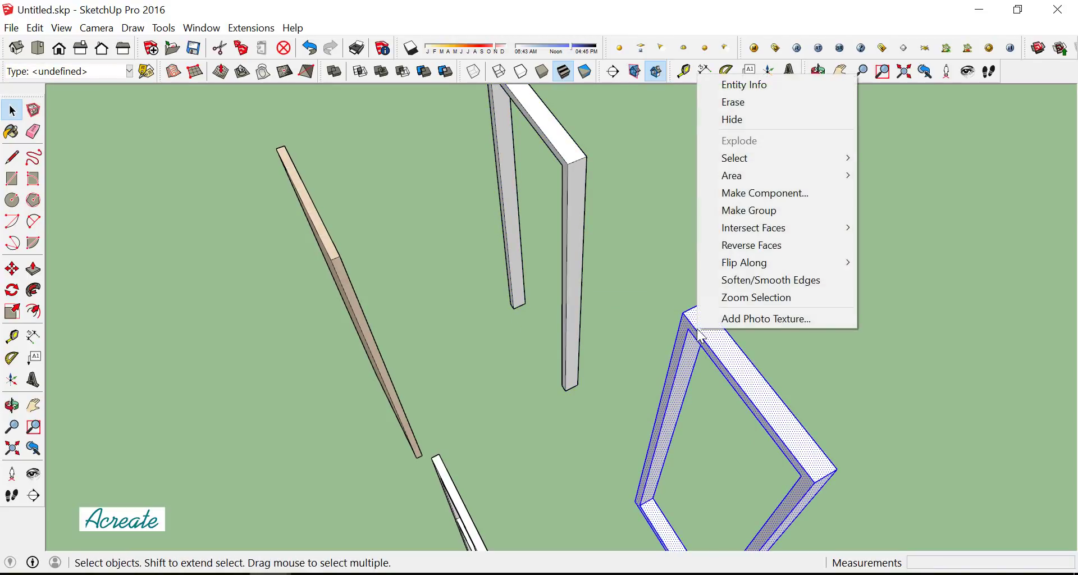
click(750, 209)
Make the veneer door panel and the glazed sash each a group
mouse_move(720, 280)
middle_down()
mouse_move(618, 308)
mouse_move(523, 235)
mouse_move(495, 302)
middle_up()
triple_click(495, 302)
right_click(496, 303)
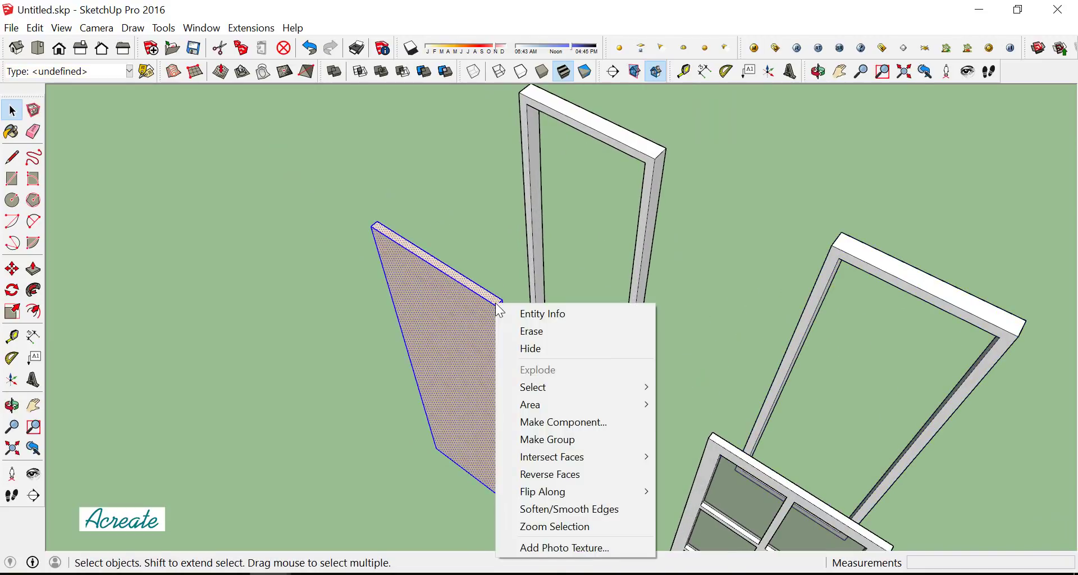
click(556, 438)
mouse_move(555, 438)
middle_down()
mouse_move(486, 294)
mouse_move(607, 347)
middle_up()
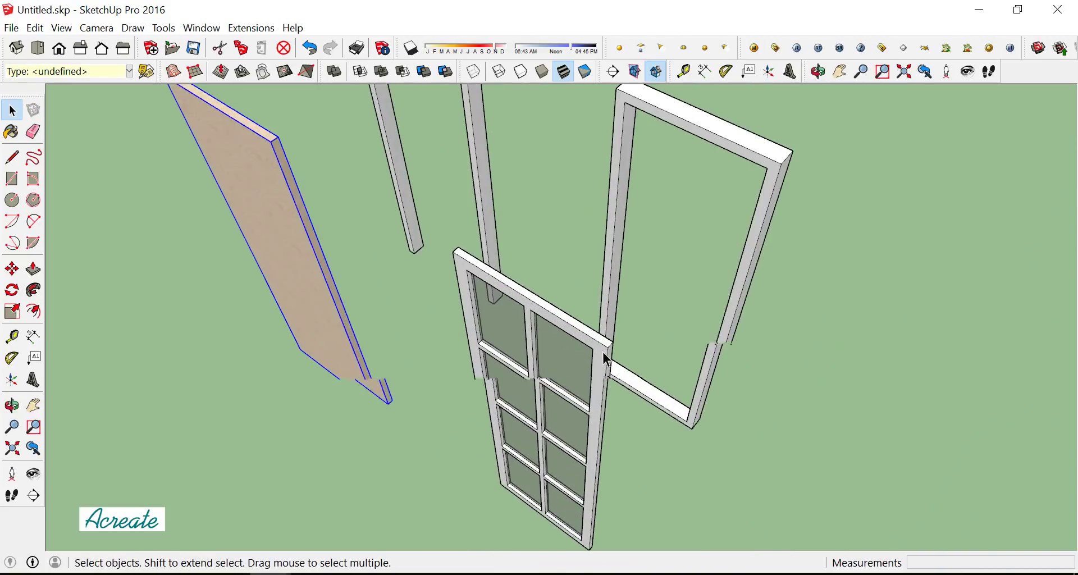
click(607, 348)
triple_click(607, 347)
right_click(608, 347)
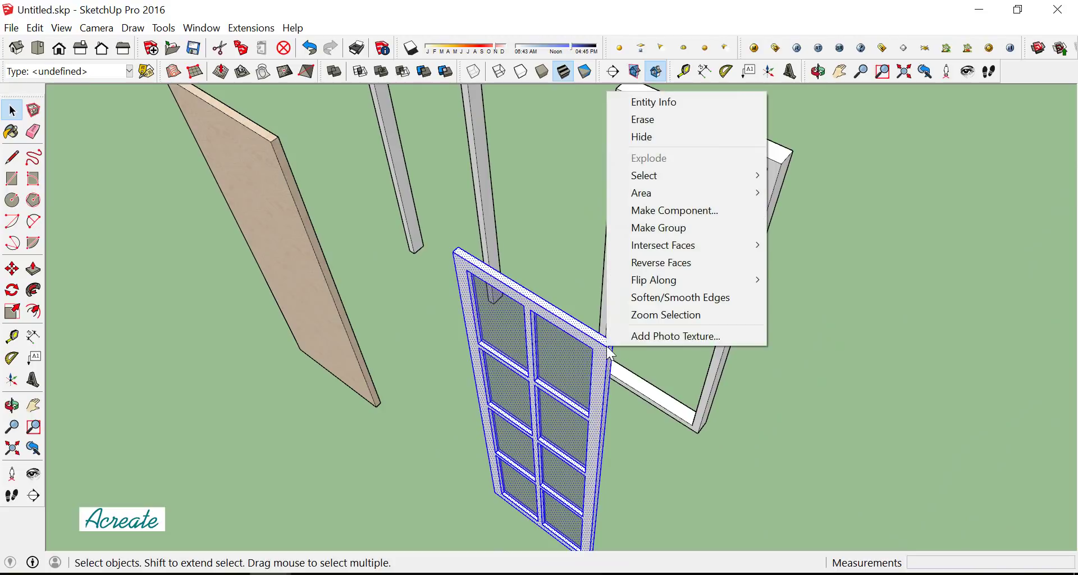
click(670, 227)
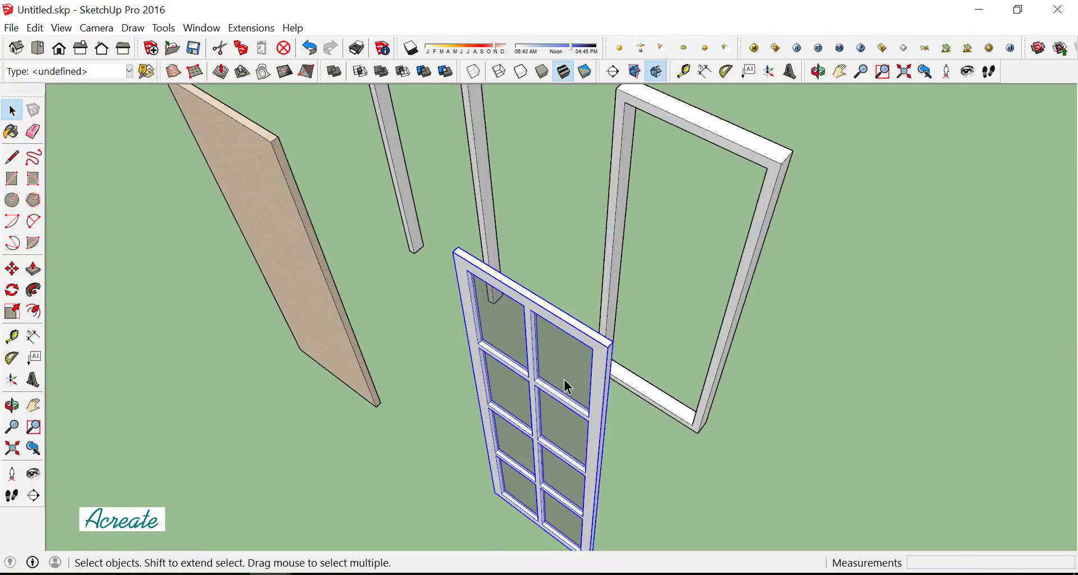
Move the glazed sash by its corner into the right frame
click(12, 269)
scroll(593, 344, up, 2)
click(610, 350)
scroll(610, 349, down, 2)
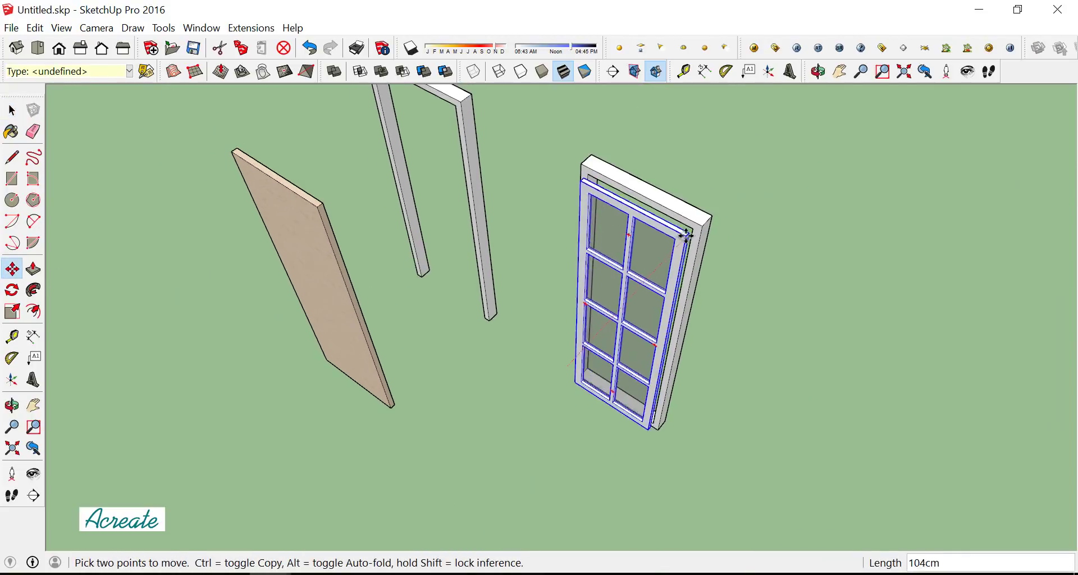
click(693, 224)
scroll(553, 319, down, 1)
Move the veneer door panel into the door frame
click(12, 110)
click(421, 277)
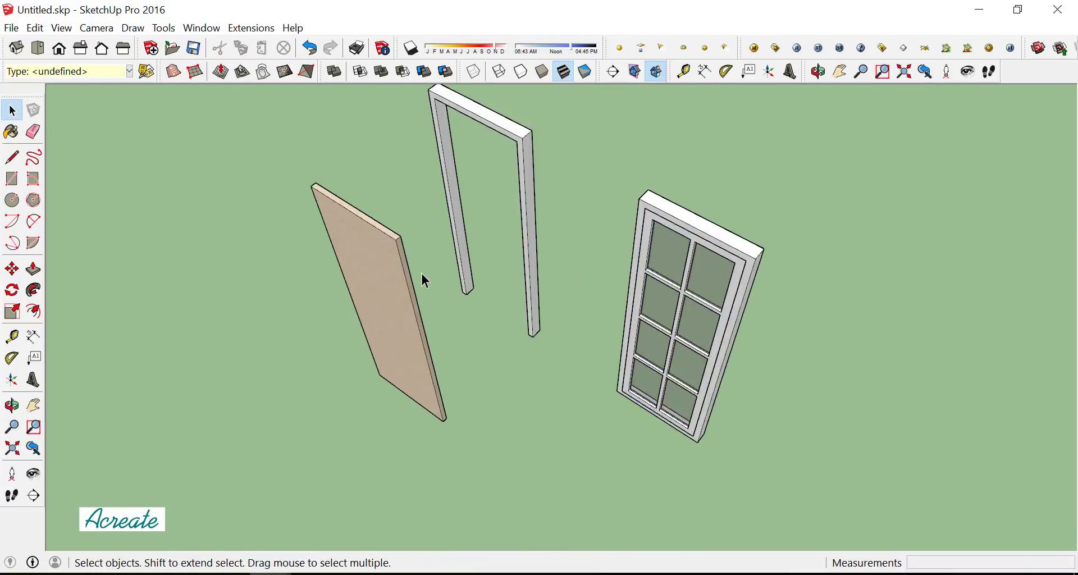
scroll(421, 277, up, 3)
click(393, 253)
click(13, 268)
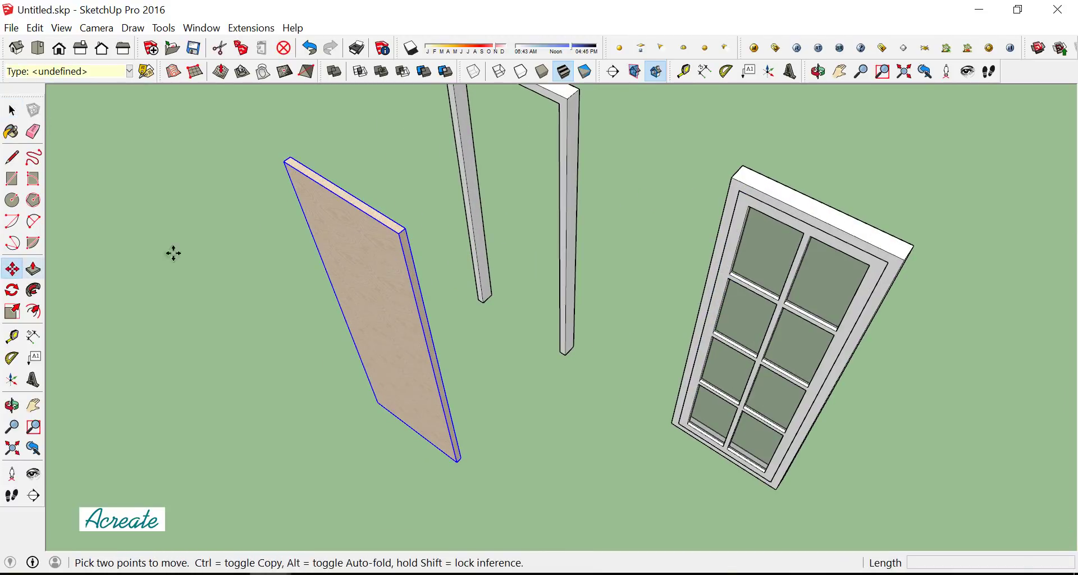
click(399, 233)
scroll(399, 233, down, 2)
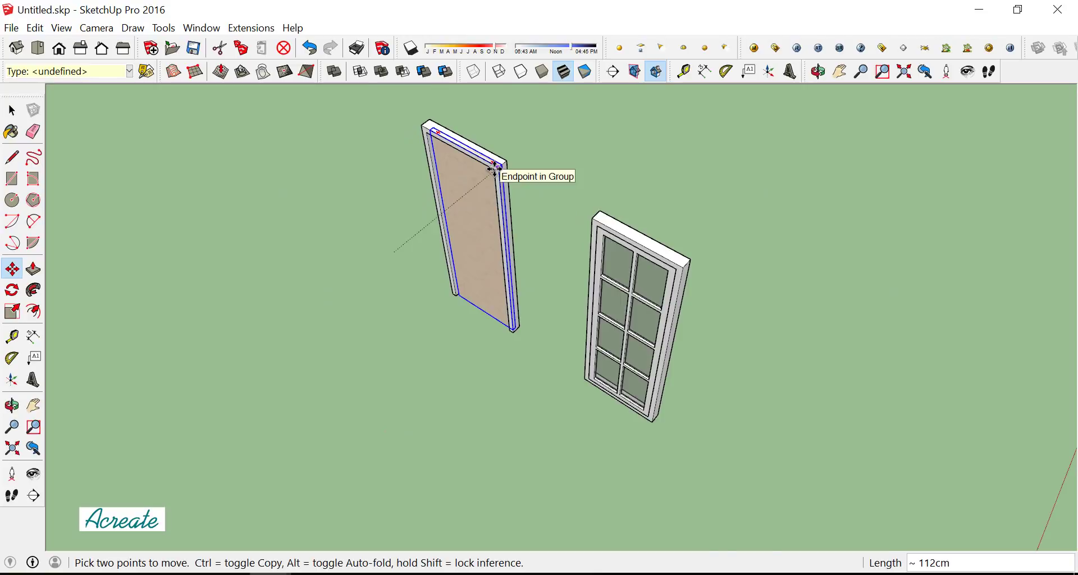
scroll(494, 168, up, 2)
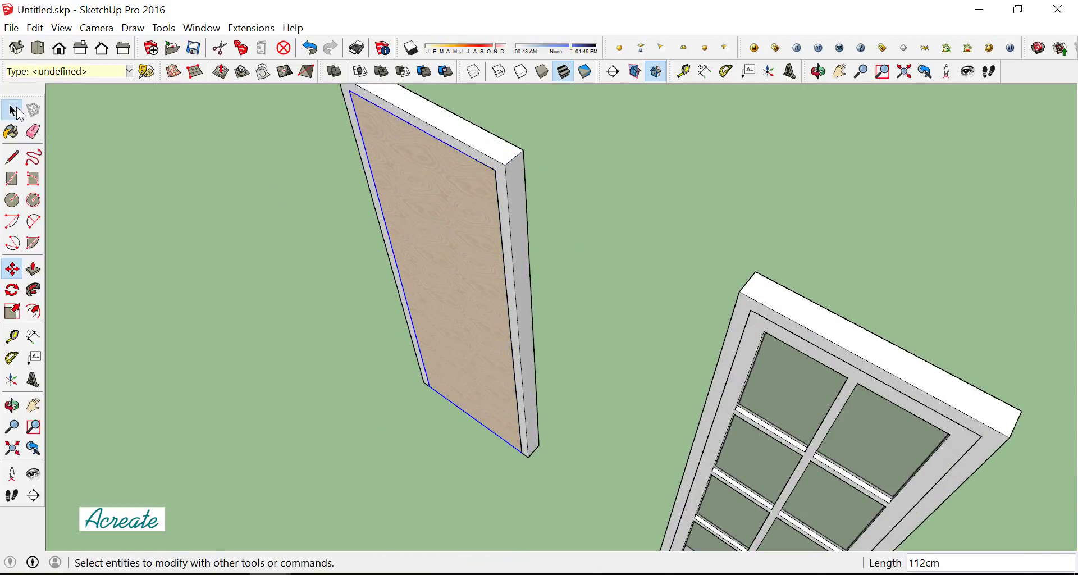
Group the door panel with its frame, and the sash with its window frame
click(20, 114)
scroll(525, 267, down, 3)
middle_drag(508, 260, 493, 269)
scroll(533, 197, up, 3)
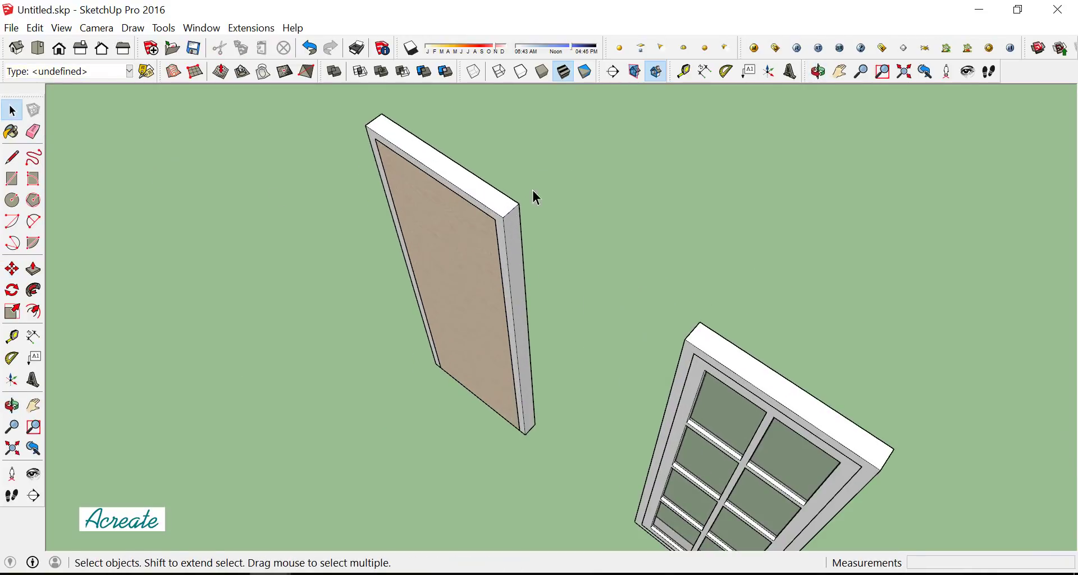
right_click(493, 220)
click(547, 371)
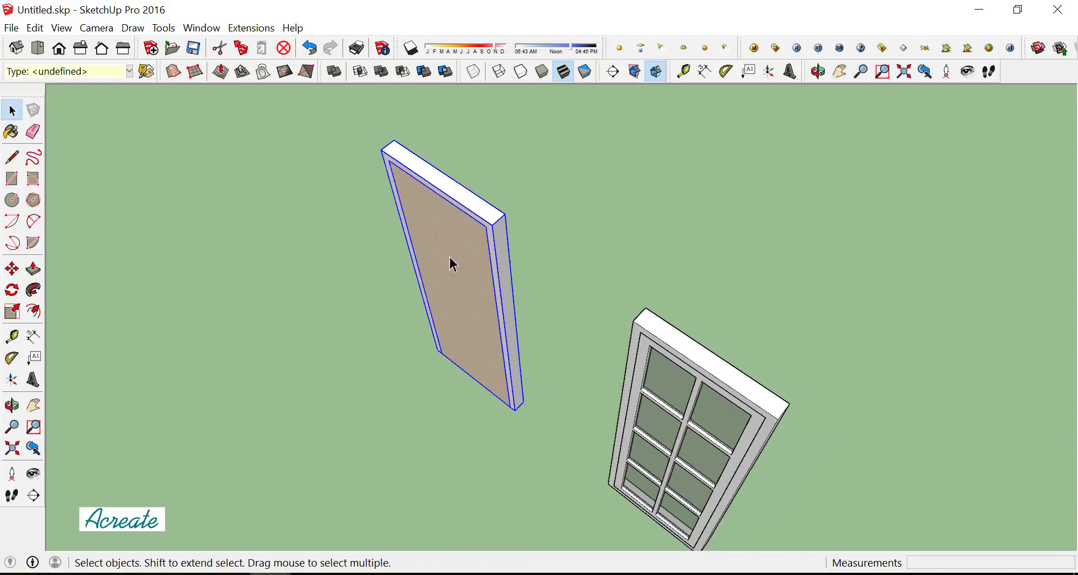
scroll(616, 319, down, 2)
click(615, 318)
right_click(596, 335)
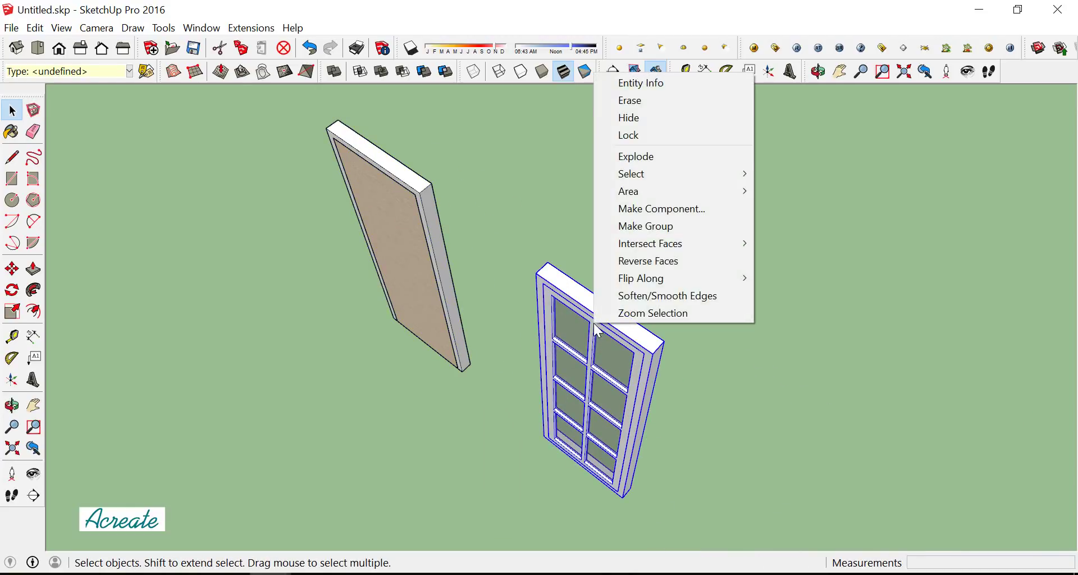
click(651, 225)
scroll(616, 305, down, 3)
scroll(529, 260, down, 3)
mouse_move(530, 259)
middle_down()
mouse_move(563, 344)
mouse_move(565, 306)
mouse_move(505, 308)
mouse_move(546, 339)
middle_up()
Place a tape-measure guide 15 cm in from the floor's open front edge
click(533, 291)
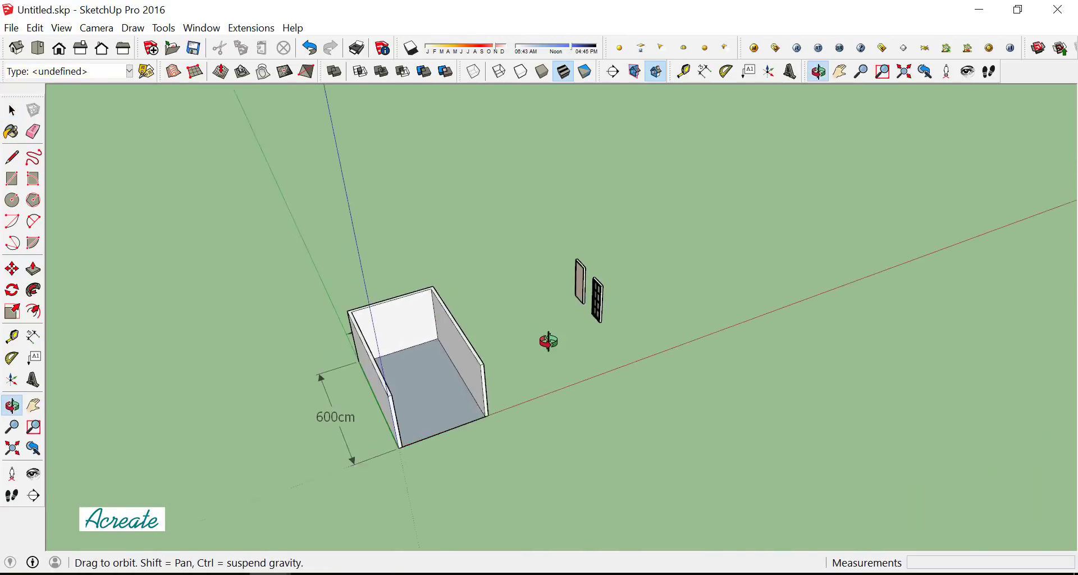
scroll(431, 385, up, 2)
mouse_move(435, 391)
middle_down()
mouse_move(435, 380)
mouse_move(286, 399)
middle_up()
scroll(356, 368, up, 2)
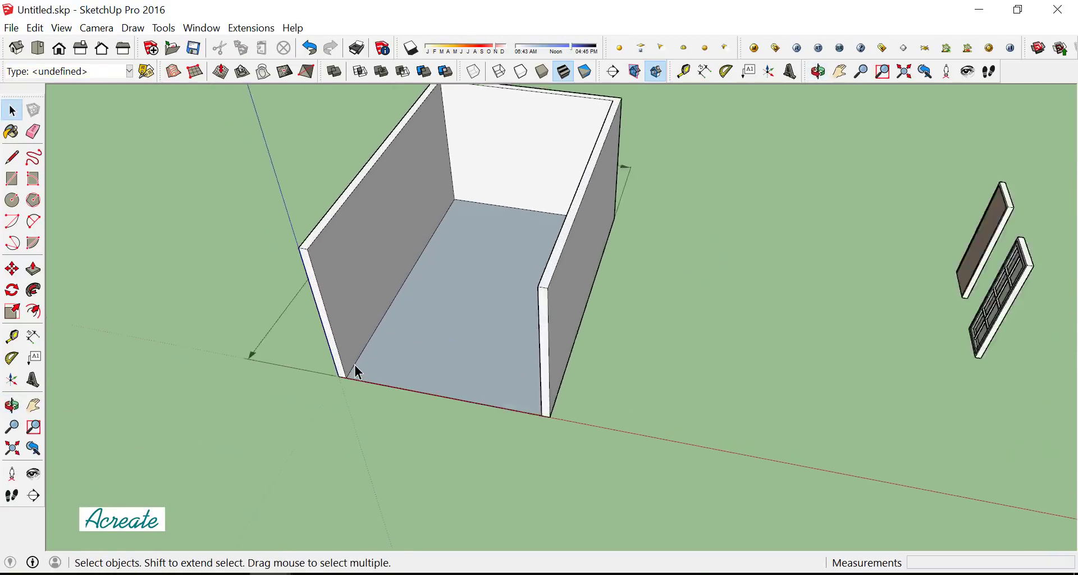
scroll(356, 368, up, 2)
mouse_move(356, 368)
middle_down()
mouse_move(365, 395)
mouse_move(375, 375)
middle_up()
scroll(388, 354, up, 3)
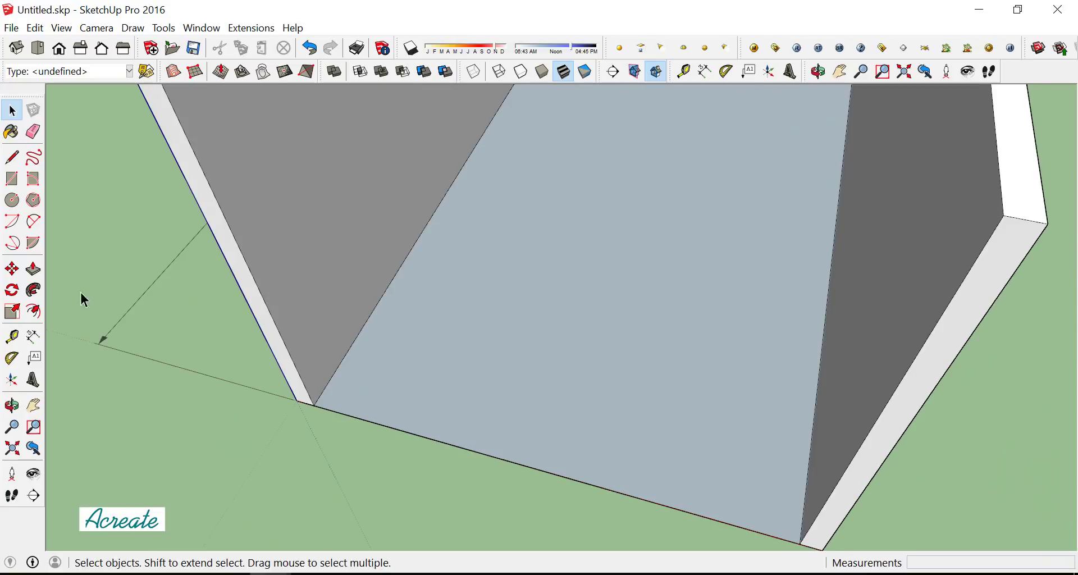
click(13, 339)
scroll(333, 395, up, 1)
click(349, 417)
text(15)
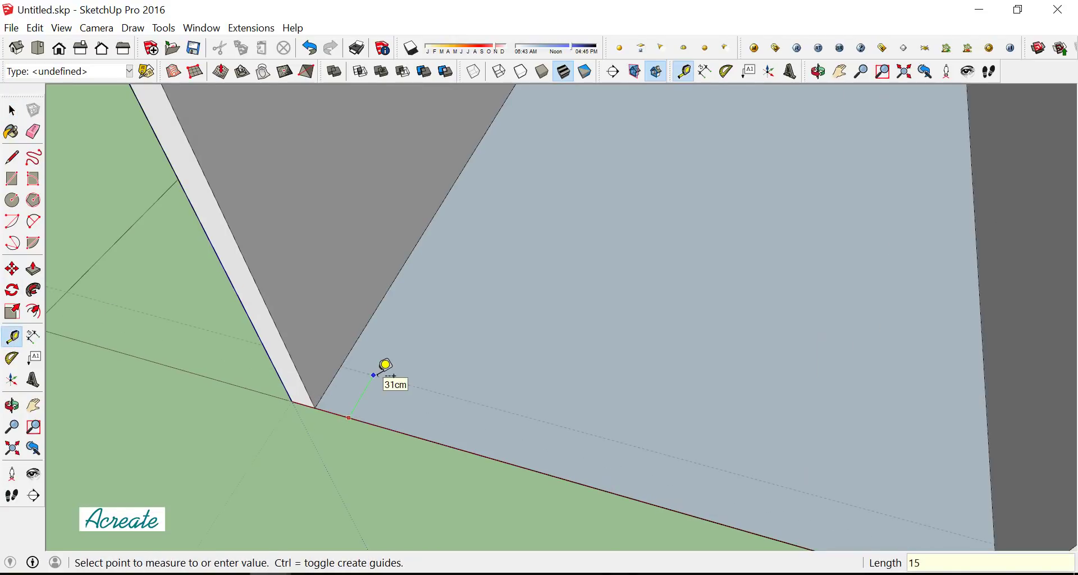
key(Return)
scroll(388, 360, down, 1)
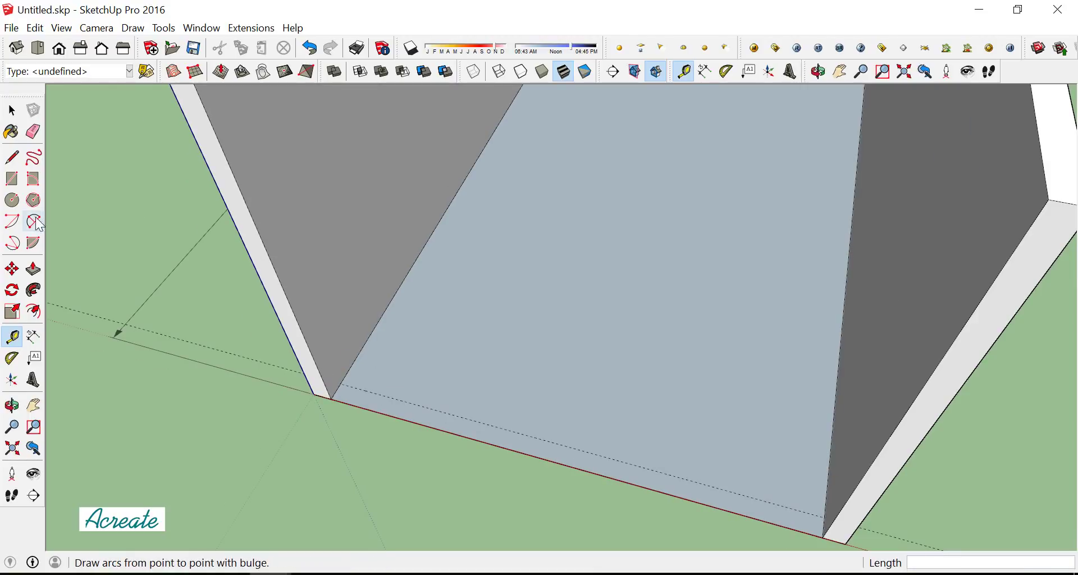
Draw a 15 × 370 cm floor strip along the open edge and make it a group
click(15, 182)
click(340, 383)
text(15cm; 370cm)
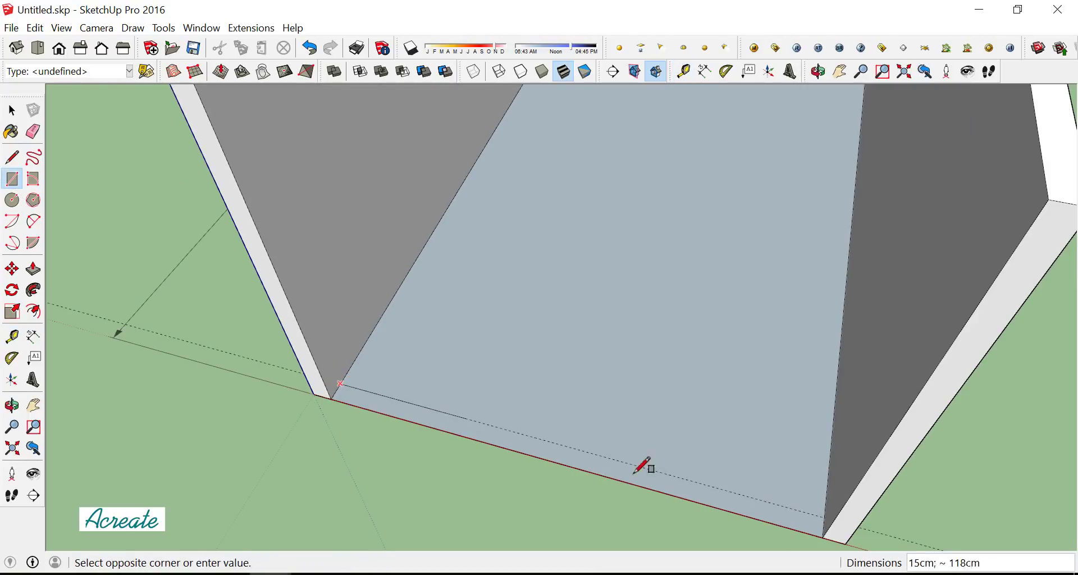
click(33, 132)
middle_drag(212, 317, 196, 361)
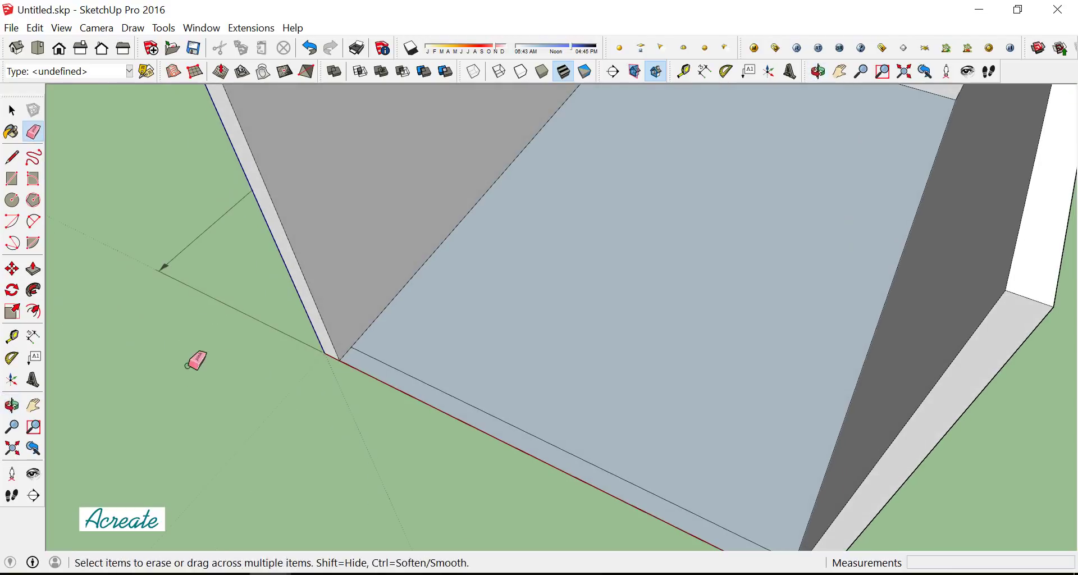
triple_click(371, 373)
click(367, 365)
right_click(366, 363)
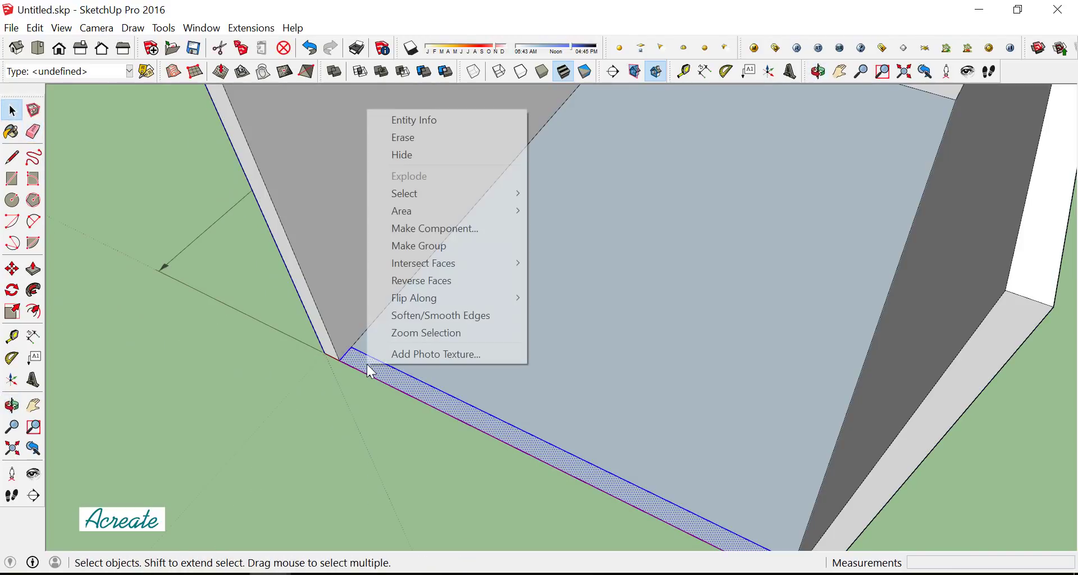
click(438, 239)
Inside the strip group, push/pull the strip up 300 cm into the front wall
double_click(377, 371)
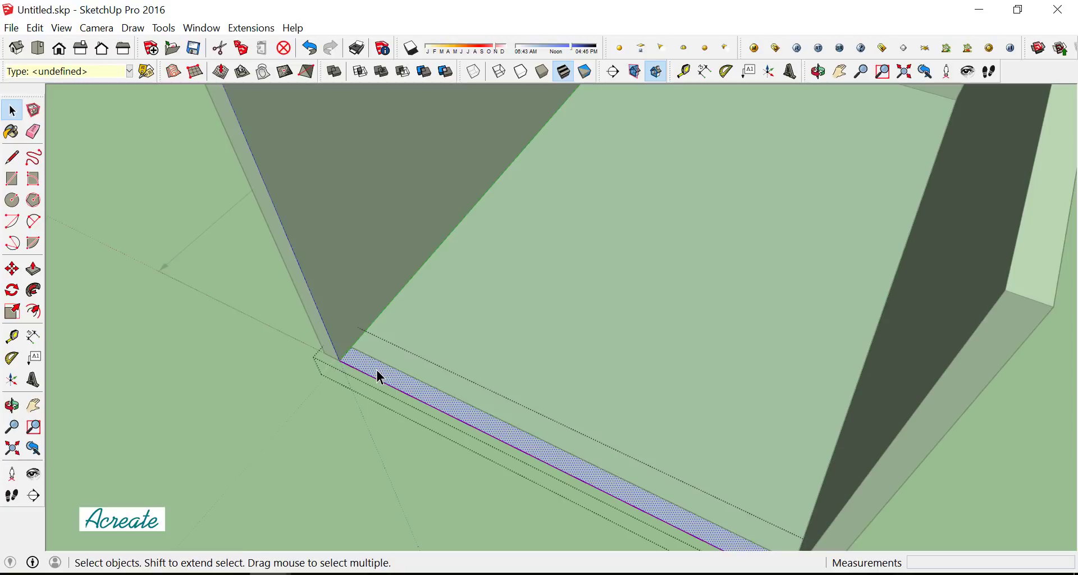
key(p)
click(370, 373)
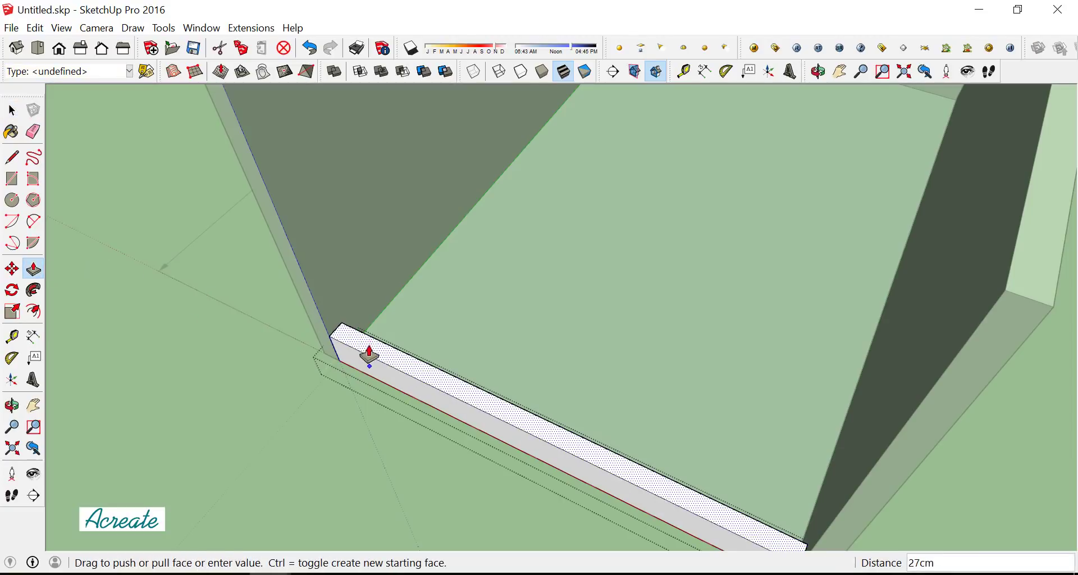
scroll(366, 357, down, 5)
click(298, 214)
key(space)
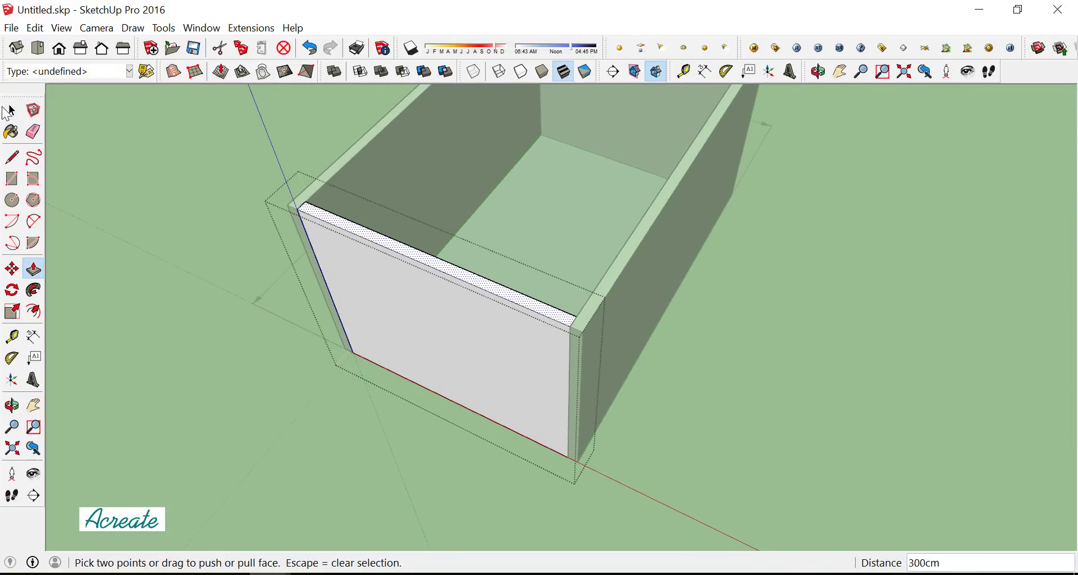
click(160, 174)
mouse_move(160, 174)
middle_down()
mouse_move(343, 312)
mouse_move(396, 306)
mouse_move(349, 322)
mouse_move(617, 319)
mouse_move(645, 280)
middle_up()
Rotate the wood-veneer door 90° so it stands upright
scroll(413, 325, down, 2)
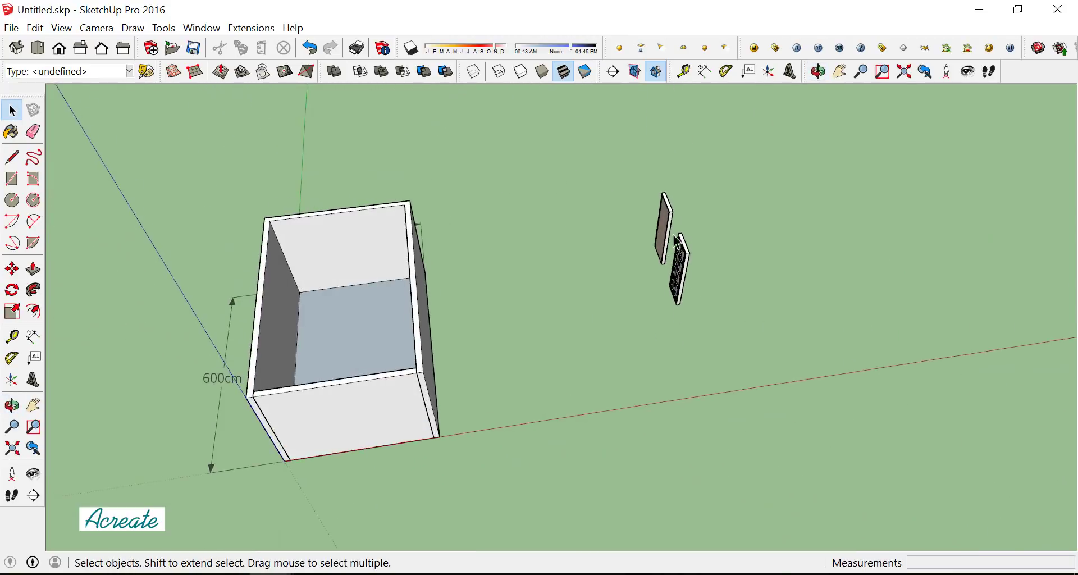
scroll(665, 231, up, 3)
click(665, 231)
scroll(664, 231, up, 2)
scroll(660, 263, up, 2)
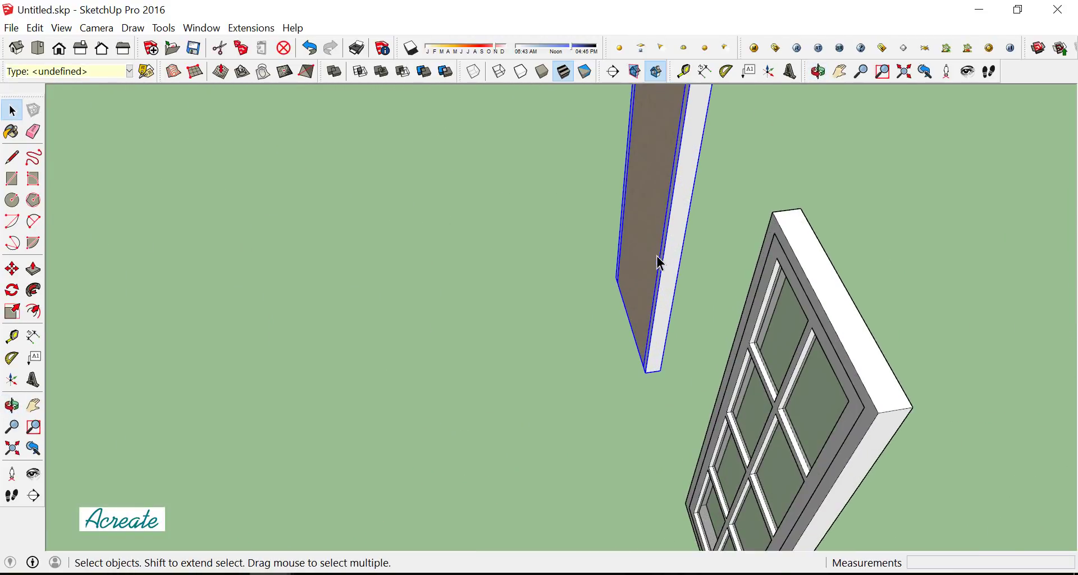
click(12, 291)
click(549, 302)
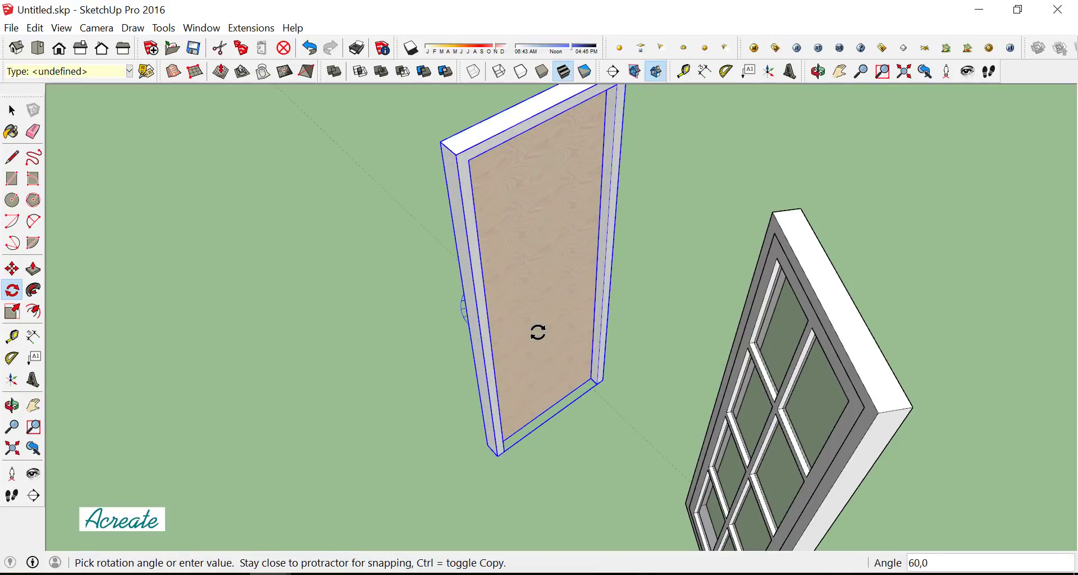
text(0)
key(Return)
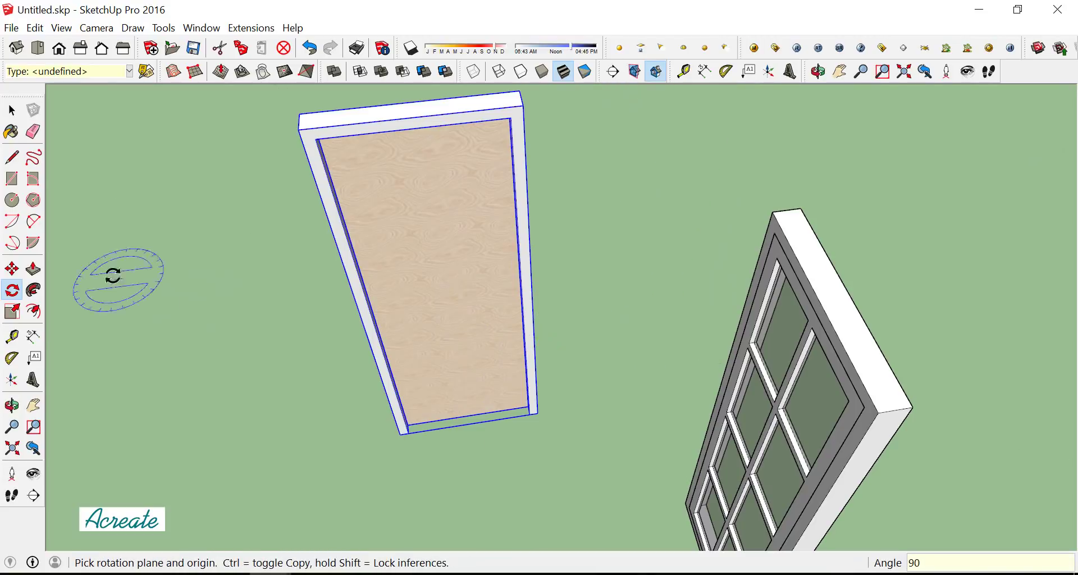
Move the door by its corner flat against the front wall's left corner
click(13, 268)
scroll(408, 447, up, 2)
click(398, 432)
scroll(522, 308, down, 3)
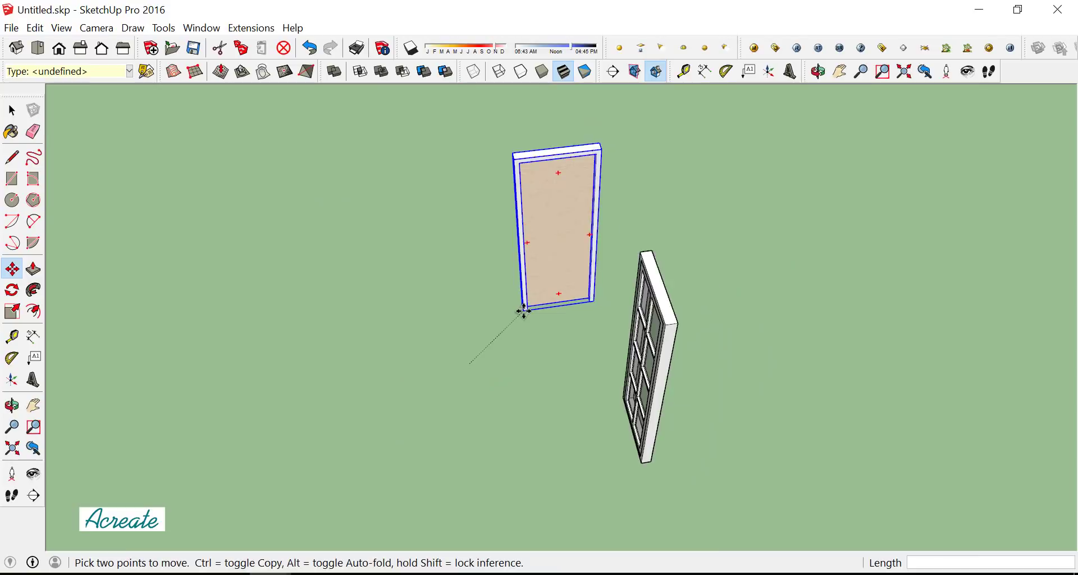
scroll(541, 303, down, 2)
scroll(524, 308, down, 2)
scroll(283, 431, up, 3)
scroll(282, 431, up, 2)
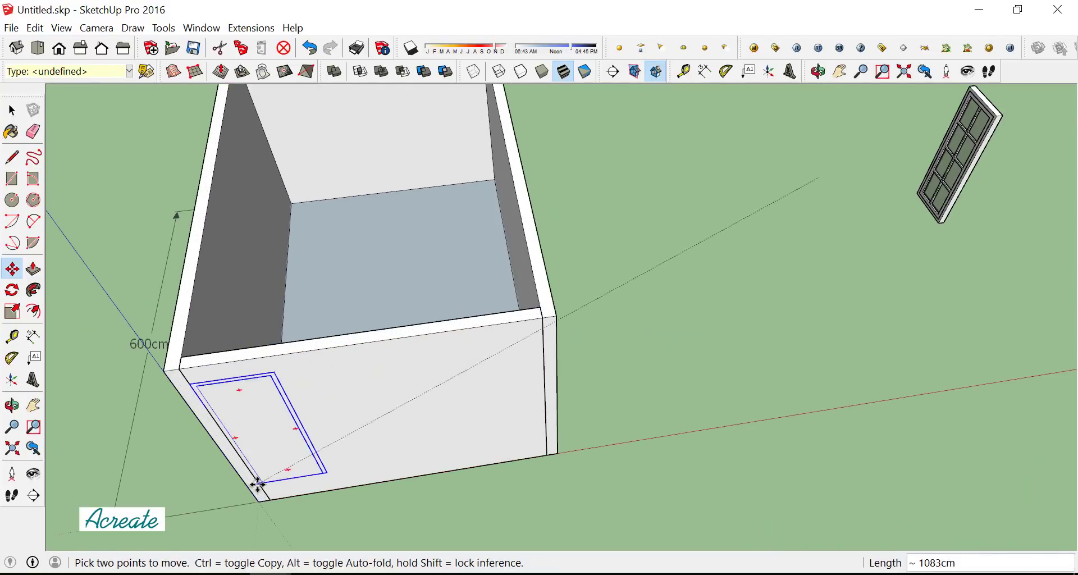
scroll(280, 459, up, 2)
scroll(305, 414, up, 1)
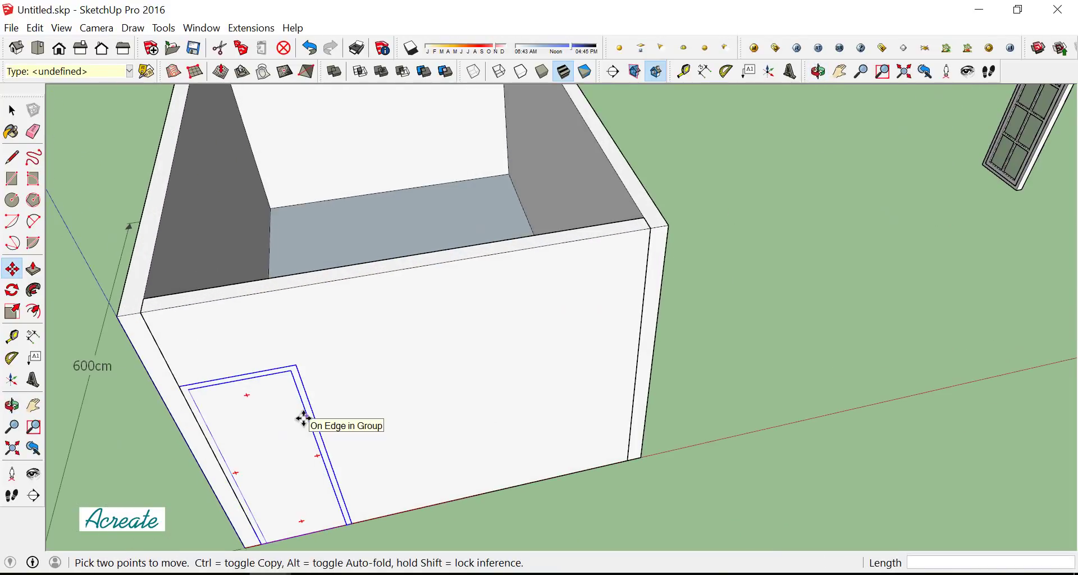
click(303, 419)
click(12, 110)
right_click(355, 331)
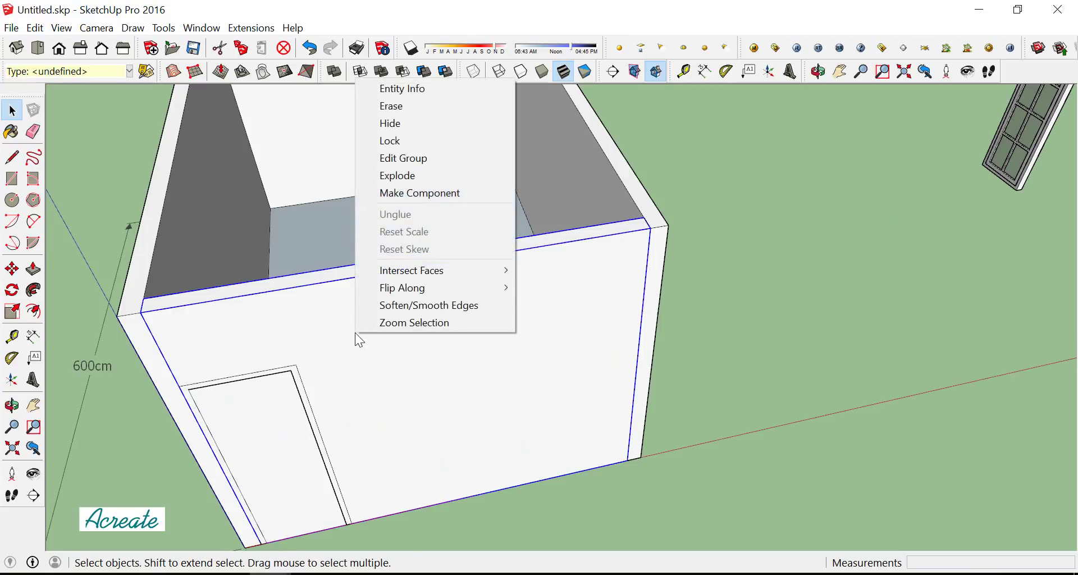
In the wall group, draw a rectangle over the door outline and push it through the wall
click(420, 160)
middle_drag(402, 445, 212, 361)
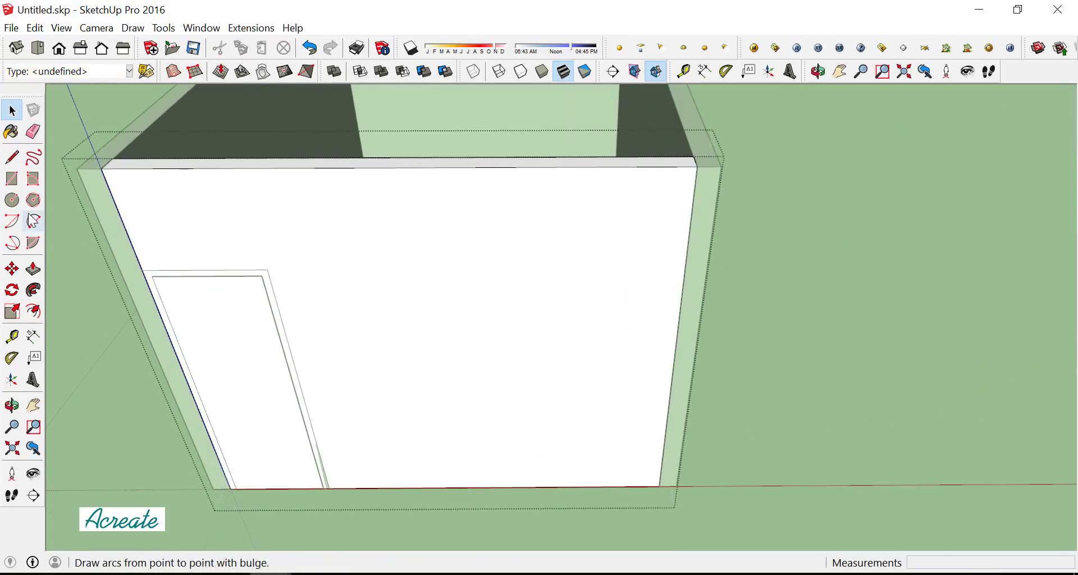
click(13, 178)
click(143, 270)
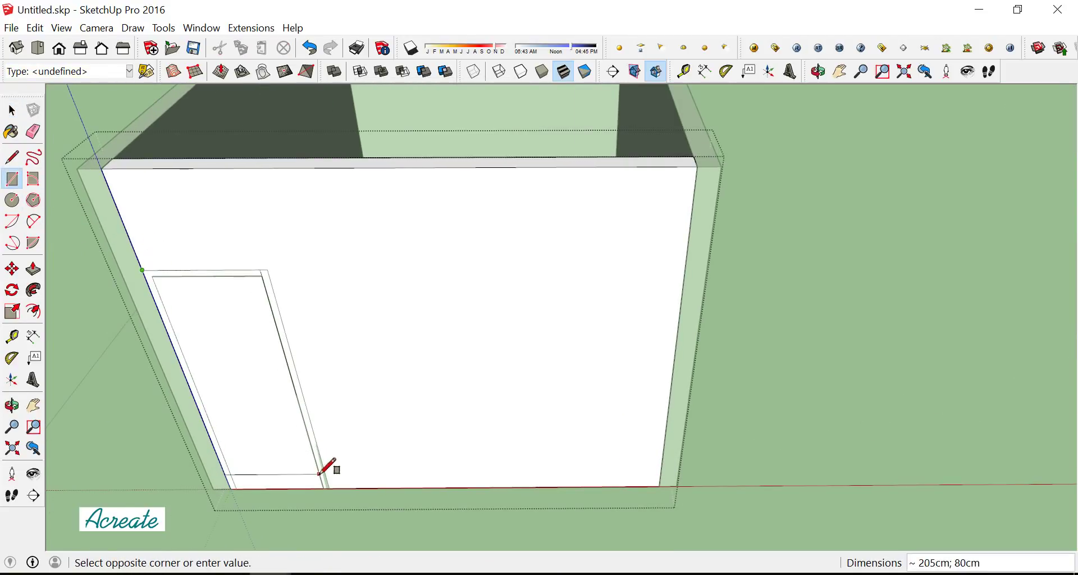
click(33, 269)
click(235, 365)
text(15)
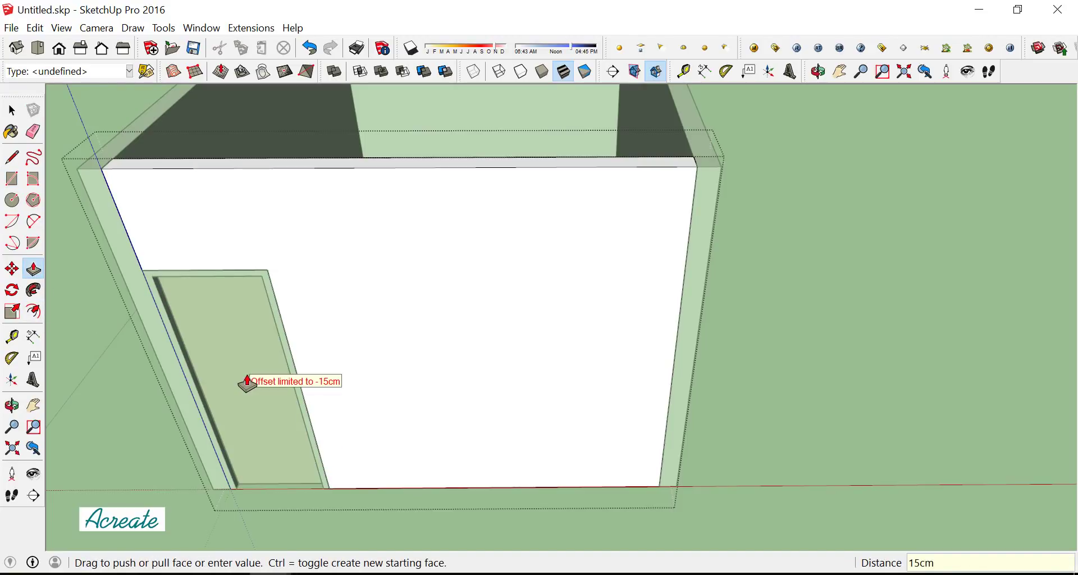
click(247, 382)
scroll(356, 423, down, 5)
middle_drag(356, 423, 193, 272)
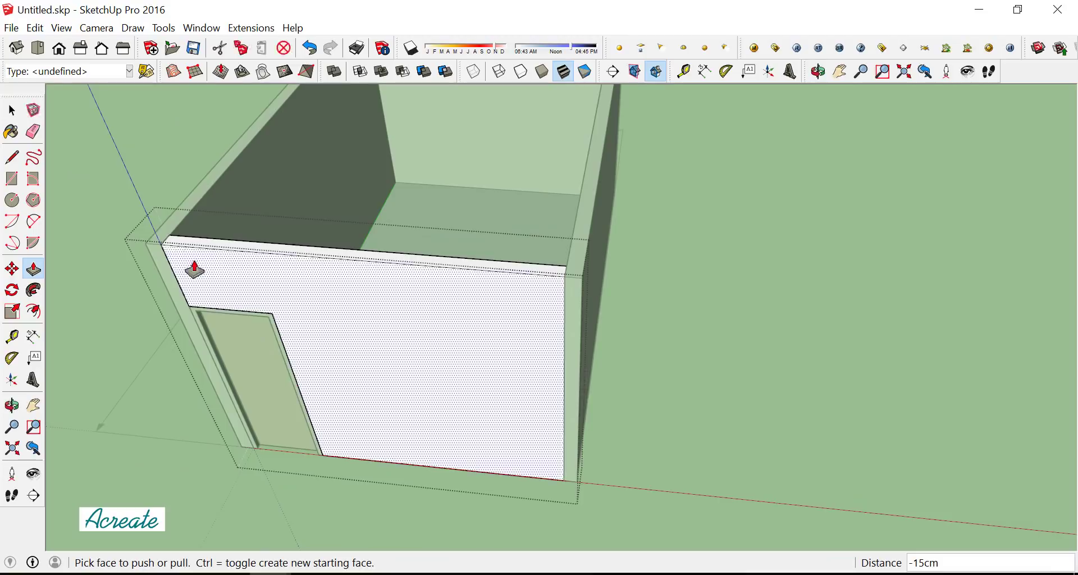
key(space)
scroll(289, 428, up, 4)
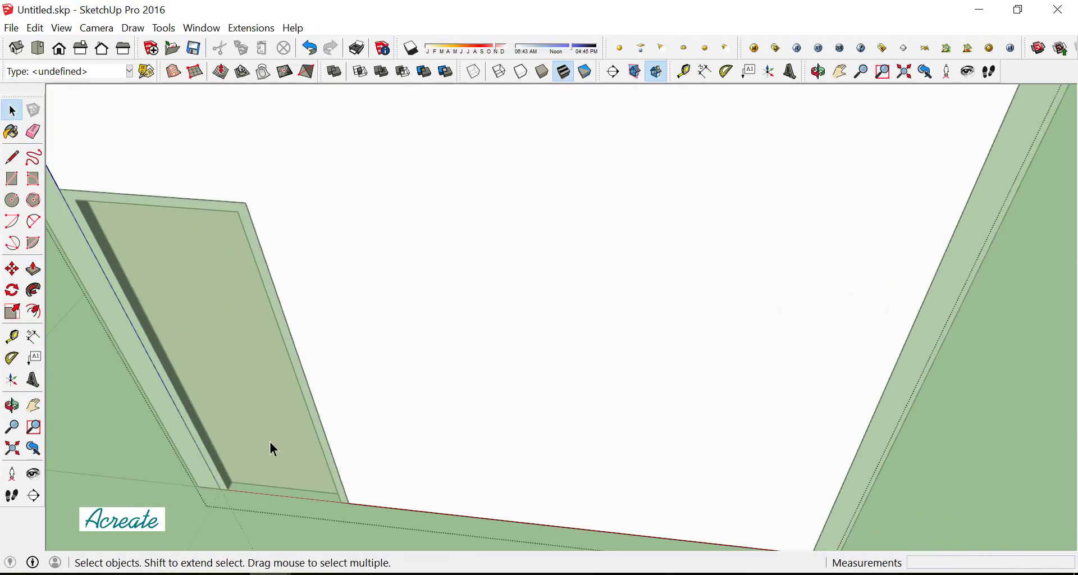
scroll(274, 449, down, 4)
middle_drag(374, 456, 715, 462)
scroll(716, 463, down, 2)
Drag a vertical tape-measure guide 59 cm off the back wall's inner corner edge
scroll(297, 432, up, 2)
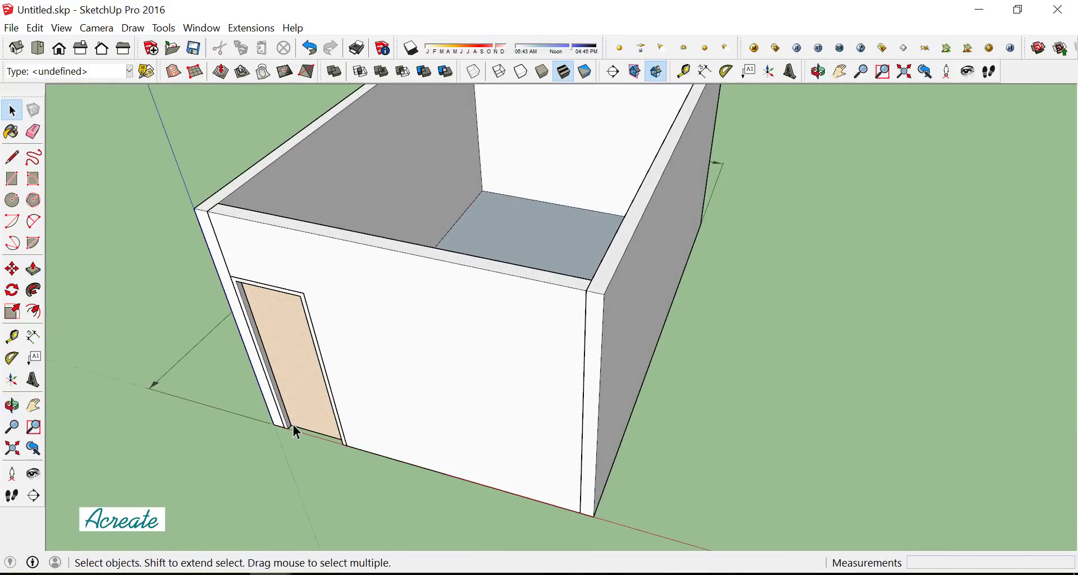
scroll(297, 432, up, 3)
scroll(325, 430, down, 2)
scroll(387, 432, down, 2)
scroll(415, 427, down, 1)
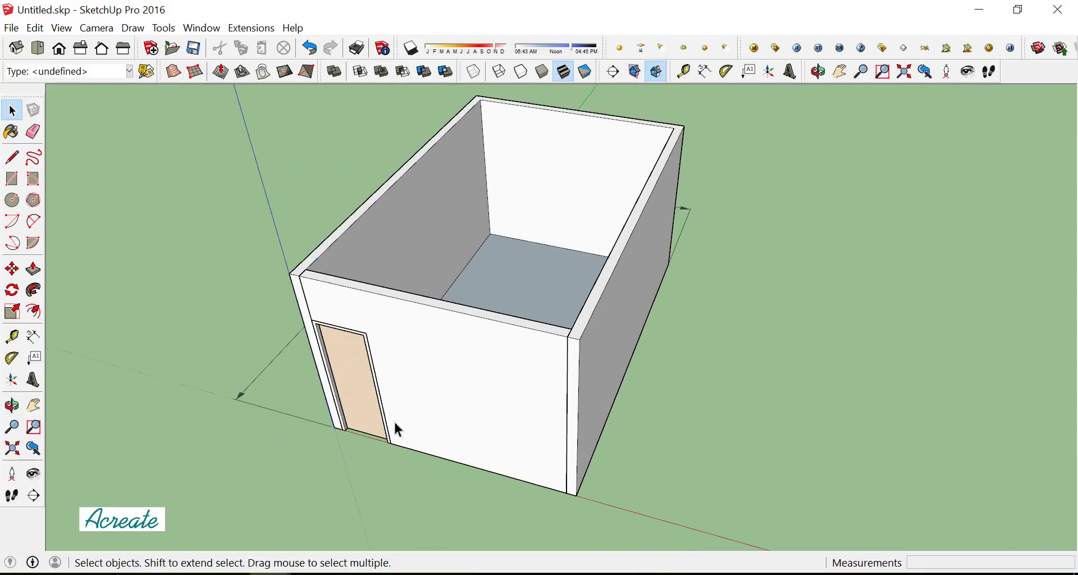
mouse_move(398, 429)
middle_down()
mouse_move(621, 432)
mouse_move(606, 402)
middle_up()
scroll(578, 409, down, 1)
scroll(665, 401, up, 3)
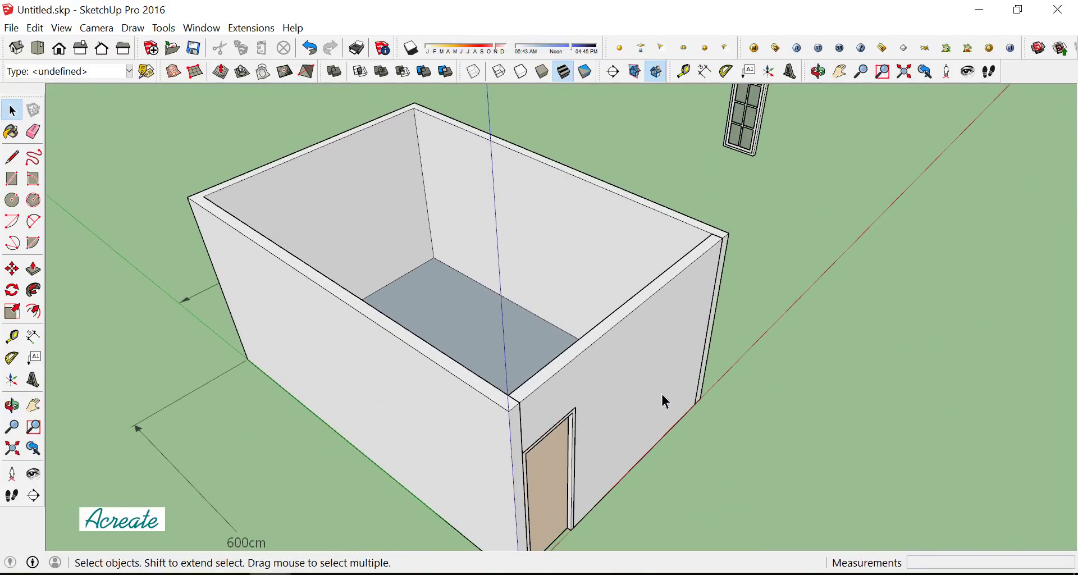
scroll(634, 382, down, 2)
scroll(568, 549, up, 2)
scroll(458, 272, up, 2)
scroll(457, 273, up, 3)
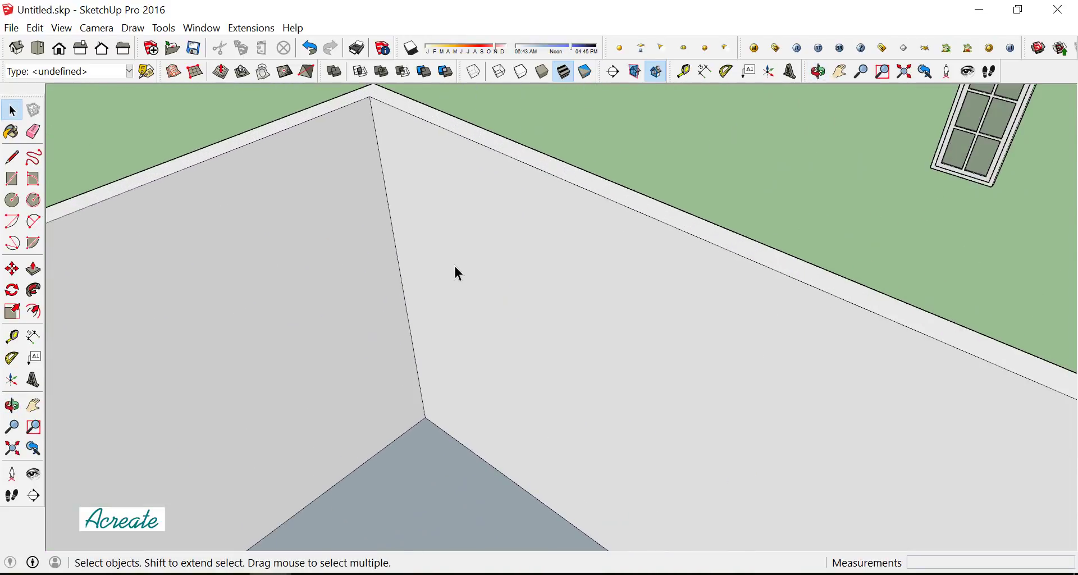
click(12, 335)
scroll(414, 314, up, 2)
click(413, 323)
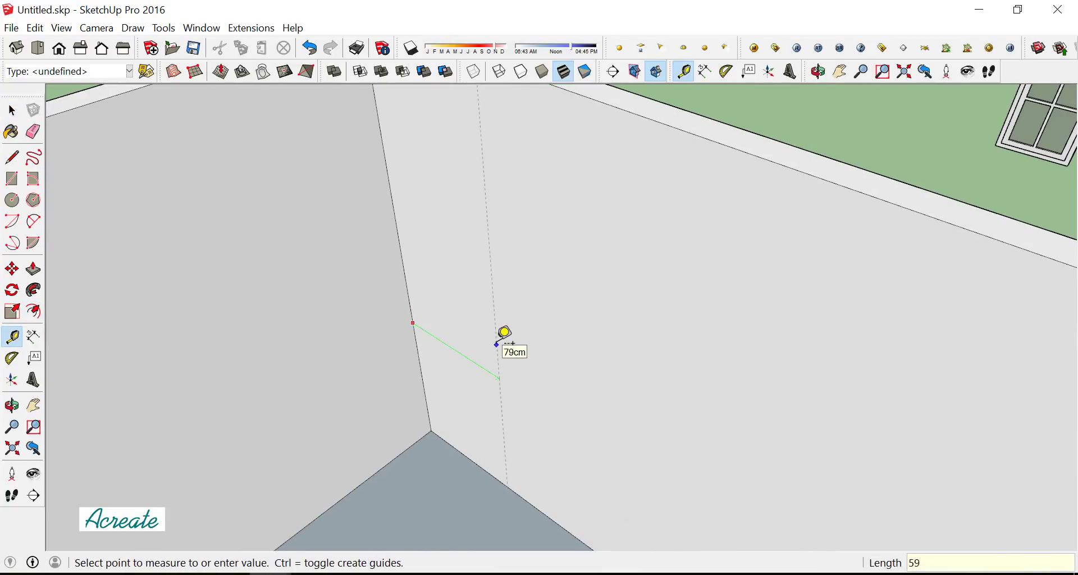
click(477, 372)
scroll(477, 372, down, 1)
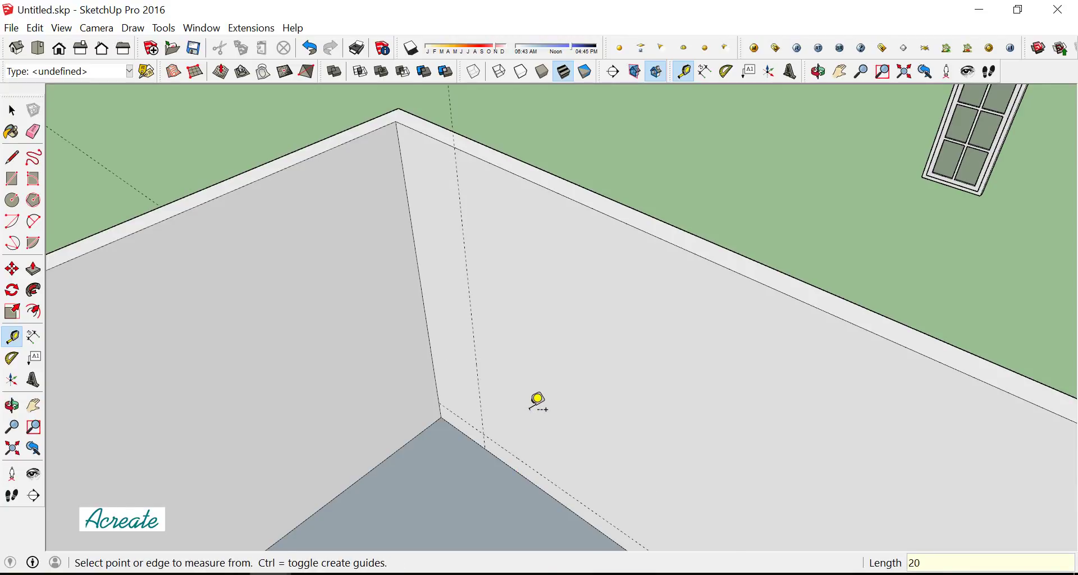
scroll(537, 400, down, 2)
scroll(524, 414, down, 1)
click(13, 110)
Move the eight-pane window by its corner onto the inner back wall near the corner
scroll(784, 247, up, 2)
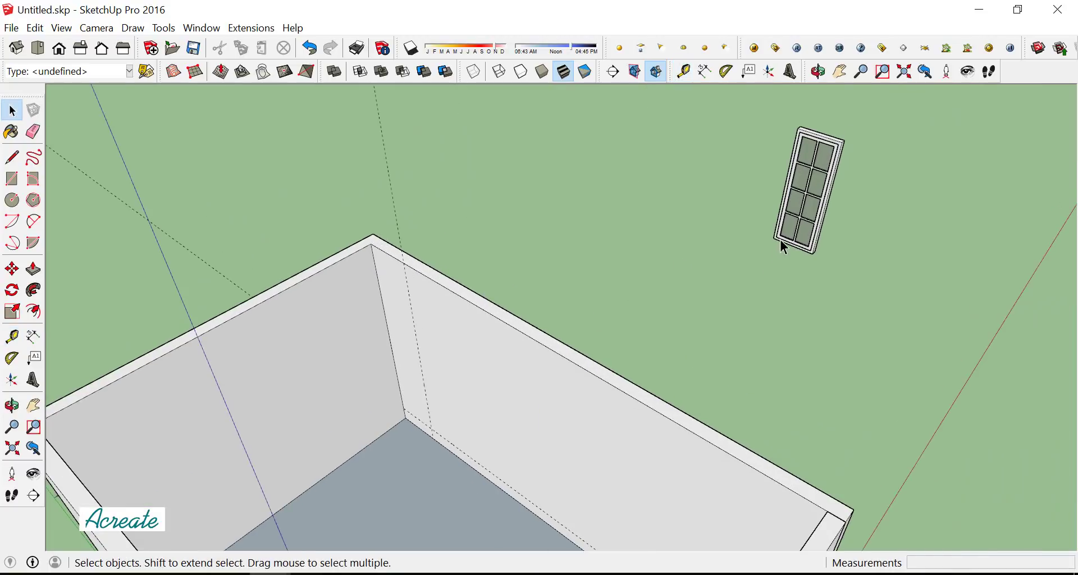
click(20, 269)
scroll(705, 252, up, 1)
scroll(659, 275, up, 1)
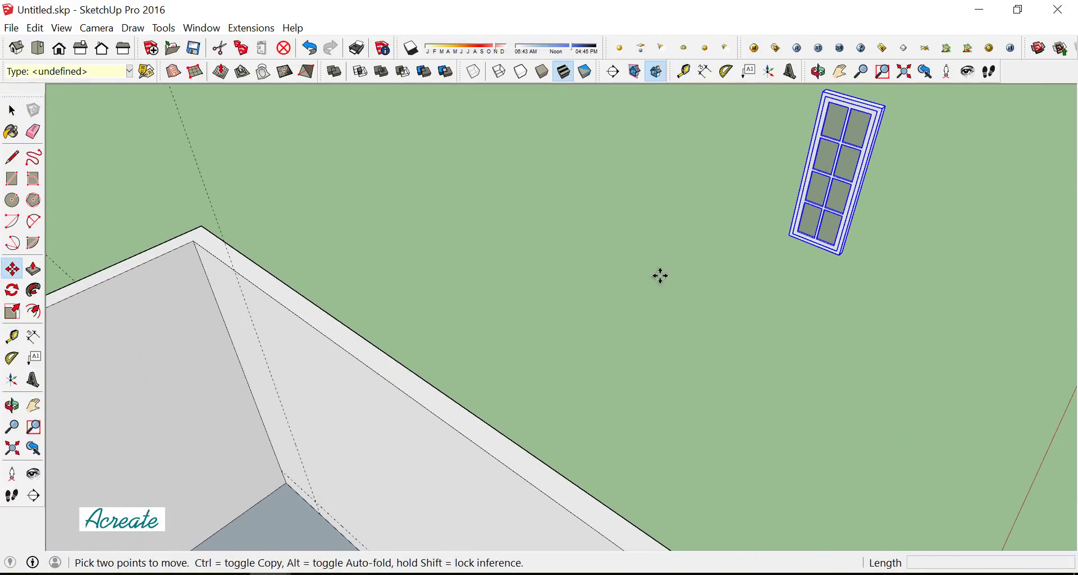
scroll(801, 241, up, 2)
click(788, 231)
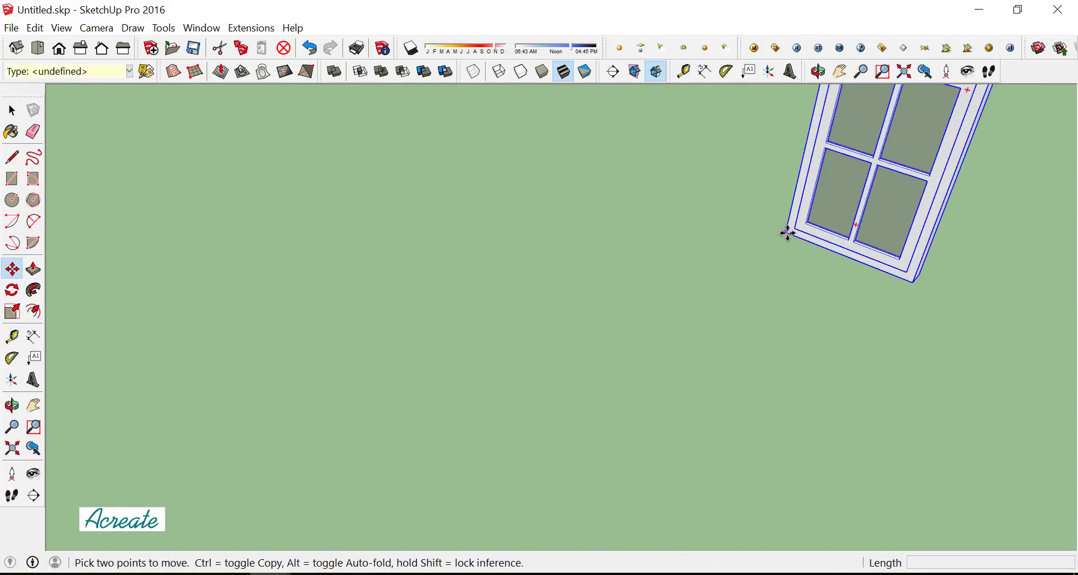
scroll(814, 185, down, 3)
scroll(483, 337, up, 3)
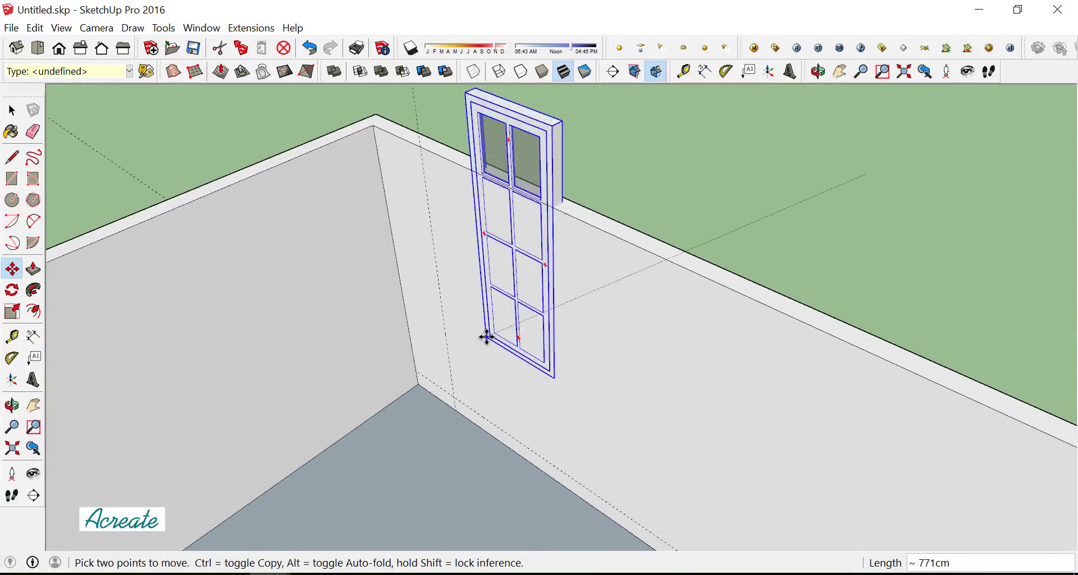
scroll(466, 365, up, 1)
click(448, 416)
scroll(460, 393, down, 2)
Orbit around the back wall to inspect the window's placement
middle_drag(500, 306, 580, 303)
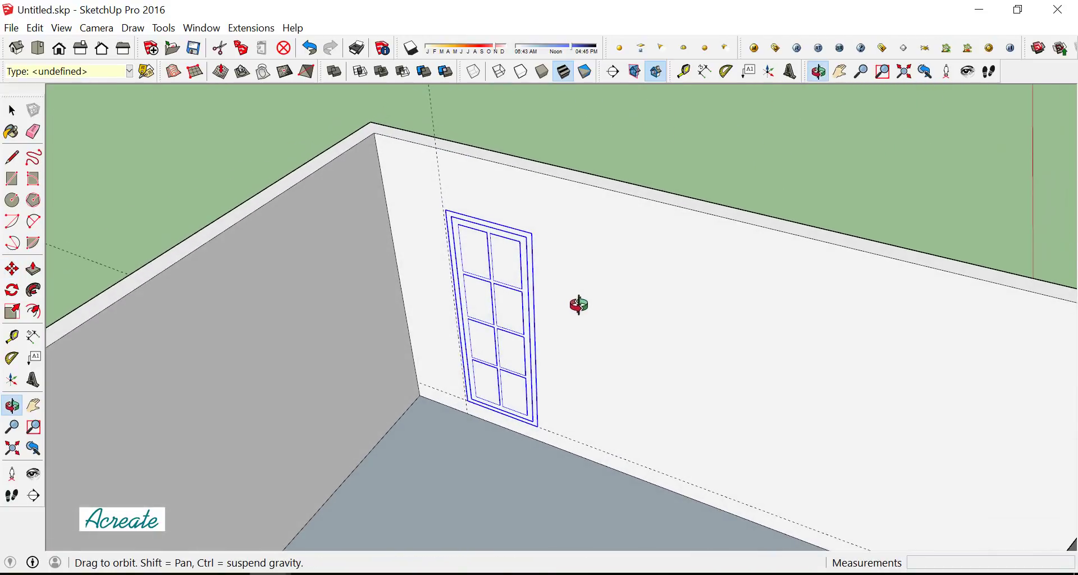
mouse_move(493, 280)
middle_down()
mouse_move(513, 276)
mouse_move(517, 305)
middle_up()
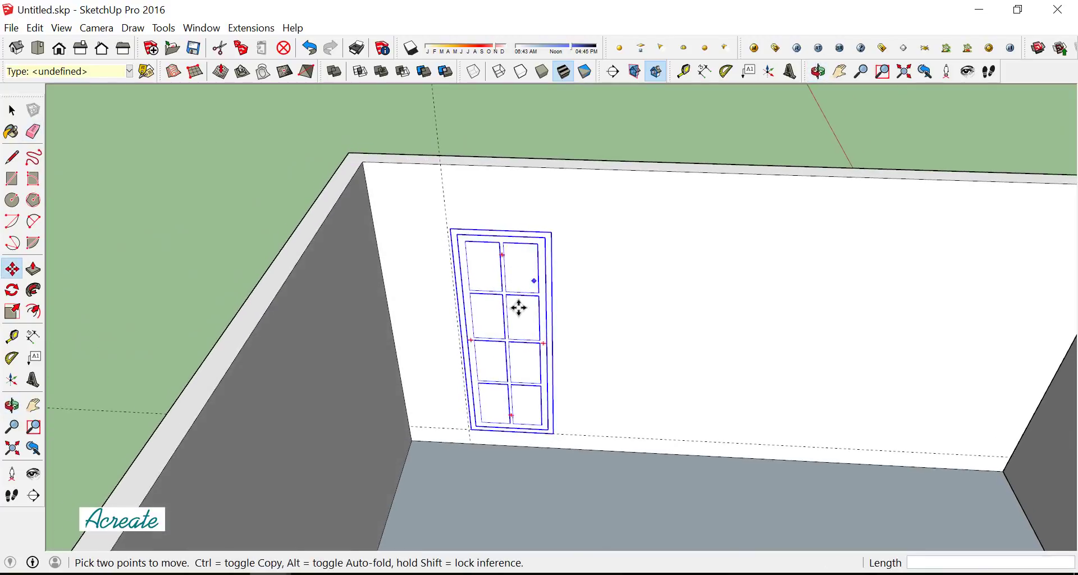
scroll(505, 393, up, 5)
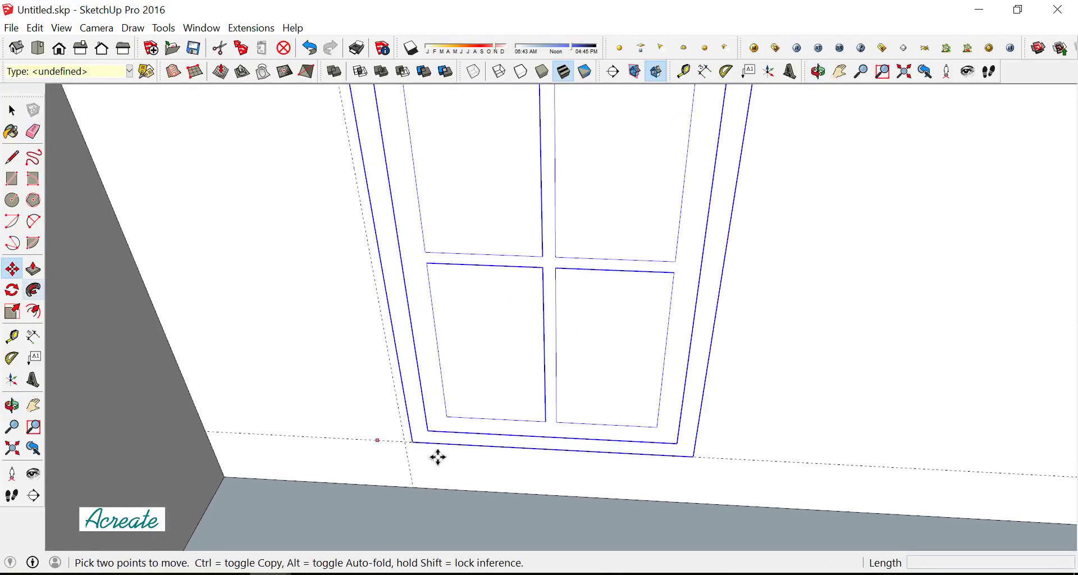
scroll(409, 441, up, 2)
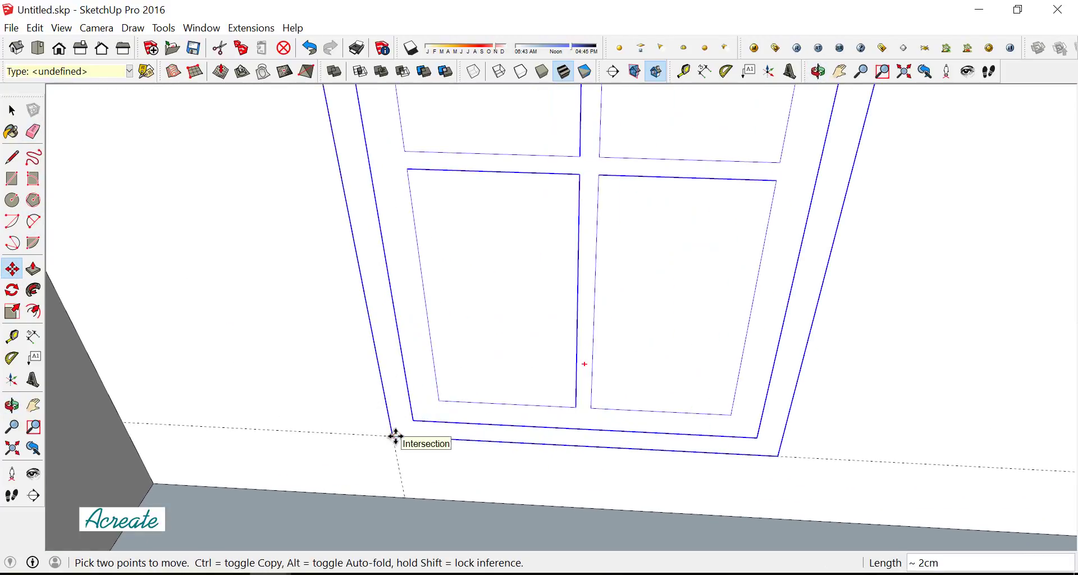
scroll(481, 399, down, 2)
scroll(538, 377, down, 2)
scroll(634, 388, down, 2)
middle_drag(634, 388, 513, 385)
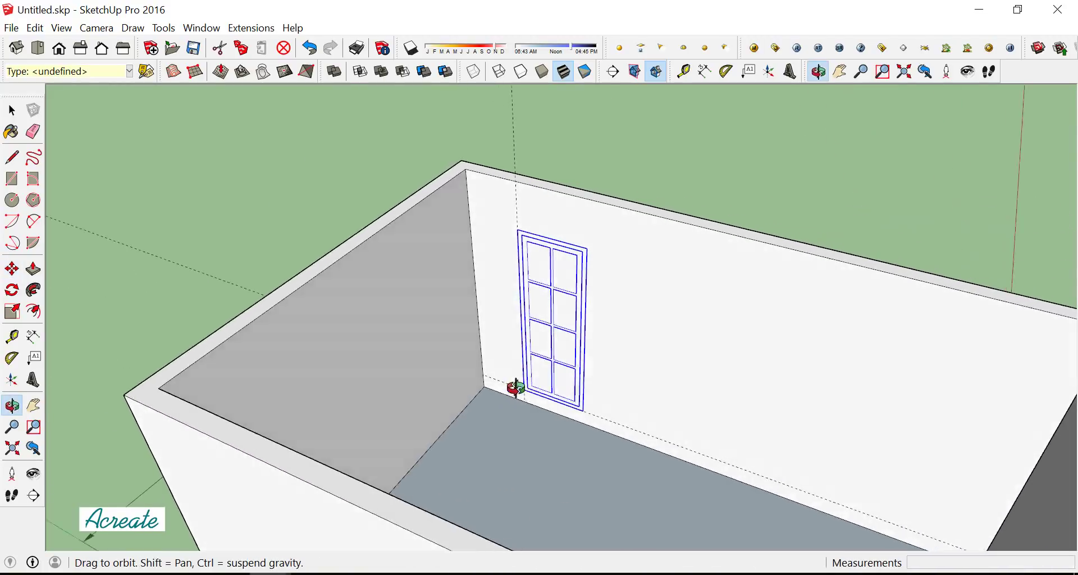
scroll(581, 368, up, 3)
mouse_move(505, 315)
middle_down()
mouse_move(493, 307)
mouse_move(520, 308)
mouse_move(516, 317)
mouse_move(483, 293)
middle_up()
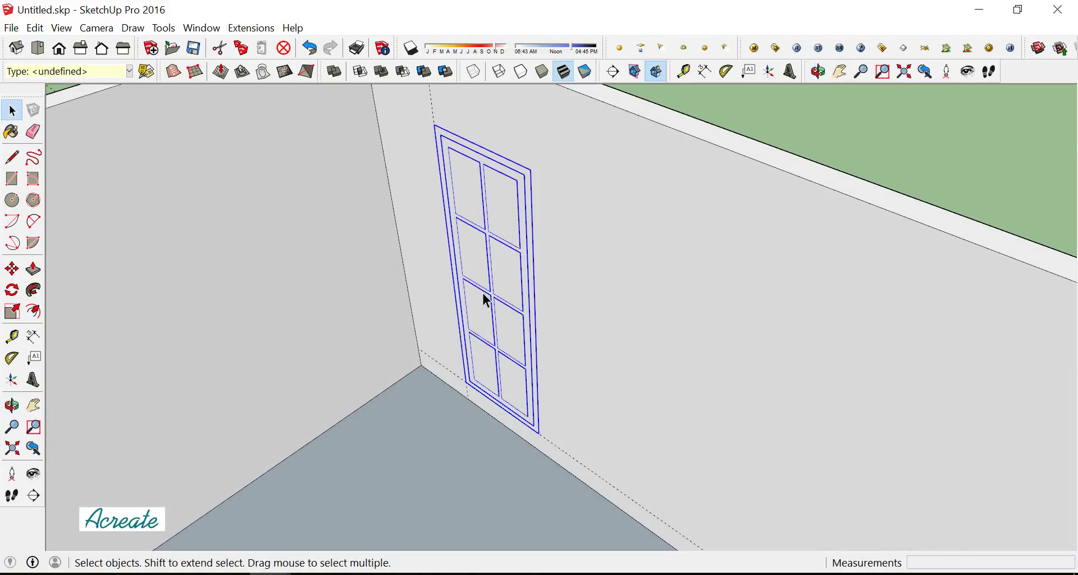
Try a Ctrl-copy of the window, then undo the misplaced copy
click(15, 275)
scroll(448, 369, up, 3)
scroll(450, 370, up, 2)
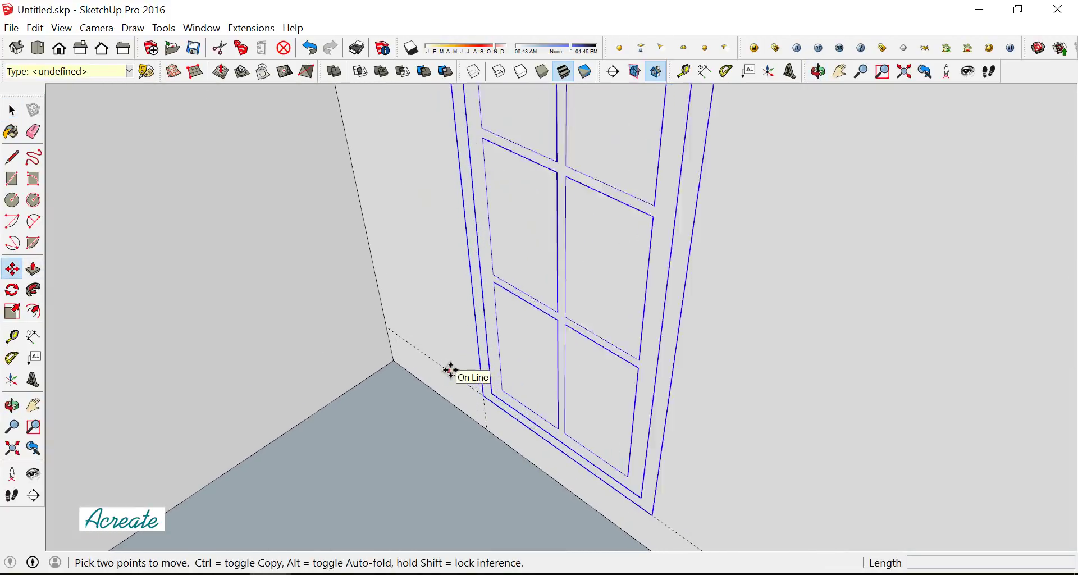
scroll(444, 367, up, 2)
click(387, 359)
key(ctrl)
click(433, 365)
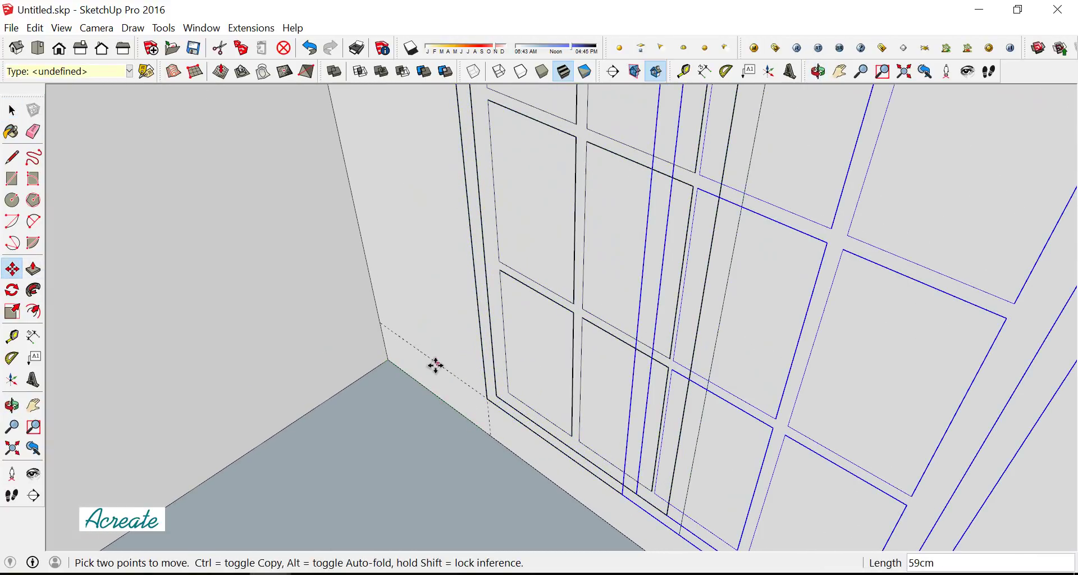
click(318, 51)
Measure the window spacing along the back wall with the Tape Measure
scroll(378, 197, down, 3)
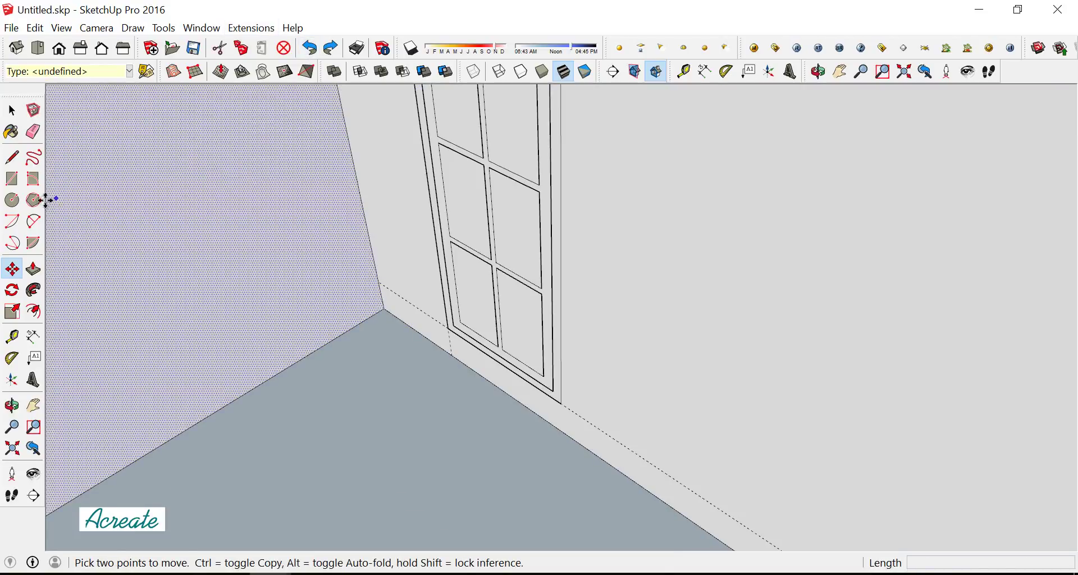
click(12, 111)
scroll(416, 276, down, 2)
scroll(413, 271, up, 2)
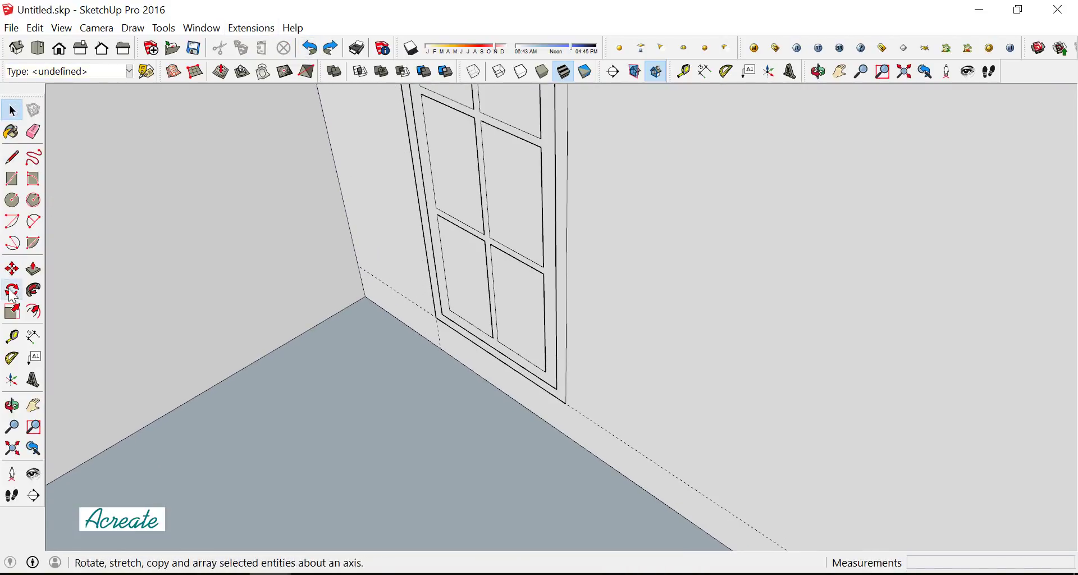
click(16, 343)
click(345, 208)
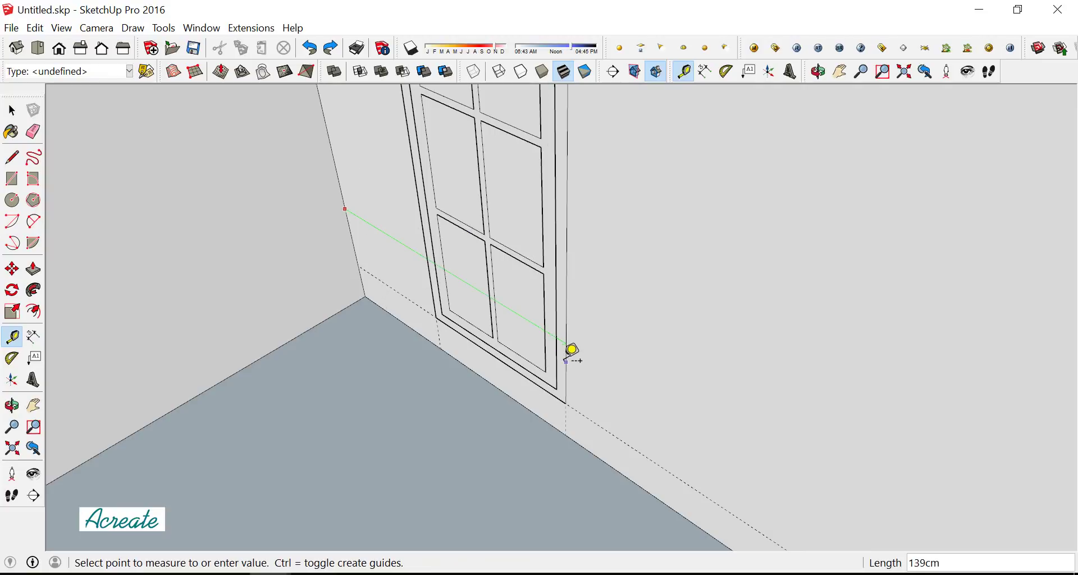
click(16, 116)
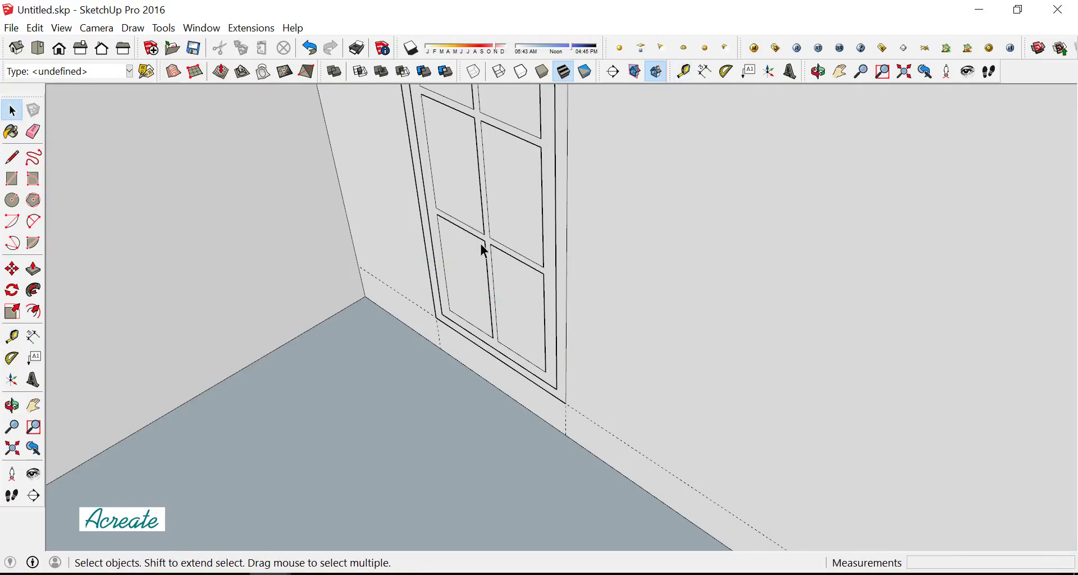
Ctrl-copy the window twice along the back wall, the first about 140 cm over
click(12, 269)
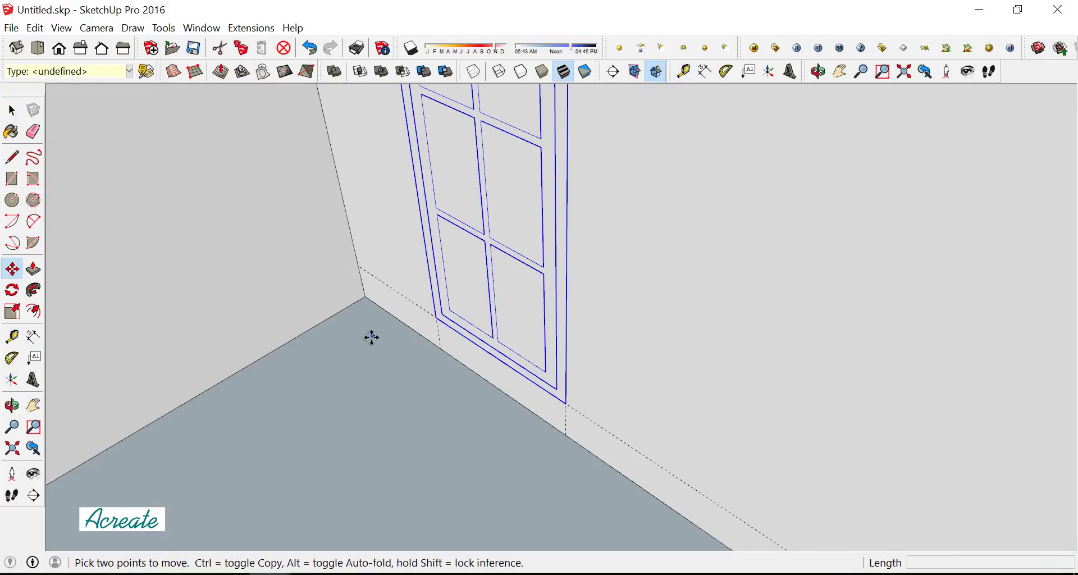
click(367, 299)
key(ctrl)
click(567, 432)
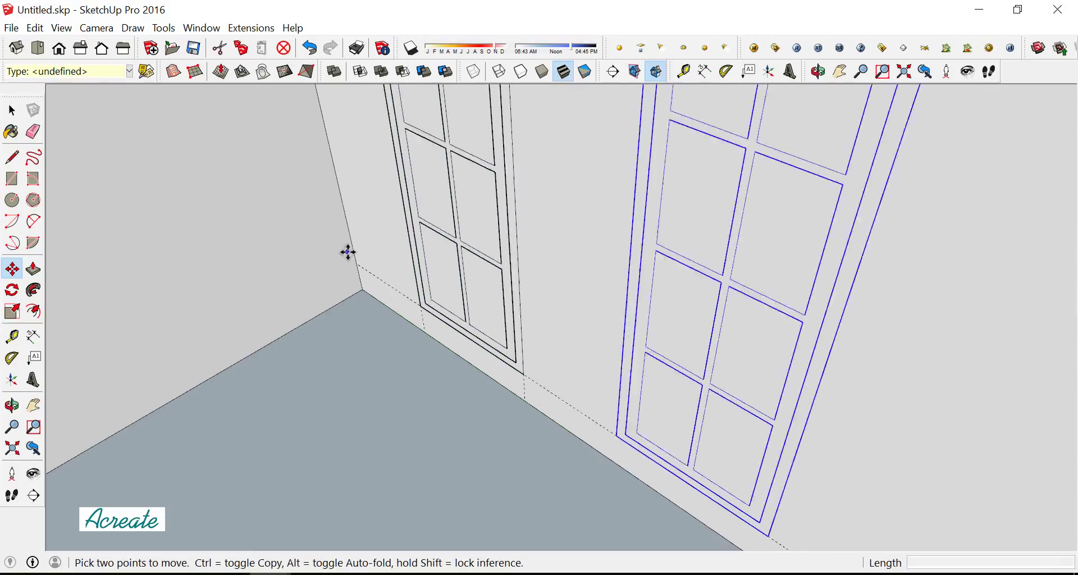
scroll(348, 252, down, 5)
scroll(373, 224, up, 3)
scroll(448, 260, up, 3)
scroll(385, 315, up, 2)
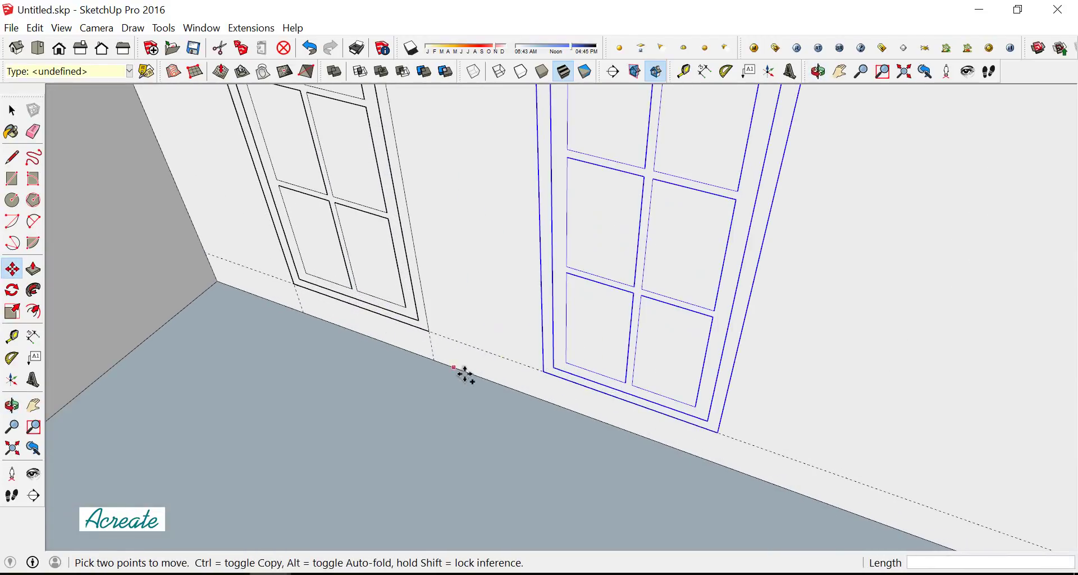
click(215, 279)
click(435, 358)
scroll(435, 358, down, 5)
Orbit and zoom the view around to face the back wall with the windows
middle_drag(428, 300, 455, 248)
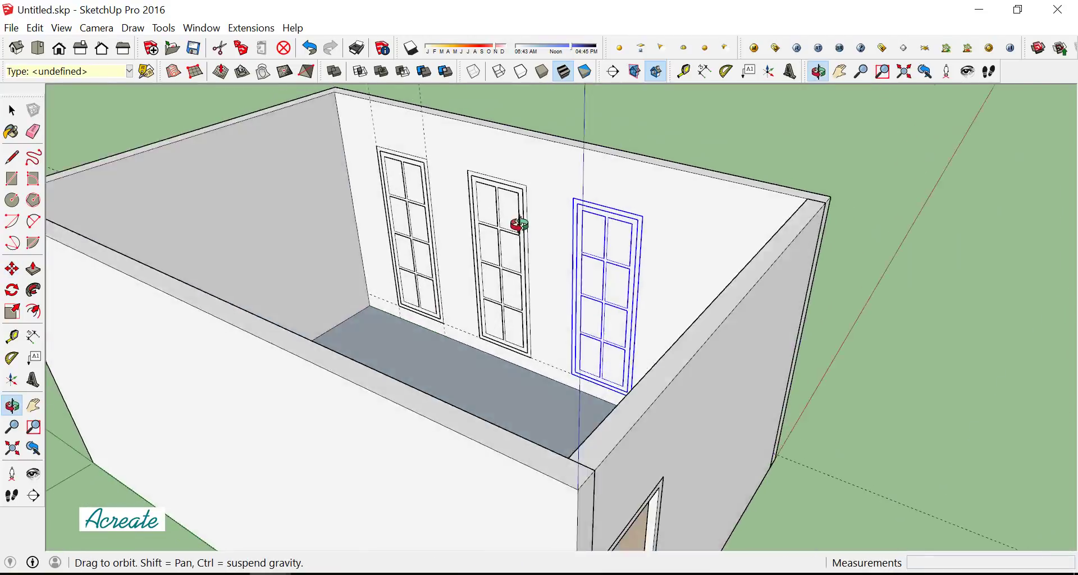
click(26, 130)
scroll(508, 290, down, 3)
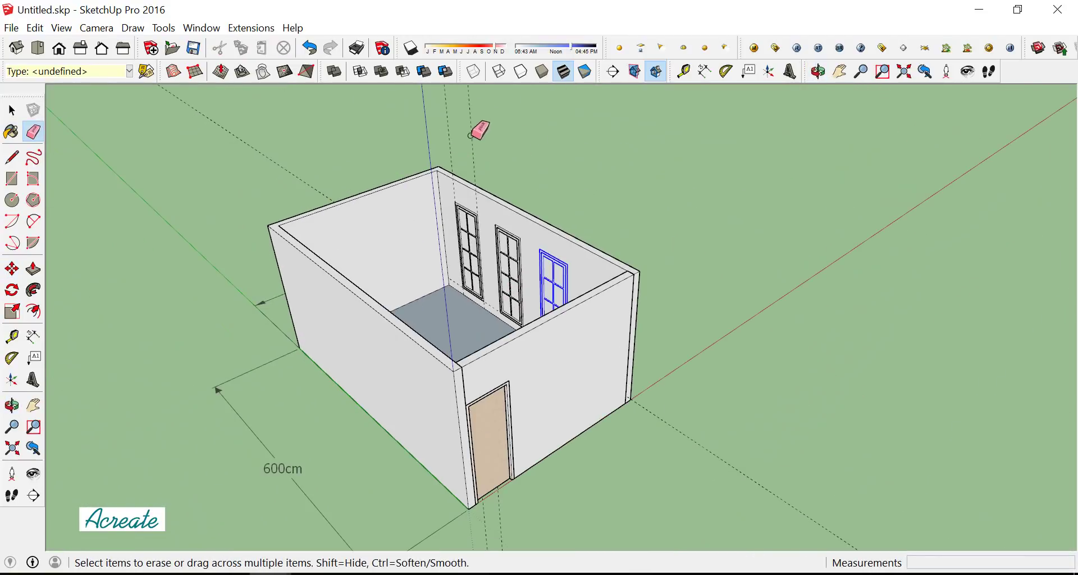
middle_drag(470, 135, 476, 229)
scroll(522, 241, up, 2)
scroll(493, 258, up, 3)
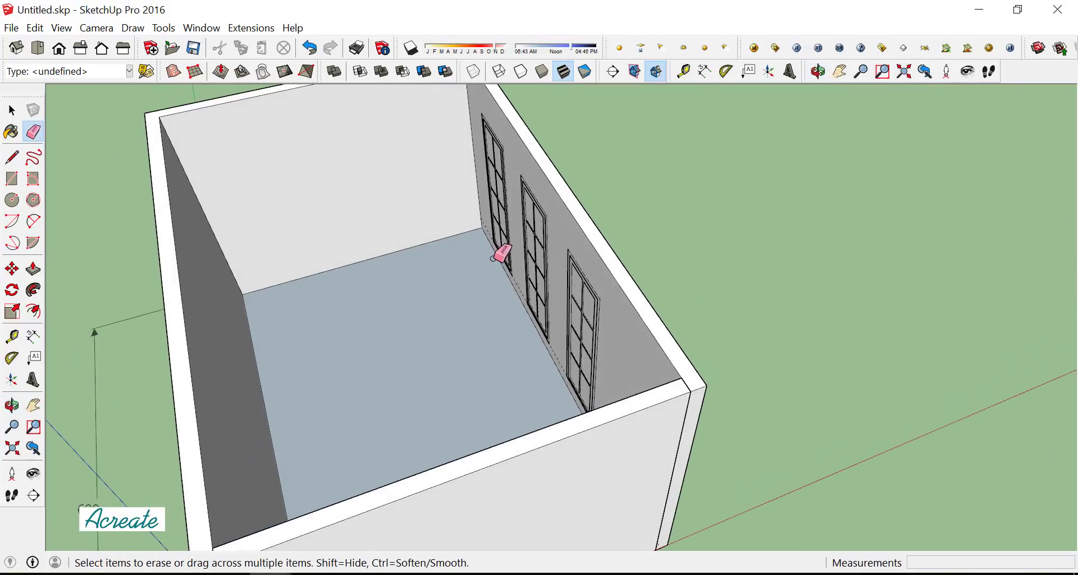
scroll(492, 259, down, 4)
middle_drag(674, 264, 589, 269)
scroll(395, 229, up, 3)
scroll(395, 229, up, 2)
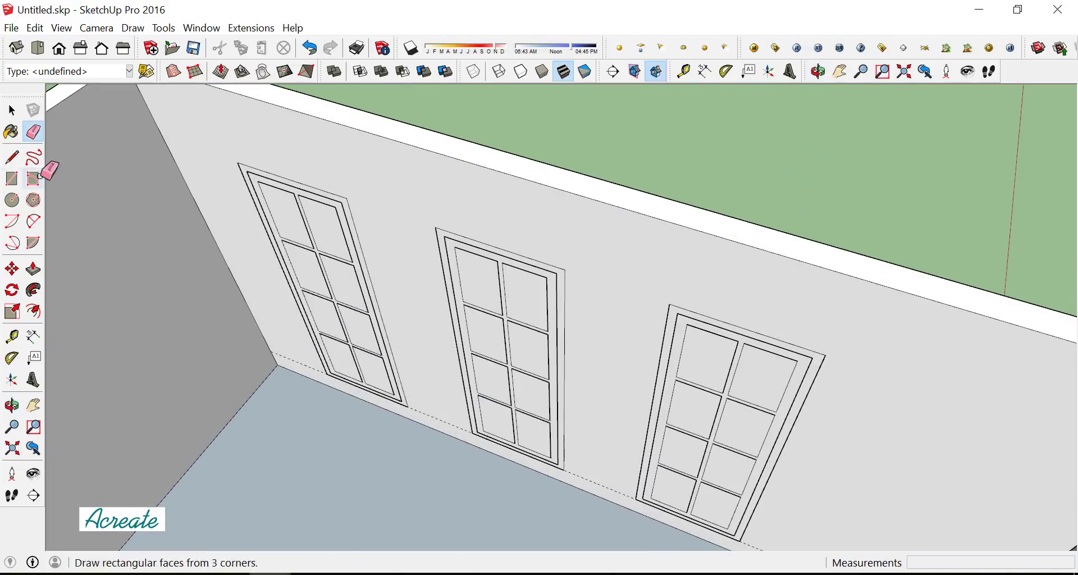
Begin a rectangle with its first corner at the middle window's top-left corner
click(15, 181)
click(238, 163)
scroll(387, 396, up, 2)
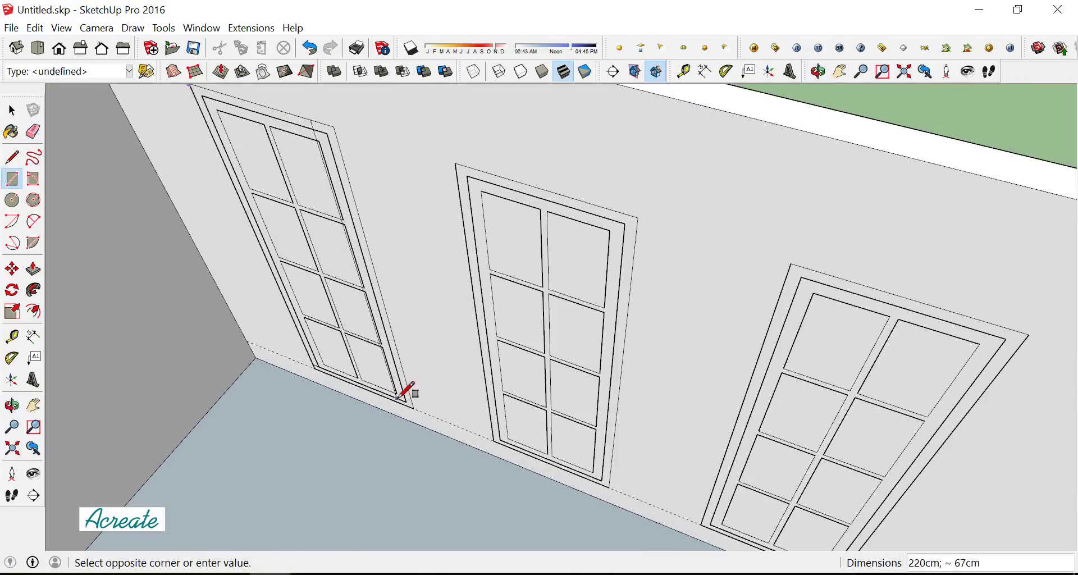
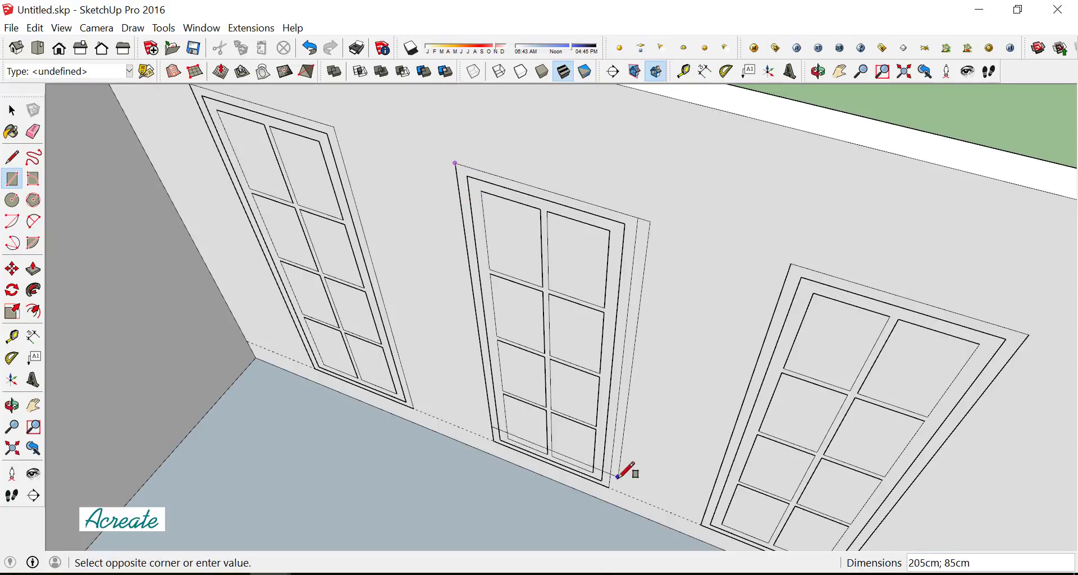
Push the left window's glass panes 15 cm through the wall with Push/Pull
scroll(618, 282, down, 2)
click(629, 285)
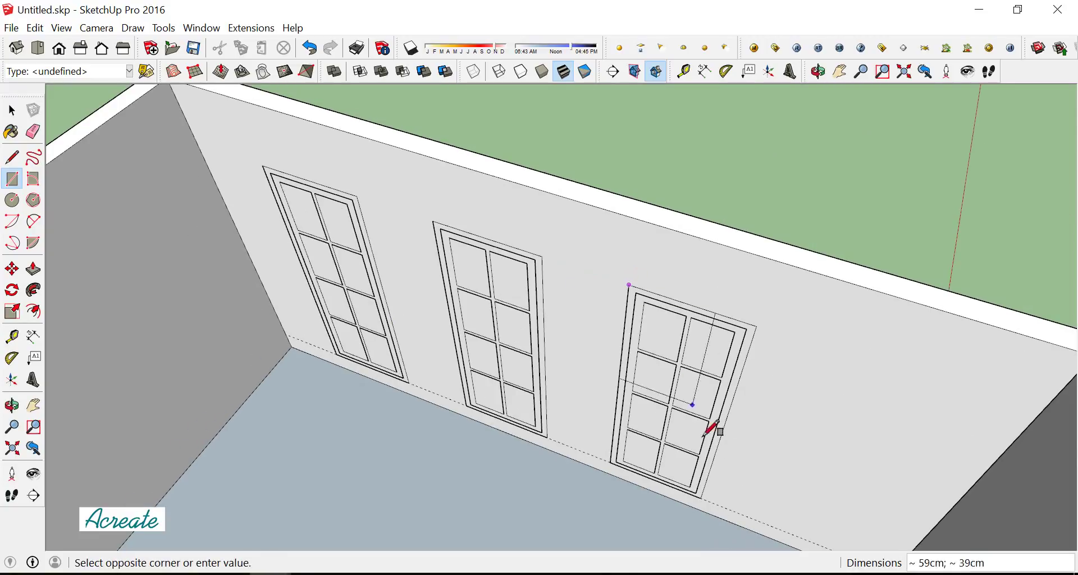
scroll(426, 235, up, 2)
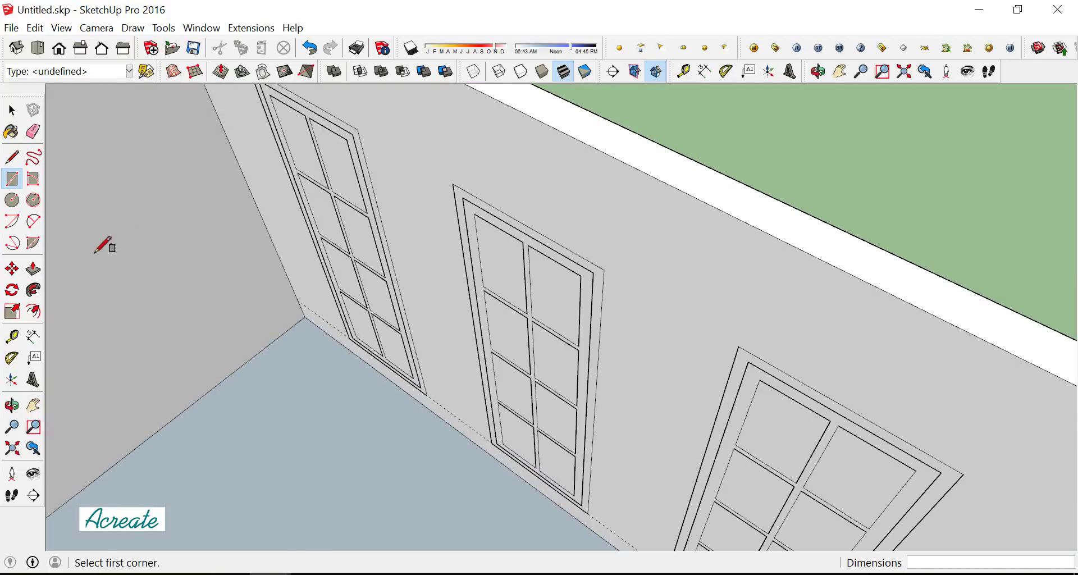
click(33, 269)
scroll(339, 275, up, 2)
click(339, 275)
text(15)
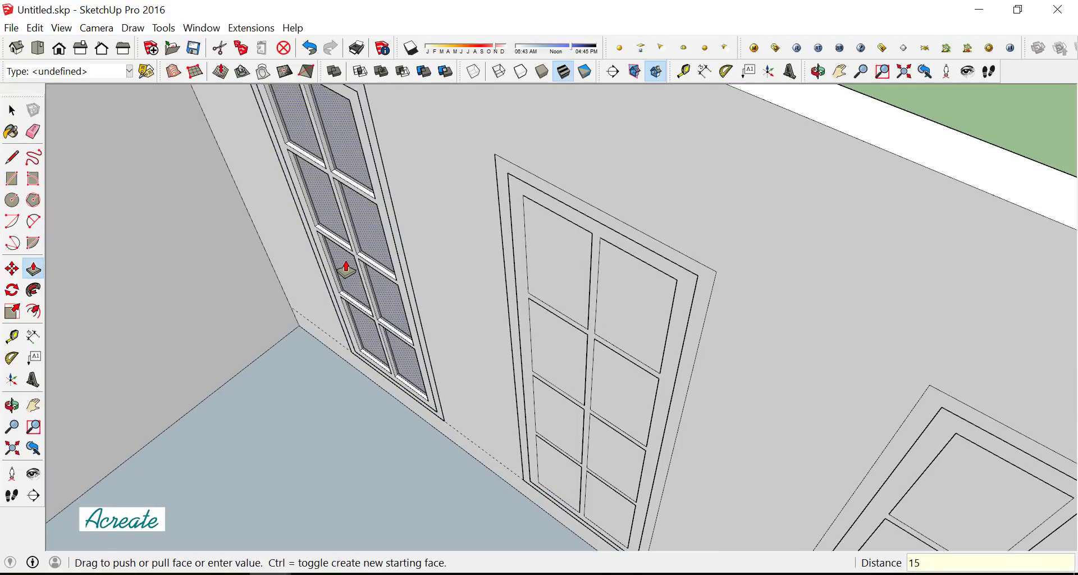
key(Return)
Push the middle and third windows' panes through the wall by the same 15 cm
scroll(544, 284, down, 1)
click(548, 279)
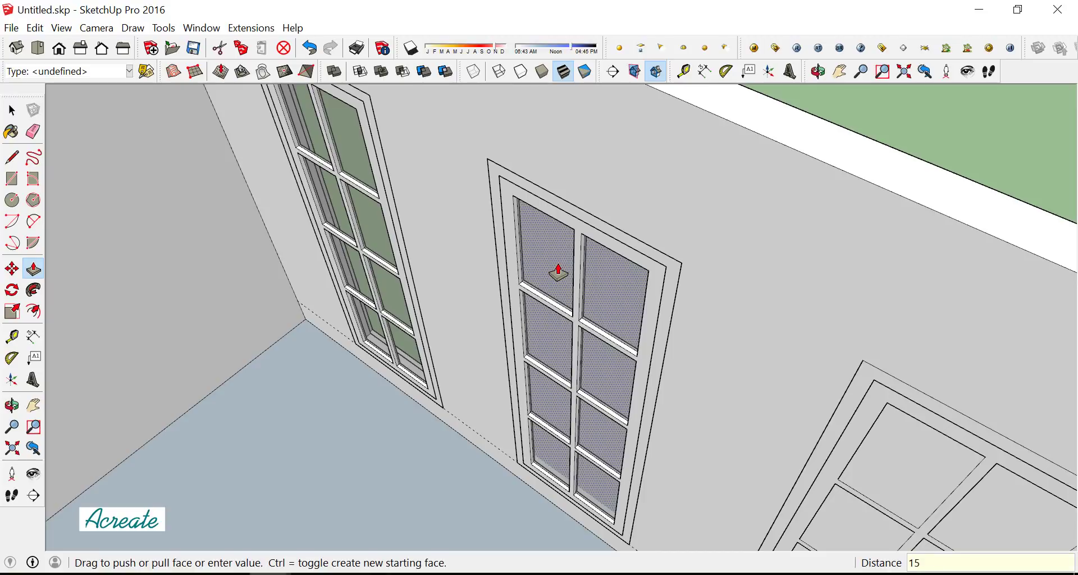
key(Return)
scroll(481, 248, down, 2)
scroll(722, 450, down, 1)
click(728, 447)
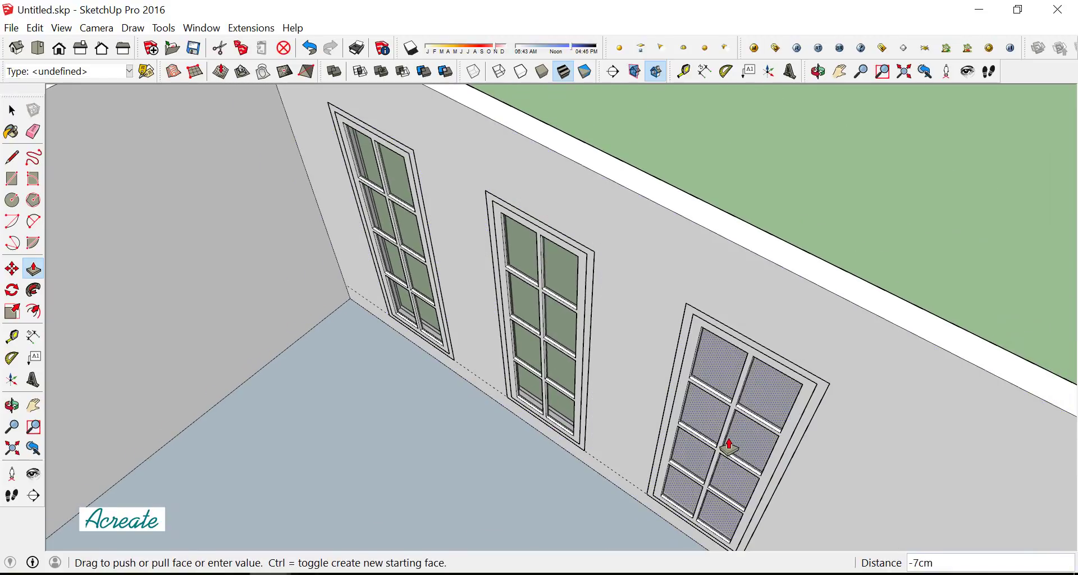
key(Return)
scroll(728, 447, down, 2)
scroll(507, 296, up, 1)
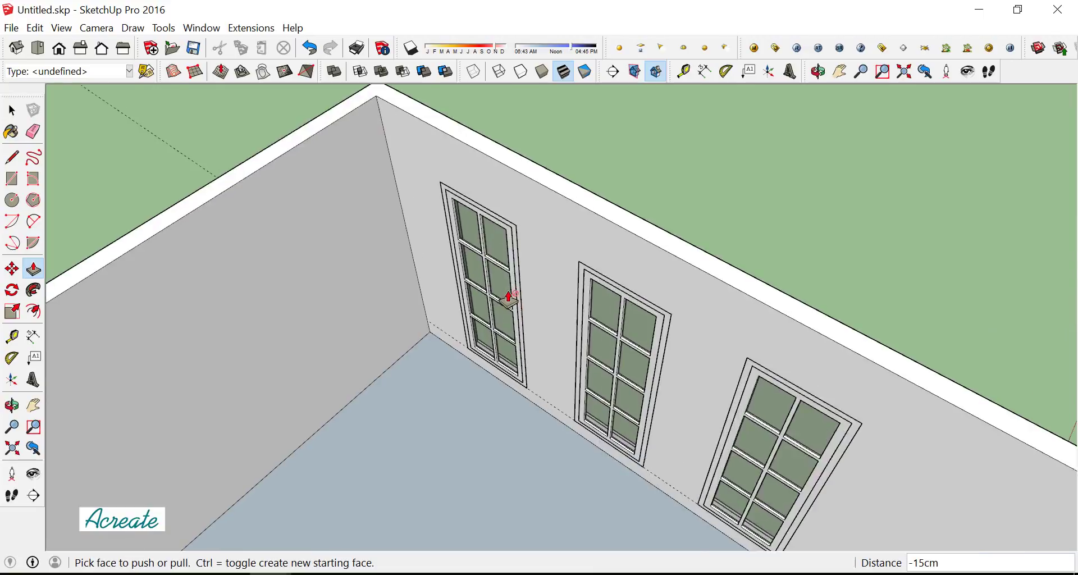
scroll(134, 154, up, 2)
click(13, 110)
click(33, 131)
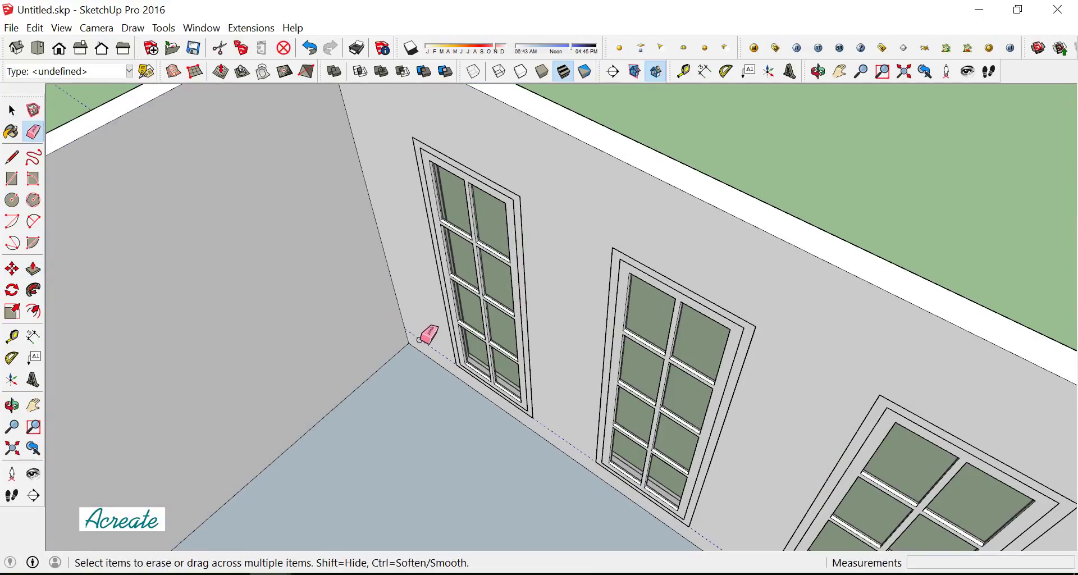
click(13, 110)
mouse_move(541, 240)
middle_down()
mouse_move(548, 279)
mouse_move(584, 277)
mouse_move(393, 247)
mouse_move(714, 326)
mouse_move(685, 298)
middle_up()
scroll(570, 257, up, 2)
scroll(570, 262, up, 2)
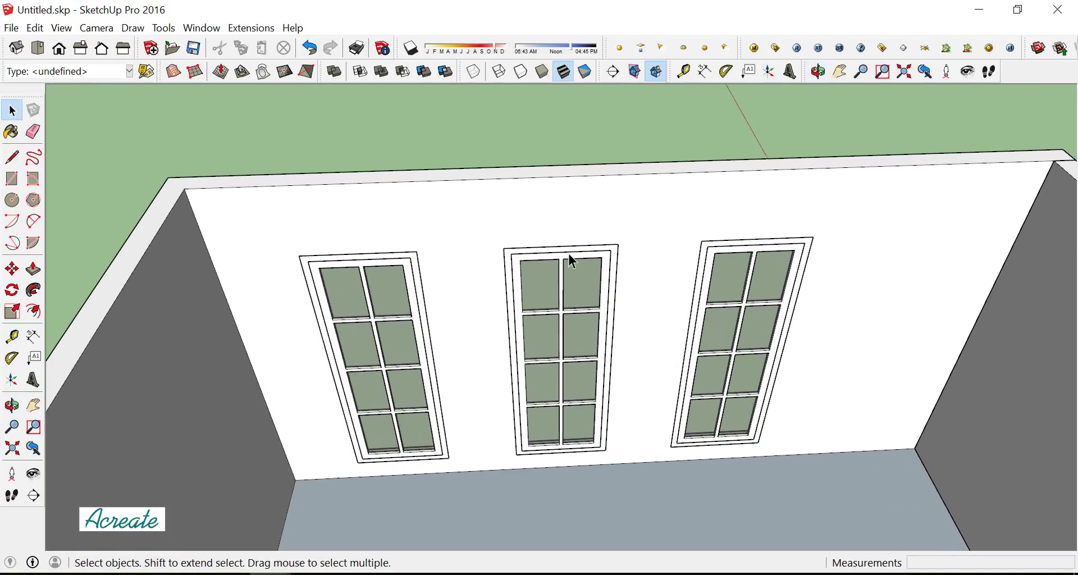
mouse_move(570, 262)
middle_down()
mouse_move(657, 332)
mouse_move(493, 336)
mouse_move(716, 385)
mouse_move(479, 397)
mouse_move(483, 328)
middle_up()
Flip each of the three window groups along their red axis
scroll(480, 328, up, 3)
scroll(462, 309, up, 2)
click(462, 309)
right_click(462, 310)
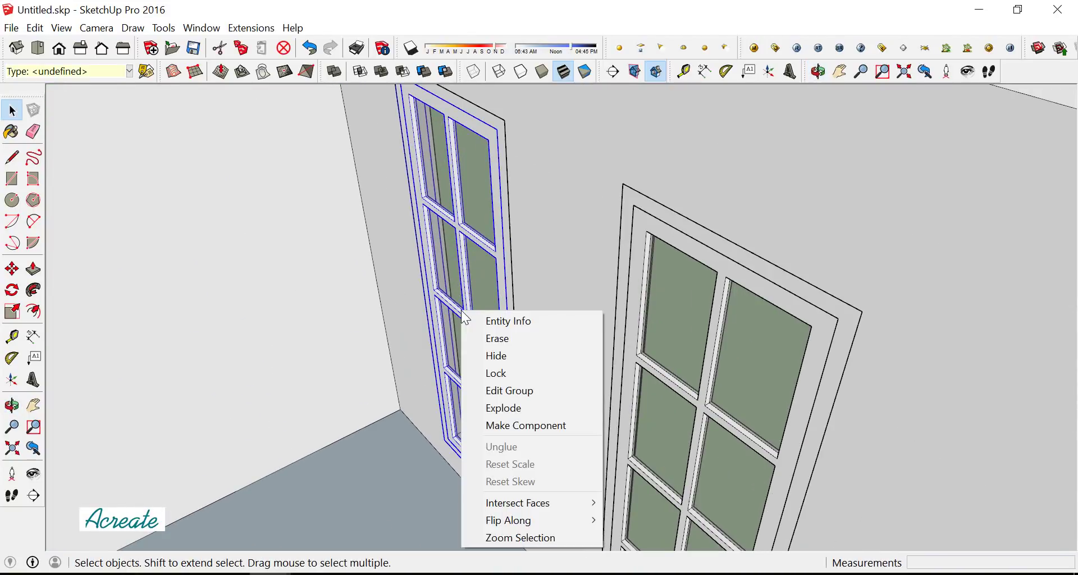
mouse_move(530, 521)
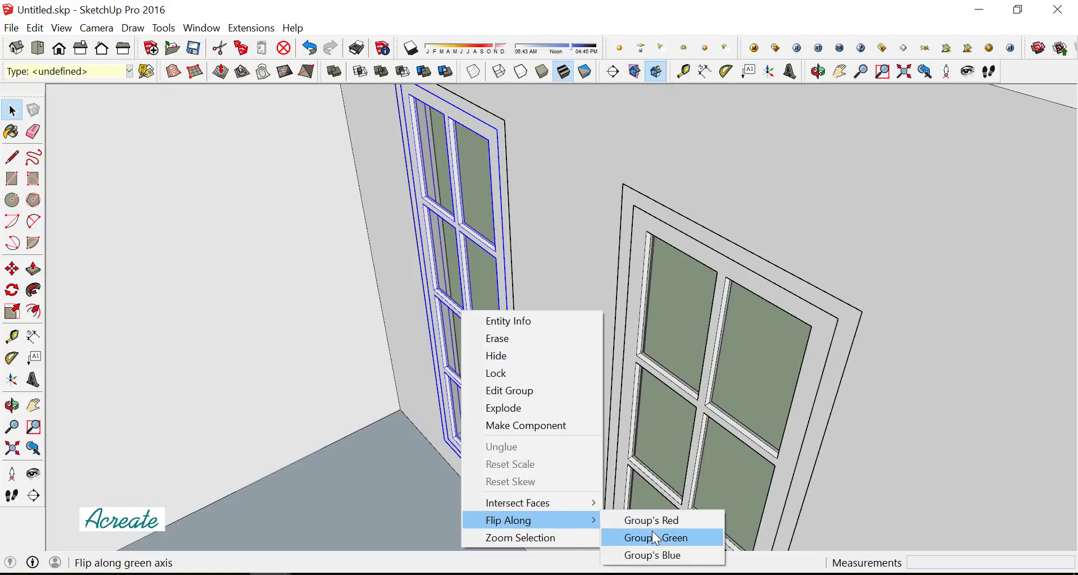
click(658, 521)
right_click(684, 394)
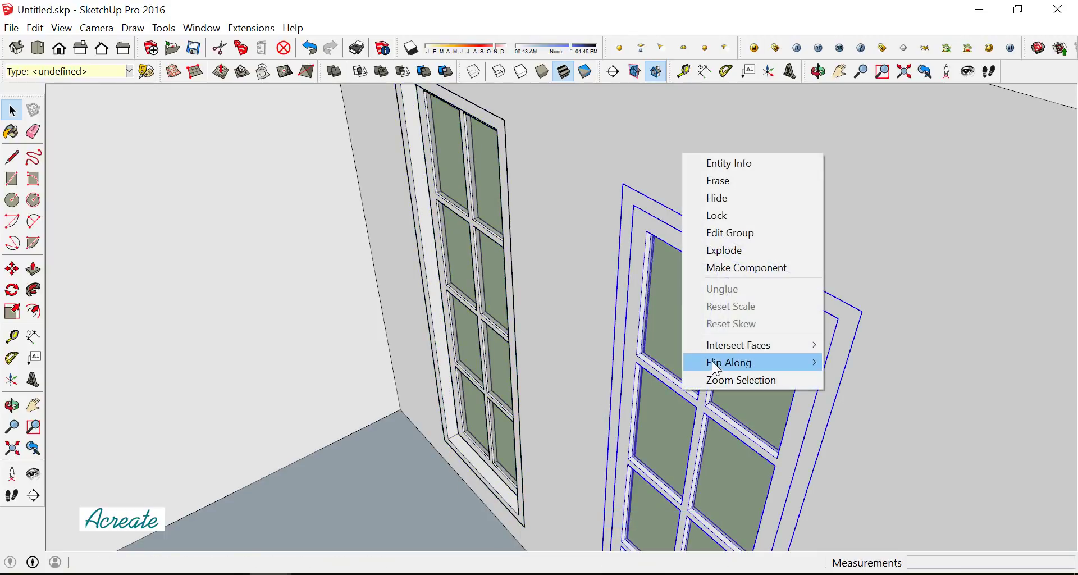
click(863, 366)
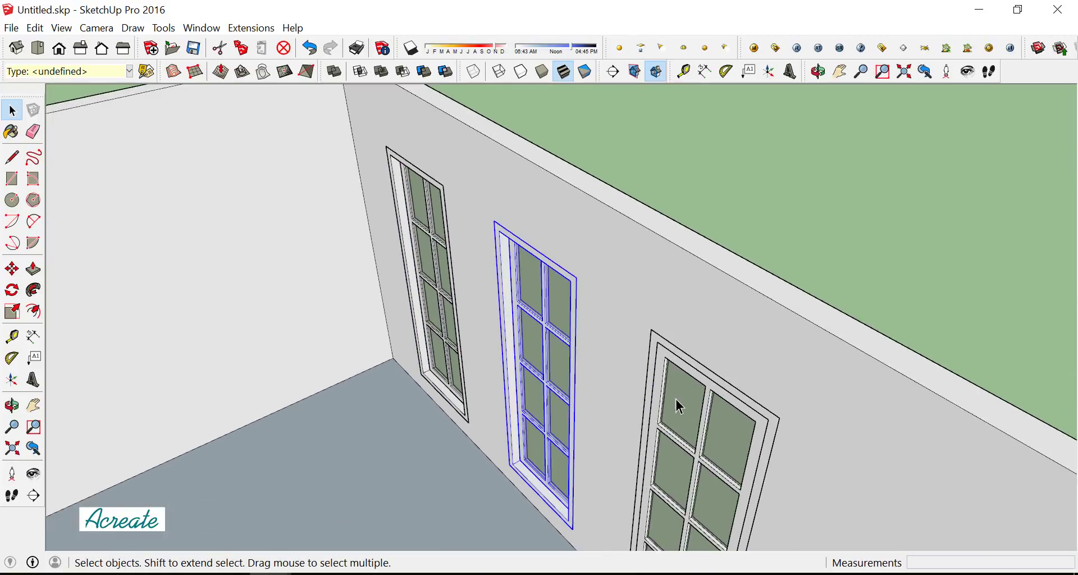
click(676, 400)
right_click(676, 399)
click(847, 371)
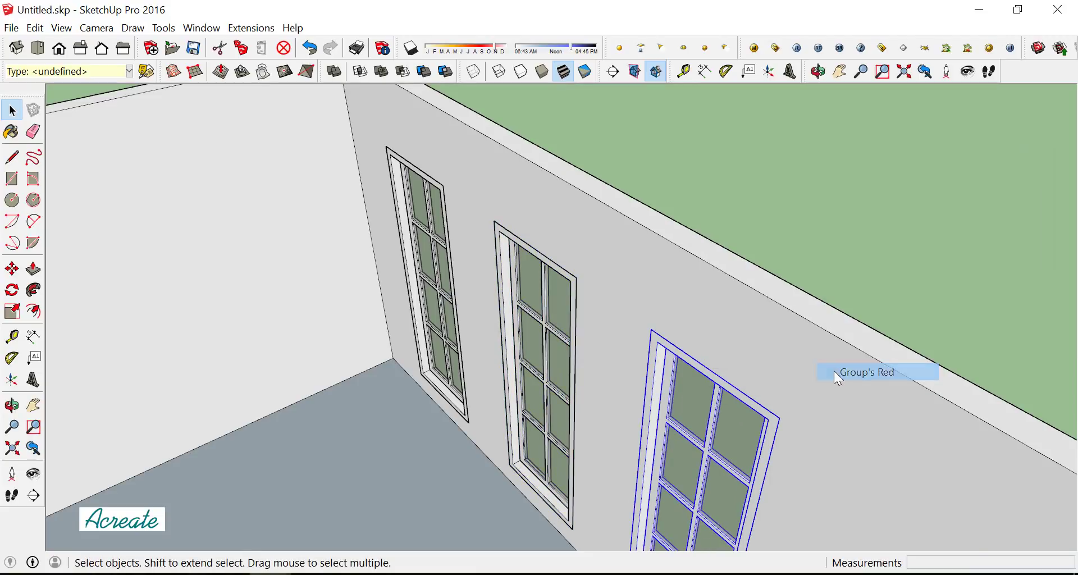
Move the selected outer windows 2 cm along the wall
middle_drag(833, 370, 426, 376)
shift+click(424, 376)
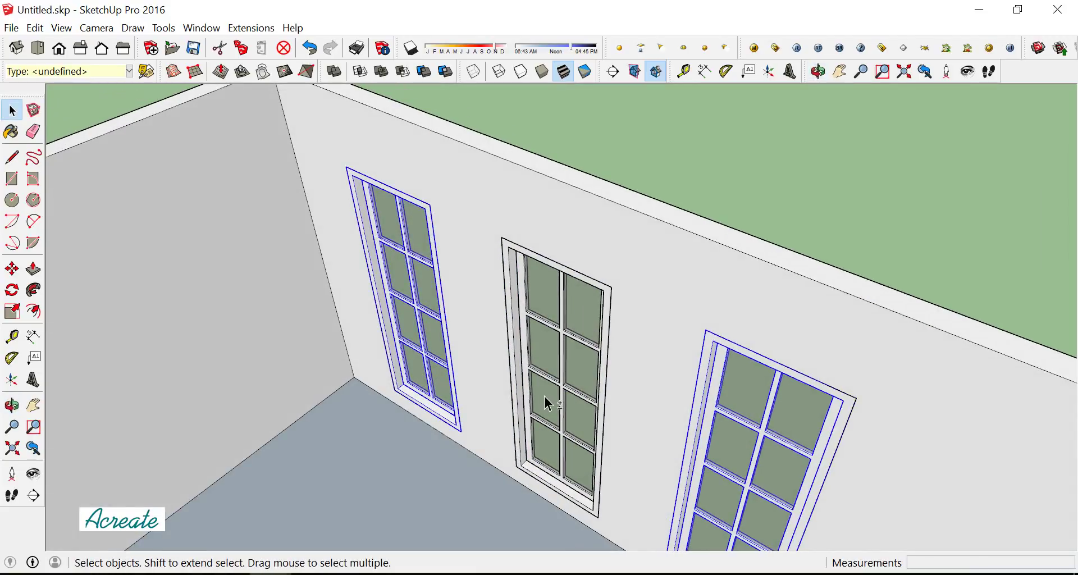
shift+click(548, 405)
scroll(370, 401, up, 3)
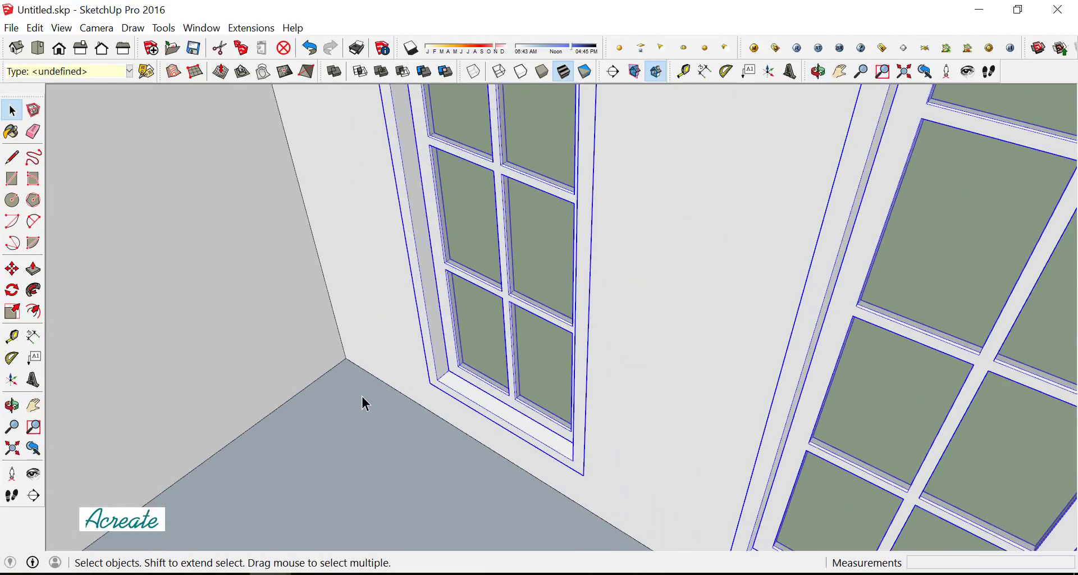
click(12, 271)
click(193, 467)
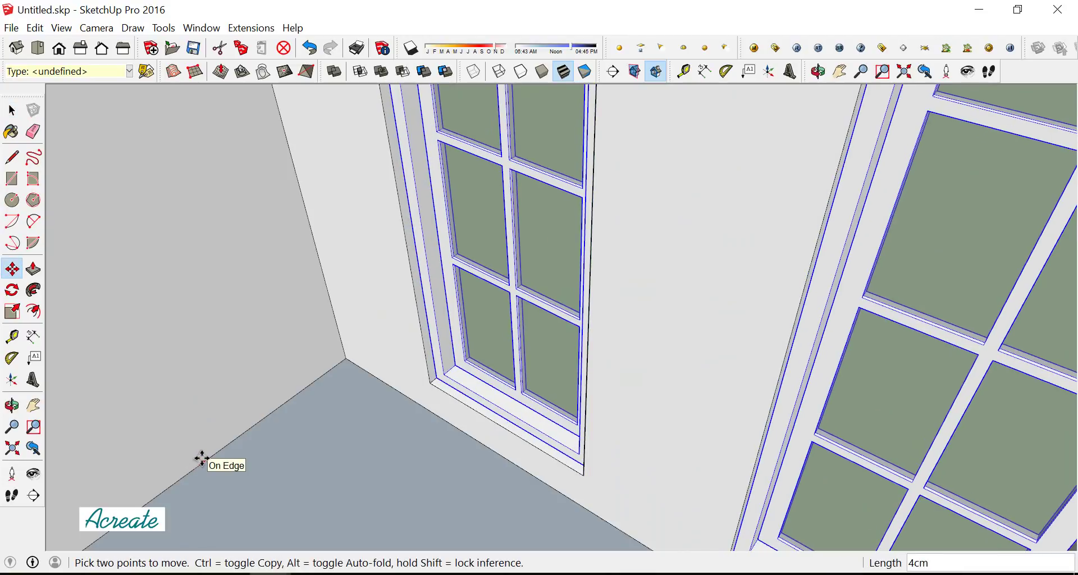
click(201, 458)
click(11, 111)
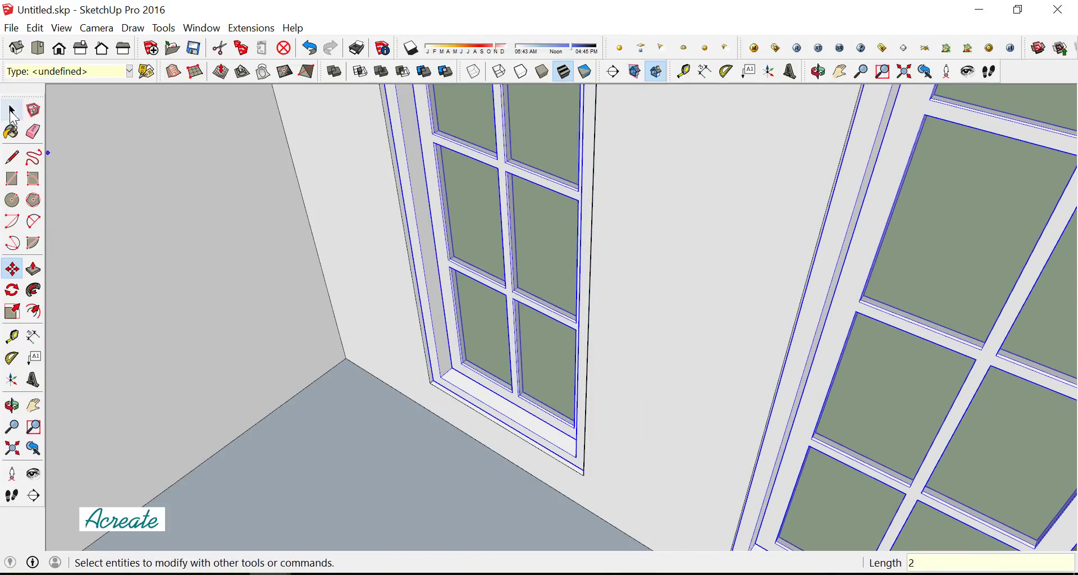
scroll(462, 408, up, 2)
click(462, 407)
scroll(462, 408, up, 2)
scroll(388, 362, down, 5)
Turn the floor face and its edges into a group
middle_drag(820, 418, 683, 416)
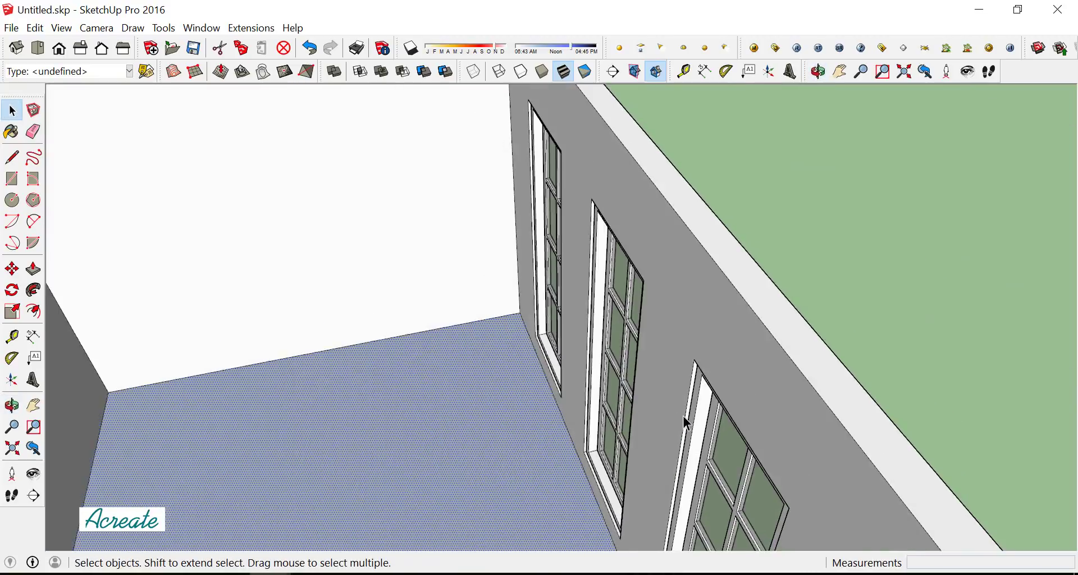
scroll(683, 415, down, 5)
mouse_move(617, 421)
middle_down()
mouse_move(505, 433)
mouse_move(621, 462)
middle_up()
scroll(530, 406, down, 2)
scroll(561, 413, up, 4)
scroll(561, 413, up, 1)
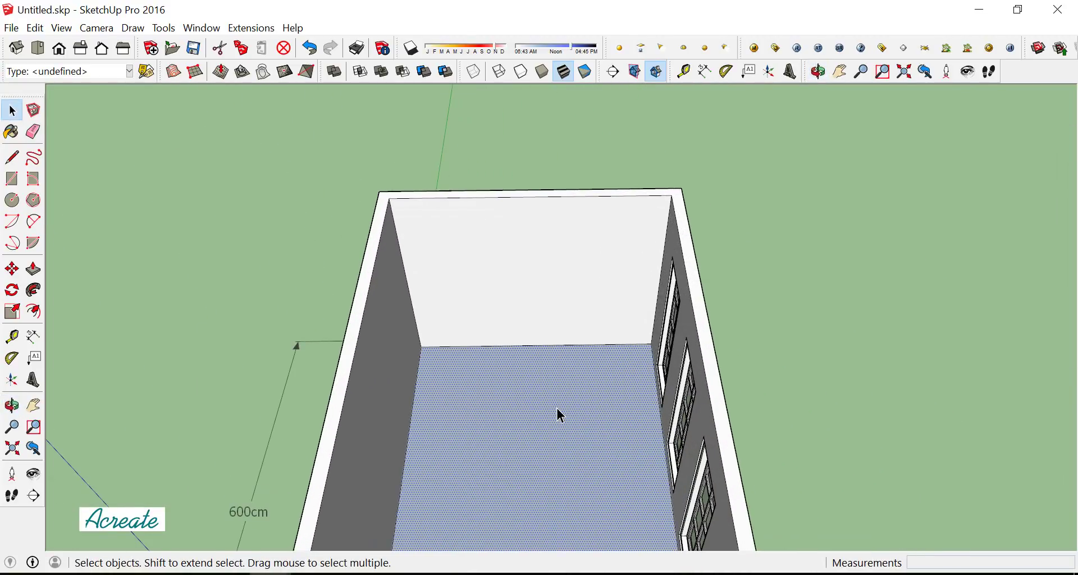
scroll(548, 413, up, 2)
double_click(541, 413)
right_click(542, 413)
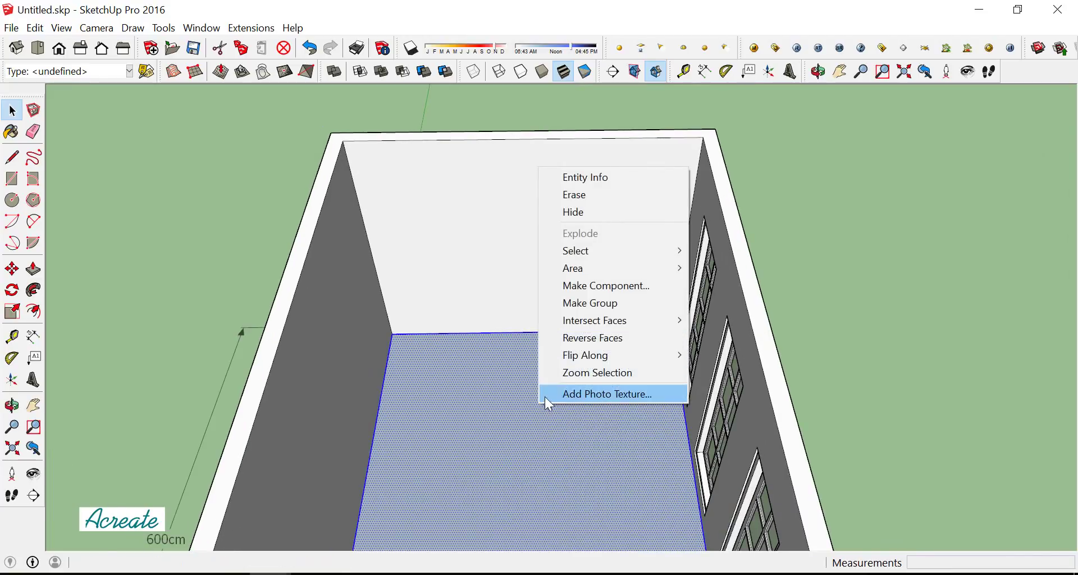
click(599, 303)
Group the front wall together with its door
scroll(594, 348, down, 3)
middle_drag(559, 443, 428, 409)
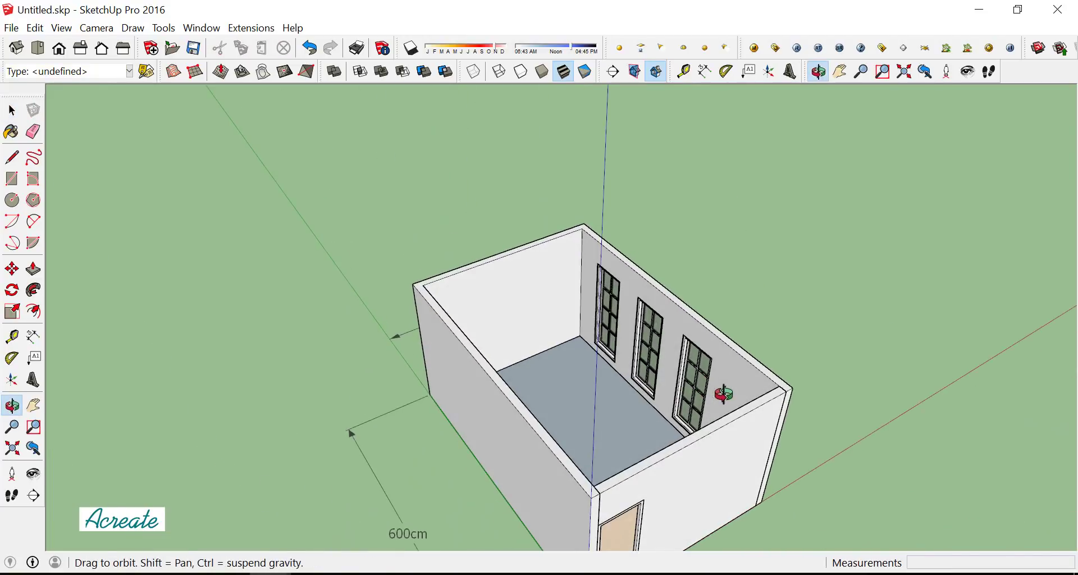
scroll(413, 331, up, 1)
click(34, 132)
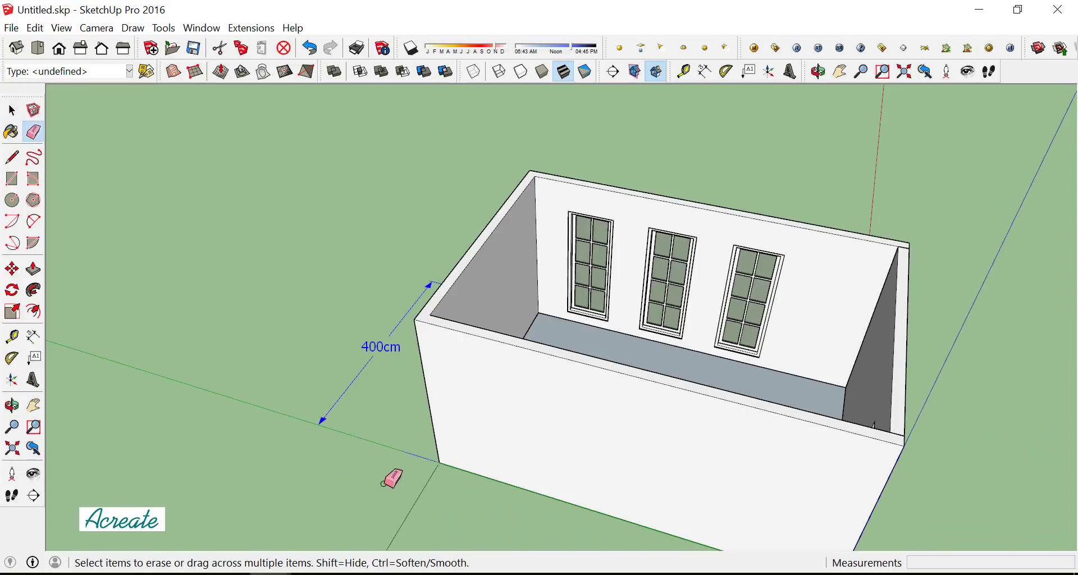
scroll(337, 409, down, 2)
mouse_move(337, 409)
middle_down()
mouse_move(372, 392)
mouse_move(478, 469)
mouse_move(524, 440)
mouse_move(639, 325)
middle_up()
scroll(544, 339, up, 3)
mouse_move(544, 339)
middle_down()
mouse_move(693, 267)
mouse_move(543, 327)
mouse_move(315, 325)
middle_up()
mouse_move(393, 337)
middle_down()
mouse_move(587, 375)
mouse_move(520, 436)
mouse_move(534, 380)
mouse_move(534, 418)
middle_up()
scroll(593, 390, up, 3)
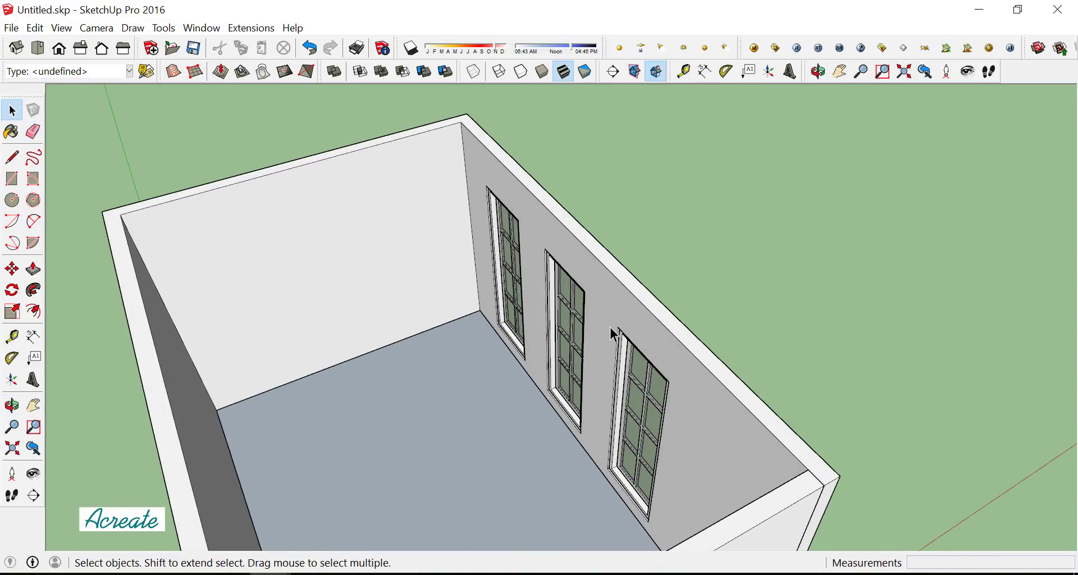
scroll(606, 395, down, 3)
middle_drag(606, 396, 362, 414)
scroll(373, 416, up, 3)
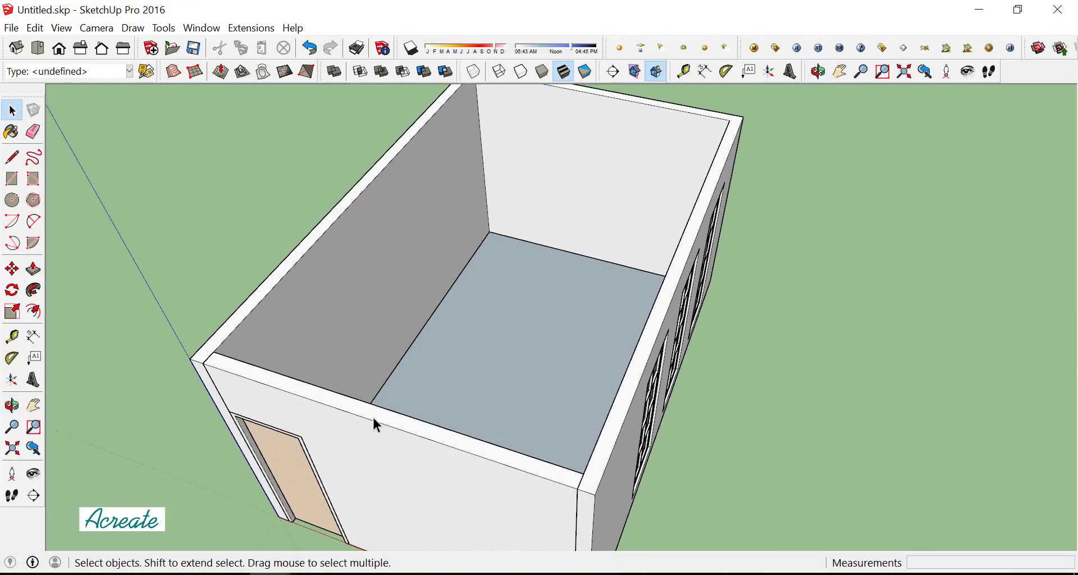
click(299, 456)
shift+click(319, 450)
right_click(319, 450)
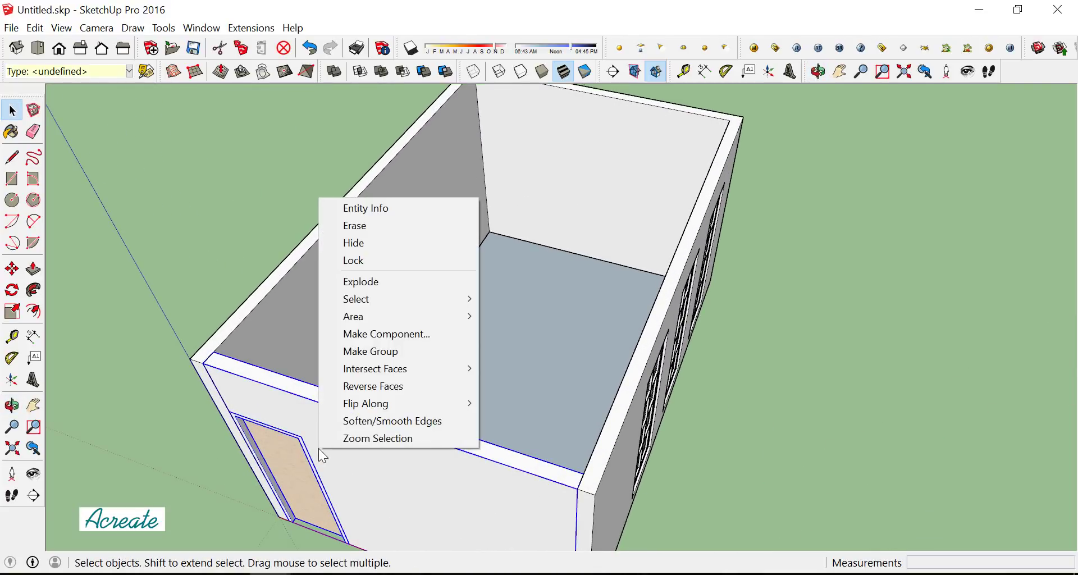
click(385, 353)
Hide the front wall-and-door group and zoom into the open room
scroll(695, 397, down, 3)
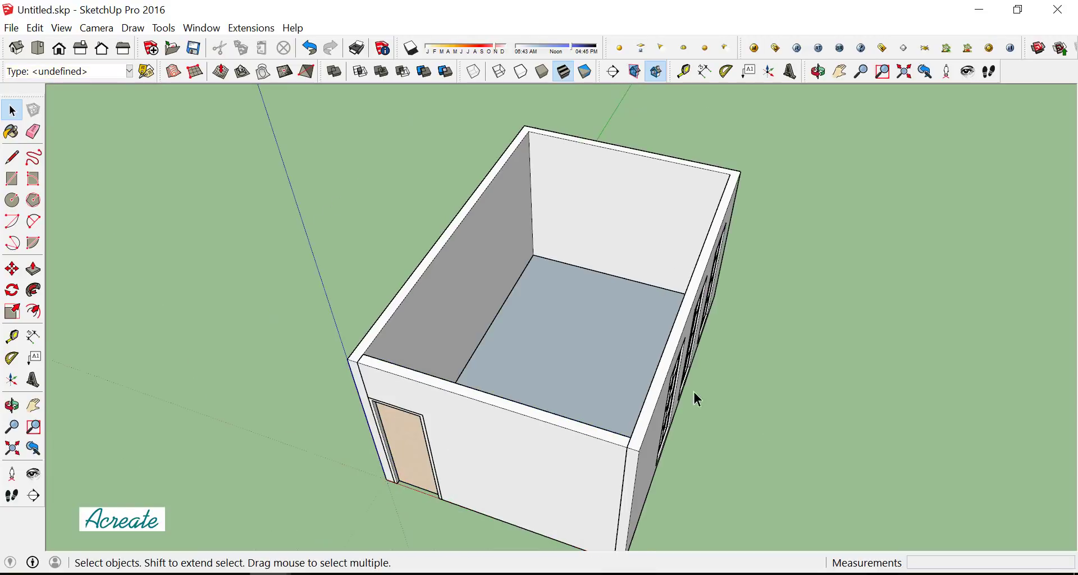
middle_drag(695, 397, 606, 404)
right_click(527, 412)
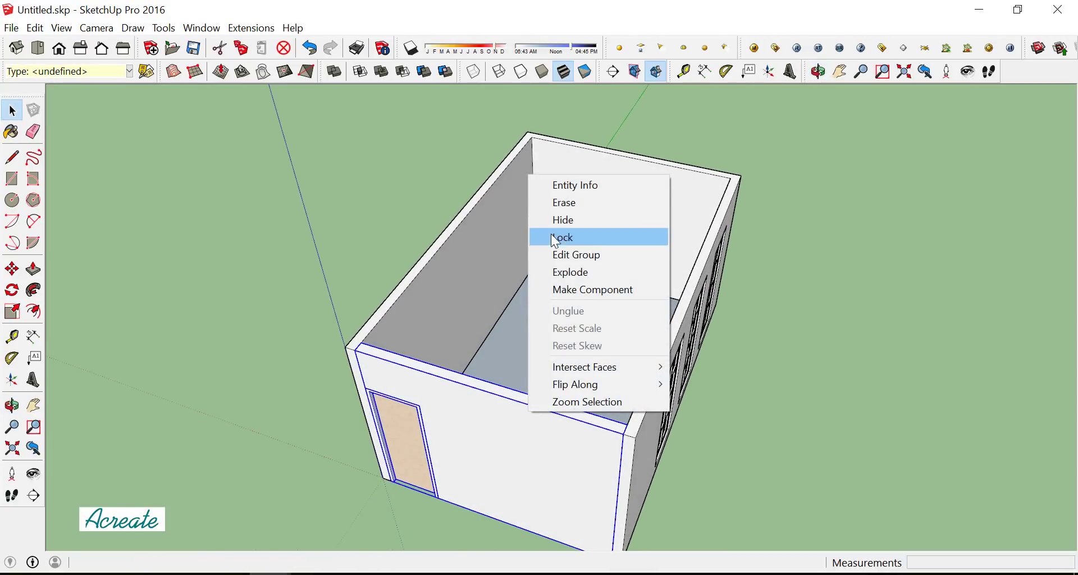
click(563, 220)
mouse_move(561, 233)
middle_down()
mouse_move(572, 370)
mouse_move(592, 311)
middle_up()
scroll(561, 292, up, 2)
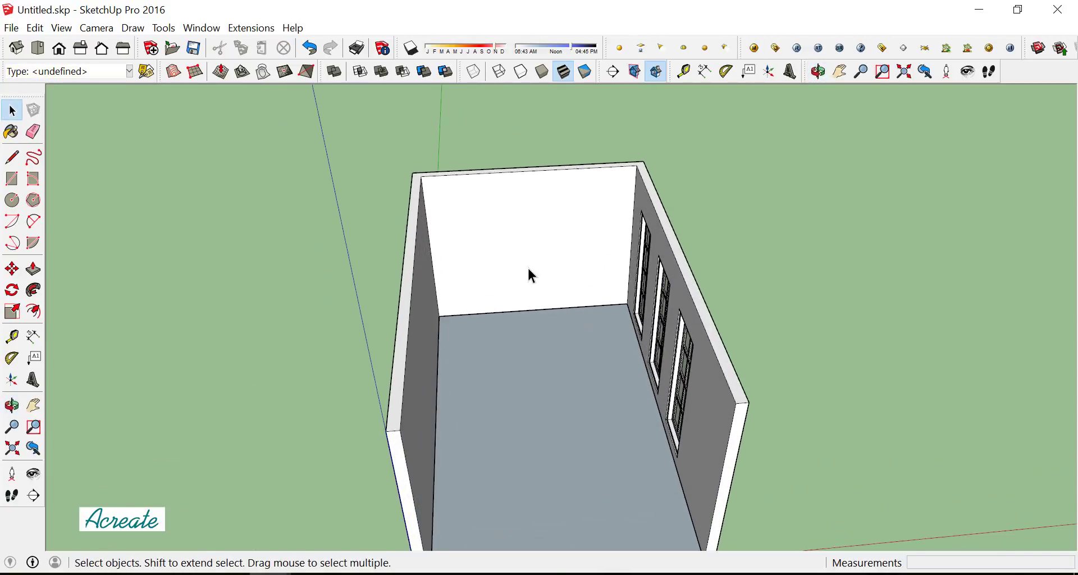
scroll(526, 268, up, 2)
scroll(517, 236, up, 2)
scroll(511, 211, up, 2)
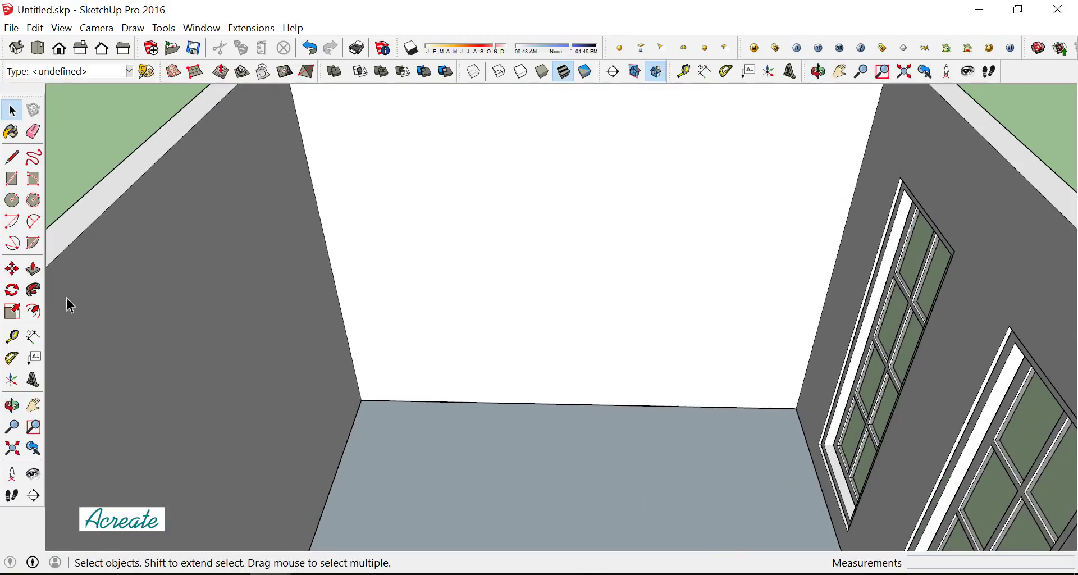
Place Tape Measure guides on the back wall at 65 cm, 200 cm and 20 cm offsets
click(12, 336)
middle_drag(457, 335, 809, 305)
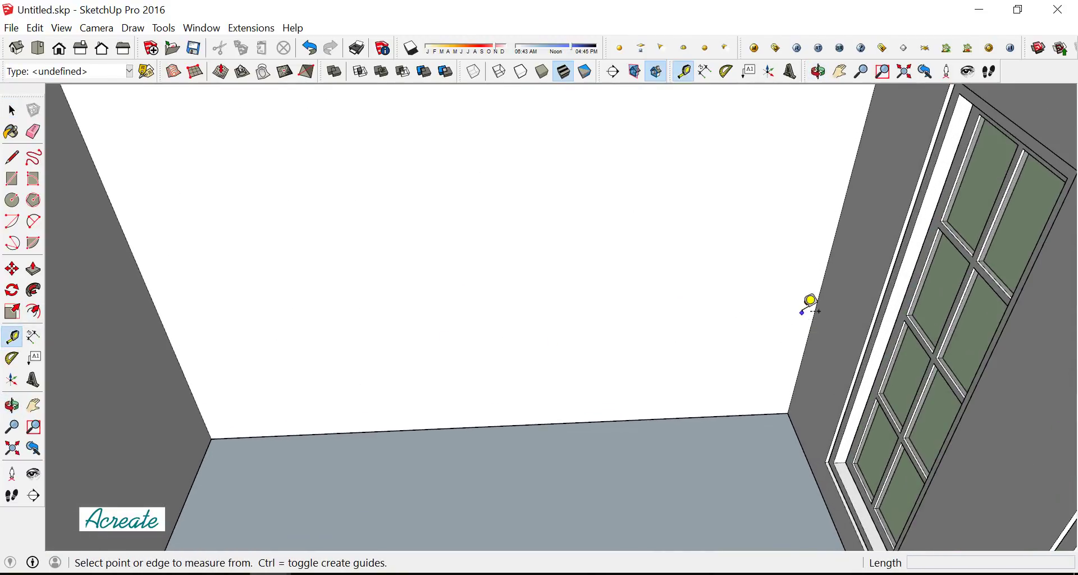
click(815, 307)
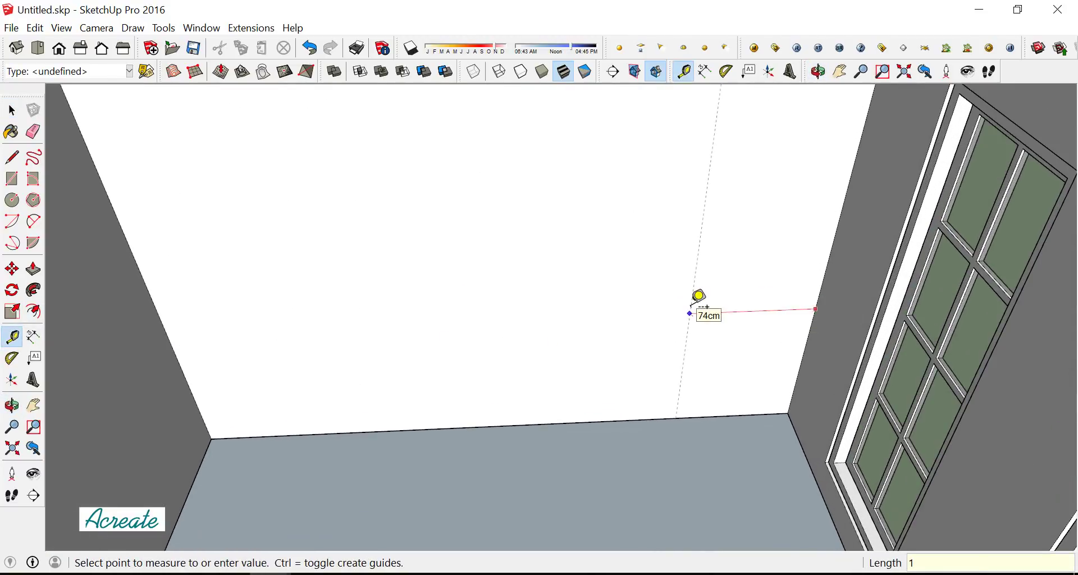
click(589, 421)
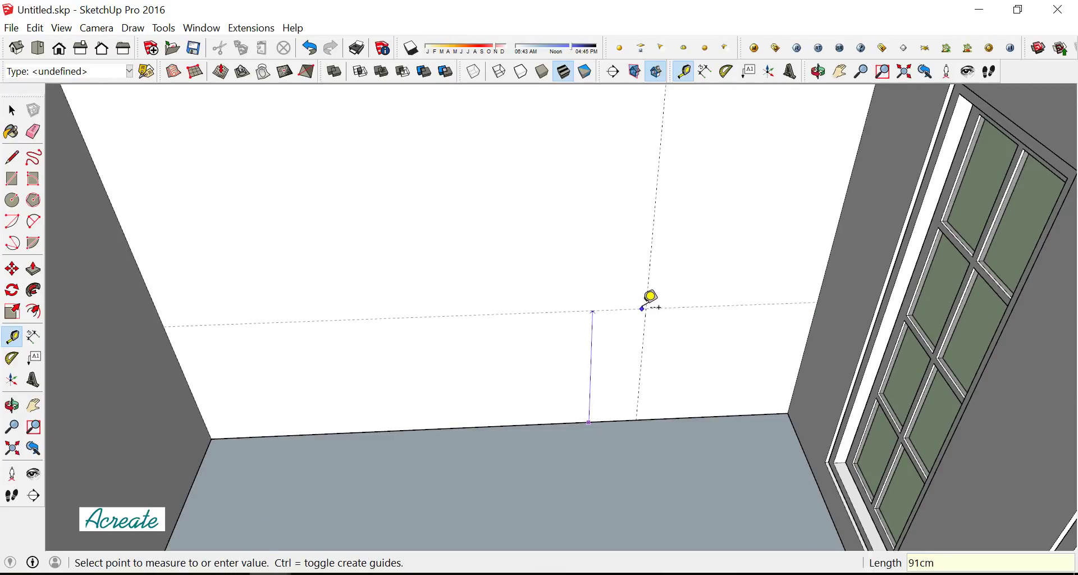
key(Return)
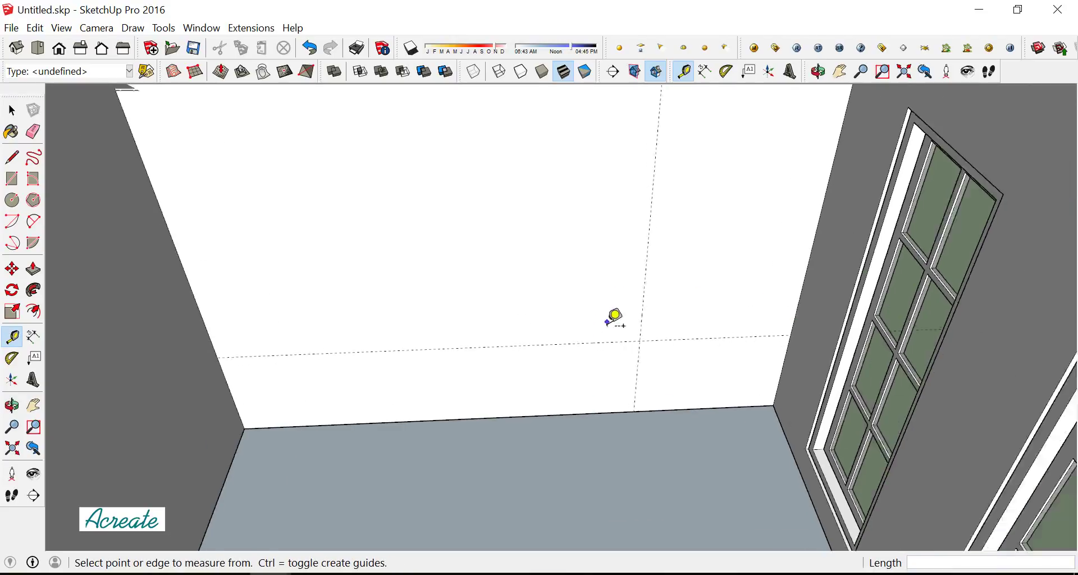
mouse_move(606, 323)
middle_down()
mouse_move(581, 311)
mouse_move(586, 388)
mouse_move(595, 353)
middle_up()
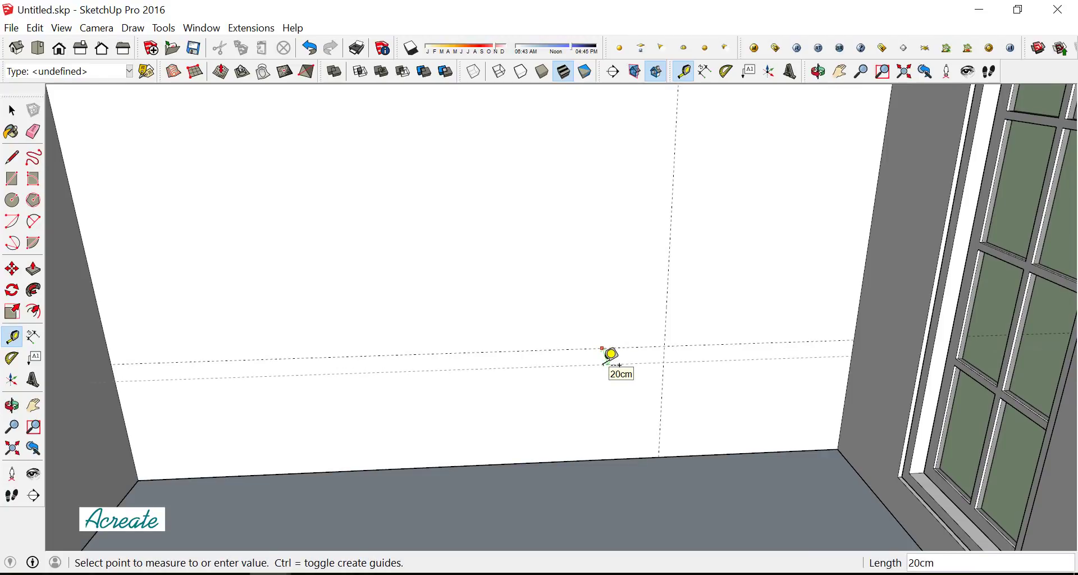
text(45)
mouse_move(618, 364)
middle_down()
mouse_move(618, 296)
mouse_move(618, 330)
mouse_move(608, 290)
middle_up()
click(641, 345)
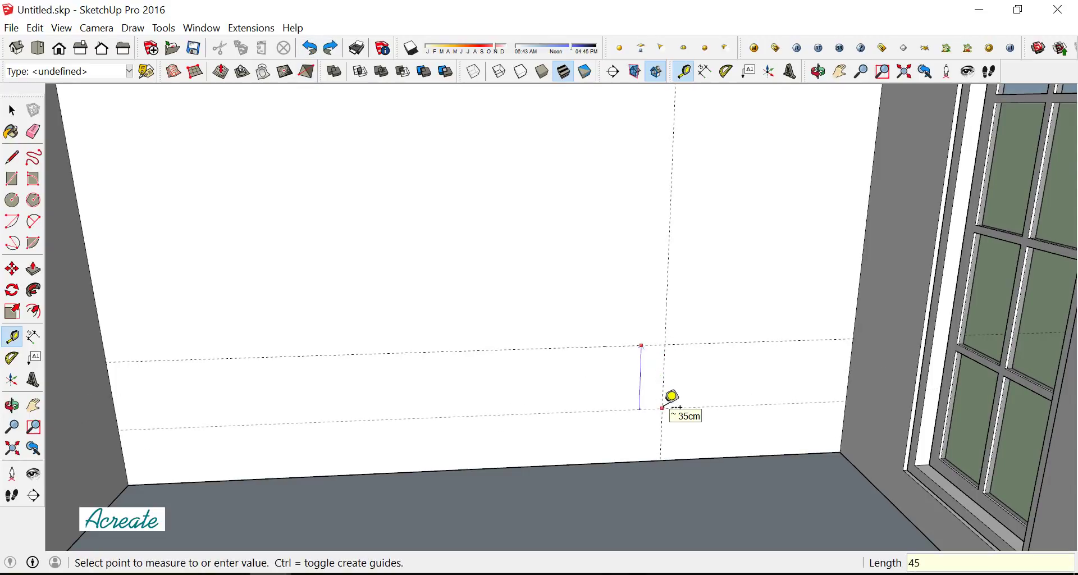
click(666, 312)
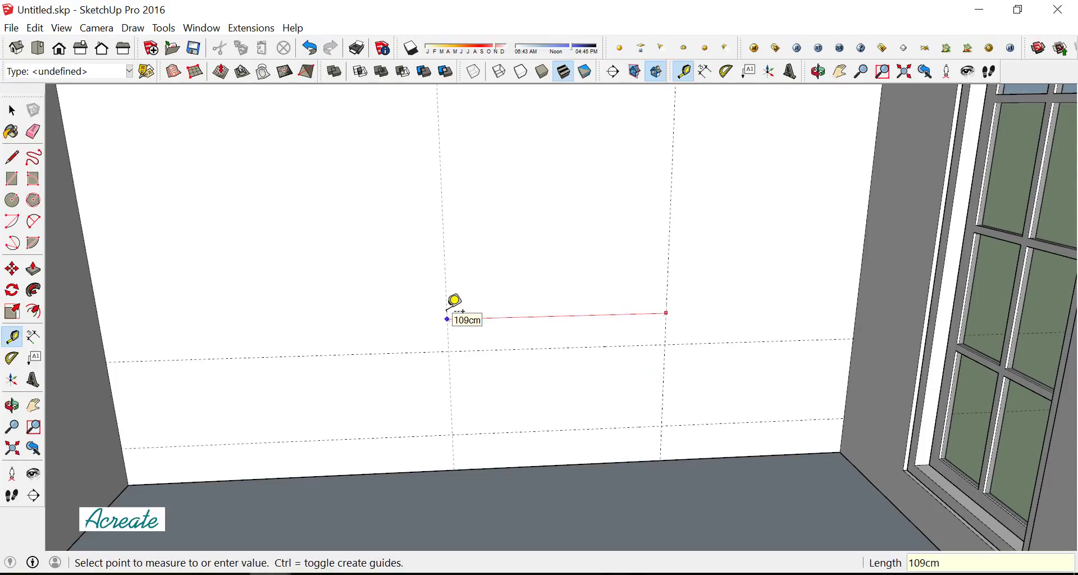
text(00)
key(Return)
mouse_move(454, 303)
middle_down()
mouse_move(539, 372)
mouse_move(508, 329)
mouse_move(505, 375)
mouse_move(561, 366)
mouse_move(585, 378)
mouse_move(536, 380)
middle_up()
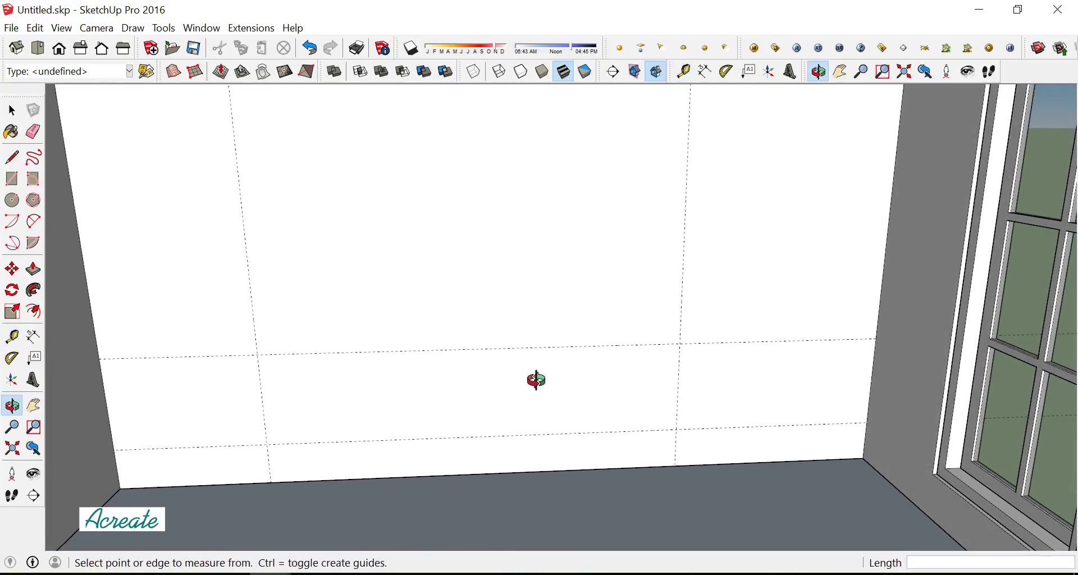
click(255, 330)
text(20)
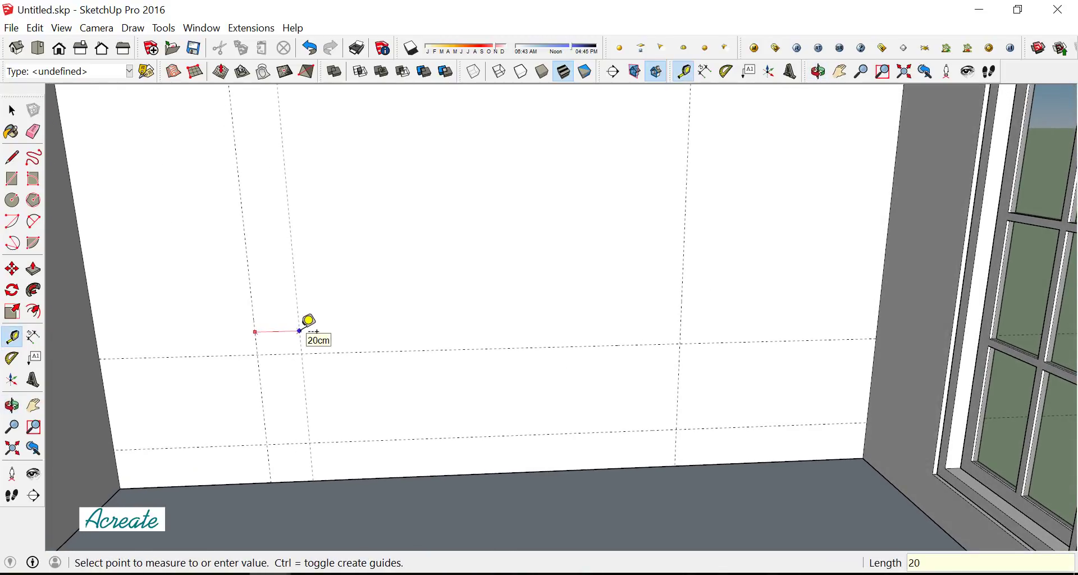
click(308, 321)
mouse_move(308, 321)
middle_down()
mouse_move(474, 329)
mouse_move(440, 361)
mouse_move(443, 351)
middle_up()
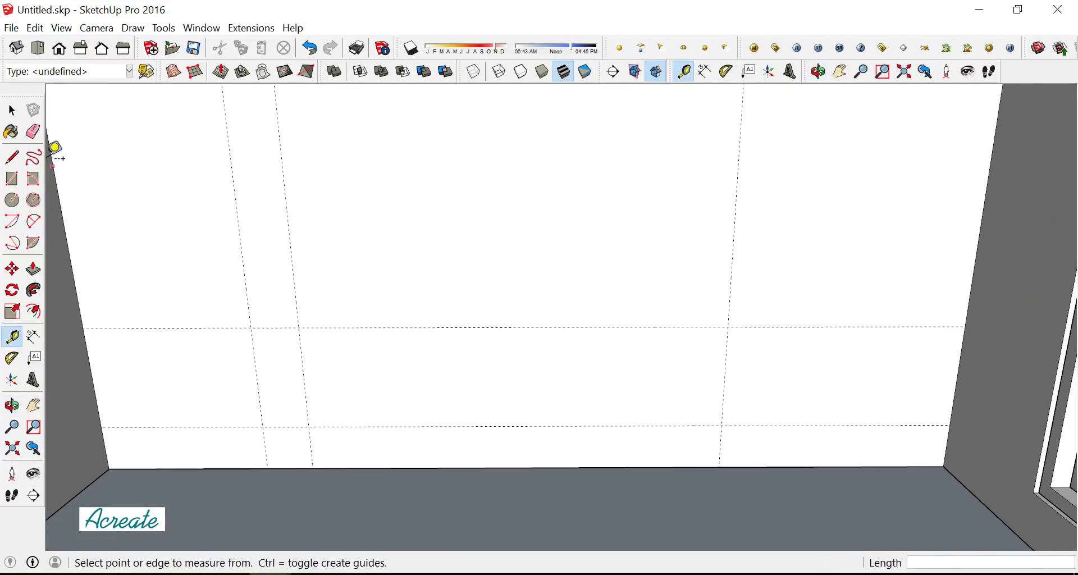
Draw the 180 cm by 45 cm rectangle between guides and erase the leftover guides
click(33, 131)
middle_drag(246, 281, 296, 320)
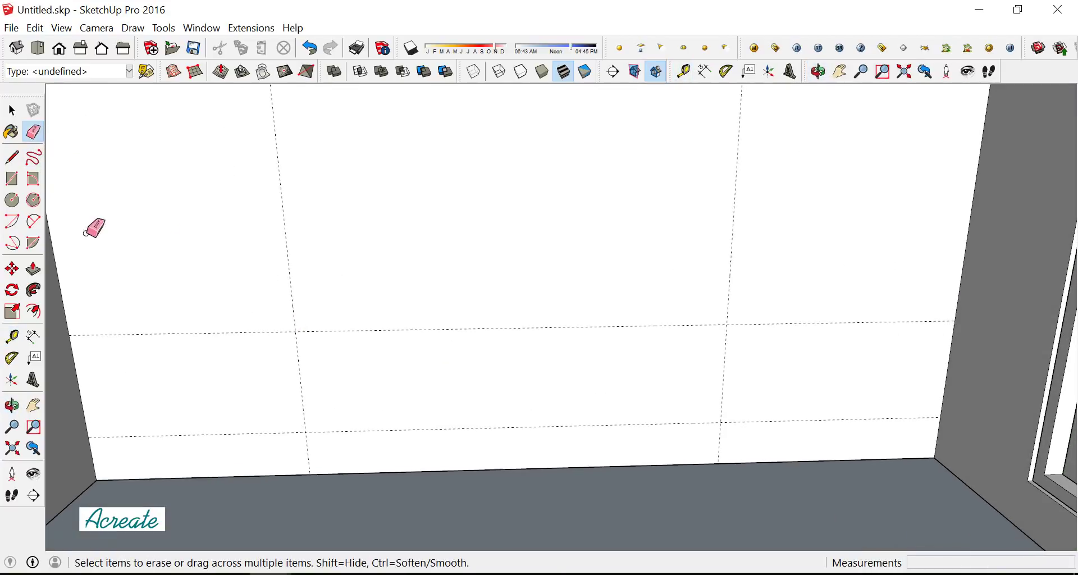
click(295, 331)
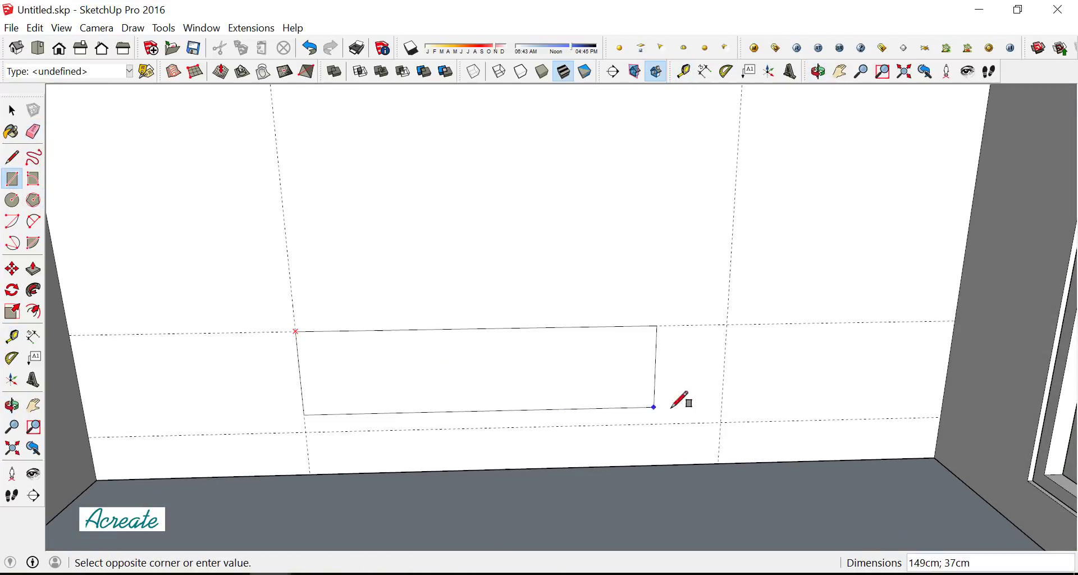
click(42, 138)
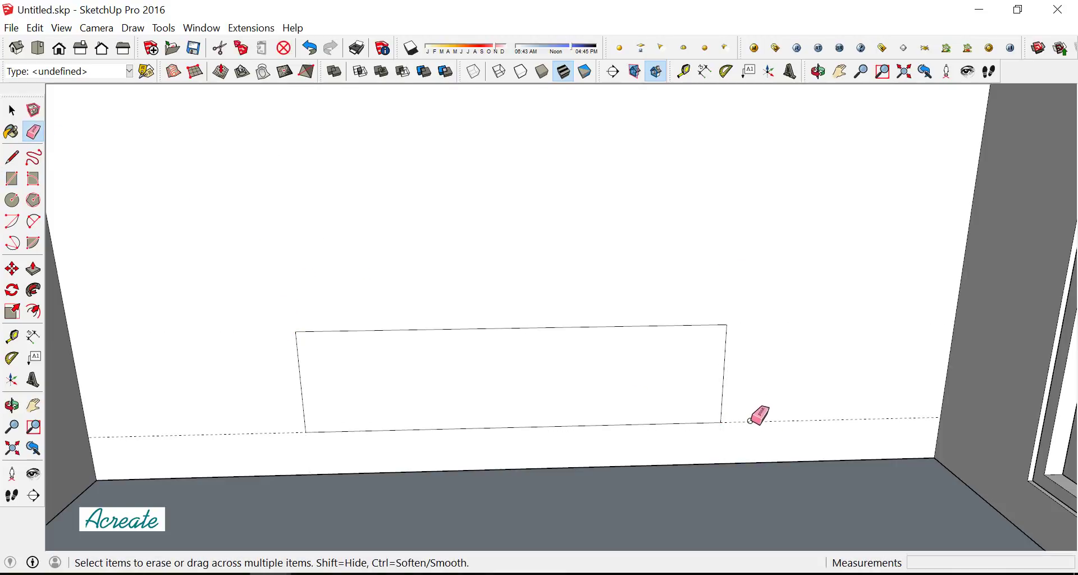
click(750, 420)
middle_drag(643, 396, 608, 378)
Make the rectangle a group and open it for editing
click(11, 110)
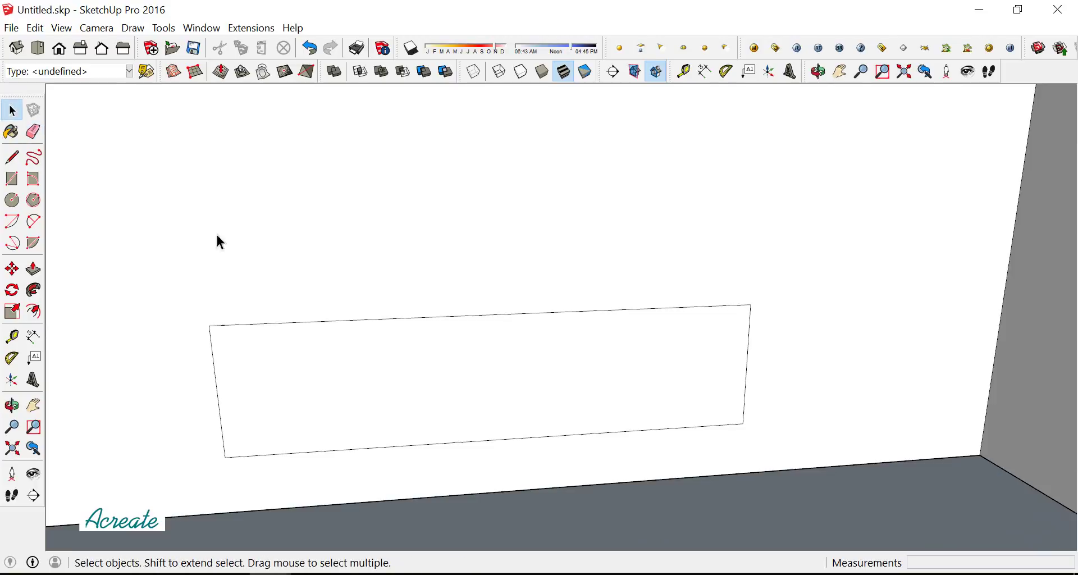
double_click(401, 372)
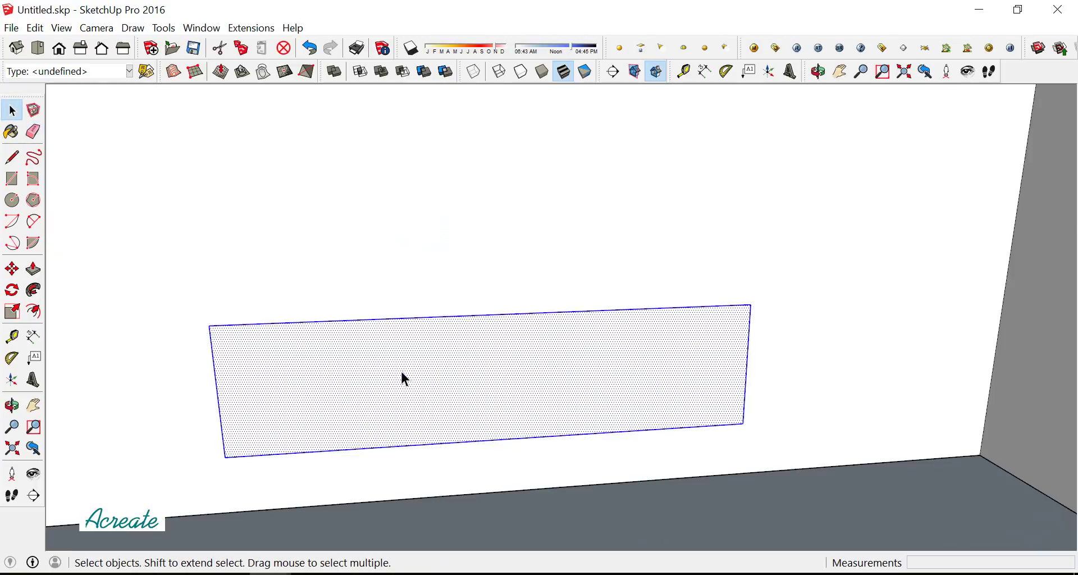
right_click(401, 371)
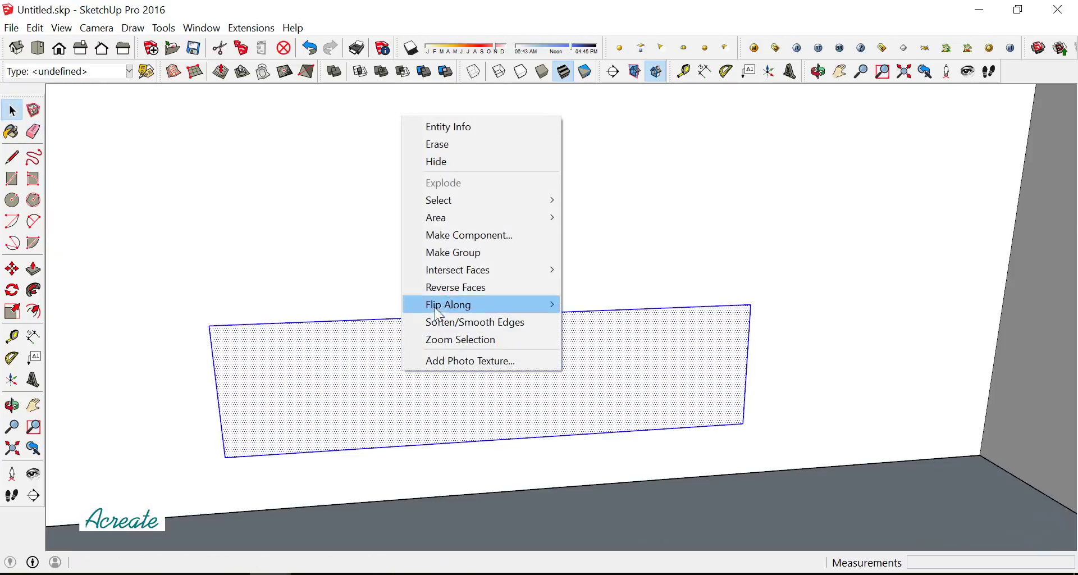
click(463, 252)
middle_drag(516, 340, 553, 348)
double_click(558, 356)
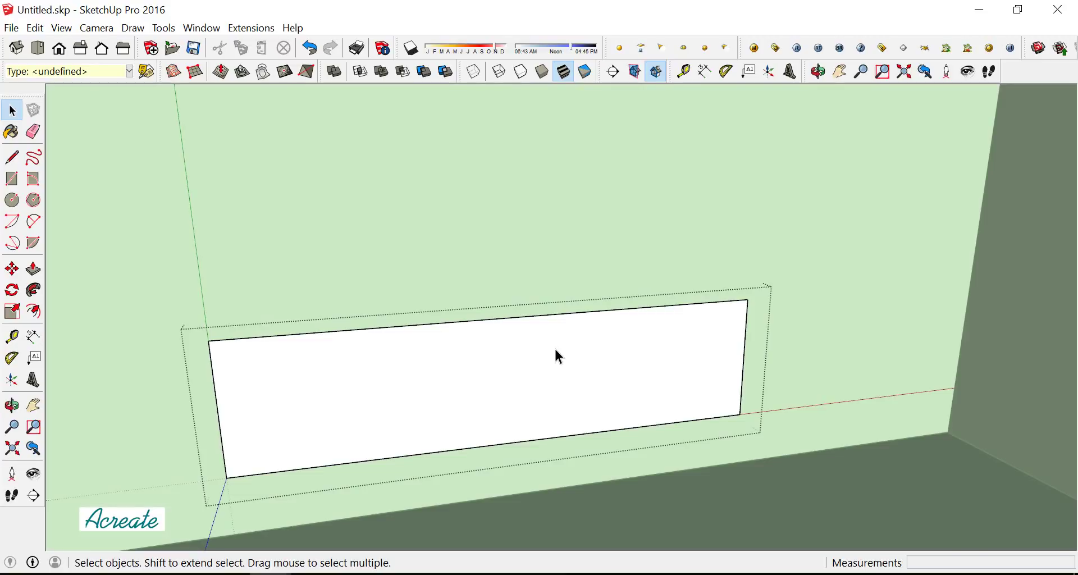
Place guides inset from the panel's top, left and right edges, 10 cm from the right
click(558, 356)
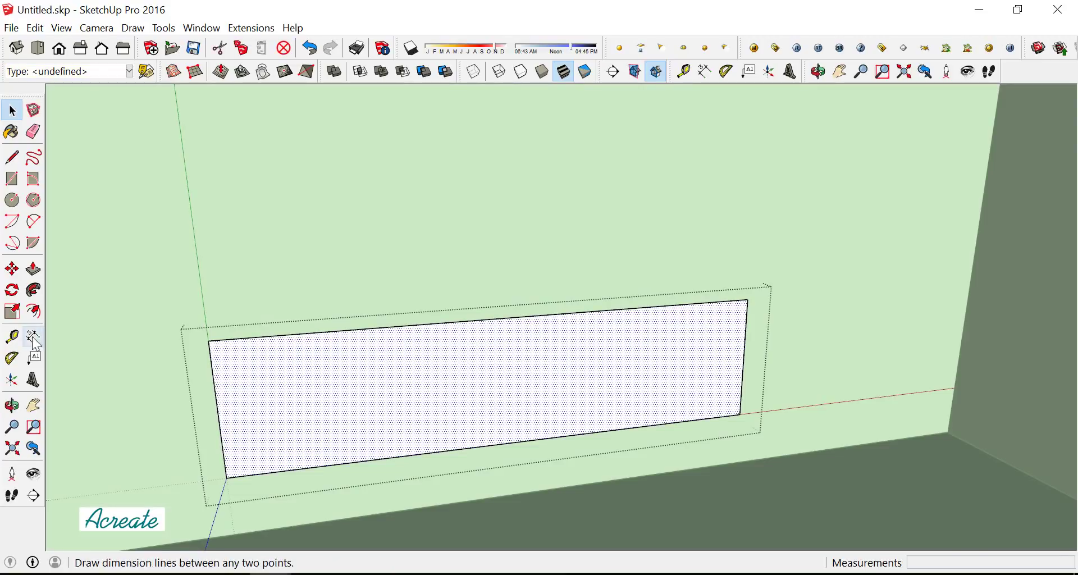
click(12, 336)
click(424, 324)
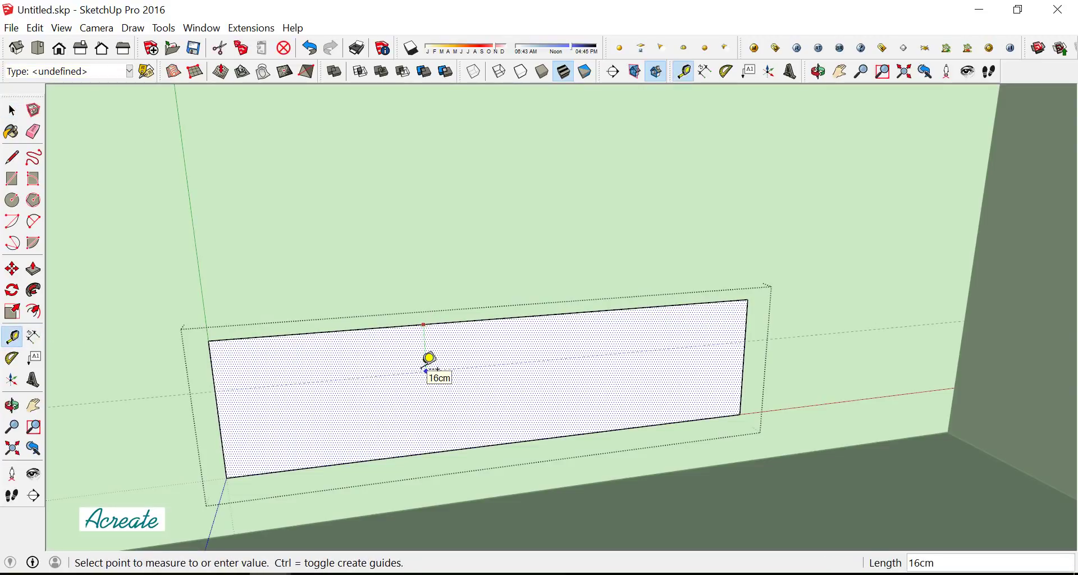
mouse_move(430, 359)
middle_down()
mouse_move(445, 344)
mouse_move(445, 404)
middle_up()
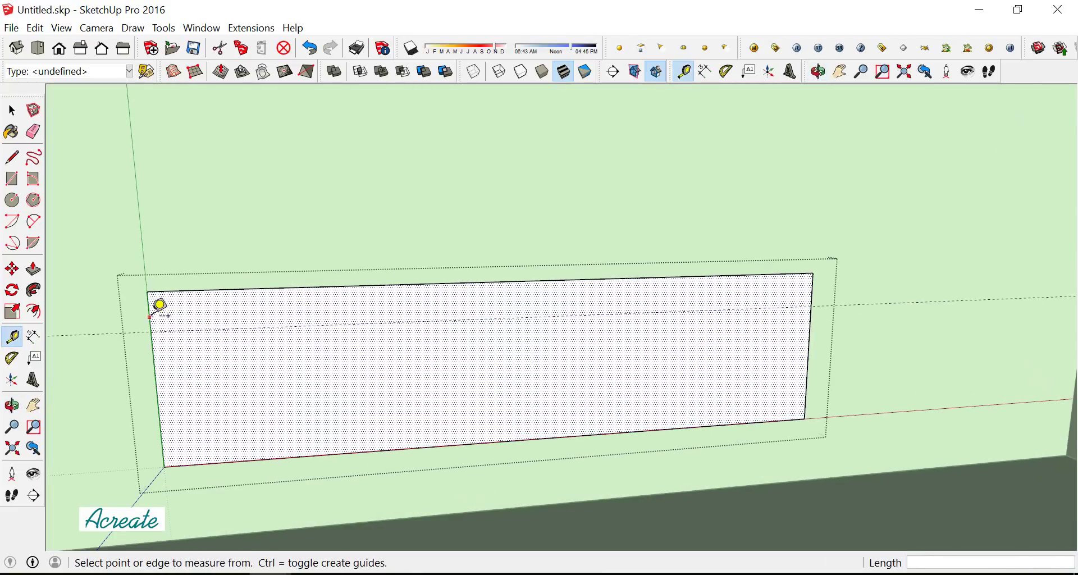
click(149, 317)
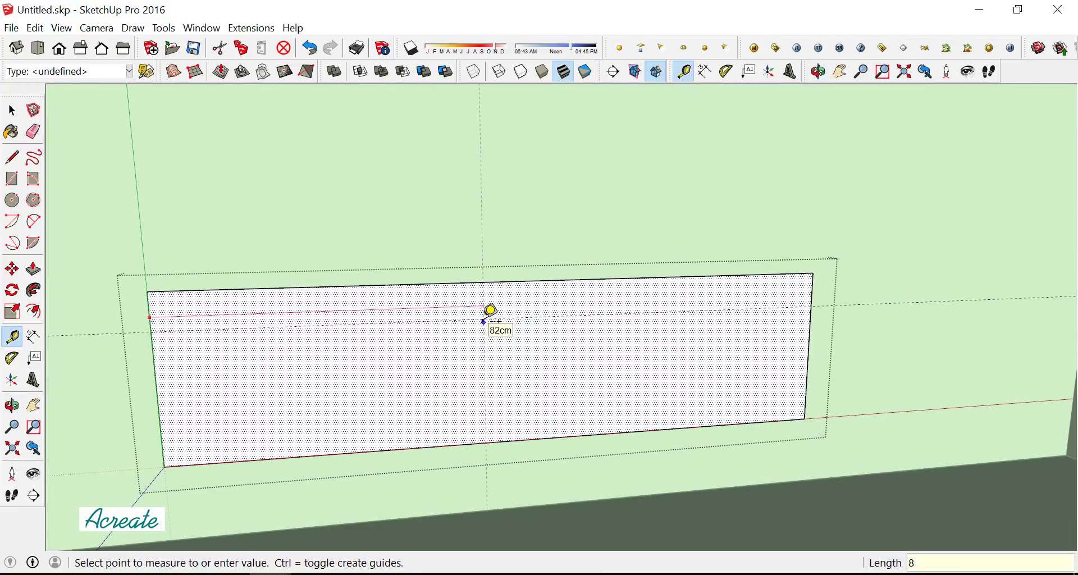
click(490, 310)
mouse_move(489, 310)
middle_down()
mouse_move(567, 308)
mouse_move(495, 347)
mouse_move(511, 348)
middle_up()
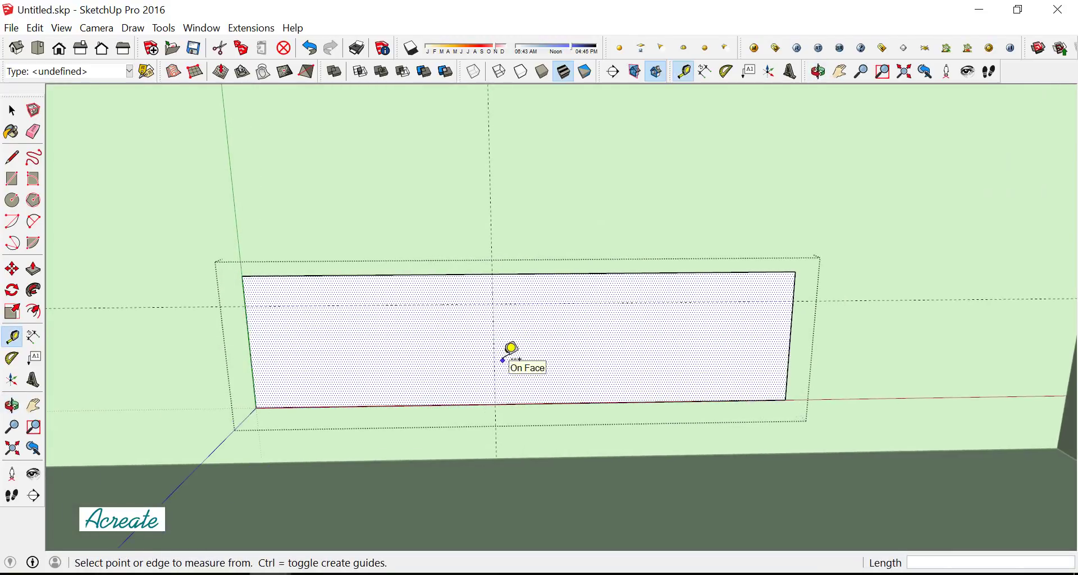
scroll(511, 348, up, 2)
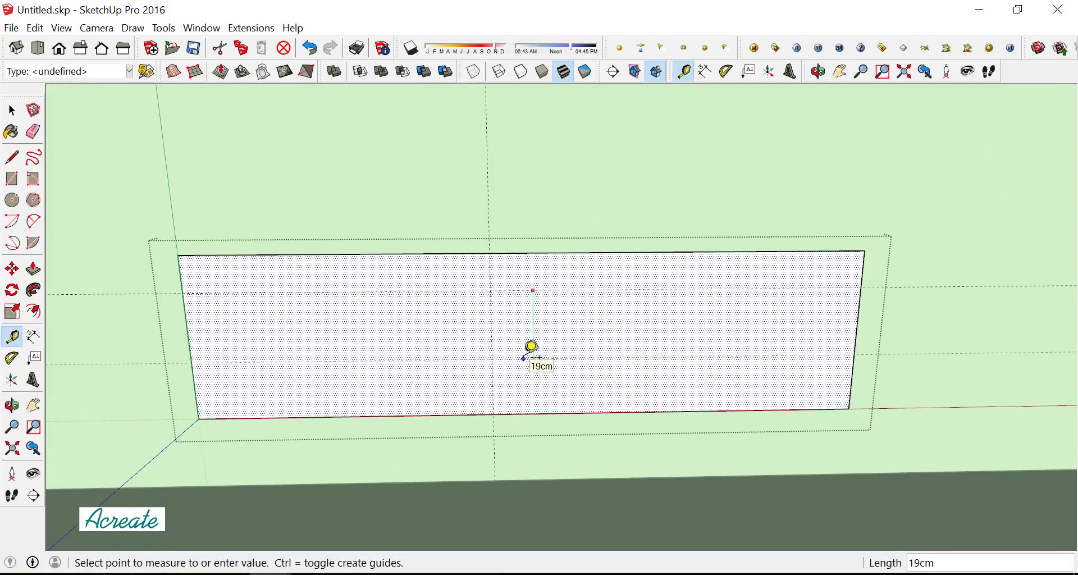
click(857, 315)
text(10)
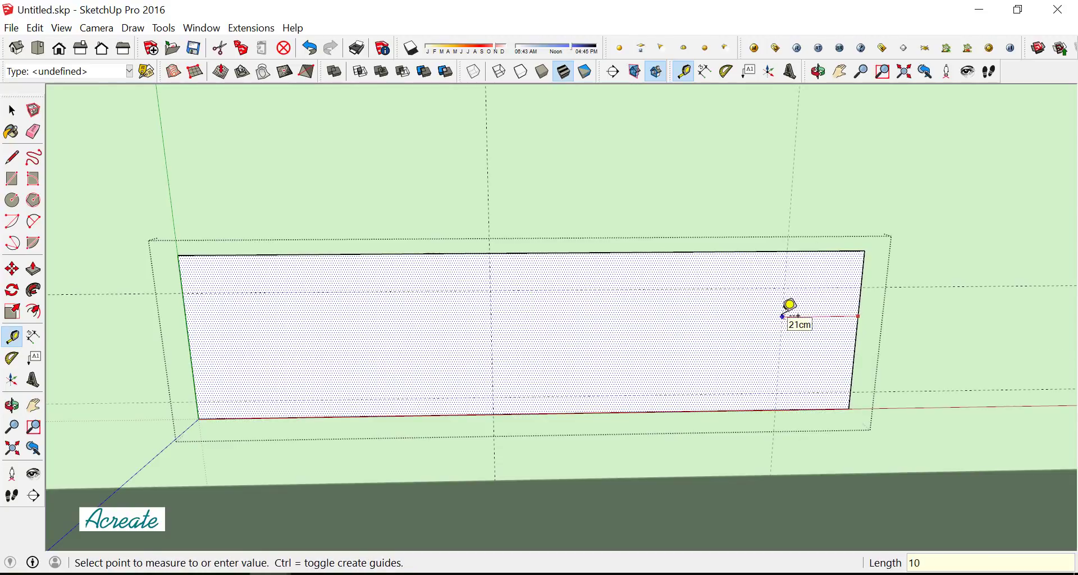
key(Return)
scroll(723, 294, down, 1)
scroll(649, 344, down, 1)
scroll(649, 348, up, 1)
scroll(655, 341, up, 1)
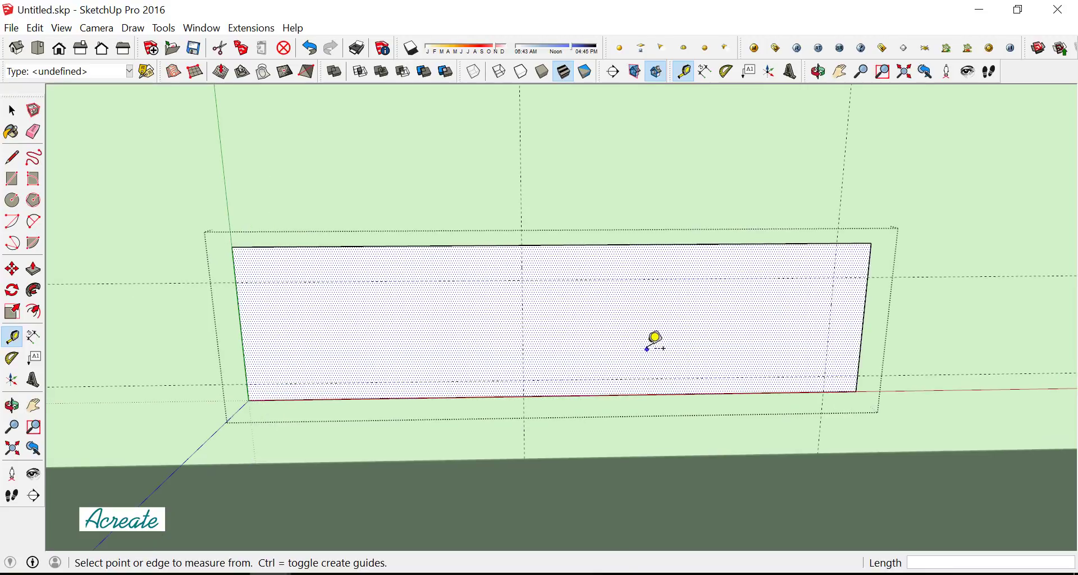
scroll(664, 351, up, 1)
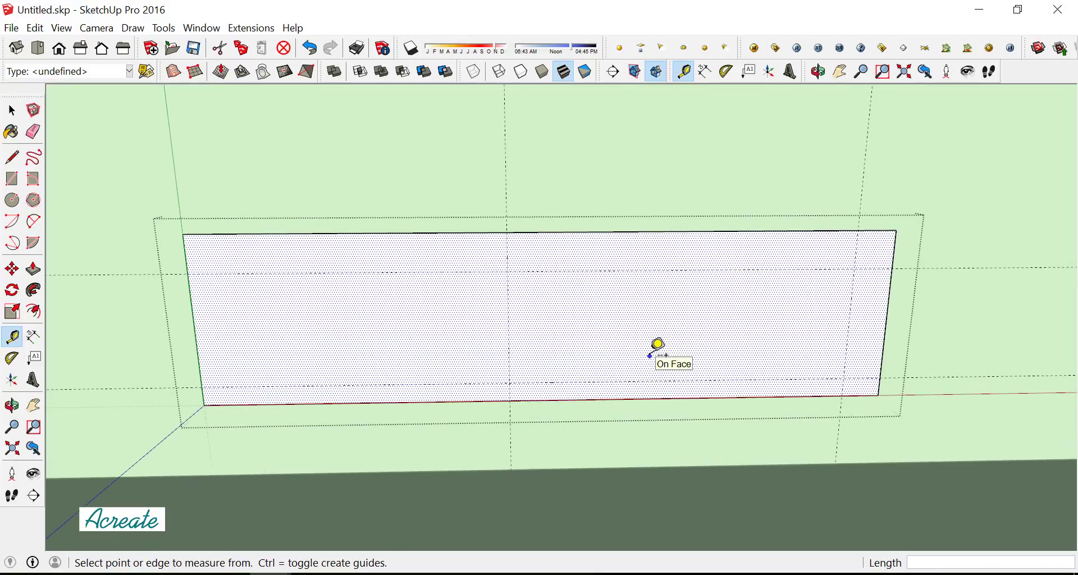
Draw the 170 cm by 30 cm inner rectangle between the guide intersections
click(13, 180)
click(187, 274)
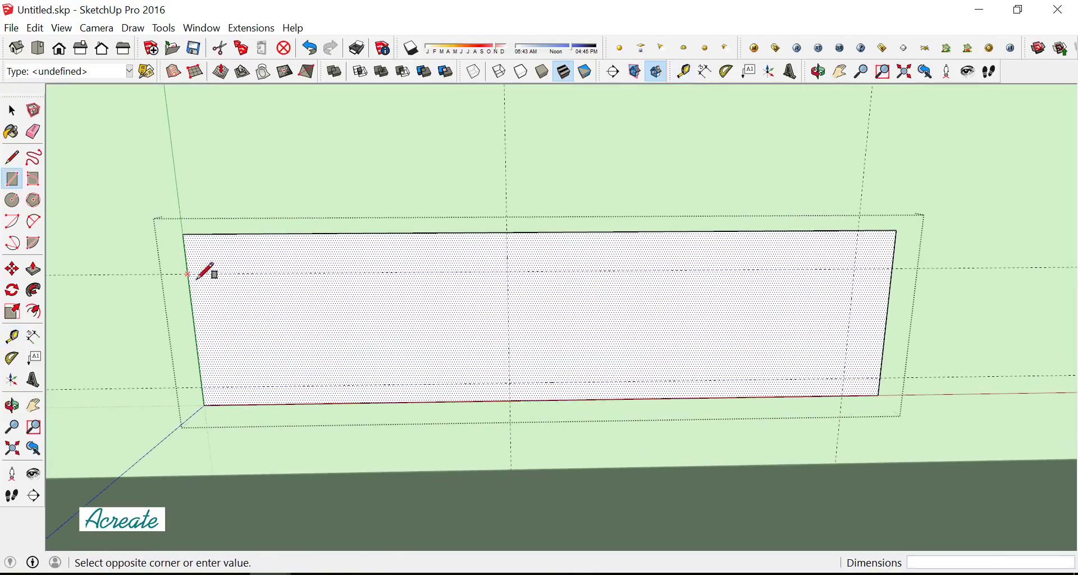
click(843, 377)
mouse_move(843, 377)
middle_down()
mouse_move(633, 272)
mouse_move(736, 315)
mouse_move(733, 332)
middle_up()
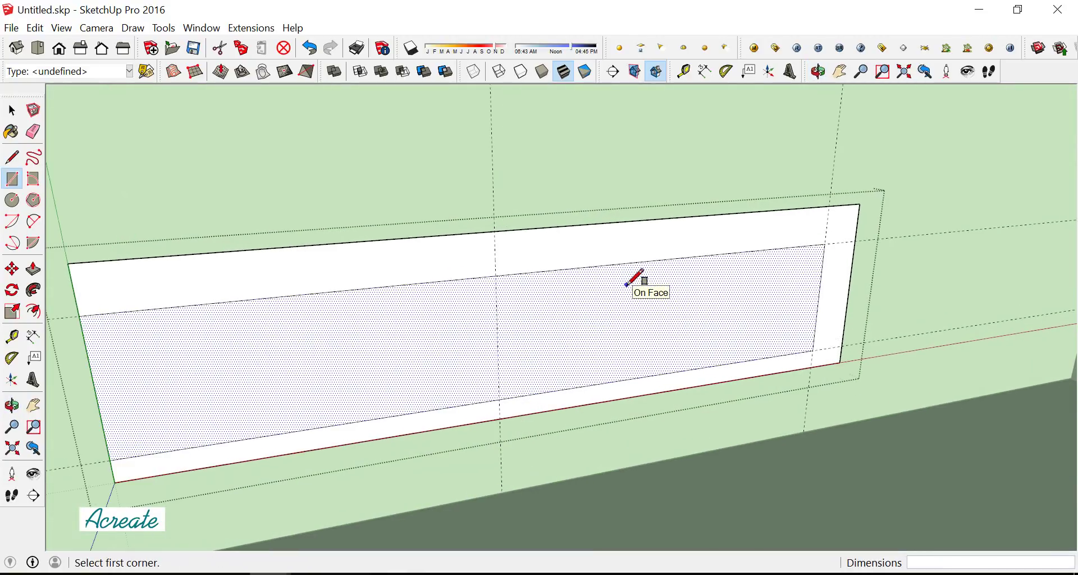
middle_drag(591, 283, 561, 281)
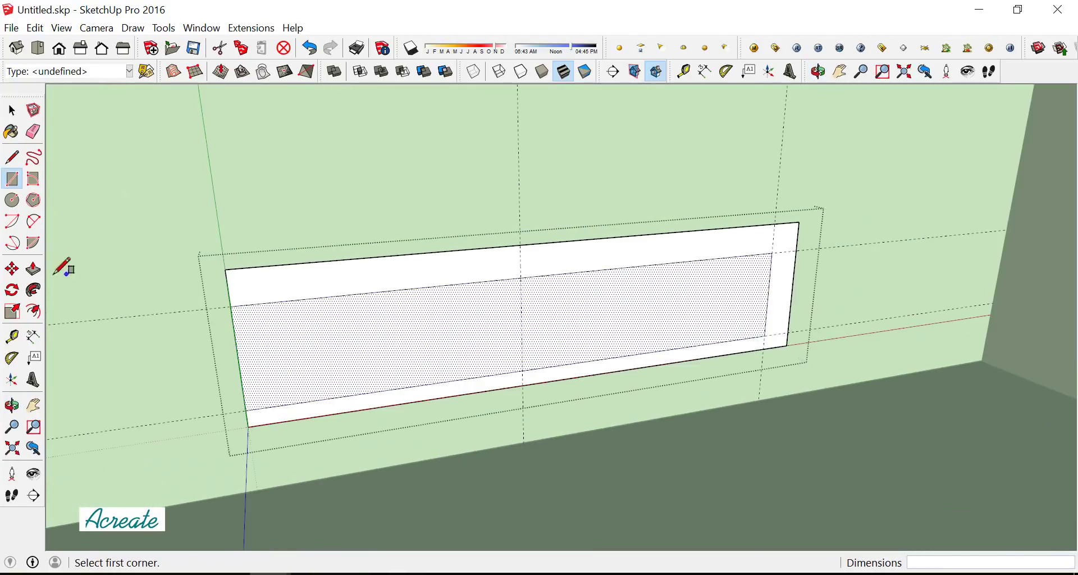
Measure from the edge midpoint and draw a rectangle splitting the inner face
click(12, 336)
click(770, 289)
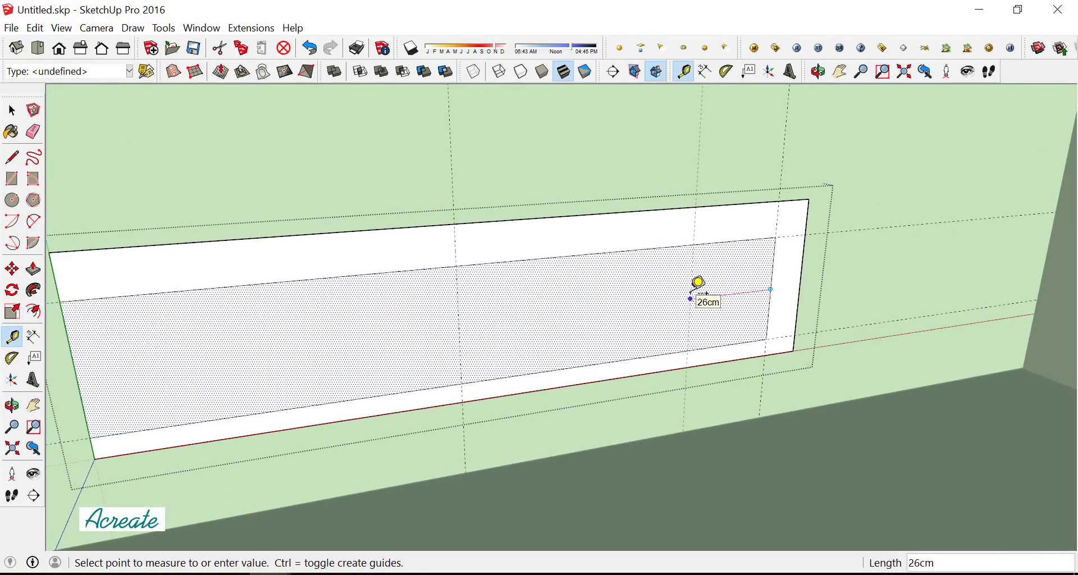
mouse_move(697, 283)
middle_down()
mouse_move(676, 272)
mouse_move(667, 284)
middle_up()
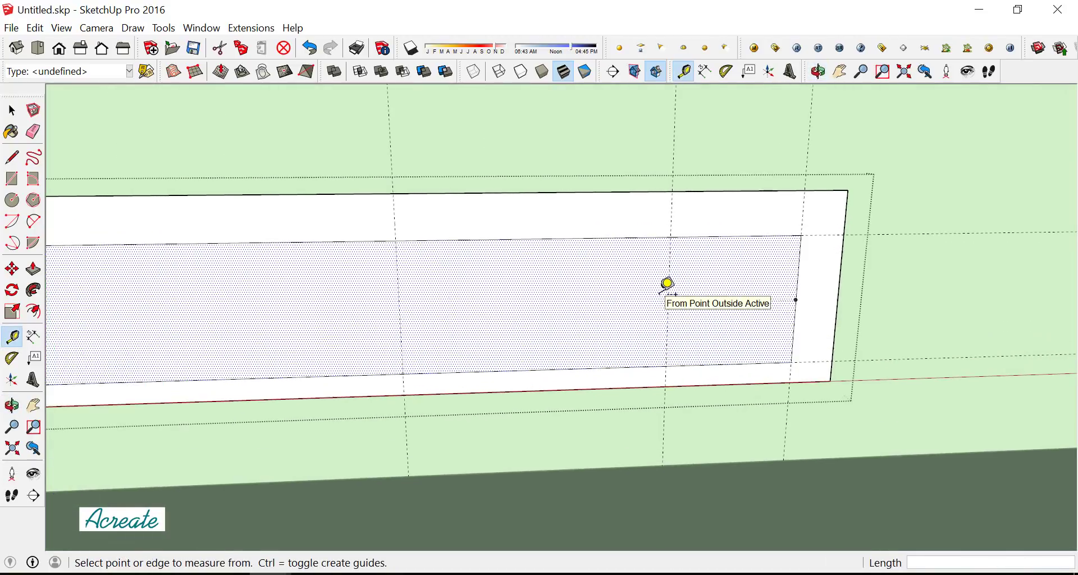
click(12, 179)
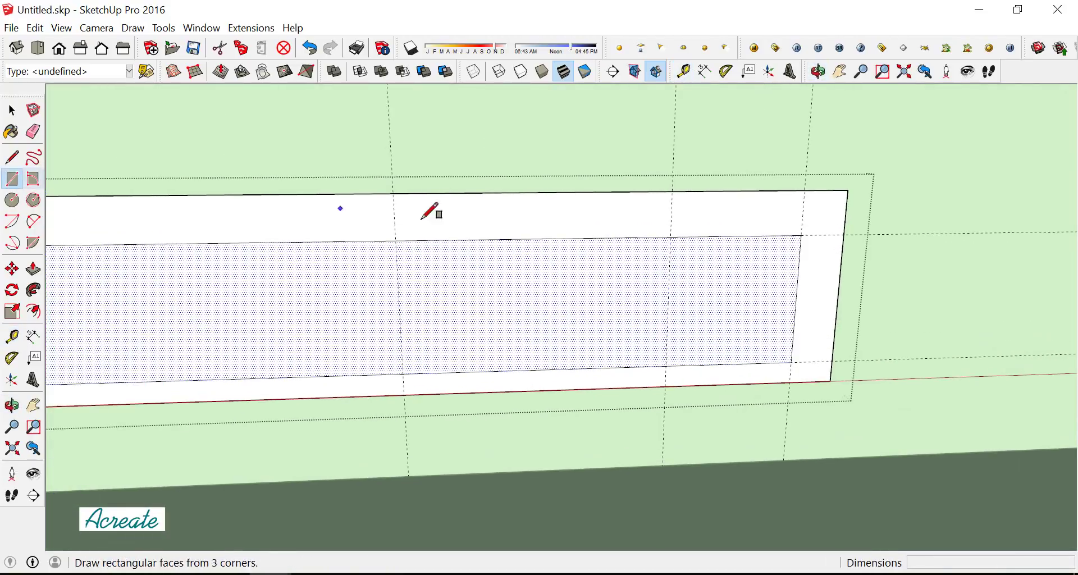
click(670, 236)
click(792, 362)
scroll(729, 326, down, 3)
mouse_move(698, 291)
middle_down()
mouse_move(692, 313)
mouse_move(664, 320)
mouse_move(594, 300)
mouse_move(541, 247)
middle_up()
scroll(541, 247, up, 3)
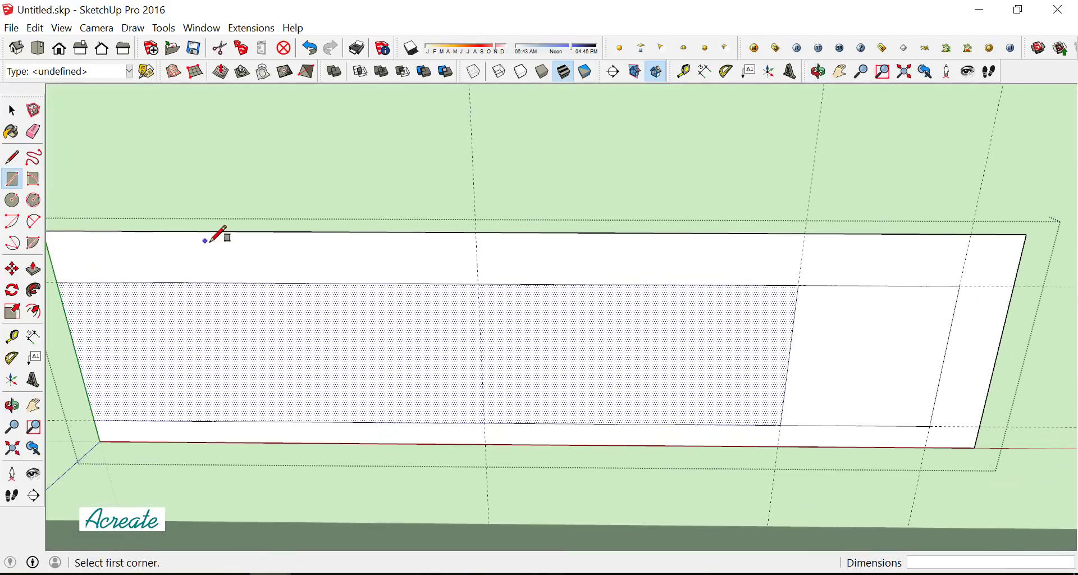
Draw a vertical edge from bottom to top of the face near its right end
click(21, 163)
click(478, 283)
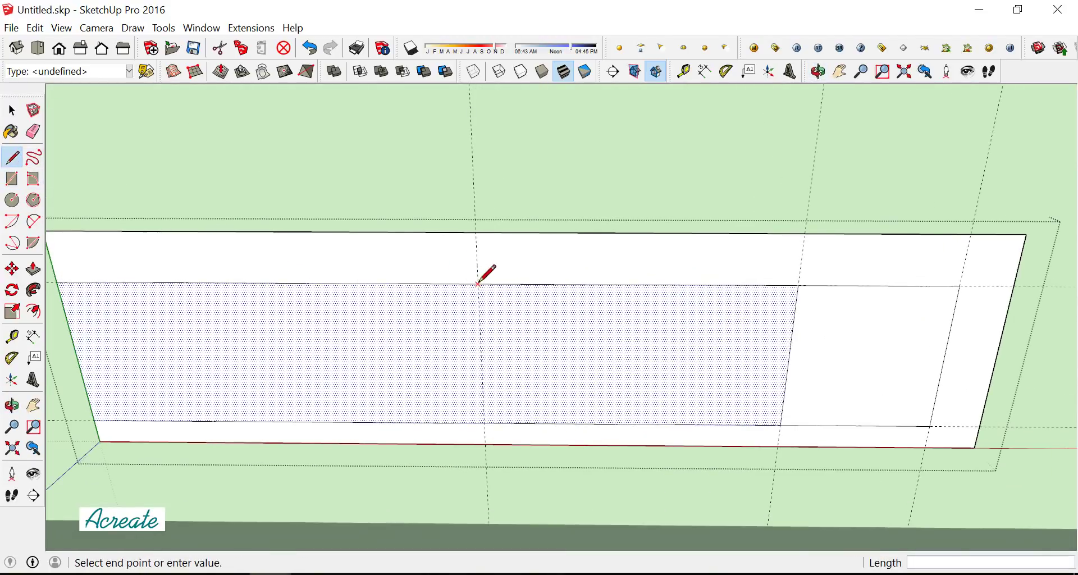
click(476, 232)
scroll(571, 272, down, 3)
mouse_move(570, 272)
middle_down()
mouse_move(615, 257)
mouse_move(700, 281)
middle_up()
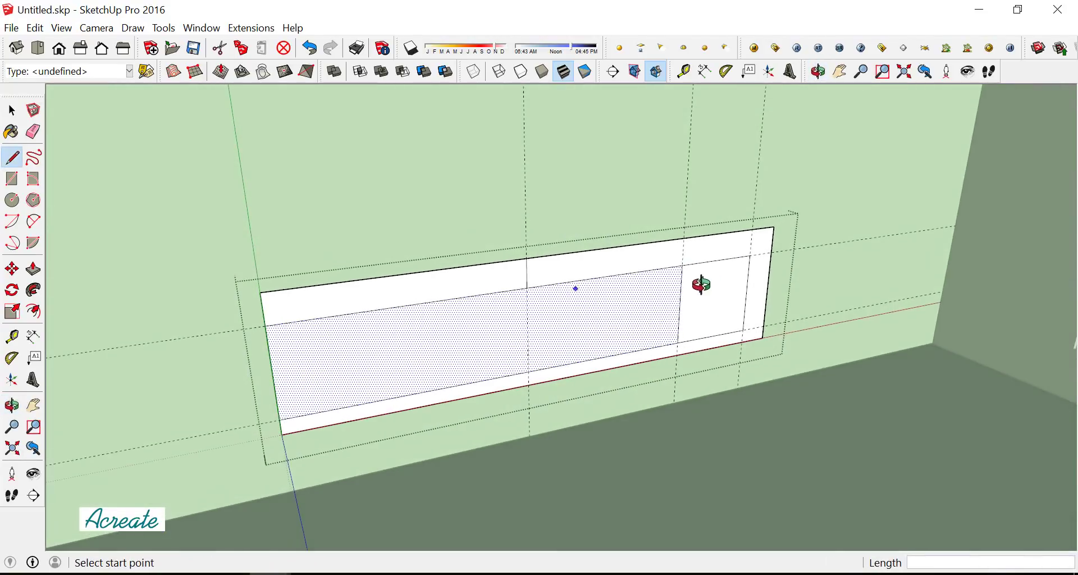
scroll(386, 293, up, 3)
scroll(386, 293, up, 1)
Erase the top-left edge and extrude the frame-shaped face 40cm deep
click(34, 132)
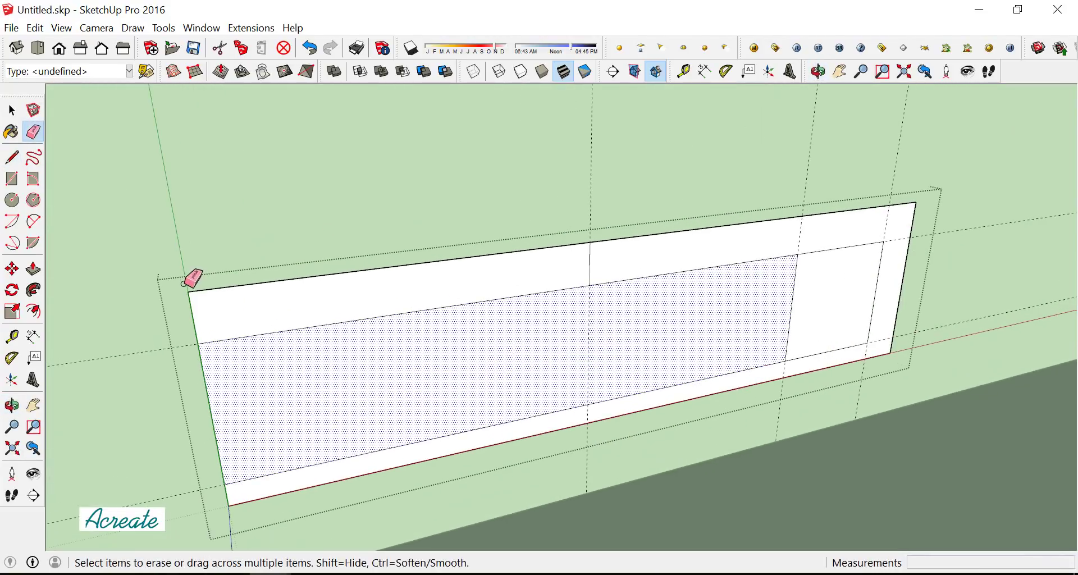
drag(197, 289, 344, 260)
mouse_move(344, 259)
middle_down()
mouse_move(573, 296)
mouse_move(507, 303)
mouse_move(548, 338)
middle_up()
click(33, 269)
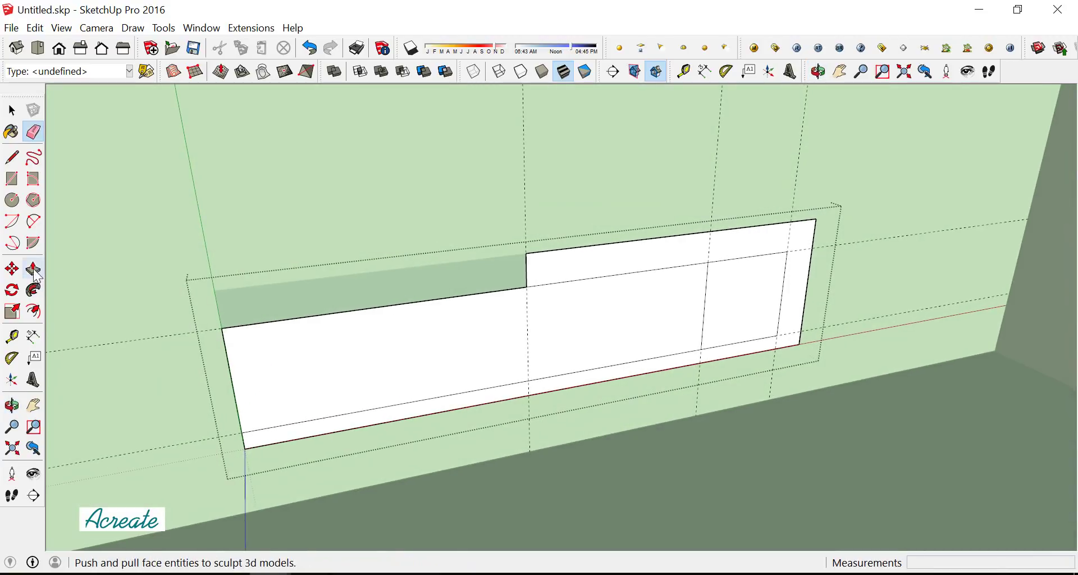
click(700, 262)
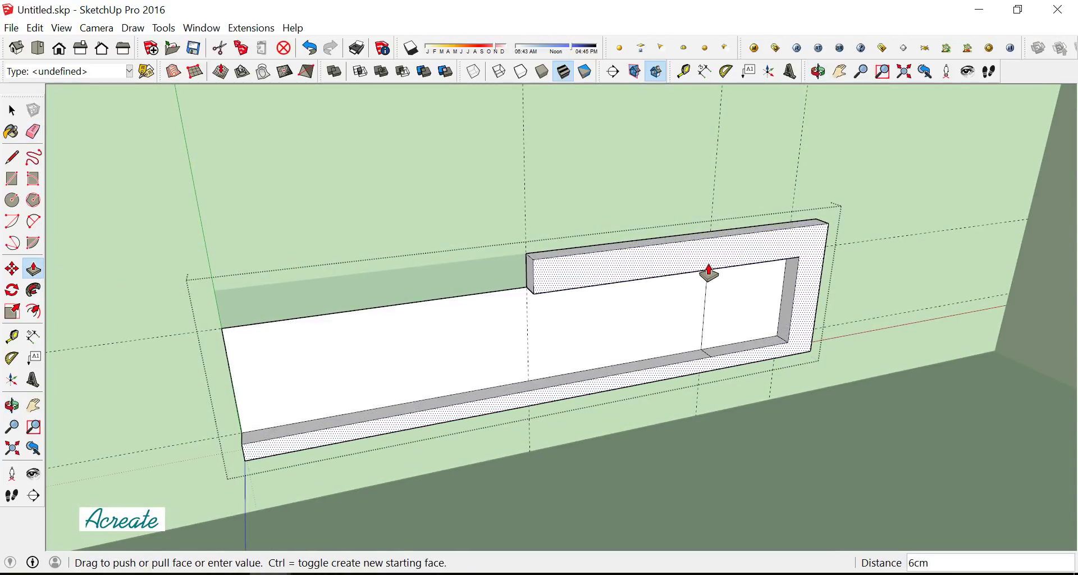
text(0)
key(Return)
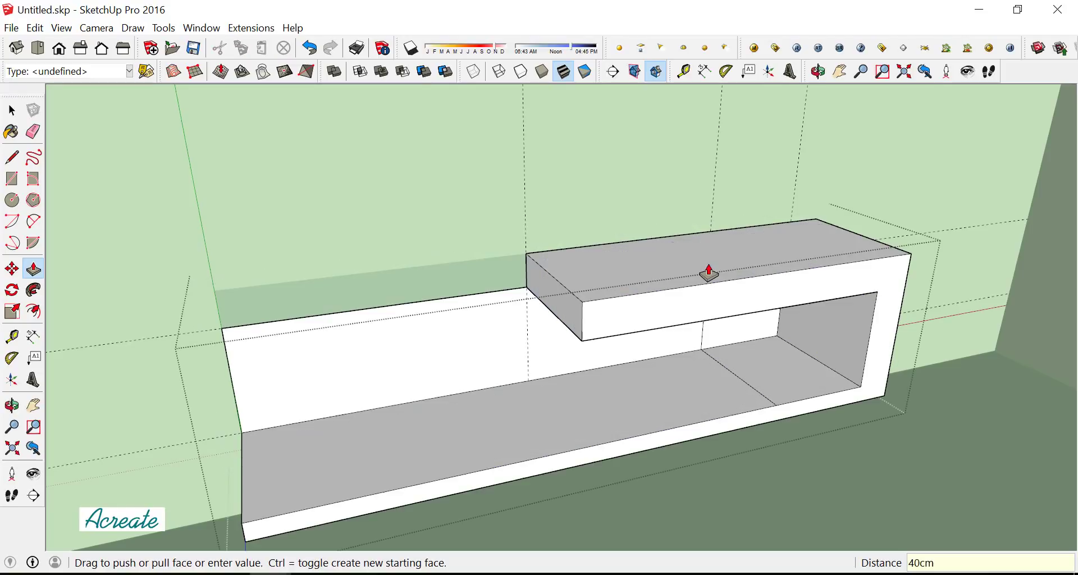
Fill in the back of the box and recess the left front face 5cm
mouse_move(707, 269)
middle_down()
mouse_move(634, 248)
mouse_move(664, 341)
middle_up()
click(658, 301)
click(655, 294)
click(663, 341)
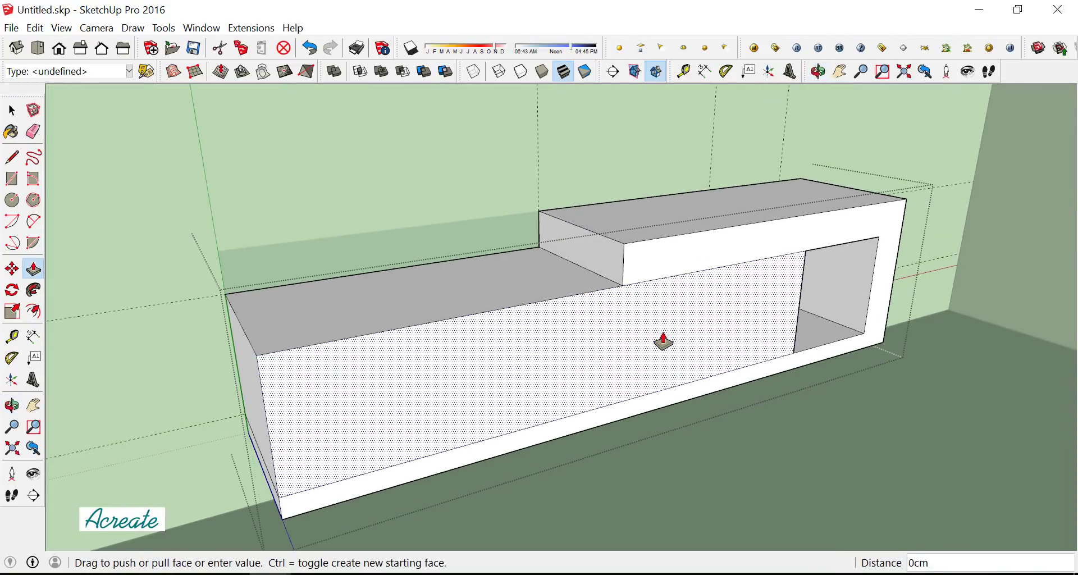
text(5)
key(Return)
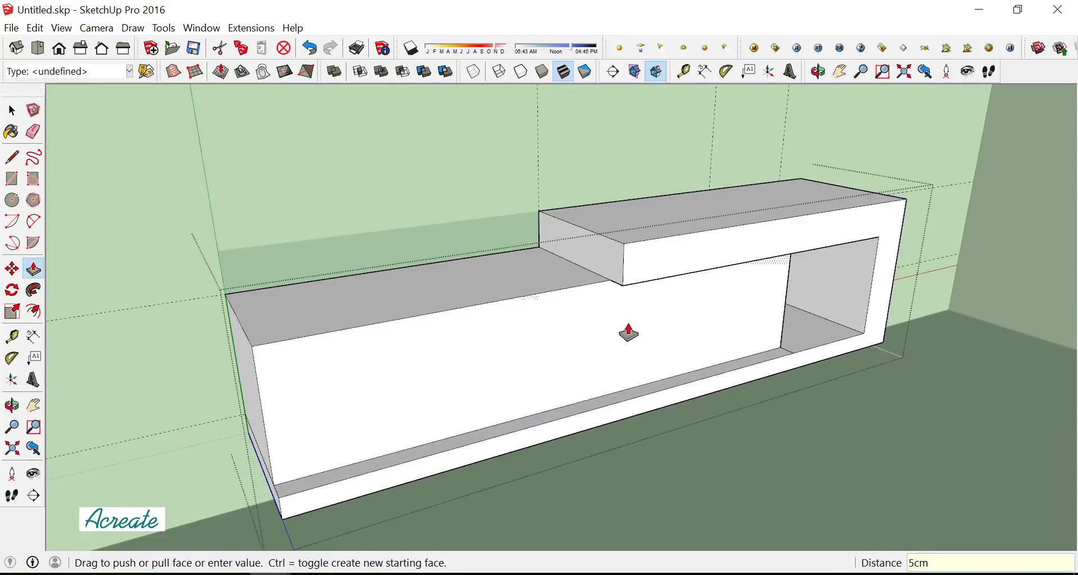
mouse_move(621, 332)
middle_down()
mouse_move(500, 250)
mouse_move(449, 252)
mouse_move(425, 275)
mouse_move(481, 264)
mouse_move(497, 293)
mouse_move(457, 261)
mouse_move(587, 335)
mouse_move(772, 364)
mouse_move(691, 329)
mouse_move(546, 317)
middle_up()
click(33, 132)
scroll(771, 364, down, 3)
scroll(545, 316, up, 2)
Offset the recessed front face's outline 3cm inward
key(b)
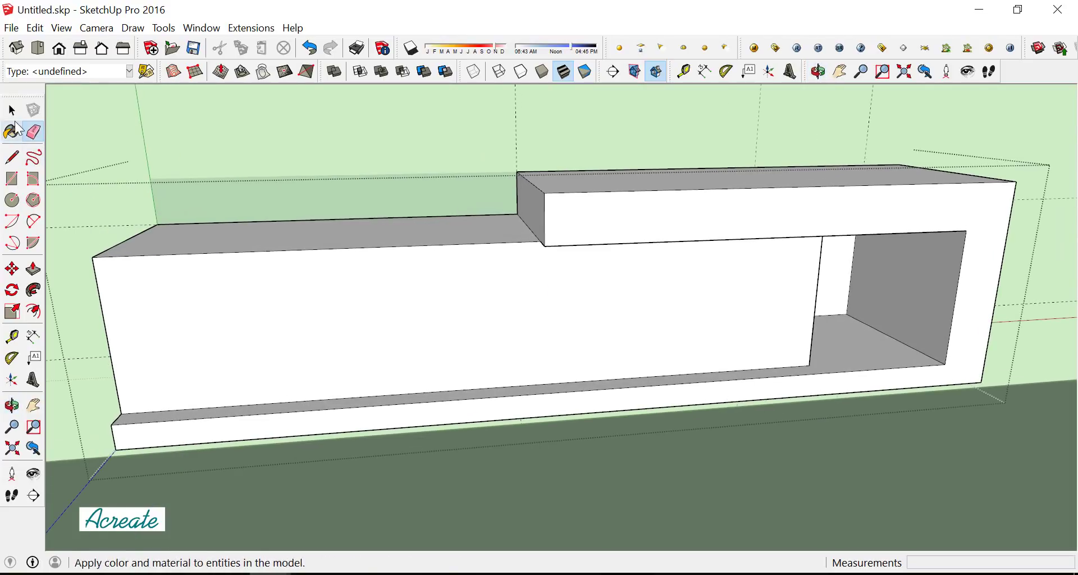
key(space)
click(265, 293)
mouse_move(265, 293)
middle_down()
mouse_move(388, 300)
mouse_move(357, 312)
middle_up()
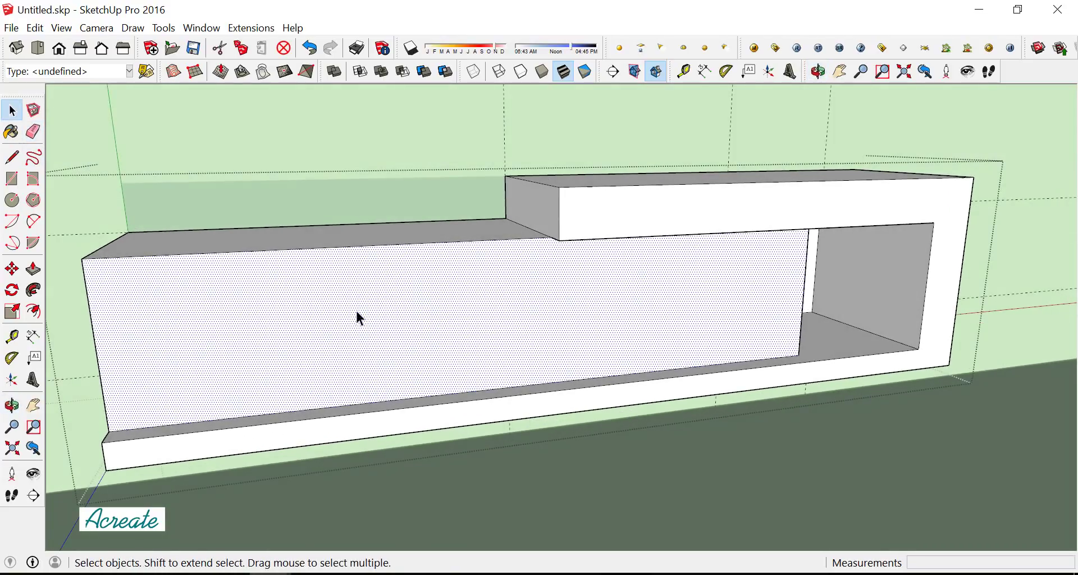
click(34, 310)
click(107, 335)
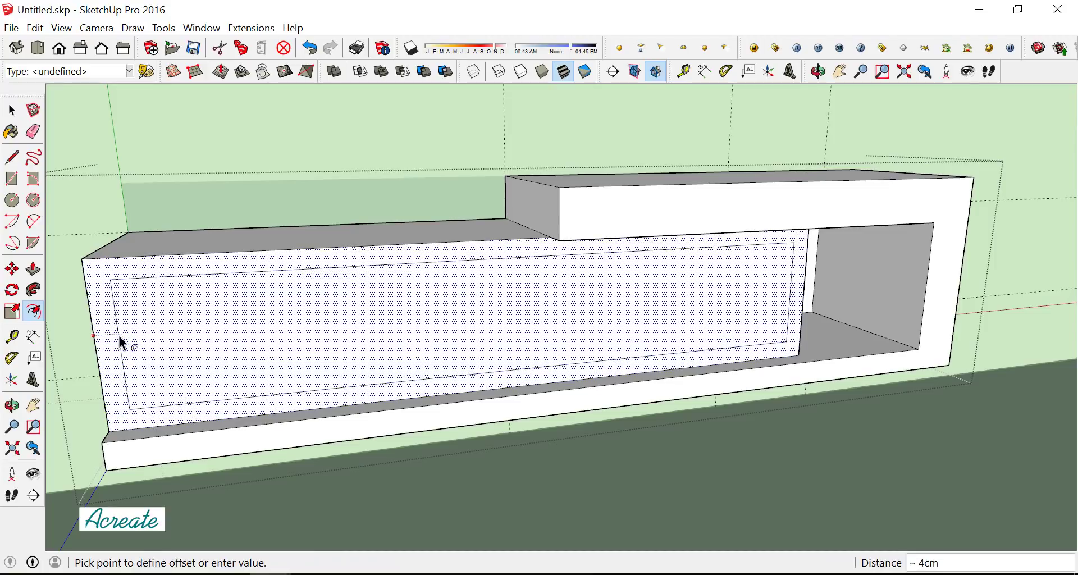
key(Return)
mouse_move(119, 335)
middle_down()
mouse_move(476, 308)
mouse_move(423, 251)
mouse_move(458, 296)
middle_up()
scroll(452, 311, up, 2)
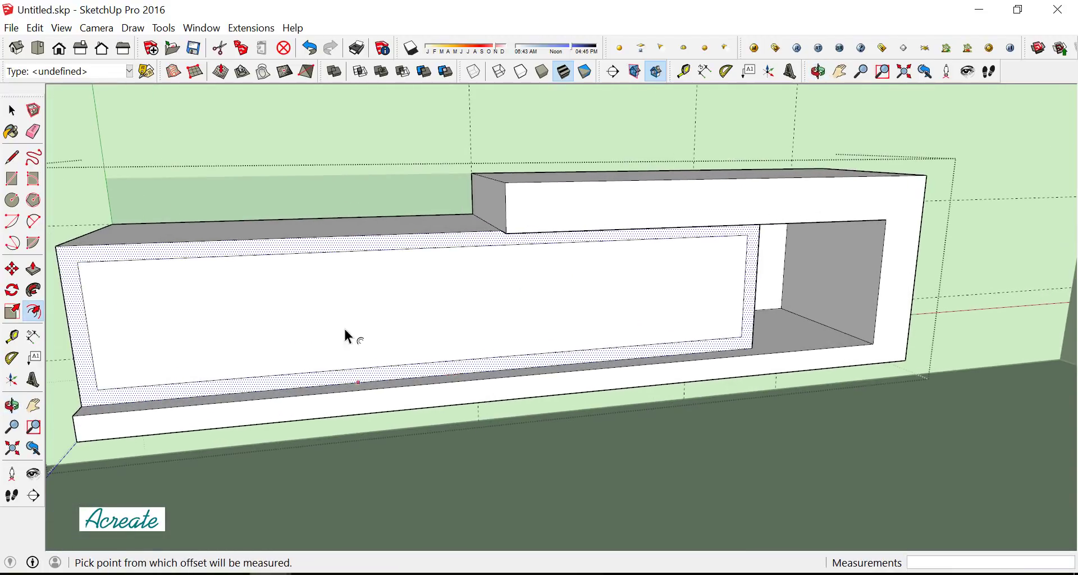
Place a 3cm guide and draw a thin strip rectangle along the front panel's bottom
click(12, 336)
scroll(92, 357, up, 1)
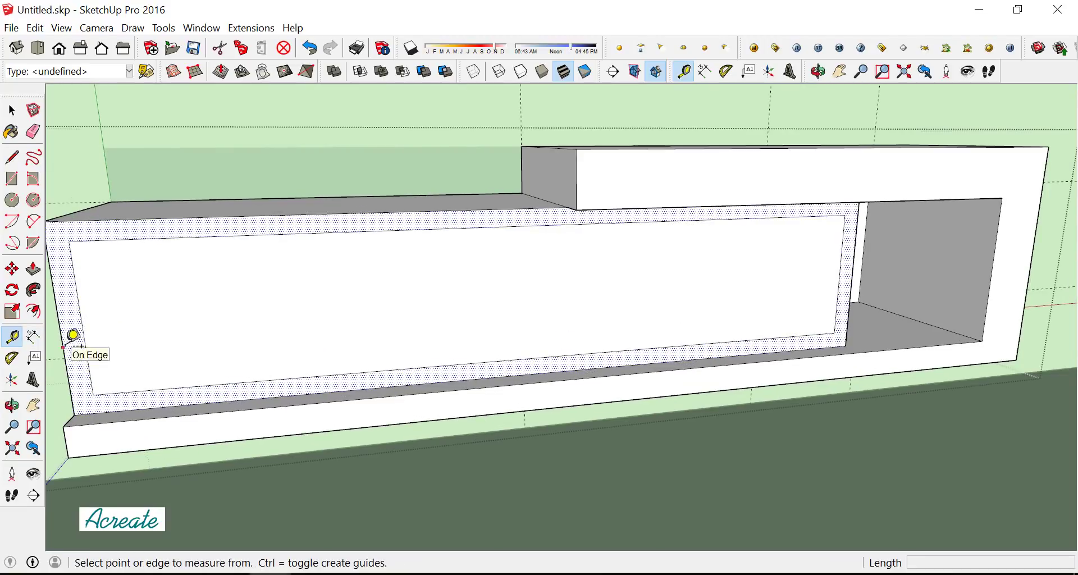
click(82, 345)
text(3)
click(104, 344)
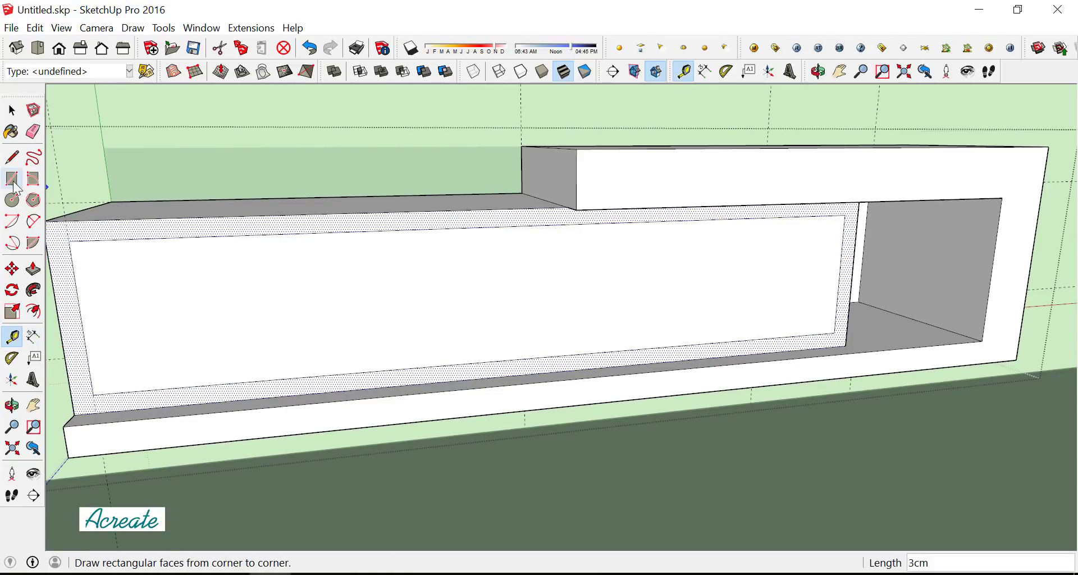
click(12, 179)
click(833, 333)
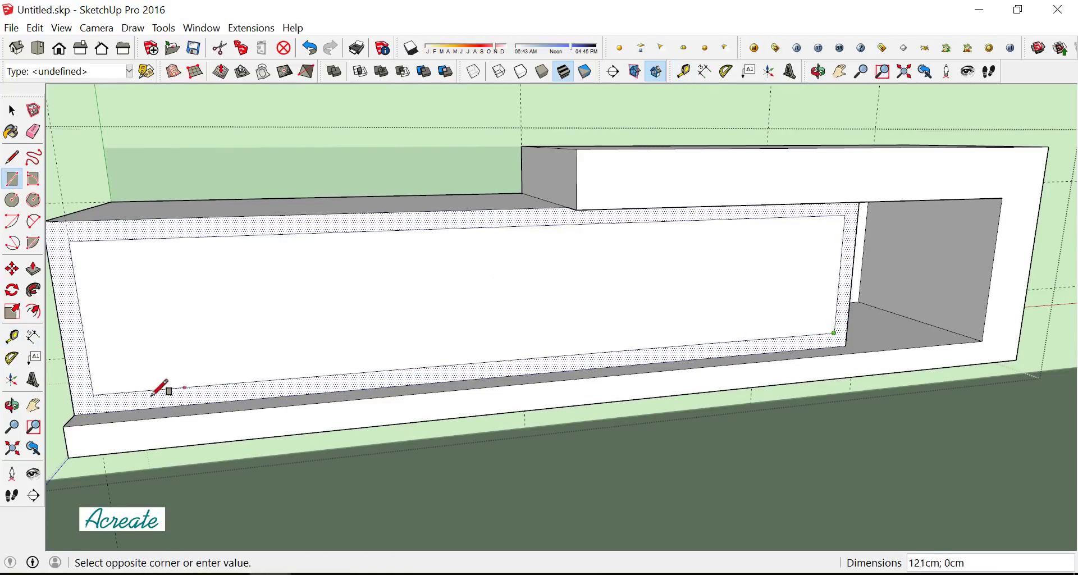
click(98, 398)
key(e)
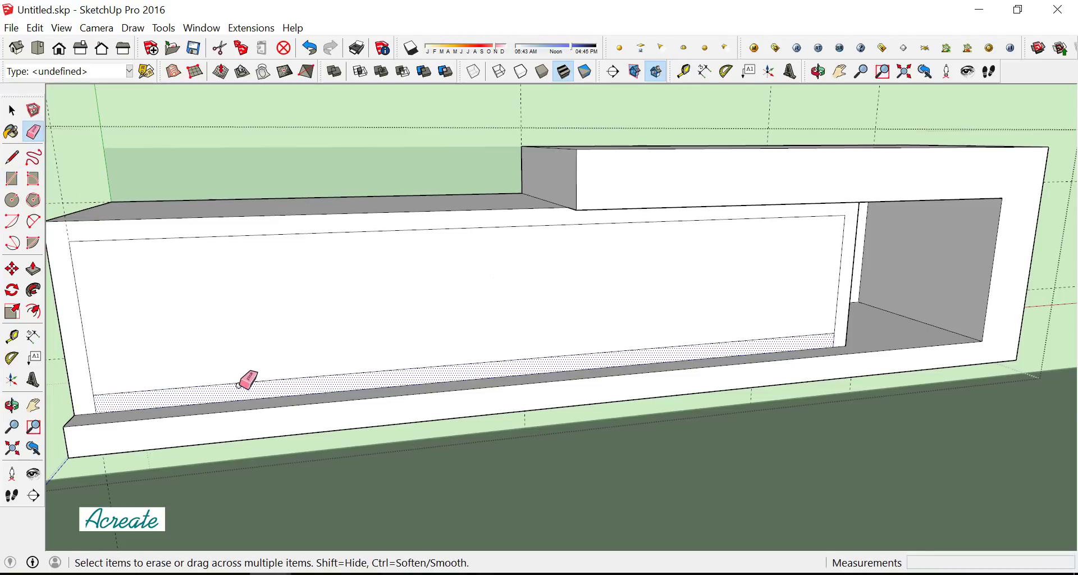
scroll(745, 329, down, 3)
middle_drag(746, 329, 659, 313)
scroll(691, 272, down, 2)
mouse_move(690, 271)
middle_down()
mouse_move(587, 292)
mouse_move(769, 303)
middle_up()
scroll(769, 303, up, 2)
Pull the inset front panel out 2cm
click(33, 268)
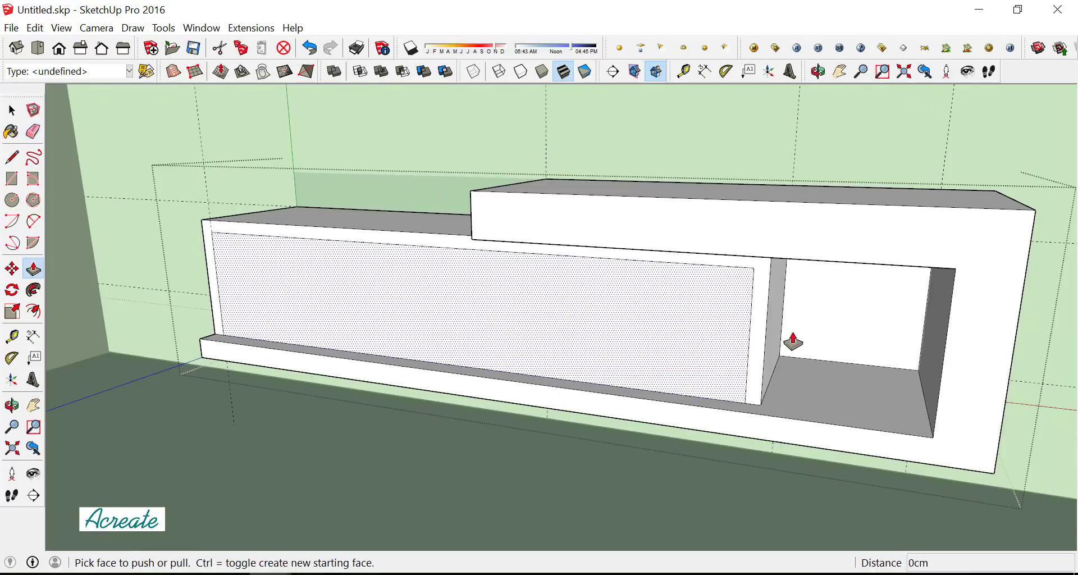
scroll(793, 340, up, 2)
click(830, 342)
text(cm)
key(Return)
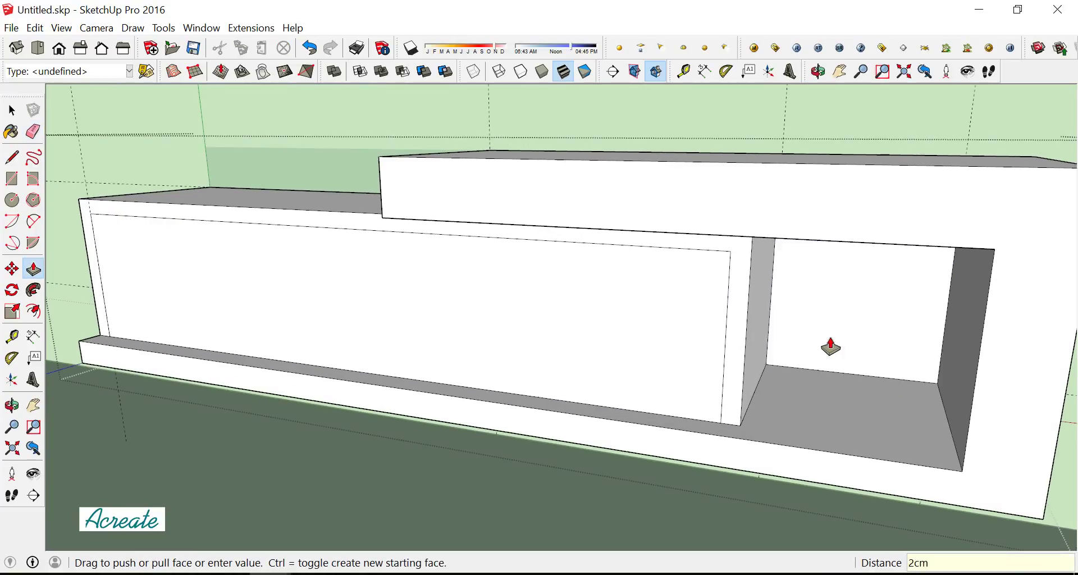
scroll(830, 344, down, 3)
mouse_move(839, 327)
middle_down()
mouse_move(825, 315)
mouse_move(643, 348)
middle_up()
scroll(643, 348, up, 2)
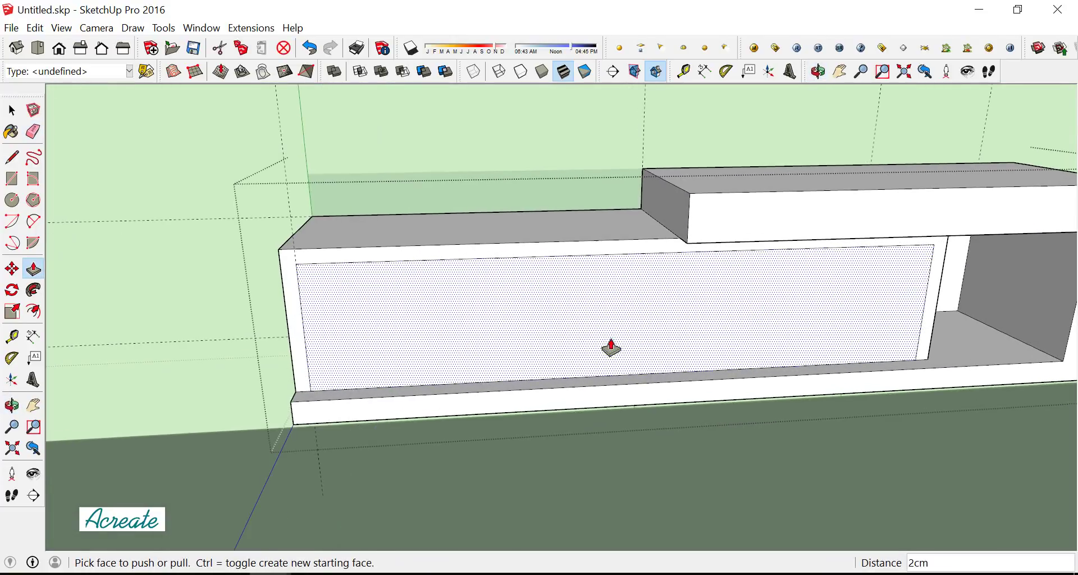
Erase stray edges and select the panel's left vertical edge for moving
click(33, 132)
mouse_move(394, 183)
middle_down()
mouse_move(692, 280)
mouse_move(722, 192)
mouse_move(798, 245)
mouse_move(692, 273)
middle_up()
scroll(682, 277, up, 1)
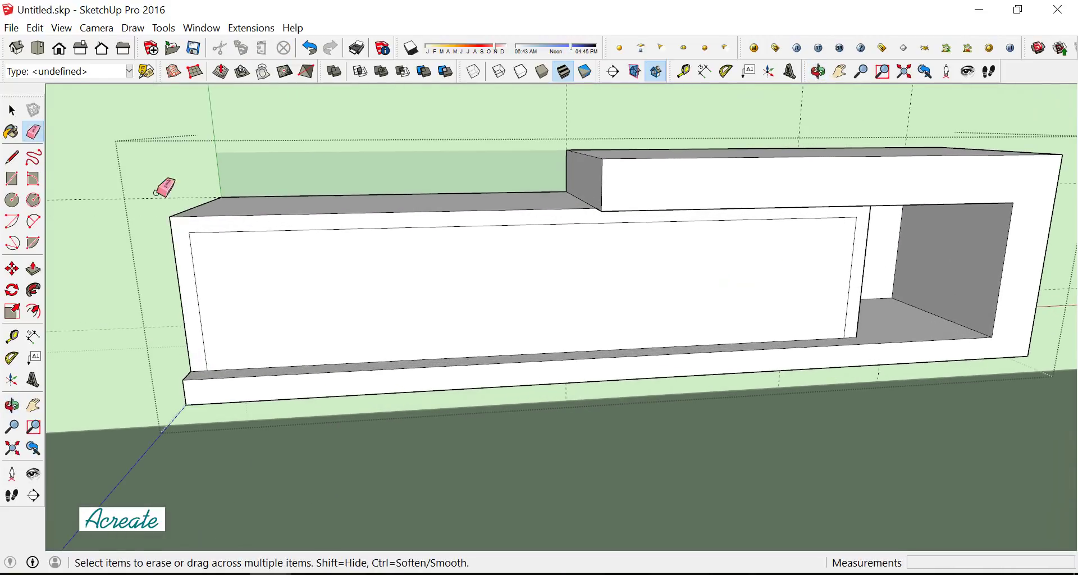
click(12, 110)
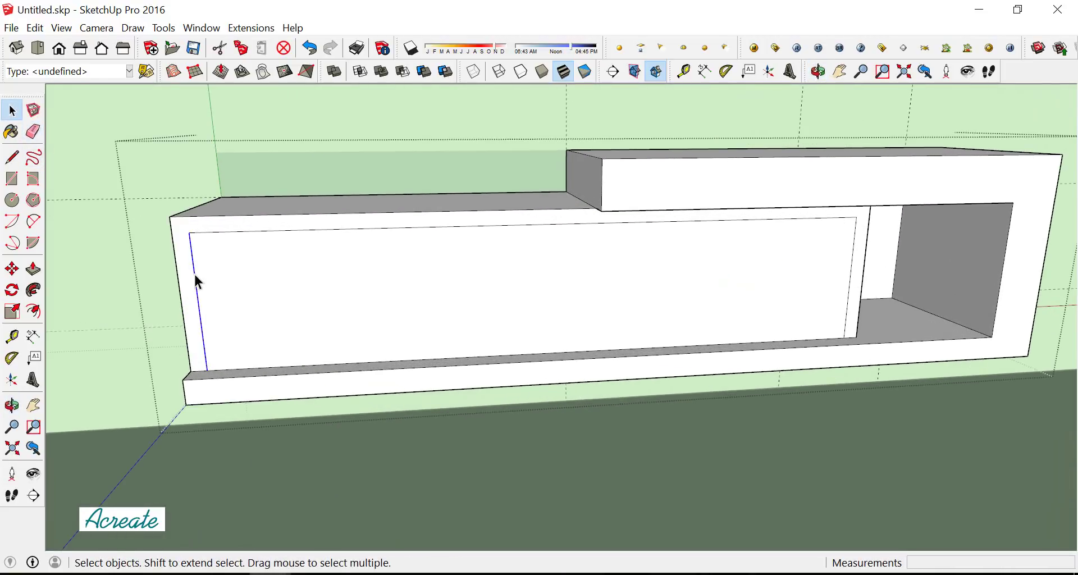
click(11, 269)
Copy the left edge to the panel's right end and divide the span into four equal doors
key(ctrl)
click(189, 232)
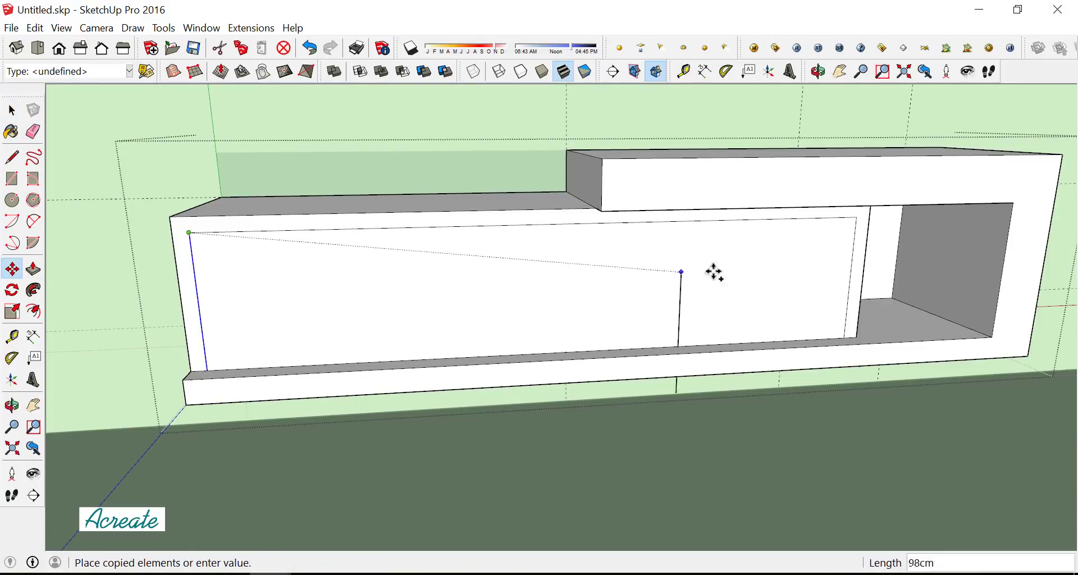
click(852, 218)
text(/4)
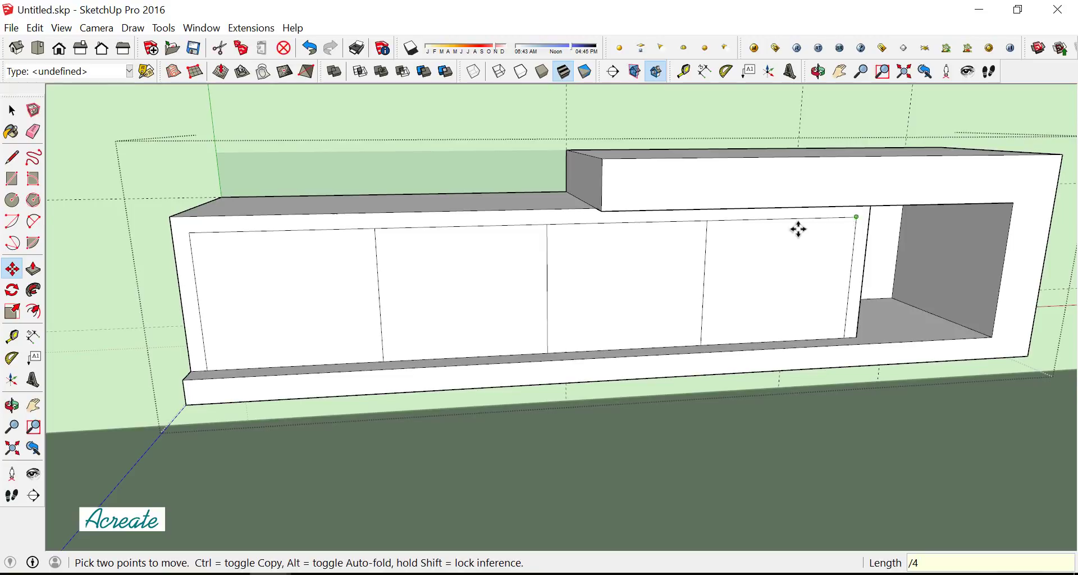
scroll(565, 269, down, 2)
scroll(505, 245, up, 3)
scroll(280, 284, up, 1)
click(32, 337)
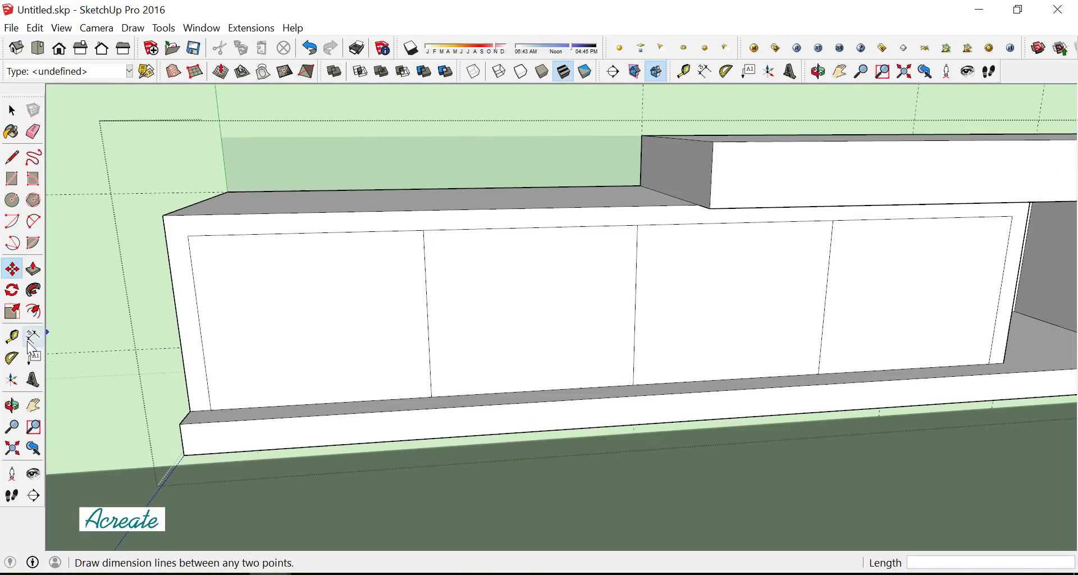
click(12, 336)
scroll(418, 261, up, 1)
scroll(427, 262, up, 1)
scroll(484, 238, up, 1)
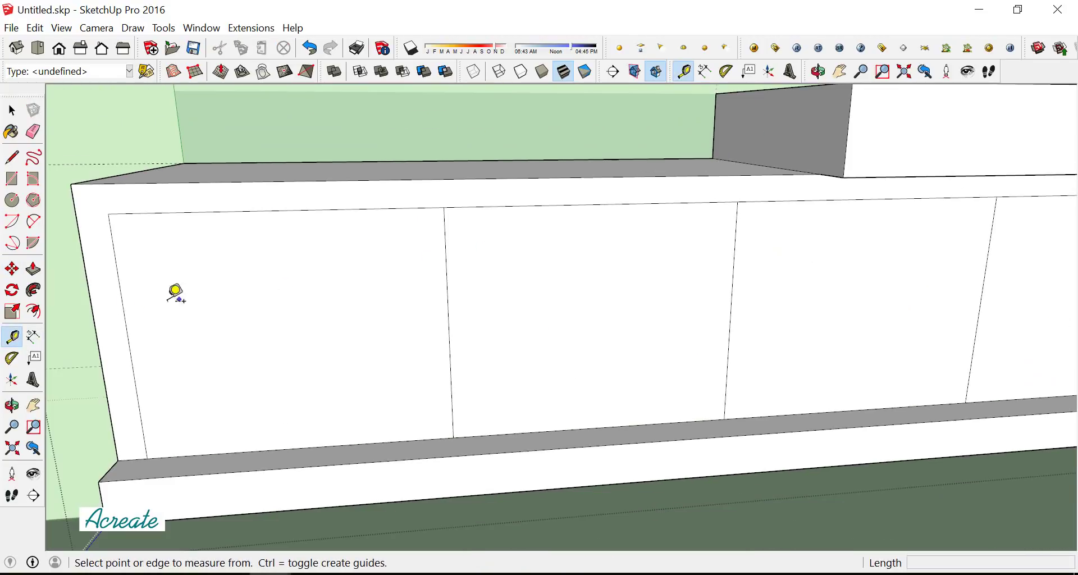
click(33, 310)
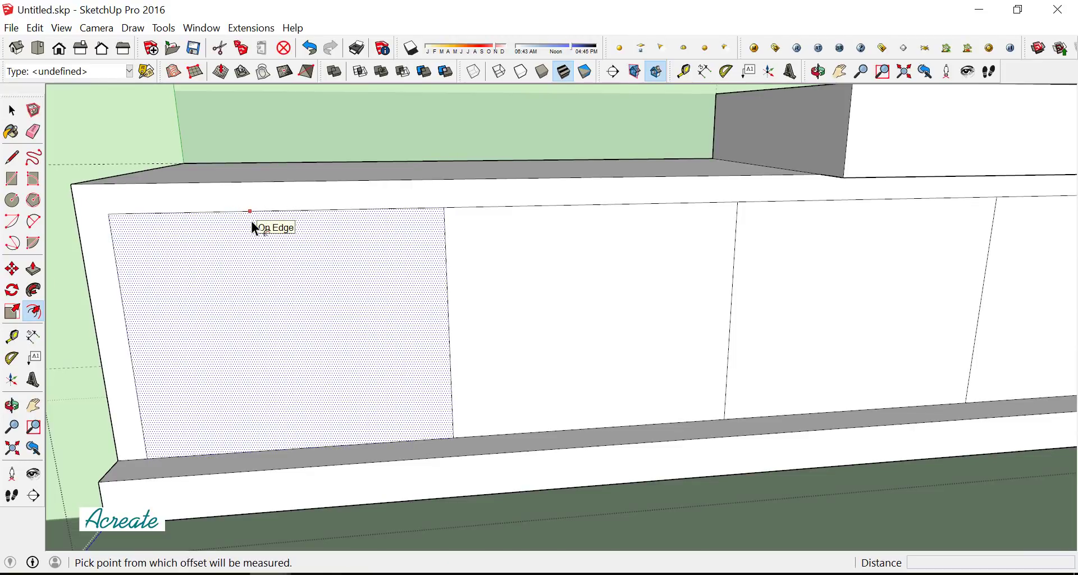
Push the leftmost door panel in 2cm
mouse_move(250, 220)
middle_down()
mouse_move(336, 262)
mouse_move(462, 286)
mouse_move(469, 298)
middle_up()
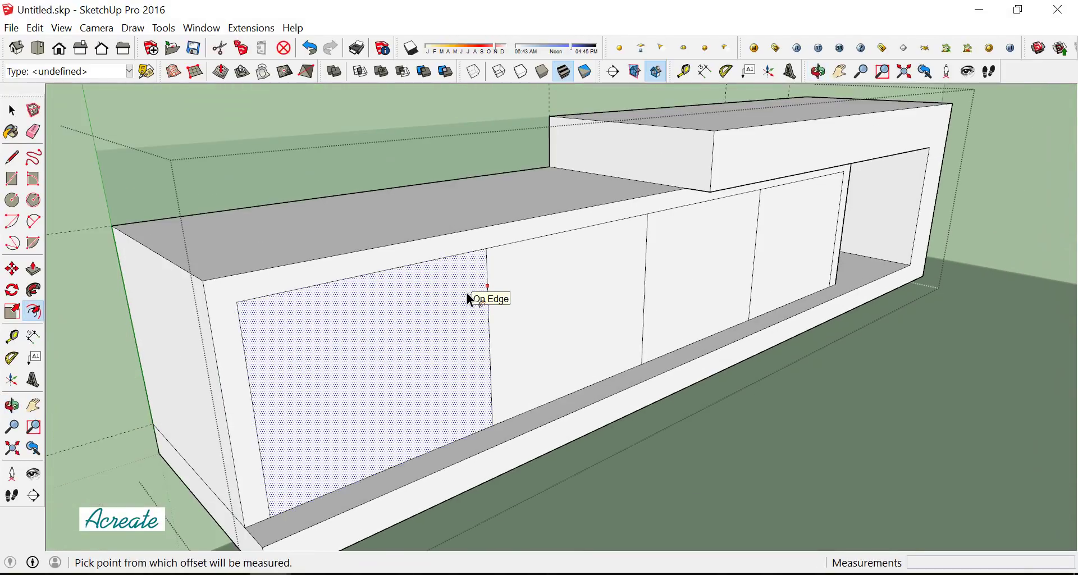
key(space)
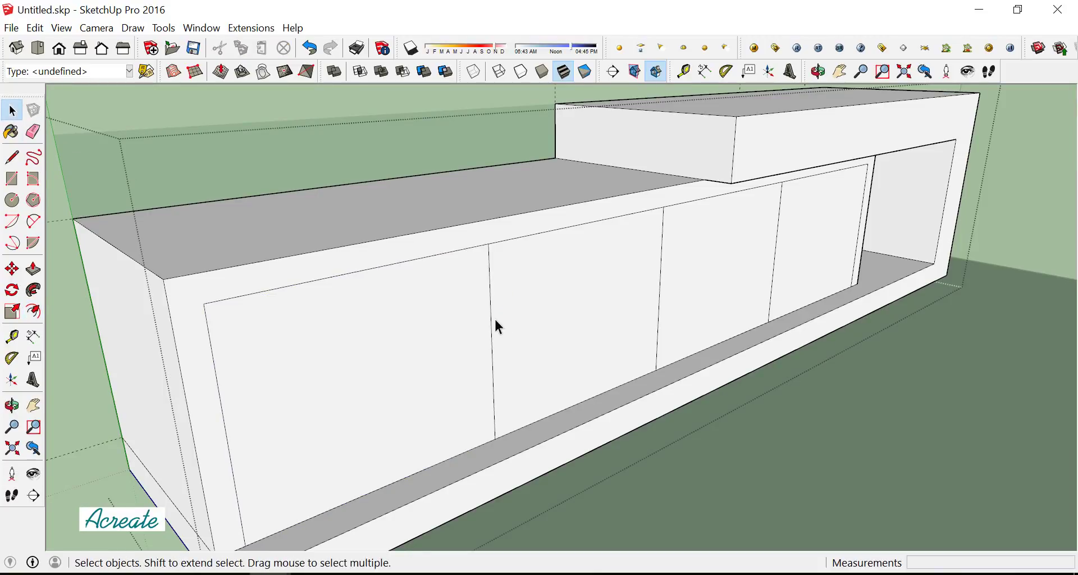
mouse_move(495, 325)
middle_down()
mouse_move(517, 207)
mouse_move(498, 264)
mouse_move(512, 301)
middle_up()
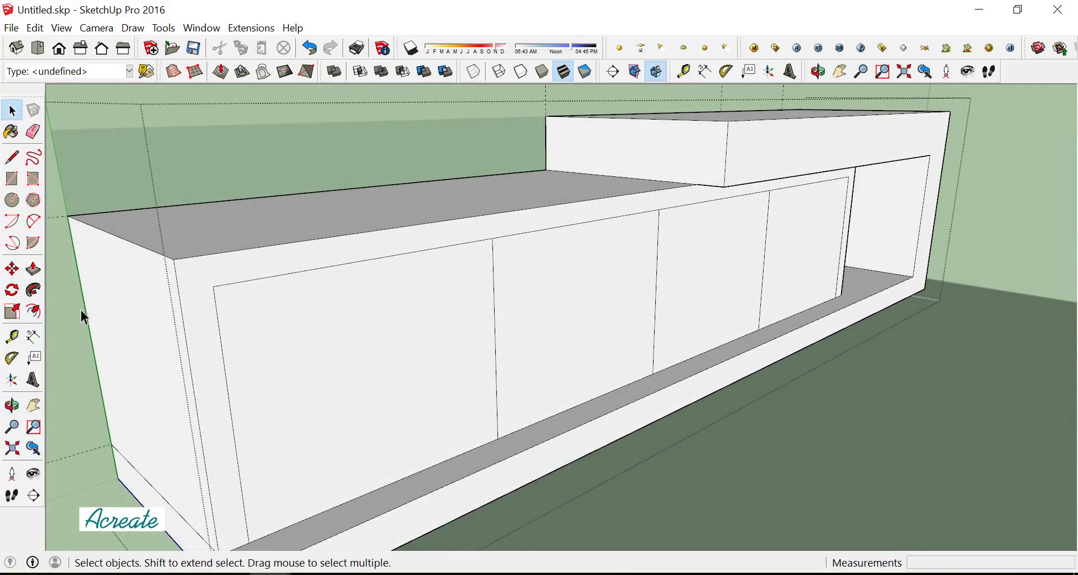
click(34, 270)
click(396, 392)
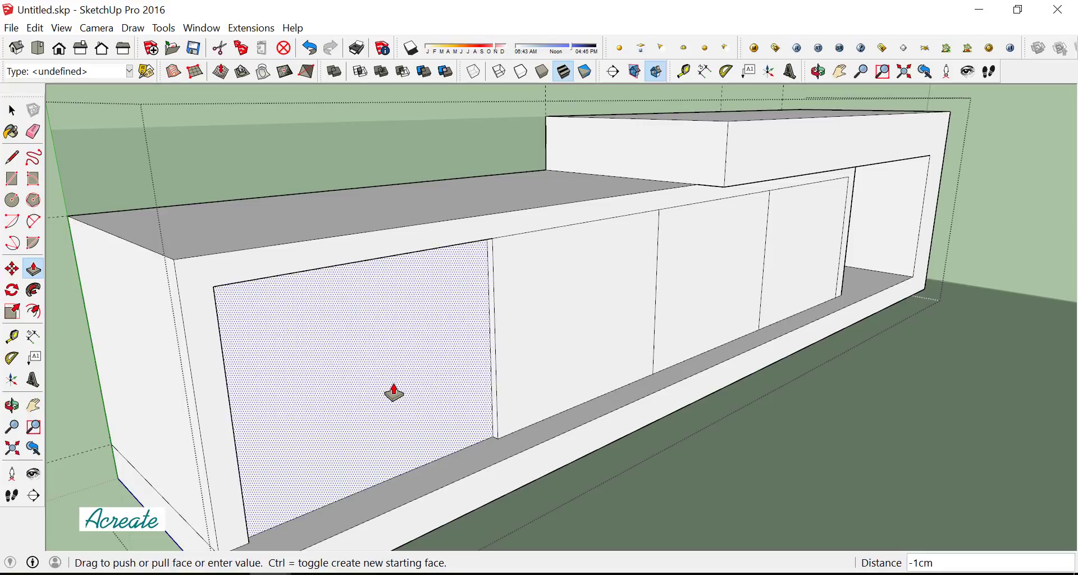
key(Return)
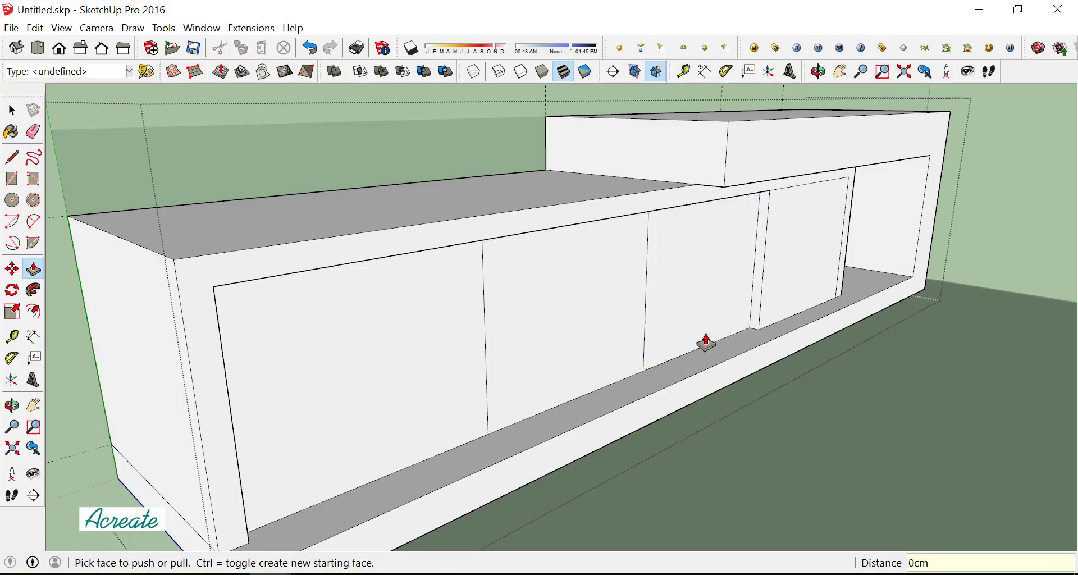
Inset a 1cm border inside the left door panel
mouse_move(790, 301)
middle_down()
mouse_move(743, 353)
mouse_move(640, 322)
middle_up()
scroll(320, 286, down, 3)
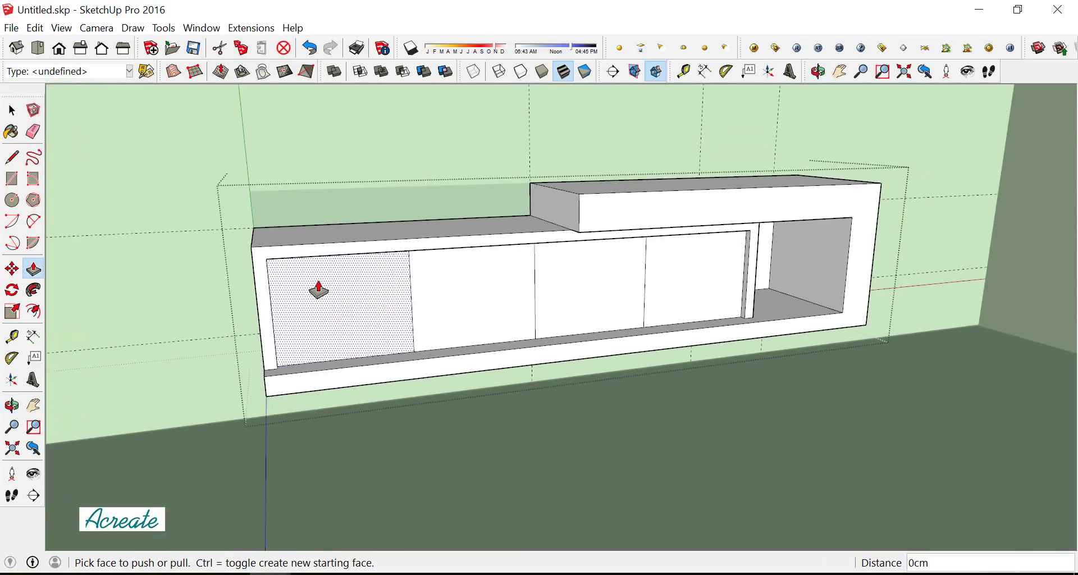
scroll(338, 290, up, 3)
click(34, 311)
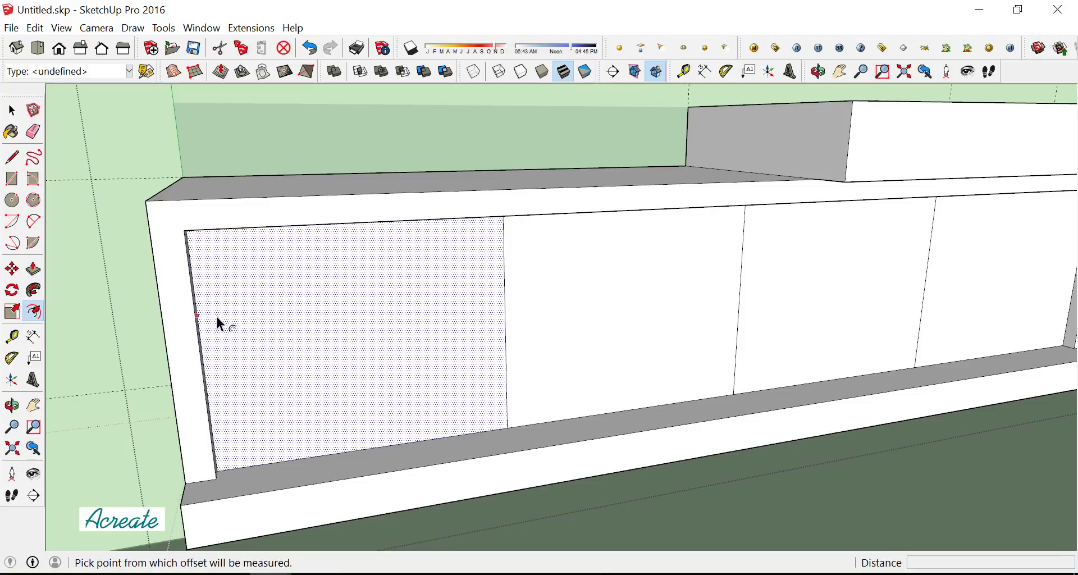
click(217, 318)
text(1)
key(Return)
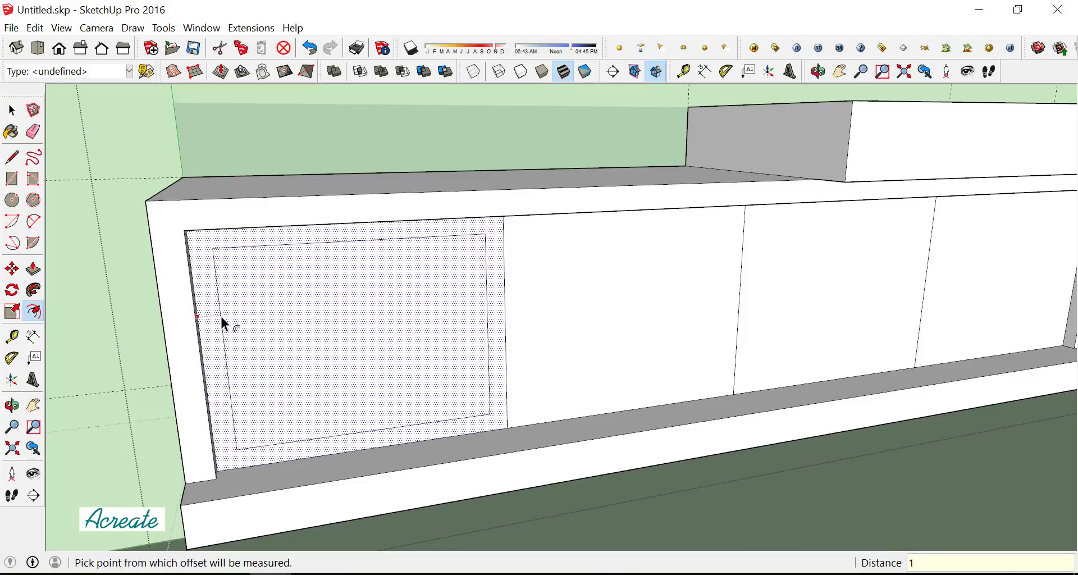
mouse_move(220, 315)
middle_down()
mouse_move(470, 351)
mouse_move(417, 325)
middle_up()
scroll(393, 322, down, 5)
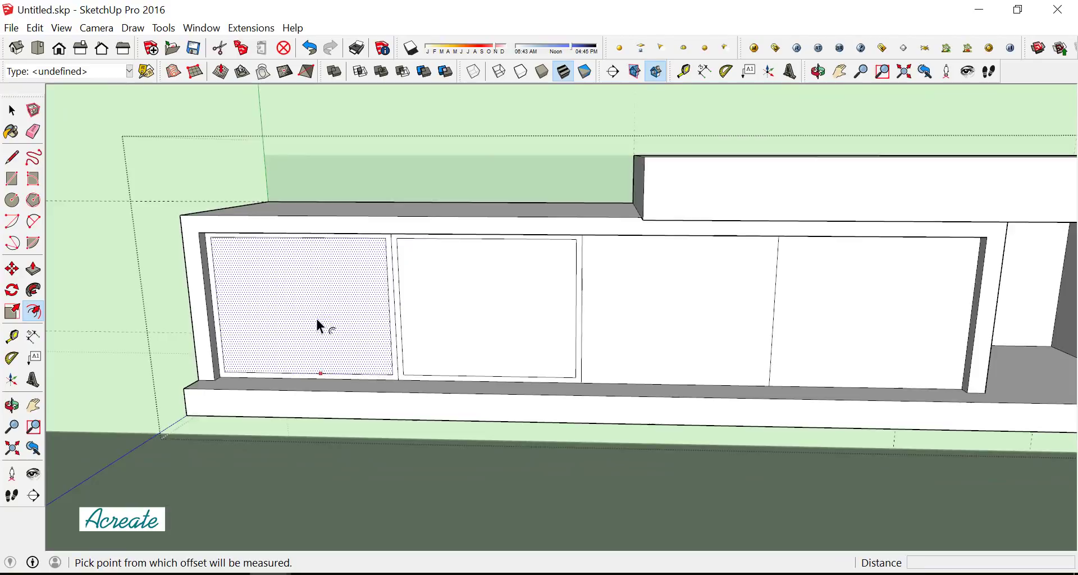
middle_drag(320, 324, 568, 311)
scroll(534, 313, down, 1)
scroll(617, 323, up, 2)
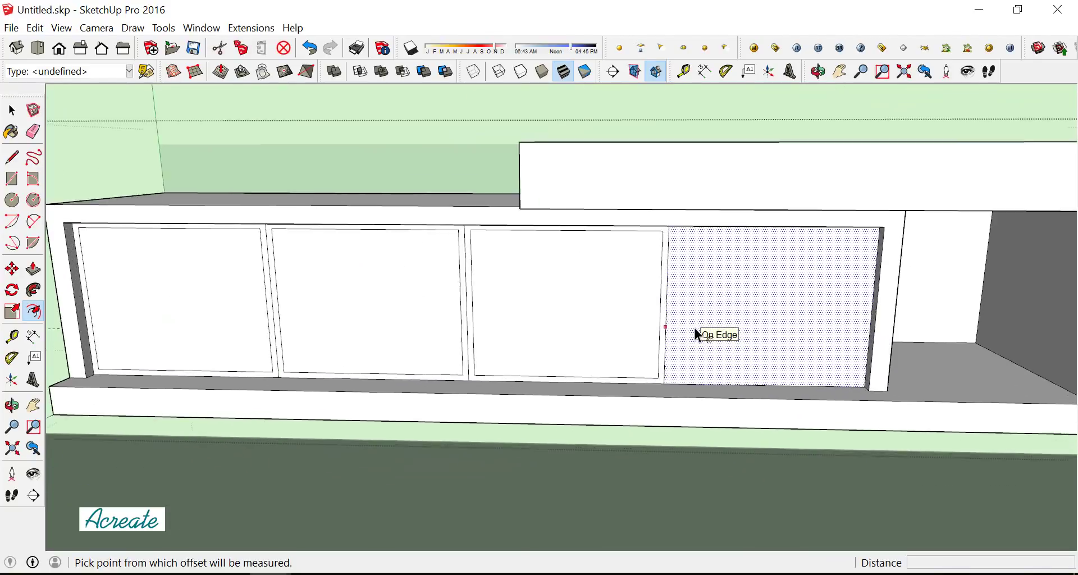
scroll(674, 330, up, 2)
scroll(617, 314, down, 4)
middle_drag(548, 305, 598, 332)
scroll(617, 331, up, 2)
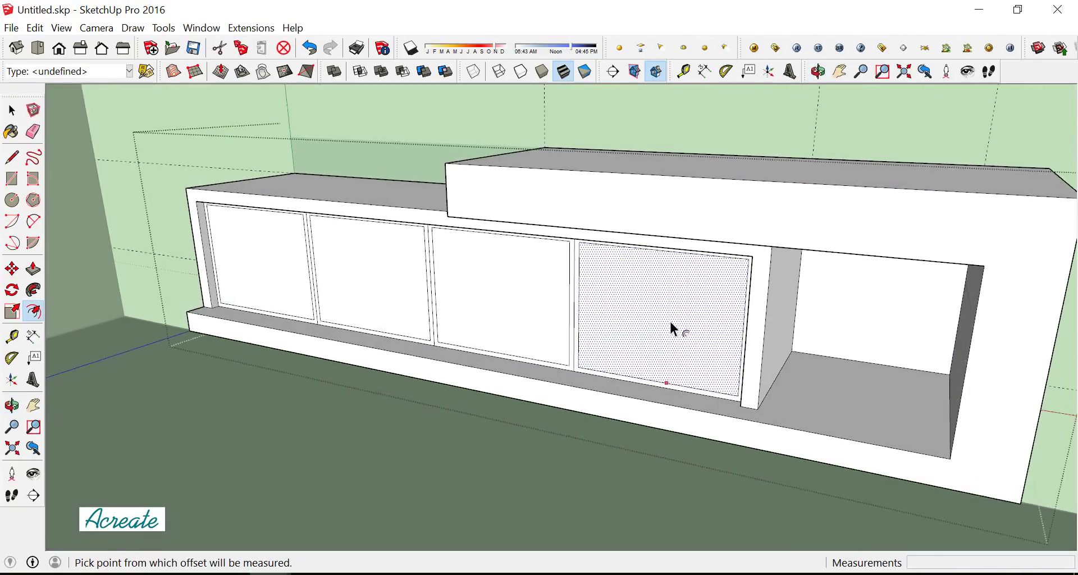
scroll(675, 330, up, 2)
Push all four panel centres inward by the same depth to open four cubbies
click(33, 269)
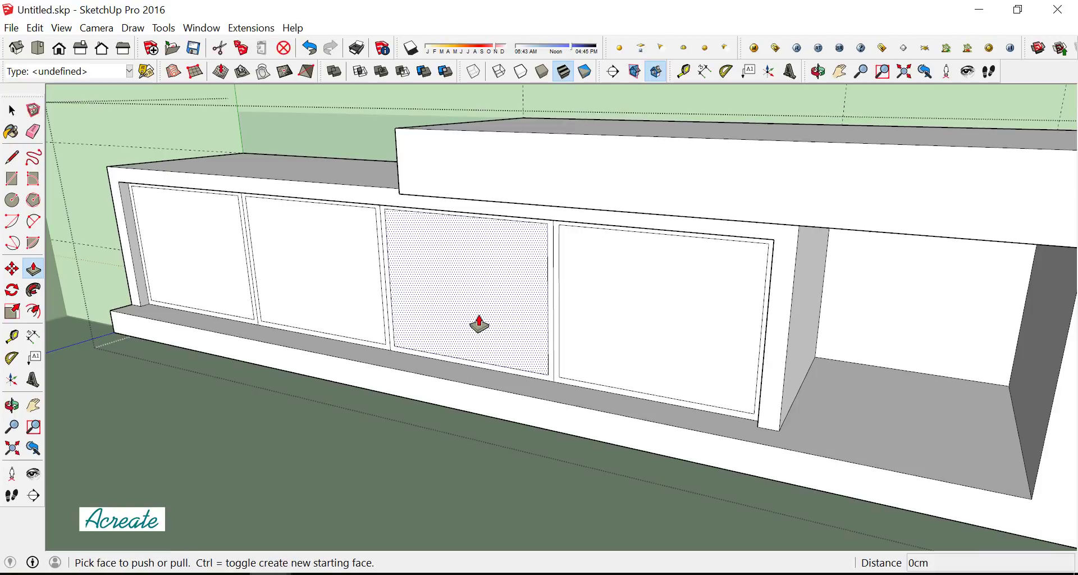
click(621, 331)
click(869, 323)
click(492, 321)
double_click(492, 321)
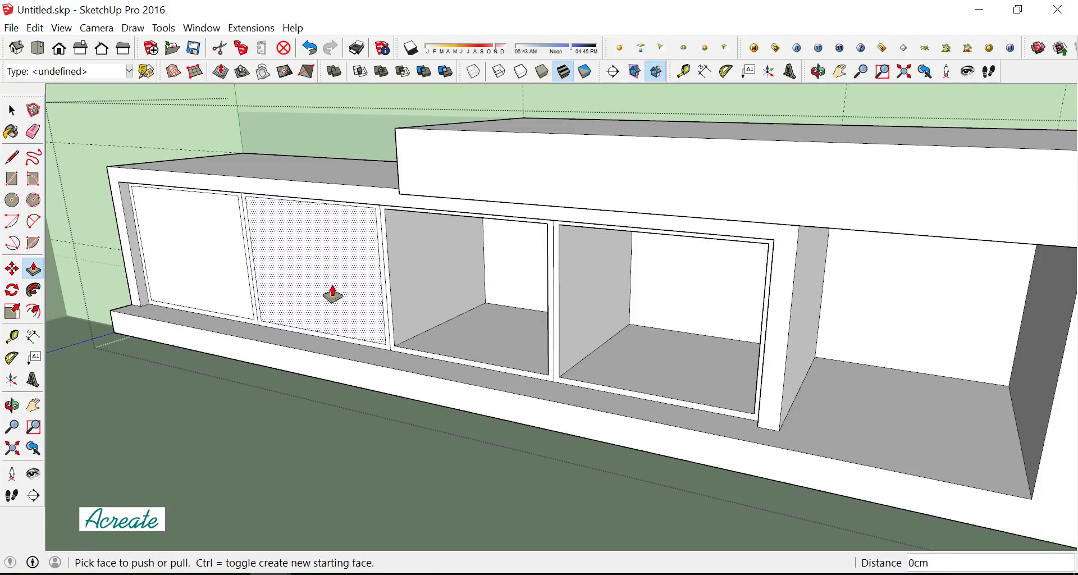
double_click(330, 288)
double_click(221, 282)
scroll(425, 327, down, 2)
drag(540, 265, 633, 320)
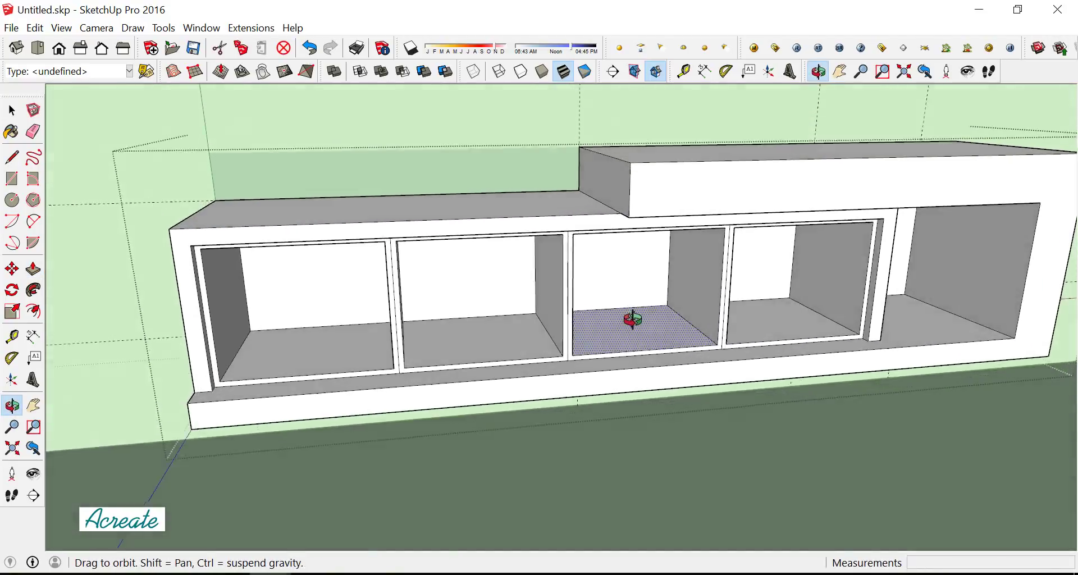
key(p)
mouse_move(544, 344)
middle_down()
mouse_move(534, 344)
mouse_move(534, 296)
middle_up()
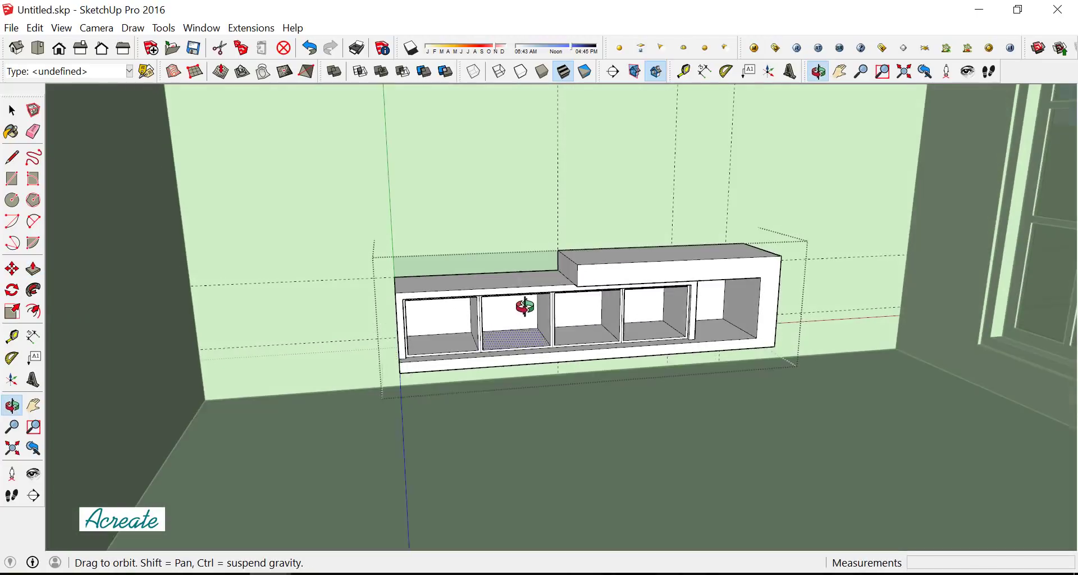
Exit the cabinet group, reopen the shelf unit group to erase edges, then exit it
click(11, 110)
click(342, 232)
mouse_move(413, 263)
middle_down()
mouse_move(505, 310)
mouse_move(498, 293)
middle_up()
click(35, 133)
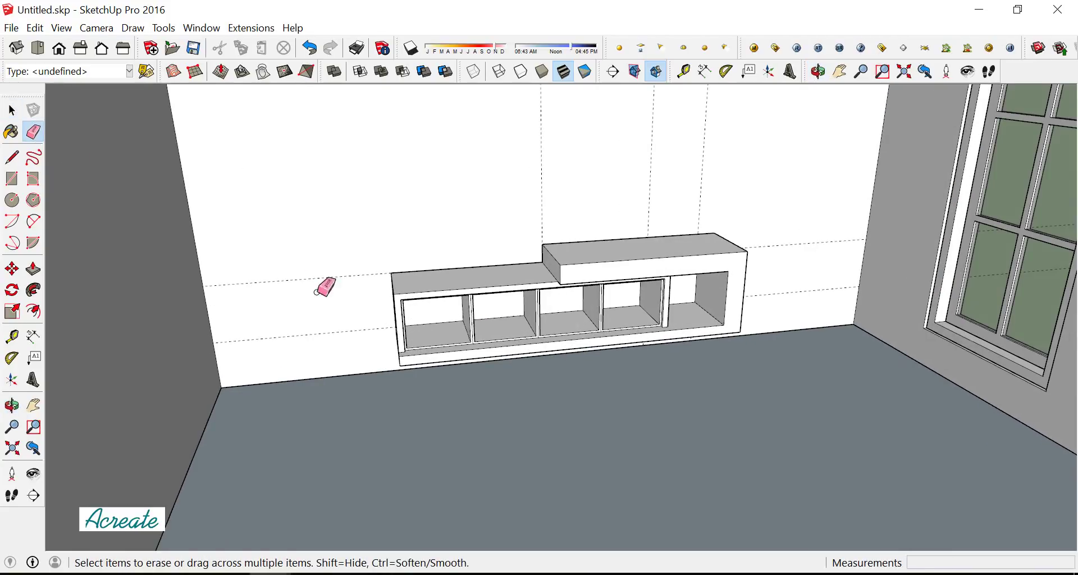
mouse_move(783, 312)
middle_down()
mouse_move(768, 283)
mouse_move(724, 258)
middle_up()
click(12, 110)
click(563, 252)
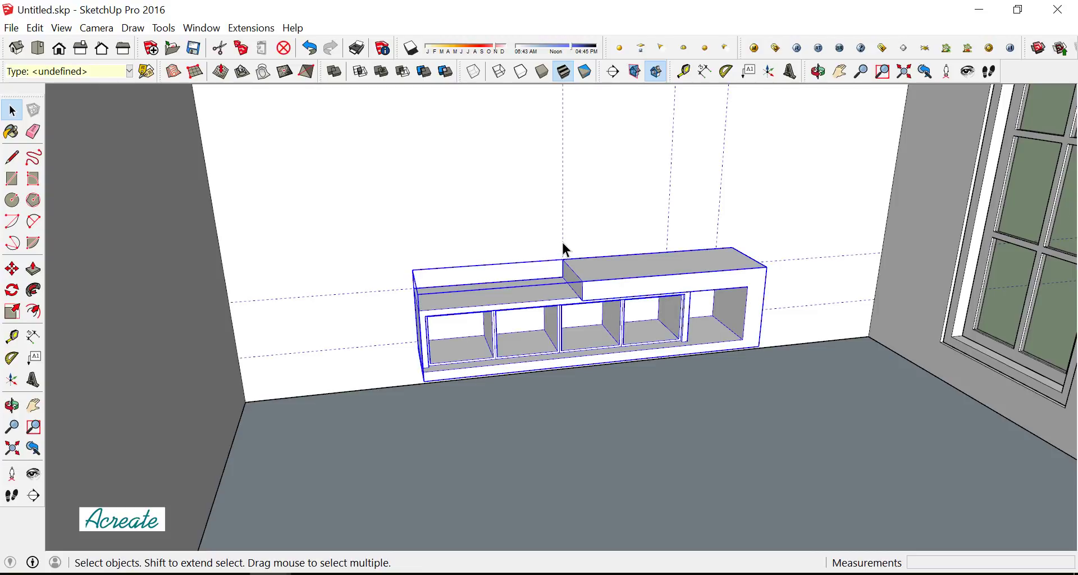
right_click(564, 250)
click(619, 327)
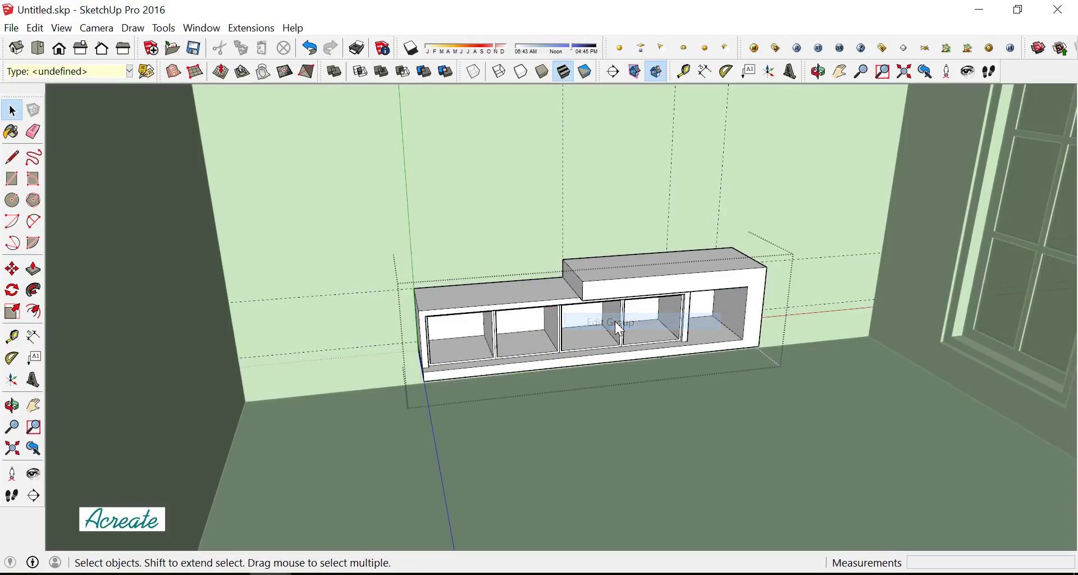
click(34, 131)
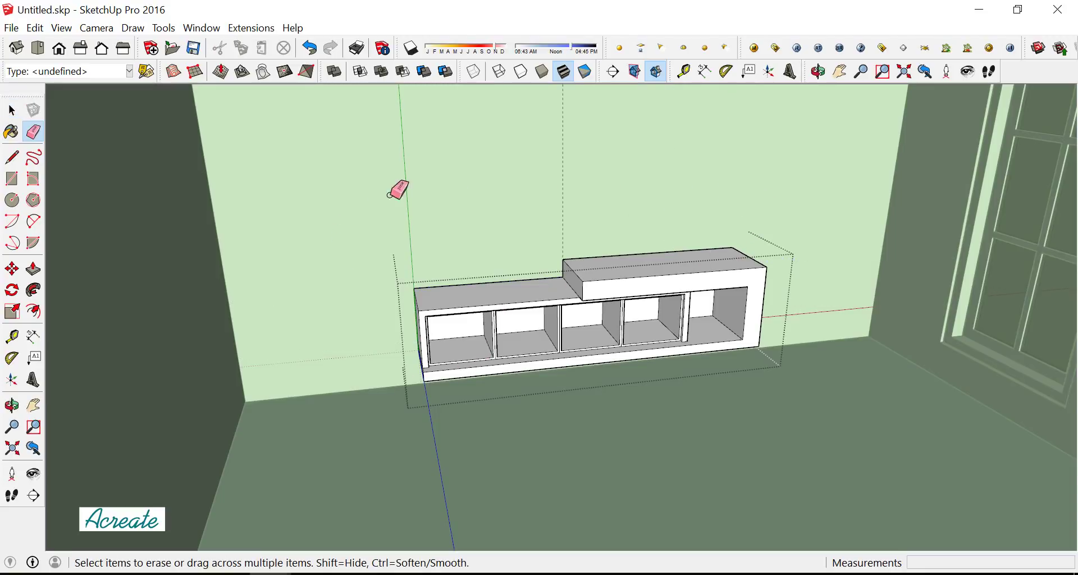
key(space)
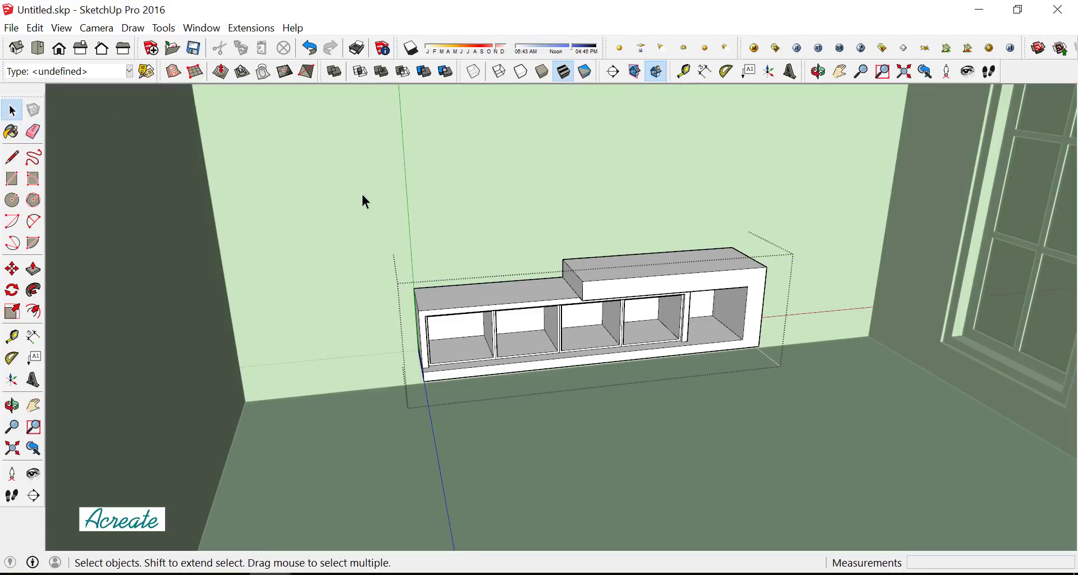
click(361, 200)
Switch to Front view and zoom in on the row of open compartments
mouse_move(597, 339)
middle_down()
mouse_move(589, 261)
mouse_move(638, 321)
middle_up()
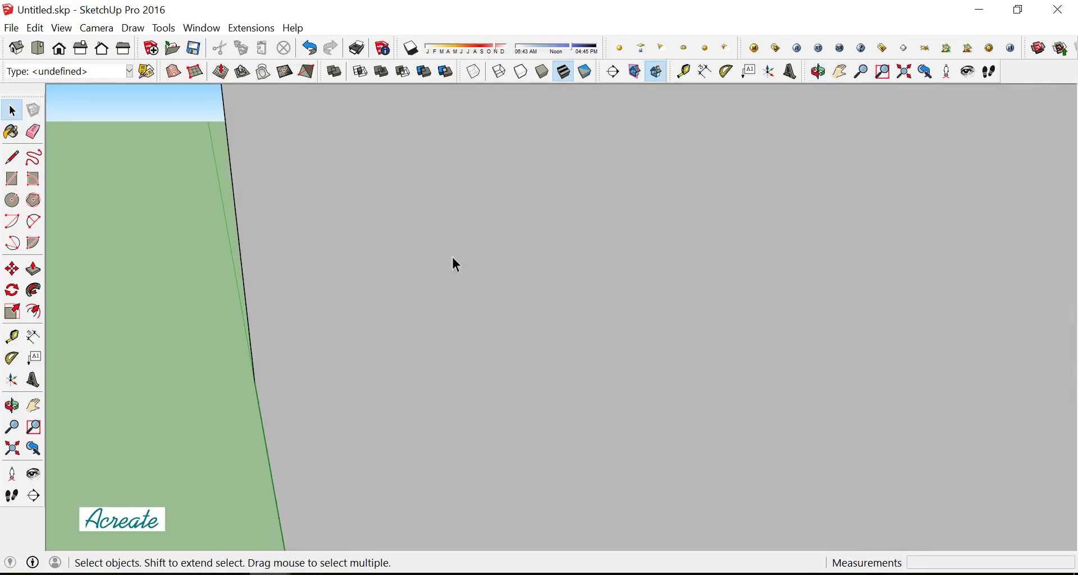
click(59, 48)
mouse_move(532, 314)
middle_down()
mouse_move(574, 306)
mouse_move(617, 386)
mouse_move(645, 320)
middle_up()
scroll(599, 287, up, 3)
scroll(537, 282, up, 2)
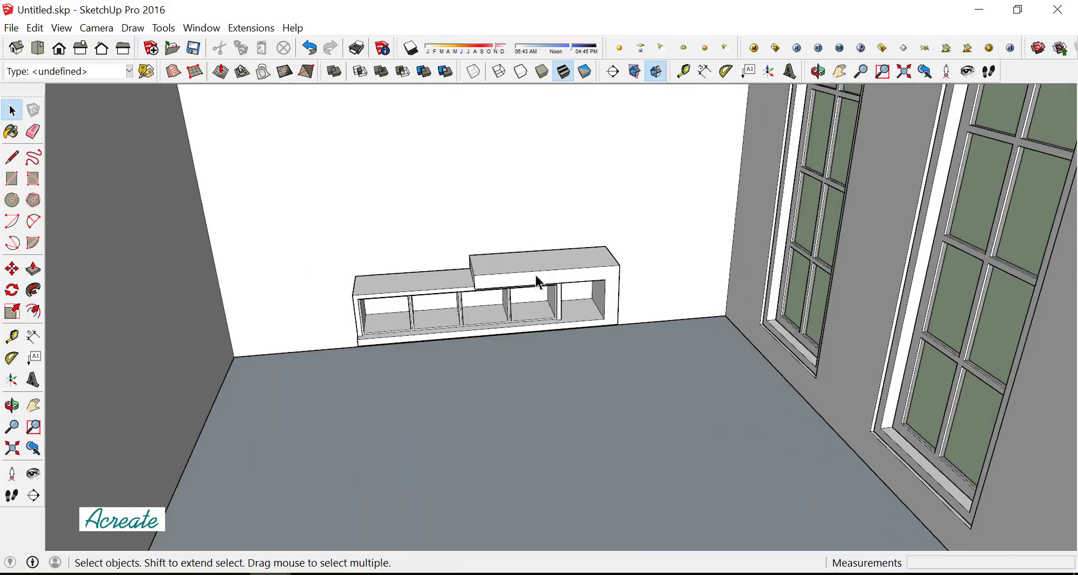
middle_drag(538, 282, 705, 293)
scroll(558, 305, up, 3)
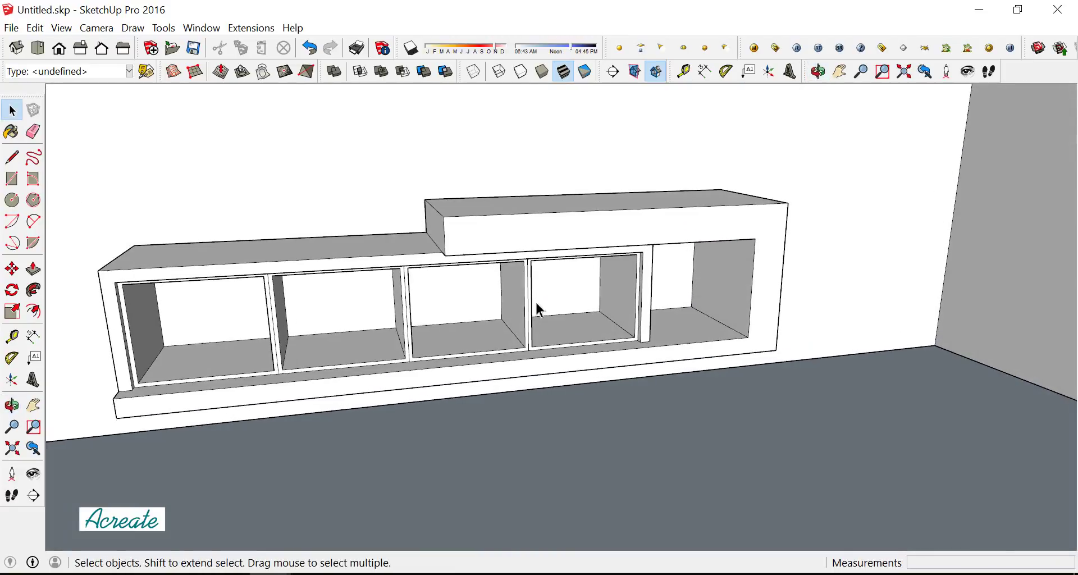
mouse_move(537, 307)
middle_down()
mouse_move(298, 361)
mouse_move(315, 245)
middle_up()
scroll(317, 247, up, 3)
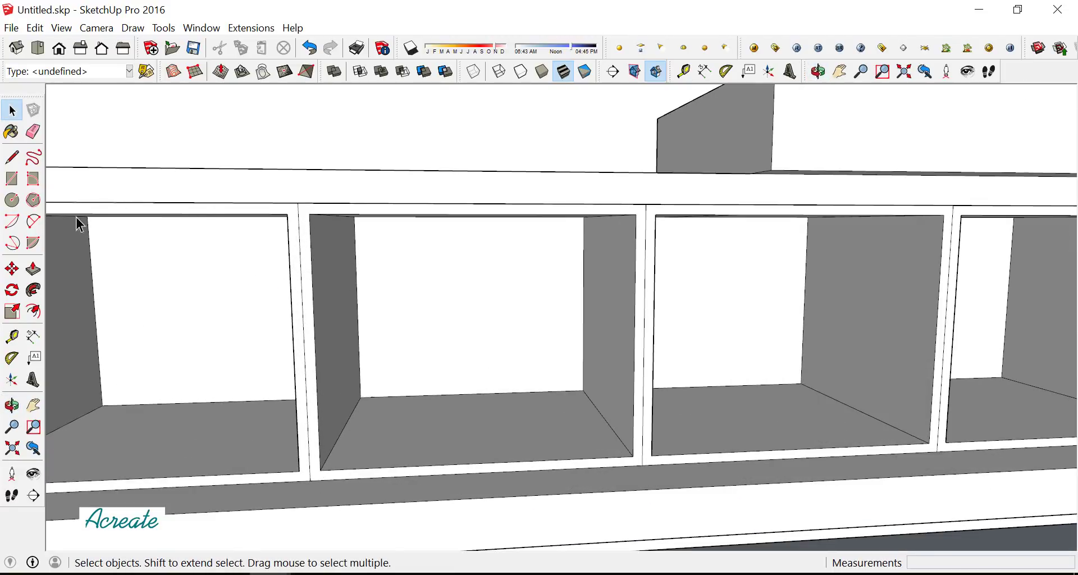
scroll(273, 257, up, 2)
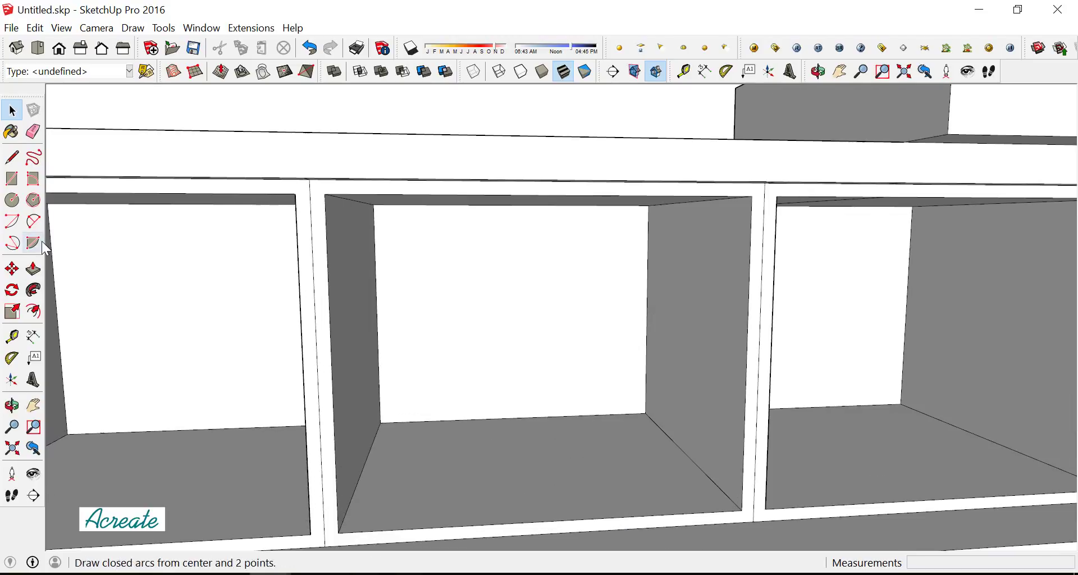
Draw a rectangle covering the second compartment's opening
click(325, 545)
scroll(539, 393, down, 2)
middle_drag(539, 393, 599, 303)
scroll(666, 233, up, 3)
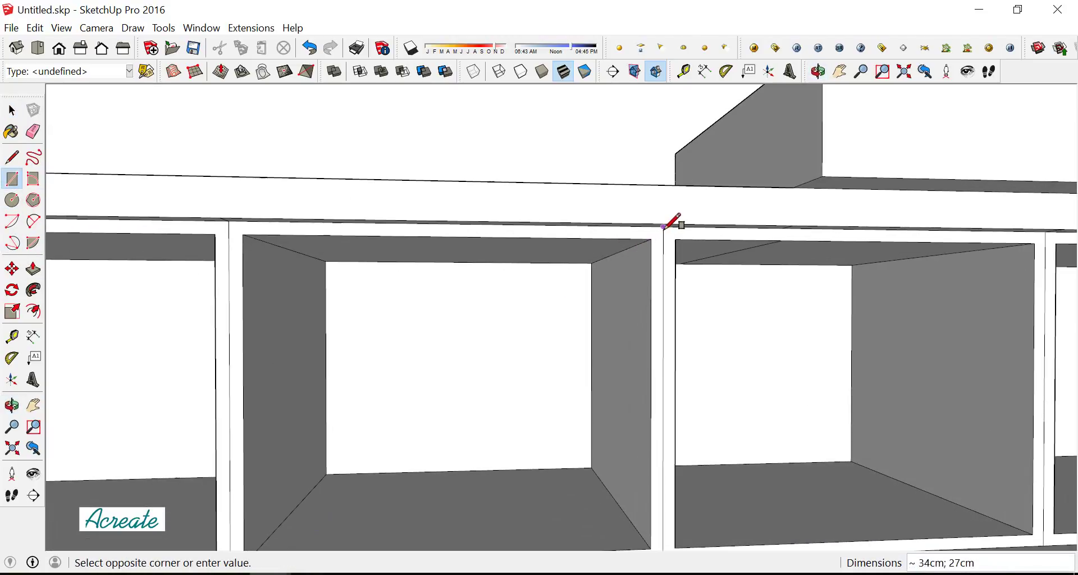
click(664, 227)
scroll(541, 264, down, 2)
middle_drag(541, 264, 447, 344)
Make the new door panel its own group and begin giving it thickness
click(12, 110)
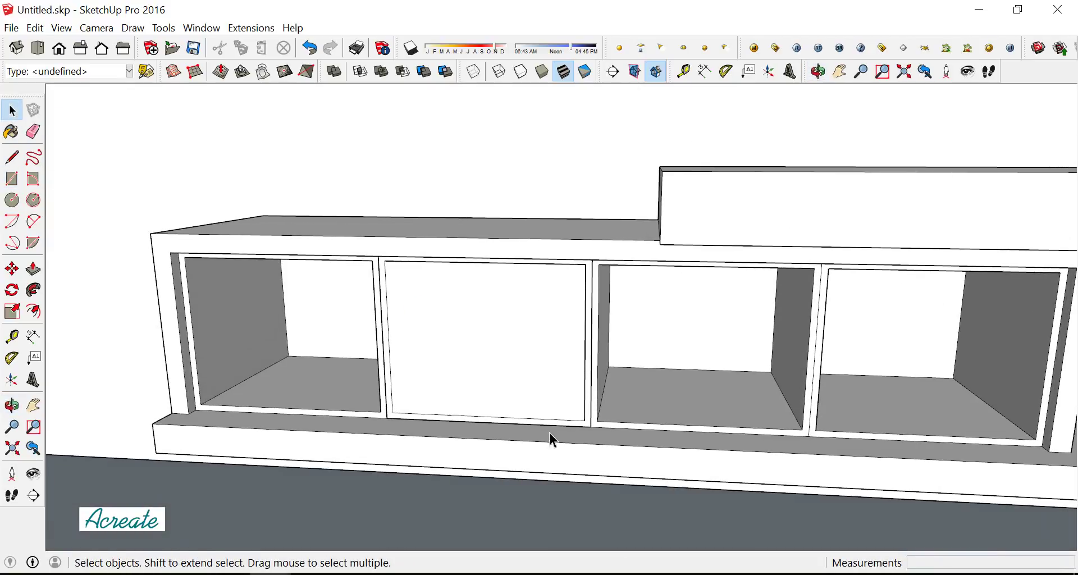
scroll(553, 440, up, 1)
click(477, 338)
right_click(477, 336)
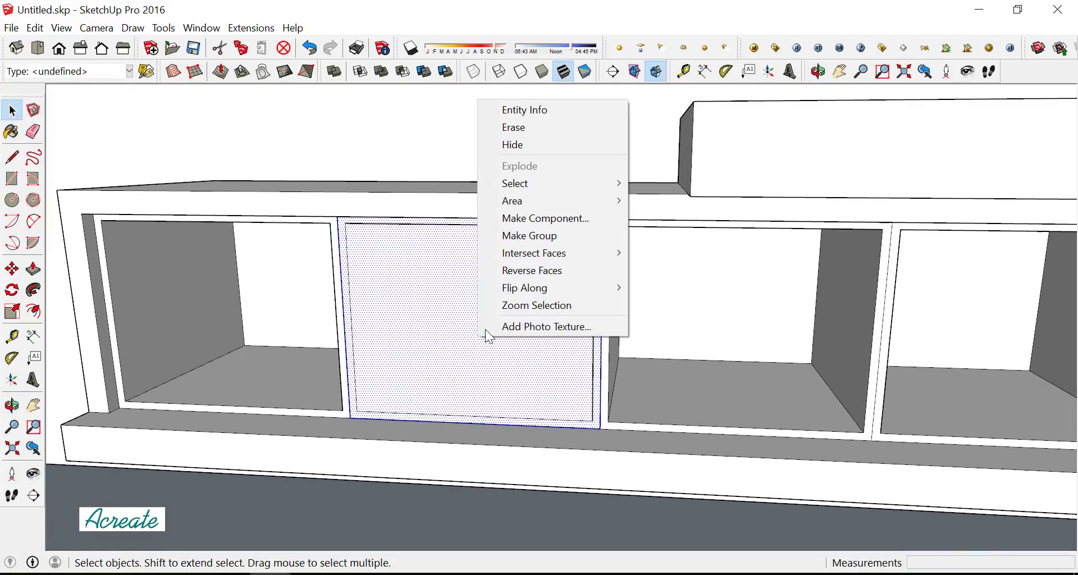
click(547, 240)
double_click(507, 286)
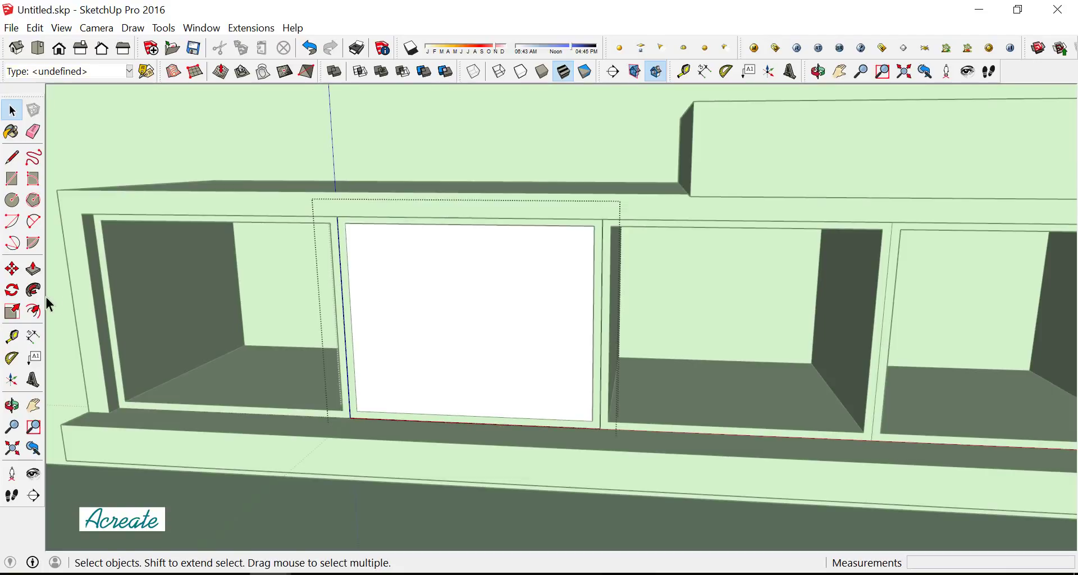
click(33, 268)
click(404, 264)
mouse_move(404, 211)
middle_down()
mouse_move(491, 315)
mouse_move(601, 368)
mouse_move(333, 357)
mouse_move(525, 353)
middle_up()
Pull the door panel out to give it thickness
scroll(525, 390, up, 2)
scroll(570, 414, up, 3)
scroll(571, 416, up, 2)
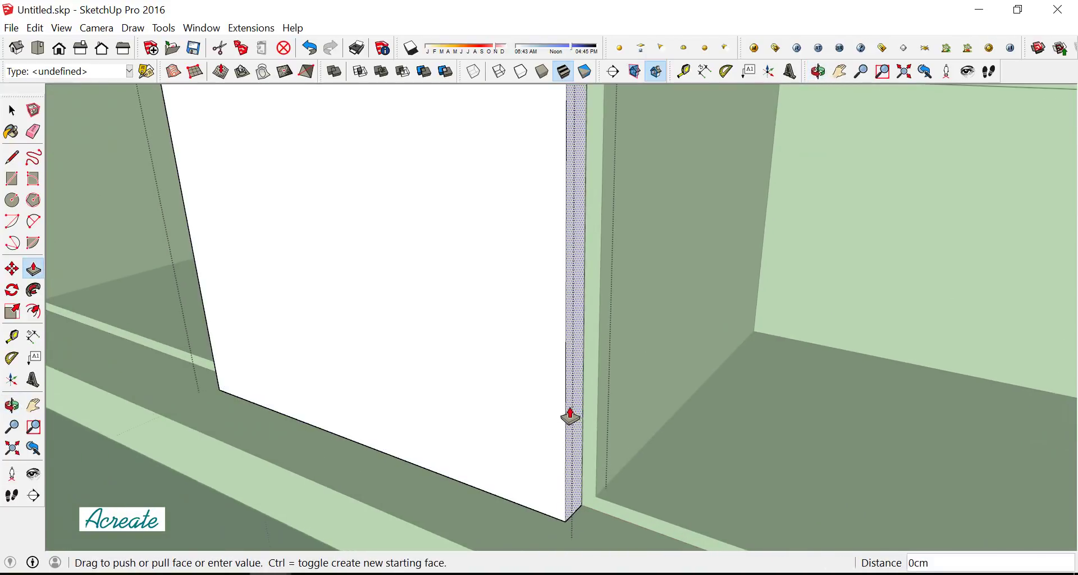
drag(570, 416, 552, 407)
text(0,5)
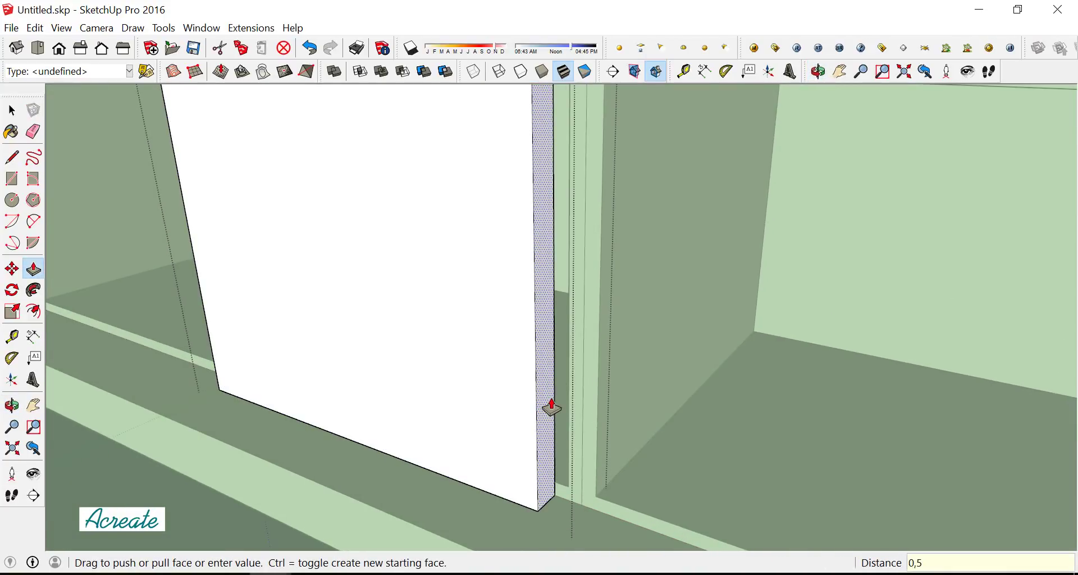
key(Return)
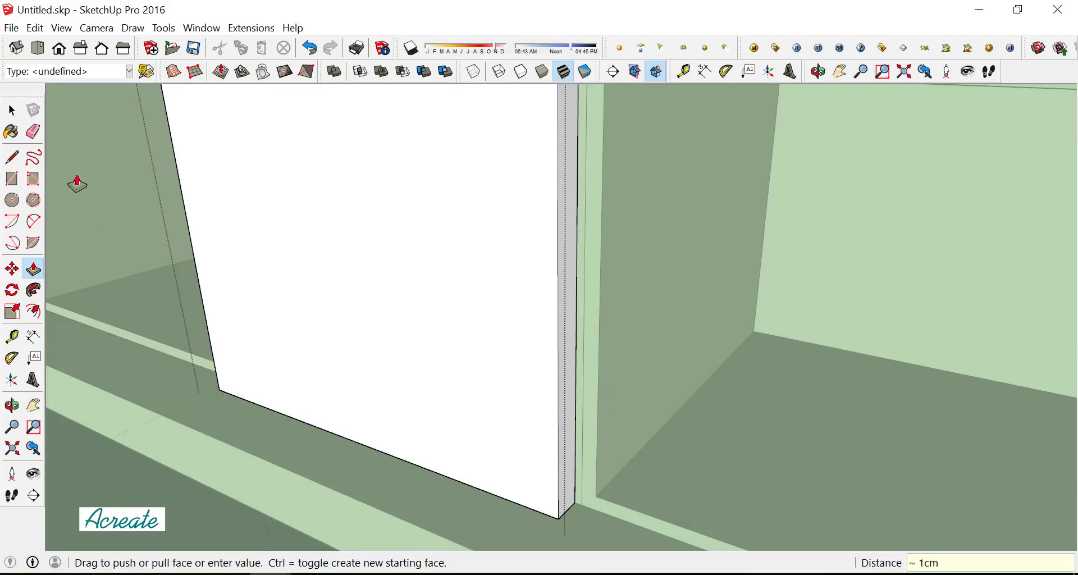
Select the door panel and move it by a distance of 0,25
key(space)
scroll(460, 229, down, 4)
middle_drag(460, 233, 459, 240)
scroll(489, 253, down, 3)
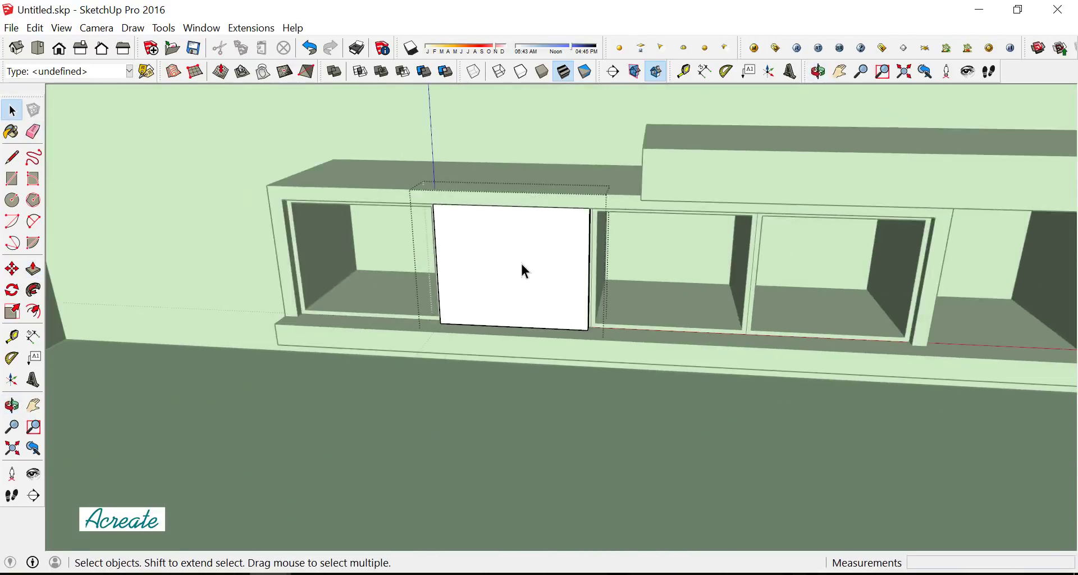
mouse_move(522, 269)
middle_down()
mouse_move(584, 264)
mouse_move(613, 390)
middle_up()
mouse_move(631, 301)
middle_down()
mouse_move(541, 276)
mouse_move(674, 283)
middle_up()
scroll(534, 290, up, 3)
scroll(626, 322, up, 4)
mouse_move(630, 331)
middle_down()
mouse_move(447, 322)
mouse_move(667, 307)
mouse_move(558, 294)
middle_up()
scroll(486, 320, down, 2)
scroll(354, 303, up, 3)
scroll(656, 367, up, 2)
mouse_move(354, 303)
middle_down()
mouse_move(655, 366)
mouse_move(646, 365)
middle_up()
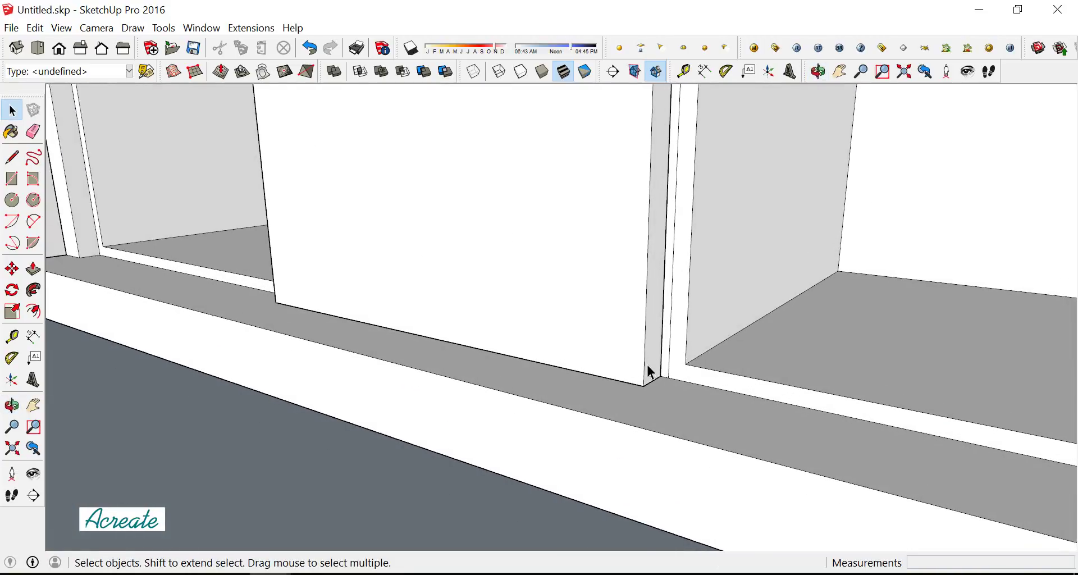
scroll(646, 365, up, 1)
click(645, 371)
key(m)
scroll(709, 393, up, 1)
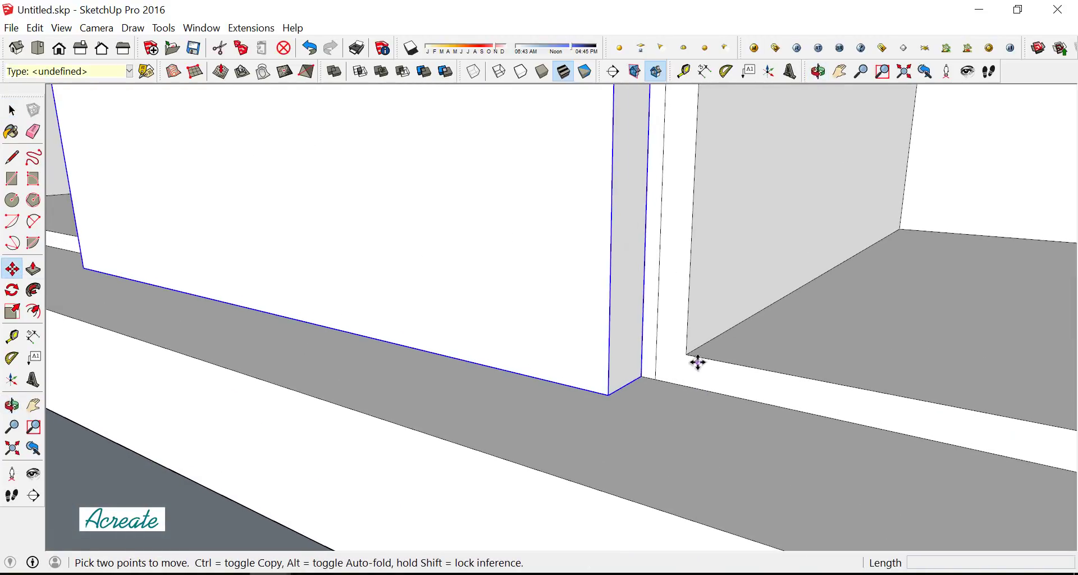
click(689, 353)
text(0,25)
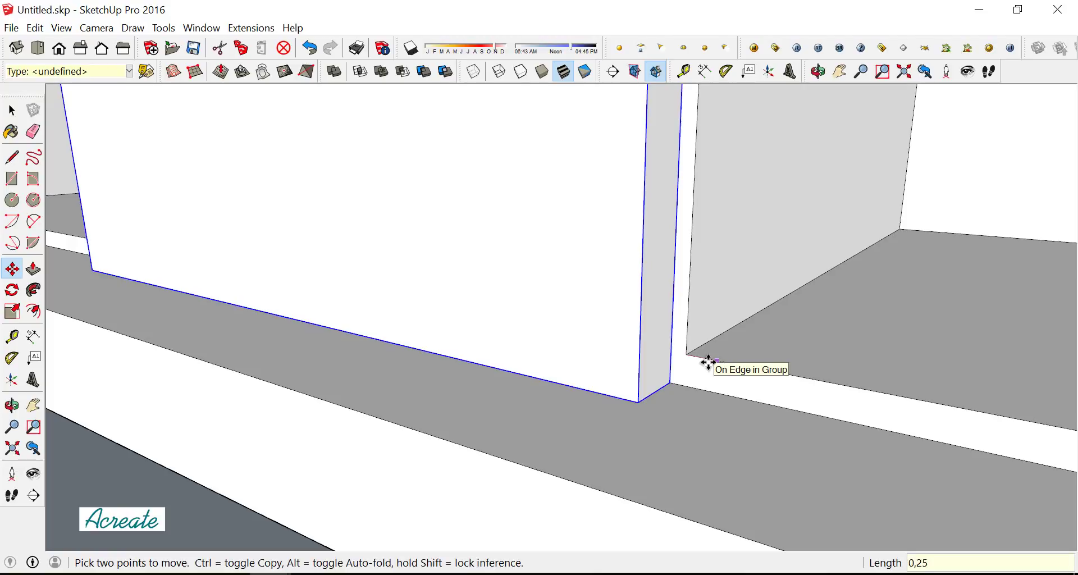
key(Return)
Copy the door from its corner into the next bay and beside the original
middle_drag(450, 286, 601, 385)
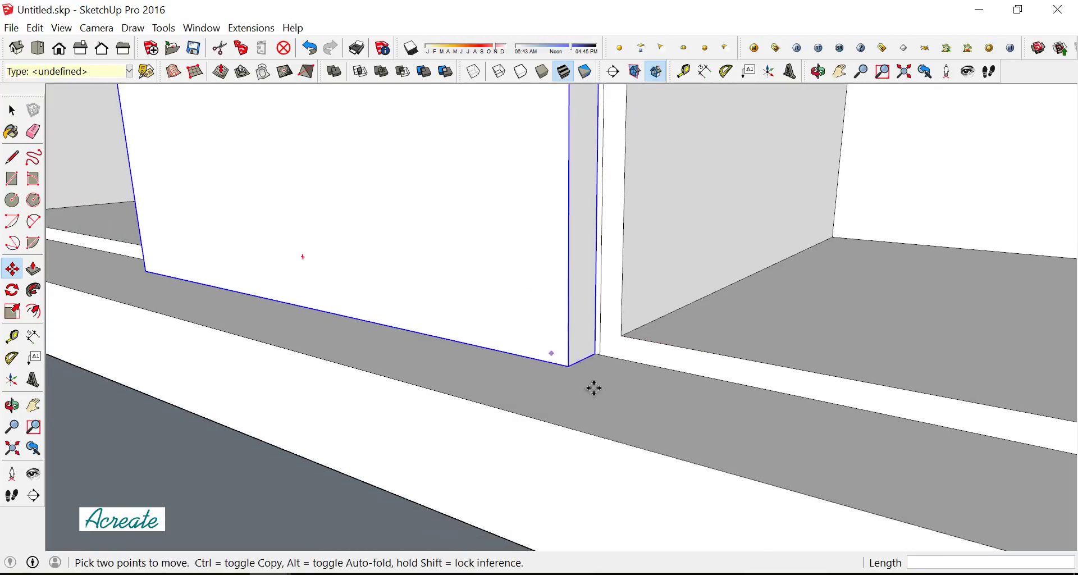
click(602, 344)
scroll(414, 307, down, 3)
middle_drag(414, 307, 868, 378)
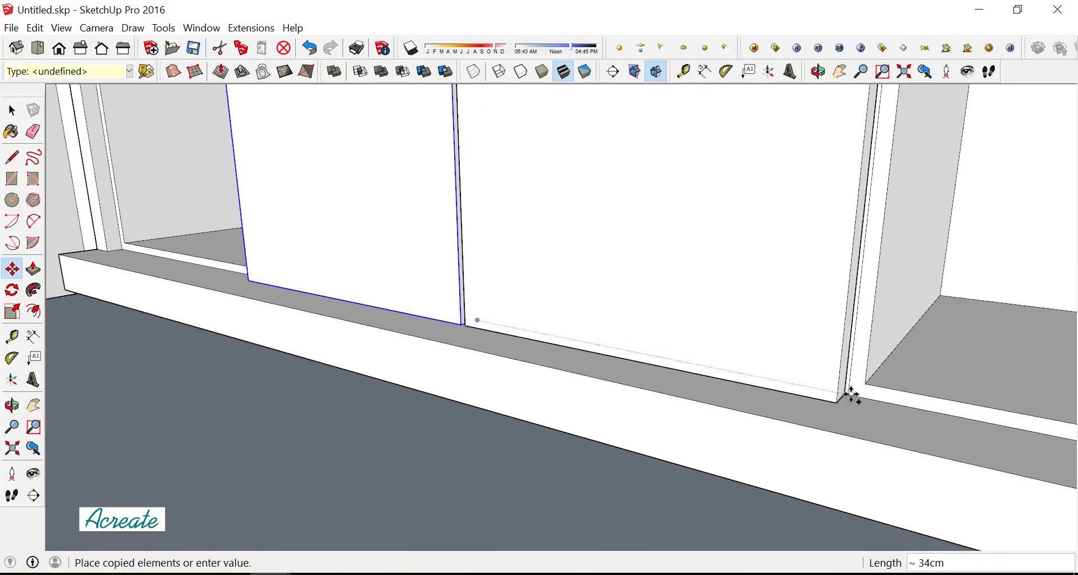
click(852, 394)
scroll(474, 331, up, 2)
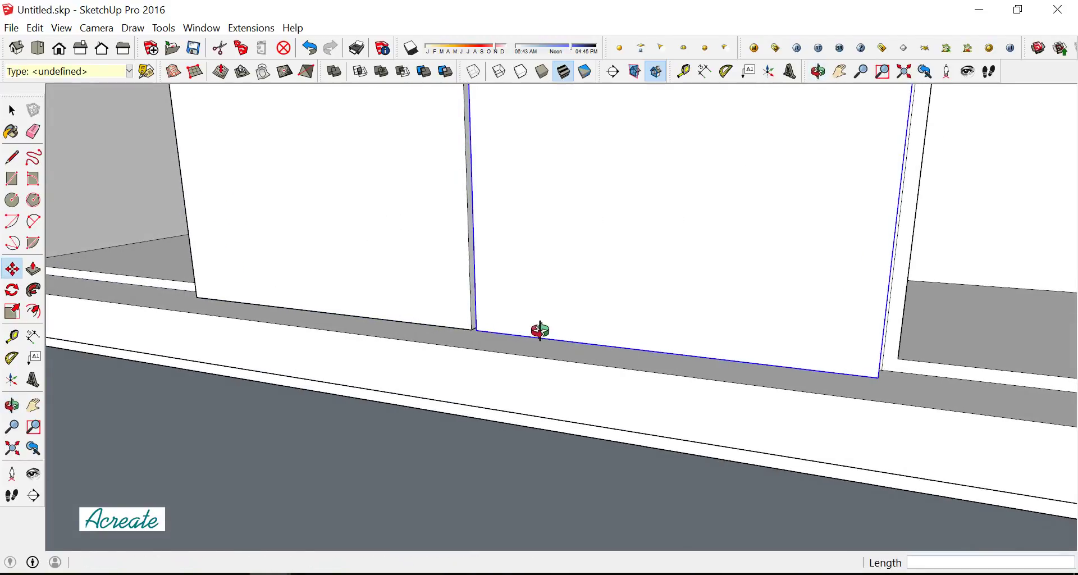
click(196, 294)
scroll(611, 348, down, 2)
scroll(612, 344, down, 1)
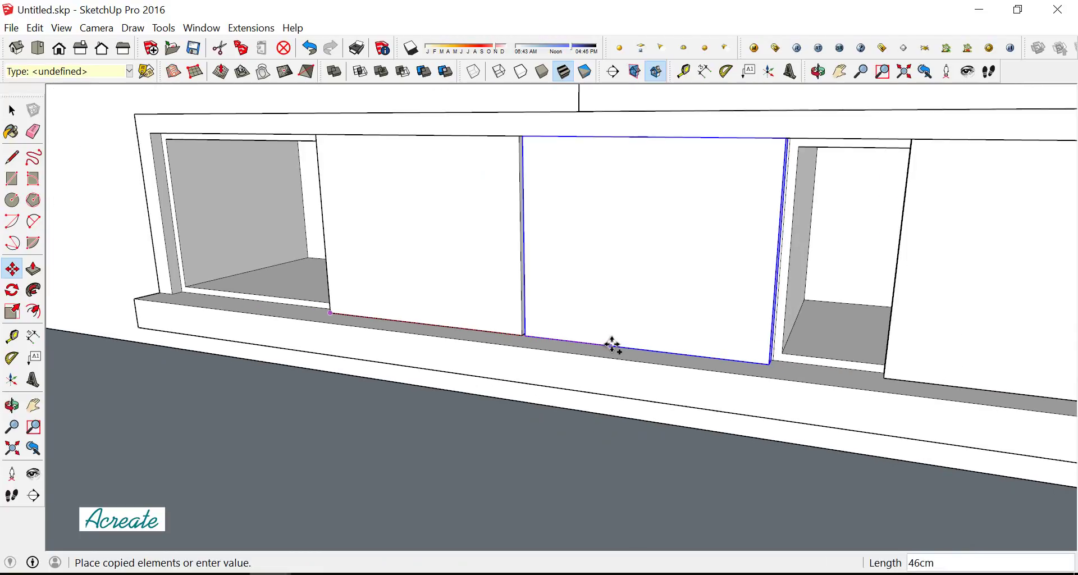
click(612, 344)
Place another door copy in the next bay, then undo the misplaced copy
middle_drag(409, 284, 398, 310)
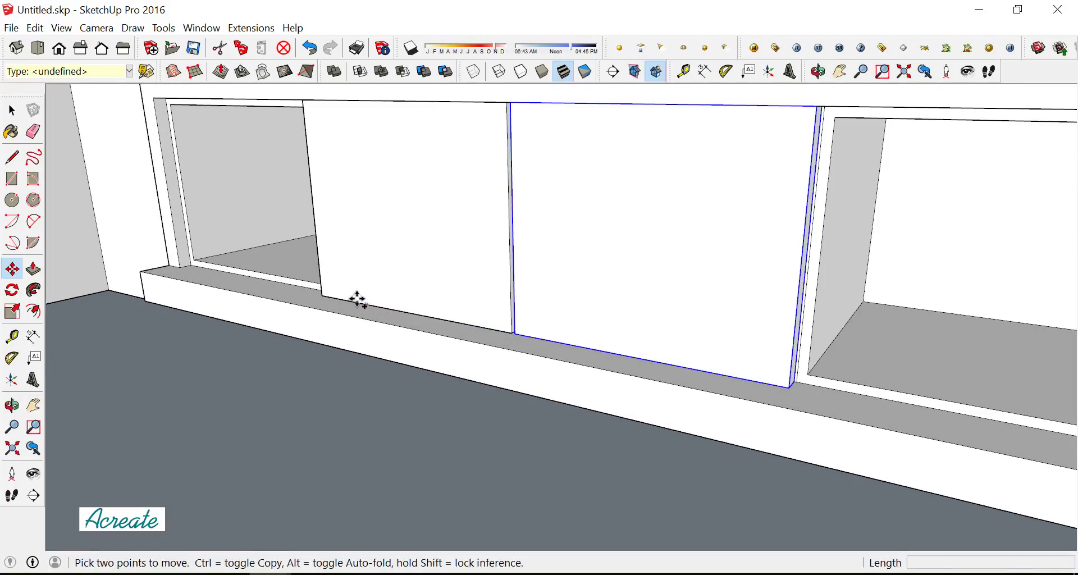
click(322, 294)
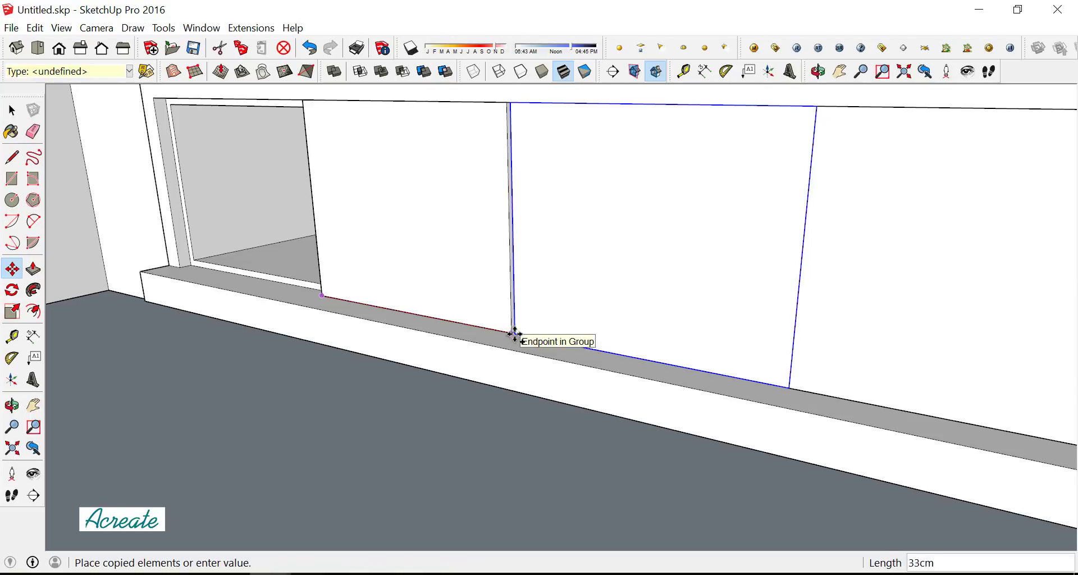
scroll(514, 335, up, 2)
click(508, 332)
scroll(469, 312, down, 3)
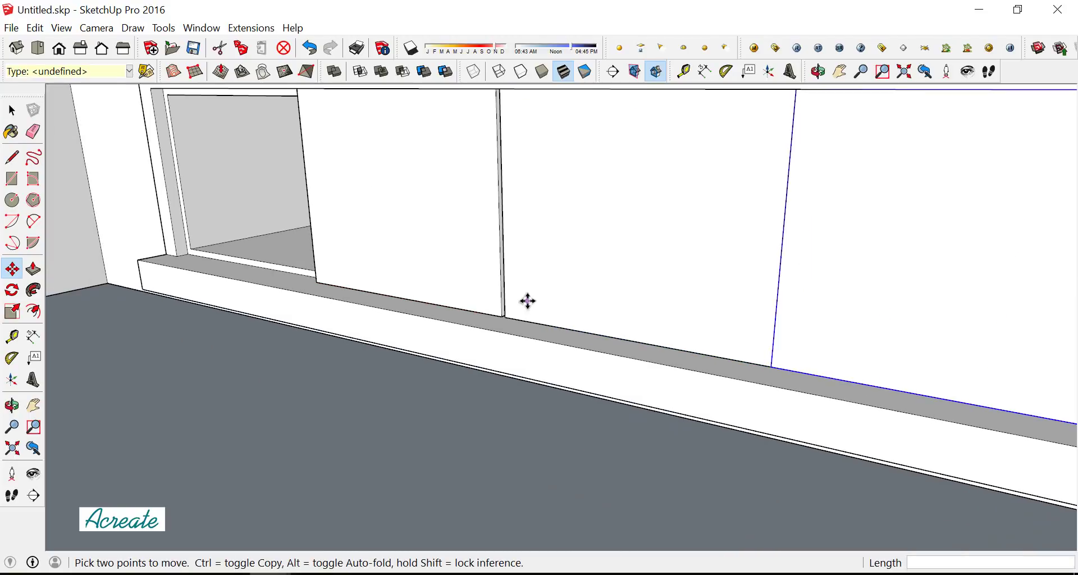
scroll(527, 301, down, 2)
middle_drag(561, 286, 707, 295)
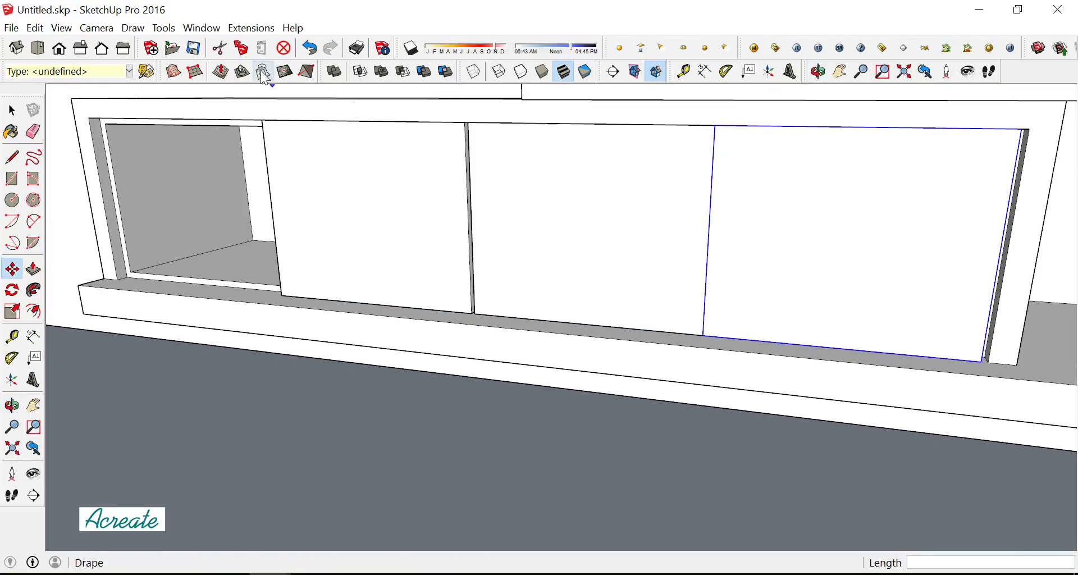
click(311, 50)
Reselect the door and Ctrl-copy it corner to corner beside the original
key(space)
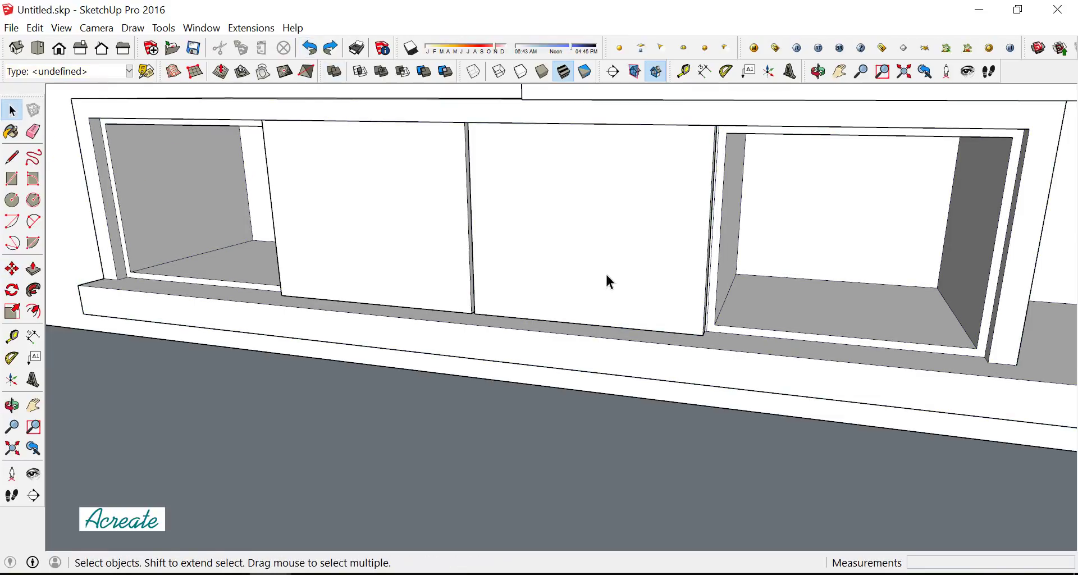
click(605, 273)
scroll(562, 289, up, 2)
scroll(505, 314, up, 3)
key(m)
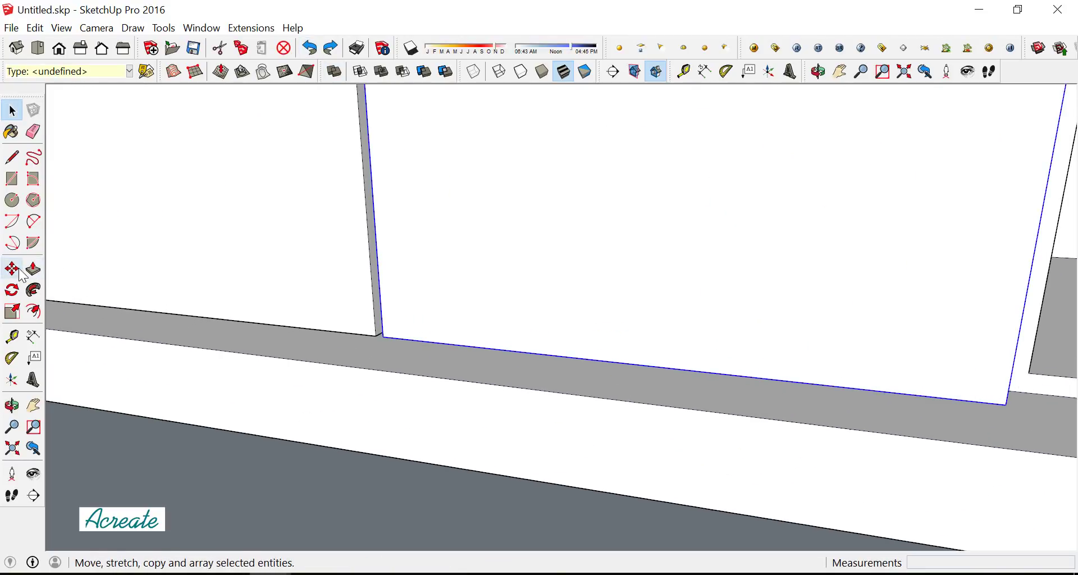
scroll(404, 351, up, 1)
key(ctrl)
click(365, 329)
scroll(232, 302, down, 2)
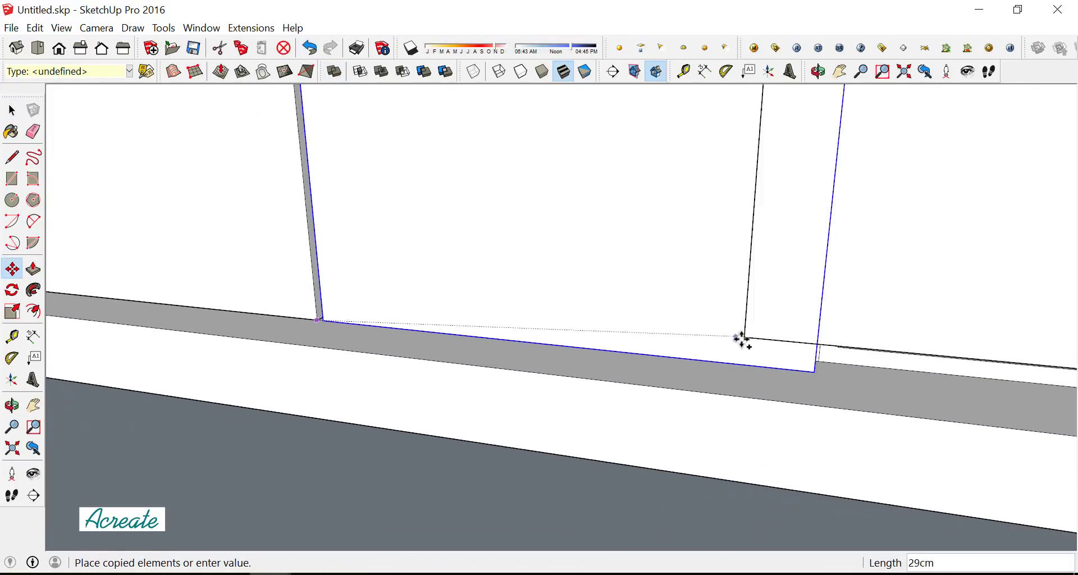
click(813, 368)
scroll(518, 313, down, 2)
middle_drag(546, 302, 702, 308)
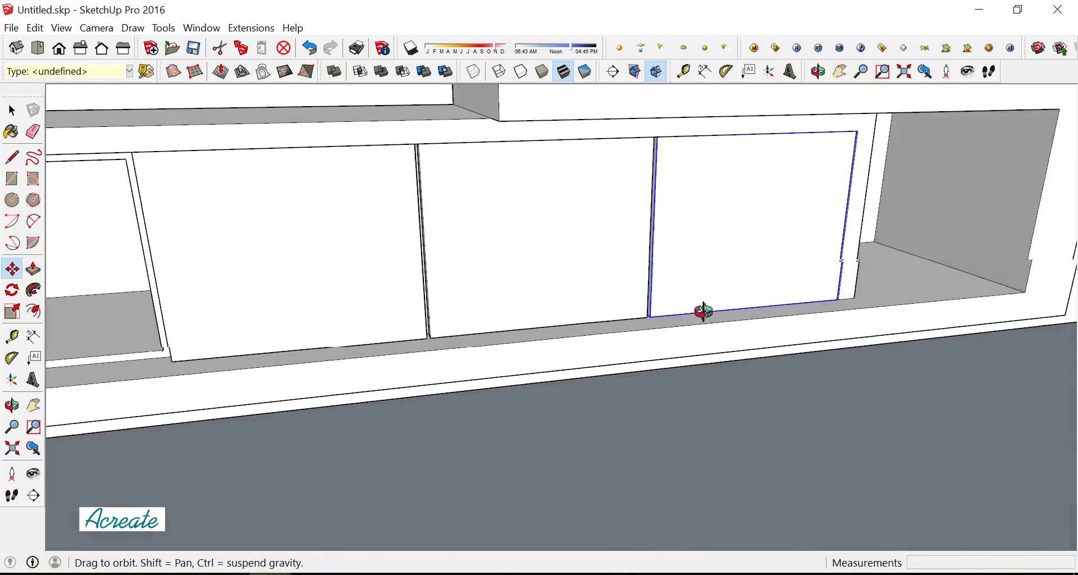
scroll(724, 264, down, 3)
scroll(468, 277, up, 2)
scroll(468, 276, up, 1)
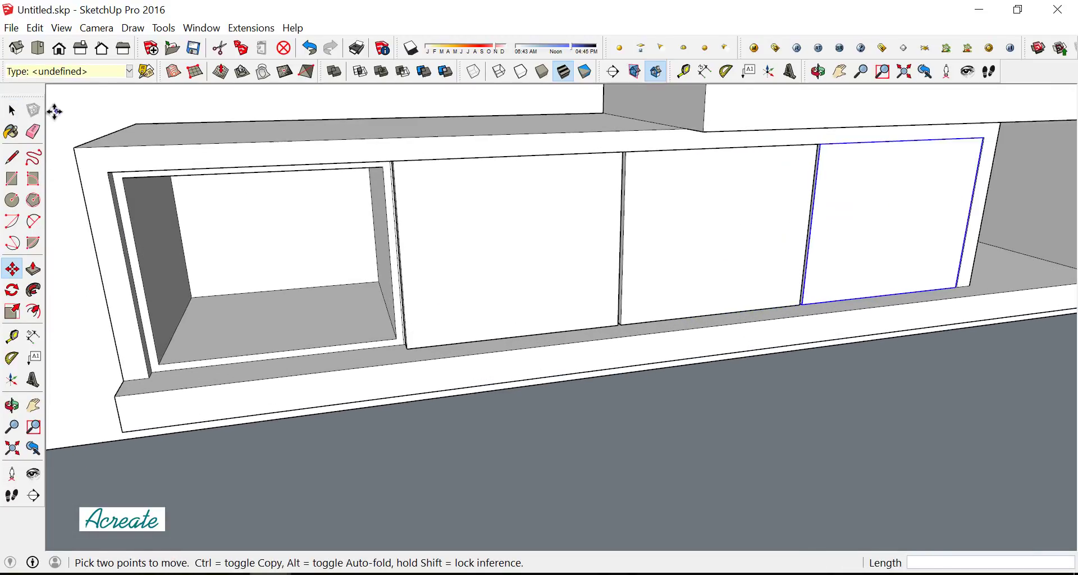
Select the second door and copy it into the first bay
key(space)
click(429, 274)
scroll(550, 306, up, 1)
scroll(567, 315, up, 1)
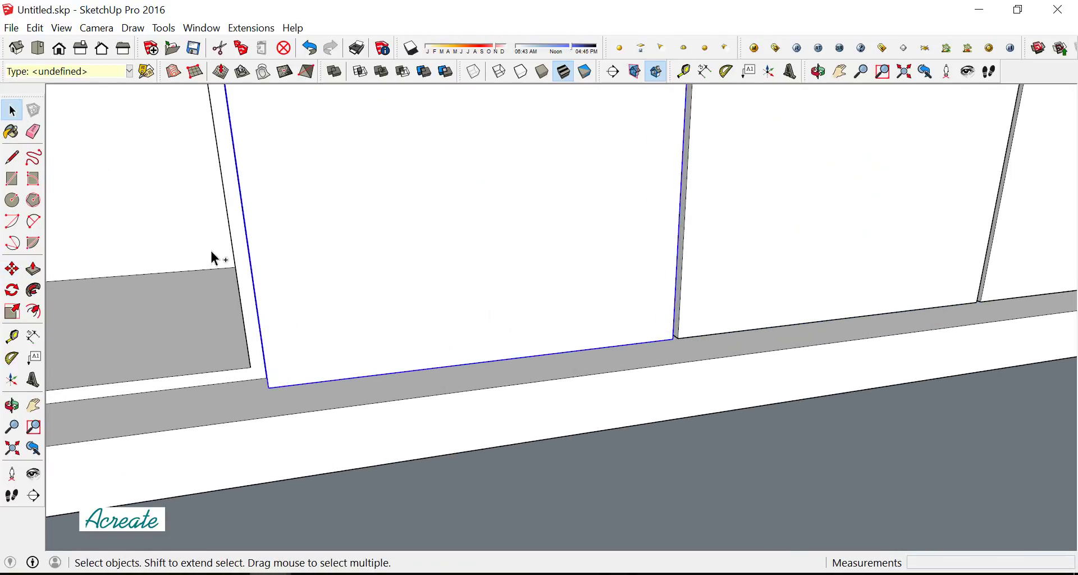
click(12, 269)
scroll(726, 359, up, 2)
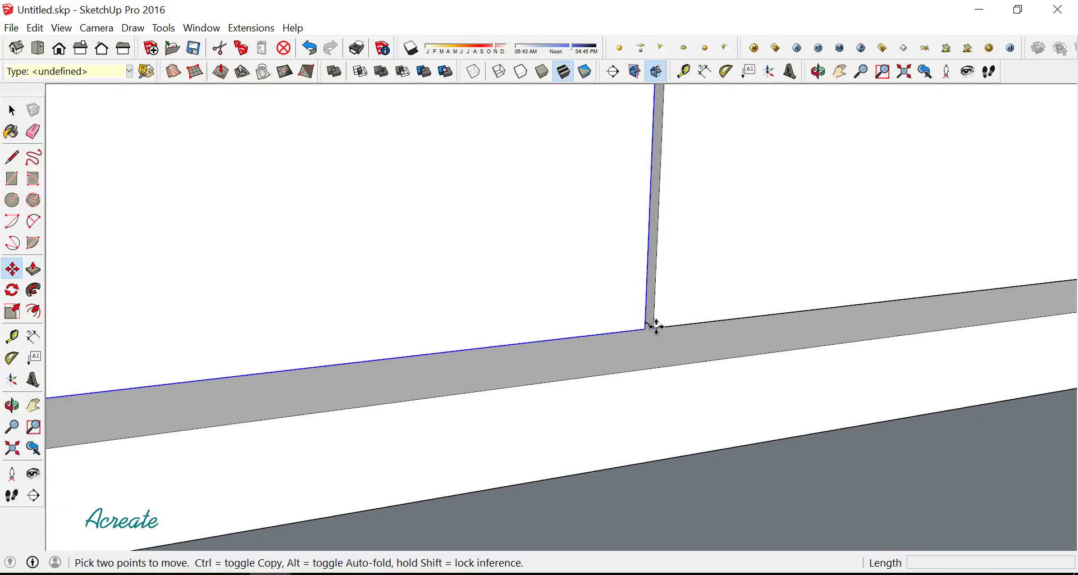
key(ctrl)
click(655, 326)
scroll(730, 269, down, 3)
click(344, 329)
scroll(440, 326, down, 2)
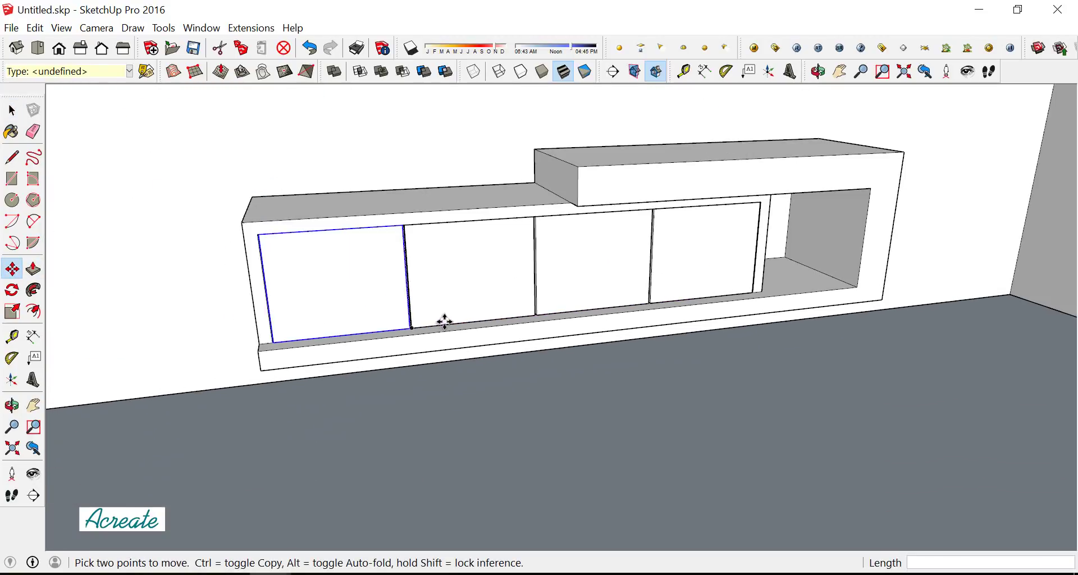
key(space)
Frame the wall cabinet and activate Paint Bucket with Wood Veneer 02 as the current material
scroll(469, 308, down, 2)
scroll(469, 308, down, 3)
scroll(711, 276, down, 2)
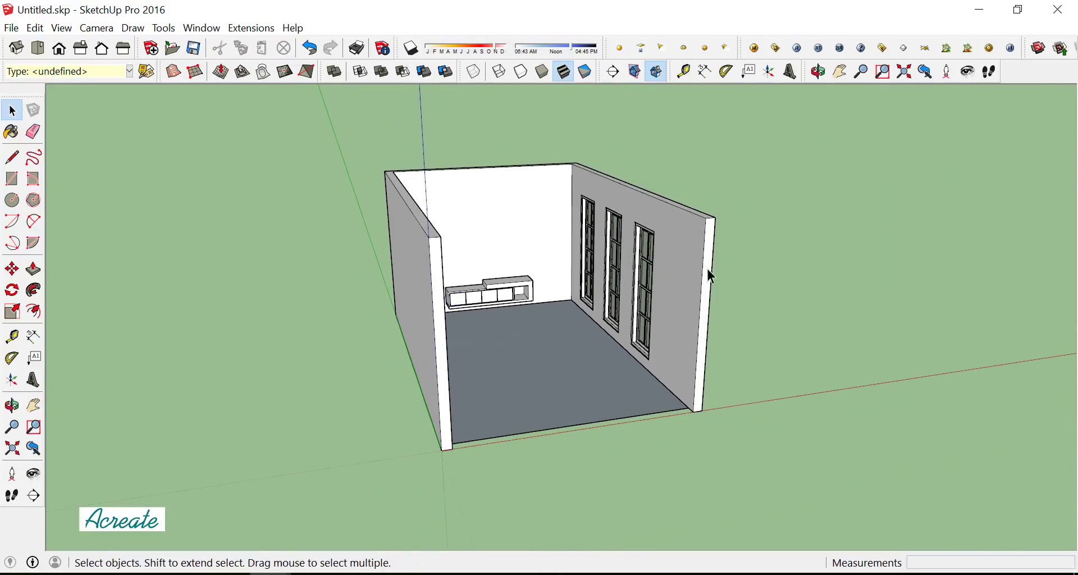
scroll(490, 271, up, 3)
scroll(610, 305, up, 3)
scroll(678, 286, up, 2)
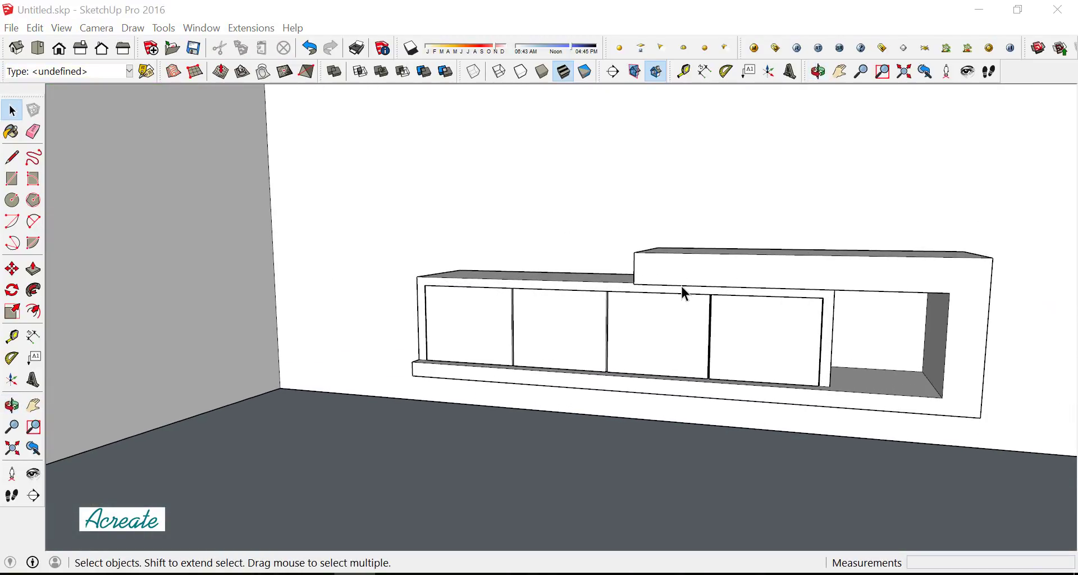
scroll(684, 292, down, 2)
scroll(681, 293, down, 1)
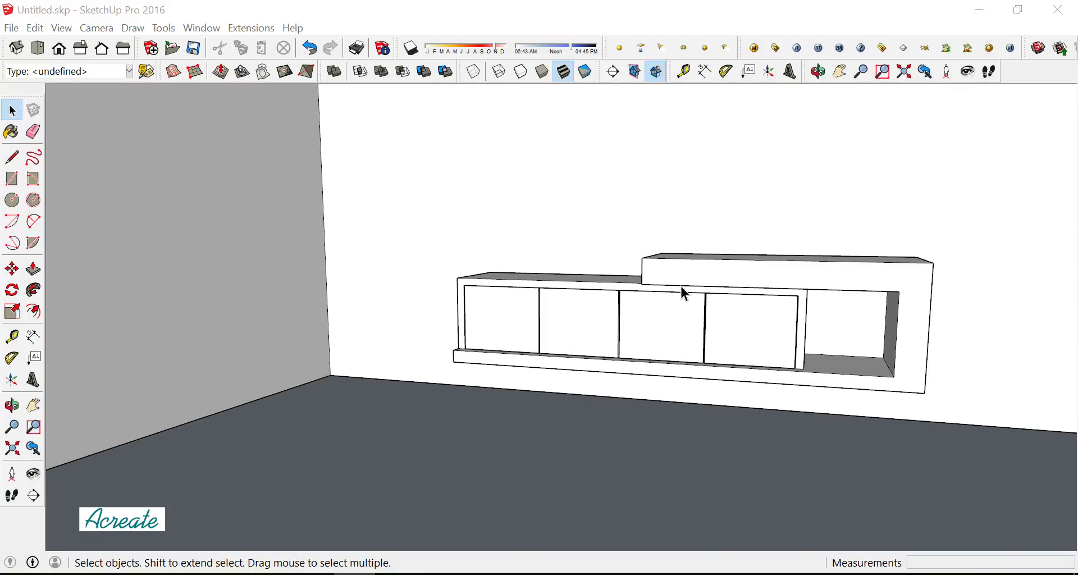
mouse_move(680, 293)
middle_down()
mouse_move(649, 343)
mouse_move(663, 333)
middle_up()
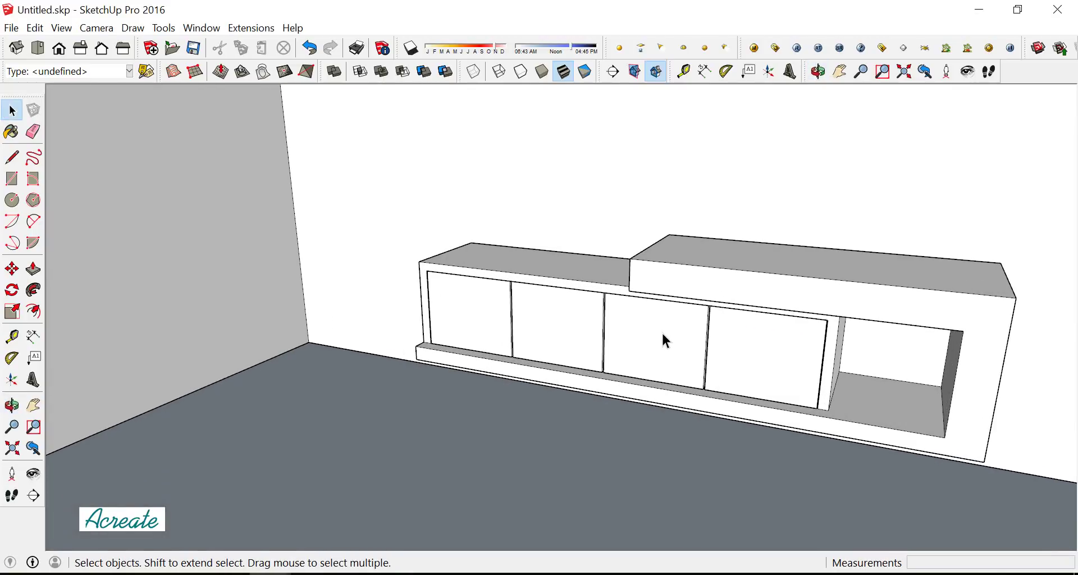
click(11, 132)
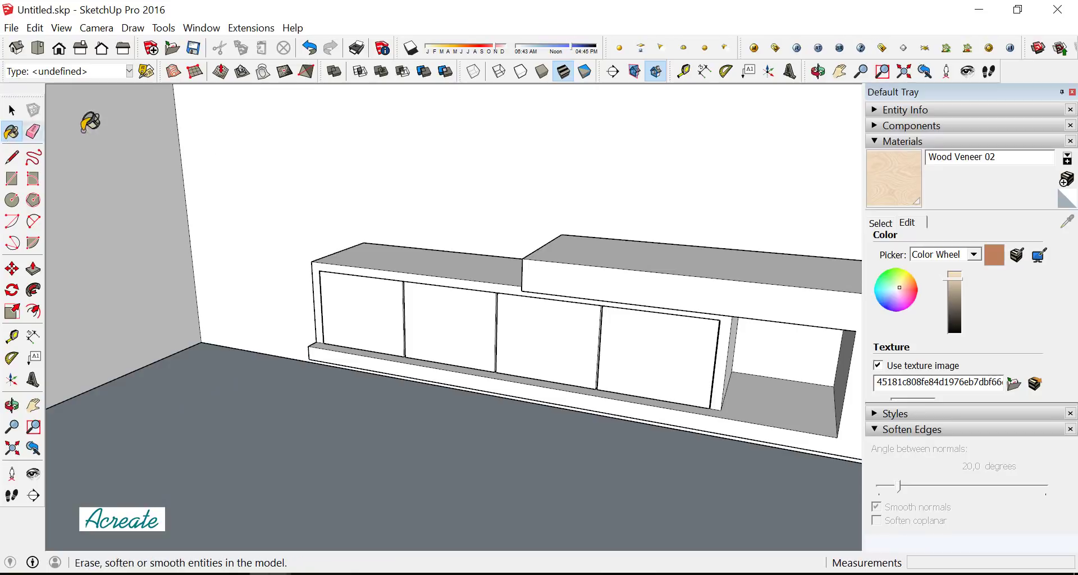
Paint each of the four cabinet doors with Wood Veneer 02
click(385, 317)
click(426, 317)
click(535, 311)
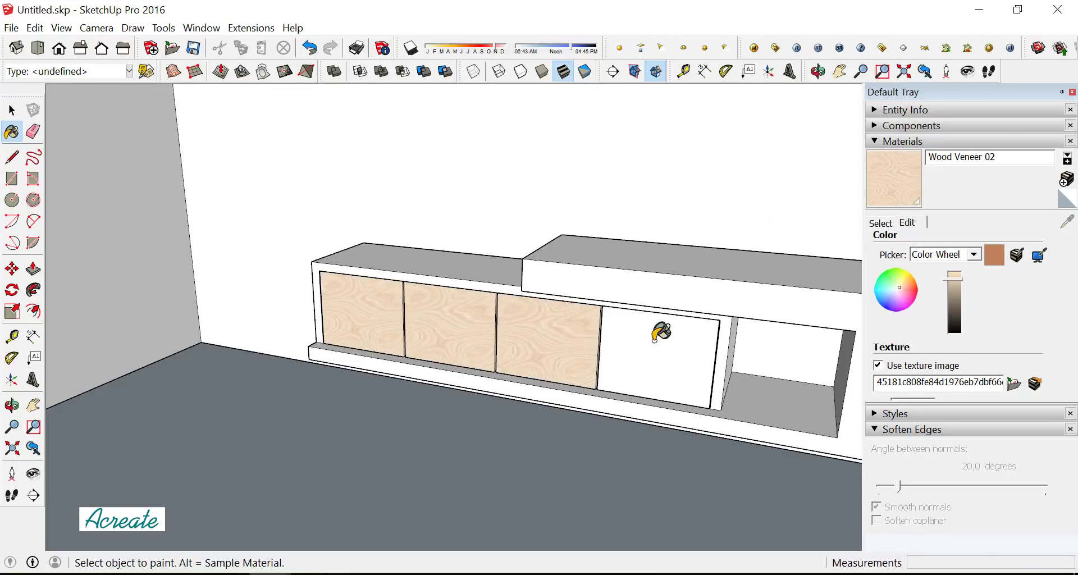
click(653, 334)
middle_drag(651, 334, 668, 385)
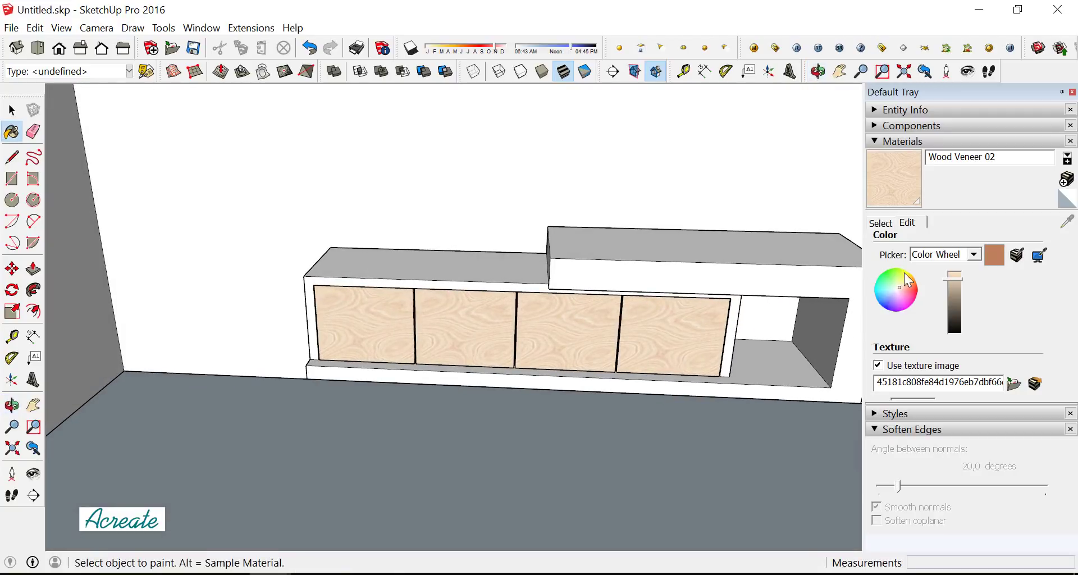
Switch the Materials library to the Colors category, then select the cabinet group
click(880, 223)
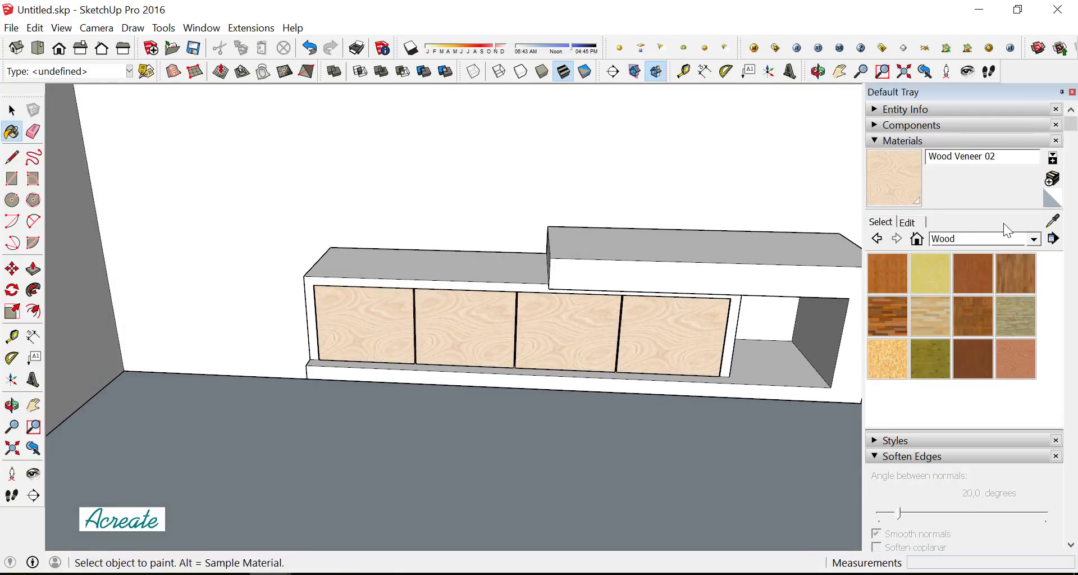
click(1033, 240)
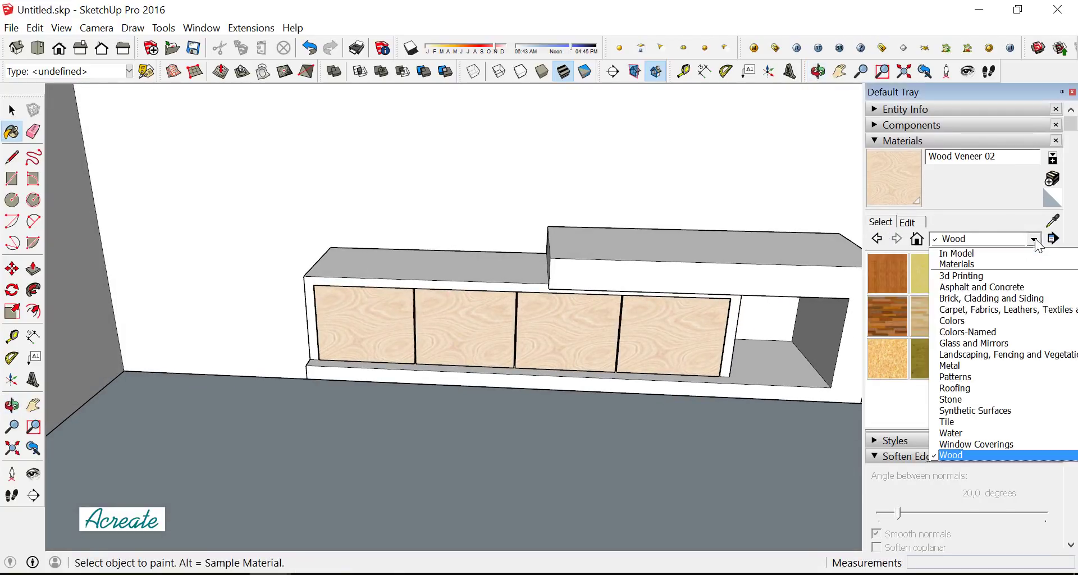
click(995, 320)
middle_drag(771, 325, 722, 323)
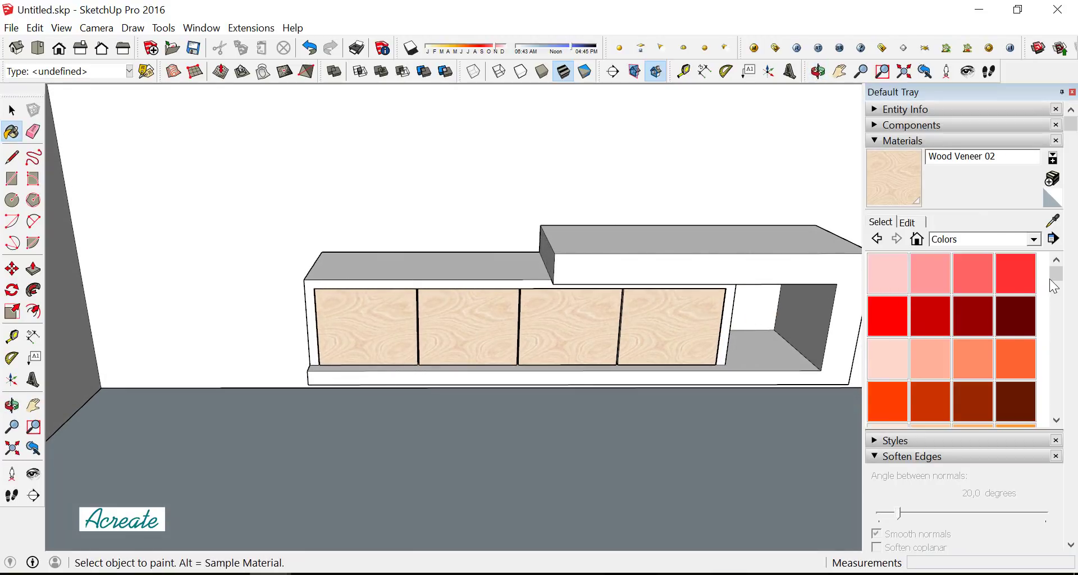
mouse_move(1054, 277)
mouse_down()
mouse_move(1055, 289)
mouse_move(1058, 278)
mouse_up()
click(12, 110)
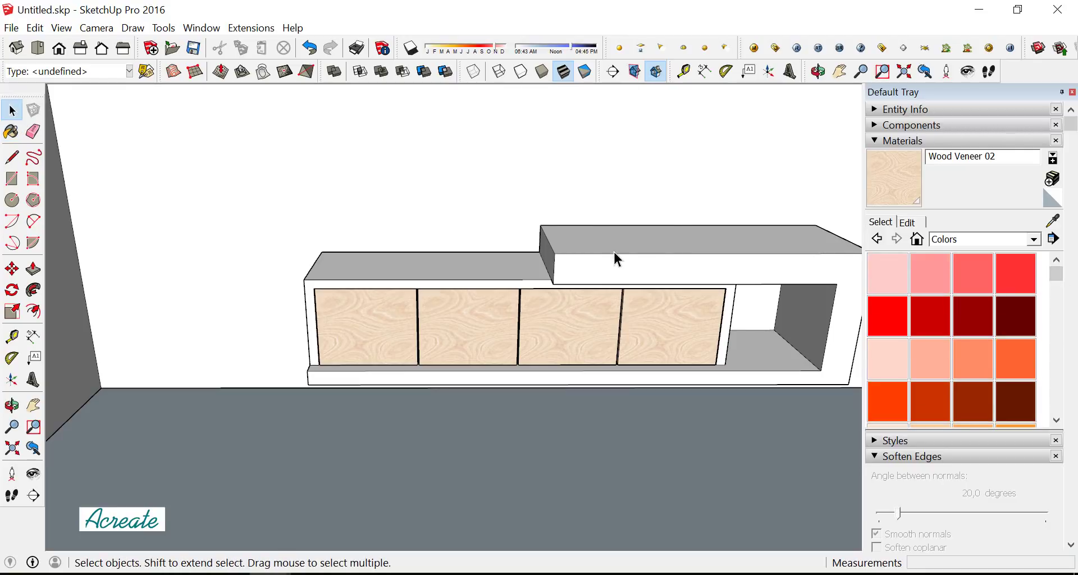
click(613, 252)
Open the cabinet group for editing and pick the grey Color M02 material
right_click(614, 252)
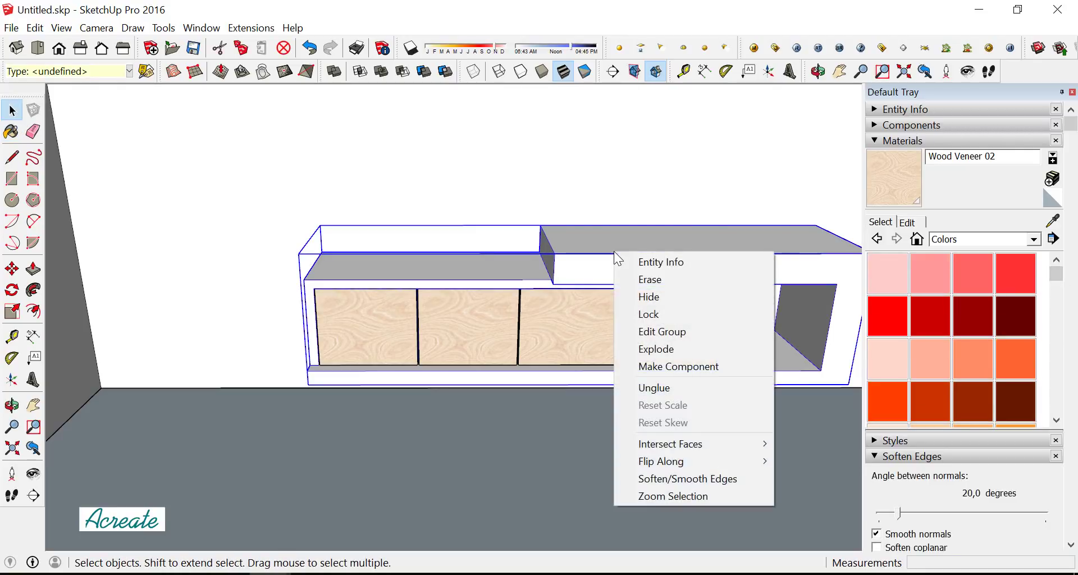
click(673, 331)
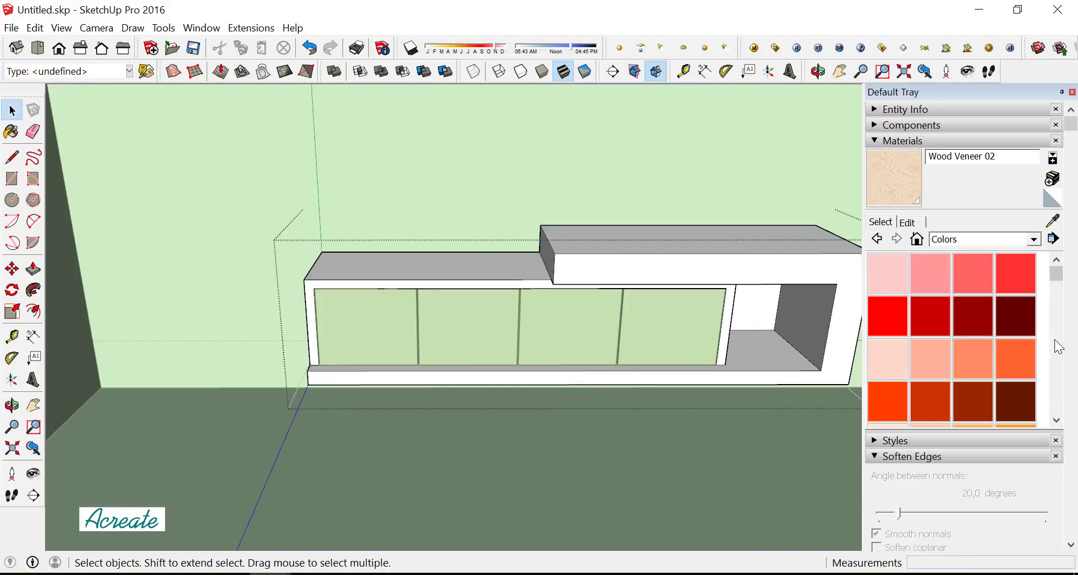
drag(1065, 283, 1065, 398)
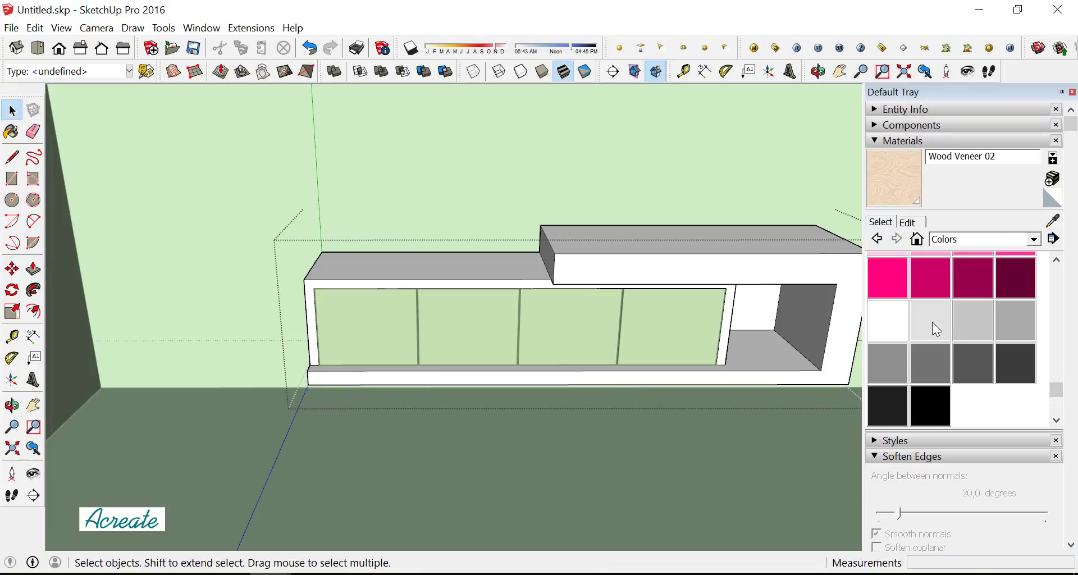
click(932, 322)
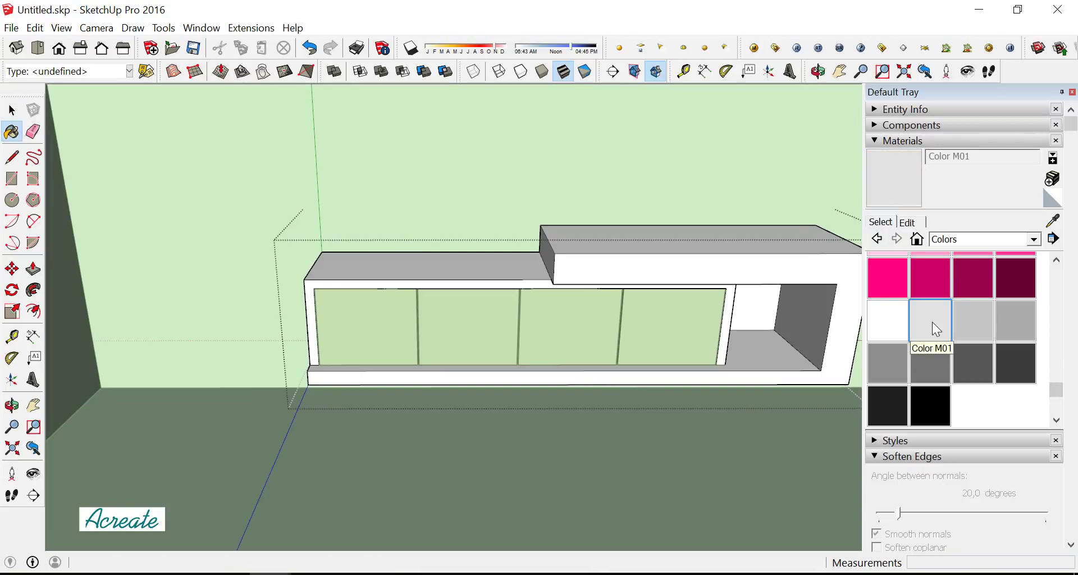
click(978, 334)
Paint the cabinet's front faces, raised box top and end, base strip and inner face Color M02
mouse_move(666, 308)
middle_down()
mouse_move(668, 286)
mouse_move(593, 249)
middle_up()
scroll(645, 261, up, 2)
click(645, 261)
scroll(593, 249, up, 1)
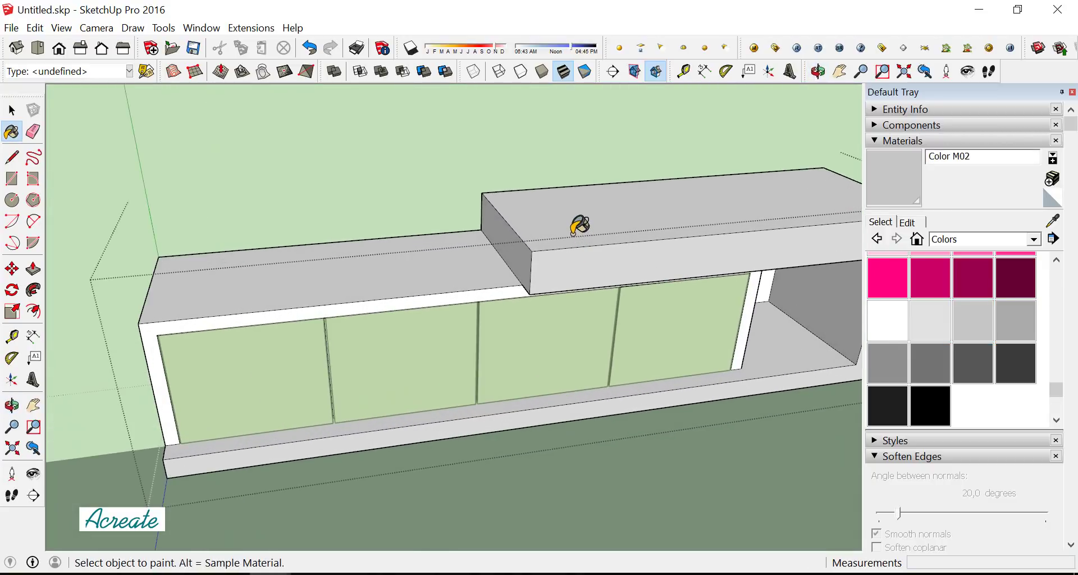
click(579, 225)
click(526, 249)
scroll(445, 257, down, 2)
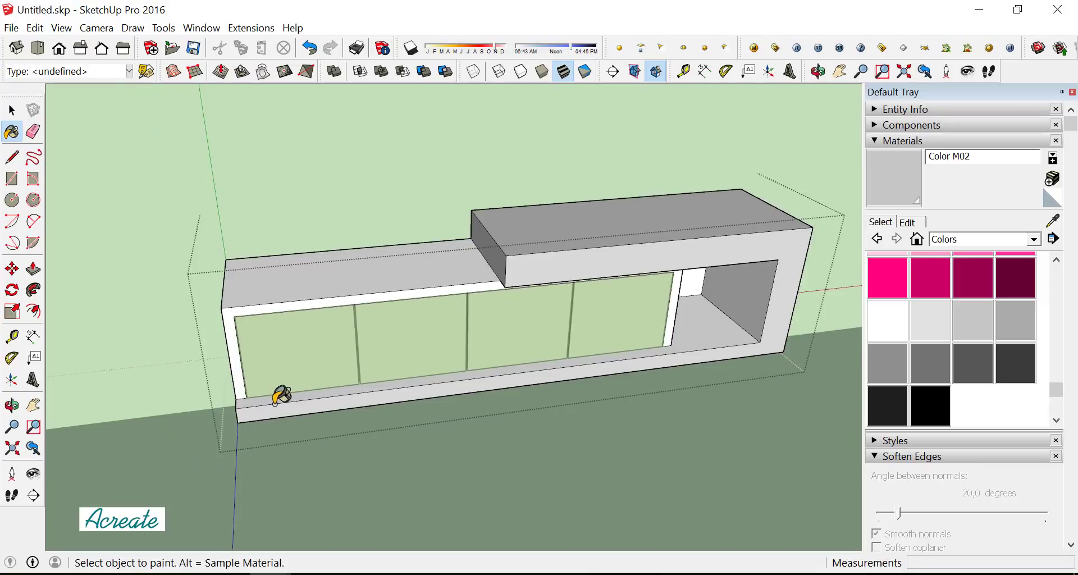
scroll(292, 392, up, 3)
click(325, 385)
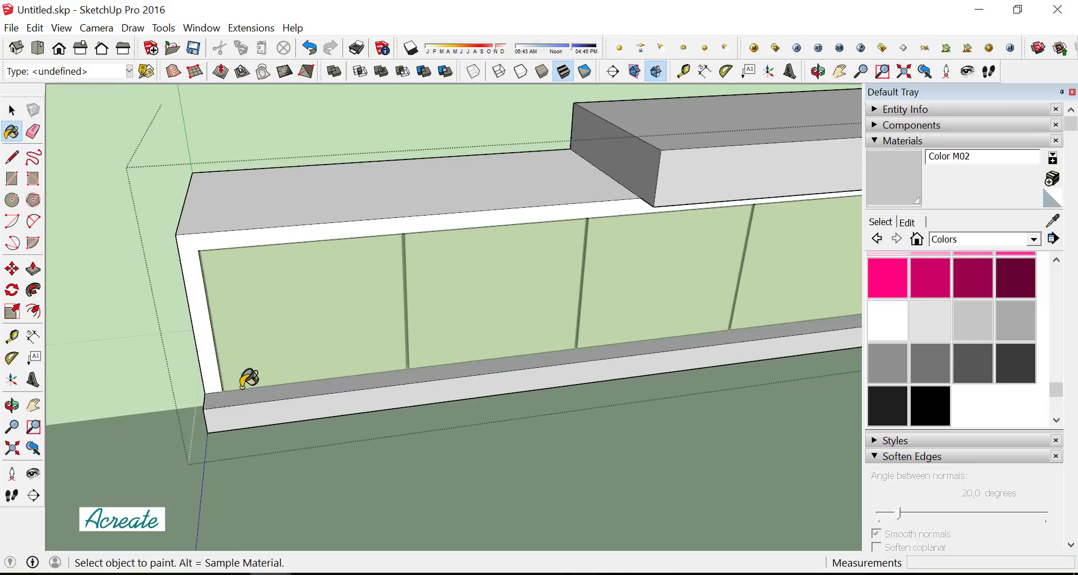
scroll(348, 356, down, 3)
scroll(652, 299, up, 3)
click(670, 296)
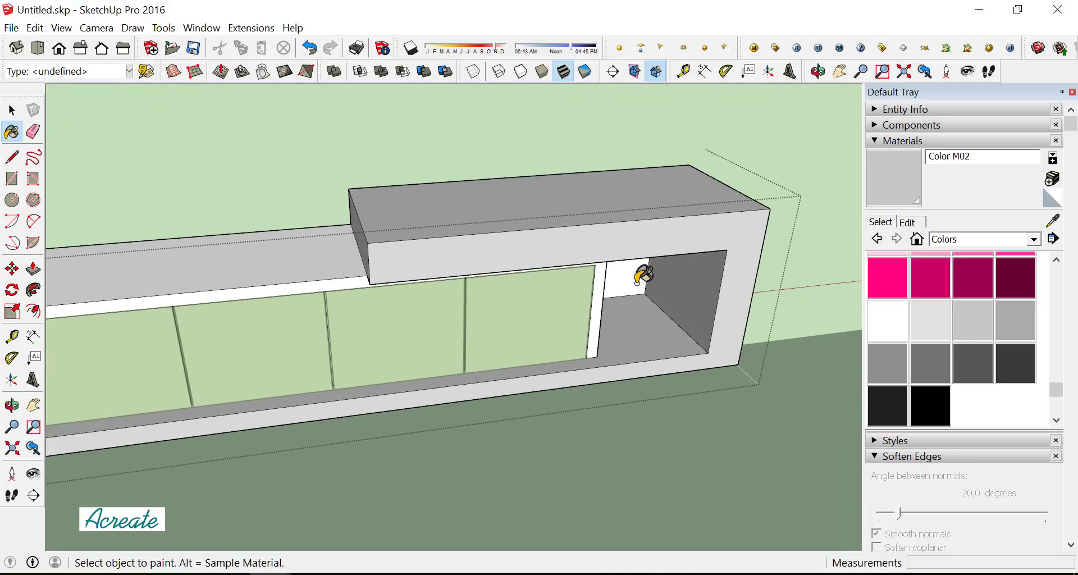
Paint the cabinet's end face grey and frame a frontal view of the cabinet
mouse_move(636, 279)
middle_down()
mouse_move(574, 291)
mouse_move(465, 271)
middle_up()
scroll(599, 305, down, 3)
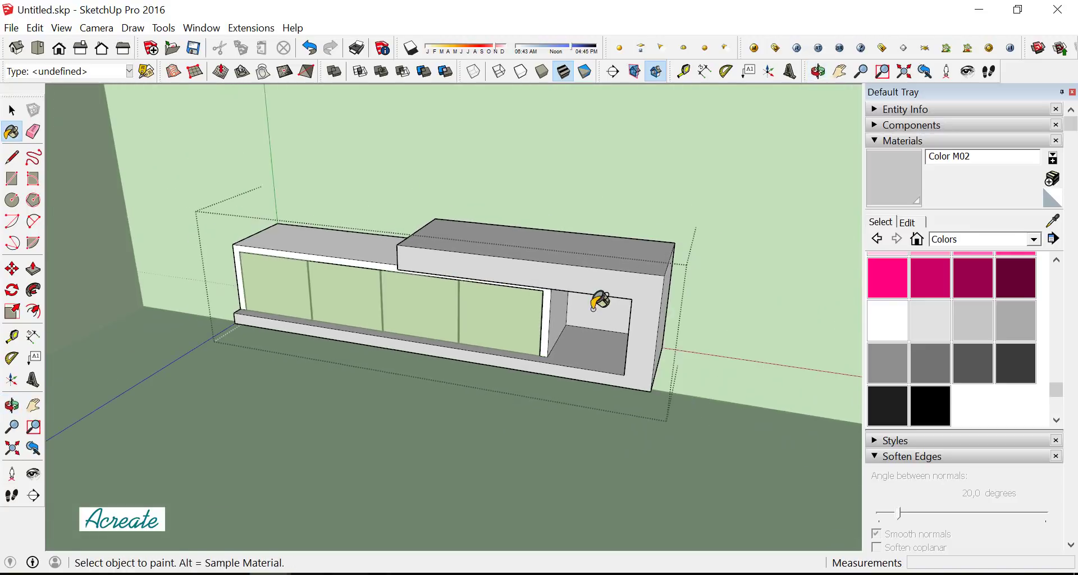
middle_drag(599, 305, 521, 306)
click(622, 327)
mouse_move(622, 327)
middle_down()
mouse_move(543, 307)
mouse_move(477, 263)
mouse_move(461, 237)
middle_up()
scroll(477, 264, up, 3)
middle_drag(632, 236, 508, 298)
scroll(509, 298, down, 3)
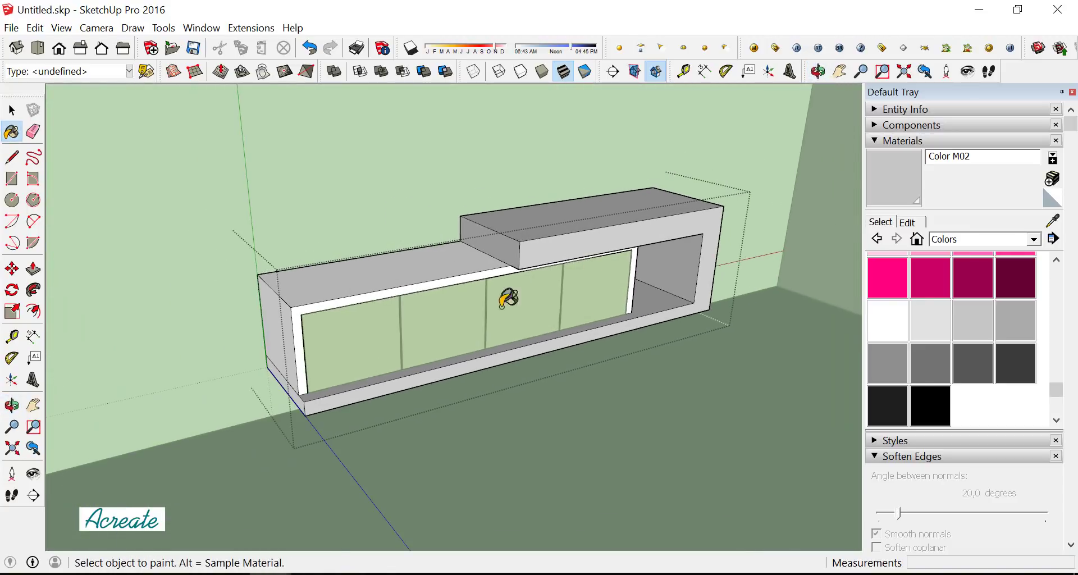
scroll(310, 392, up, 2)
scroll(307, 396, up, 3)
scroll(309, 395, down, 4)
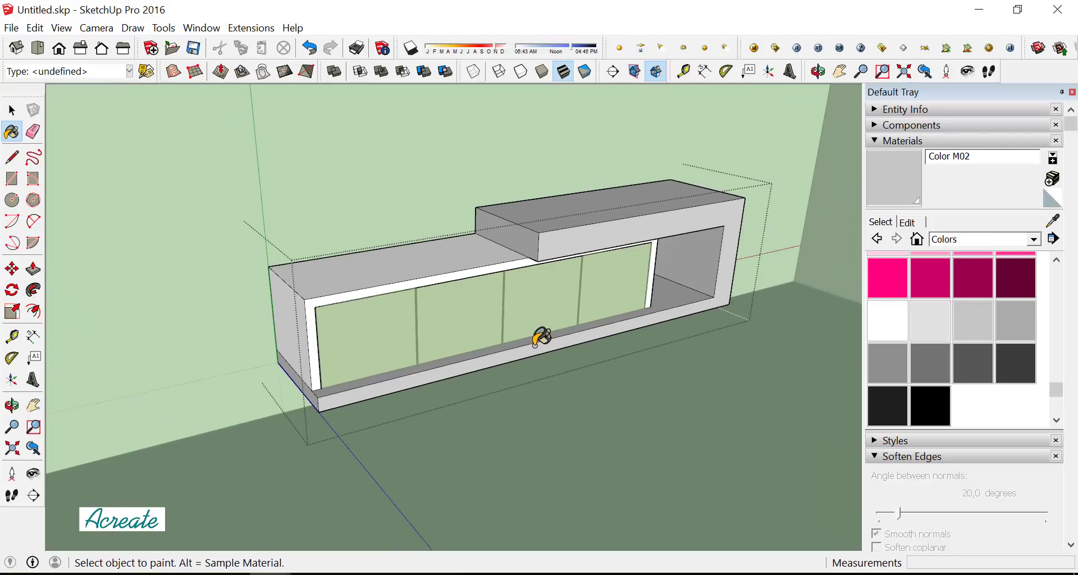
middle_drag(544, 344, 402, 320)
scroll(685, 265, up, 1)
scroll(684, 265, up, 1)
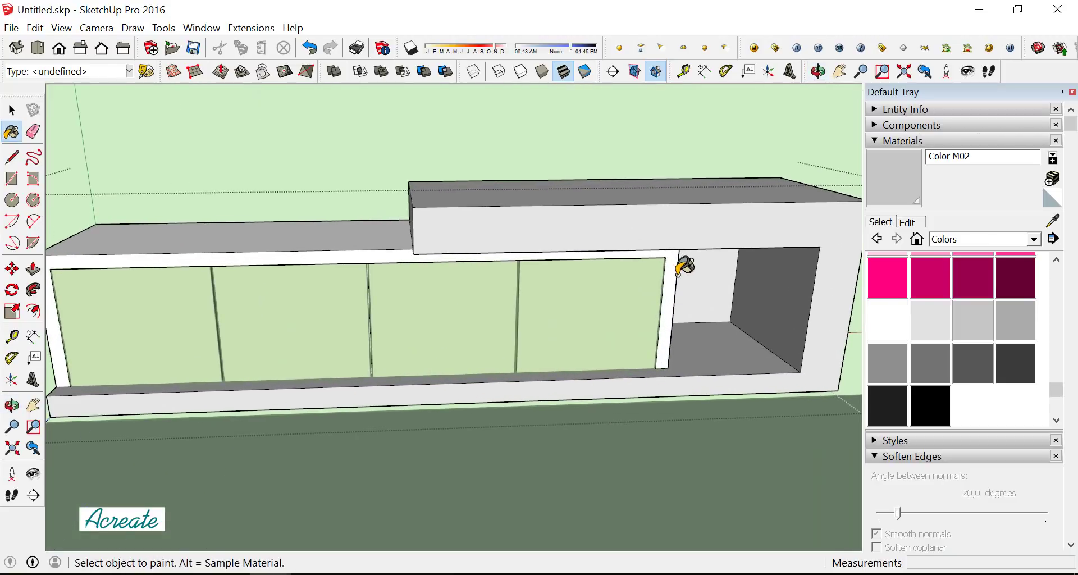
scroll(688, 265, up, 1)
Replace all matching grey faces and raise the material's brightness so it becomes white
key(shift)
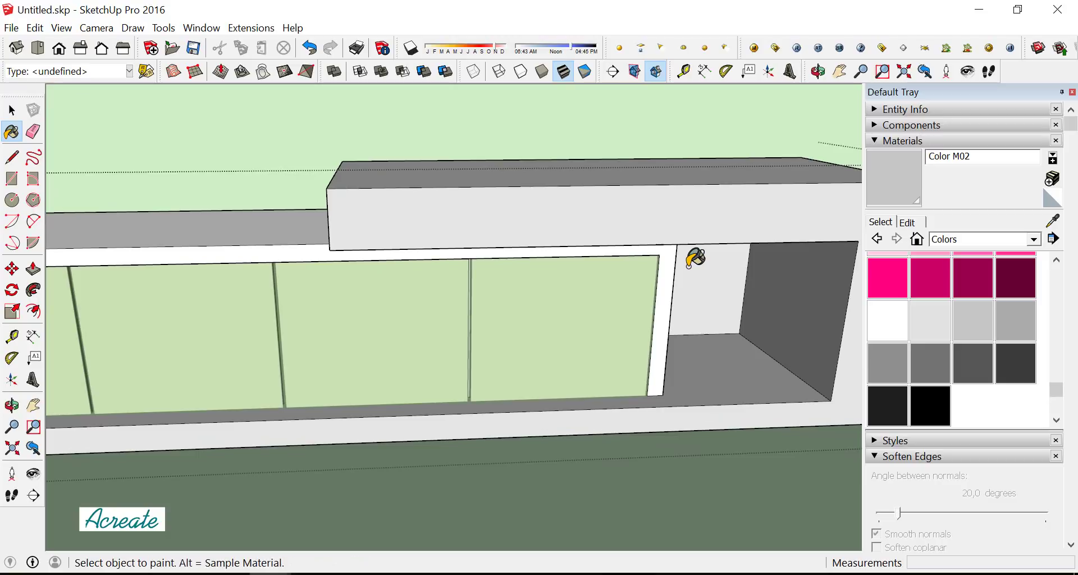
click(908, 223)
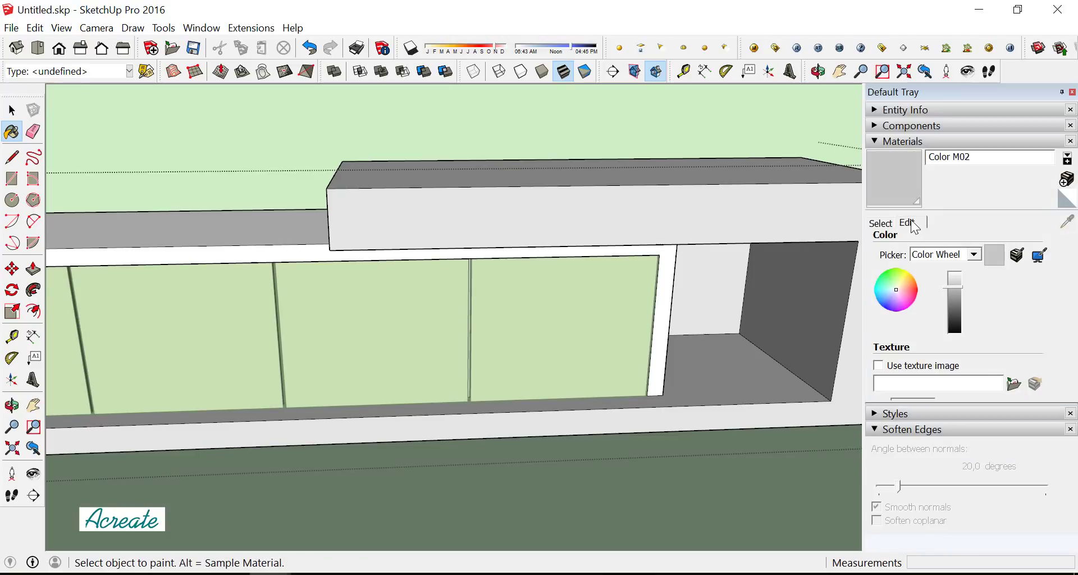
click(955, 280)
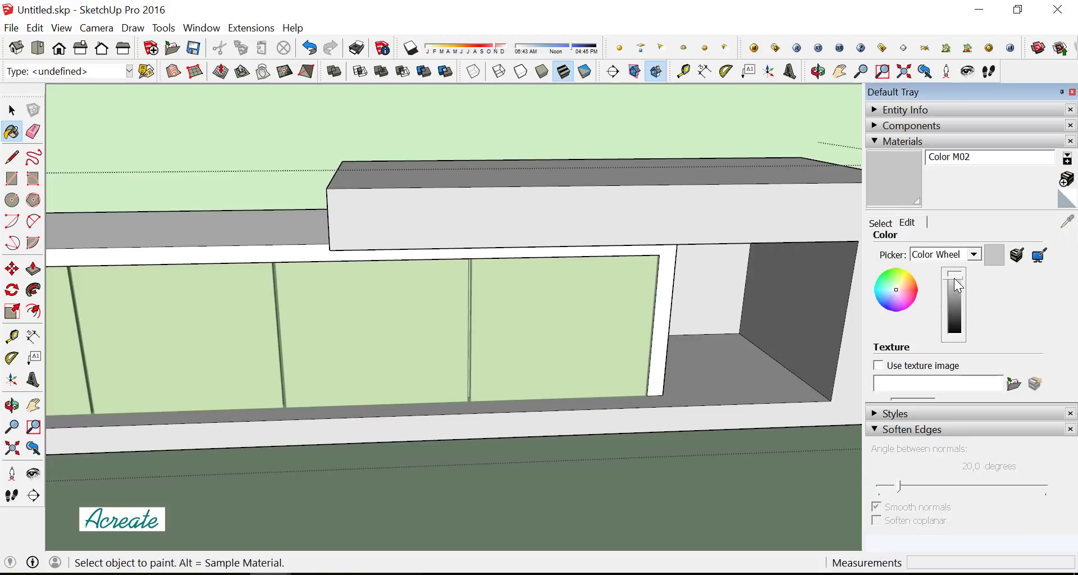
click(953, 276)
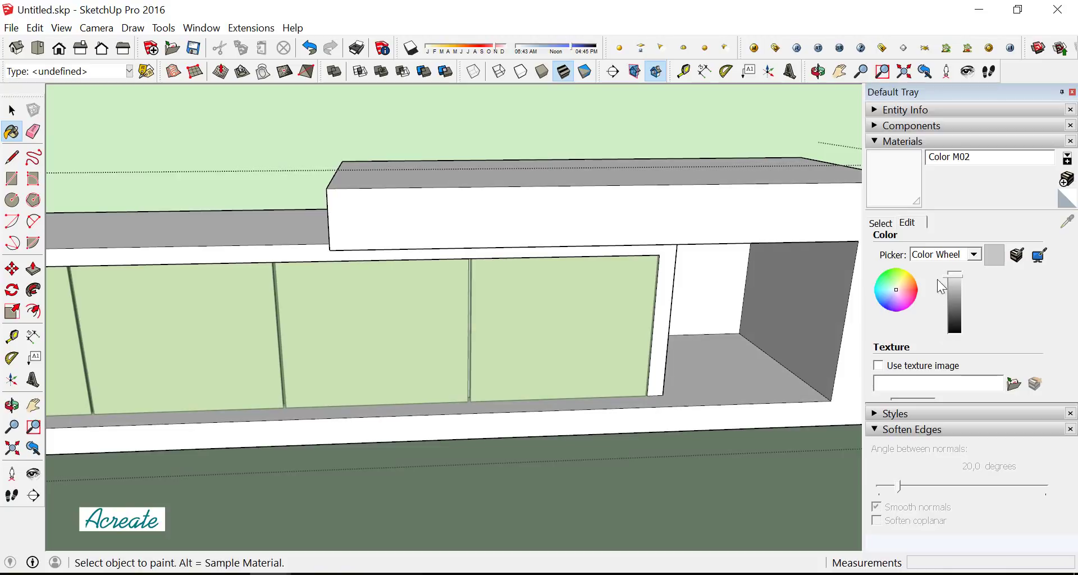
scroll(680, 297, down, 3)
middle_drag(569, 310, 700, 283)
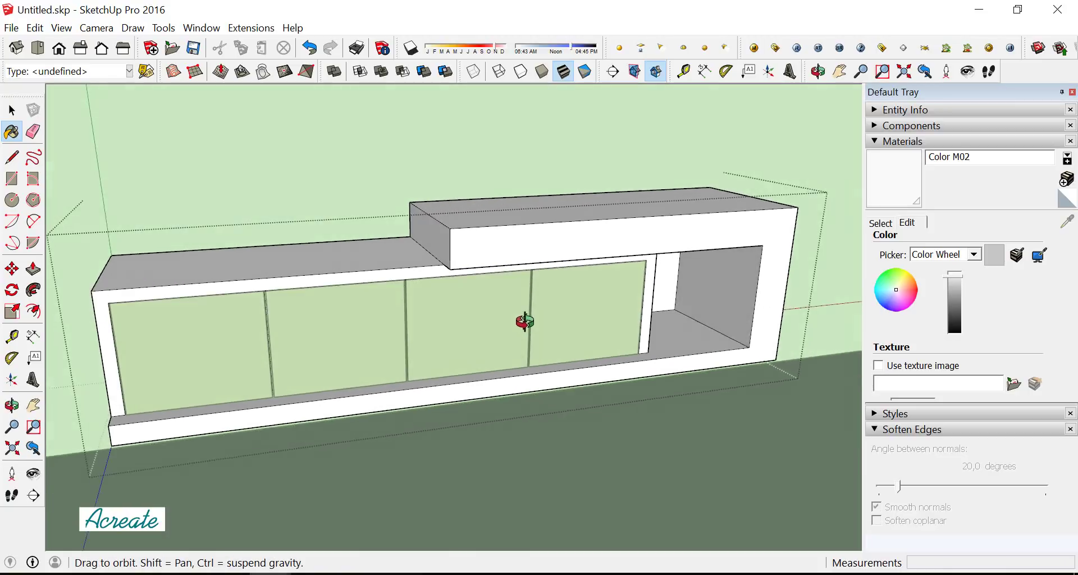
Paint the lower section's left side, top and front frame dark grey Color M06
click(886, 224)
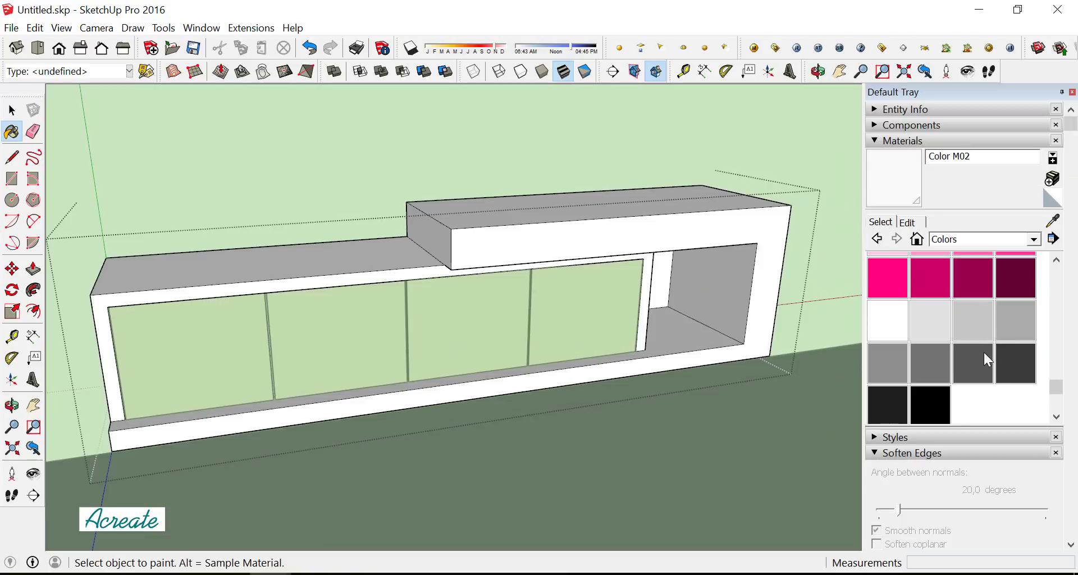
click(982, 367)
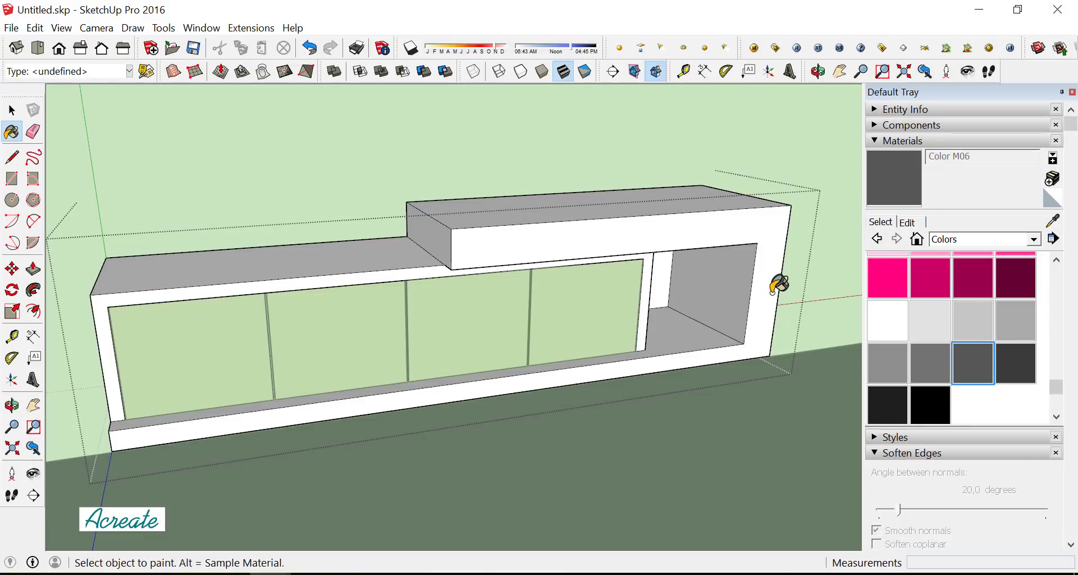
mouse_move(776, 287)
middle_down()
mouse_move(511, 308)
mouse_move(595, 296)
middle_up()
scroll(296, 320, up, 2)
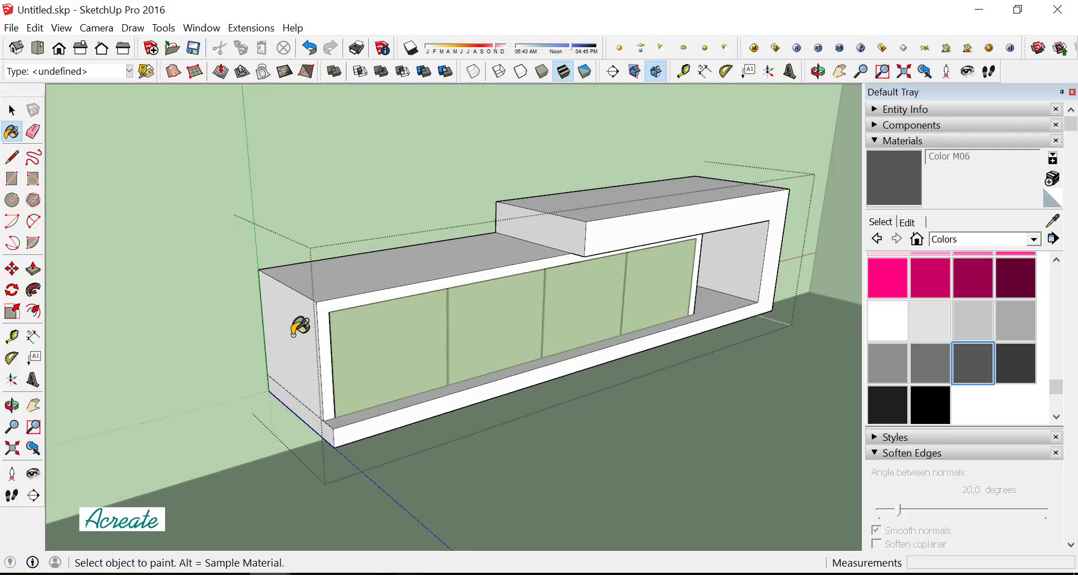
click(296, 319)
click(350, 278)
click(361, 301)
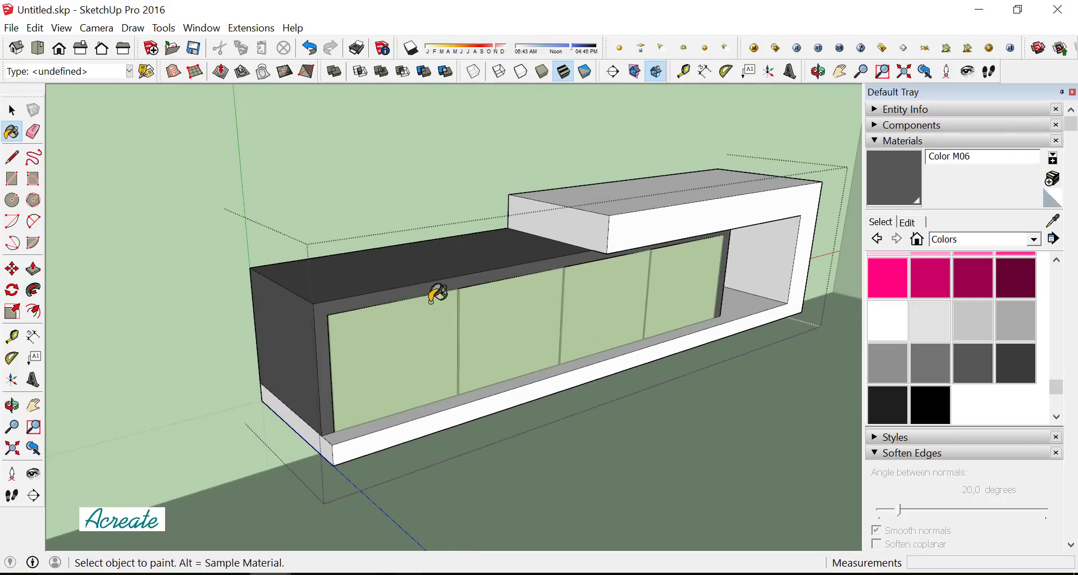
Check the cabinet from the front, close the side panel and exit the cabinet group
scroll(435, 296, up, 3)
middle_drag(370, 293, 496, 314)
scroll(620, 327, down, 3)
mouse_move(620, 327)
middle_down()
mouse_move(498, 306)
mouse_move(644, 324)
middle_up()
scroll(645, 324, up, 1)
scroll(538, 318, down, 3)
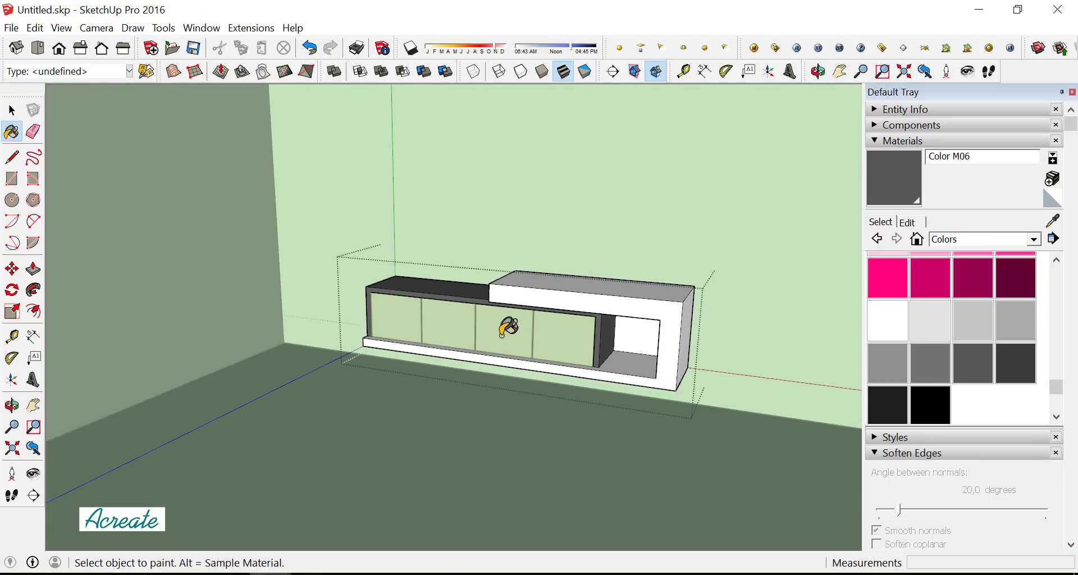
mouse_move(508, 327)
middle_down()
mouse_move(493, 281)
mouse_move(654, 345)
mouse_move(795, 290)
middle_up()
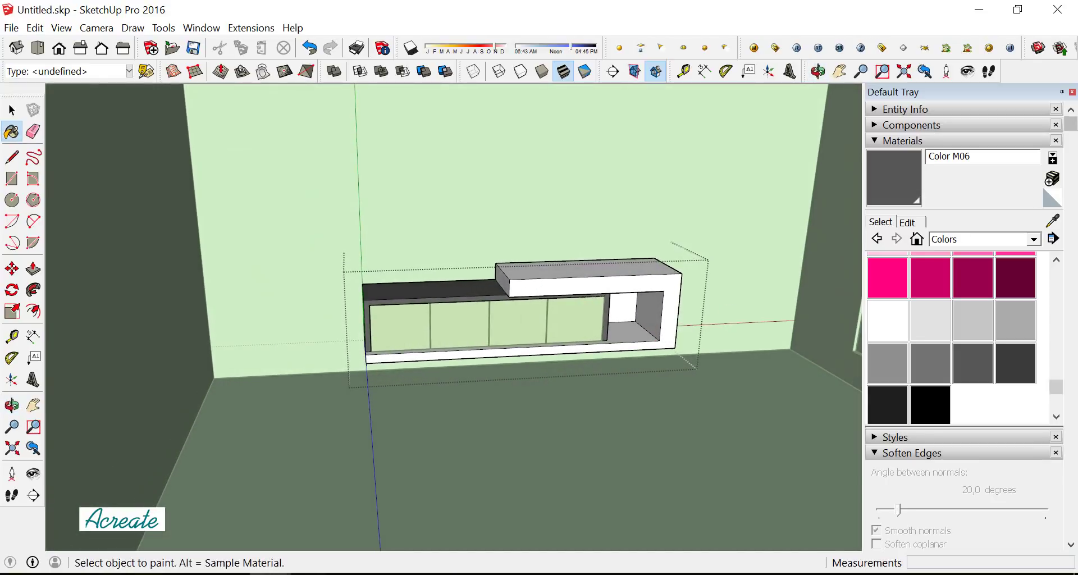
click(1072, 92)
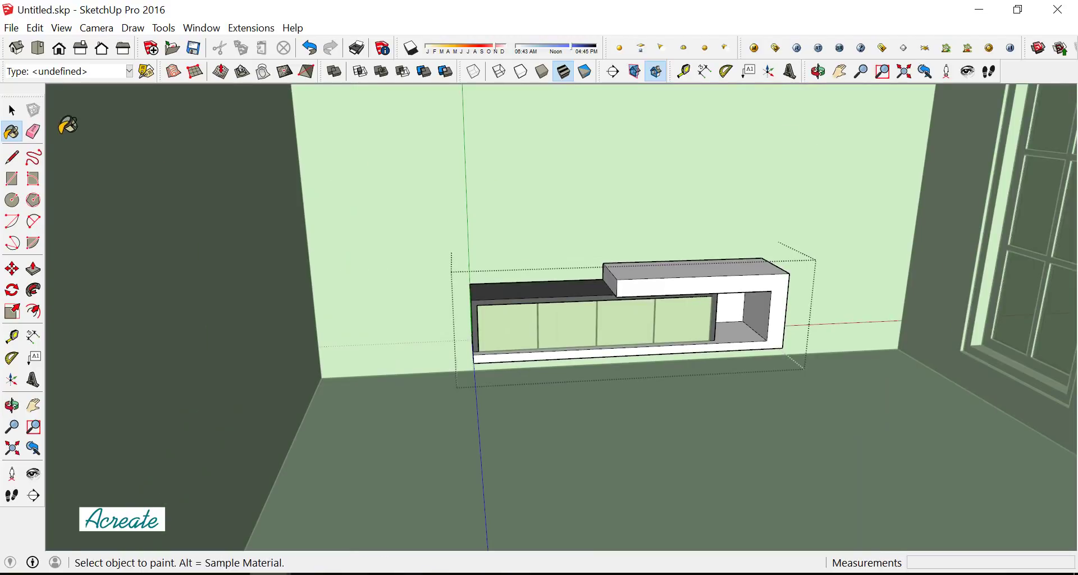
key(space)
click(494, 218)
Frame the floor and wall edge beside the cabinet and activate the Tape Measure tool
mouse_move(680, 327)
middle_down()
mouse_move(593, 260)
mouse_move(598, 310)
mouse_move(556, 301)
mouse_move(621, 313)
middle_up()
scroll(595, 303, up, 2)
scroll(522, 315, up, 5)
middle_drag(526, 319, 479, 324)
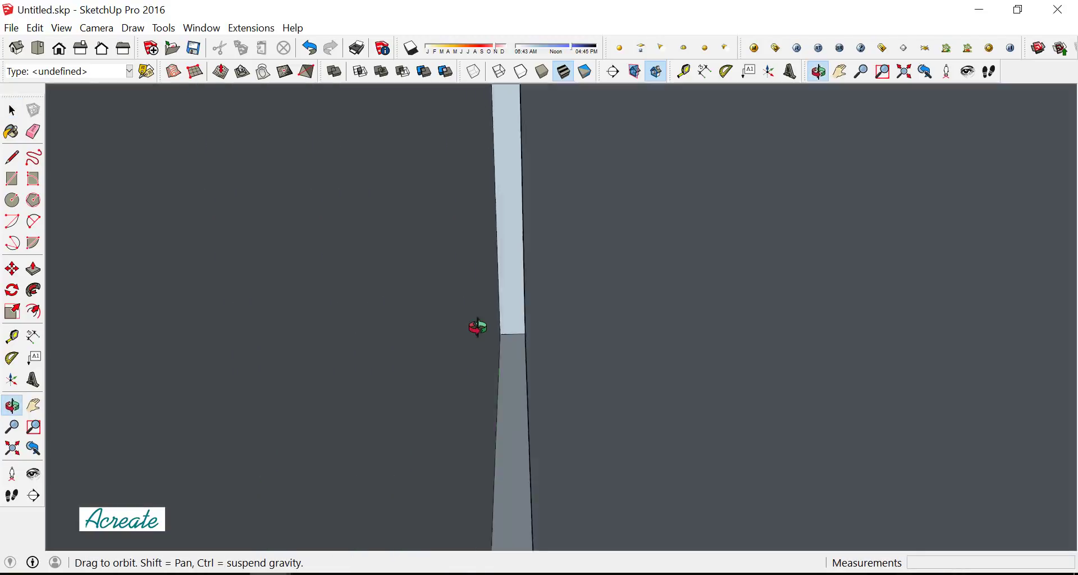
scroll(460, 334, down, 3)
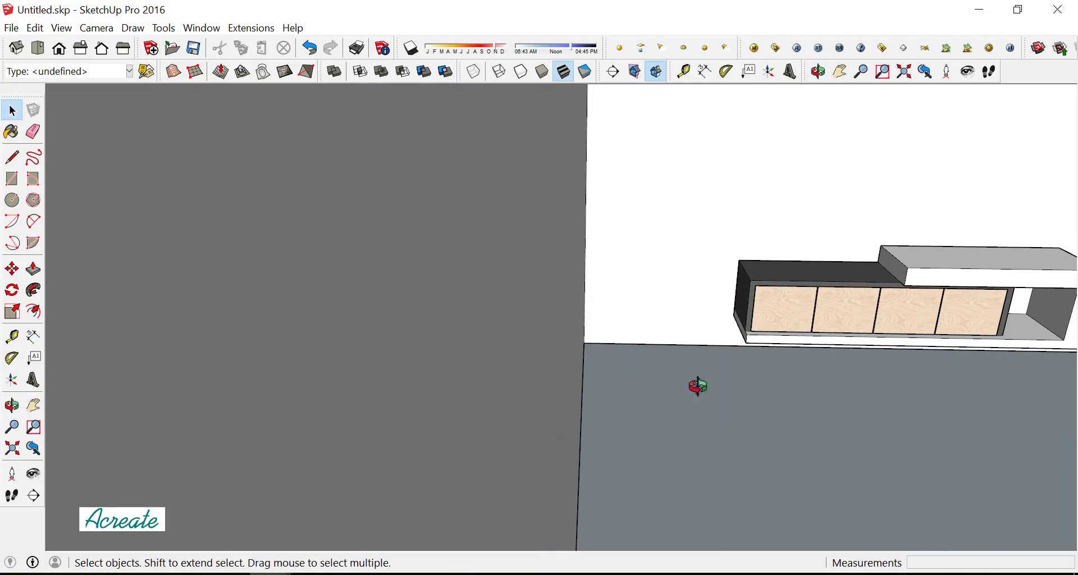
mouse_move(696, 385)
middle_down()
mouse_move(550, 378)
mouse_move(596, 351)
mouse_move(685, 352)
mouse_move(756, 281)
mouse_move(678, 454)
middle_up()
scroll(555, 371, down, 3)
scroll(686, 352, down, 3)
scroll(712, 332, down, 2)
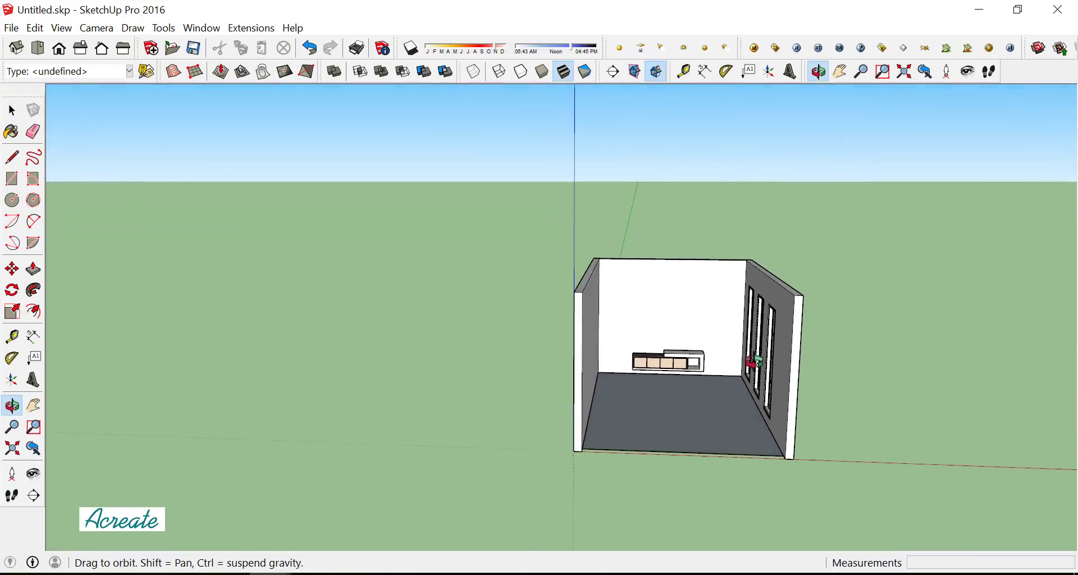
scroll(674, 396, up, 3)
middle_drag(672, 392, 628, 437)
scroll(689, 356, up, 2)
scroll(690, 356, up, 2)
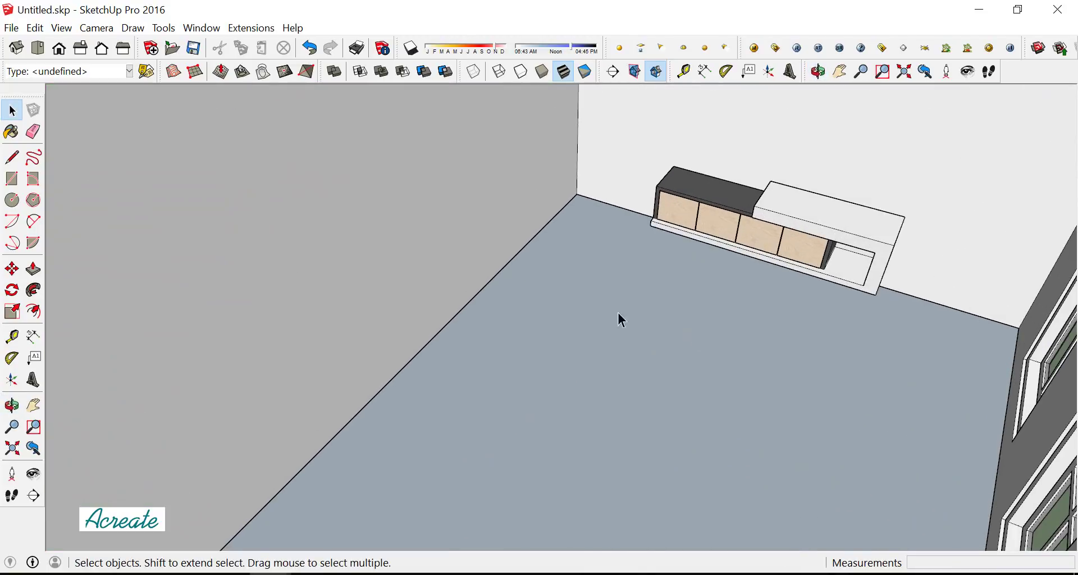
click(12, 336)
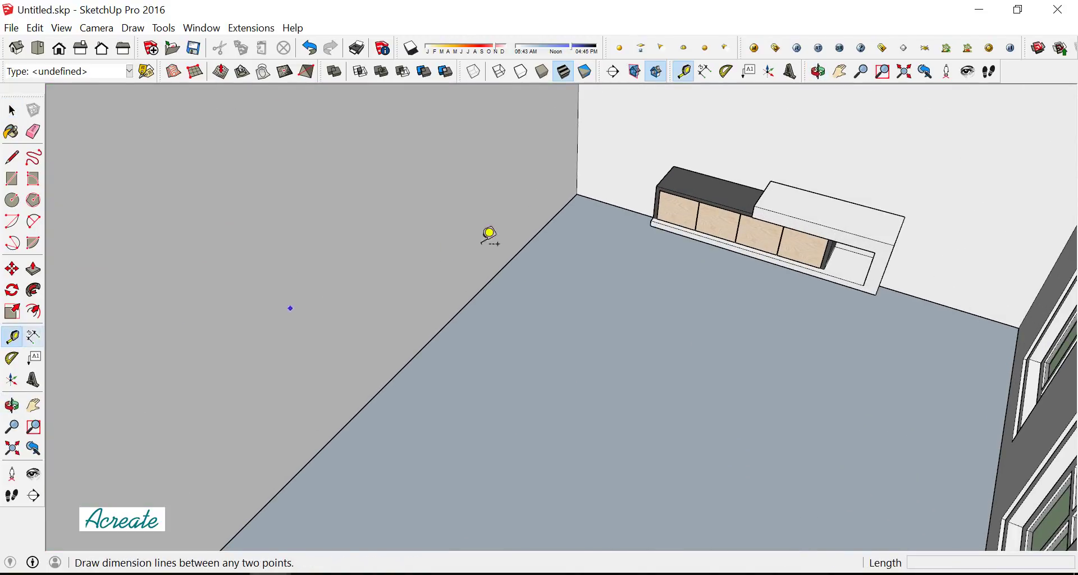
Place dashed floor guides offset 120 cm and 60 cm from the back and left wall edges
click(625, 208)
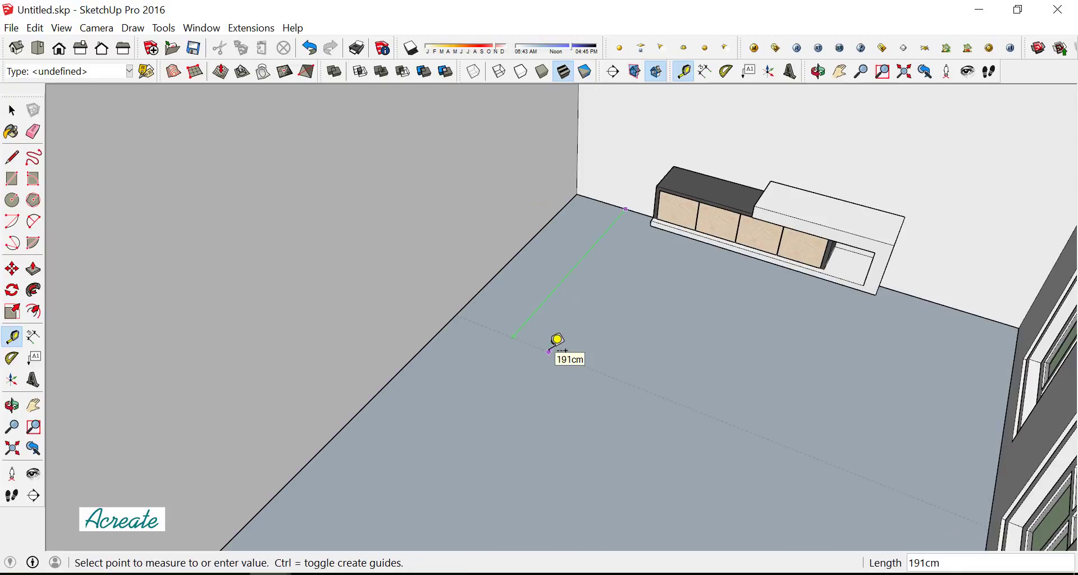
scroll(557, 340, down, 3)
middle_drag(557, 341, 625, 339)
scroll(657, 301, up, 2)
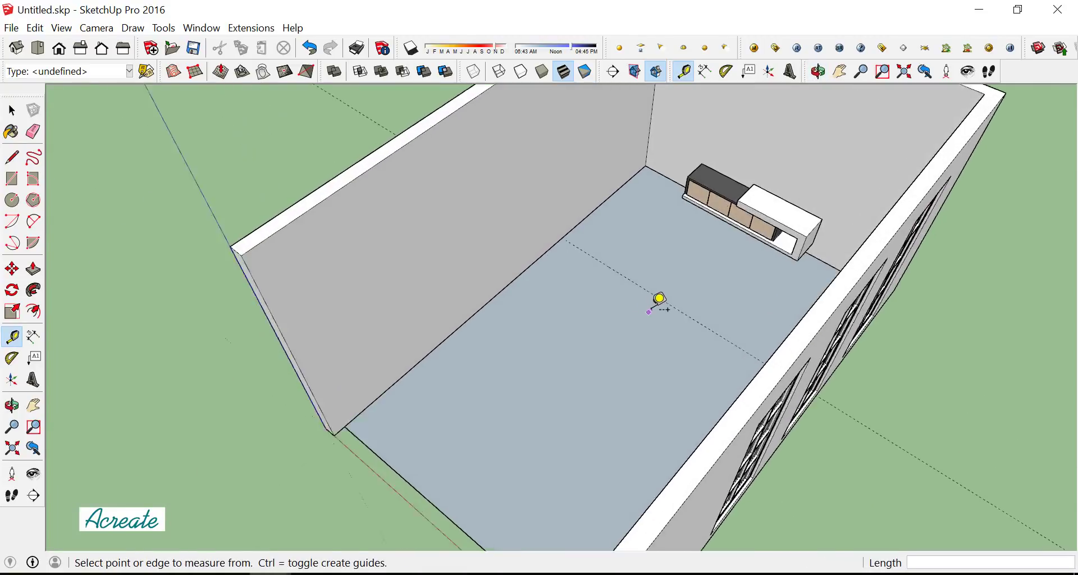
scroll(671, 279, up, 2)
text(120)
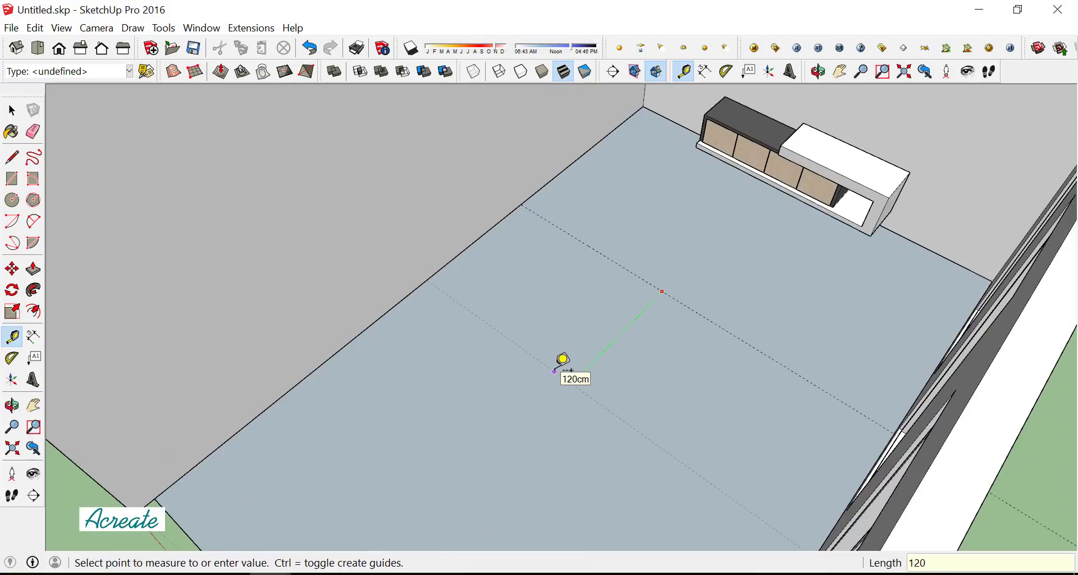
click(498, 236)
click(616, 289)
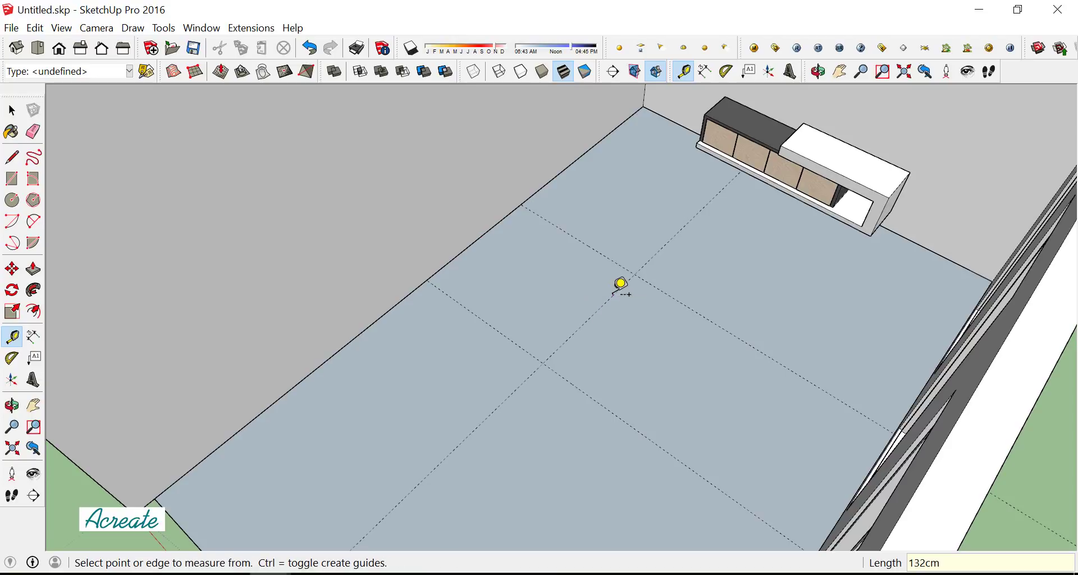
scroll(616, 287, up, 2)
scroll(615, 280, up, 1)
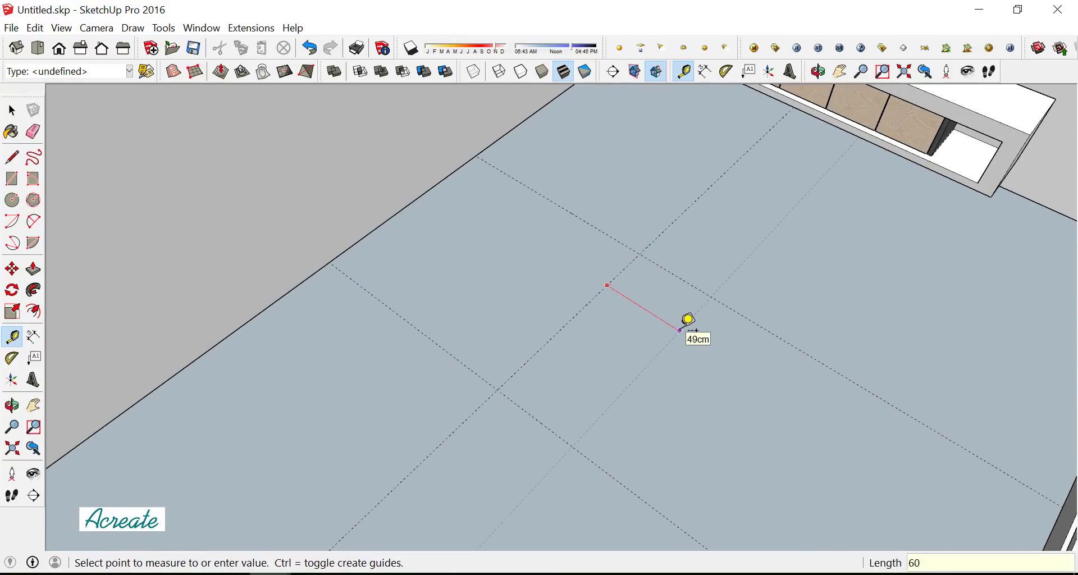
scroll(499, 225, down, 3)
mouse_move(513, 233)
middle_down()
mouse_move(584, 199)
mouse_move(668, 207)
mouse_move(556, 308)
middle_up()
scroll(555, 308, up, 2)
scroll(548, 319, up, 1)
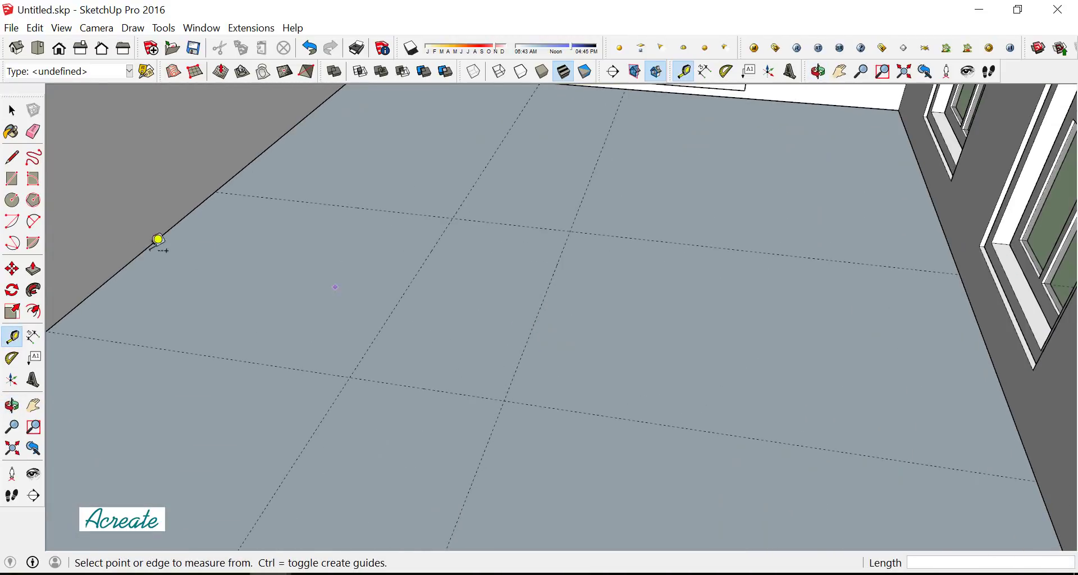
Draw a 120 cm by 60 cm rectangle on the floor between the guides
click(12, 180)
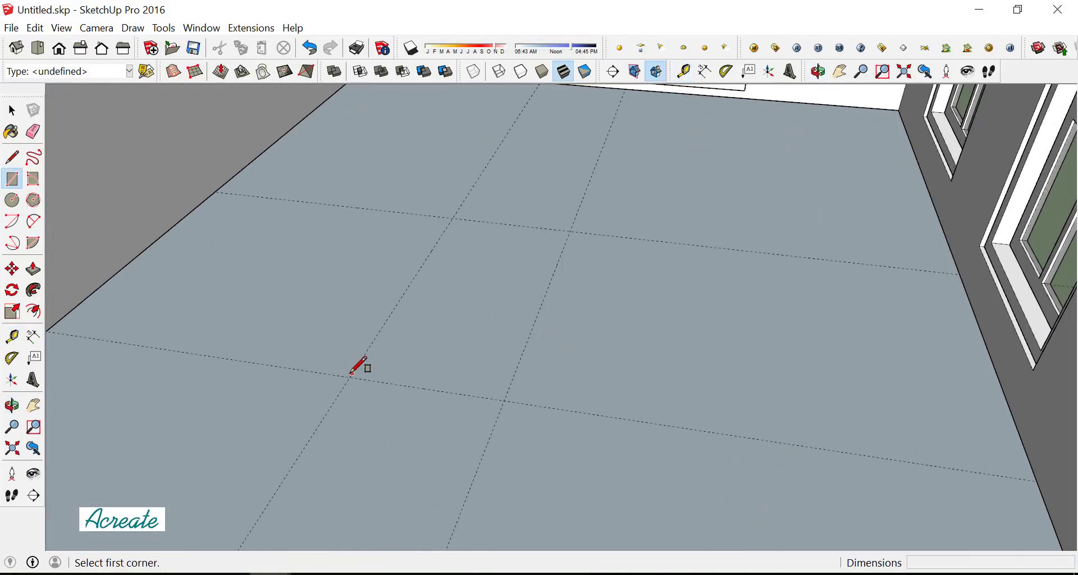
click(349, 376)
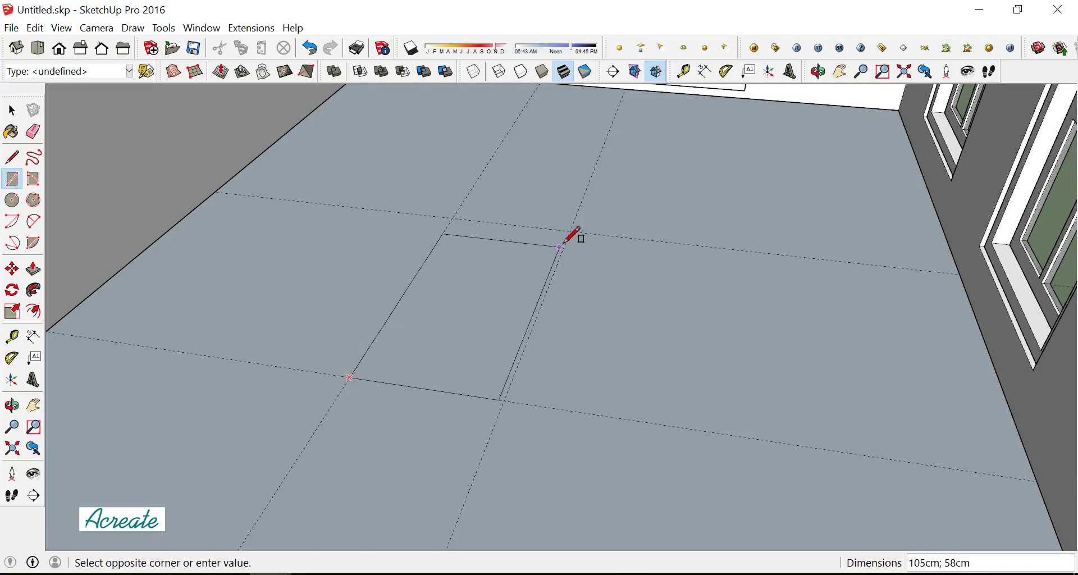
click(569, 231)
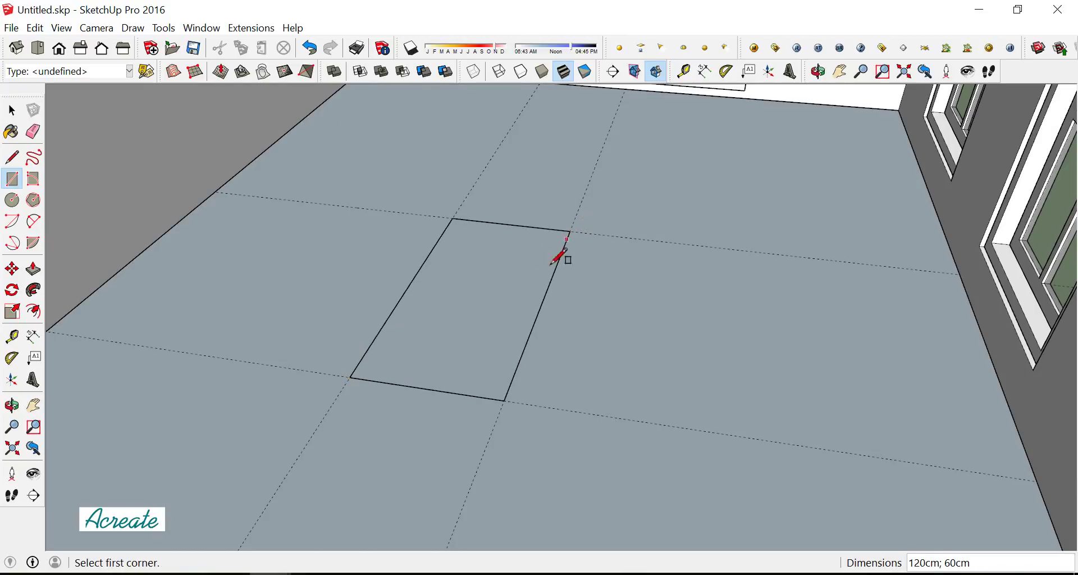
Erase the dashed guides and select the new floor rectangle
click(41, 131)
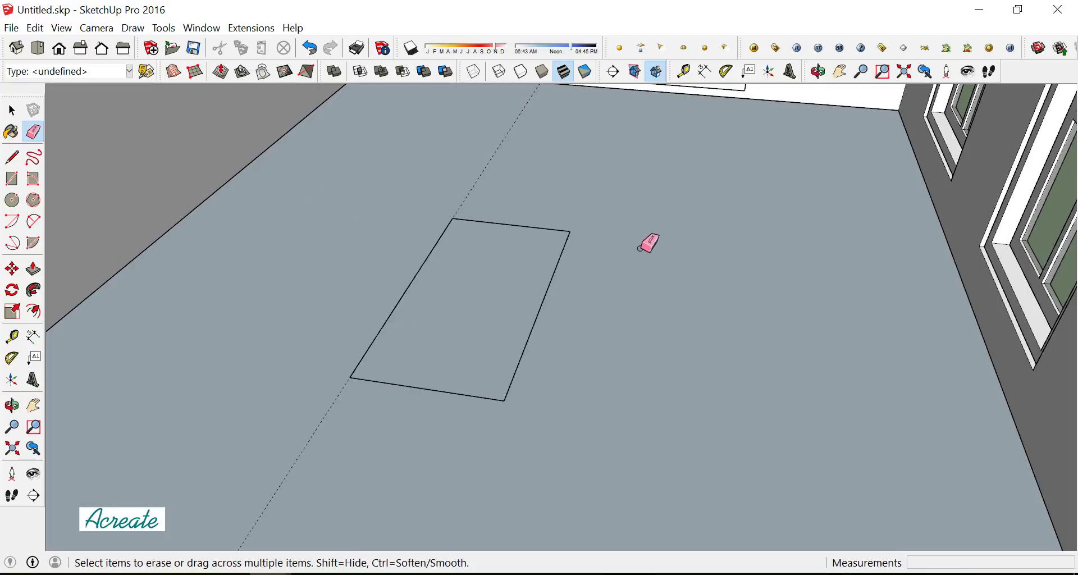
mouse_move(463, 186)
middle_down()
mouse_move(570, 289)
mouse_move(601, 341)
mouse_move(556, 353)
mouse_move(446, 265)
mouse_move(152, 170)
mouse_move(539, 348)
mouse_move(520, 329)
mouse_move(524, 412)
mouse_move(528, 369)
mouse_move(535, 399)
middle_up()
click(12, 110)
click(539, 348)
scroll(544, 407, down, 2)
Copy the floor rectangle 40 cm straight up with Move
scroll(526, 199, up, 1)
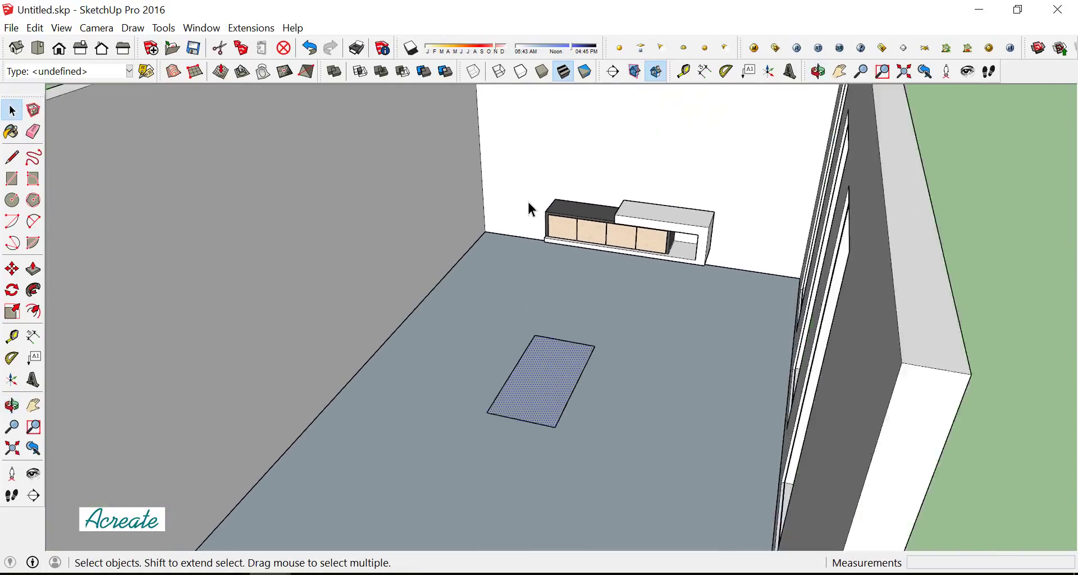
scroll(528, 206, up, 2)
click(12, 269)
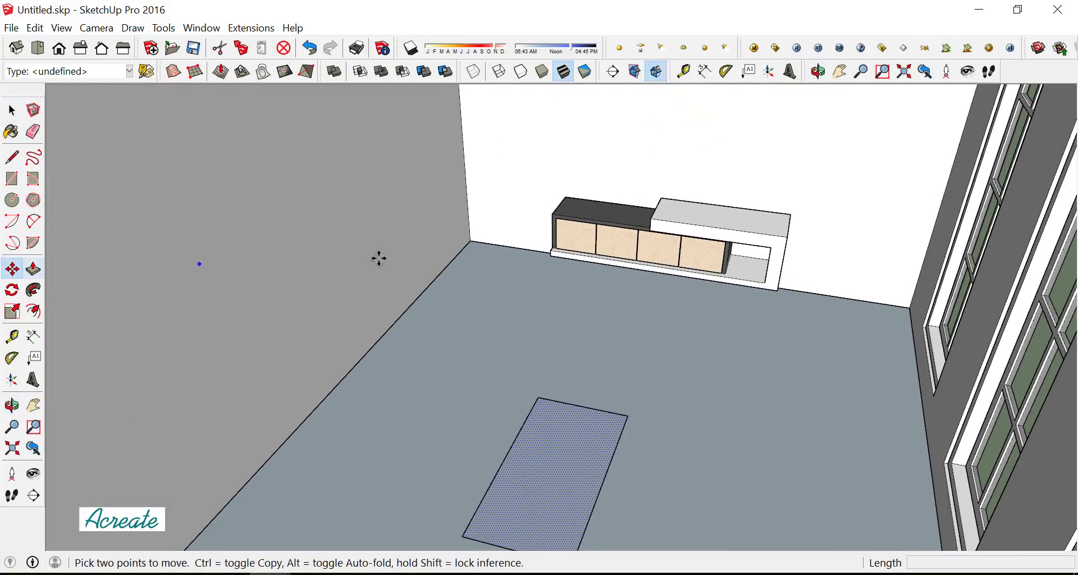
ctrl+click(473, 235)
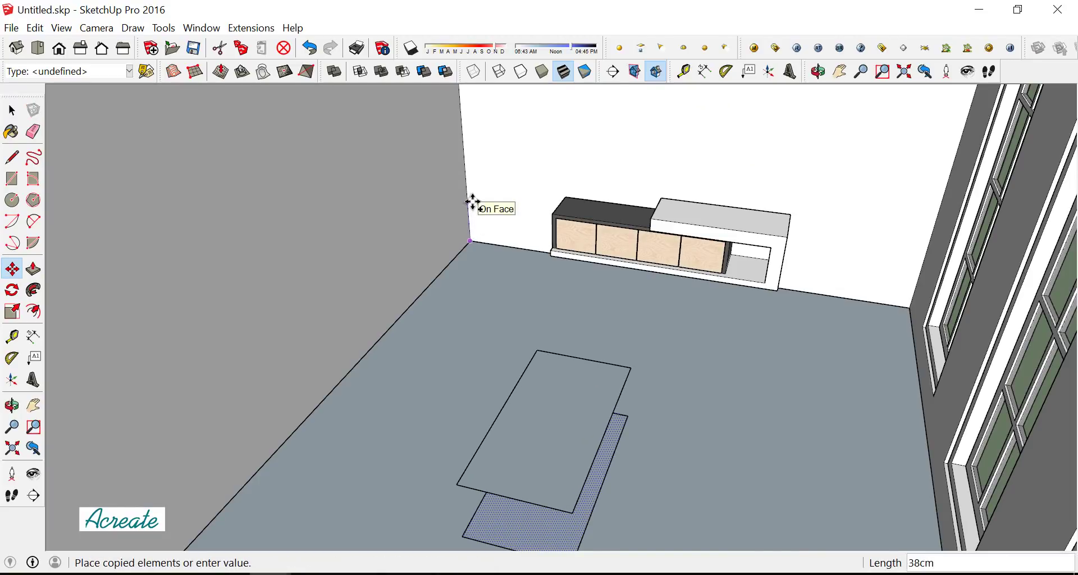
key(Return)
scroll(591, 306, down, 3)
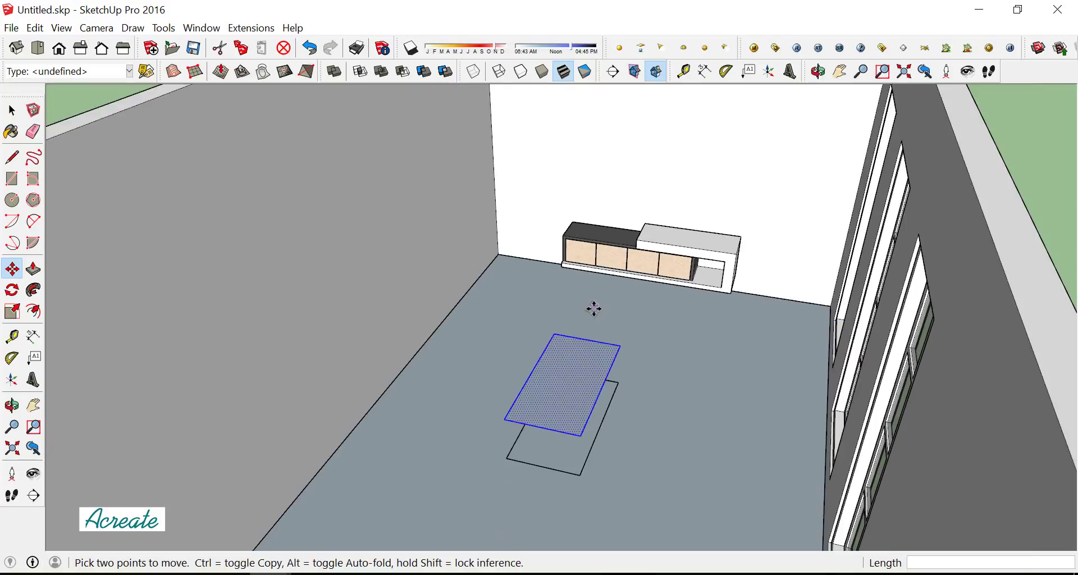
Orbit to view both rectangles and select the raised rectangle's face
click(12, 110)
scroll(462, 296, up, 2)
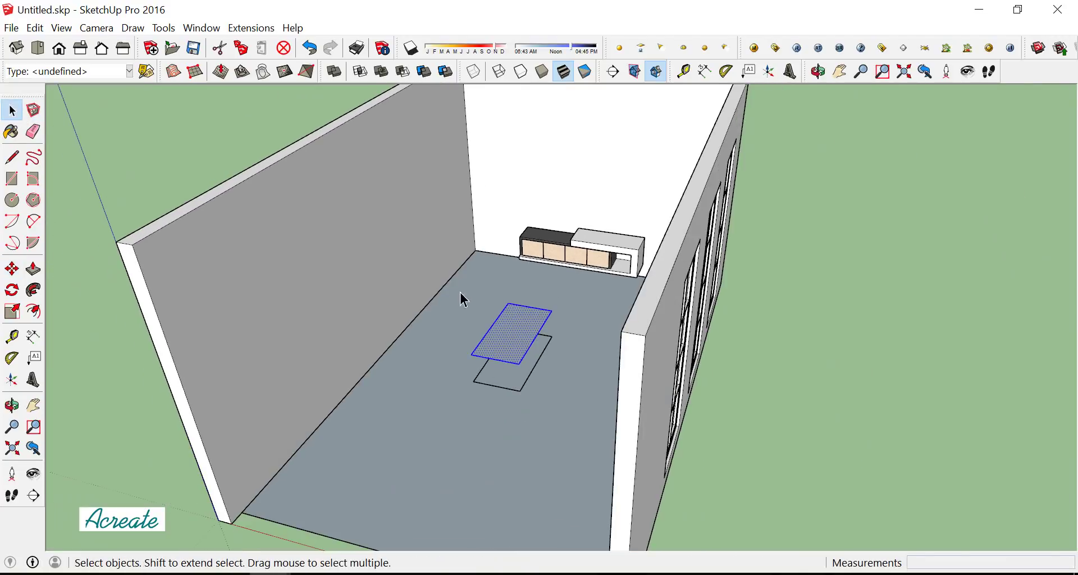
mouse_move(462, 296)
middle_down()
mouse_move(464, 325)
mouse_move(508, 339)
middle_up()
scroll(517, 328, up, 2)
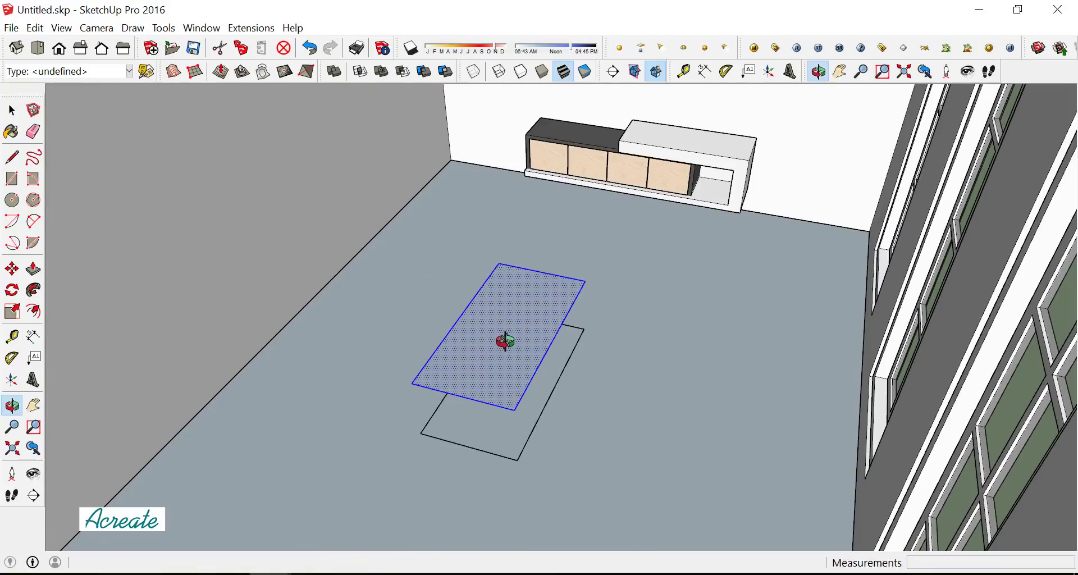
click(588, 397)
mouse_move(588, 398)
middle_down()
mouse_move(526, 424)
mouse_move(508, 392)
middle_up()
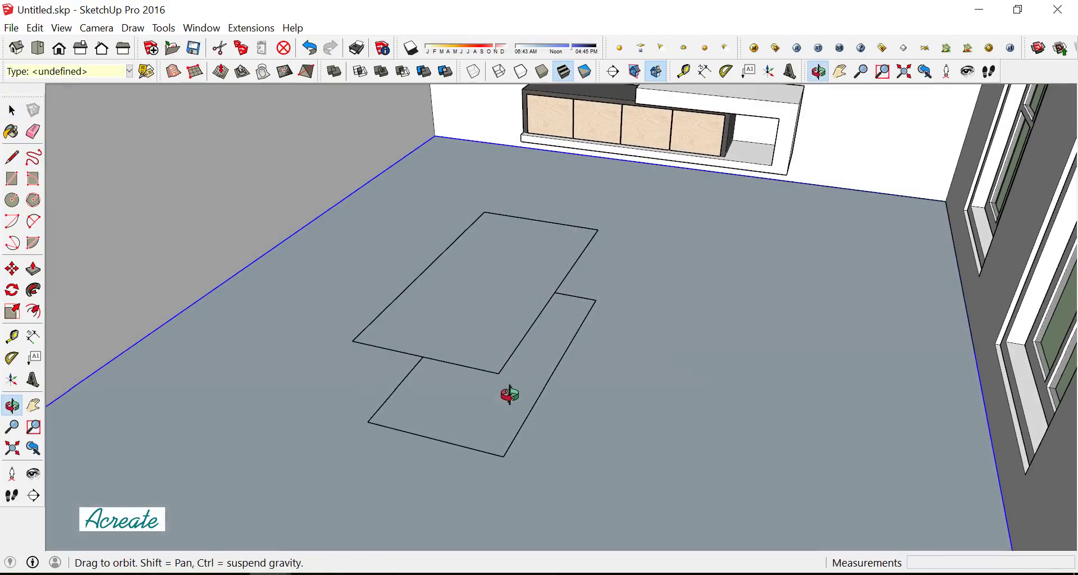
scroll(486, 353, up, 2)
scroll(488, 352, up, 2)
click(485, 345)
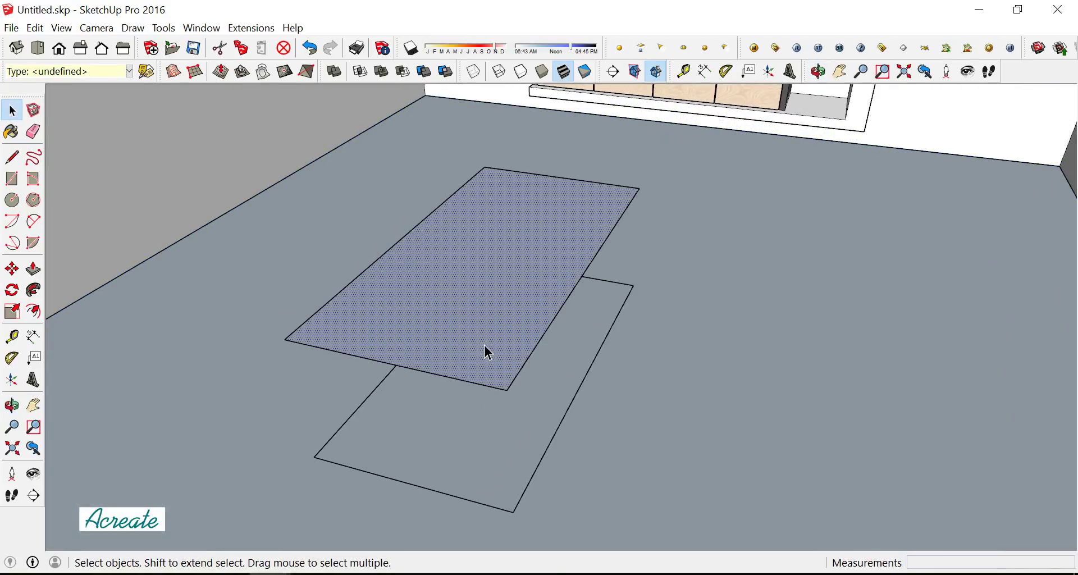
right_click(484, 345)
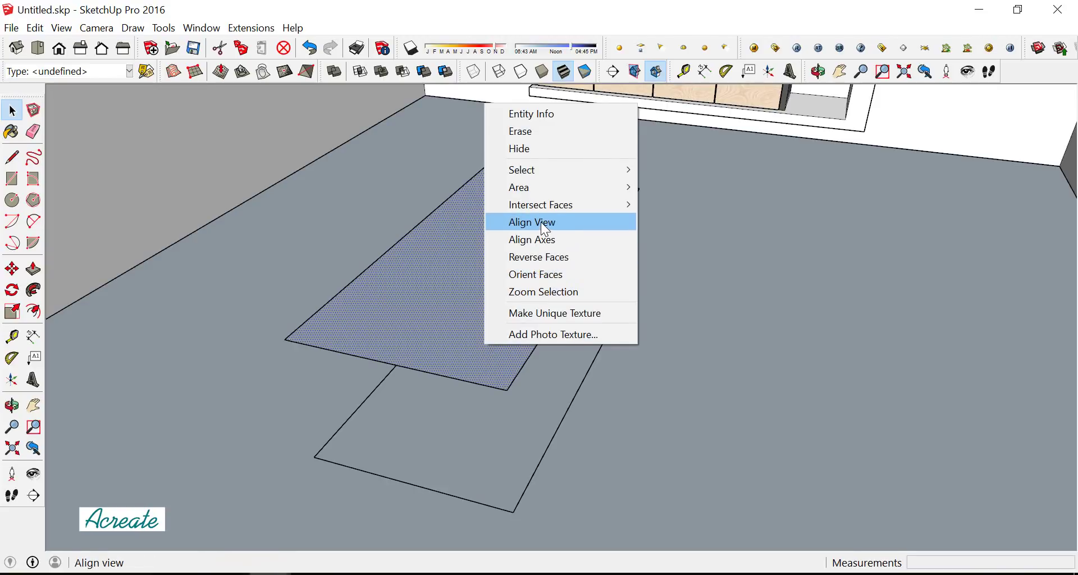
click(440, 324)
Make the raised rectangle and its edges a group and open it for editing
double_click(440, 324)
right_click(440, 325)
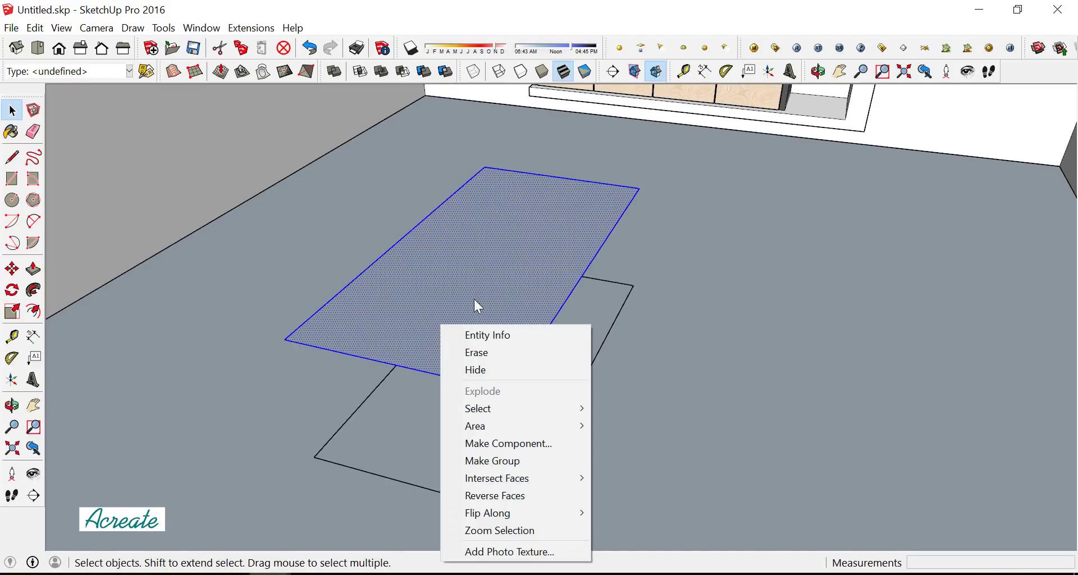
click(502, 459)
scroll(513, 345, down, 3)
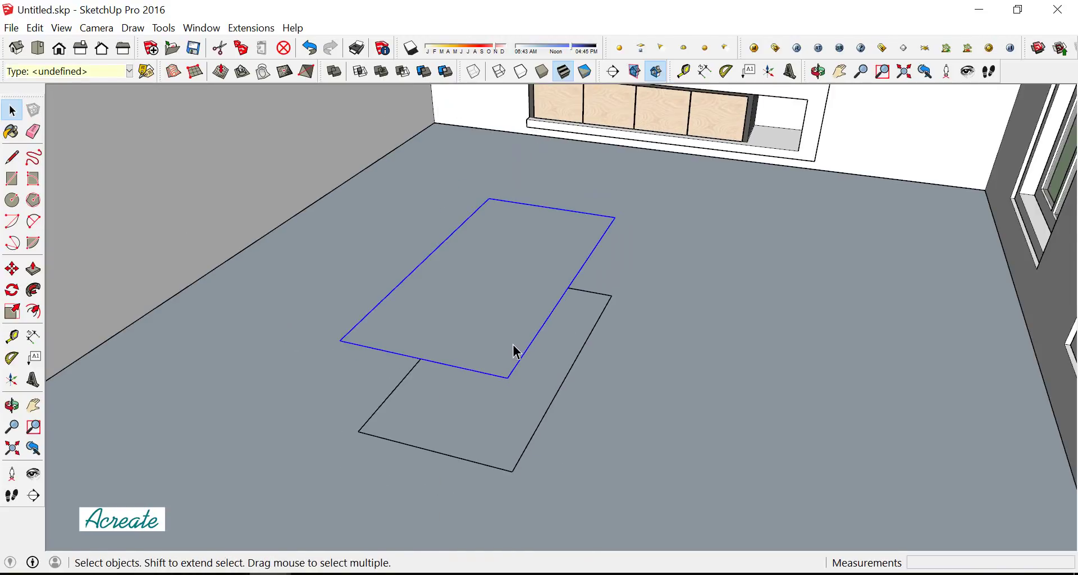
scroll(494, 348, up, 2)
double_click(492, 346)
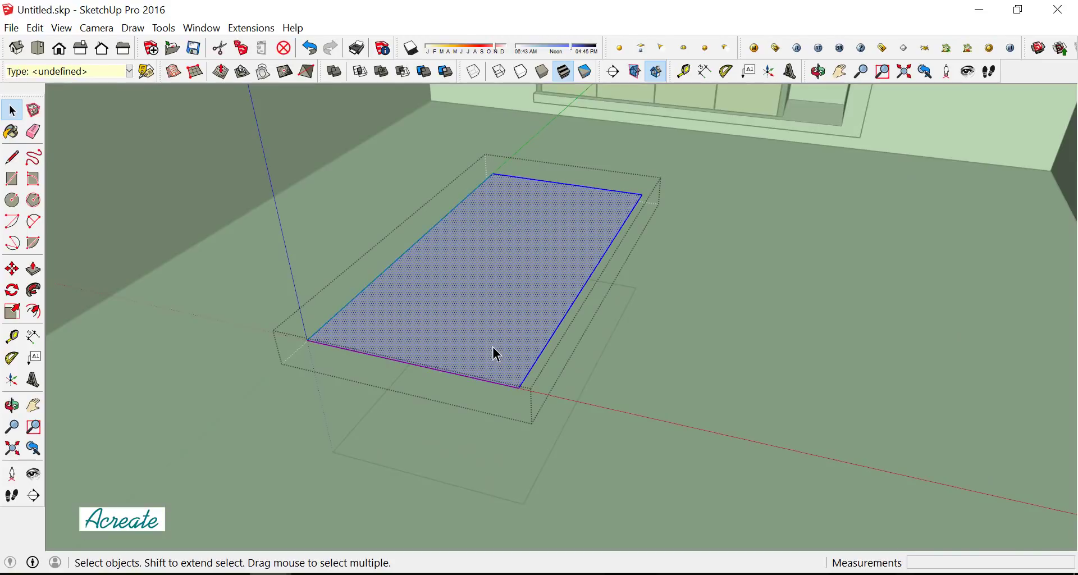
Push/Pull the raised face up 1 cm into a tabletop slab
click(33, 270)
drag(421, 329, 422, 317)
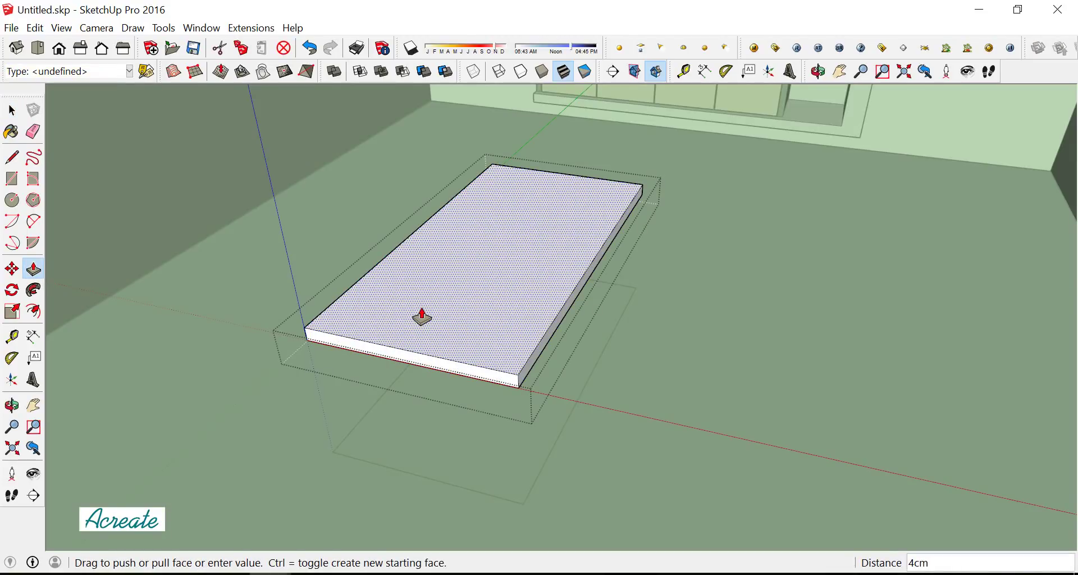
text(cm)
key(Return)
Exit the tabletop group and bring up the floor rectangle's context menu
click(13, 106)
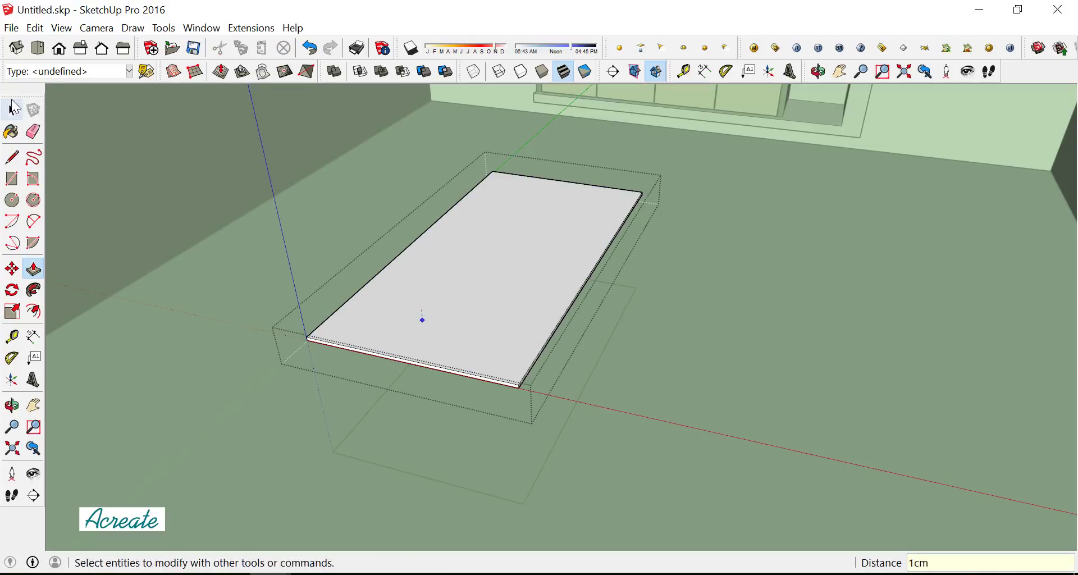
mouse_move(49, 130)
middle_down()
mouse_move(517, 394)
mouse_move(575, 409)
mouse_move(525, 328)
middle_up()
click(571, 394)
scroll(493, 400, up, 2)
scroll(493, 399, up, 2)
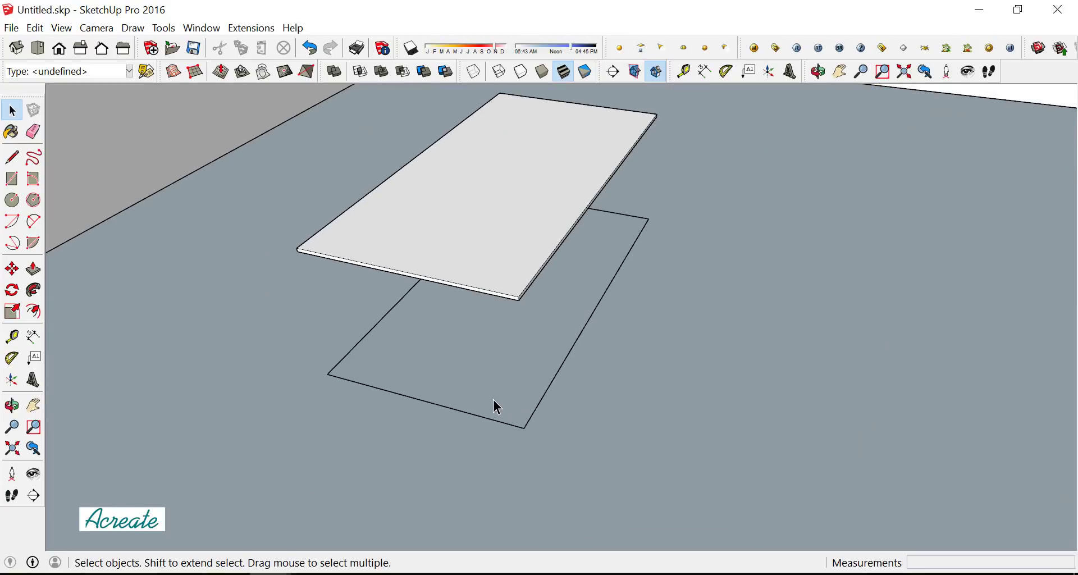
middle_drag(493, 399, 493, 373)
click(494, 373)
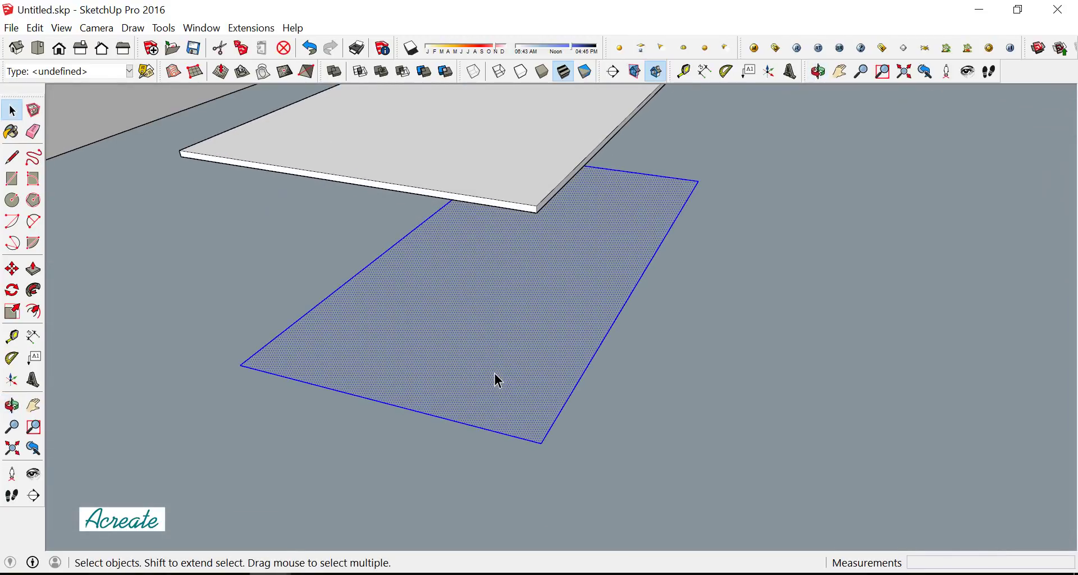
right_click(494, 372)
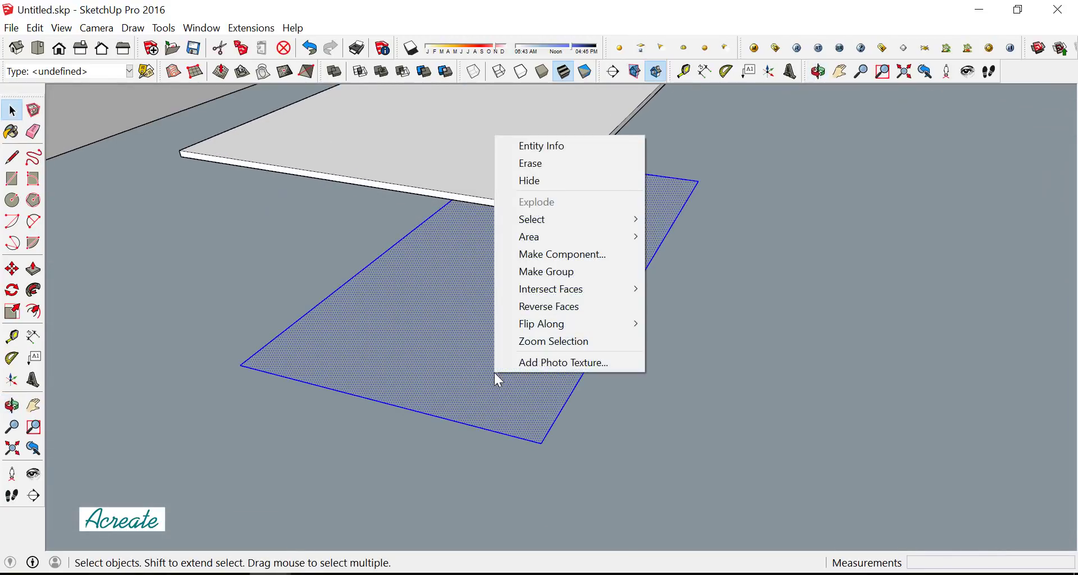
Make the floor rectangle a group and open it for editing
click(549, 272)
middle_drag(550, 270, 497, 364)
scroll(509, 362, up, 2)
scroll(507, 366, up, 2)
scroll(497, 365, up, 1)
scroll(497, 366, up, 2)
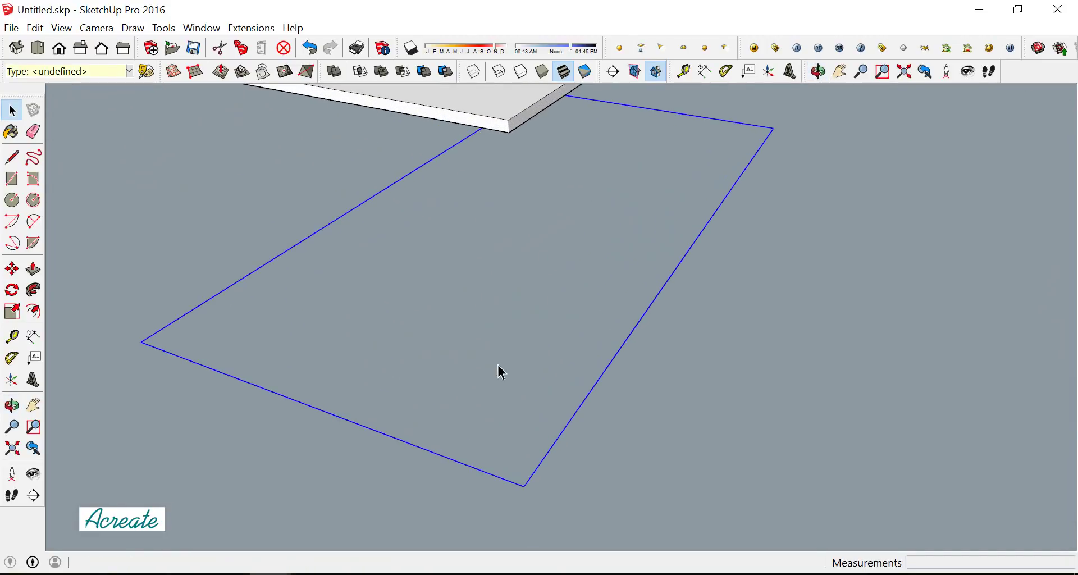
double_click(497, 364)
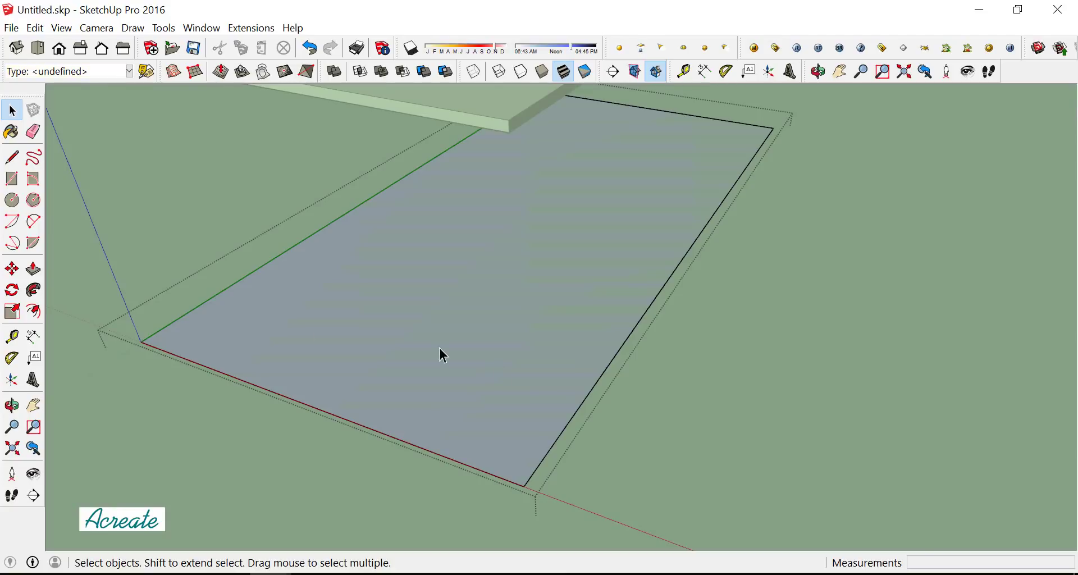
Push/Pull the floor face up 30 cm into a solid block under the slab
click(33, 269)
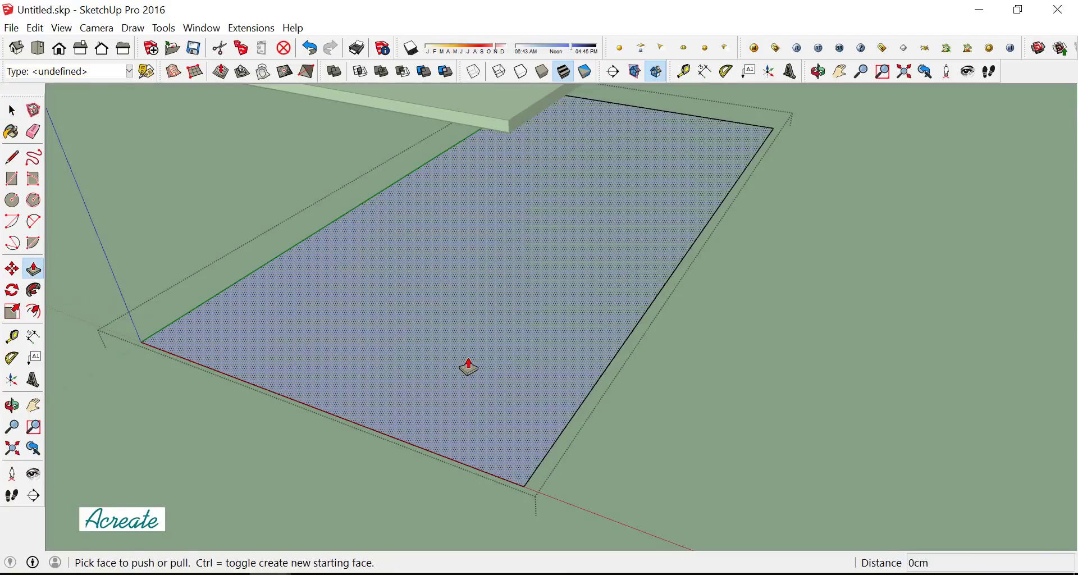
click(469, 366)
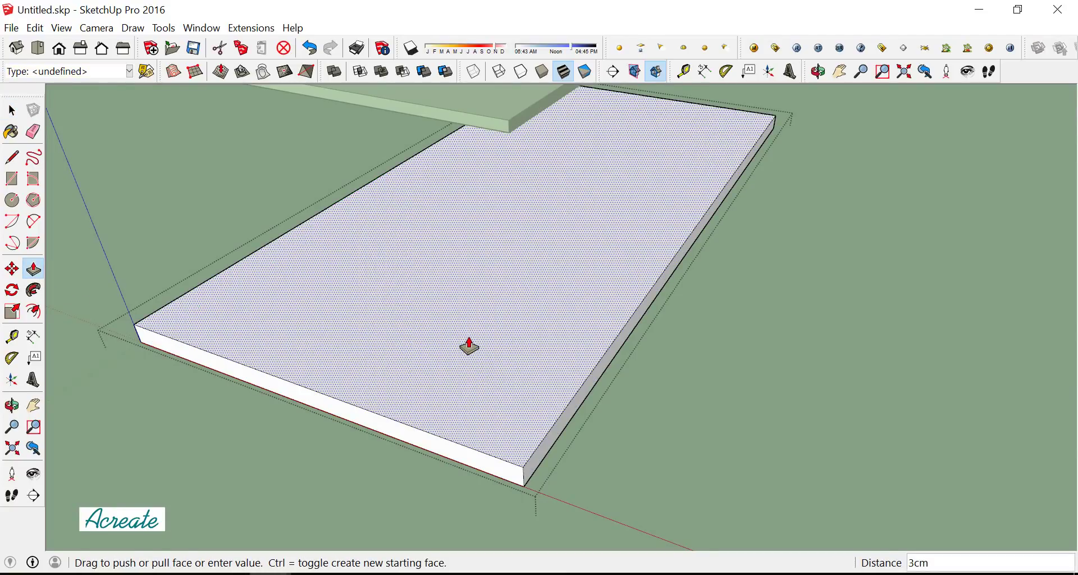
text(30)
key(Return)
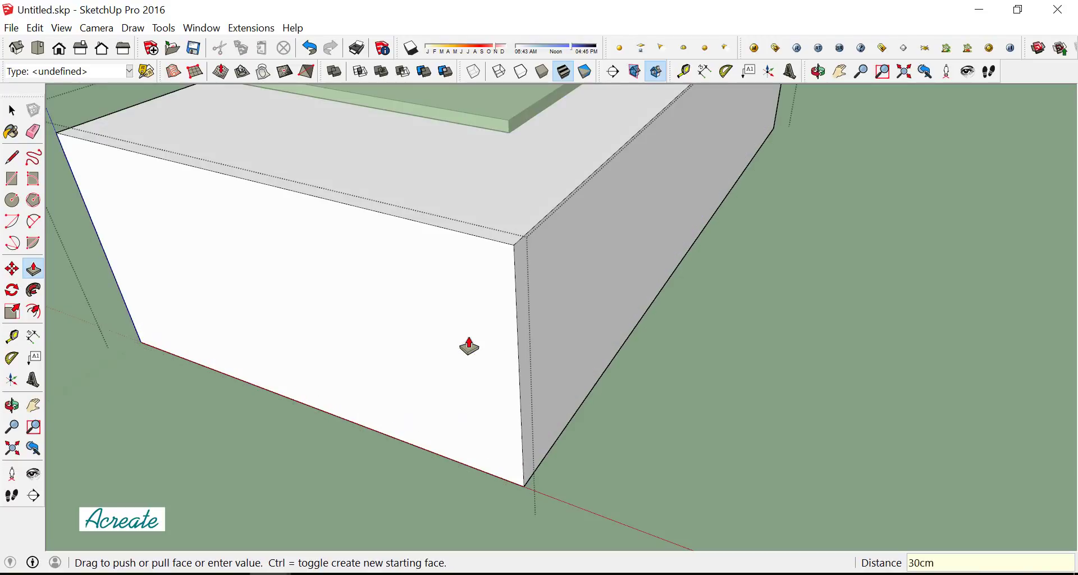
mouse_move(465, 349)
middle_down()
mouse_move(533, 306)
mouse_move(512, 338)
mouse_move(560, 279)
mouse_move(526, 307)
mouse_move(577, 291)
mouse_move(402, 297)
middle_up()
scroll(433, 300, up, 2)
scroll(404, 301, up, 2)
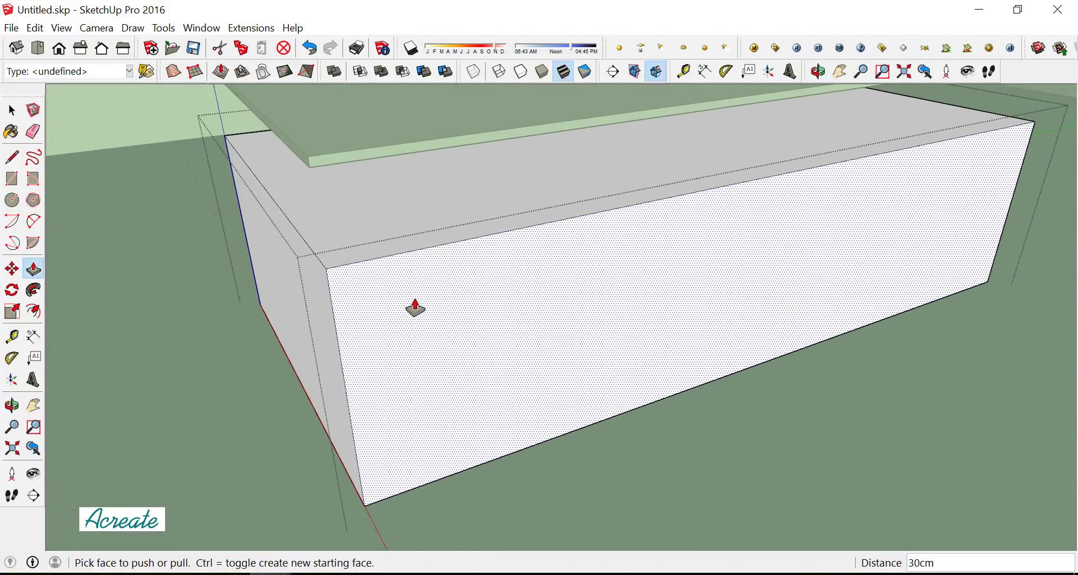
Push the block's first end face 2cm inward under the tabletop
click(16, 335)
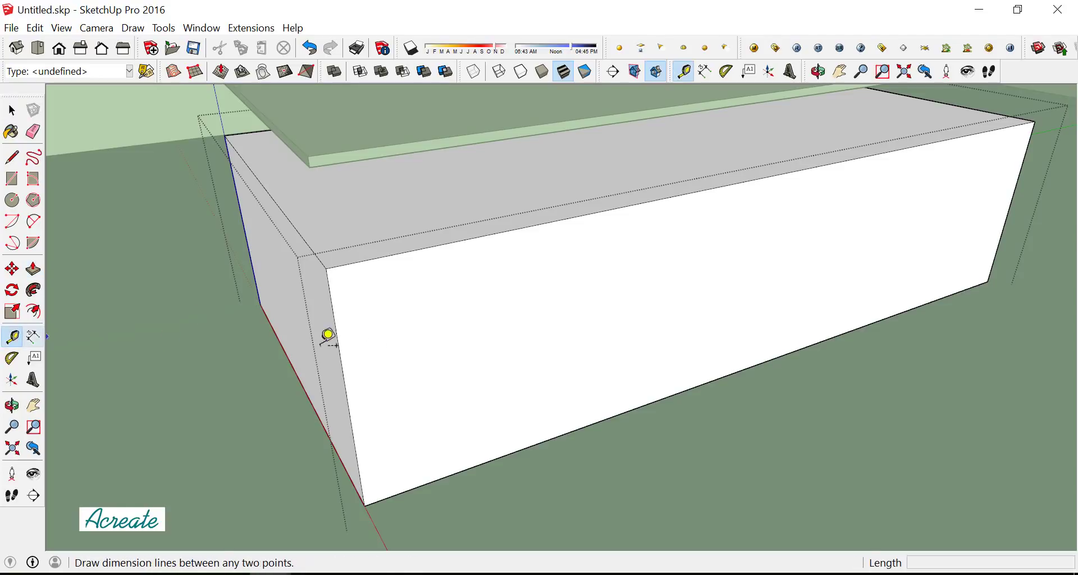
scroll(365, 336, up, 1)
scroll(348, 337, down, 3)
mouse_move(440, 298)
middle_down()
mouse_move(649, 298)
mouse_move(600, 319)
mouse_move(216, 278)
middle_up()
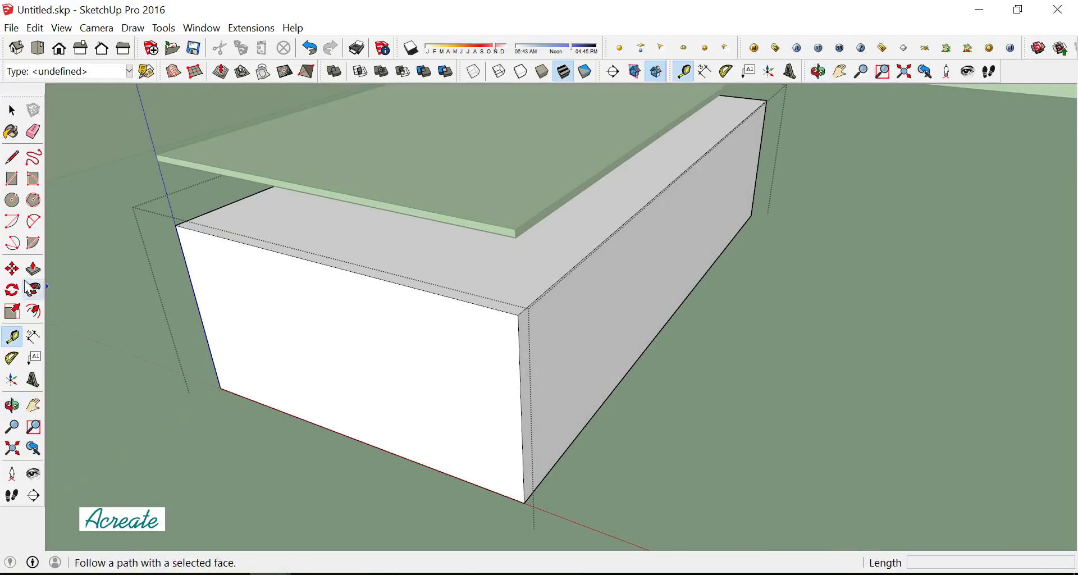
middle_drag(180, 309, 420, 351)
scroll(421, 351, up, 2)
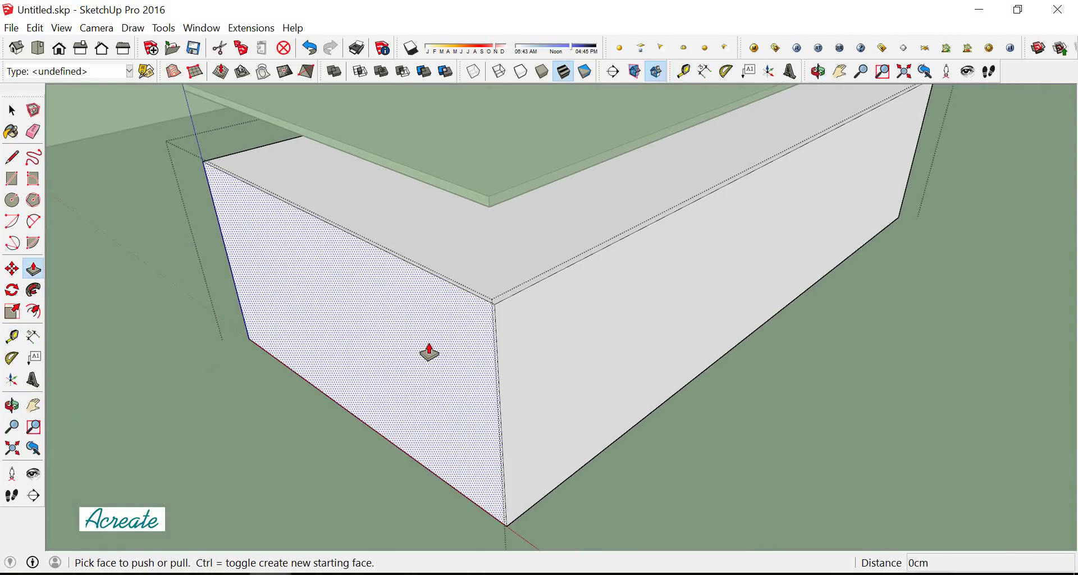
click(432, 346)
text(2)
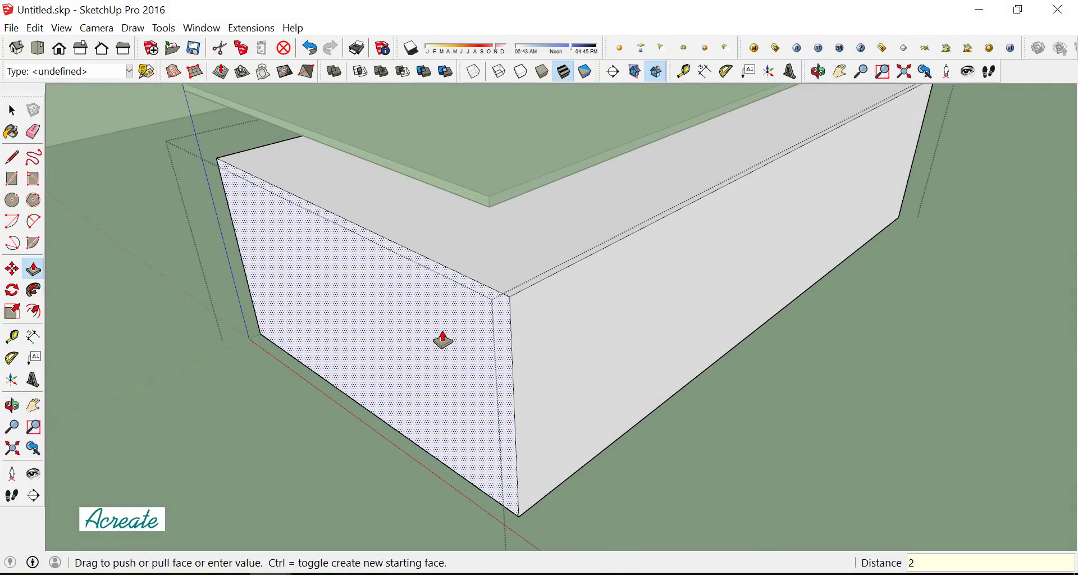
text(cm)
key(Return)
Push the block's opposite end face 5cm inward and view its front-left end
scroll(618, 308, down, 3)
mouse_move(618, 309)
middle_down()
mouse_move(551, 325)
mouse_move(573, 331)
mouse_move(690, 308)
mouse_move(789, 375)
mouse_move(820, 380)
mouse_move(692, 356)
mouse_move(675, 324)
mouse_move(664, 325)
mouse_move(780, 296)
mouse_move(796, 305)
mouse_move(690, 324)
mouse_move(700, 339)
mouse_move(620, 356)
middle_up()
scroll(621, 354, up, 5)
drag(622, 354, 600, 353)
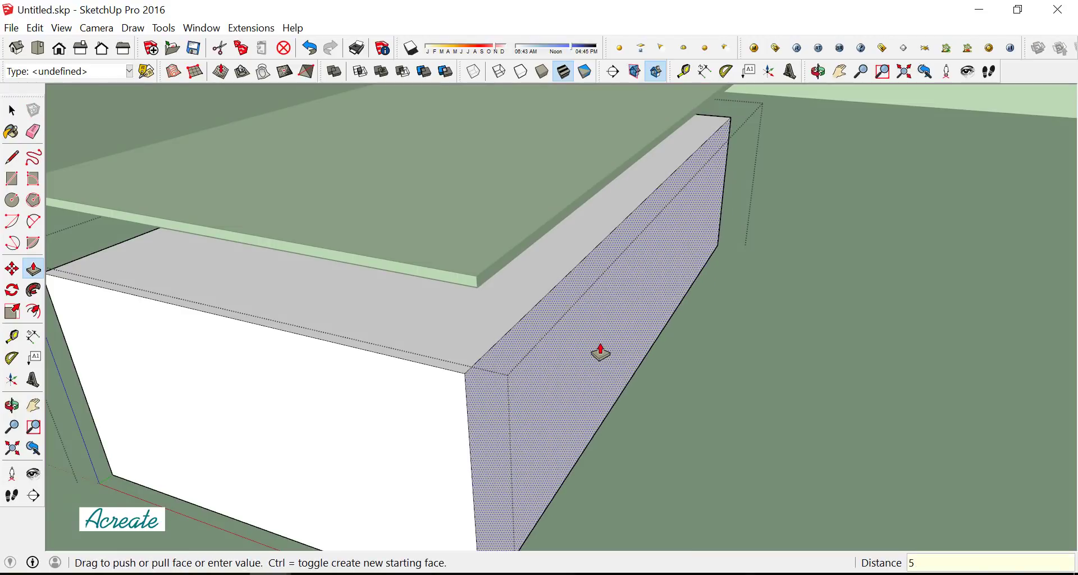
key(Return)
mouse_move(605, 348)
middle_down()
mouse_move(424, 356)
mouse_move(558, 354)
mouse_move(398, 412)
mouse_move(519, 354)
mouse_move(327, 393)
middle_up()
click(325, 394)
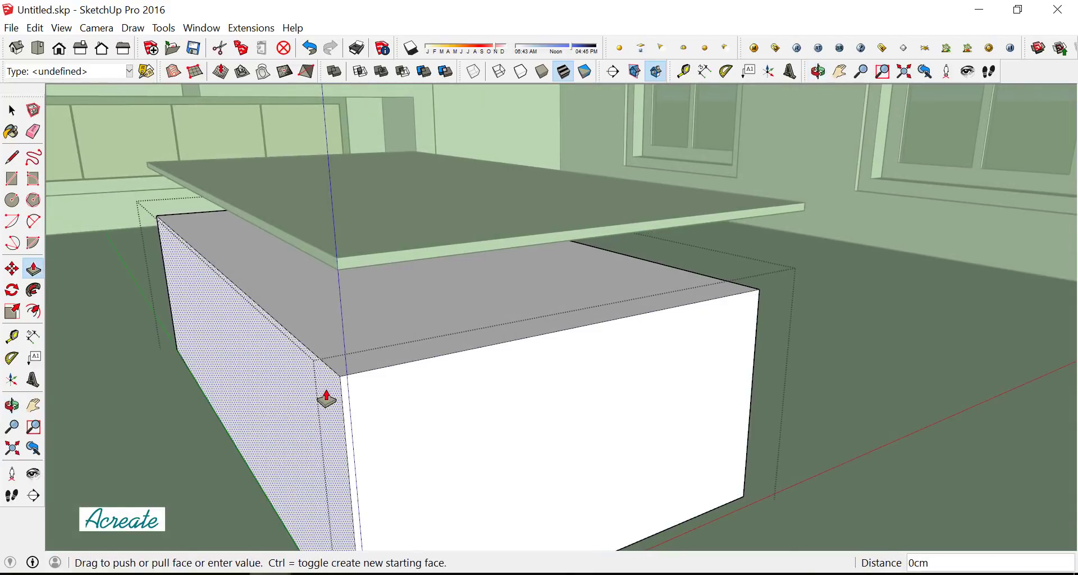
click(323, 394)
mouse_move(550, 368)
middle_down()
mouse_move(337, 401)
mouse_move(470, 368)
mouse_move(374, 365)
mouse_move(443, 332)
mouse_move(348, 344)
middle_up()
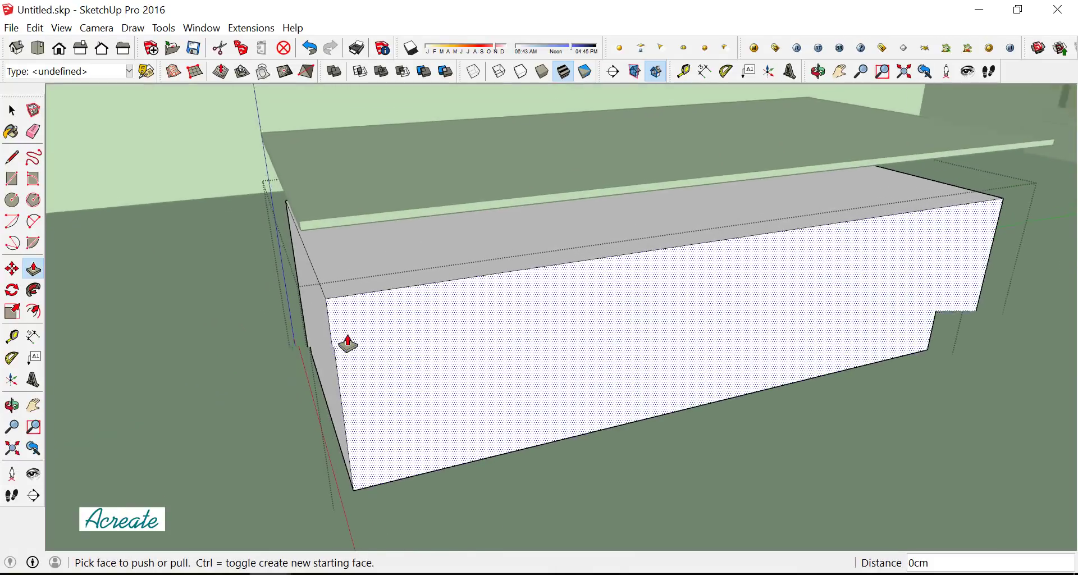
scroll(354, 353, up, 3)
Add Tape Measure guides measured in from the block's left and right ends
click(11, 336)
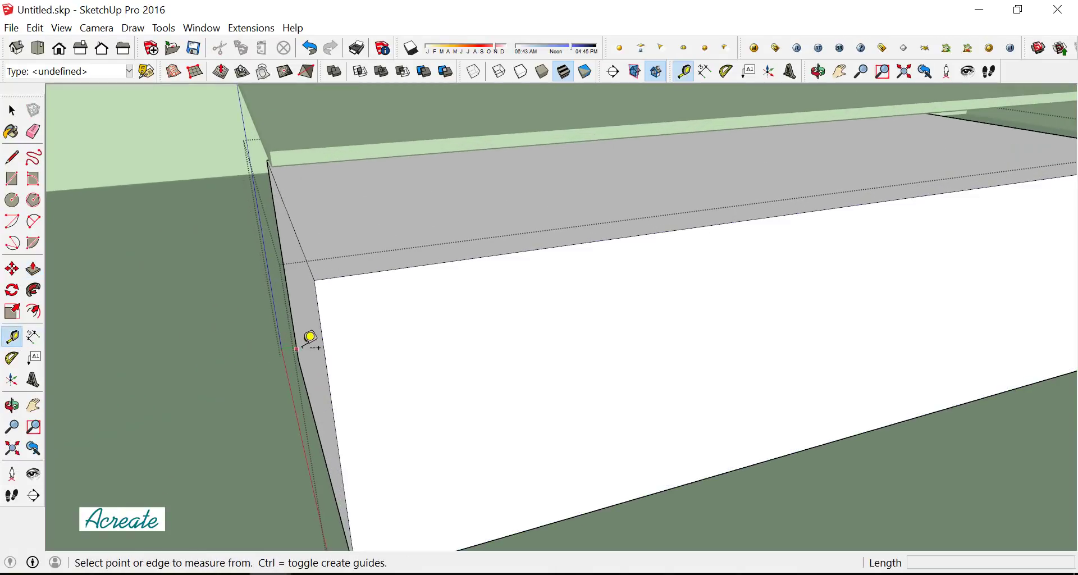
click(322, 342)
text(10)
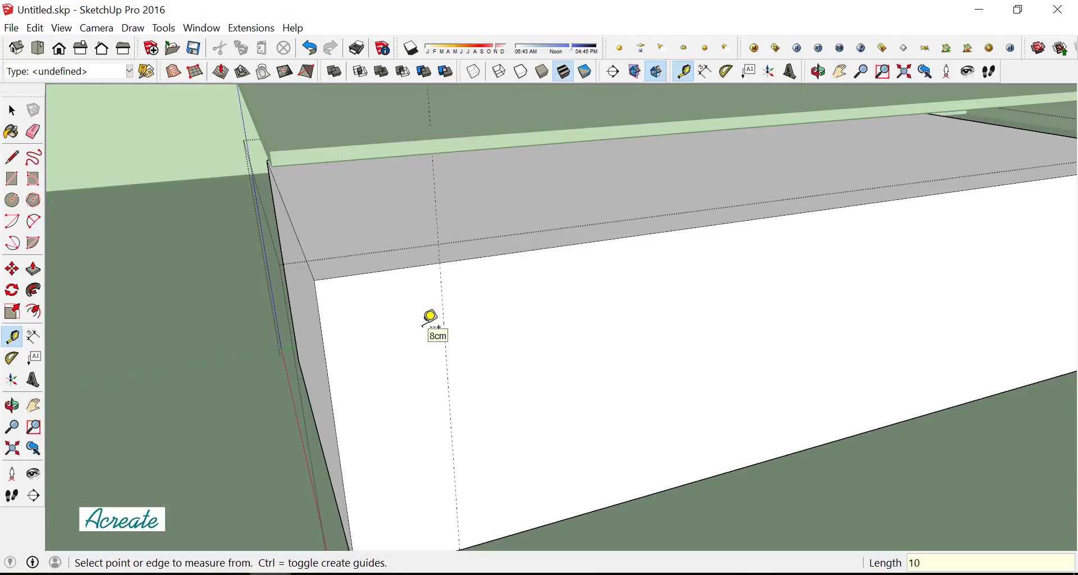
scroll(264, 298, down, 4)
scroll(286, 295, down, 1)
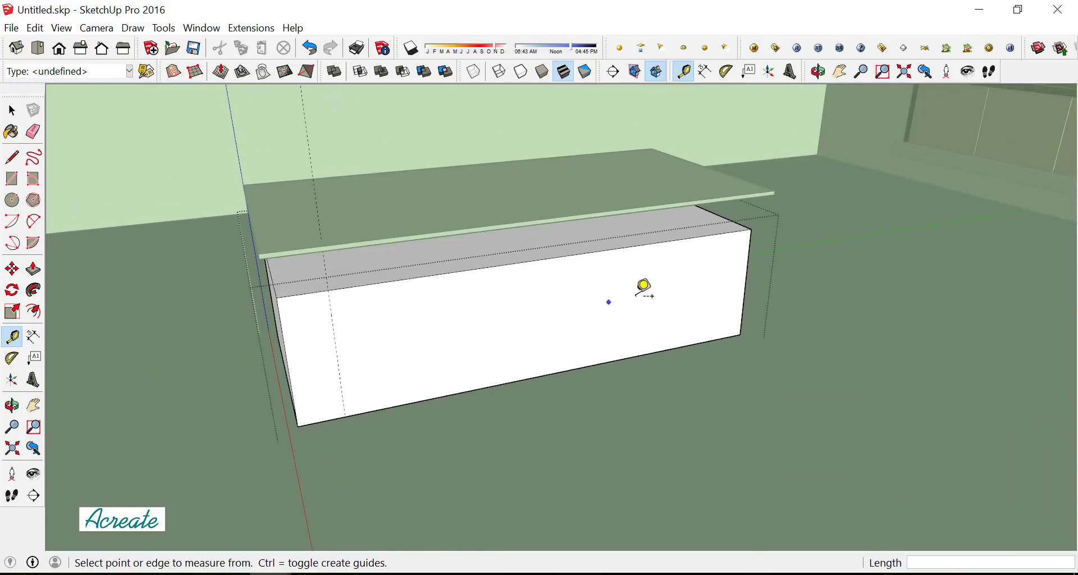
click(747, 267)
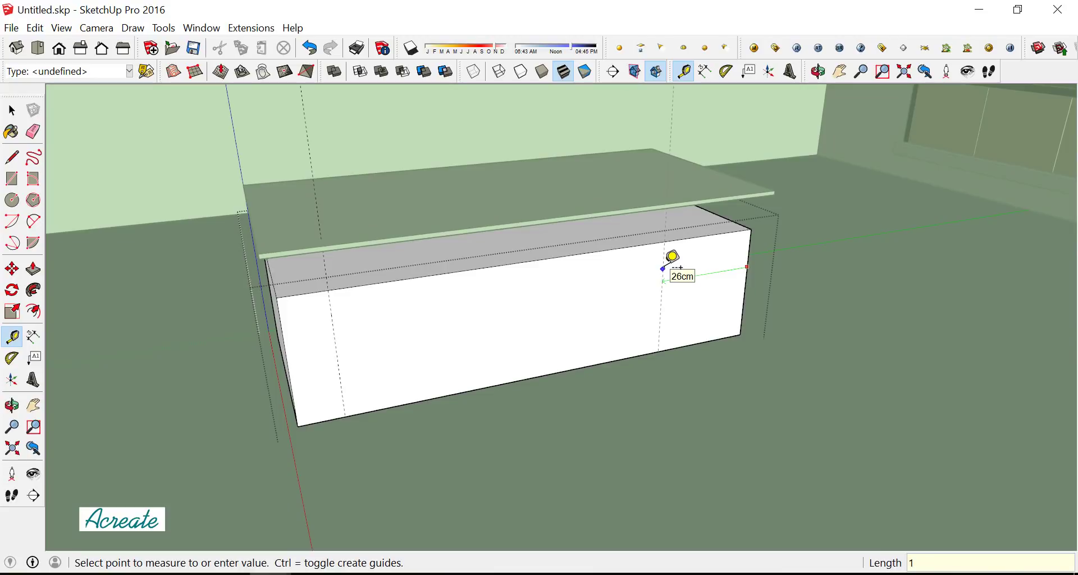
middle_drag(553, 308, 558, 289)
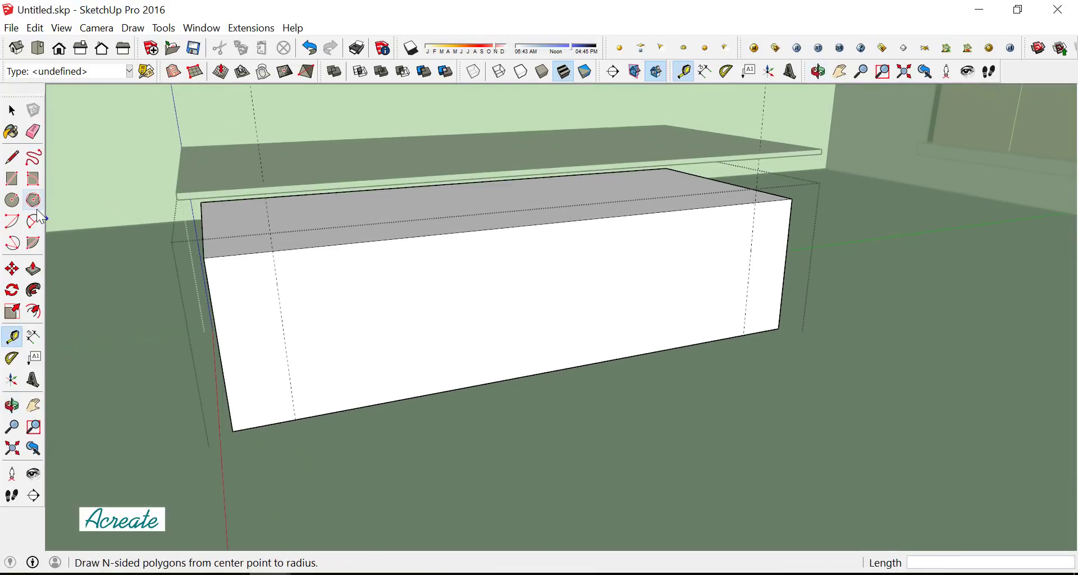
Draw a rectangle between the two guides, outlining the block's middle section
click(11, 178)
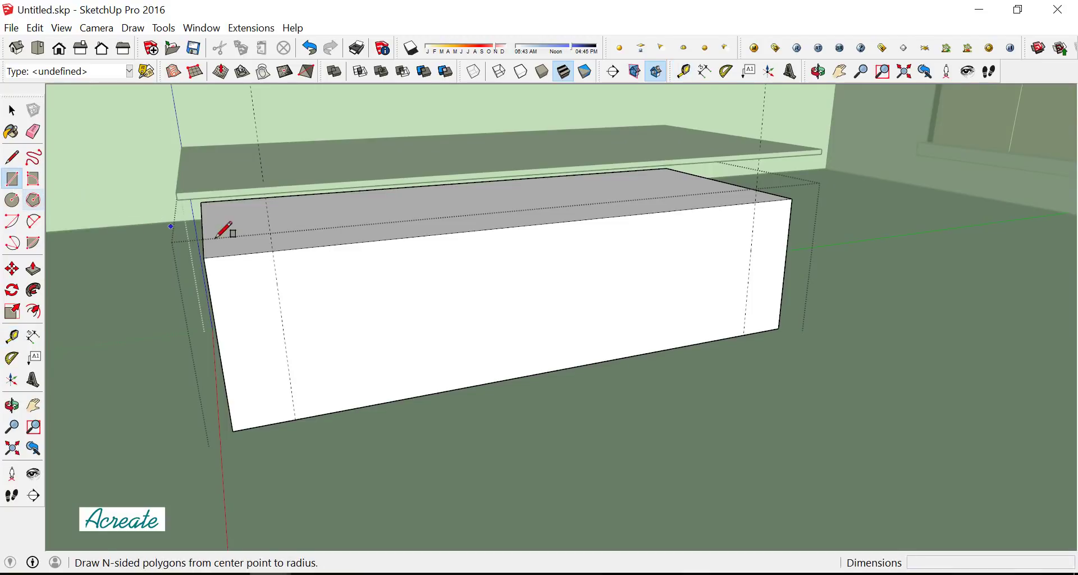
click(273, 251)
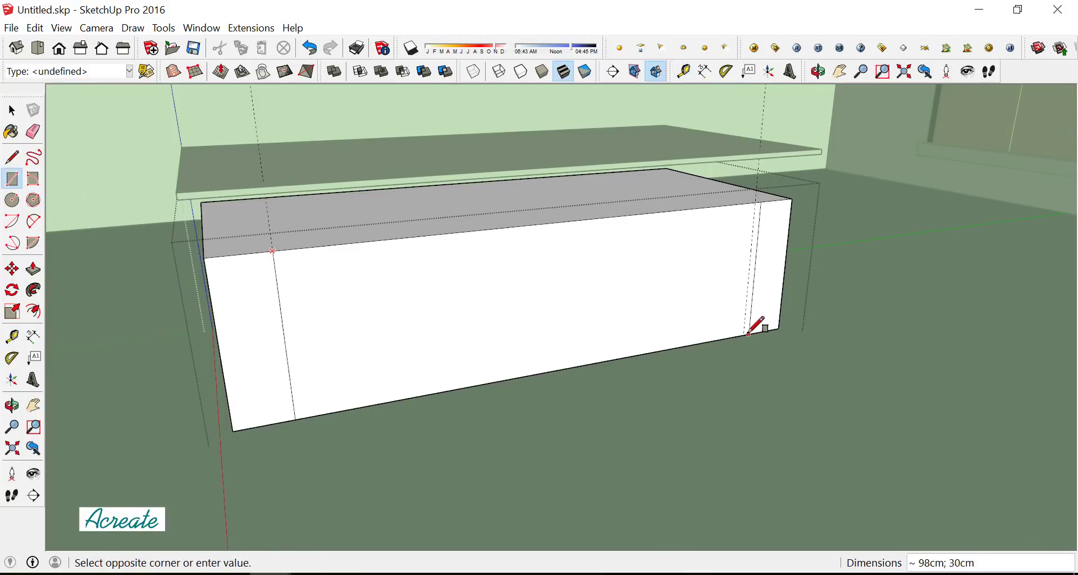
middle_drag(490, 243, 594, 274)
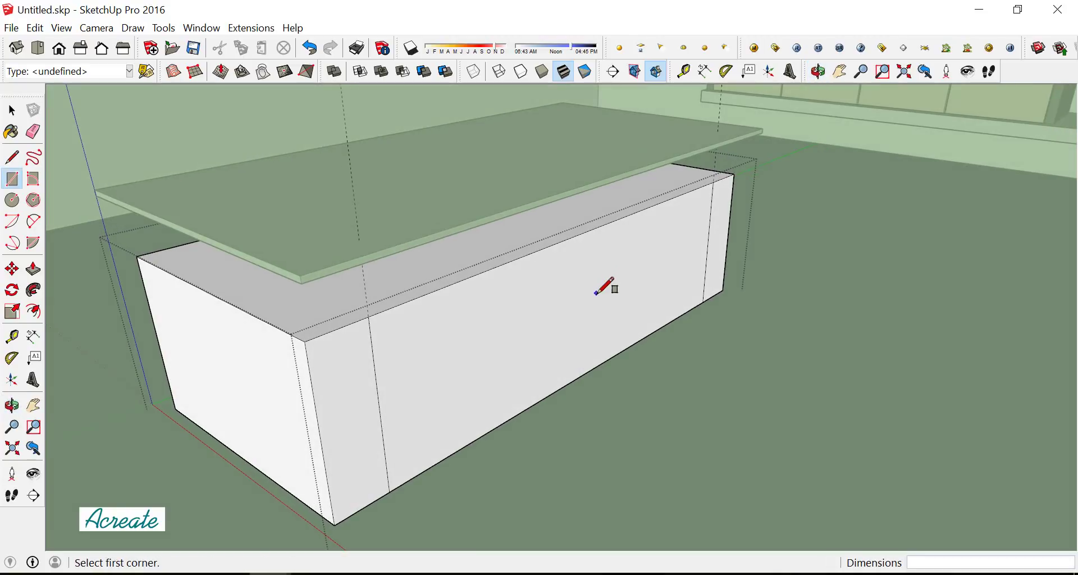
scroll(609, 282, up, 2)
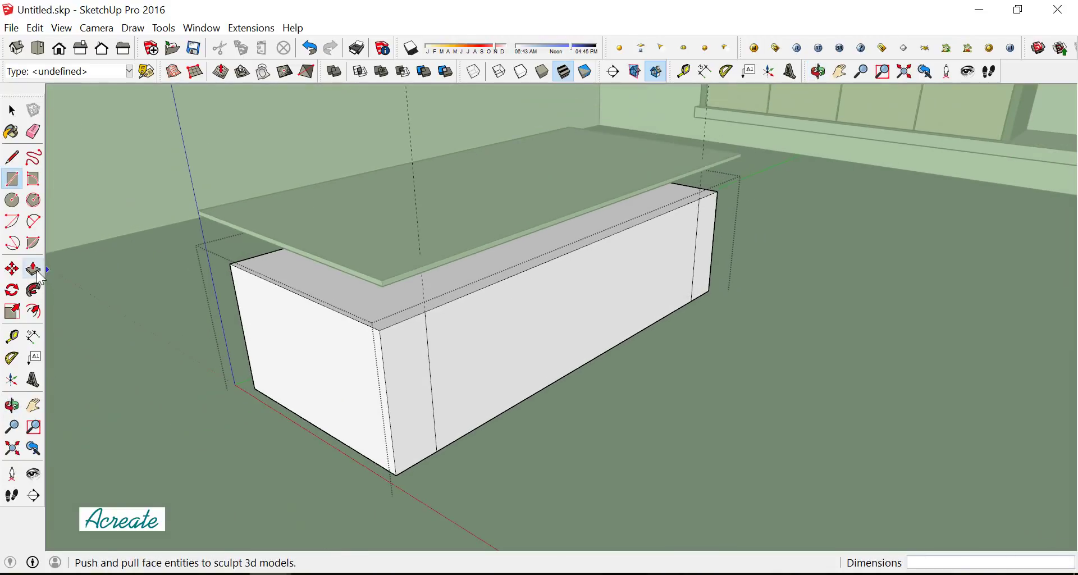
click(37, 273)
Push the middle rectangle back 50cm through the block, leaving two leg blocks under the top
click(445, 339)
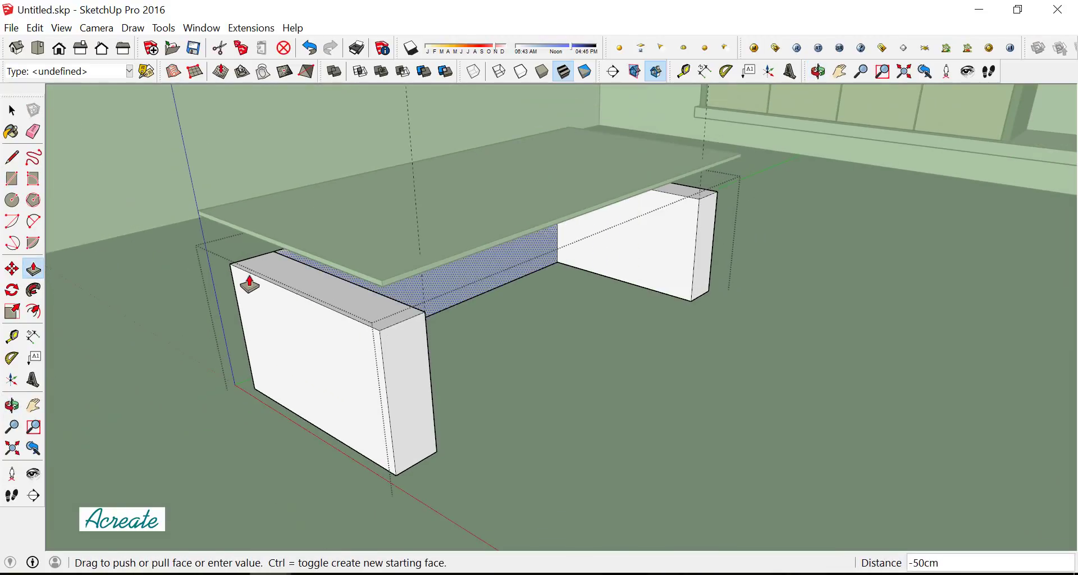
click(234, 271)
mouse_move(385, 312)
middle_down()
mouse_move(392, 322)
mouse_move(430, 303)
middle_up()
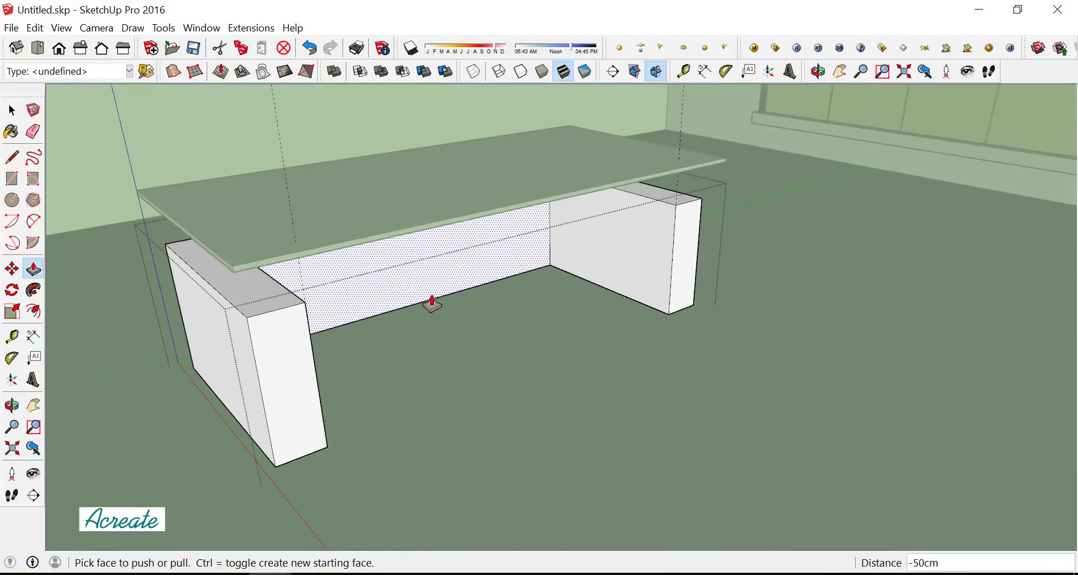
scroll(393, 292, up, 4)
click(33, 132)
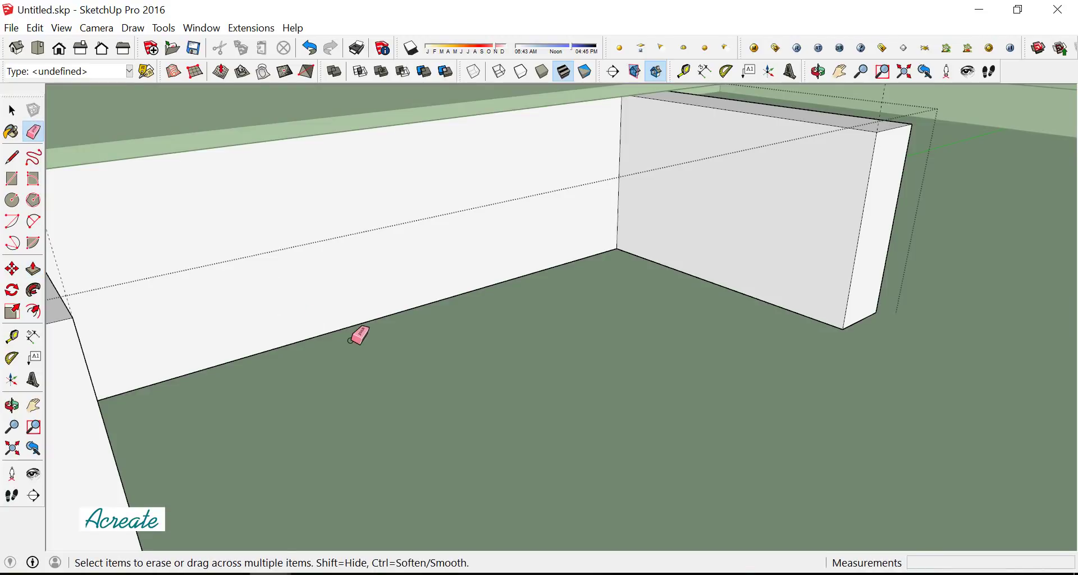
scroll(359, 323, down, 3)
scroll(508, 356, down, 2)
mouse_move(507, 356)
middle_down()
mouse_move(558, 382)
mouse_move(495, 348)
mouse_move(414, 401)
mouse_move(421, 353)
mouse_move(478, 358)
middle_up()
scroll(503, 344, down, 2)
scroll(418, 353, up, 2)
scroll(474, 362, up, 2)
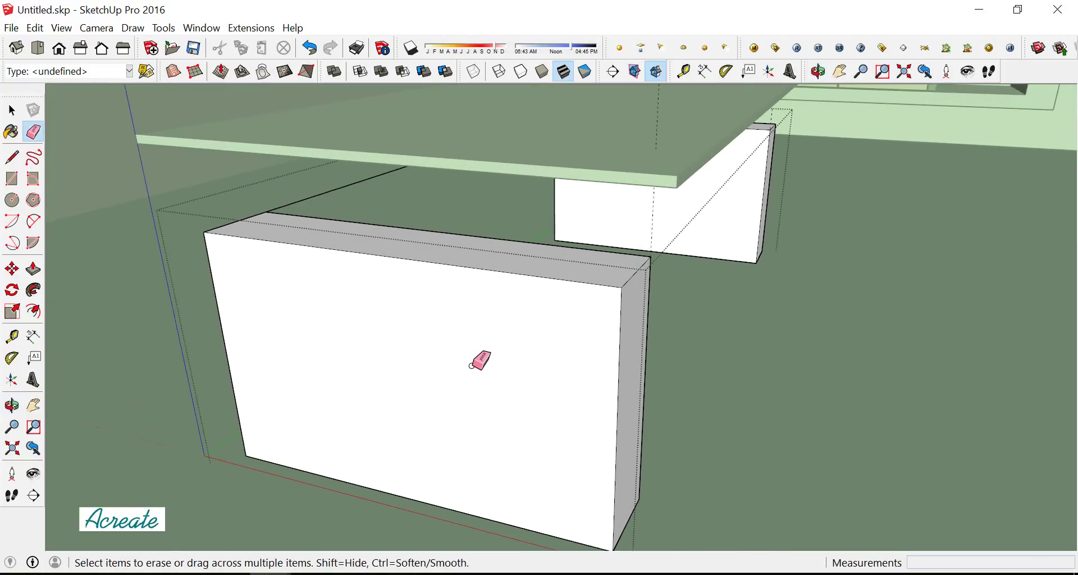
Offset the front leg's face outline 3cm inward to form the frame rim
click(33, 314)
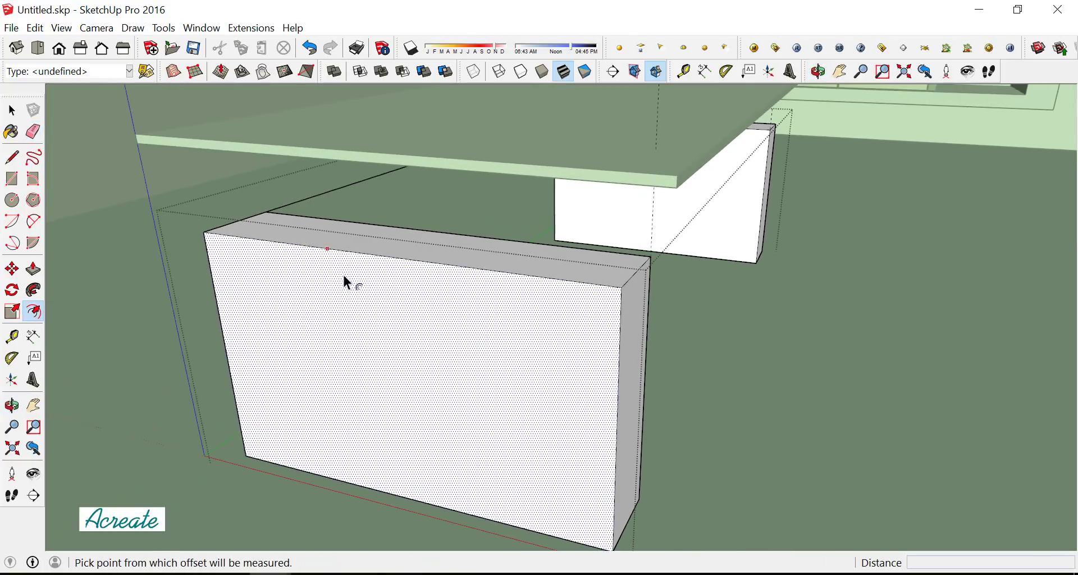
click(354, 271)
text(3)
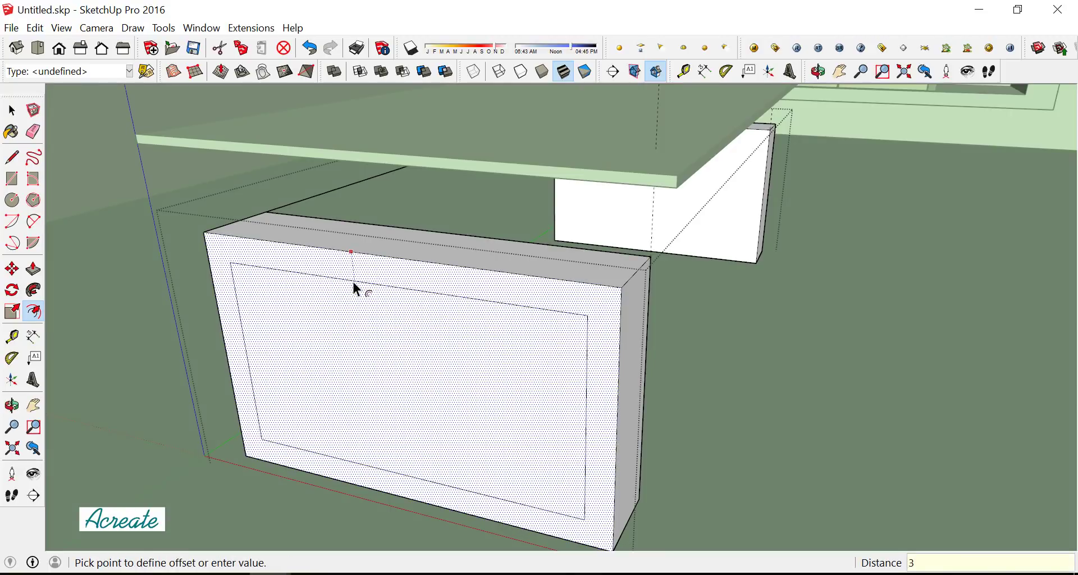
key(Return)
middle_drag(352, 279, 382, 351)
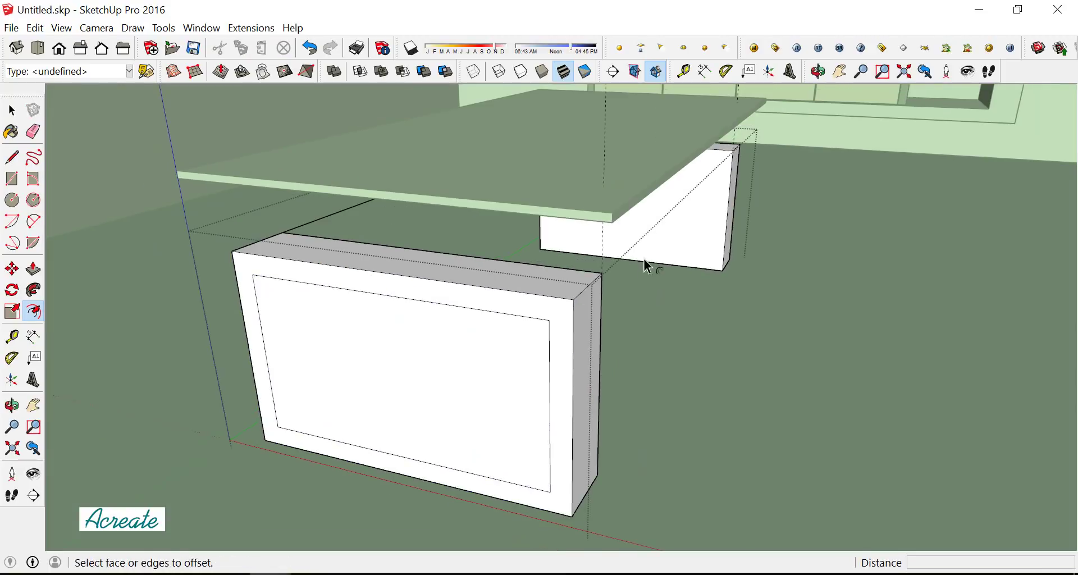
middle_drag(648, 266, 597, 252)
scroll(649, 163, up, 3)
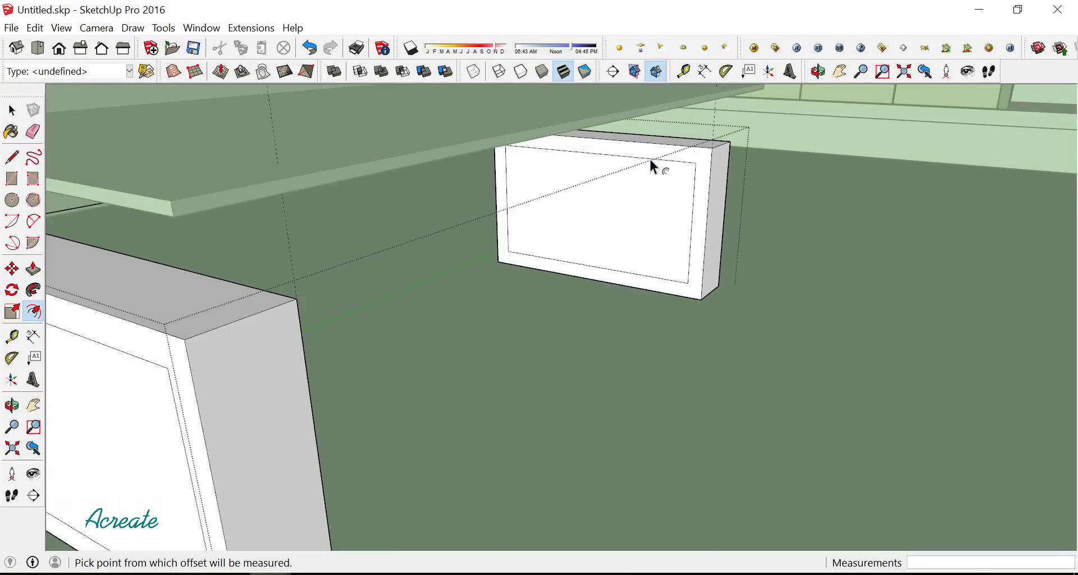
scroll(650, 161, down, 3)
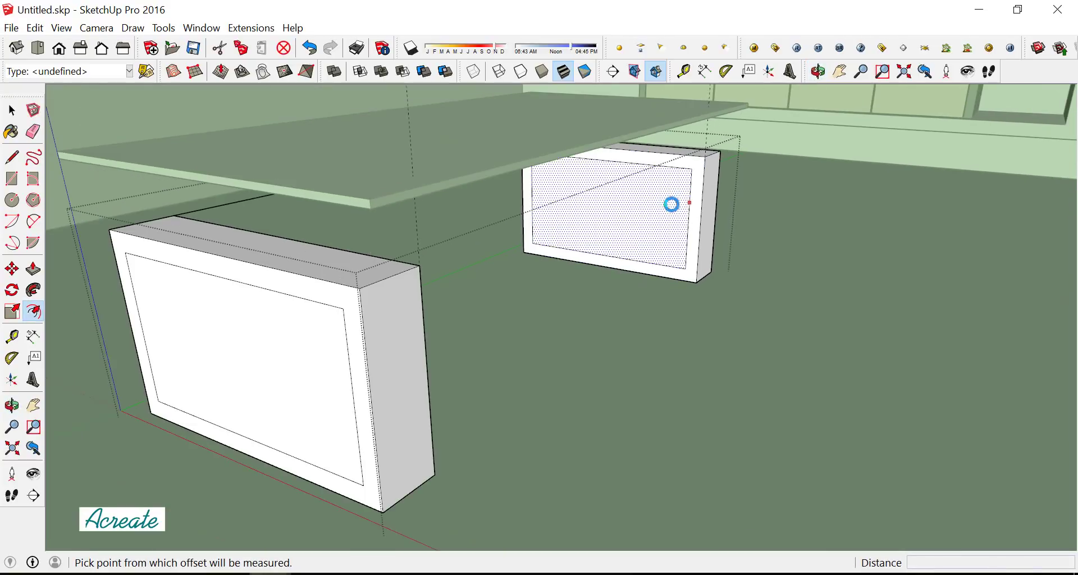
Push the inner panels of both legs through to open rectangular holes
click(35, 270)
click(276, 367)
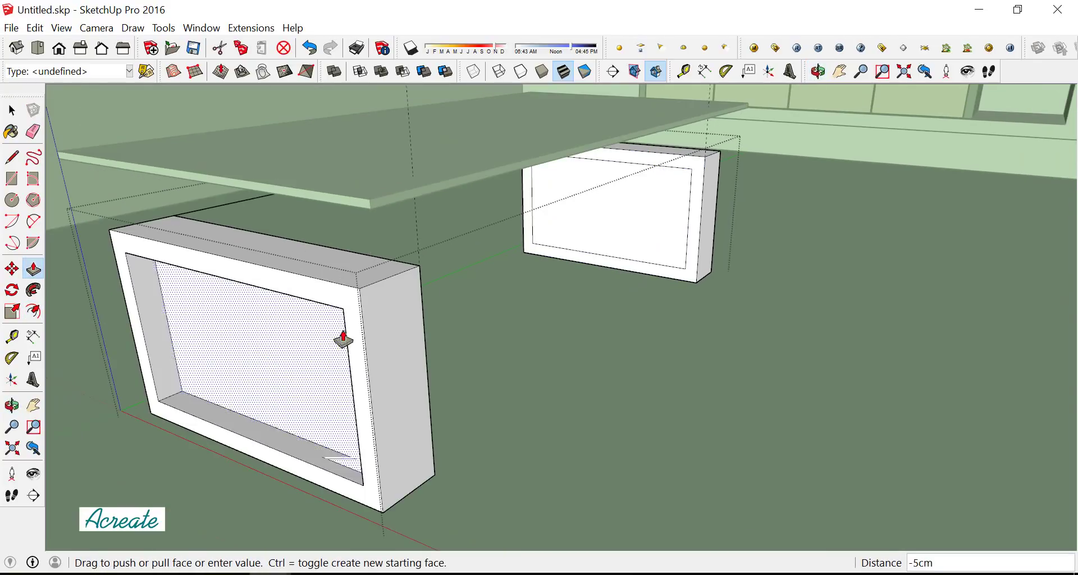
click(417, 275)
double_click(619, 227)
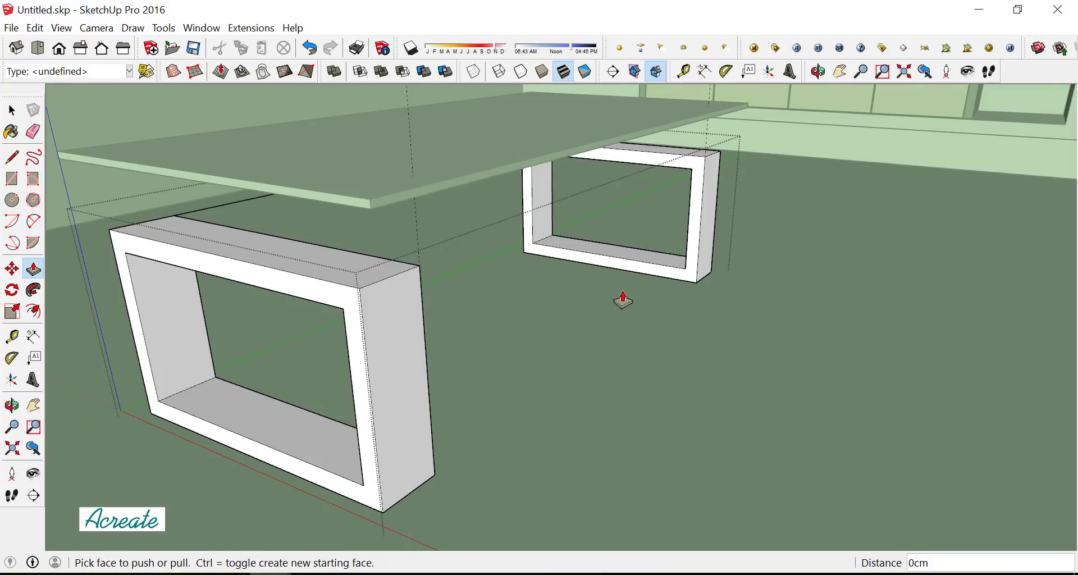
scroll(414, 399, down, 2)
scroll(414, 399, up, 3)
Push out the bottom inner faces of the front and back legs
click(402, 407)
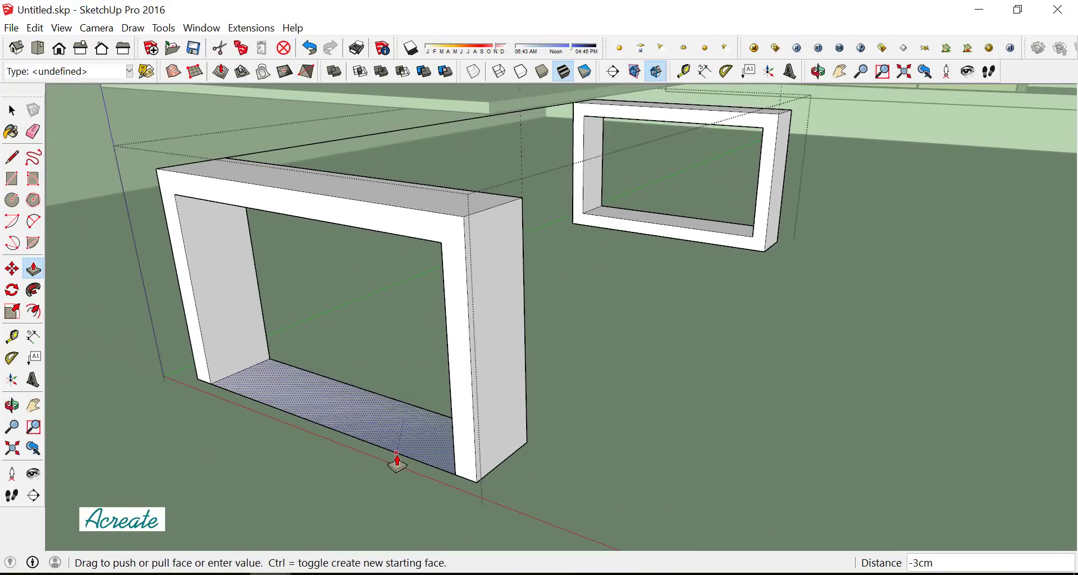
click(396, 461)
middle_drag(696, 231, 695, 251)
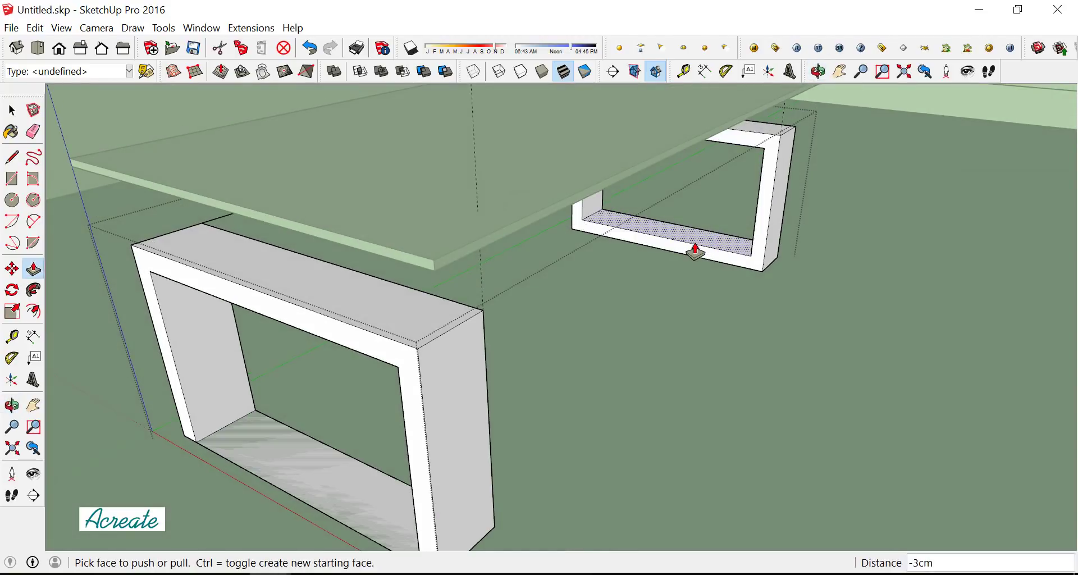
double_click(696, 251)
scroll(696, 251, down, 2)
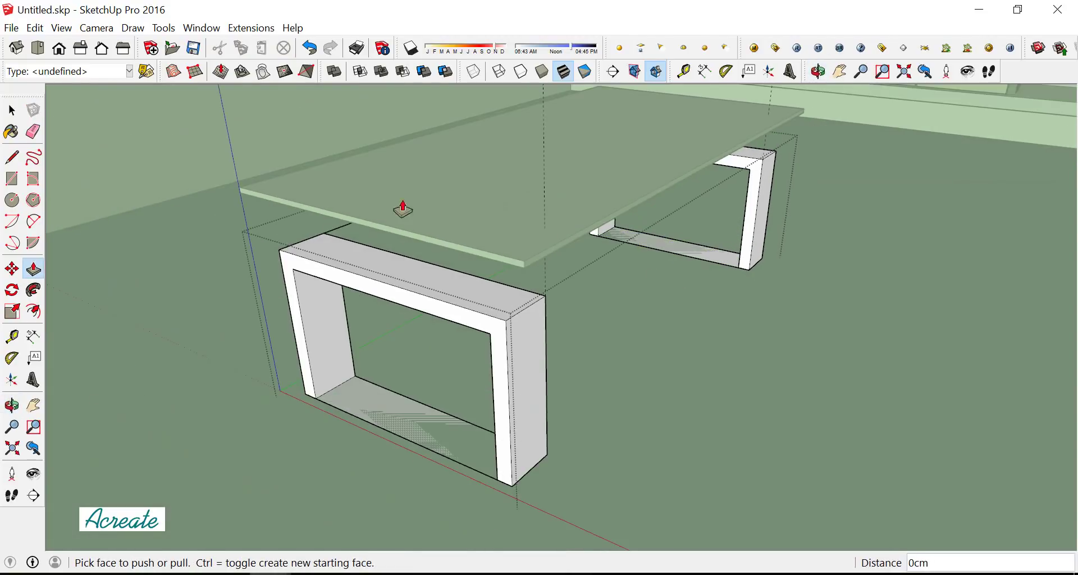
Erase the leftover bottom face and edge from the legs
click(37, 130)
click(699, 257)
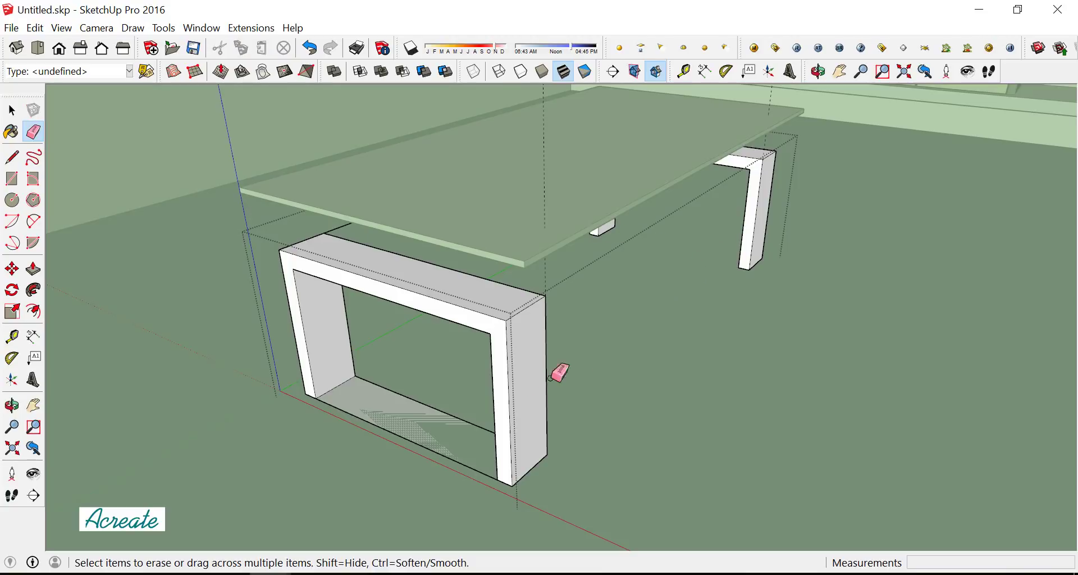
drag(456, 414, 426, 448)
mouse_move(601, 379)
middle_down()
mouse_move(579, 356)
mouse_move(585, 347)
mouse_move(586, 371)
middle_up()
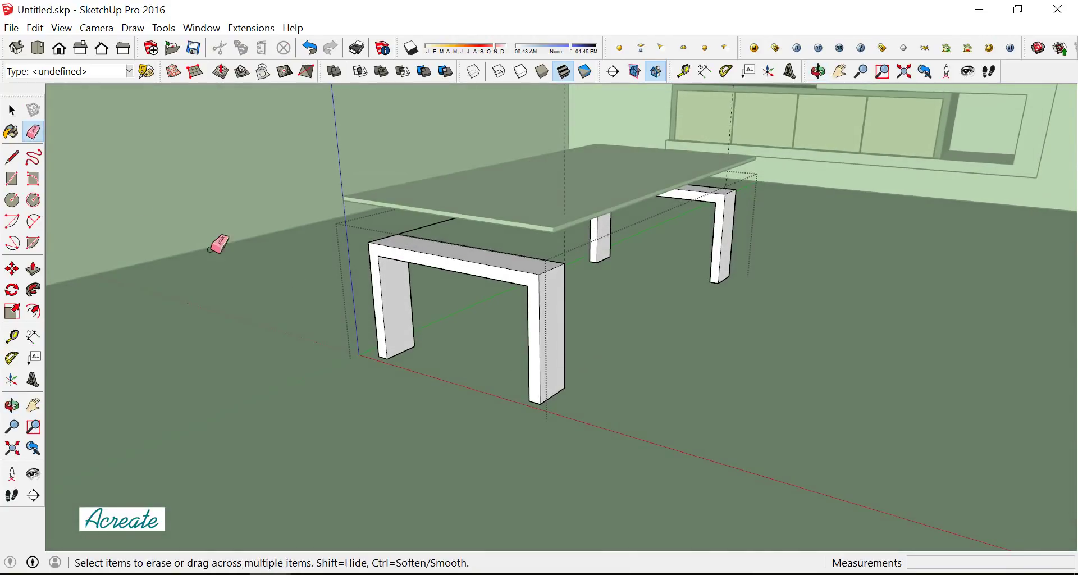
Open the coffee table group for editing with the Select tool
click(12, 110)
middle_drag(601, 368, 582, 385)
scroll(508, 343, up, 2)
scroll(508, 344, up, 1)
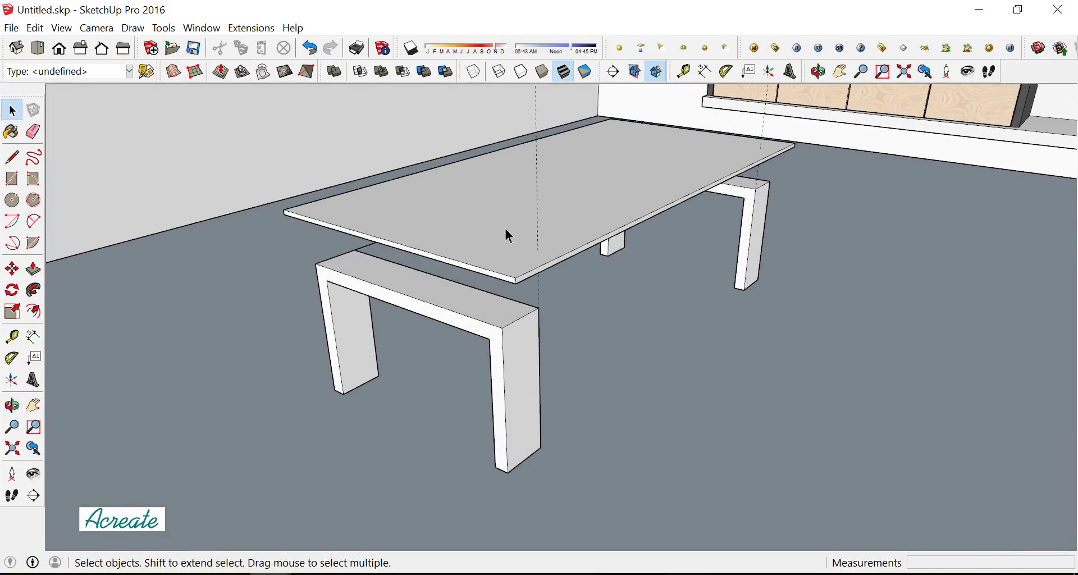
double_click(538, 229)
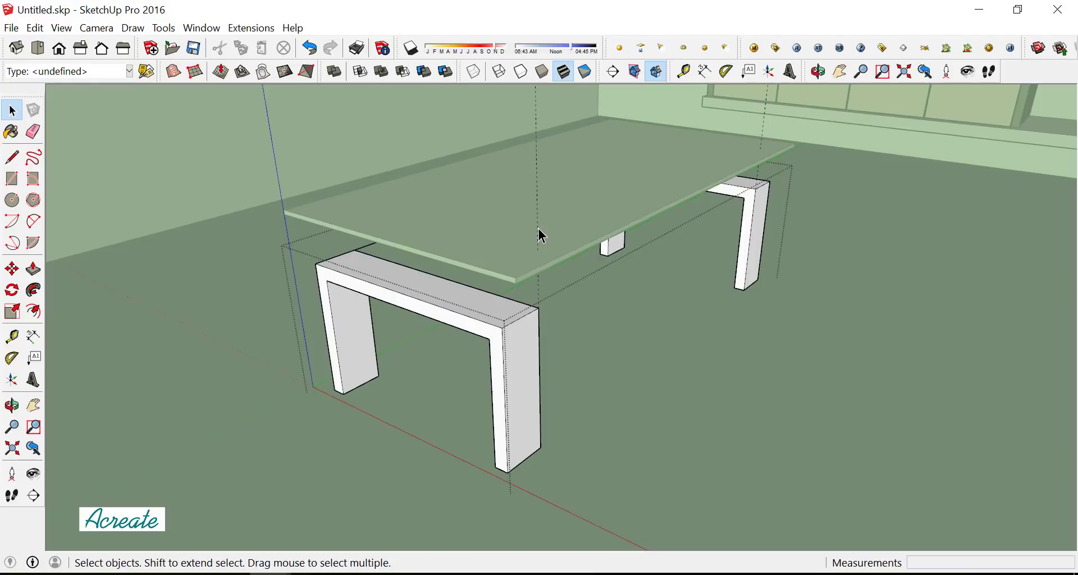
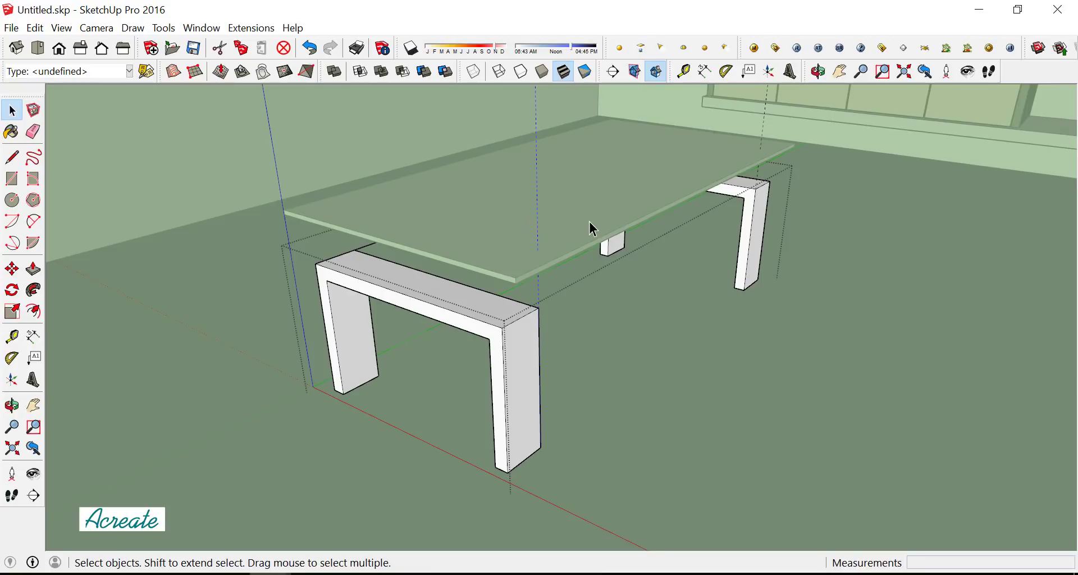
Exit the table group and orbit in toward the inner face of a table leg
scroll(603, 264, down, 3)
click(658, 413)
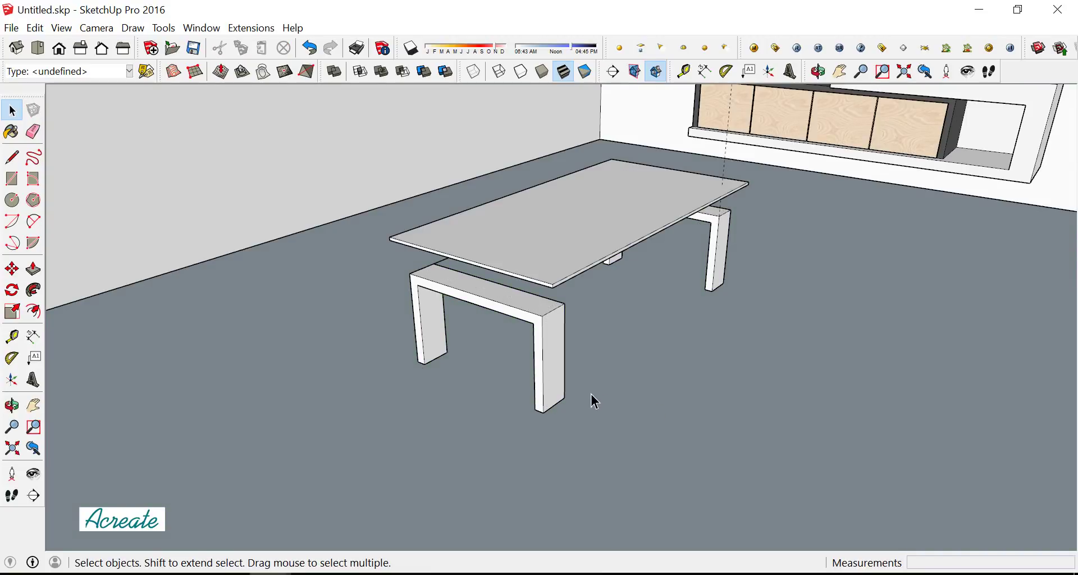
middle_drag(523, 325, 492, 335)
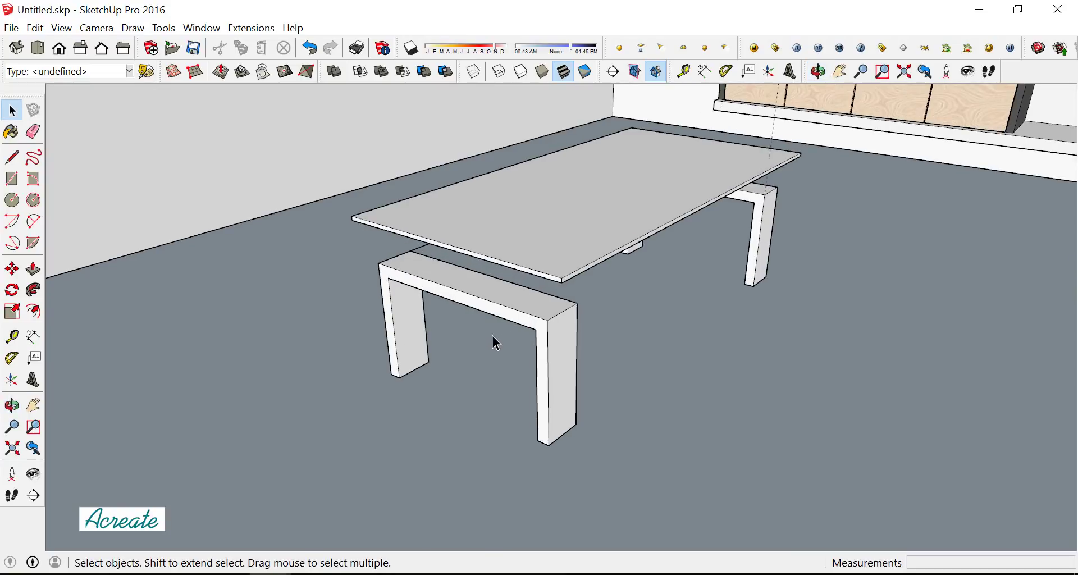
scroll(455, 346, up, 1)
scroll(443, 347, up, 2)
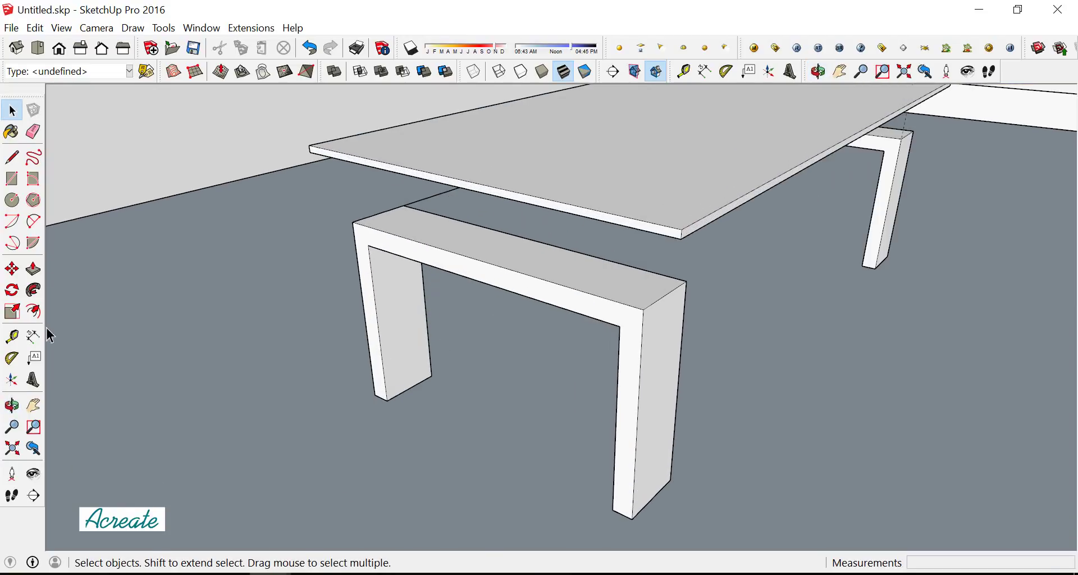
Place guides on the leg face at 10 cm up, 3 cm above that, and 5 cm across
click(12, 335)
scroll(382, 348, up, 3)
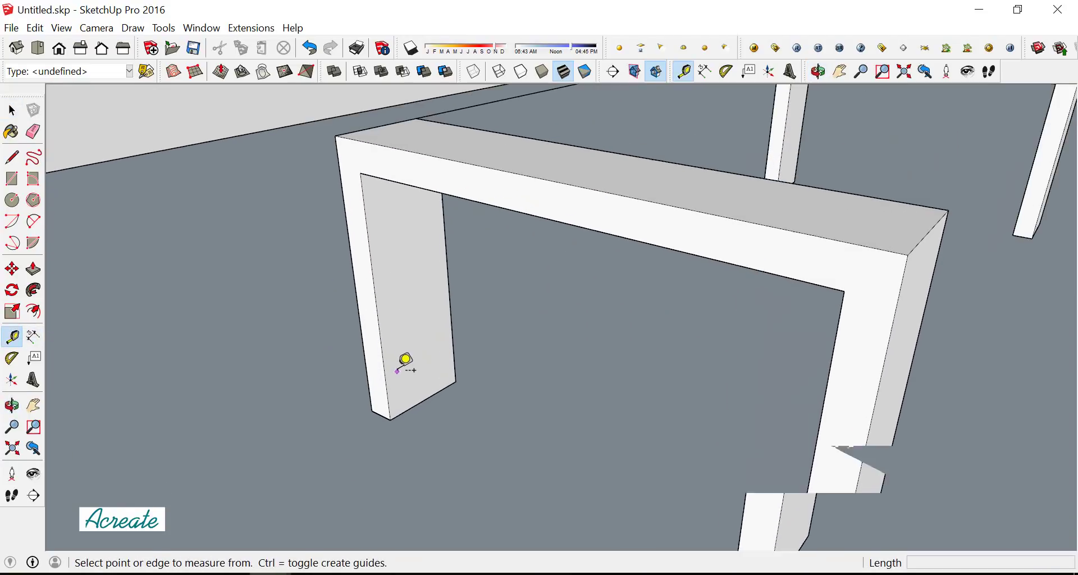
click(425, 400)
text(10)
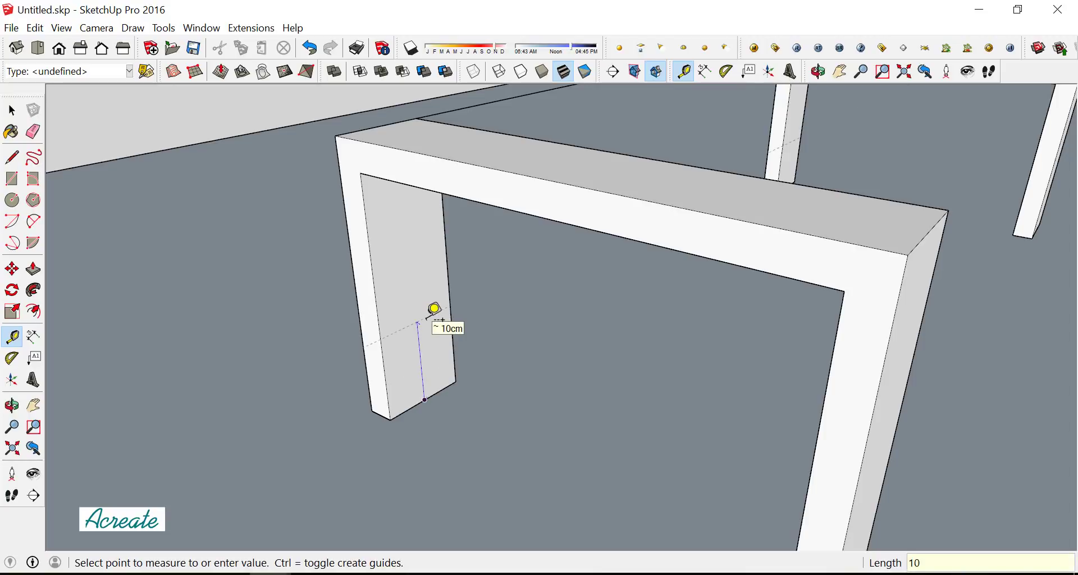
key(Return)
scroll(414, 315, up, 3)
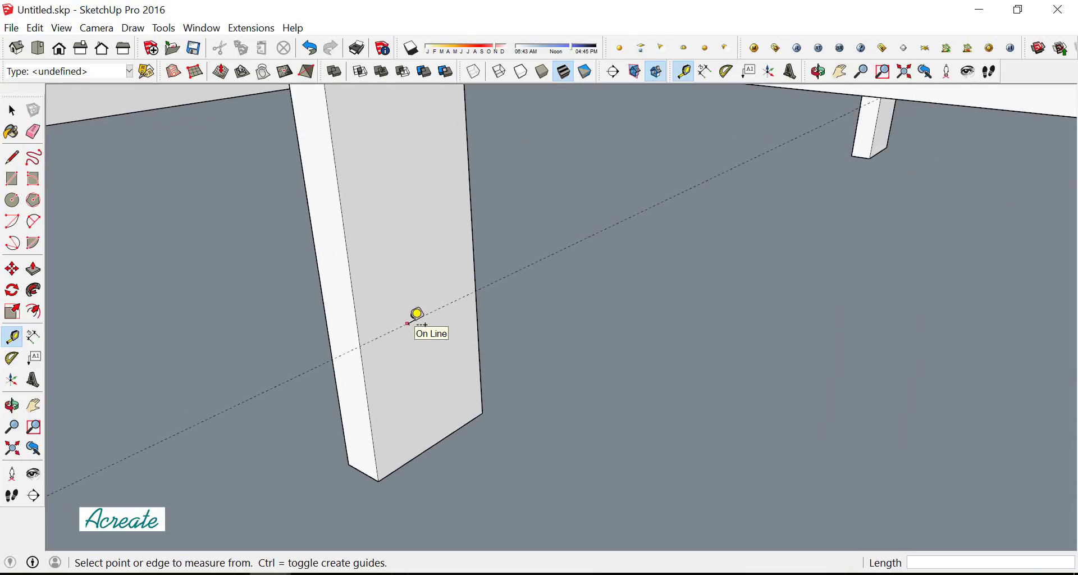
click(408, 323)
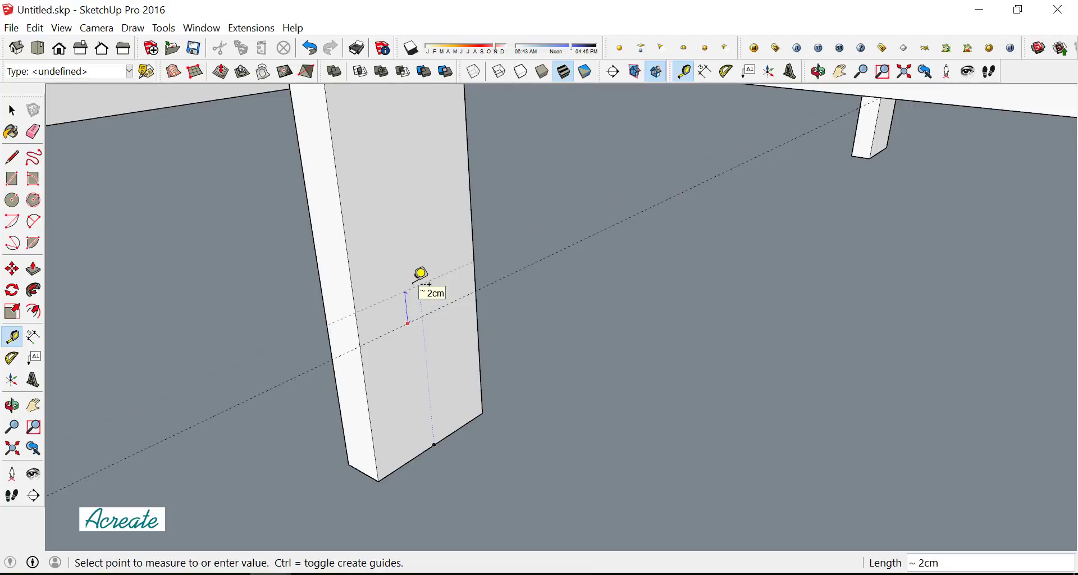
key(Return)
scroll(421, 277, down, 2)
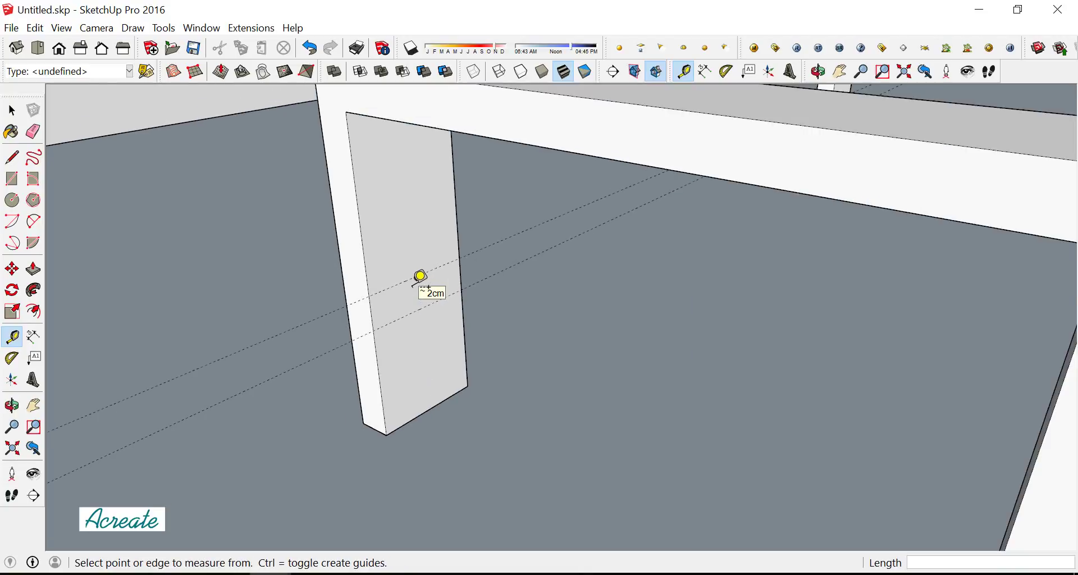
scroll(415, 281, up, 1)
scroll(415, 281, up, 1)
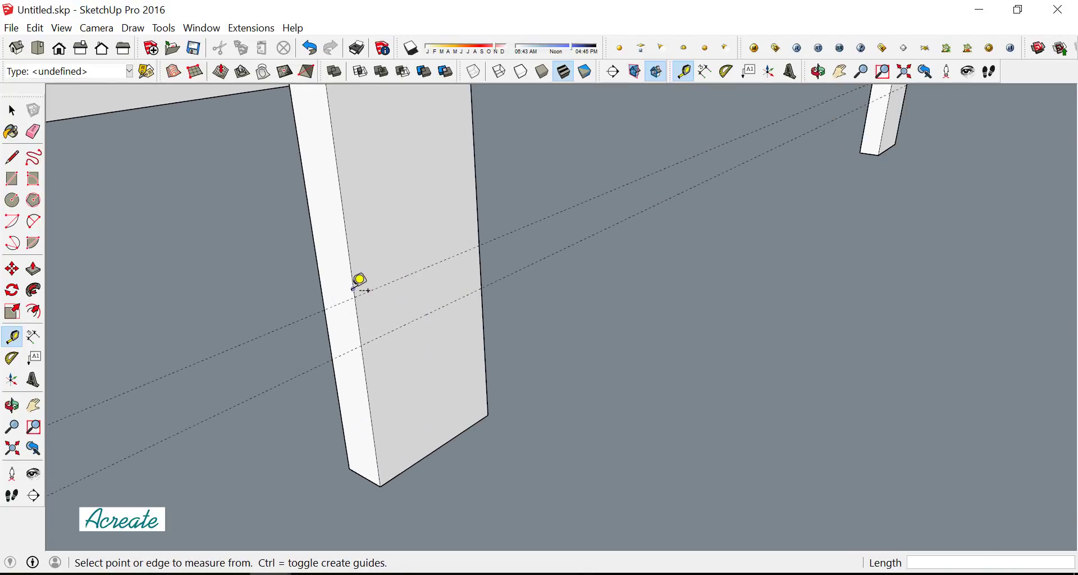
click(353, 289)
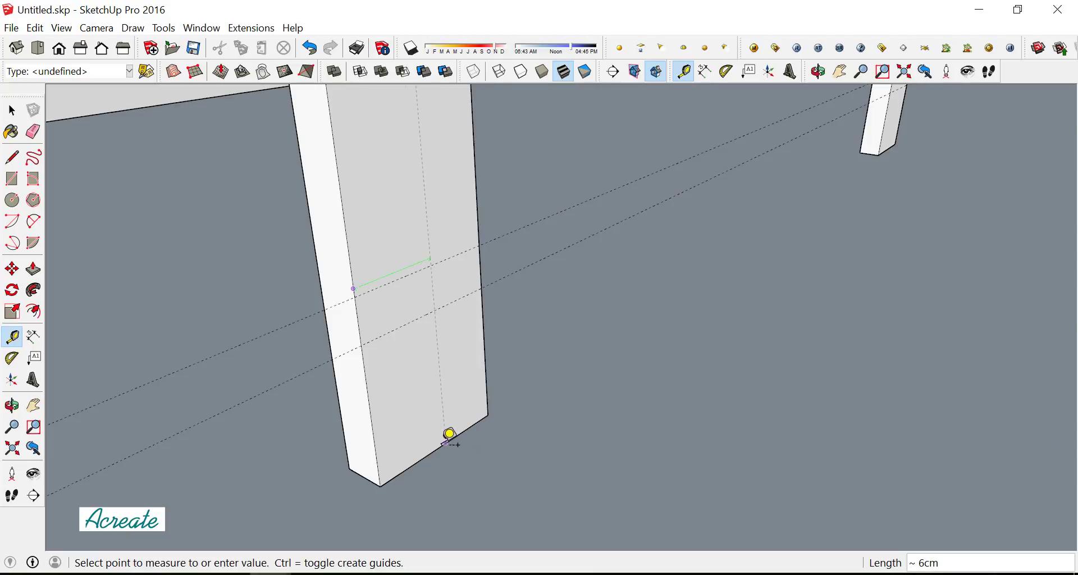
text(5)
click(456, 443)
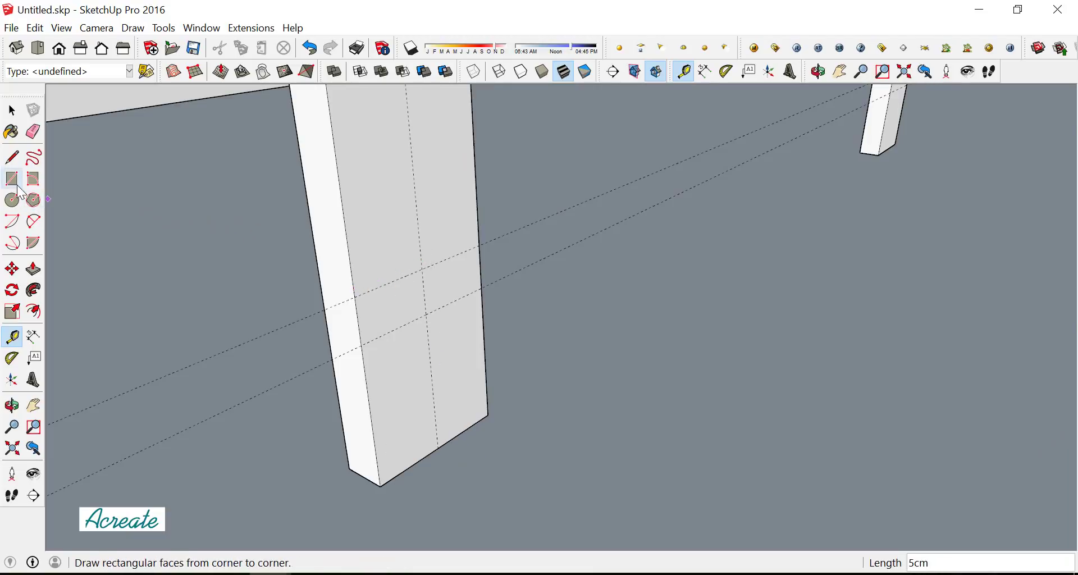
Draw a 3 cm × 5 cm rectangle at the guide intersection and select its face
click(13, 179)
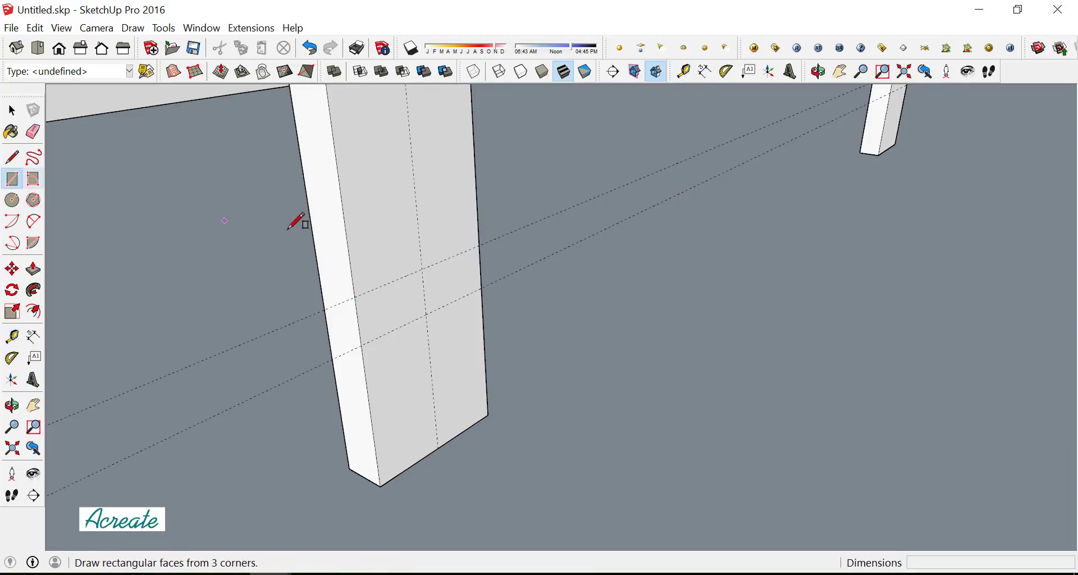
click(422, 270)
click(482, 287)
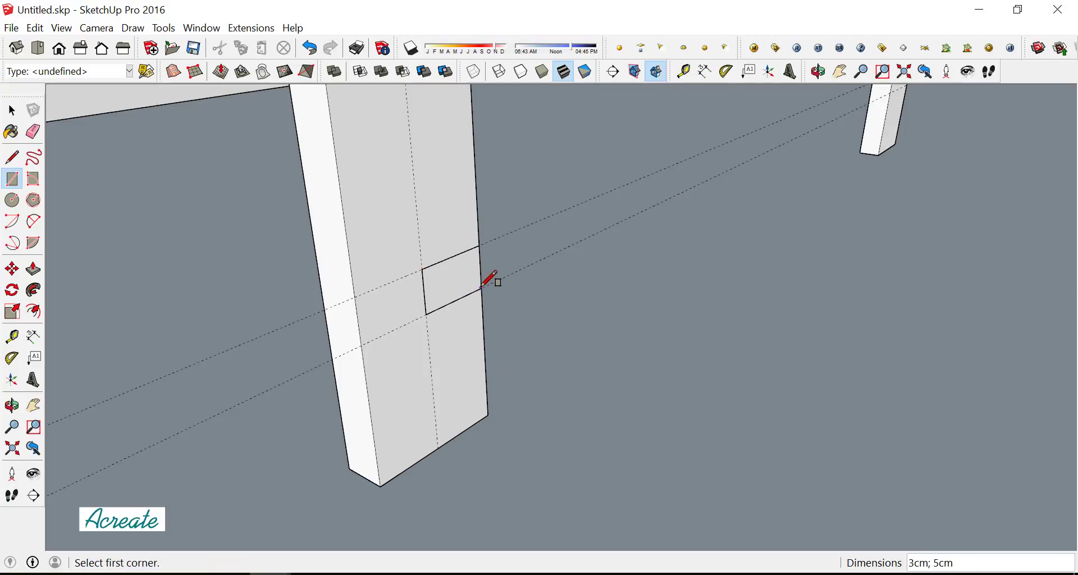
click(12, 111)
click(443, 293)
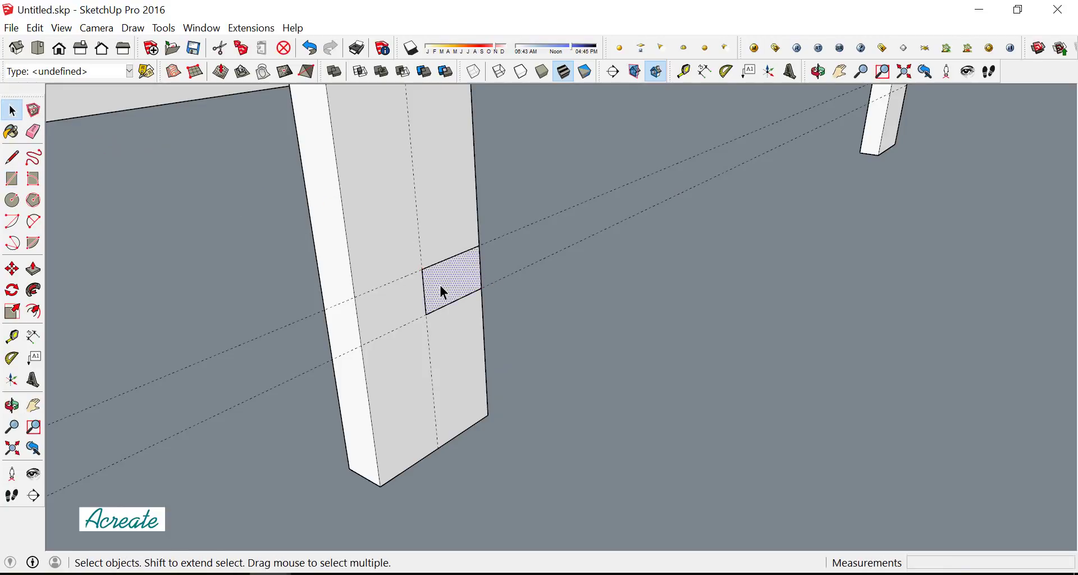
Make the rectangle face a group and open it for editing
right_click(441, 285)
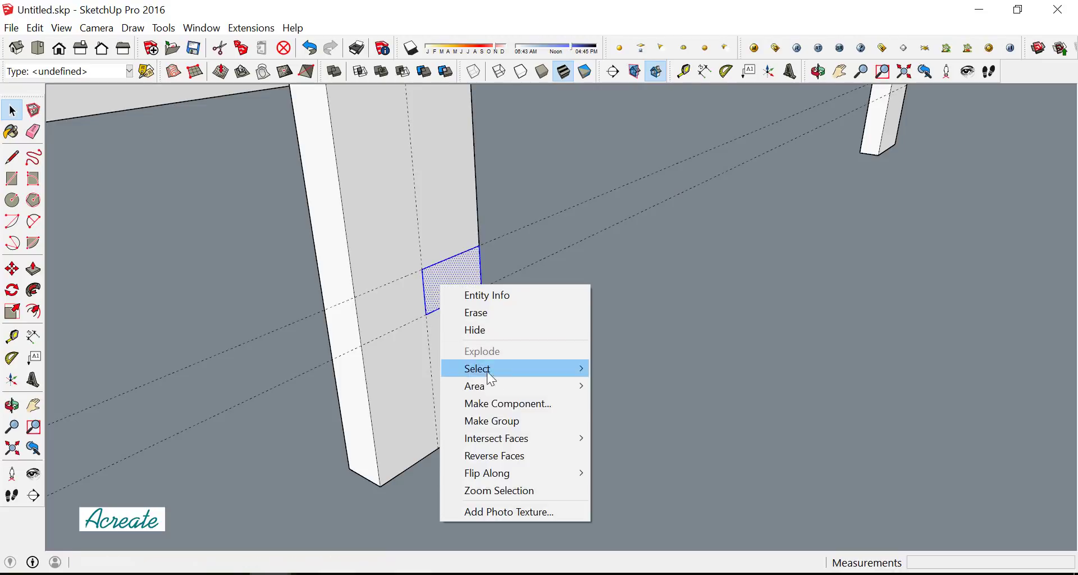
click(503, 426)
double_click(449, 292)
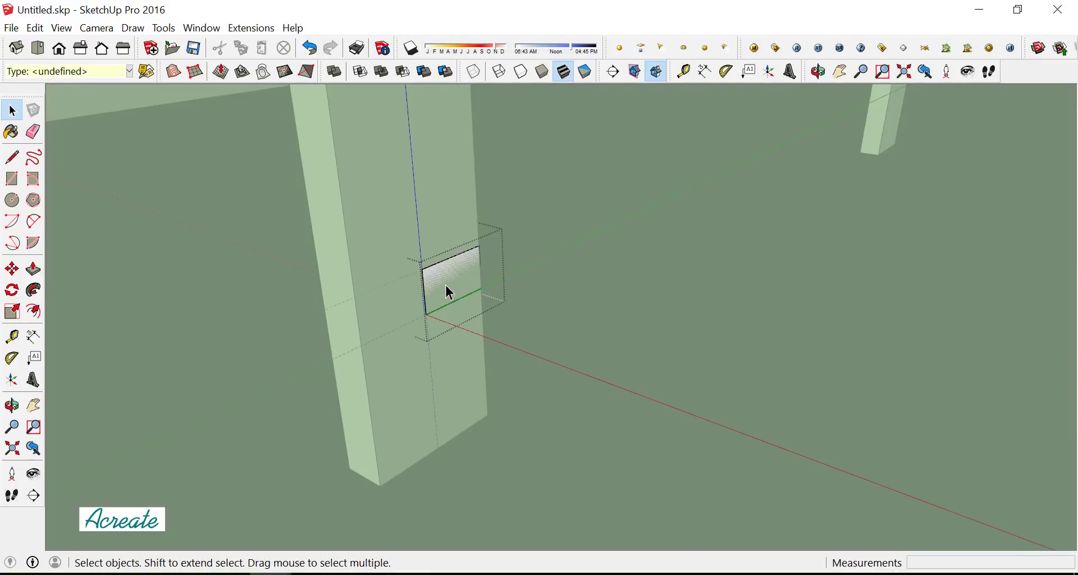
click(449, 291)
Push/Pull the rectangle 44 cm across to the other leg to form a beam
click(33, 269)
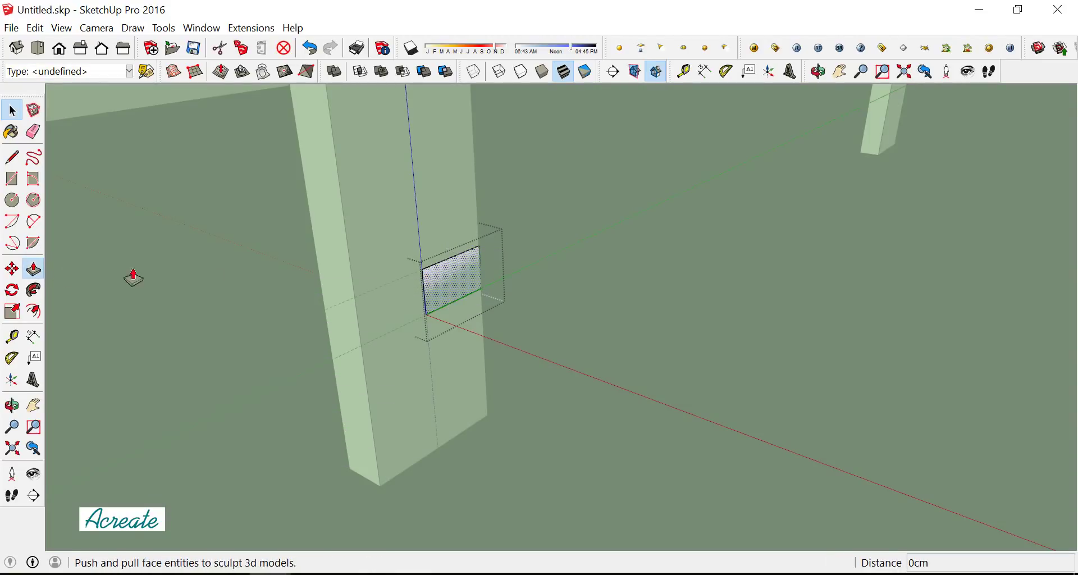
click(433, 279)
scroll(491, 308, down, 3)
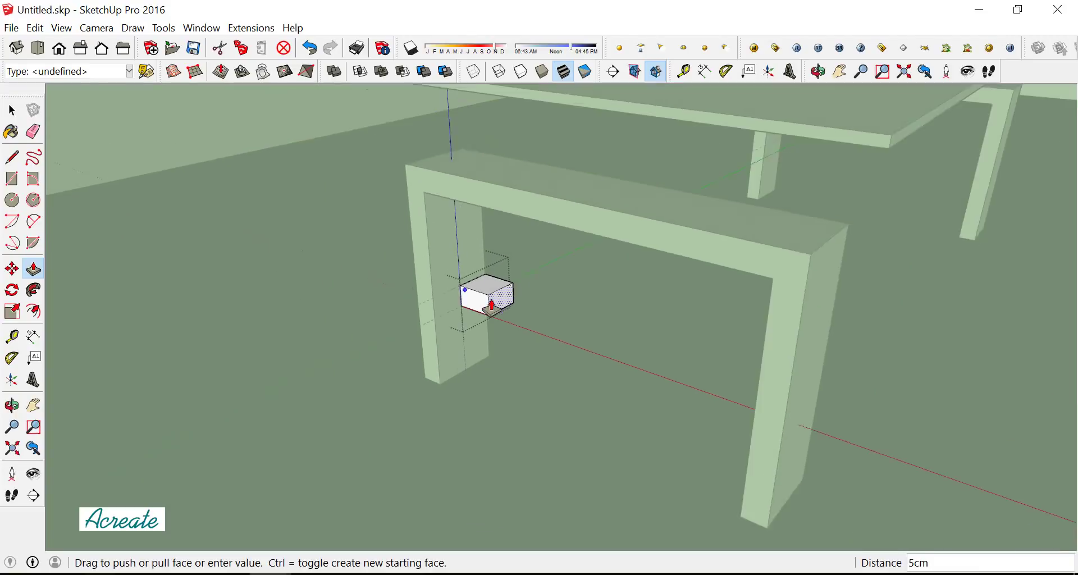
scroll(494, 303, up, 1)
click(725, 289)
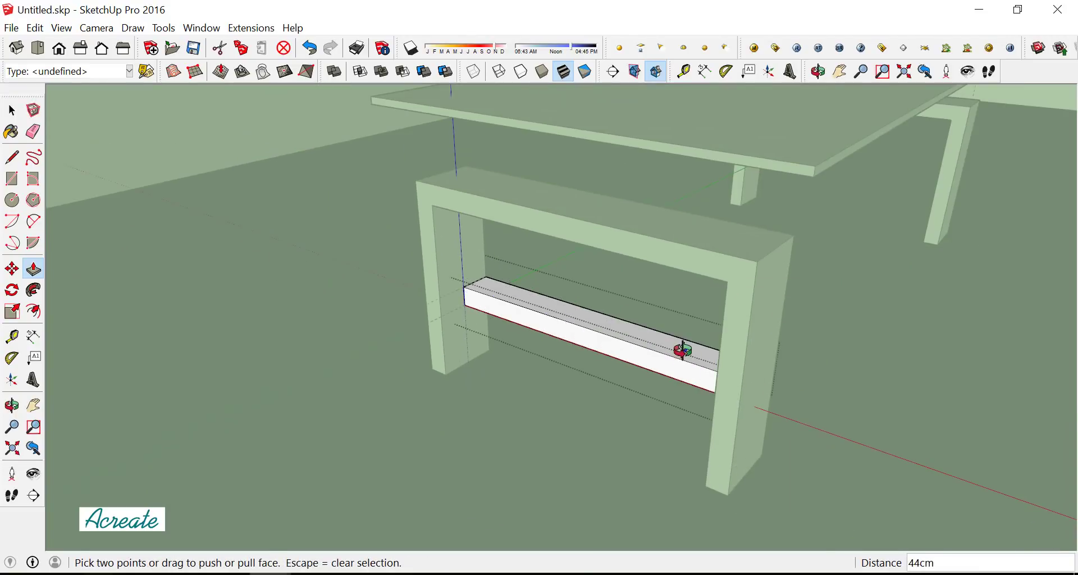
middle_drag(681, 348, 557, 368)
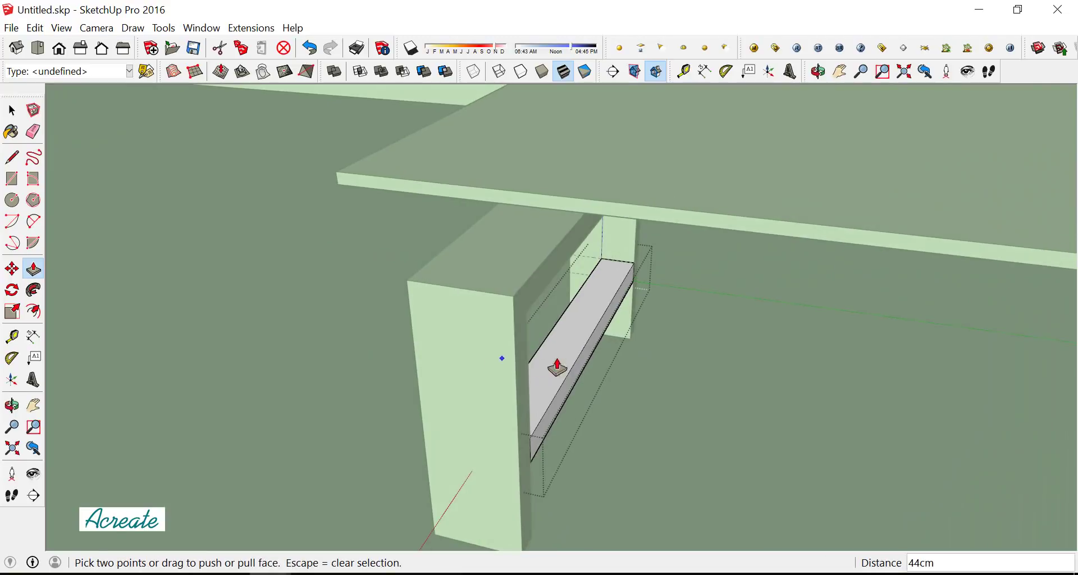
click(573, 372)
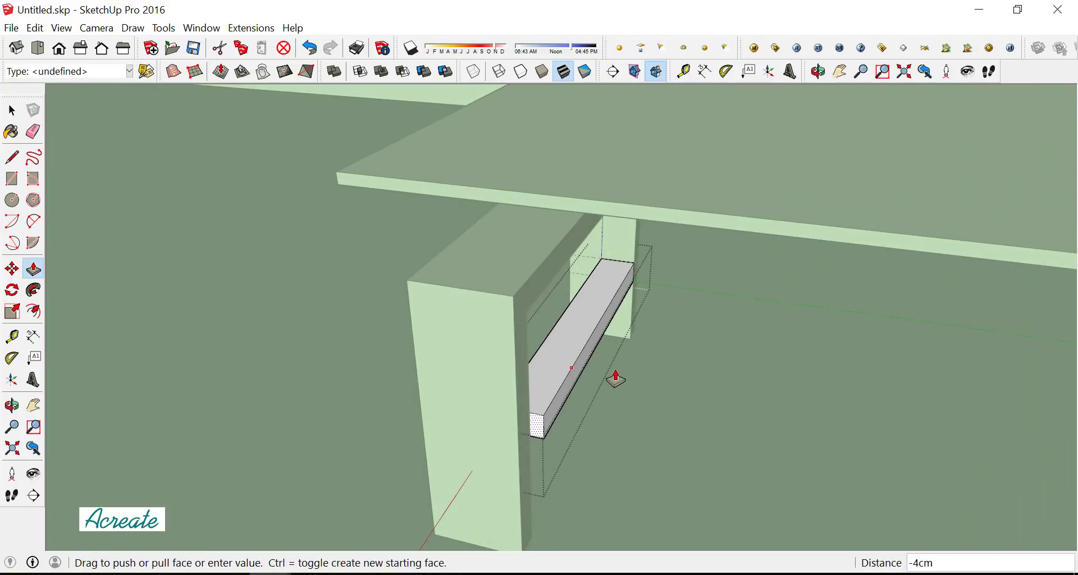
click(595, 386)
mouse_move(592, 387)
middle_down()
mouse_move(561, 392)
mouse_move(549, 366)
mouse_move(609, 392)
middle_up()
scroll(561, 392, up, 3)
Pull the beam's side out to widen it into a shelf panel
click(561, 391)
scroll(587, 399, down, 5)
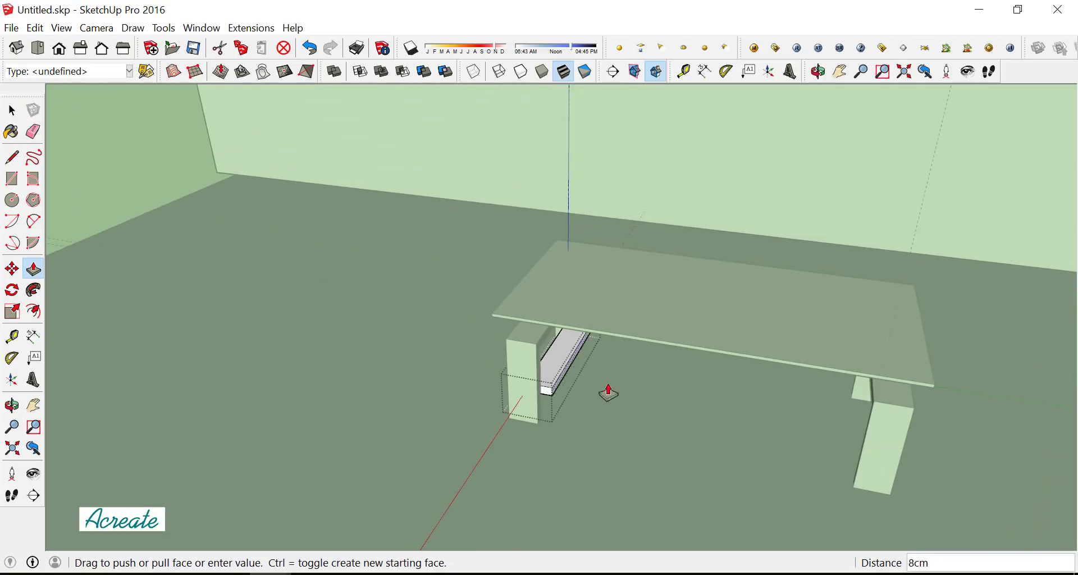
middle_drag(858, 448, 741, 434)
scroll(784, 443, up, 5)
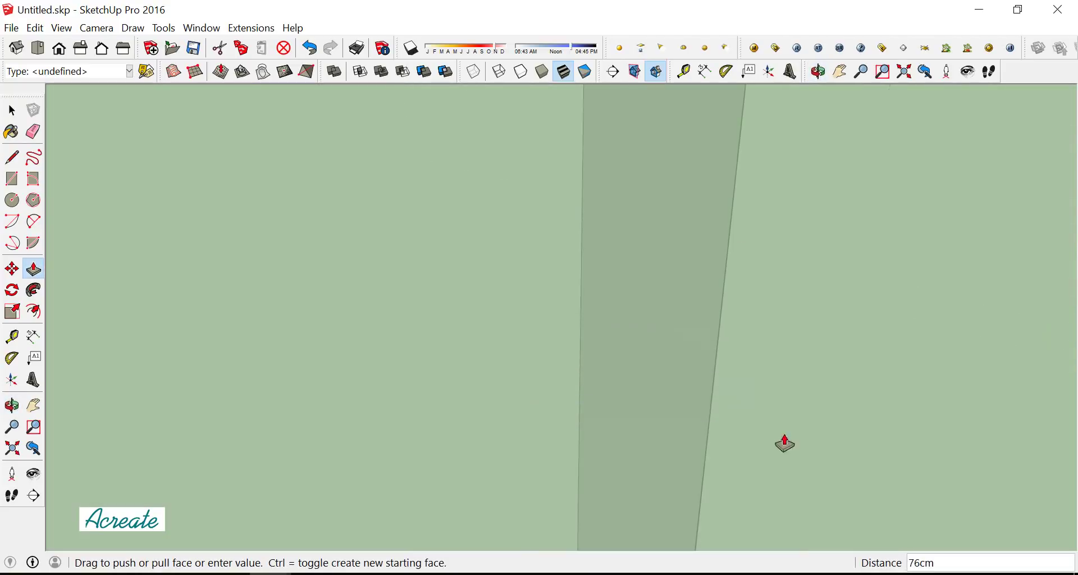
click(38, 48)
middle_click(657, 245)
mouse_move(656, 246)
middle_down()
mouse_move(373, 207)
mouse_move(749, 344)
mouse_move(707, 215)
mouse_move(834, 334)
mouse_move(760, 301)
mouse_move(866, 406)
mouse_move(861, 445)
mouse_move(705, 320)
middle_up()
scroll(748, 336, up, 3)
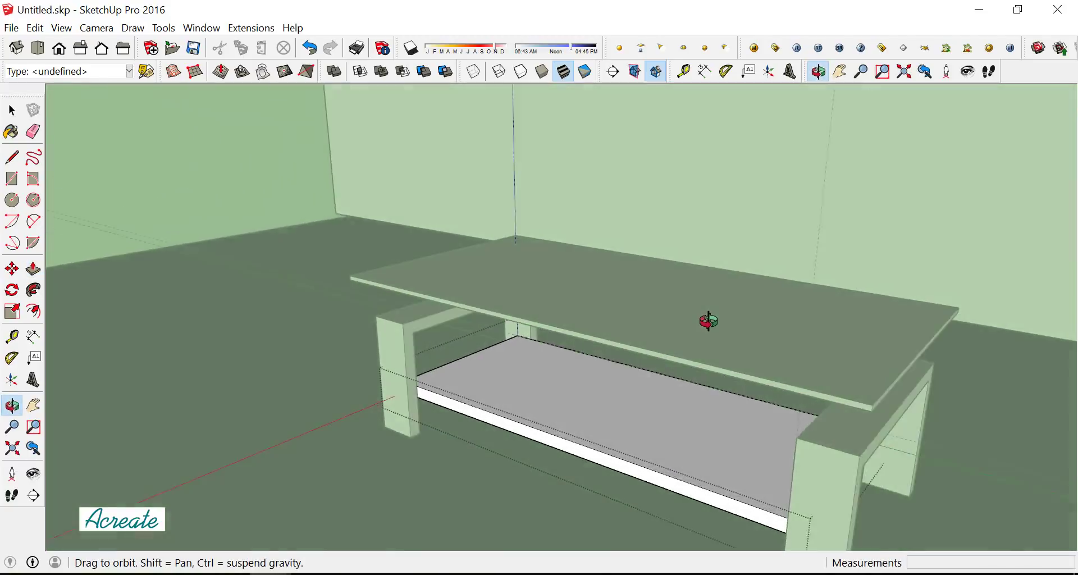
scroll(876, 477, up, 3)
Extend the lower shelf's front face by 5 cm
middle_drag(861, 472, 832, 428)
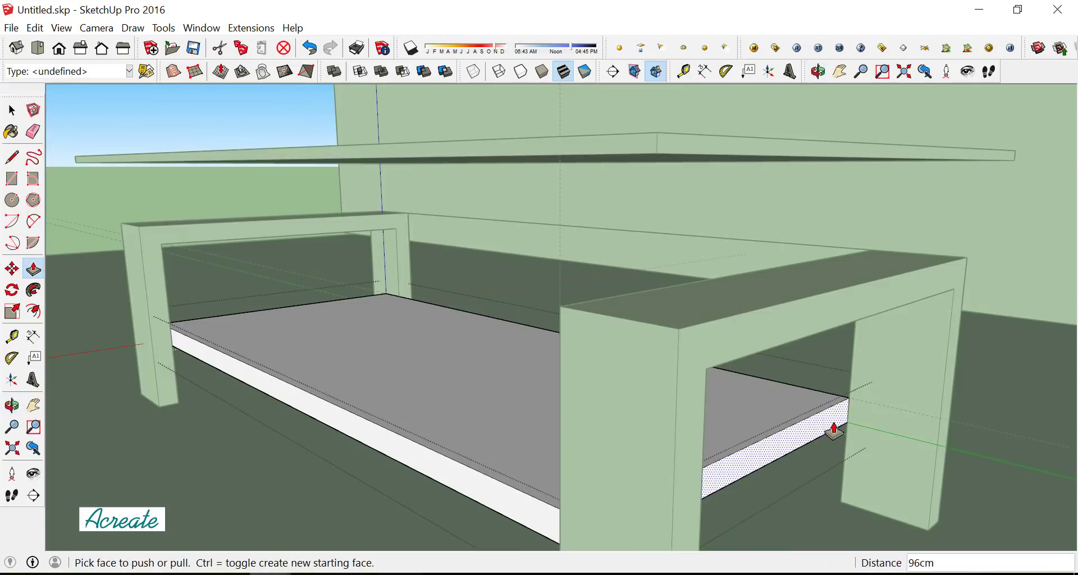
click(832, 428)
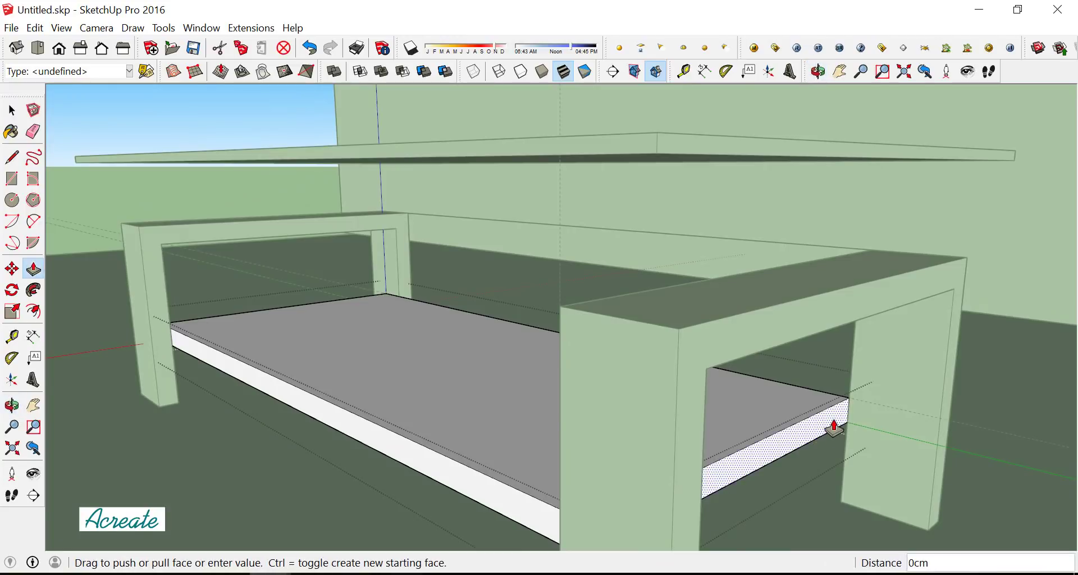
click(880, 519)
middle_drag(570, 404, 894, 437)
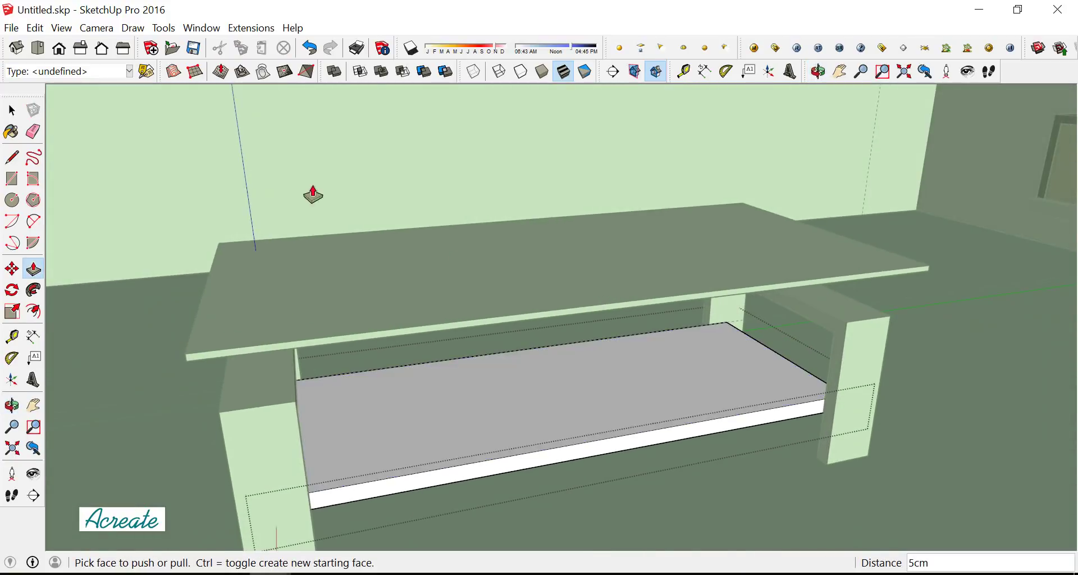
click(12, 110)
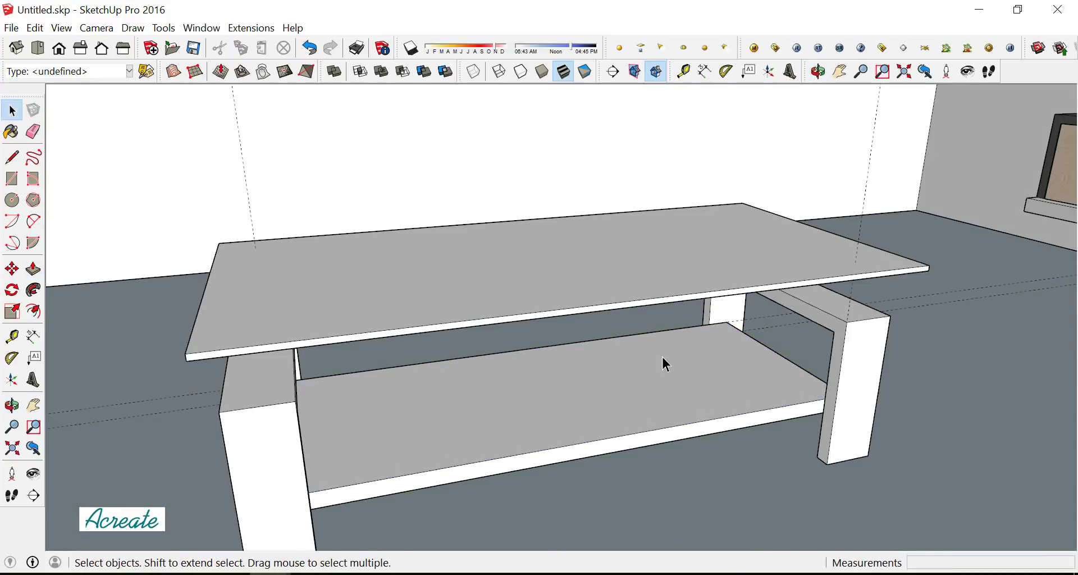
Select the coffee table group and open it for editing via Edit Group
mouse_move(662, 364)
middle_down()
mouse_move(776, 373)
mouse_move(801, 343)
middle_up()
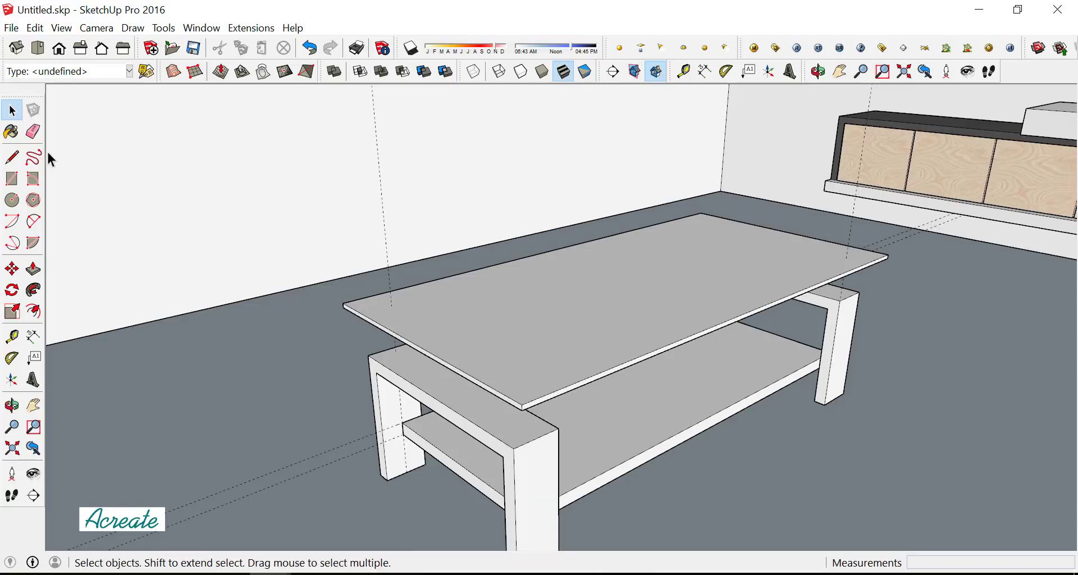
click(33, 132)
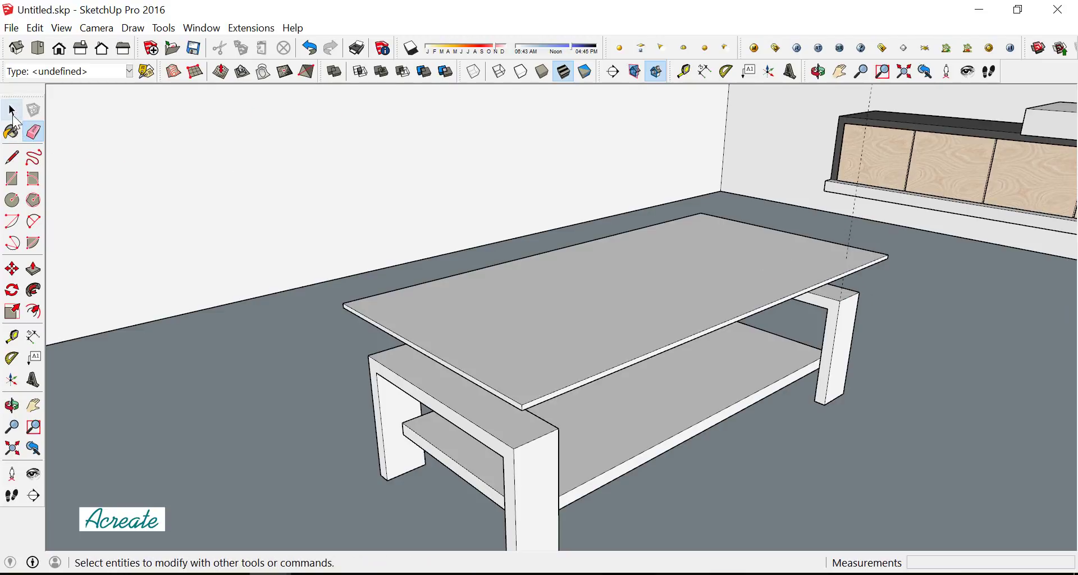
click(11, 110)
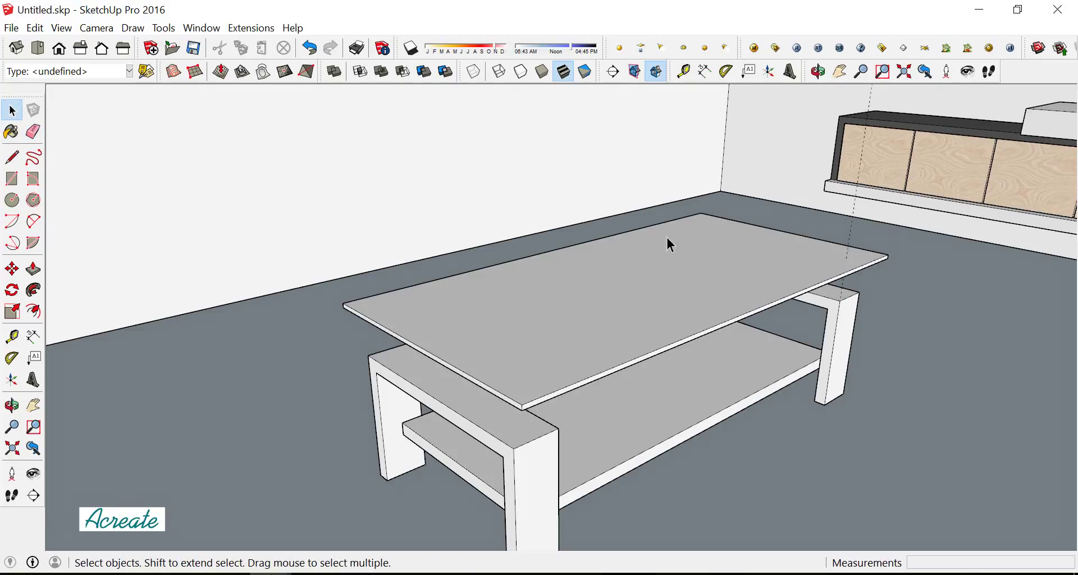
click(843, 317)
right_click(843, 317)
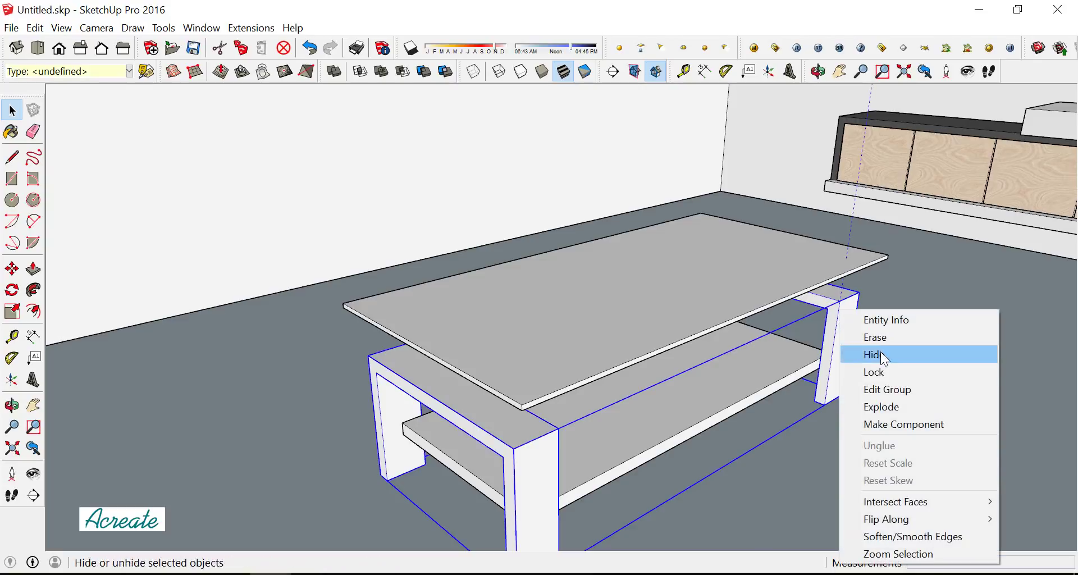
click(895, 391)
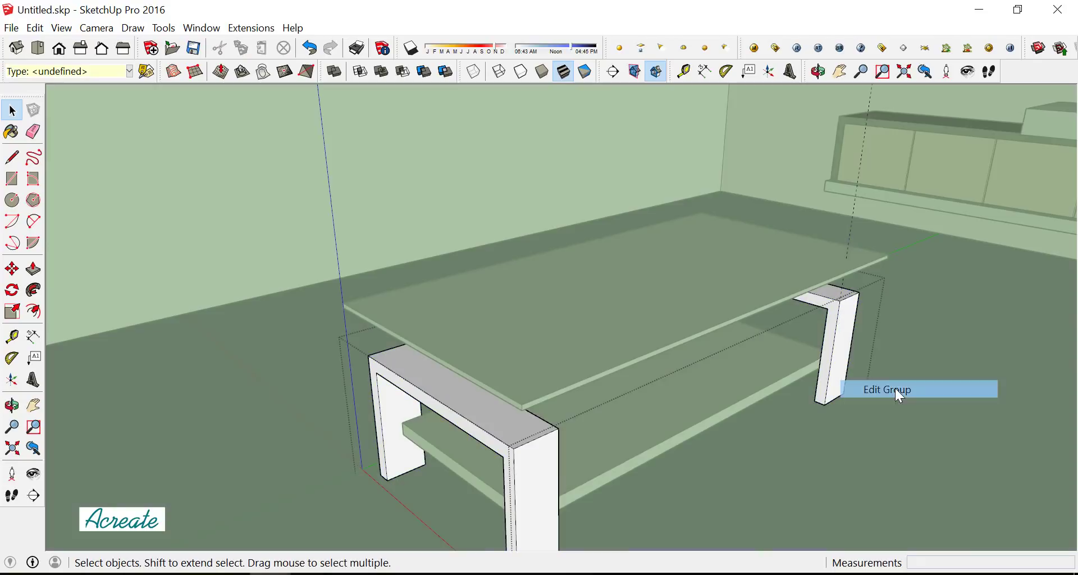
Exit the group, delete the construction guides, and switch to Top view
click(33, 132)
scroll(856, 230, down, 5)
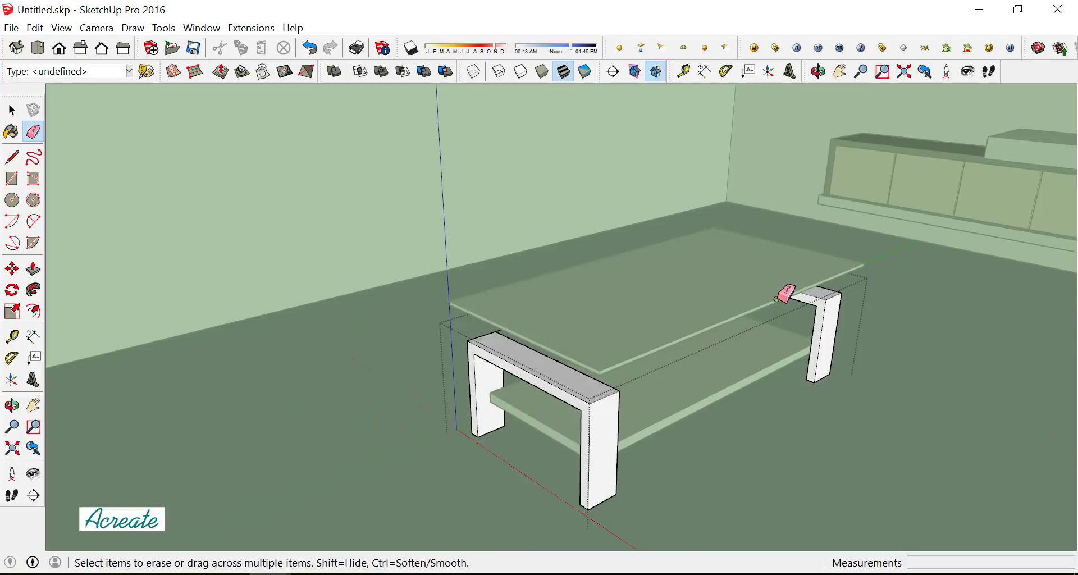
click(12, 110)
click(430, 337)
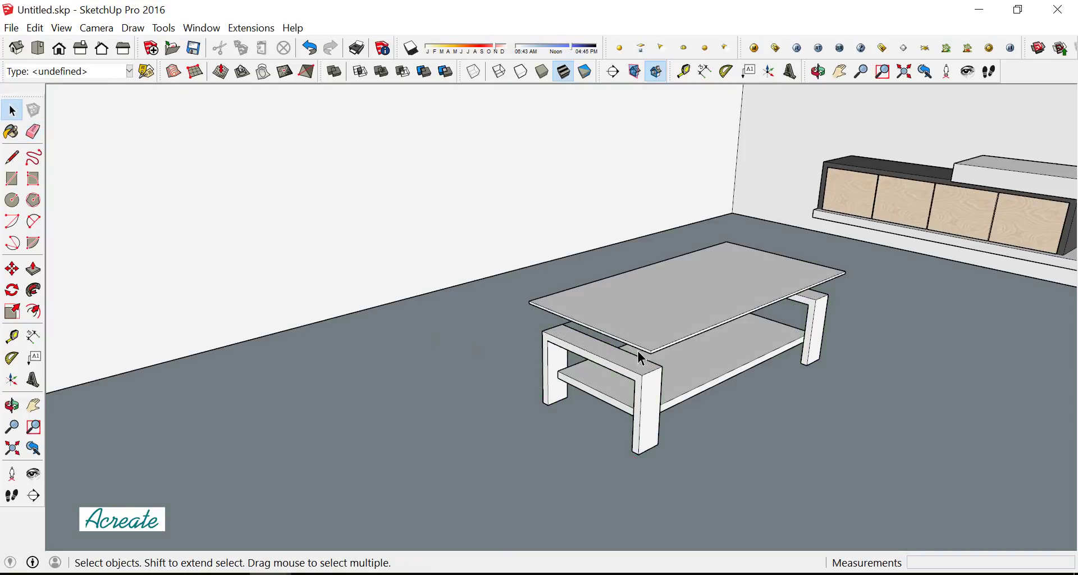
key(ctrl+a)
key(Delete)
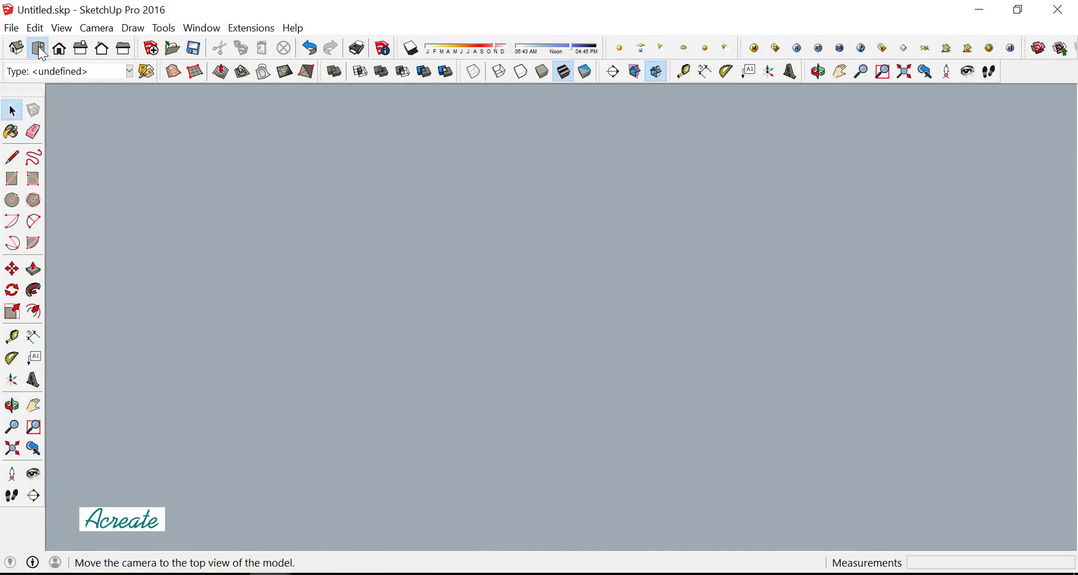
click(37, 48)
Zoom in on the near leg frame's top and place a guide along its edge
scroll(601, 257, down, 3)
mouse_move(673, 451)
middle_down()
mouse_move(561, 247)
mouse_move(564, 340)
mouse_move(554, 329)
mouse_move(514, 403)
middle_up()
scroll(562, 247, up, 3)
scroll(566, 331, up, 2)
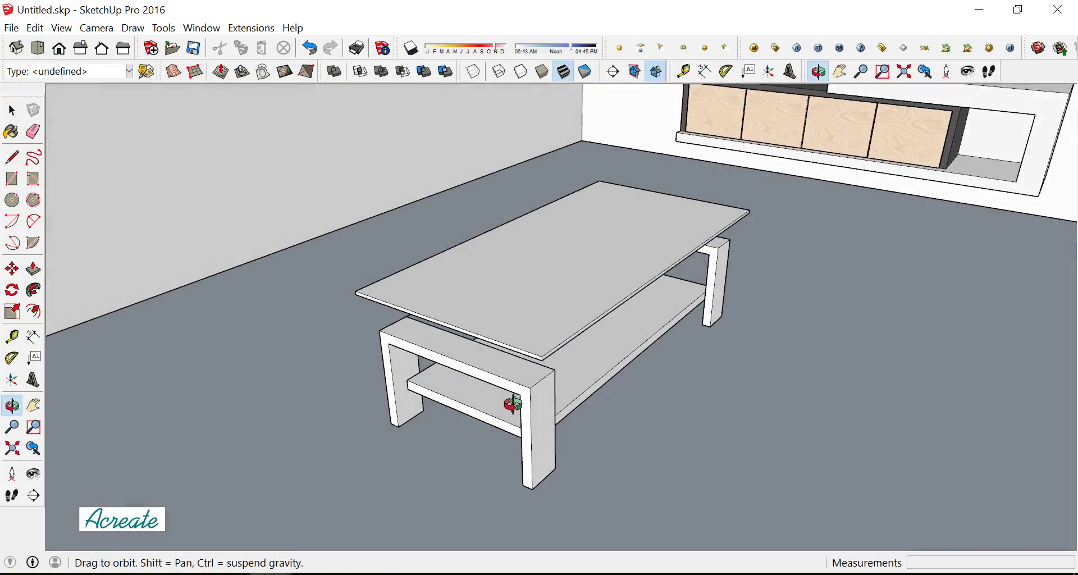
scroll(515, 401, up, 2)
scroll(517, 400, up, 2)
scroll(516, 399, up, 2)
scroll(517, 400, up, 2)
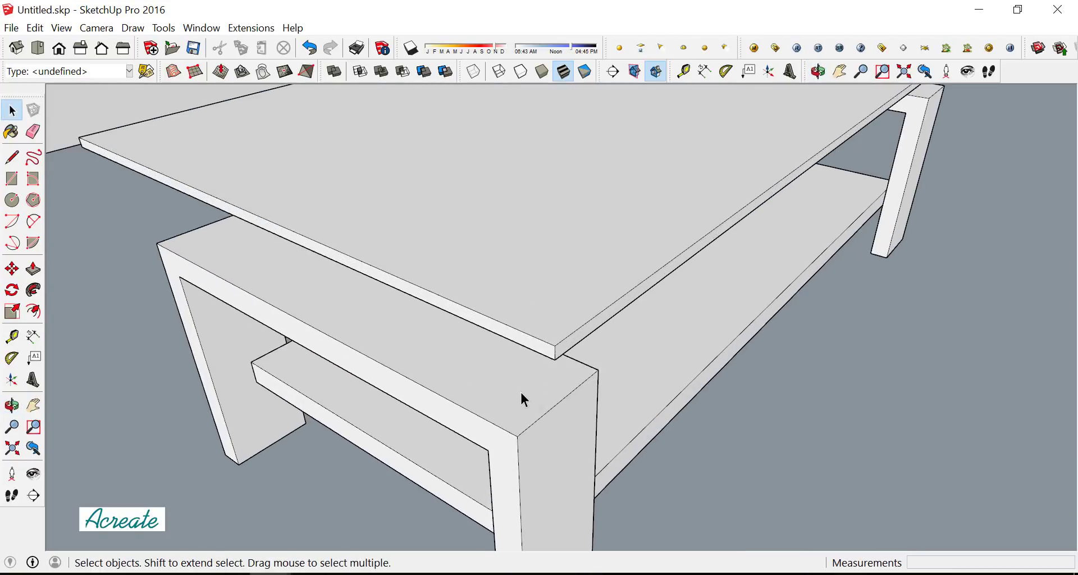
scroll(520, 391, up, 1)
click(12, 335)
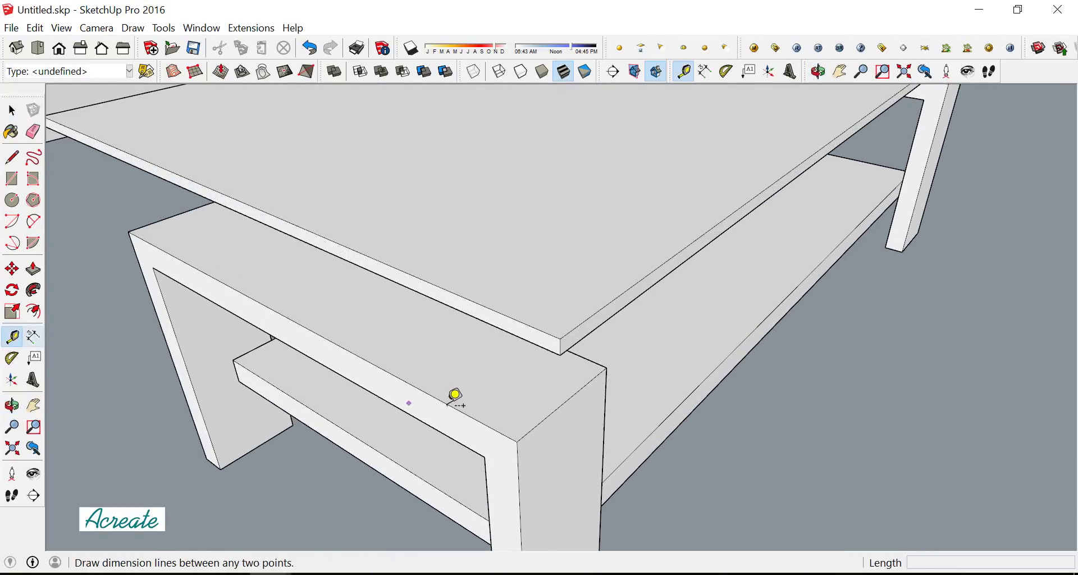
scroll(459, 403, up, 2)
click(459, 411)
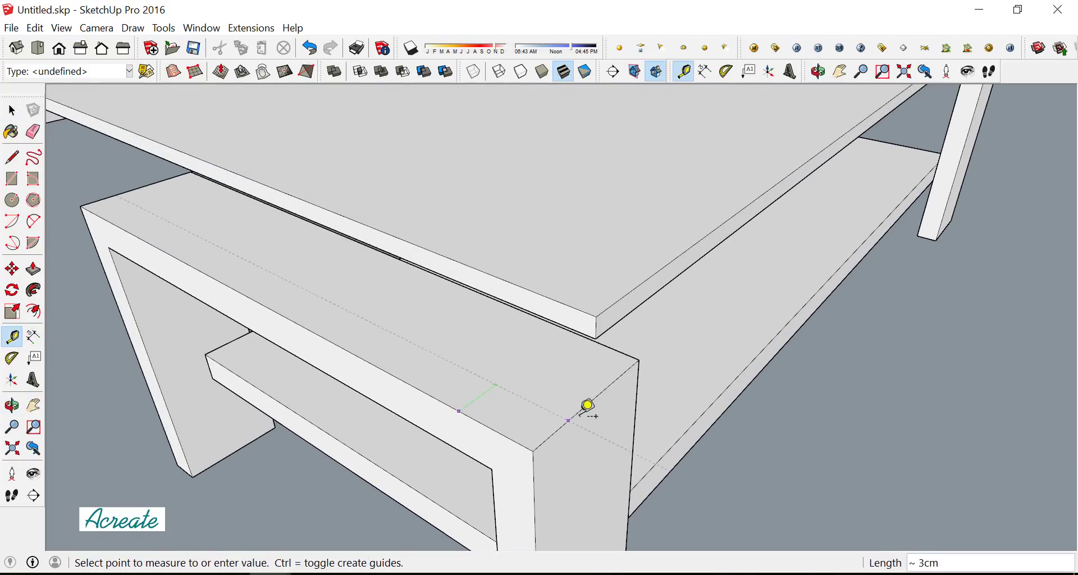
click(595, 403)
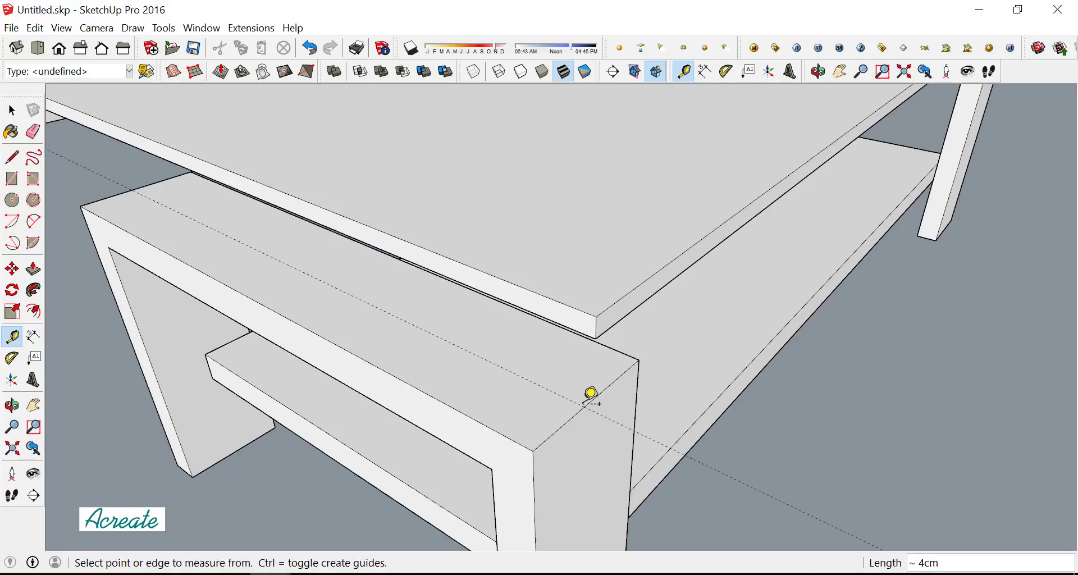
Add crossing guides 10 cm in from the leg frame's front and far edges
click(563, 426)
text(10)
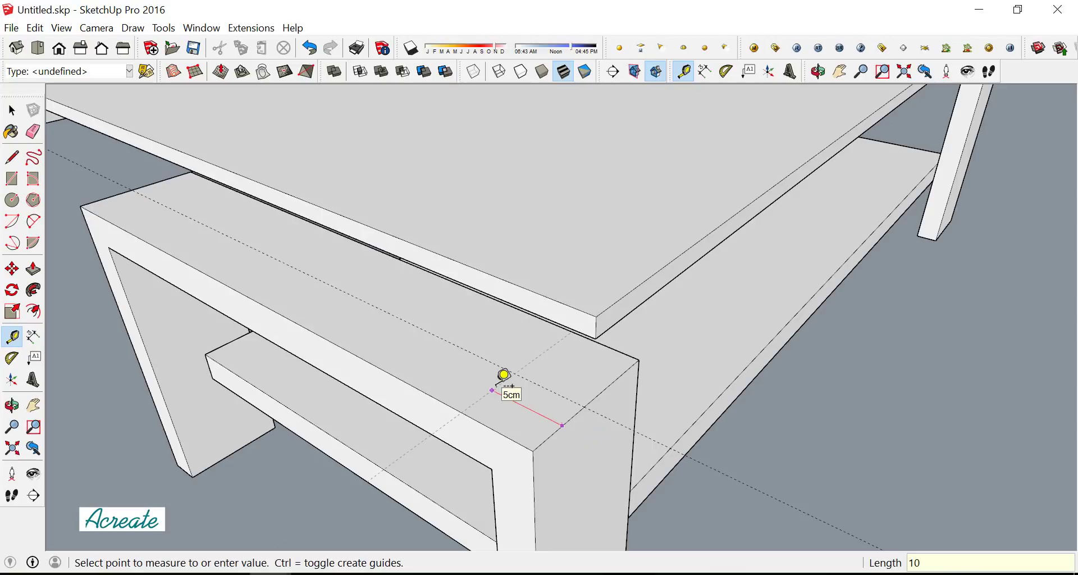
key(Return)
scroll(570, 401, down, 3)
scroll(272, 292, up, 3)
scroll(241, 231, up, 2)
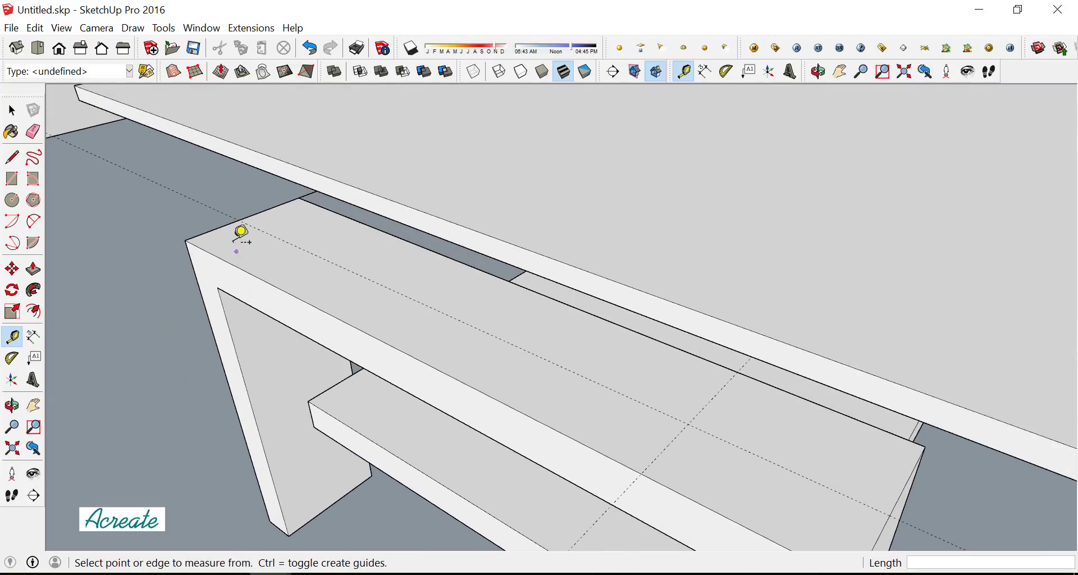
click(229, 224)
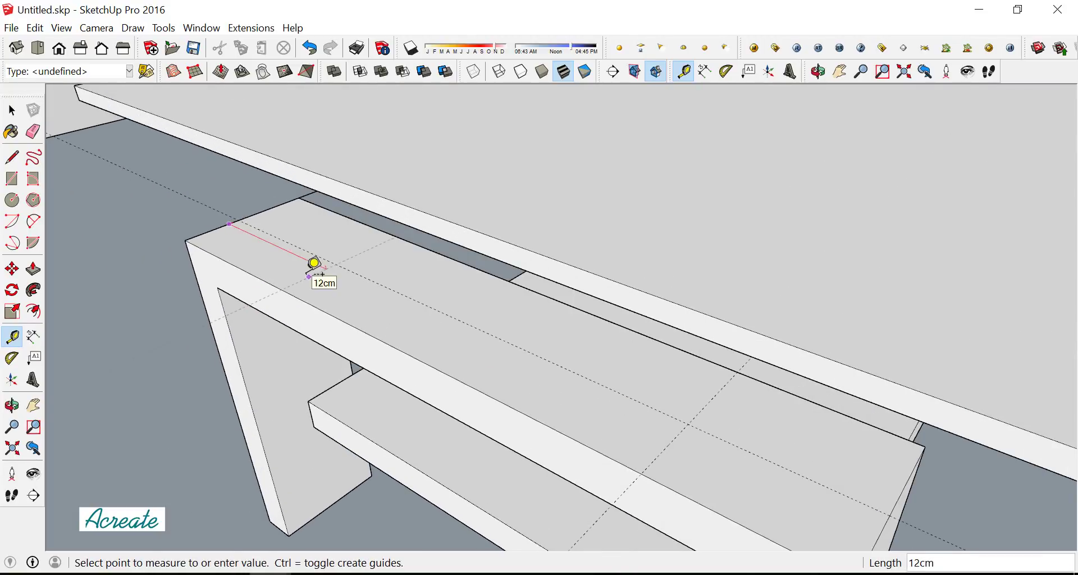
key(Return)
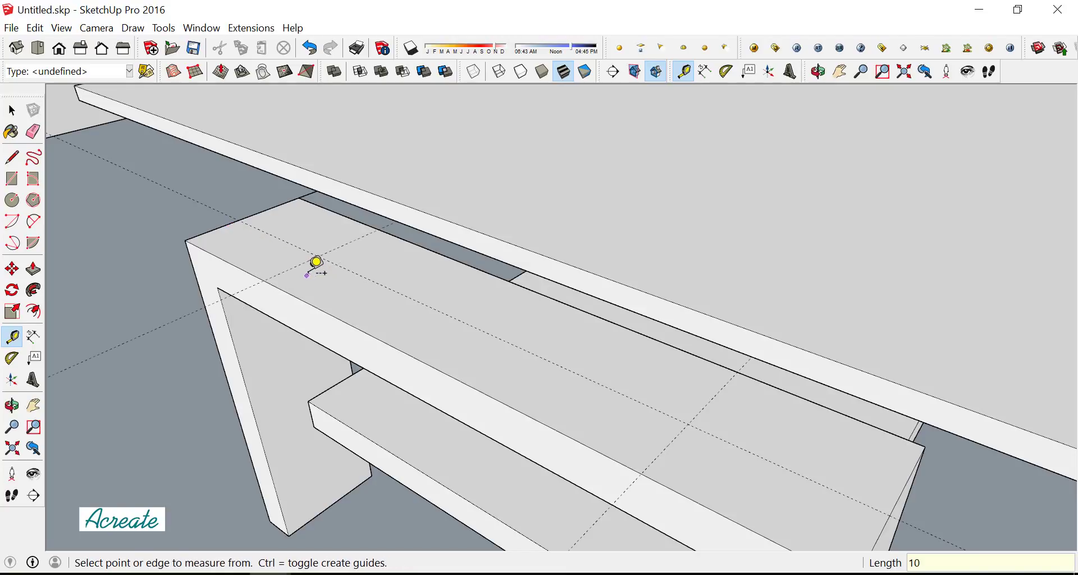
scroll(440, 306, down, 2)
scroll(533, 354, up, 2)
scroll(535, 352, up, 2)
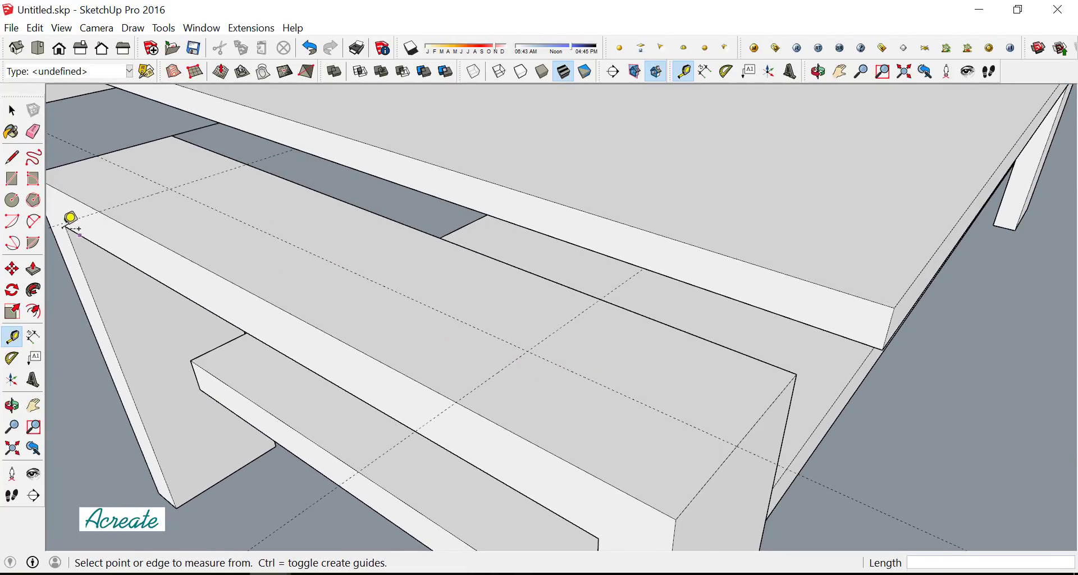
click(12, 200)
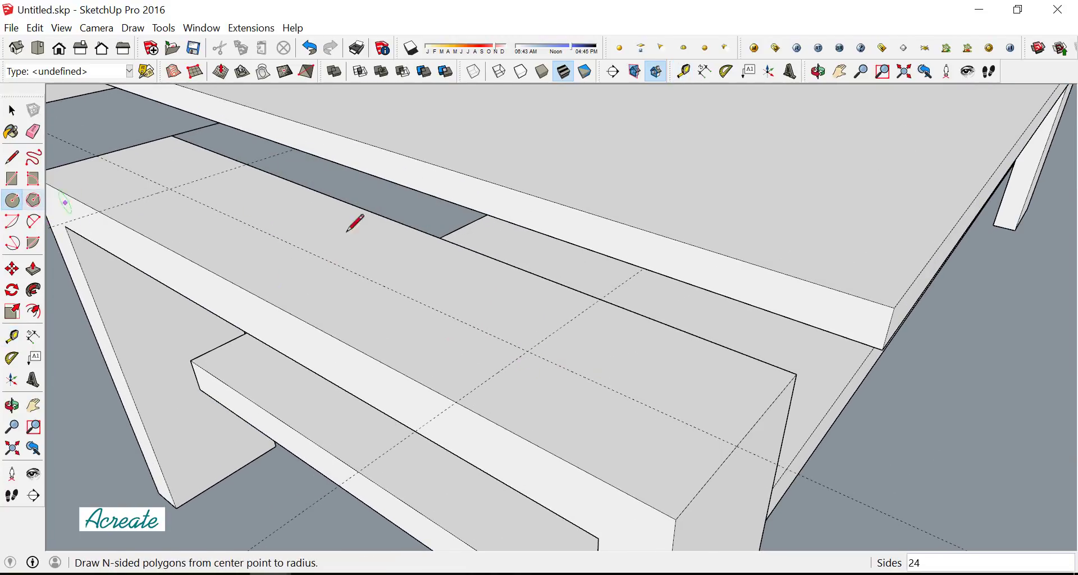
Draw a 2 cm-radius circle at the guide crossing, group it, and open the group
click(527, 351)
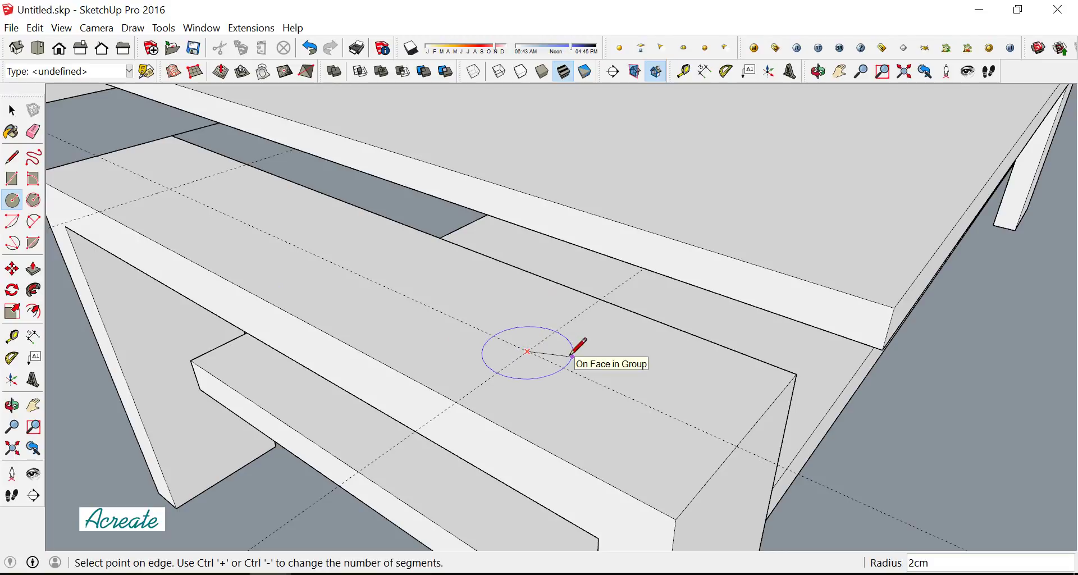
click(570, 355)
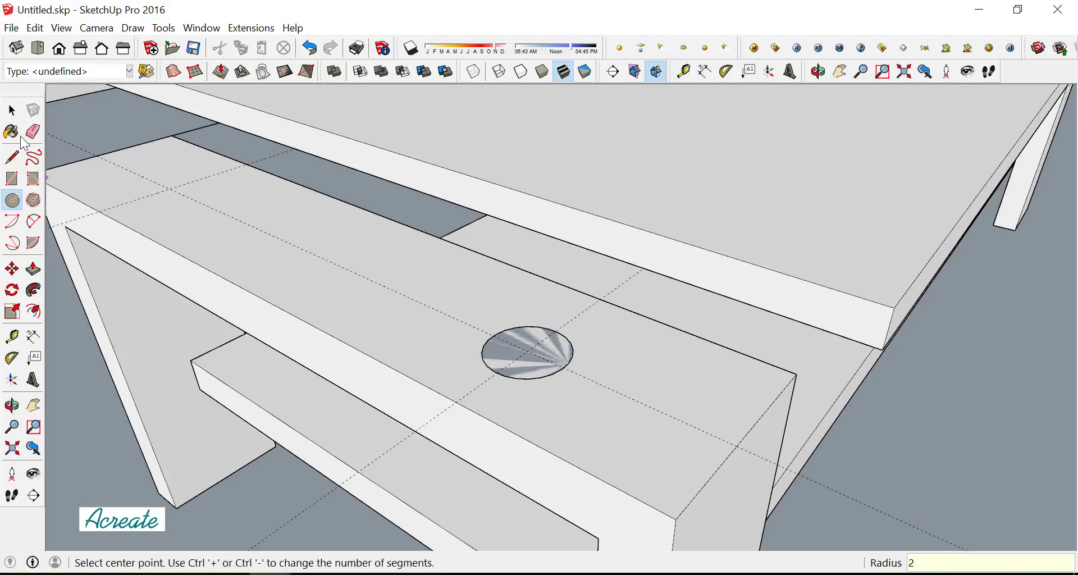
key(space)
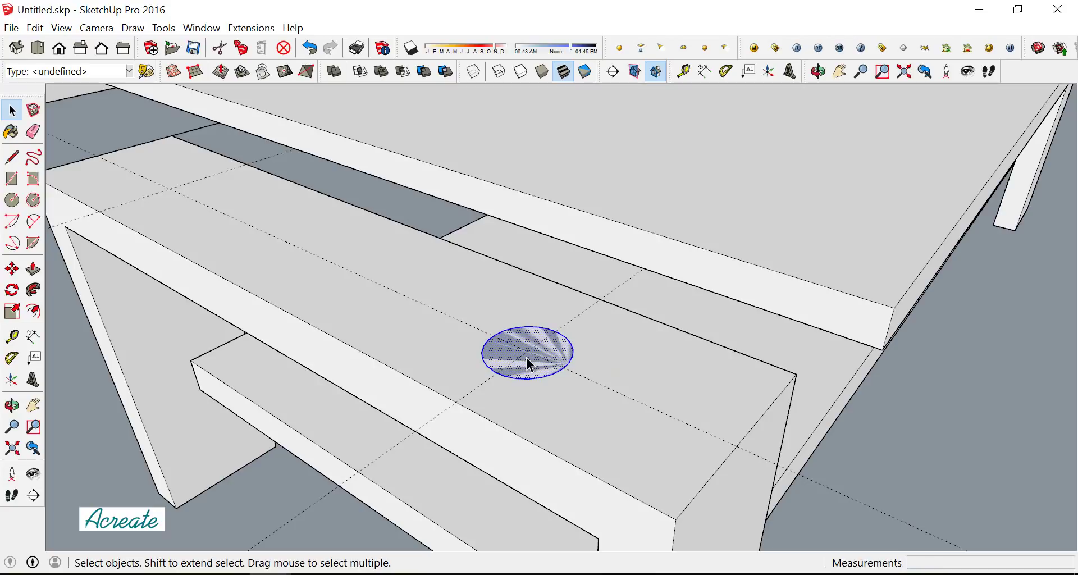
right_click(527, 356)
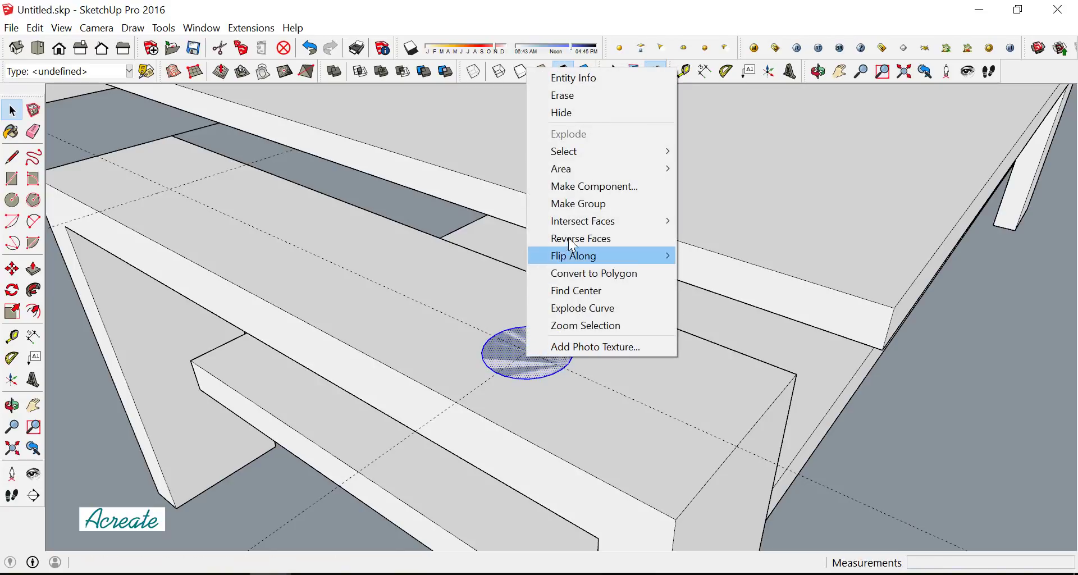
click(575, 211)
double_click(533, 353)
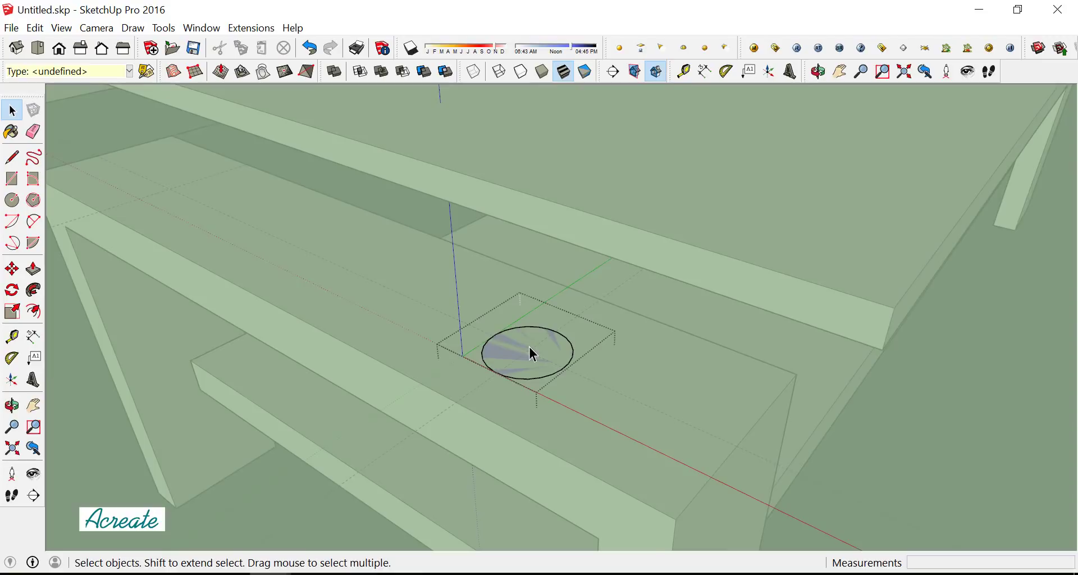
click(533, 353)
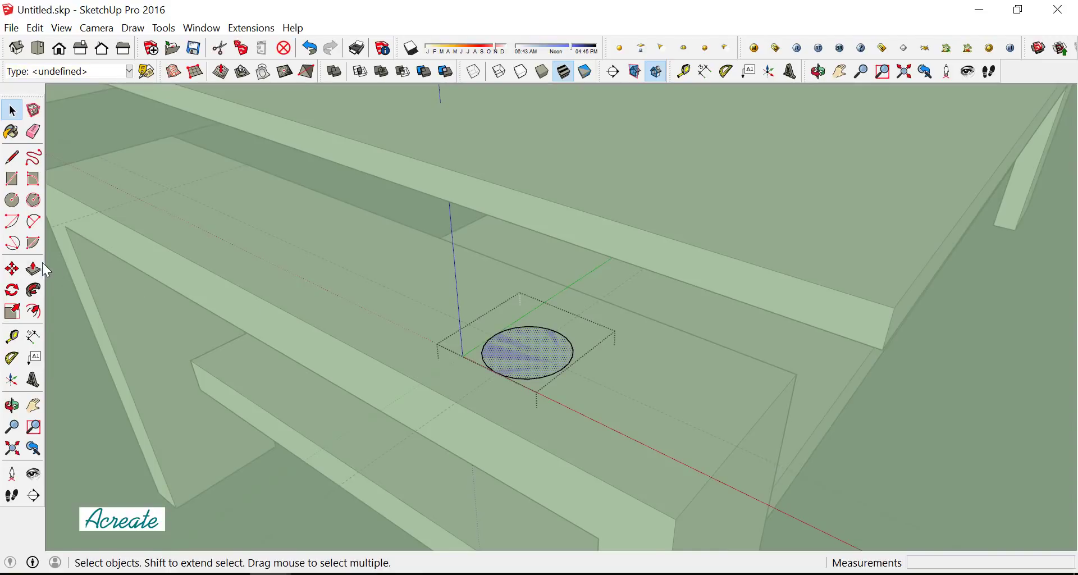
Push/Pull the circle up 10 cm into a cylinder reaching the tabletop
click(33, 269)
click(523, 361)
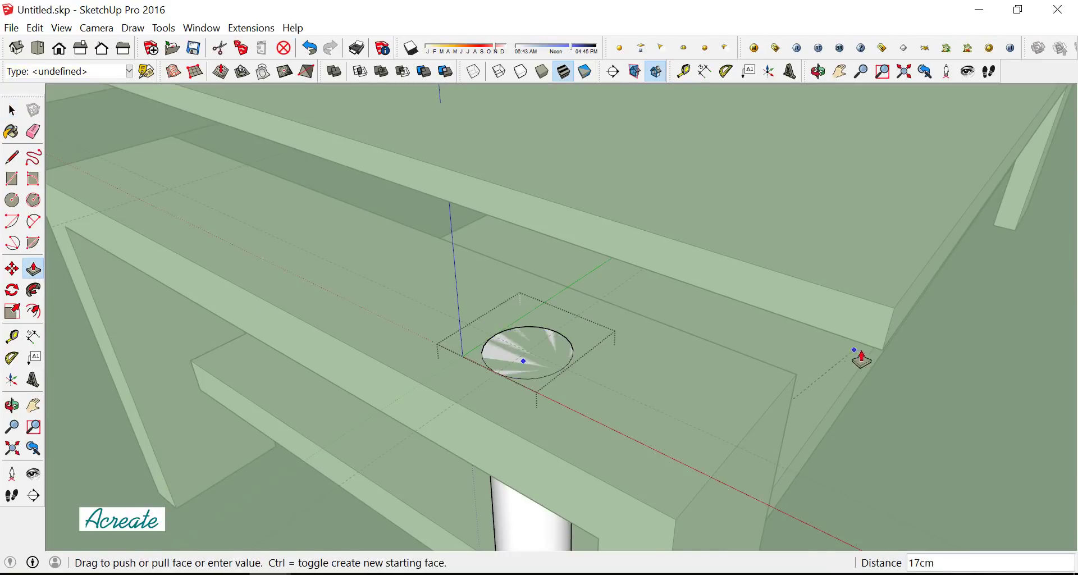
click(875, 359)
mouse_move(875, 360)
middle_down()
mouse_move(604, 401)
mouse_move(195, 200)
middle_up()
click(11, 110)
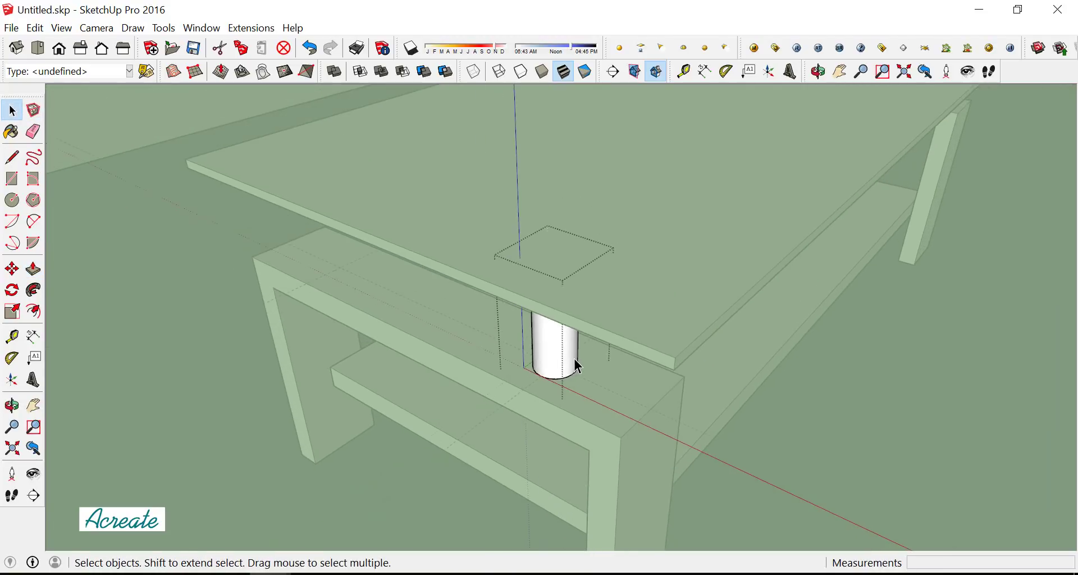
scroll(557, 349, up, 2)
scroll(557, 349, up, 1)
Close the cylinder group, then select it and change options in its context menu
right_click(557, 349)
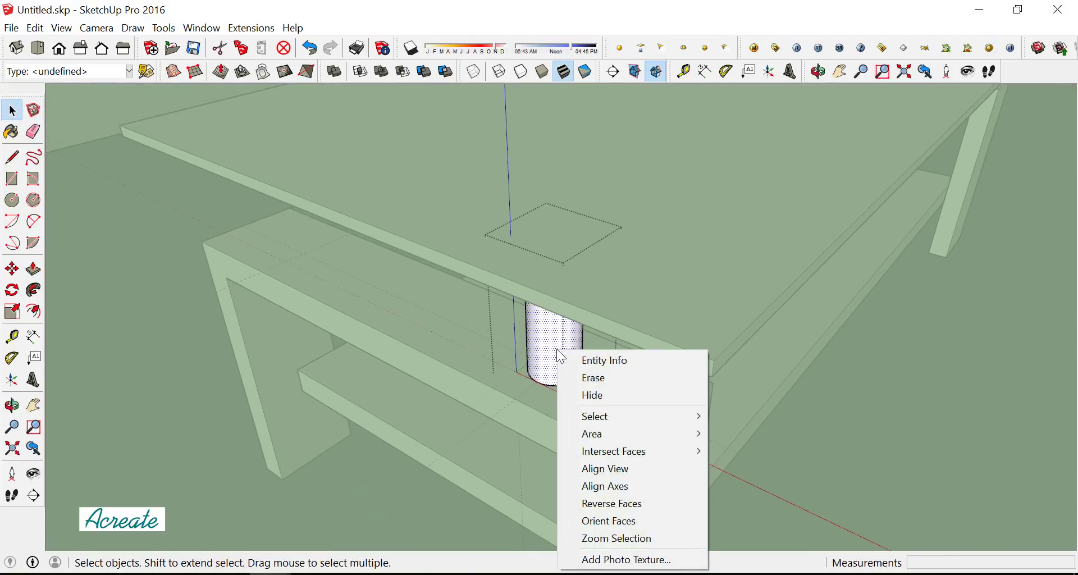
click(481, 355)
click(555, 364)
right_click(554, 362)
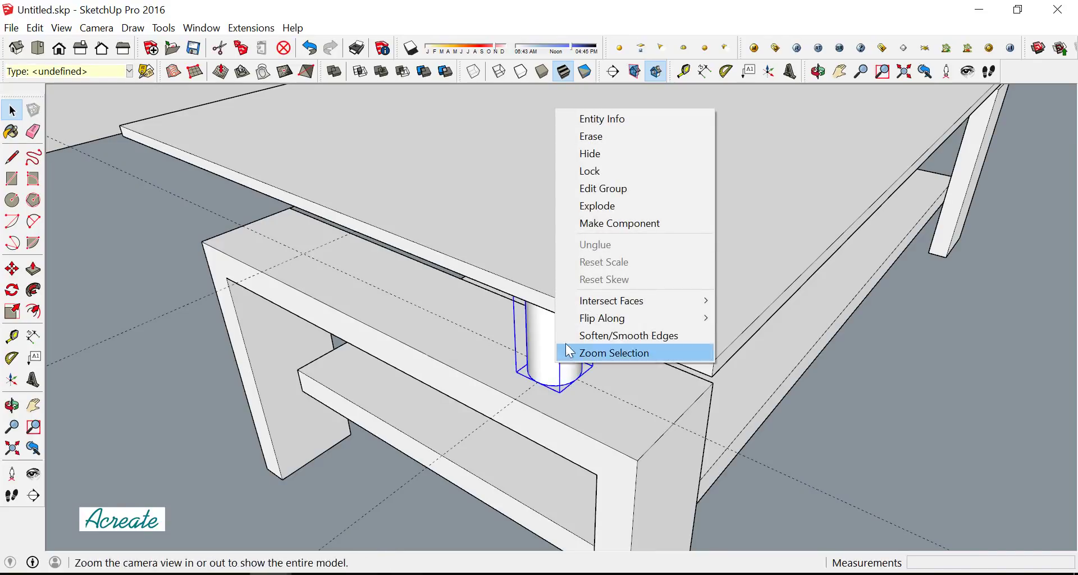
click(618, 223)
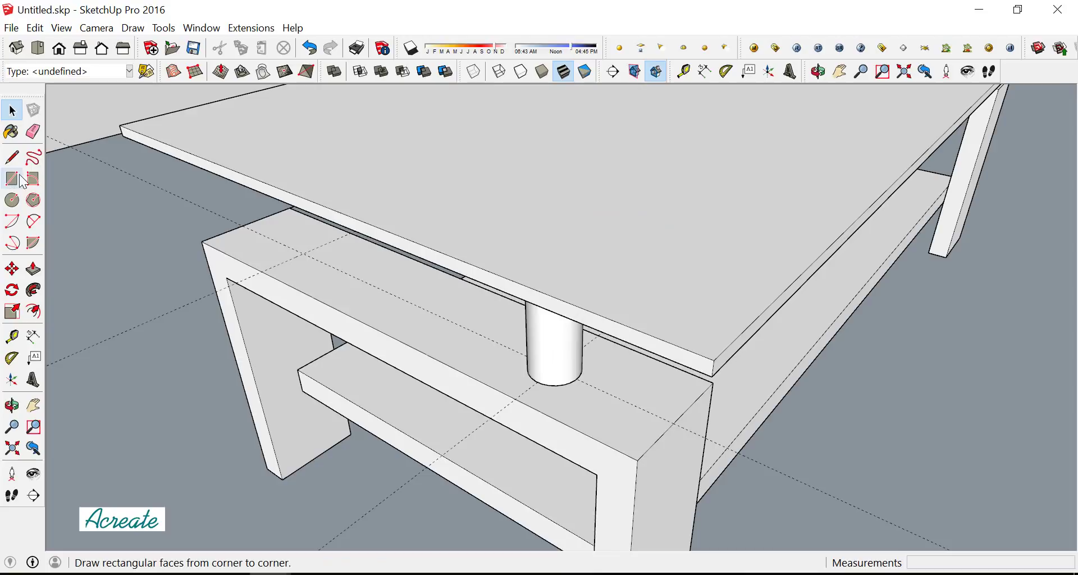
scroll(427, 314, down, 2)
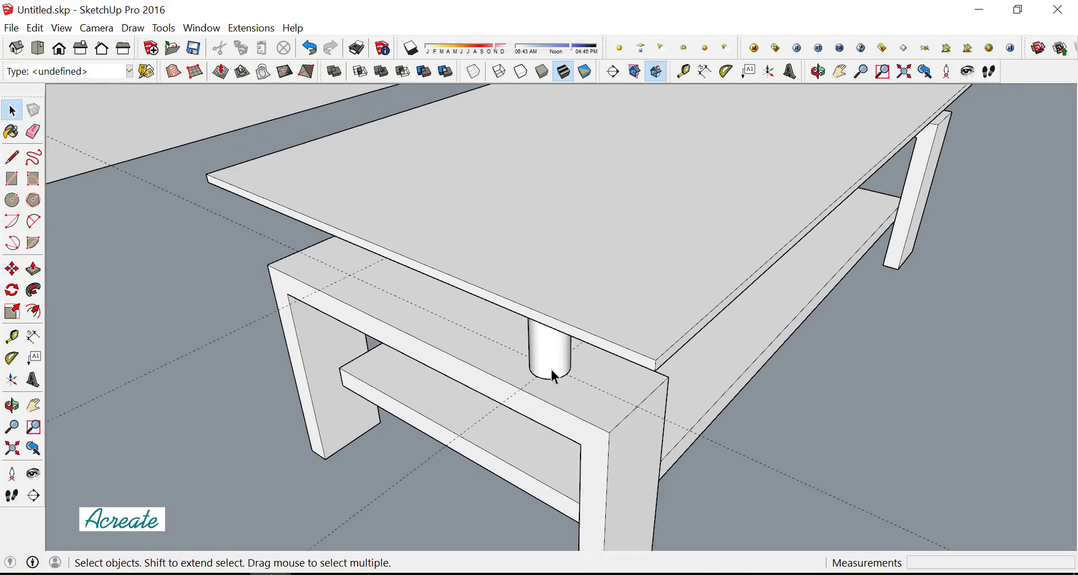
Copy the cylinder post to the other end of the near leg frame
scroll(393, 309, up, 2)
click(562, 367)
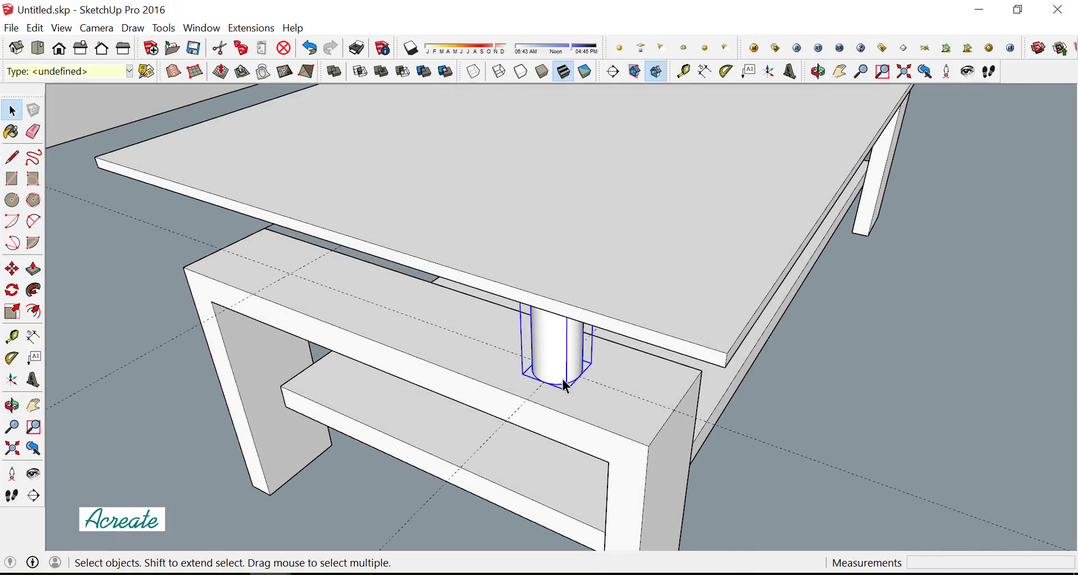
click(12, 270)
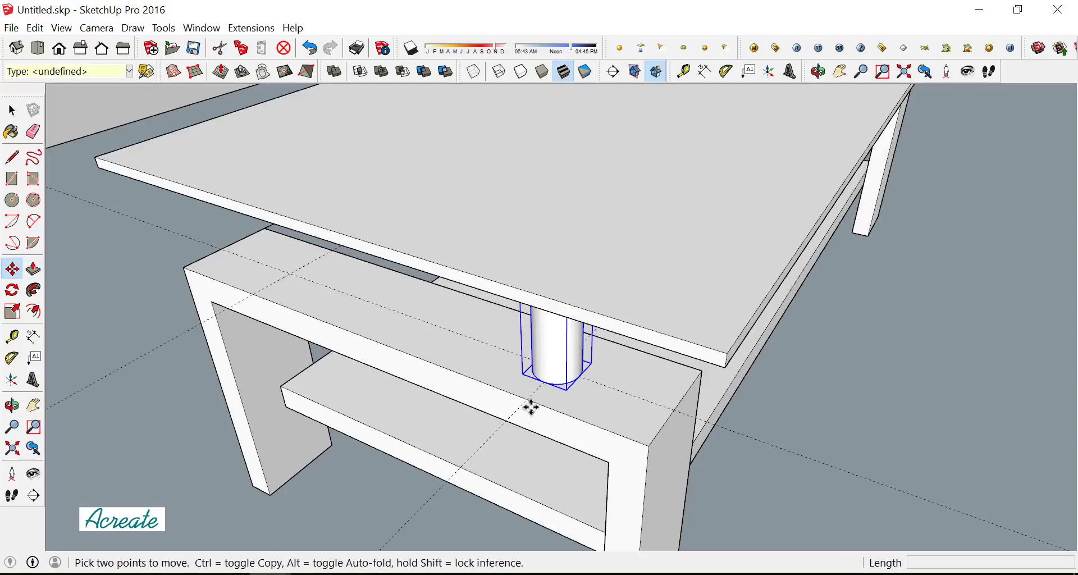
click(528, 402)
key(ctrl)
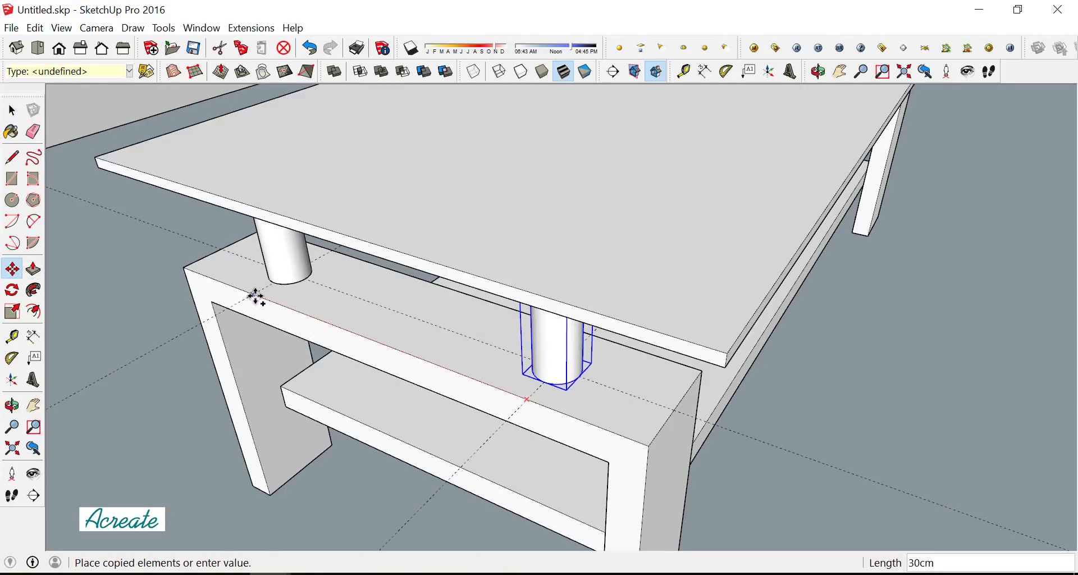
click(254, 293)
middle_drag(305, 320, 488, 404)
click(12, 110)
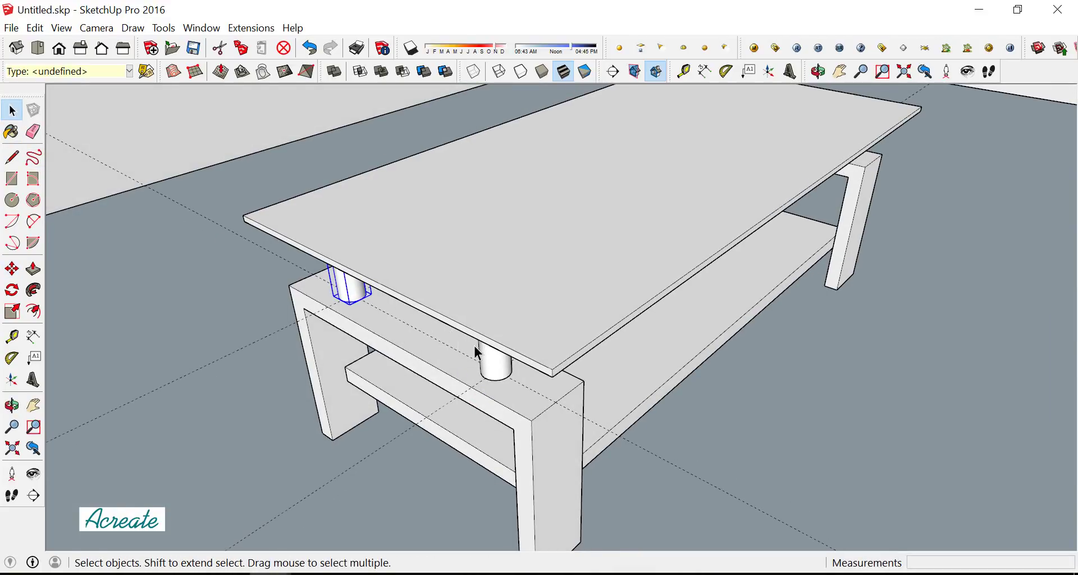
Copy both cylinder posts 106 cm across onto the far leg frame
shift+click(486, 366)
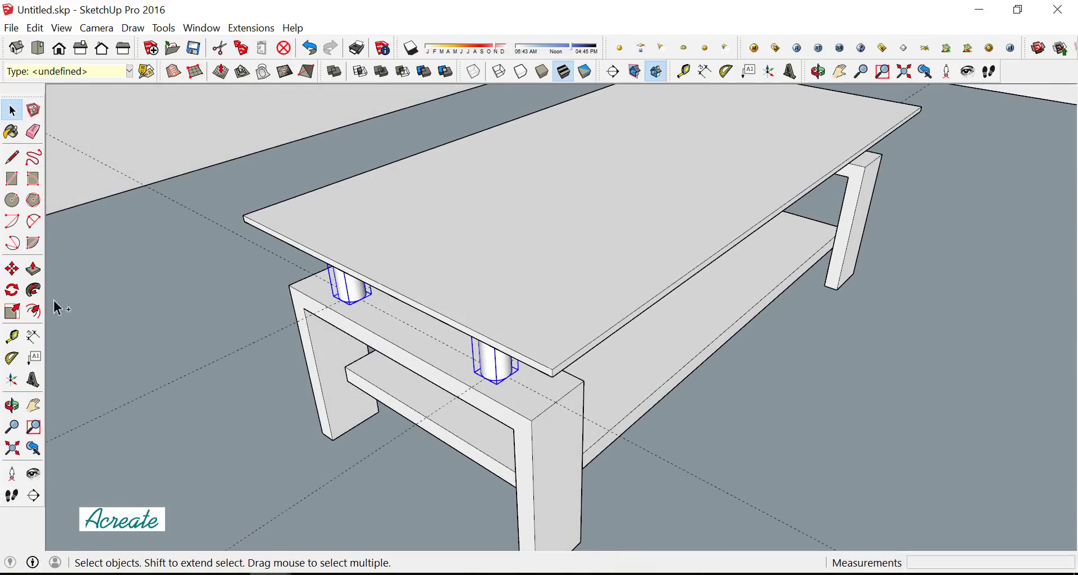
click(12, 269)
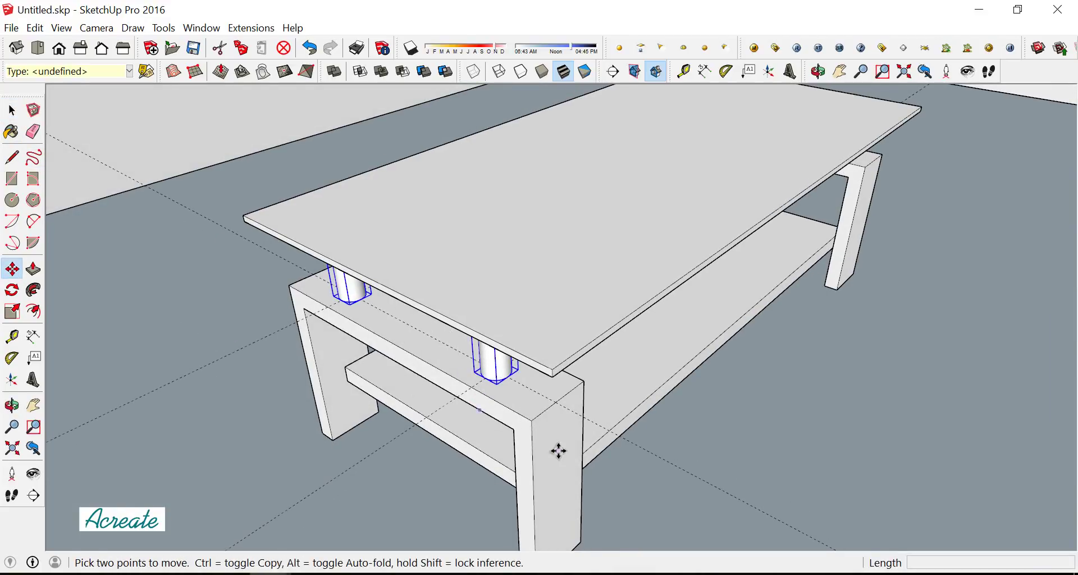
key(ctrl)
click(533, 422)
scroll(448, 456, down, 2)
scroll(775, 230, up, 2)
scroll(778, 230, up, 3)
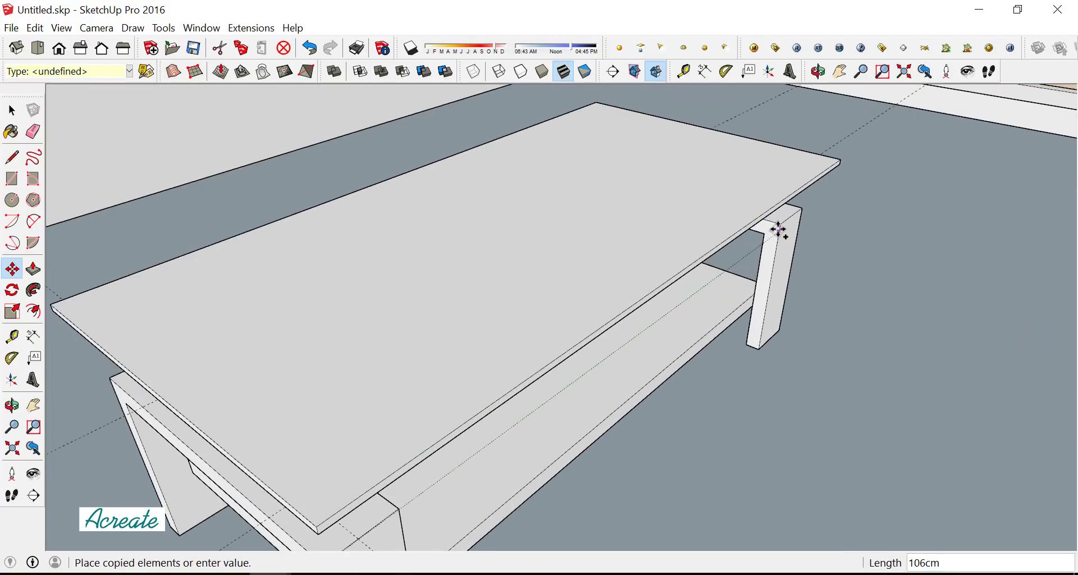
click(778, 231)
mouse_move(768, 327)
middle_down()
mouse_move(752, 219)
mouse_move(753, 264)
middle_up()
Erase the leftover guide lines and orbit to check all four supports
click(33, 131)
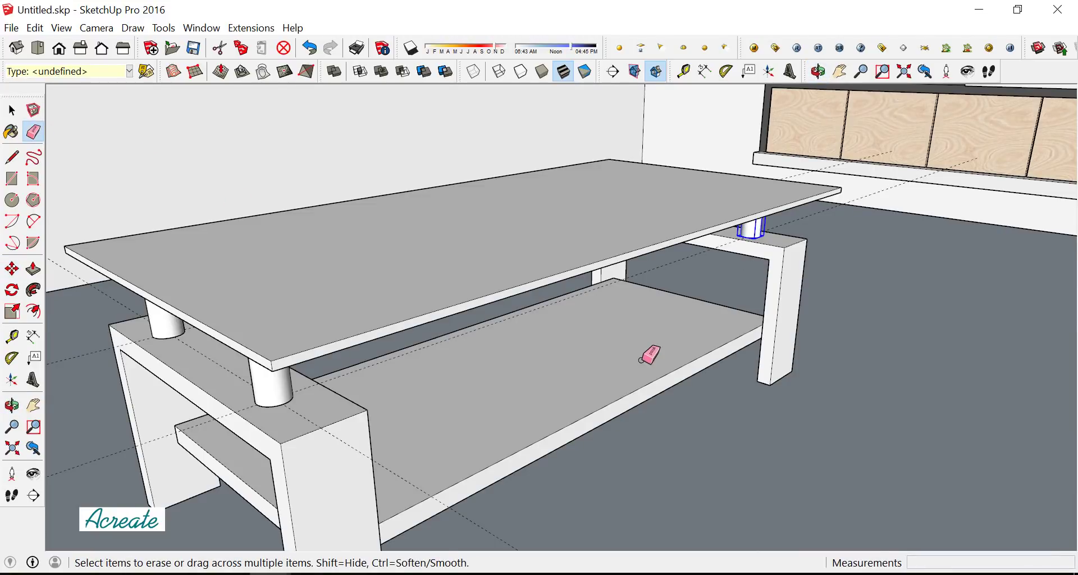
middle_drag(641, 359, 643, 392)
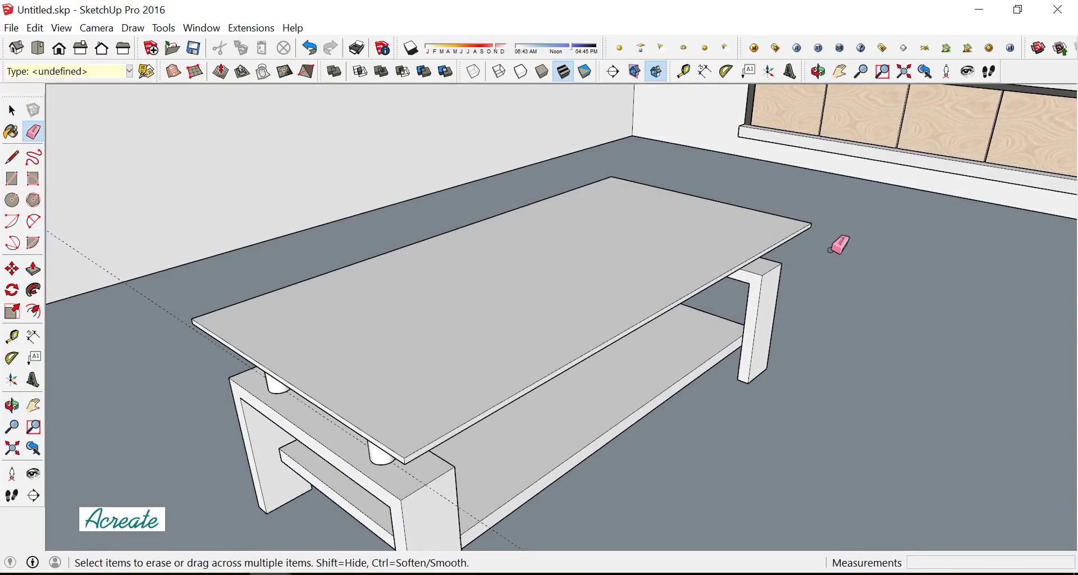
scroll(805, 302, down, 3)
mouse_move(786, 320)
middle_down()
mouse_move(717, 436)
mouse_move(690, 426)
middle_up()
scroll(701, 444, down, 2)
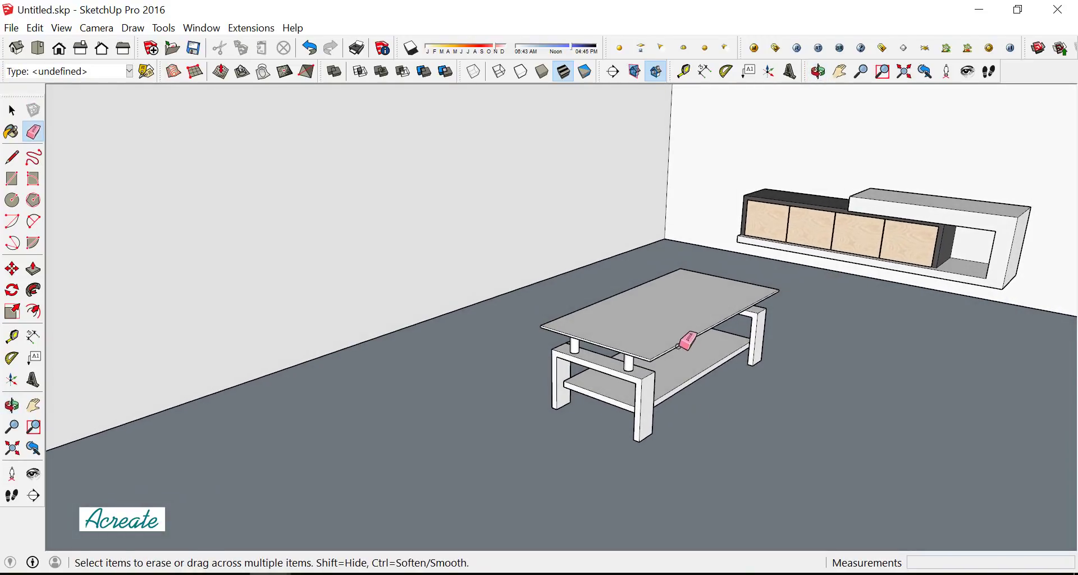
scroll(679, 325, up, 3)
scroll(673, 323, down, 2)
middle_drag(673, 324, 667, 349)
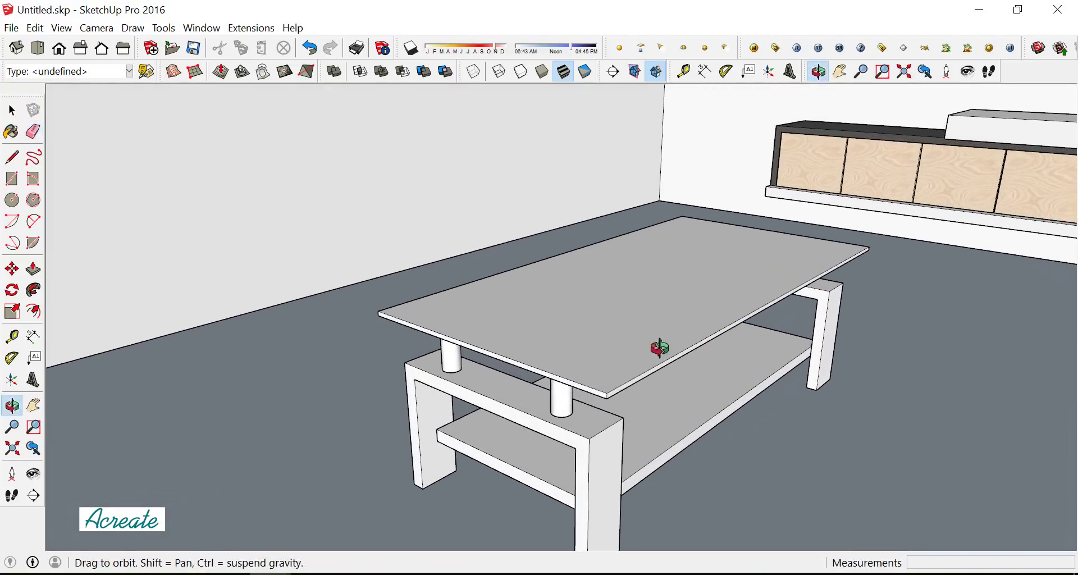
scroll(665, 348, up, 3)
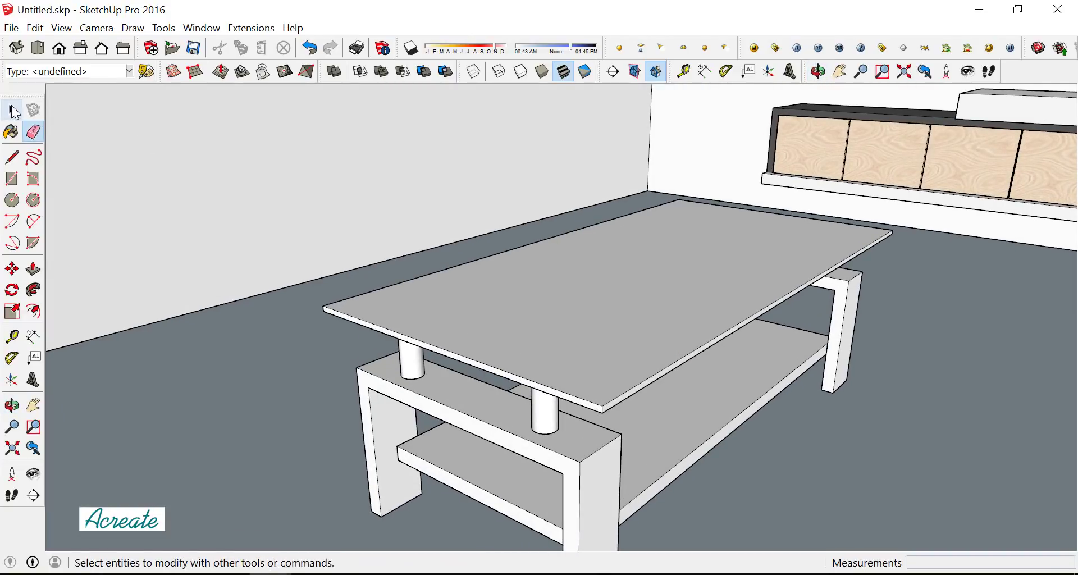
click(12, 110)
scroll(539, 265, down, 2)
middle_drag(539, 264, 574, 297)
scroll(572, 311, up, 2)
scroll(570, 324, up, 2)
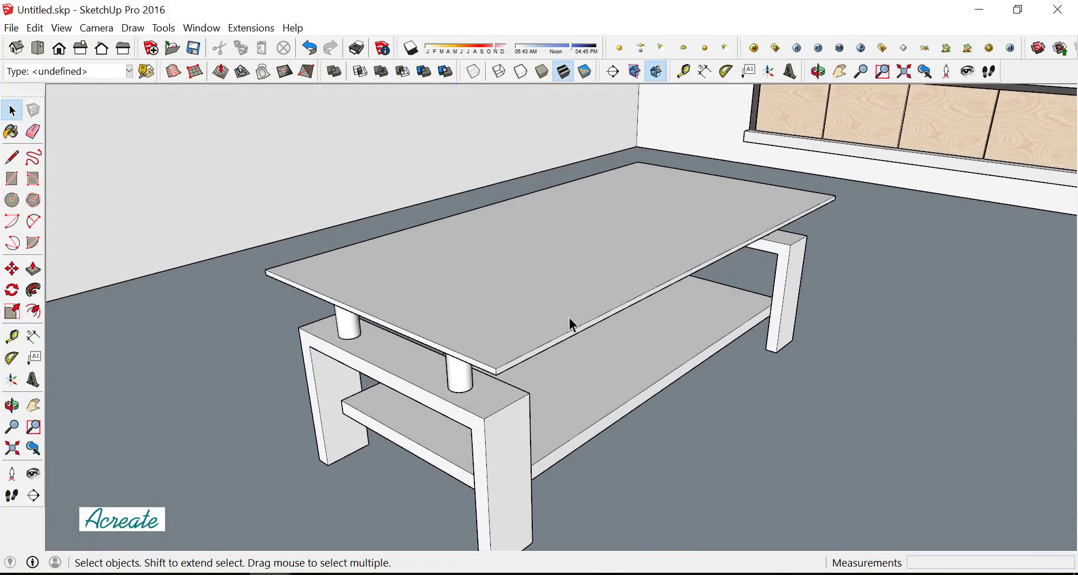
Paint the tabletop Translucent Glass Dark Green from Glass and Mirrors, then shift its tint to neutral grey
click(11, 132)
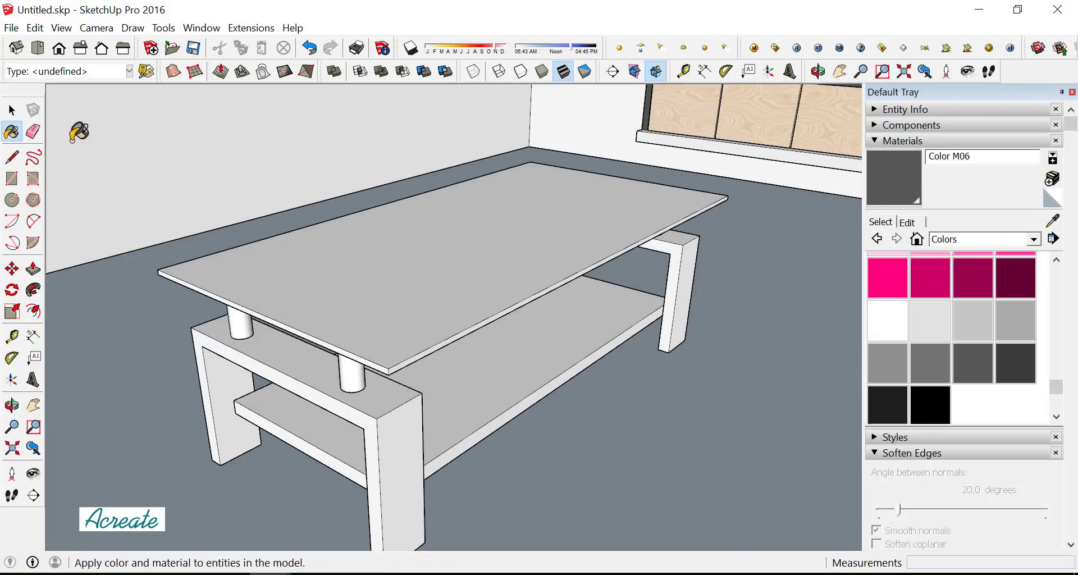
click(1033, 239)
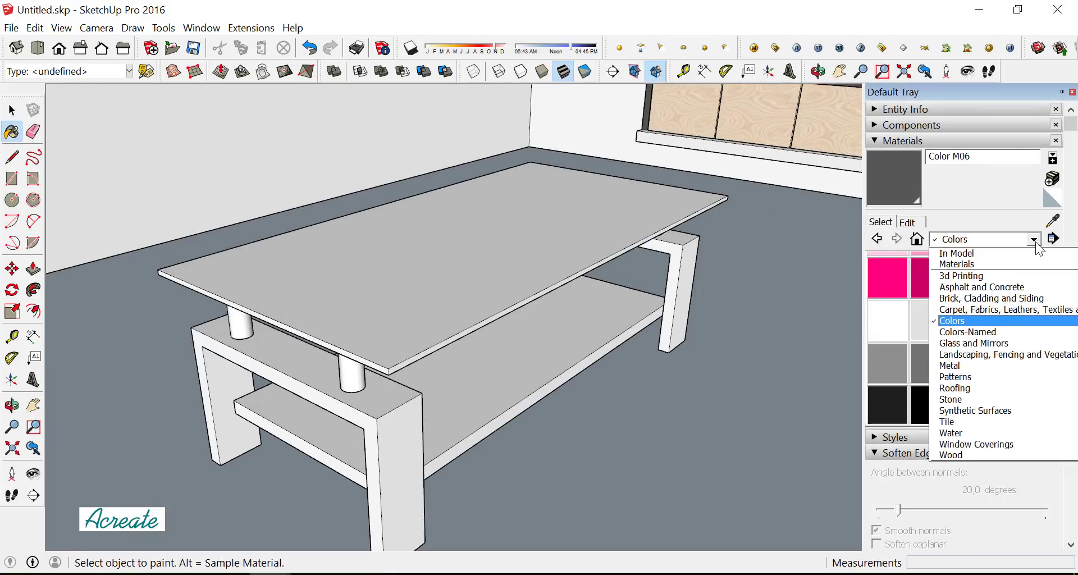
click(1022, 343)
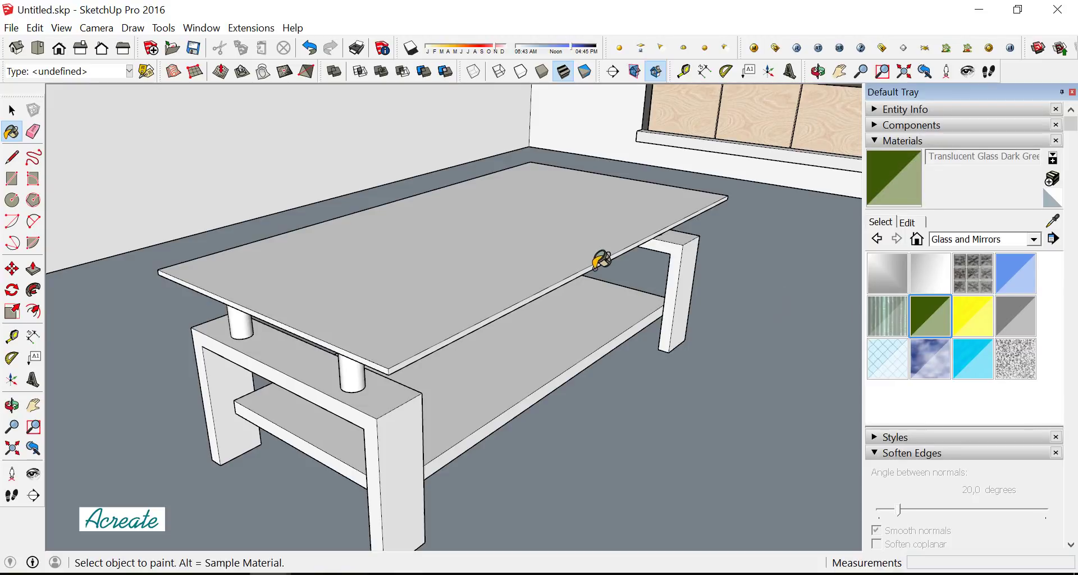
click(584, 250)
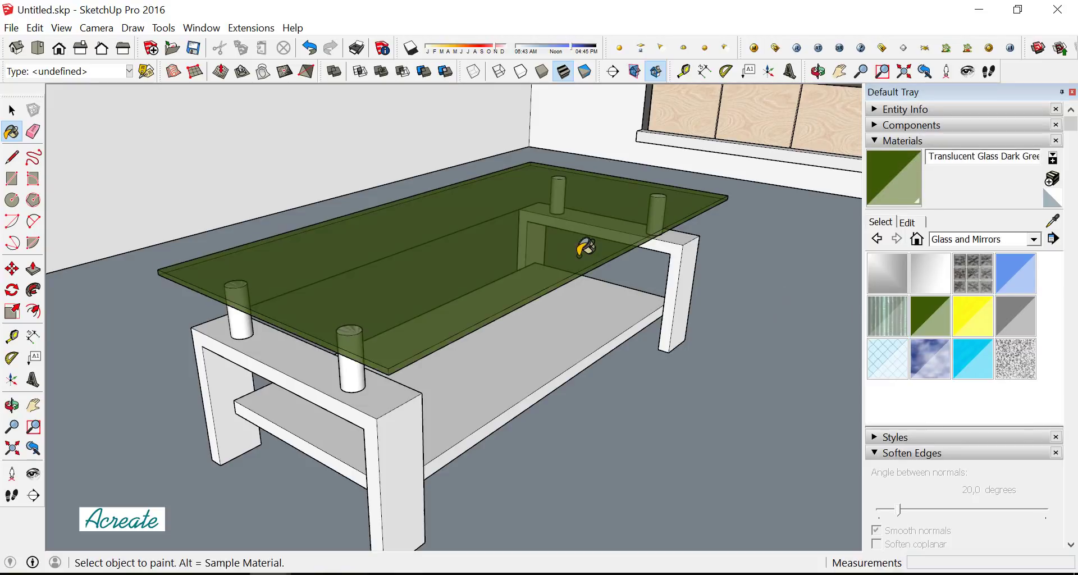
click(907, 224)
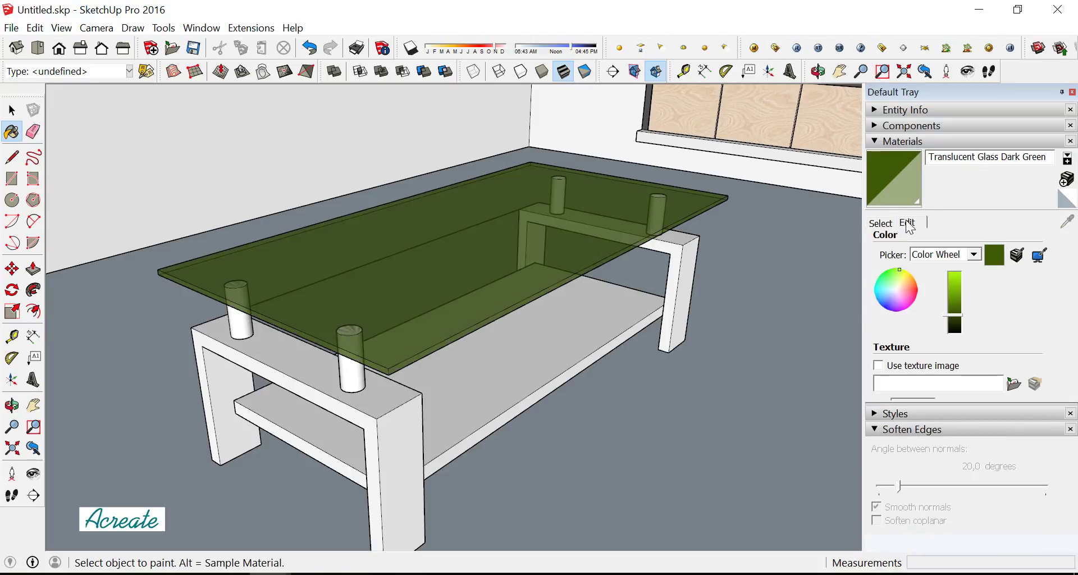
click(896, 289)
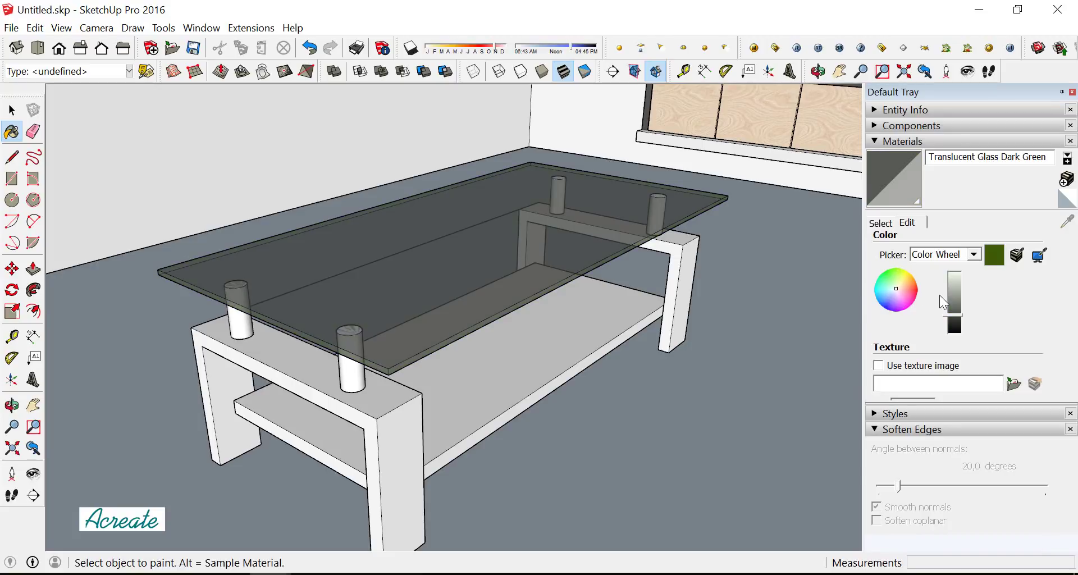
Choose Metal Silver from the Metal collection as the active paint
click(12, 110)
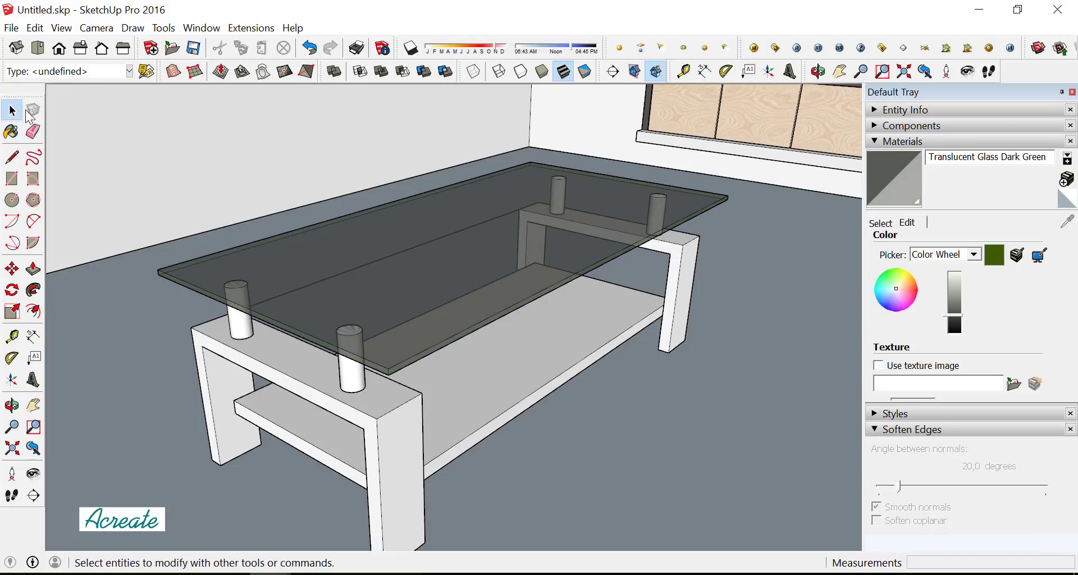
click(880, 223)
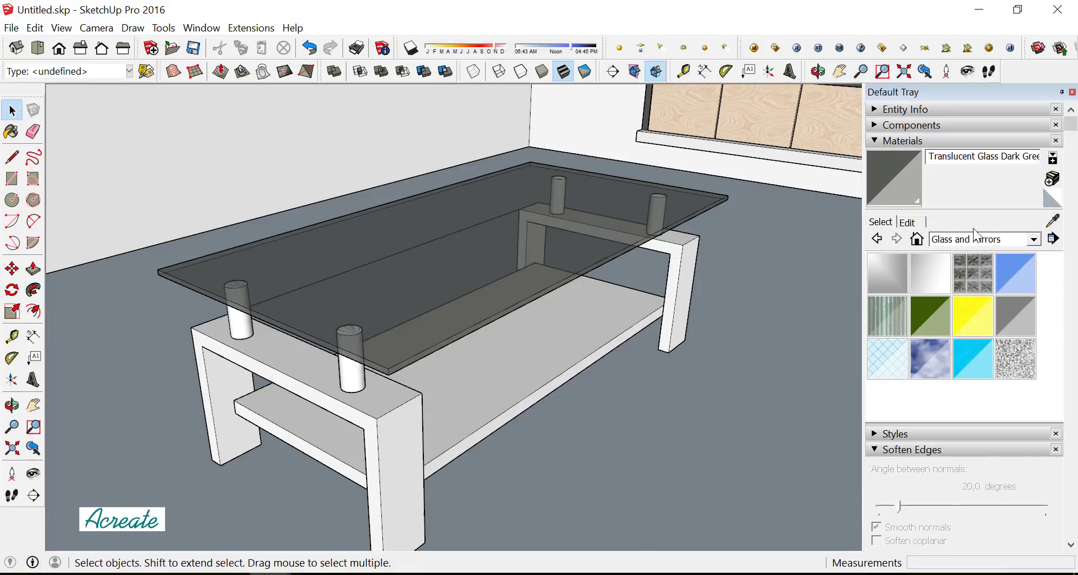
click(1033, 240)
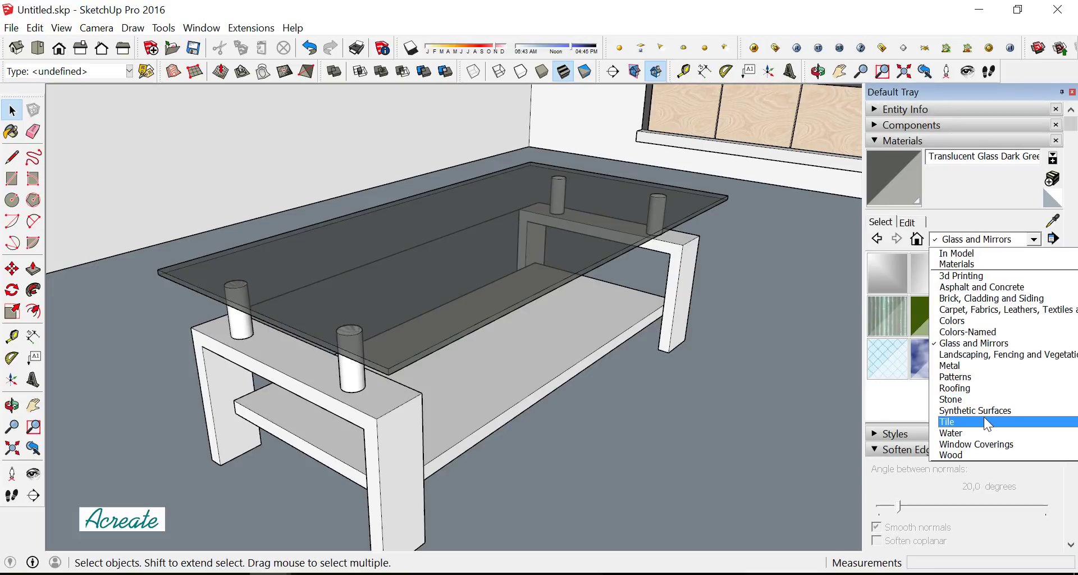
click(996, 363)
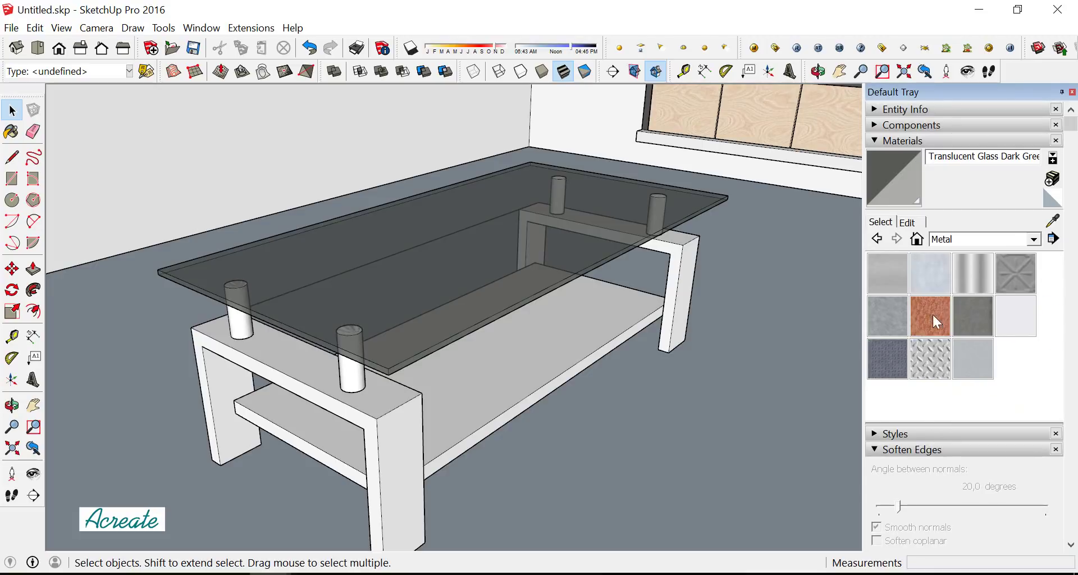
click(1014, 322)
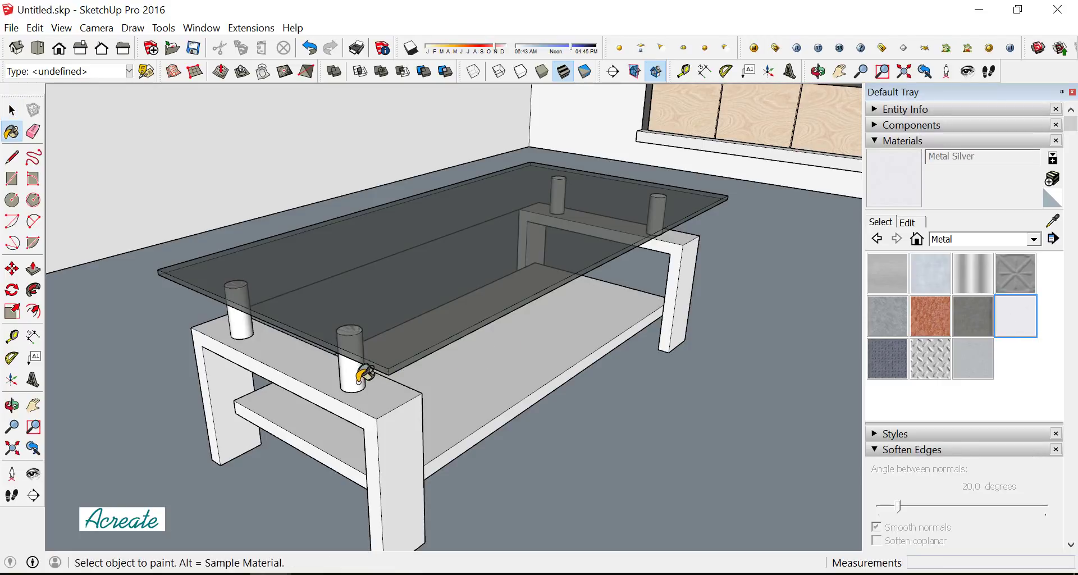
Edit the front cylinder support component and paint it Metal Silver
click(11, 110)
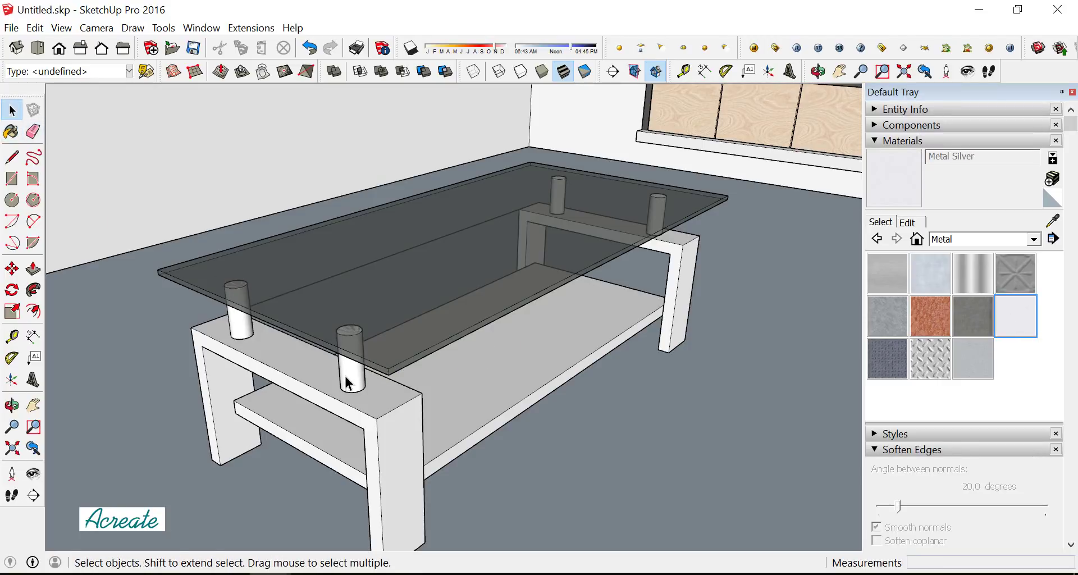
click(353, 382)
right_click(352, 381)
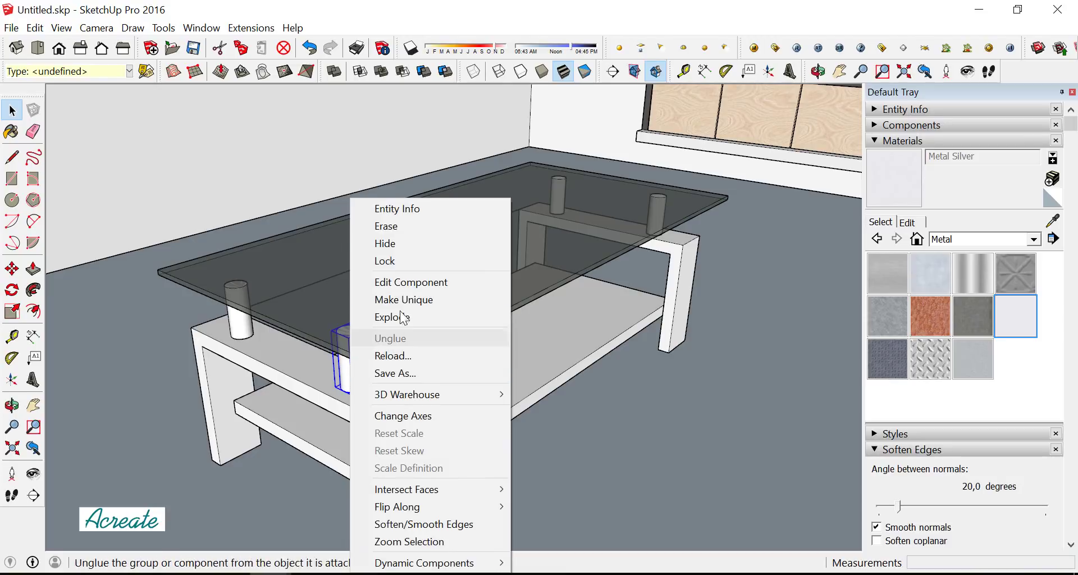
click(425, 280)
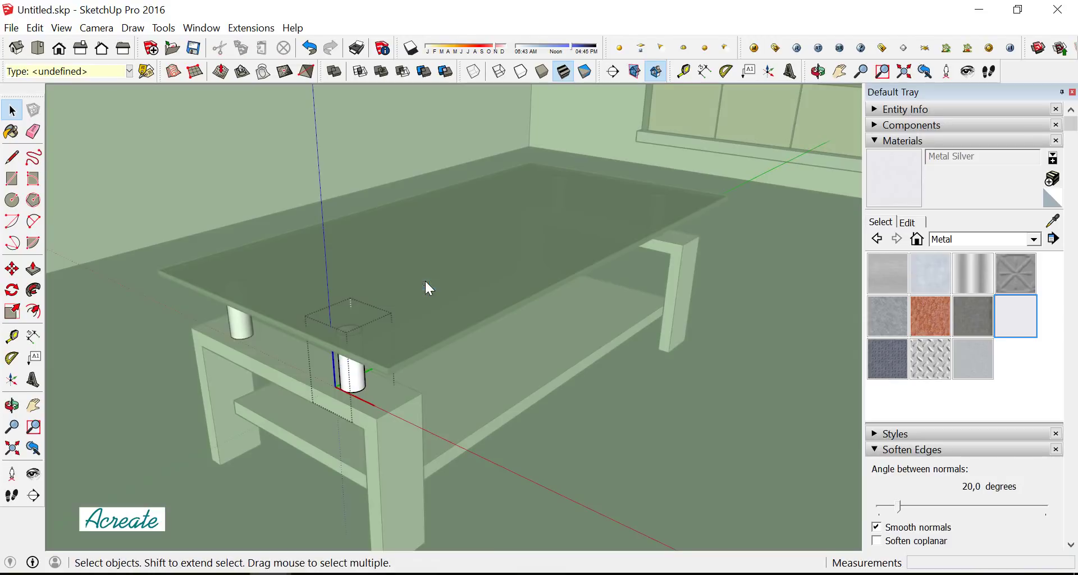
click(1010, 309)
click(362, 377)
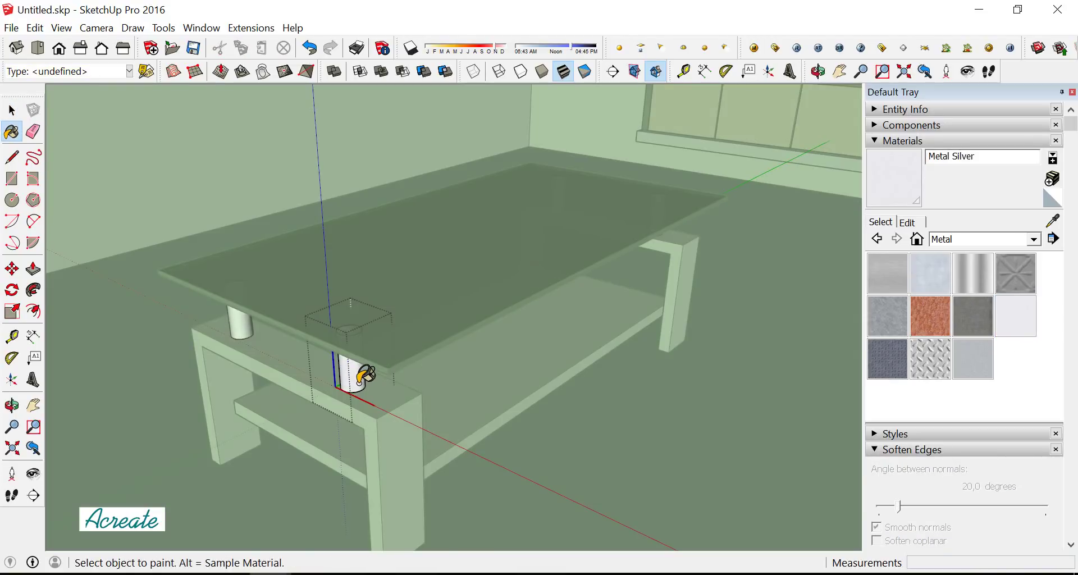
click(12, 110)
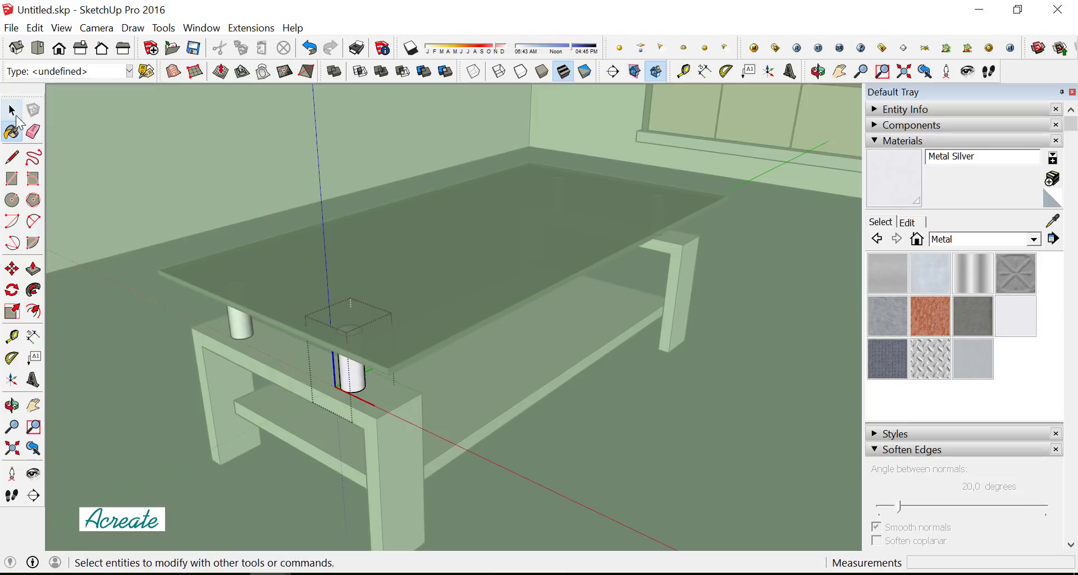
click(606, 429)
Inside the table frame group, erase the stray edge near the left leg with the Eraser
middle_drag(531, 368, 576, 348)
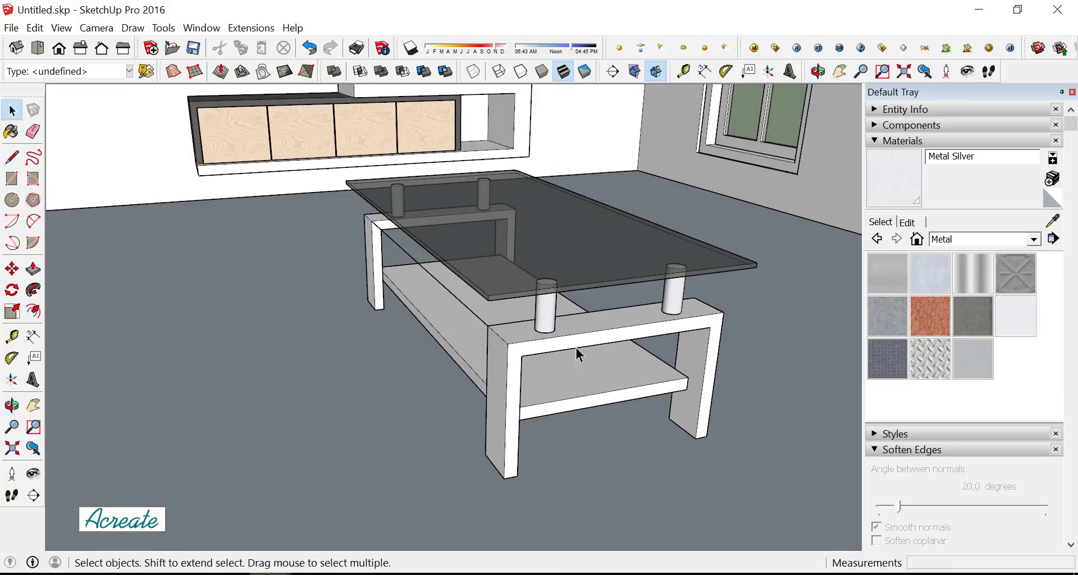
scroll(514, 346, up, 2)
click(515, 346)
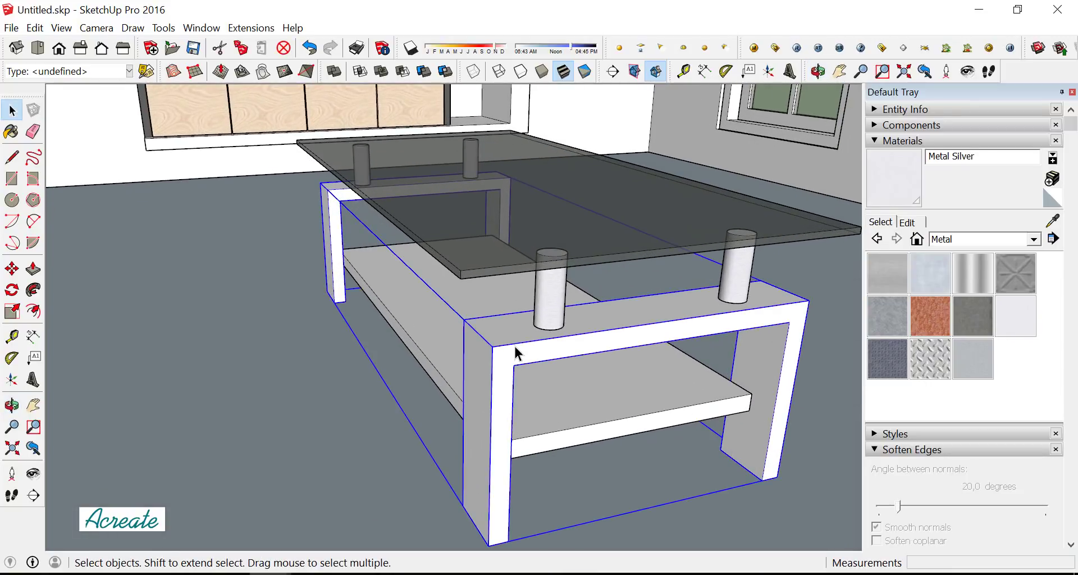
right_click(514, 348)
click(564, 171)
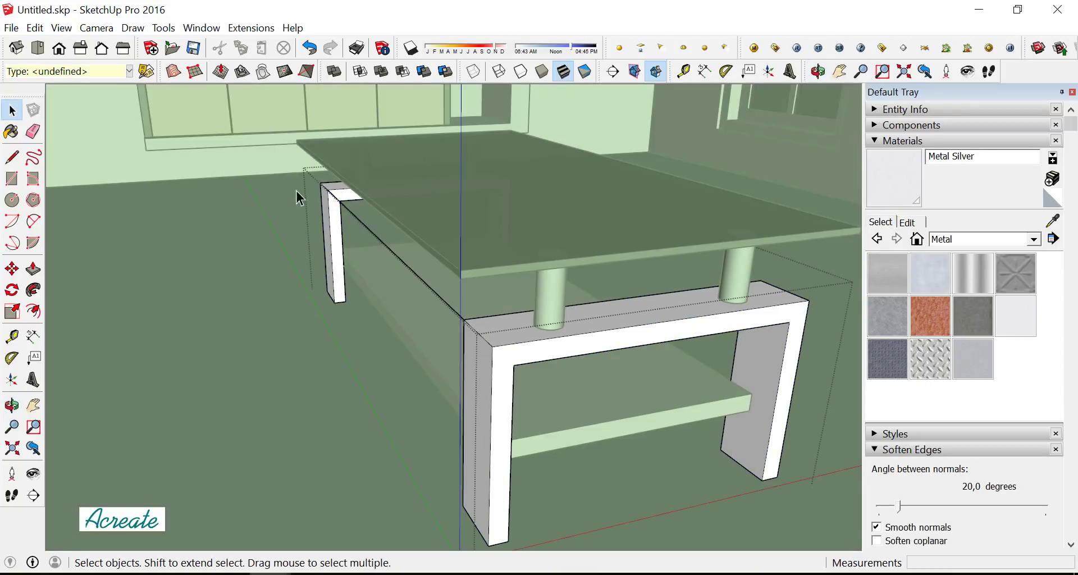
click(34, 133)
drag(413, 274, 422, 281)
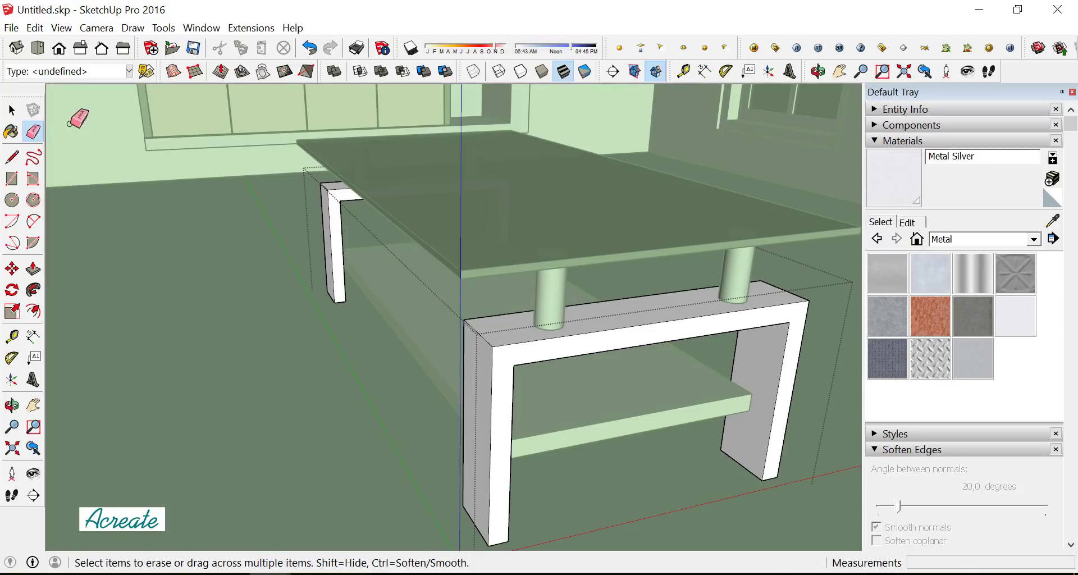
click(11, 110)
click(303, 313)
mouse_move(524, 390)
middle_down()
mouse_move(396, 397)
mouse_move(500, 368)
mouse_move(356, 380)
mouse_move(708, 273)
middle_up()
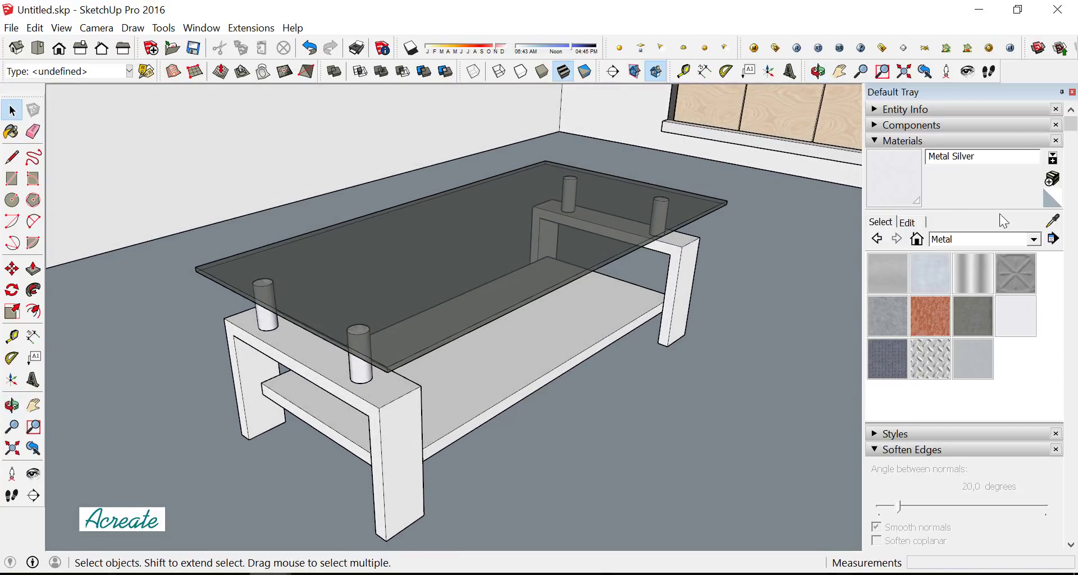
click(1033, 240)
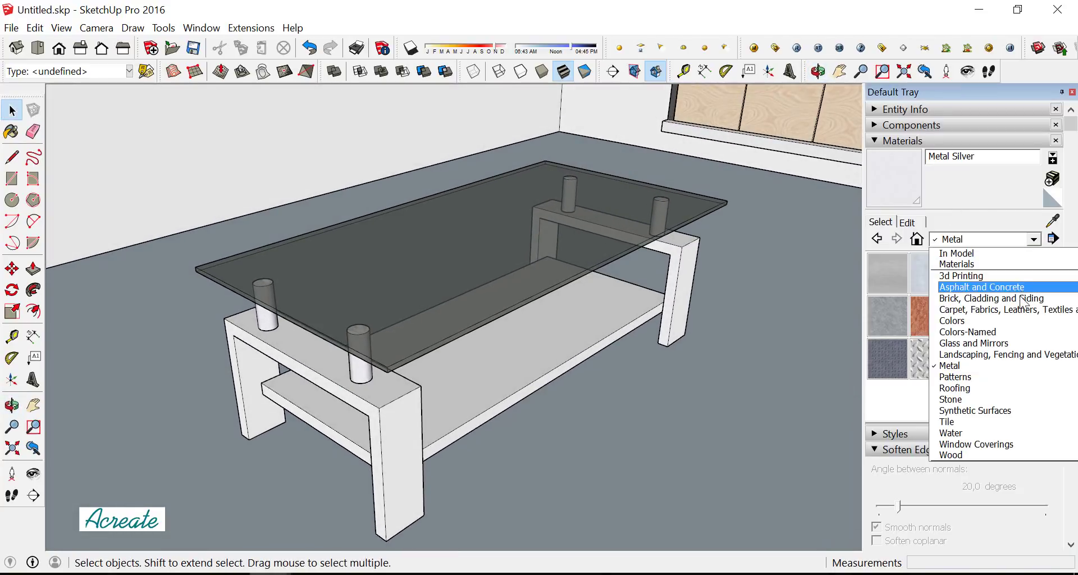
Paint the table frame, legs and lower shelf with near-black Color M08 from the Colors library
click(1018, 320)
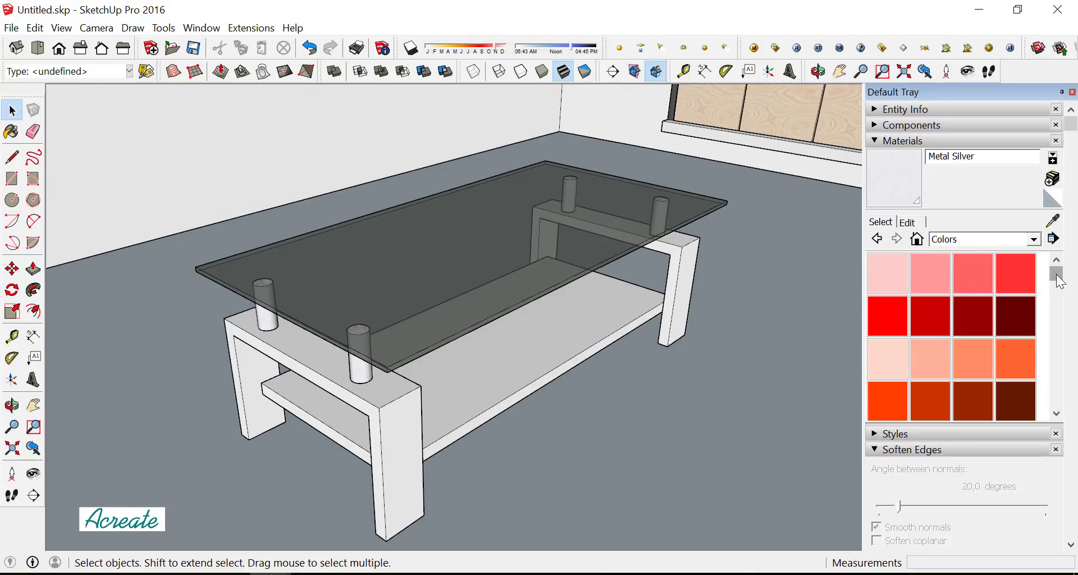
scroll(1041, 320, down, 5)
scroll(1049, 328, down, 5)
scroll(1044, 381, down, 2)
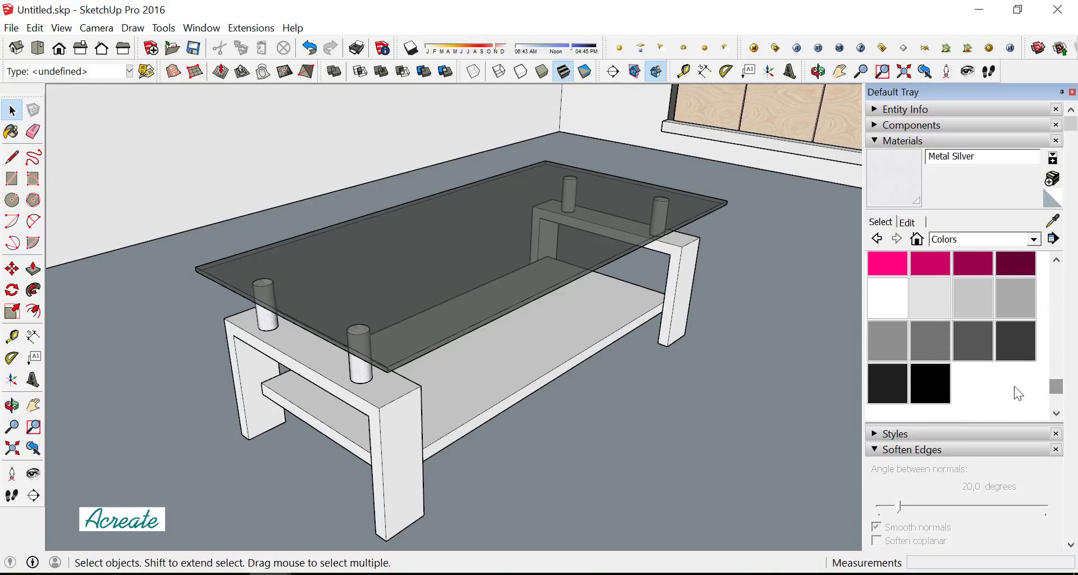
click(895, 382)
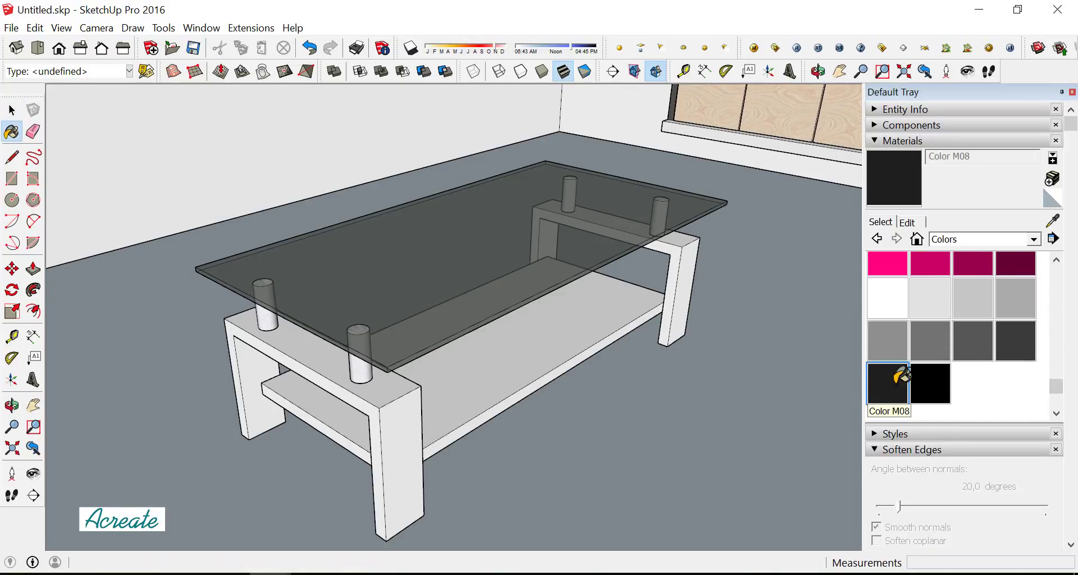
click(413, 389)
click(490, 400)
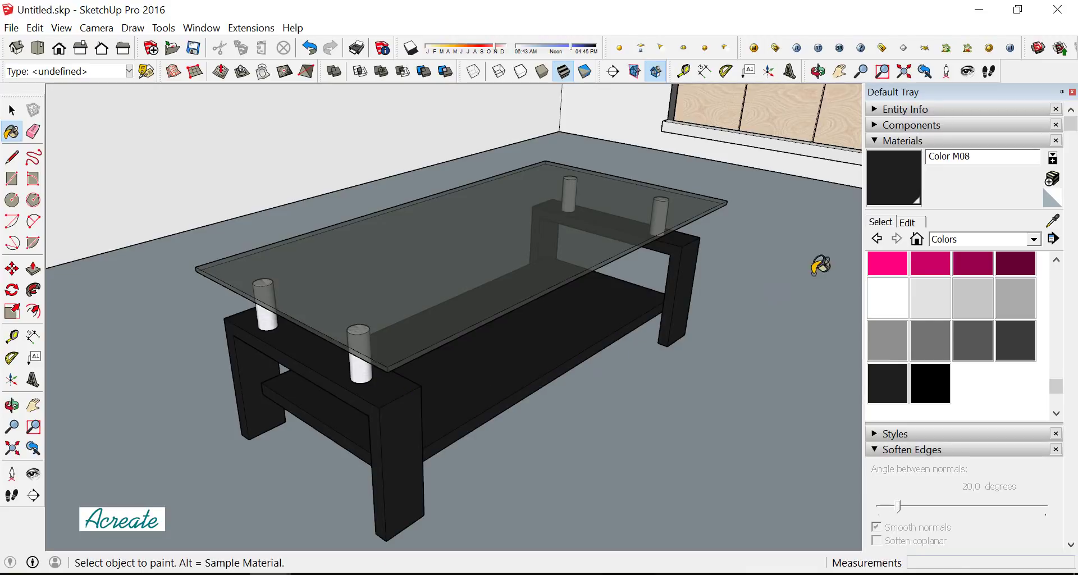
Close the materials panel and orbit and zoom out to see the whole room
click(1072, 93)
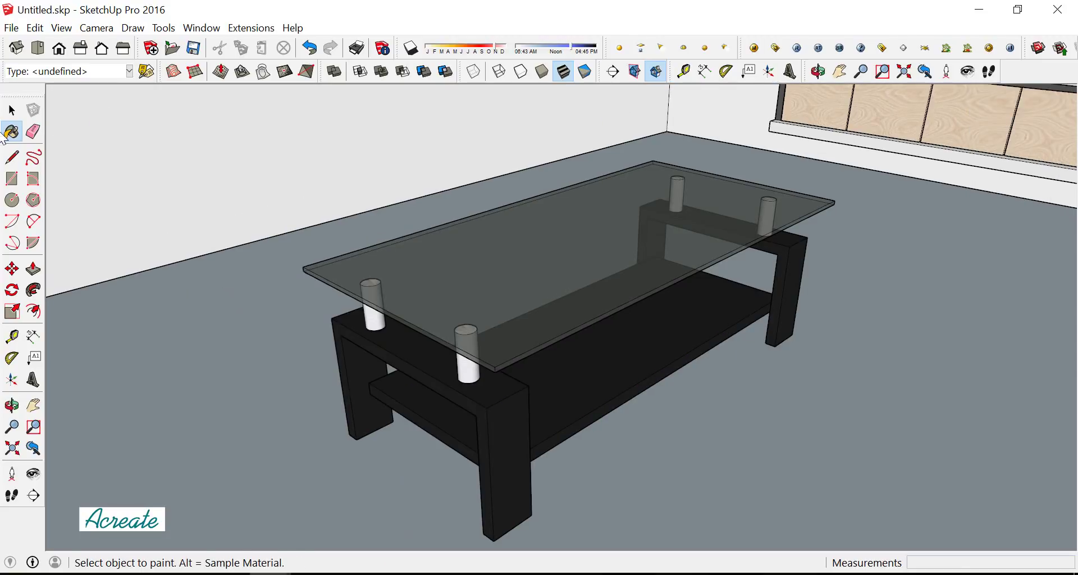
click(11, 110)
mouse_move(529, 365)
middle_down()
mouse_move(633, 352)
mouse_move(651, 314)
mouse_move(642, 368)
mouse_move(617, 371)
middle_up()
scroll(623, 375, down, 3)
scroll(629, 368, down, 3)
scroll(651, 359, down, 2)
scroll(652, 350, down, 4)
scroll(666, 328, up, 5)
scroll(645, 359, down, 3)
scroll(619, 370, down, 3)
scroll(608, 351, up, 3)
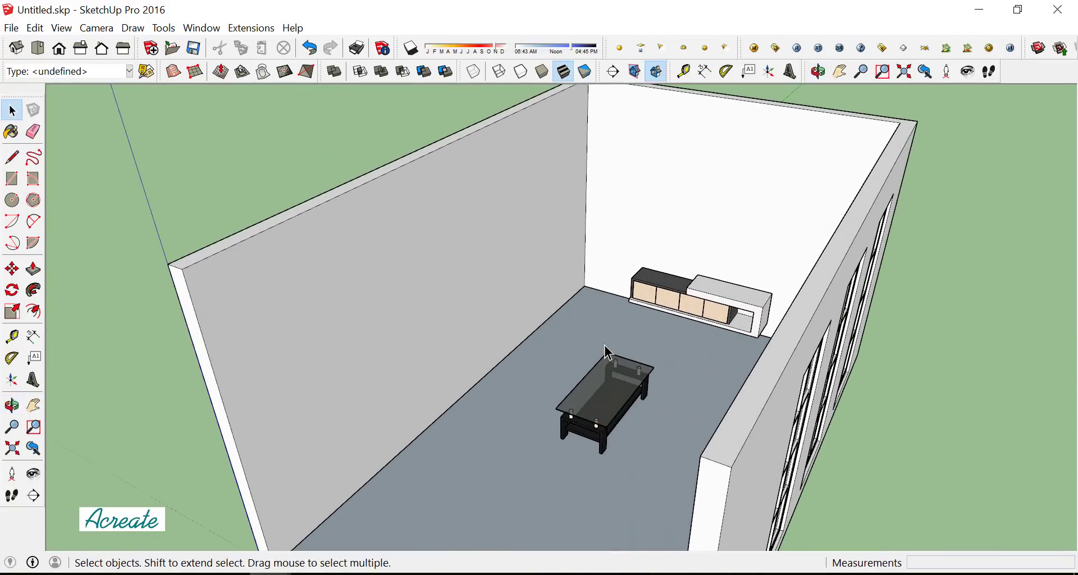
scroll(617, 247, down, 3)
middle_drag(615, 325, 690, 335)
scroll(670, 345, up, 2)
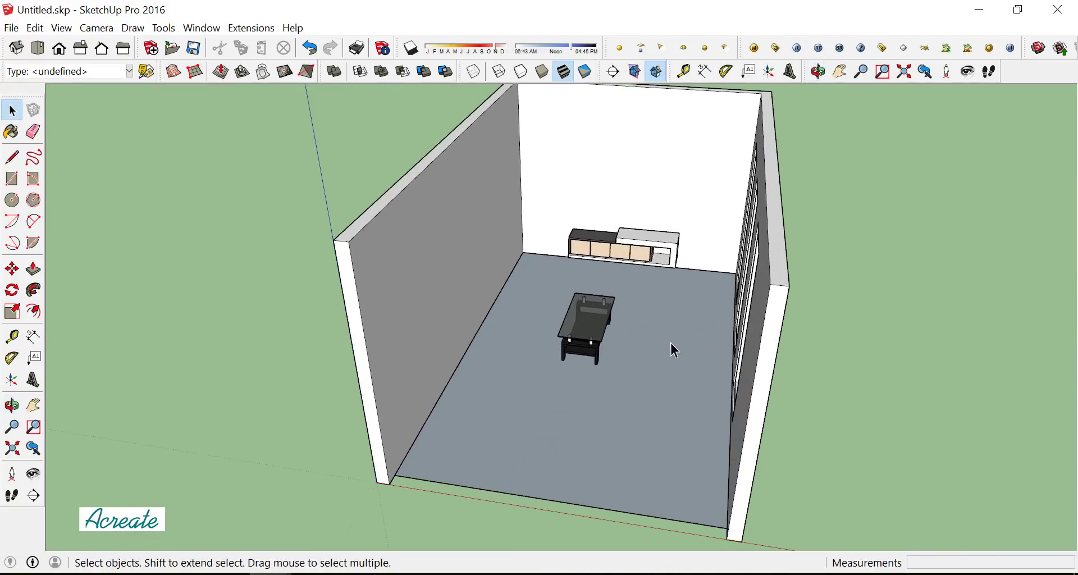
scroll(657, 344, up, 2)
scroll(634, 343, up, 2)
click(619, 341)
Inside the floor group, paint the floor with Quartz Light Brown from Synthetic Surfaces
right_click(619, 341)
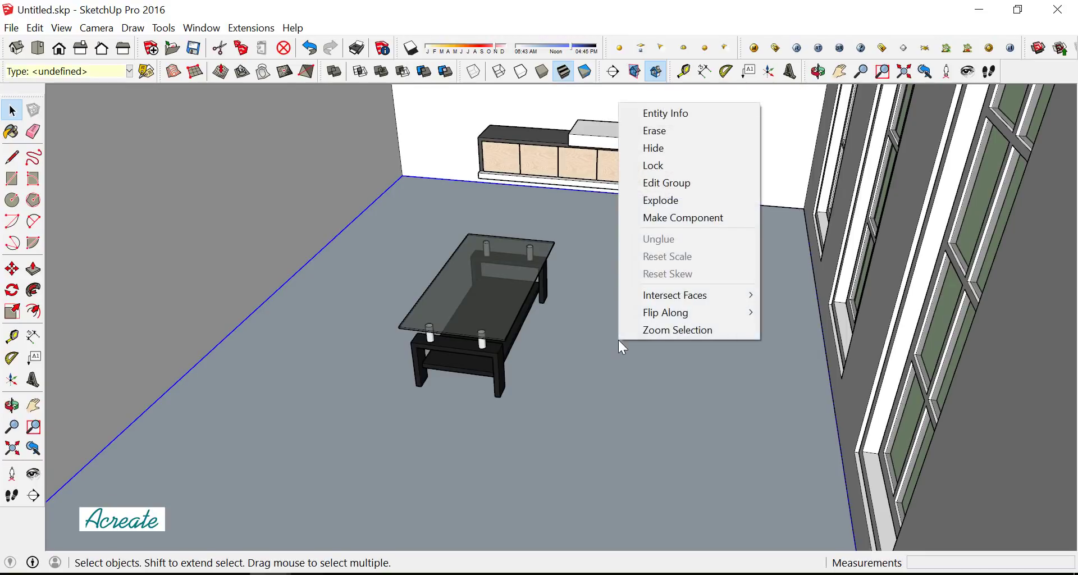
click(680, 183)
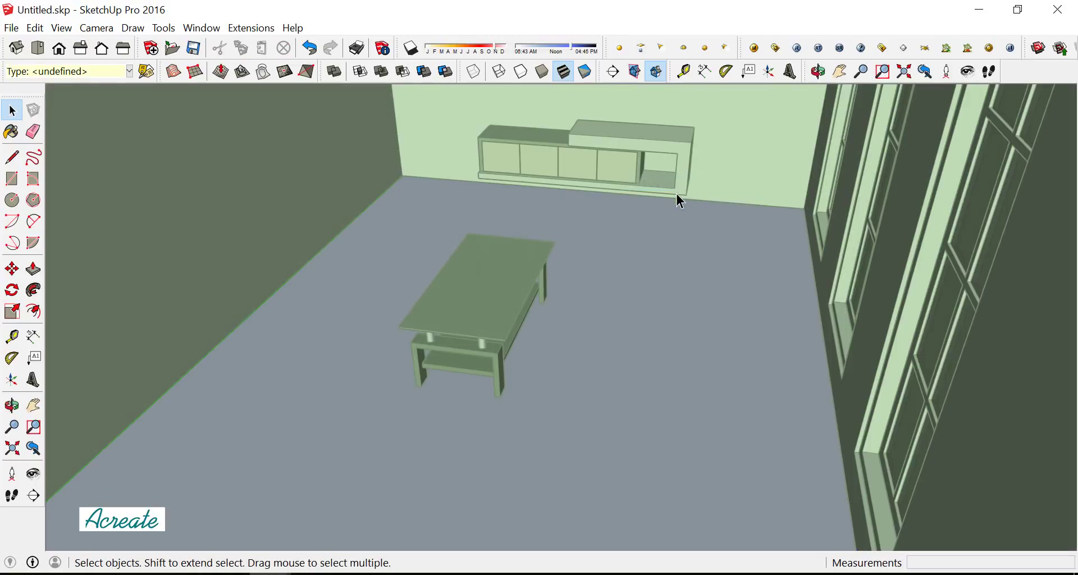
scroll(615, 326, down, 2)
scroll(622, 336, up, 2)
click(621, 337)
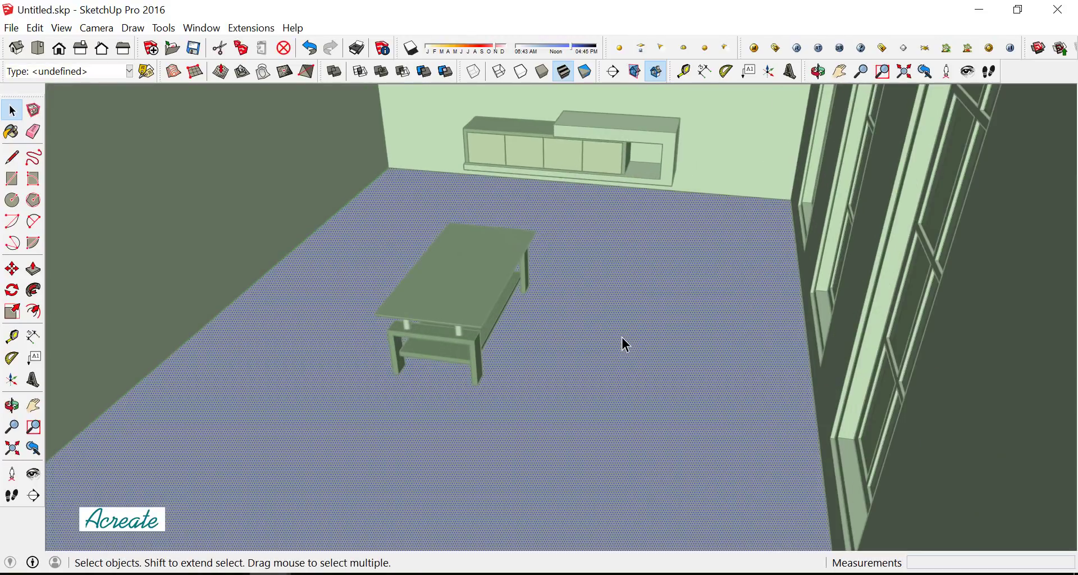
click(11, 135)
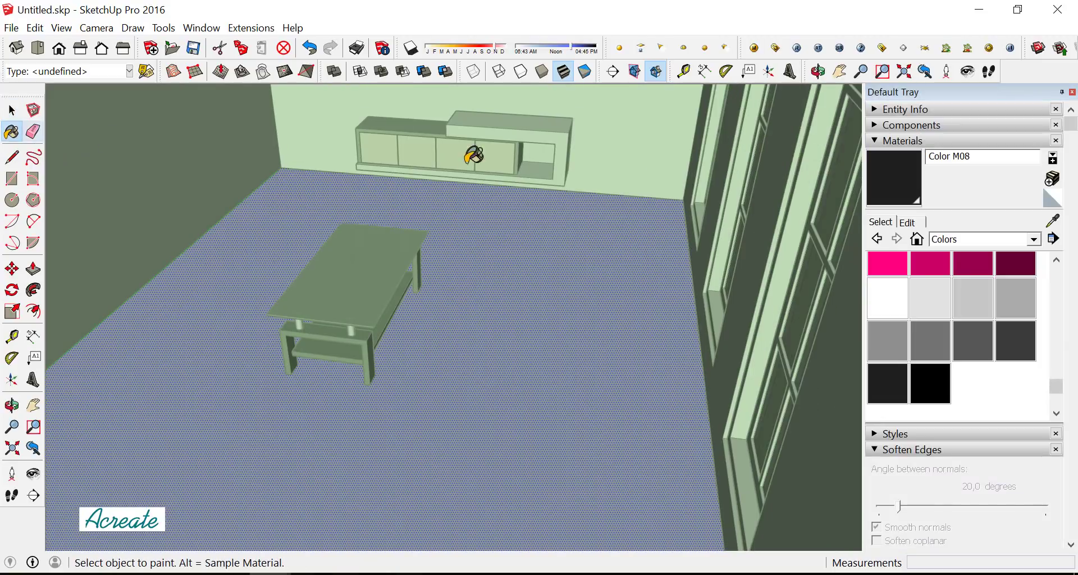
click(1034, 240)
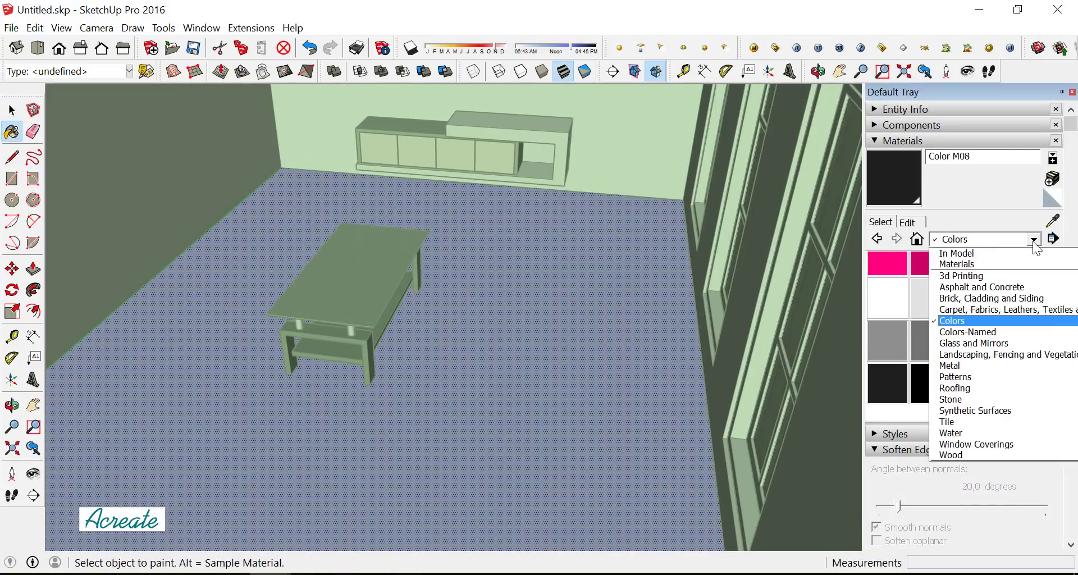
click(1017, 410)
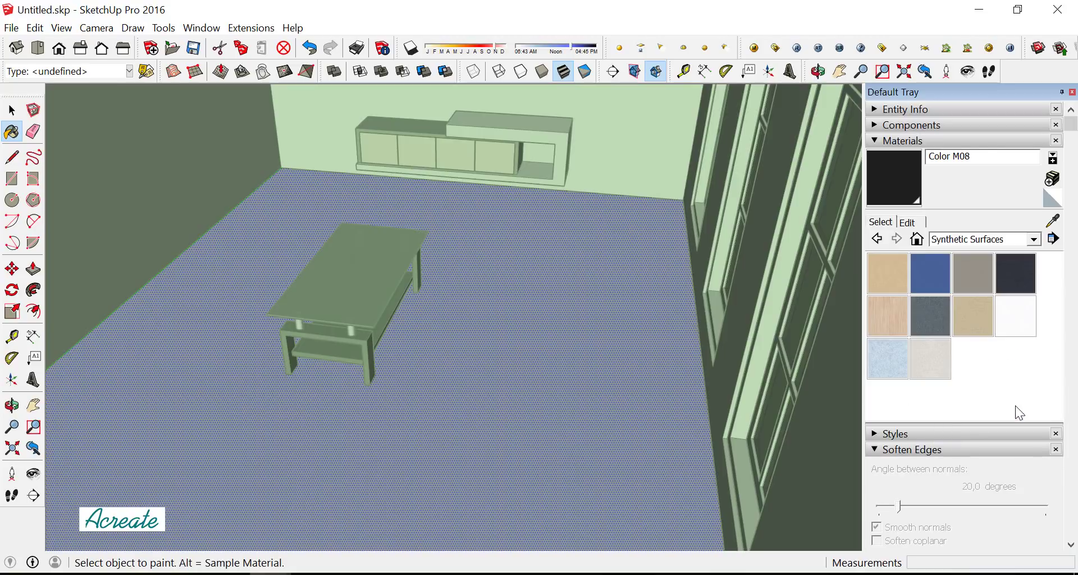
click(972, 311)
click(617, 314)
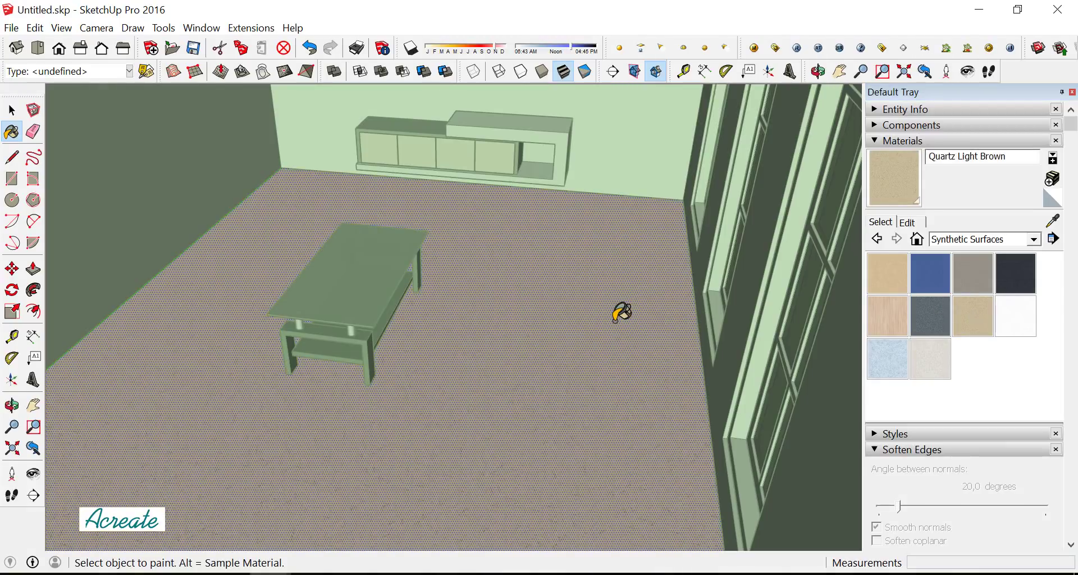
Raise the floor material's brightness to a pale tone and close the materials panel
click(908, 224)
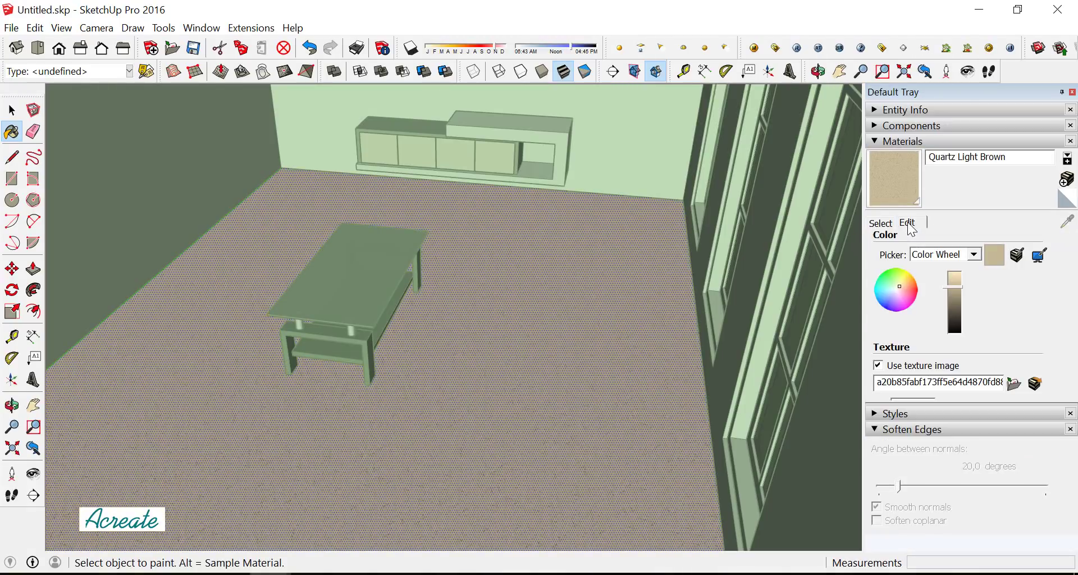
drag(958, 283, 954, 275)
click(898, 292)
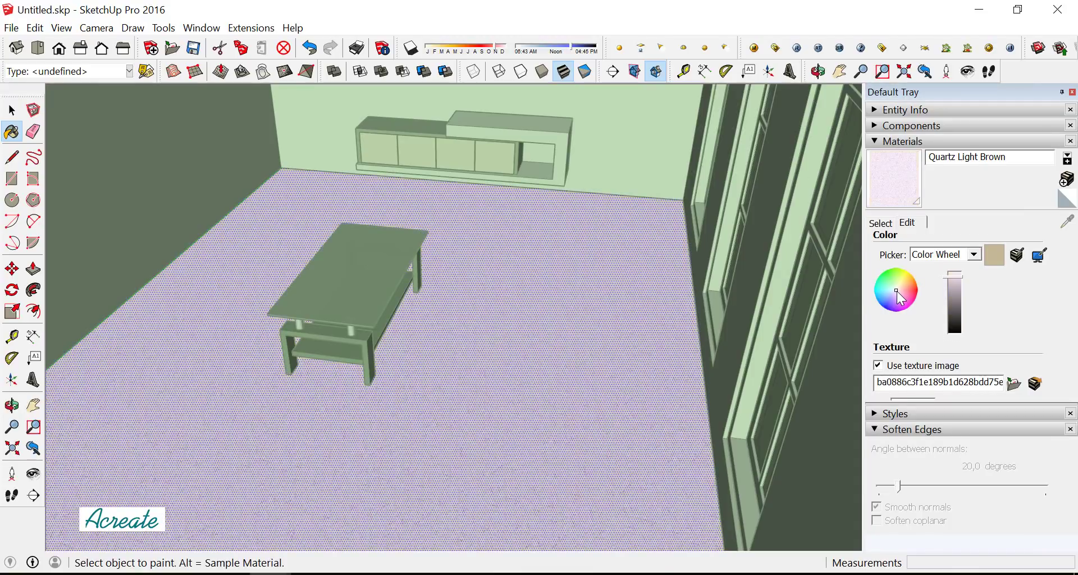
click(897, 292)
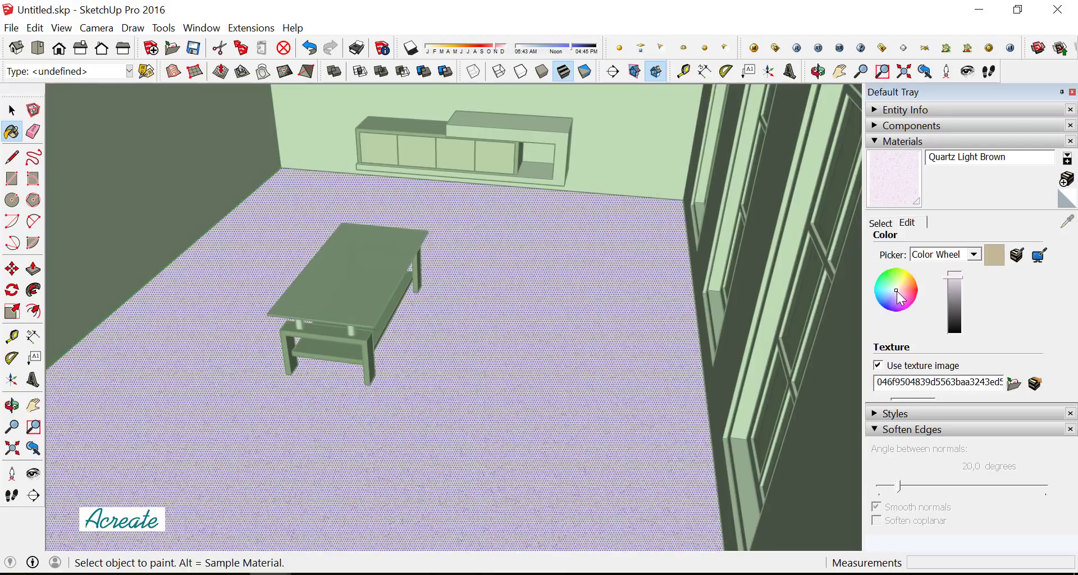
click(952, 275)
click(951, 276)
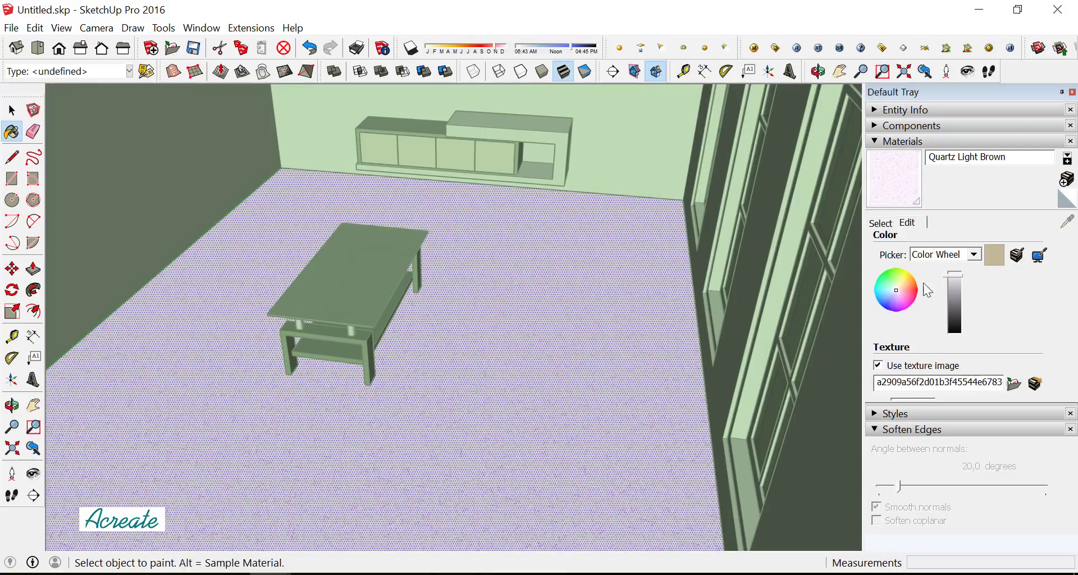
click(1072, 92)
key(space)
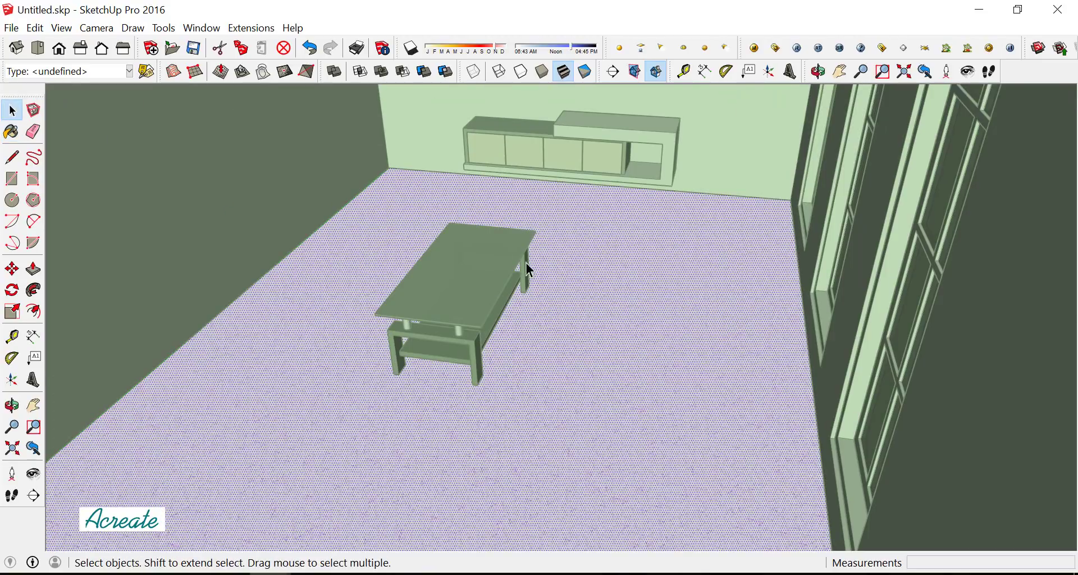
scroll(596, 274, down, 5)
scroll(845, 302, down, 3)
mouse_move(845, 302)
middle_down()
mouse_move(731, 372)
mouse_move(774, 337)
middle_up()
scroll(655, 260, up, 2)
scroll(655, 263, up, 2)
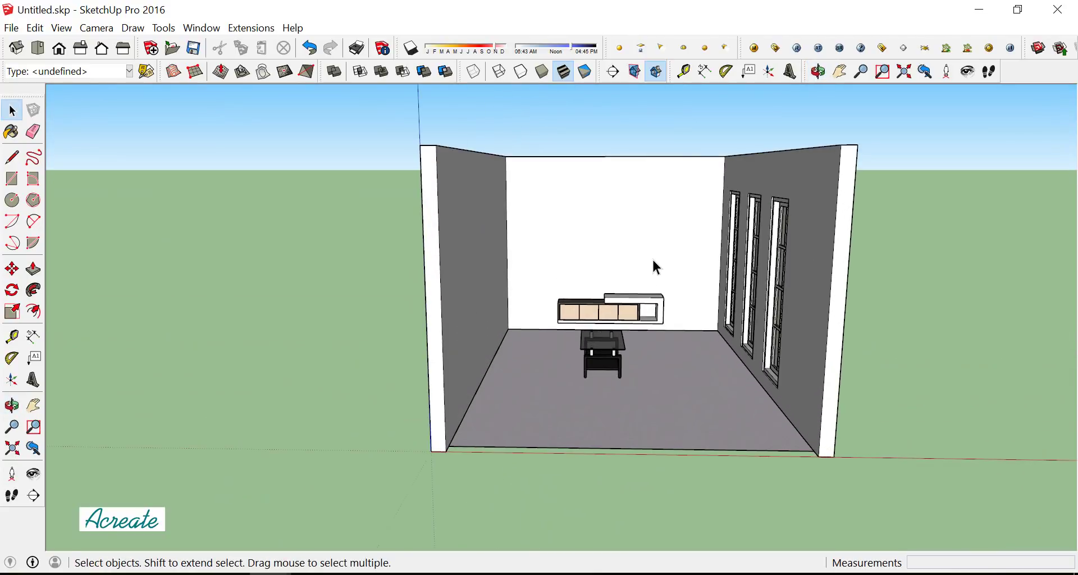
scroll(651, 284, up, 3)
scroll(634, 303, up, 1)
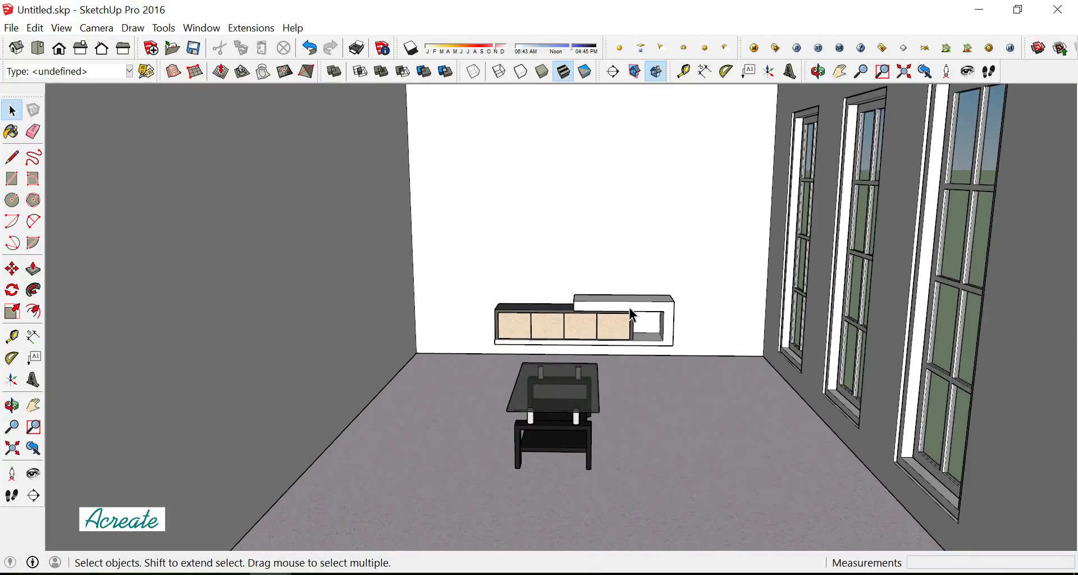
click(626, 308)
middle_drag(627, 308, 559, 300)
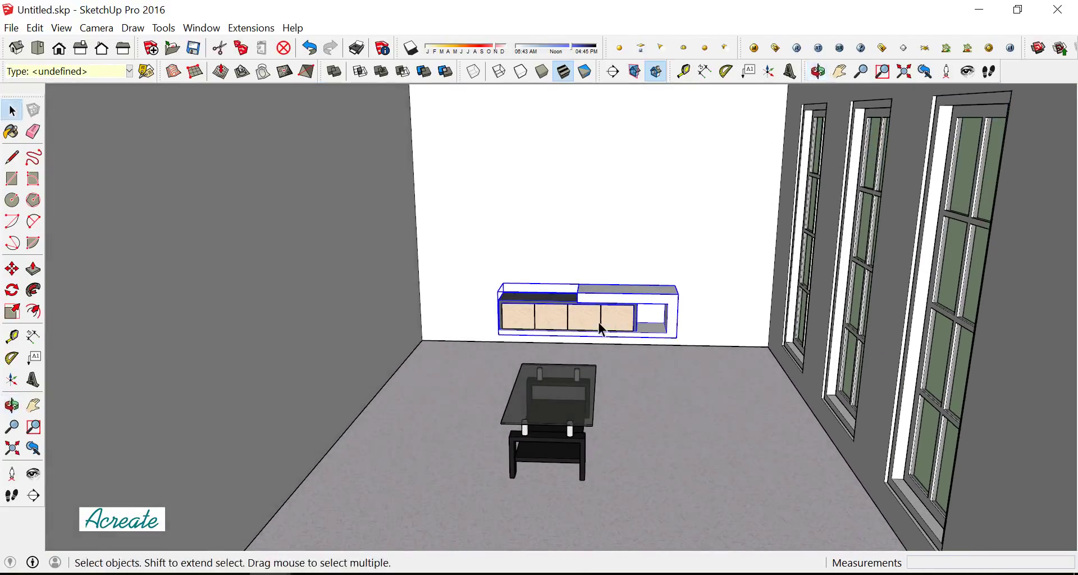
scroll(555, 298, up, 3)
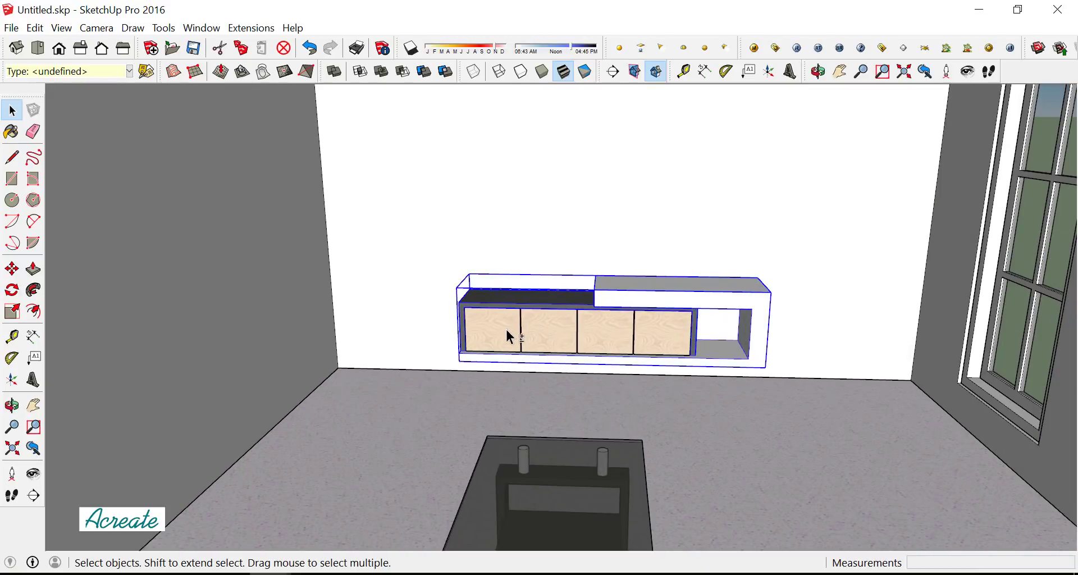
shift+click(567, 334)
click(21, 261)
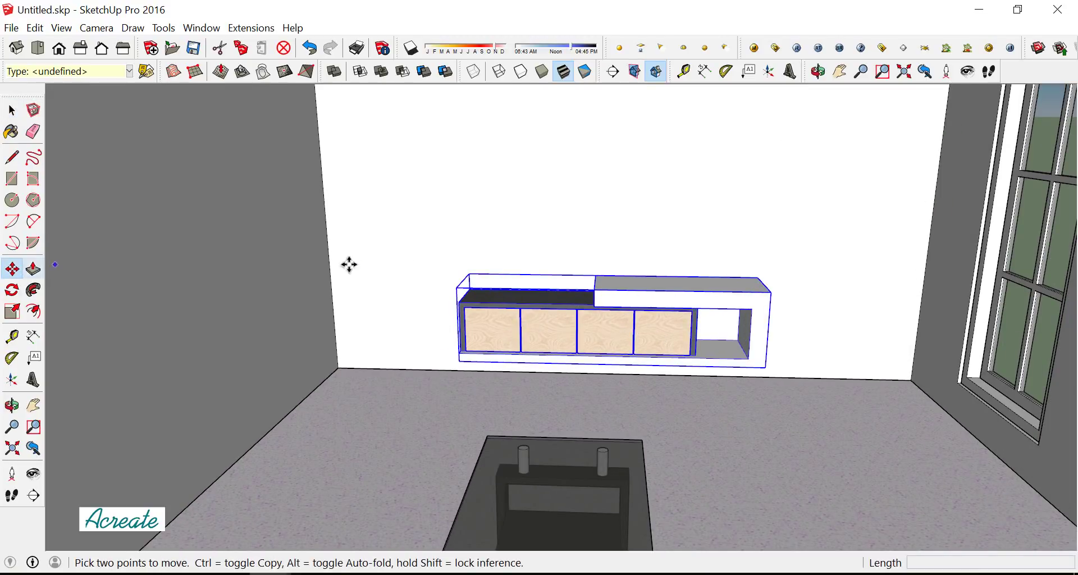
click(340, 236)
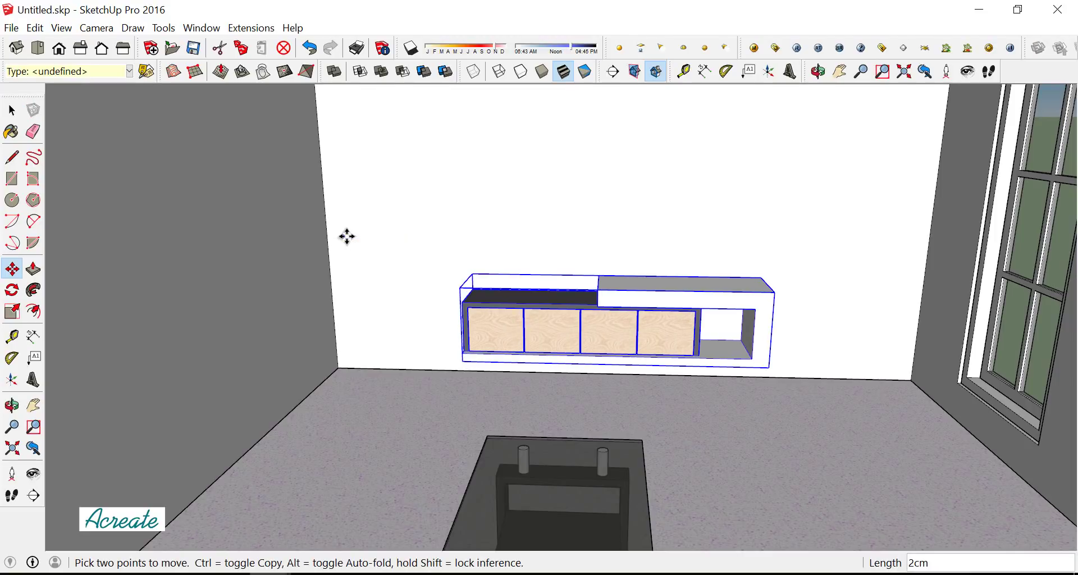
click(12, 110)
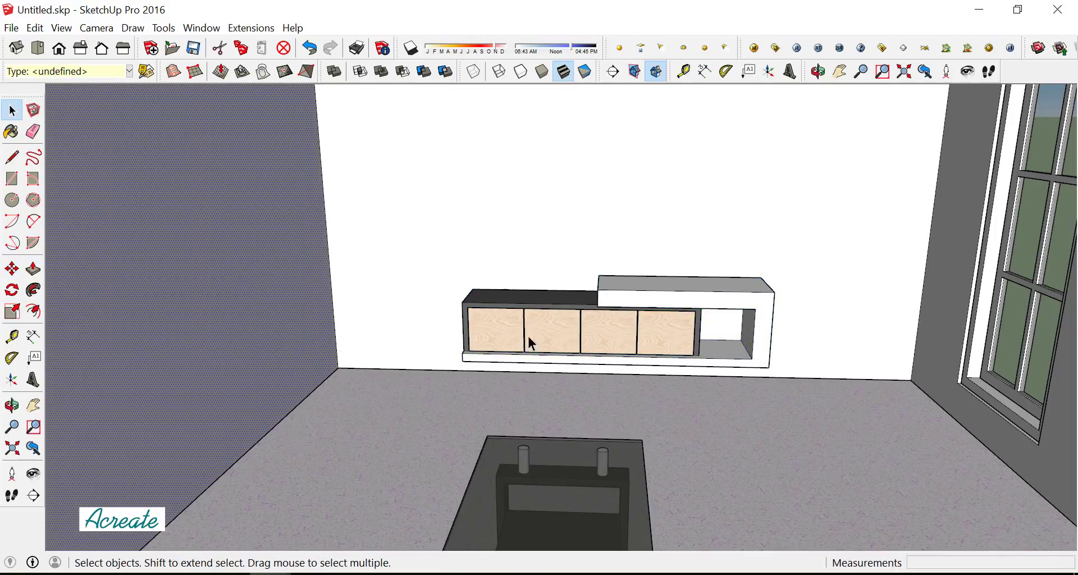
scroll(528, 336, down, 3)
middle_drag(528, 336, 679, 363)
Paint the back wall behind the TV cabinet with Wallpaper Thin Brown Stripes from the carpet and fabrics library
scroll(679, 364, down, 2)
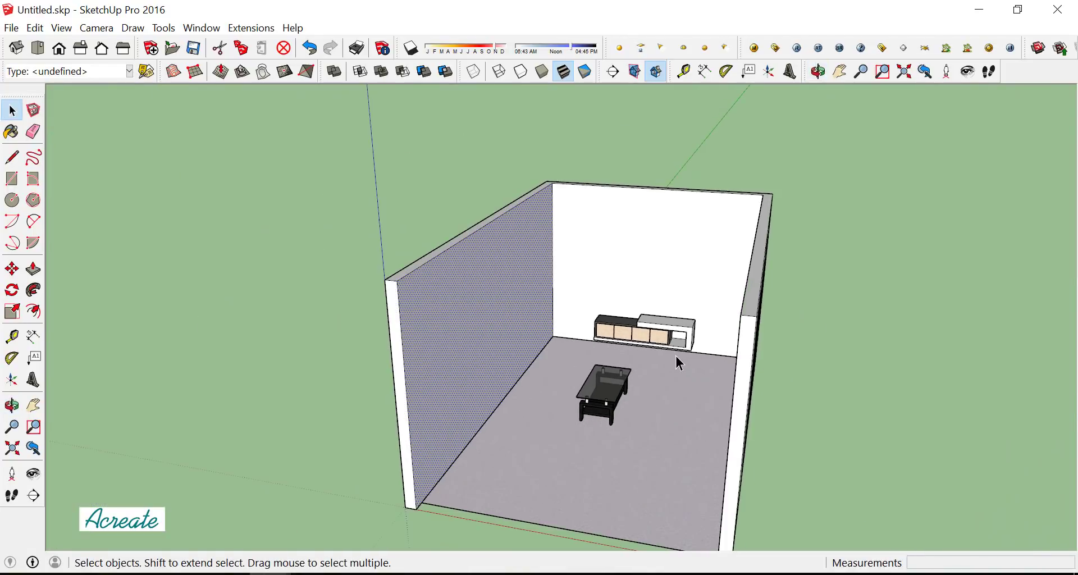
scroll(610, 319, up, 2)
scroll(637, 248, up, 3)
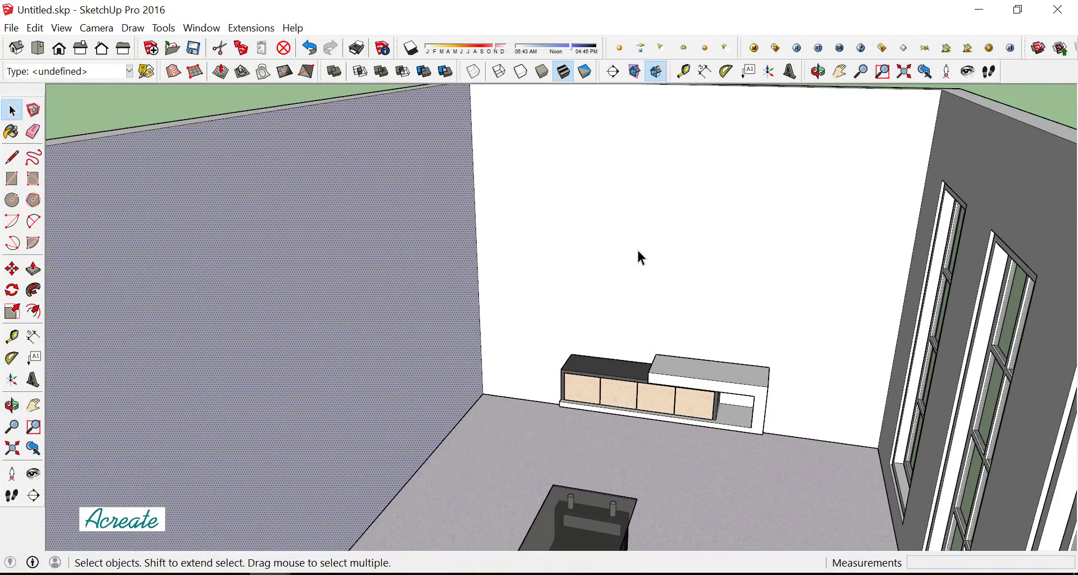
click(12, 131)
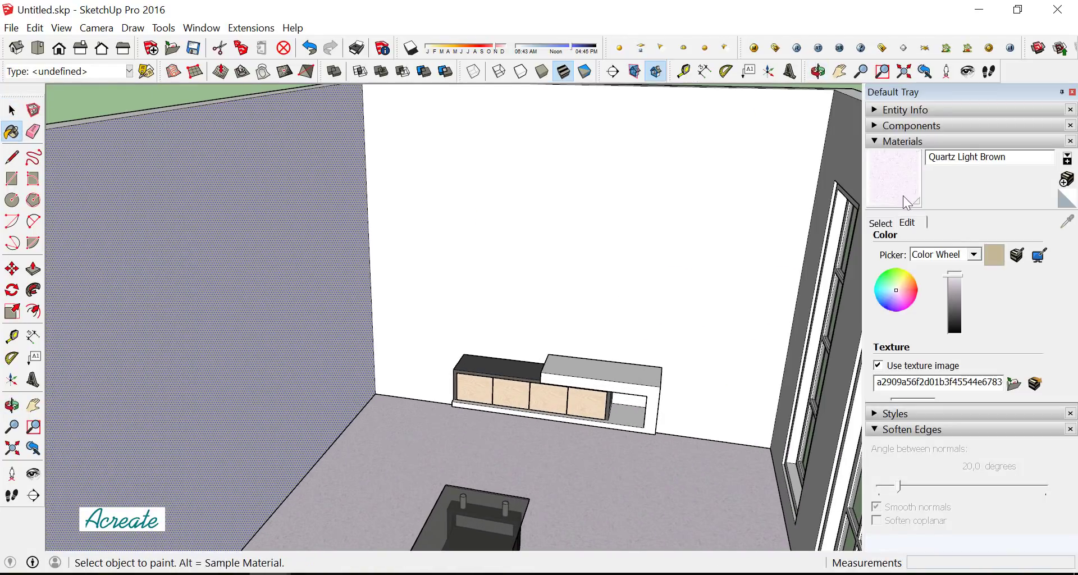
click(892, 224)
click(1032, 240)
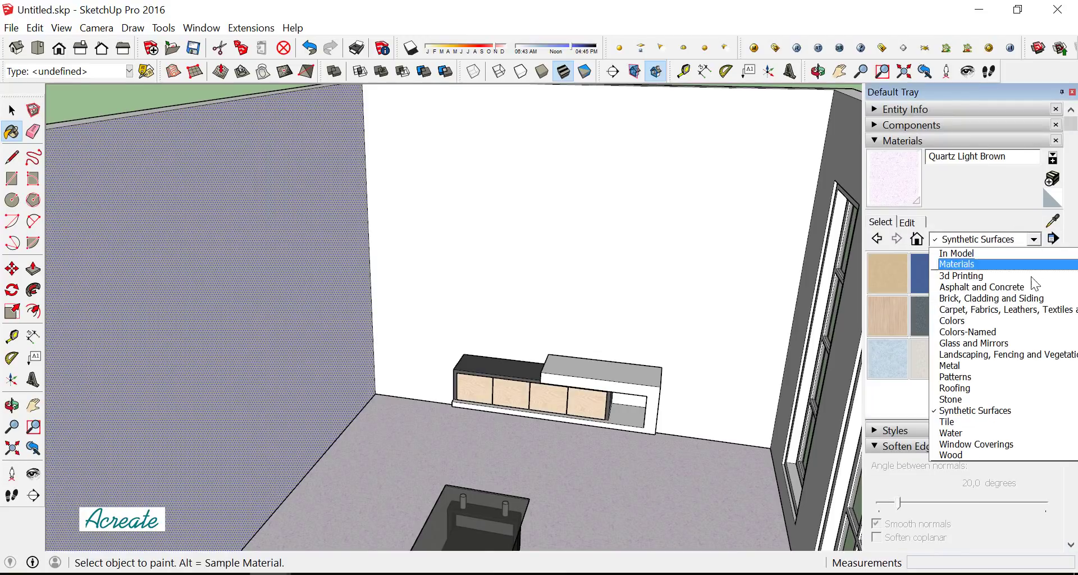
click(1030, 309)
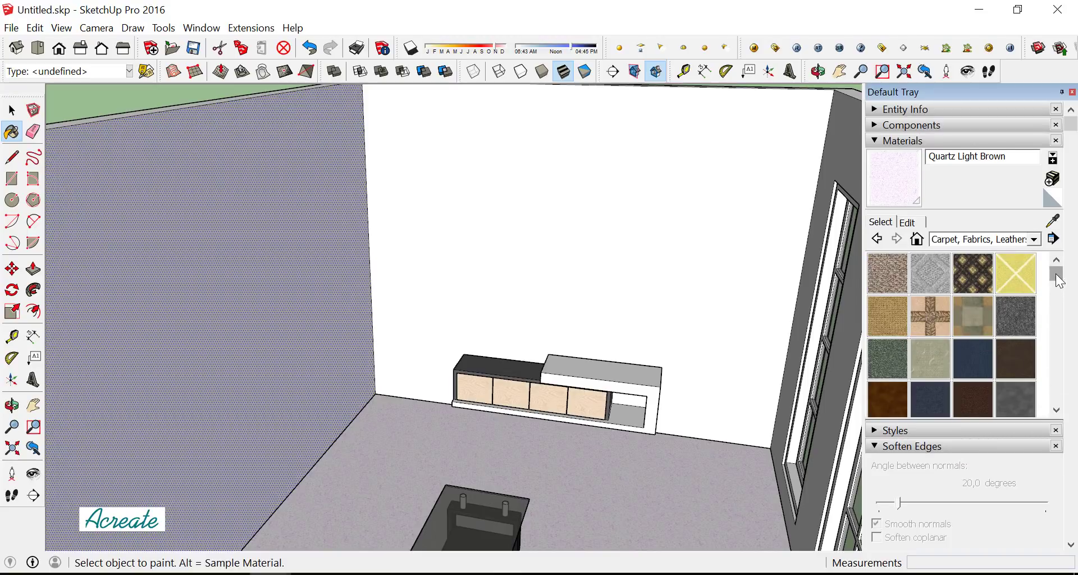
drag(1059, 280, 1056, 345)
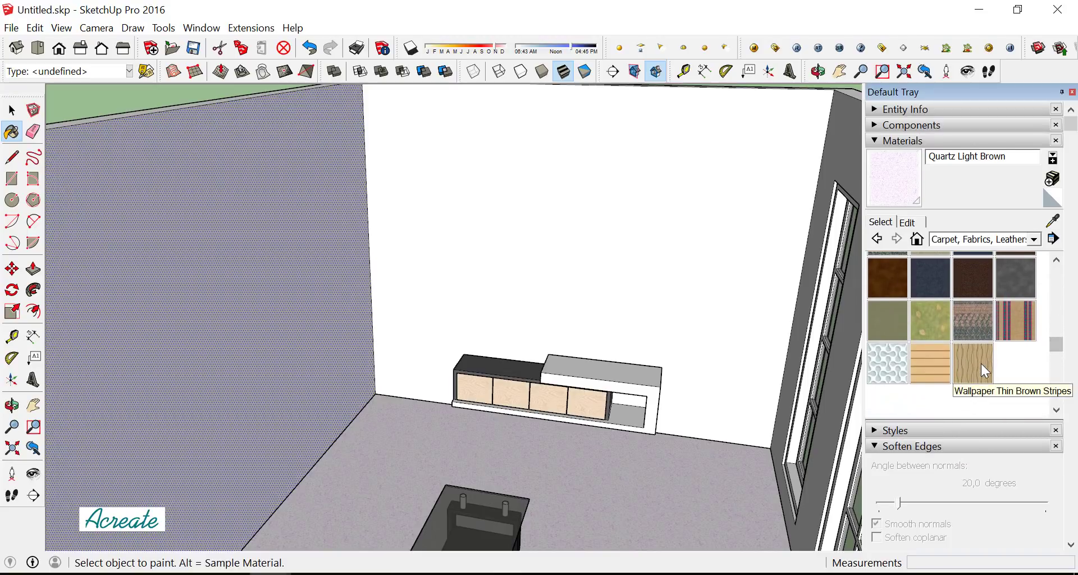
click(981, 363)
click(652, 280)
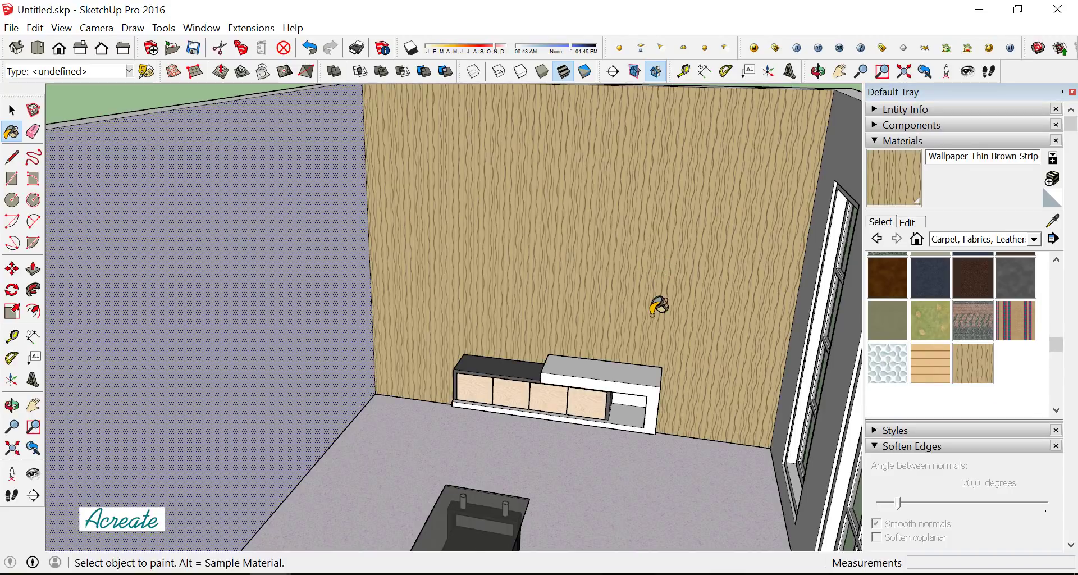
scroll(658, 306, down, 5)
mouse_move(661, 313)
middle_down()
mouse_move(654, 300)
mouse_move(645, 315)
mouse_move(692, 317)
middle_up()
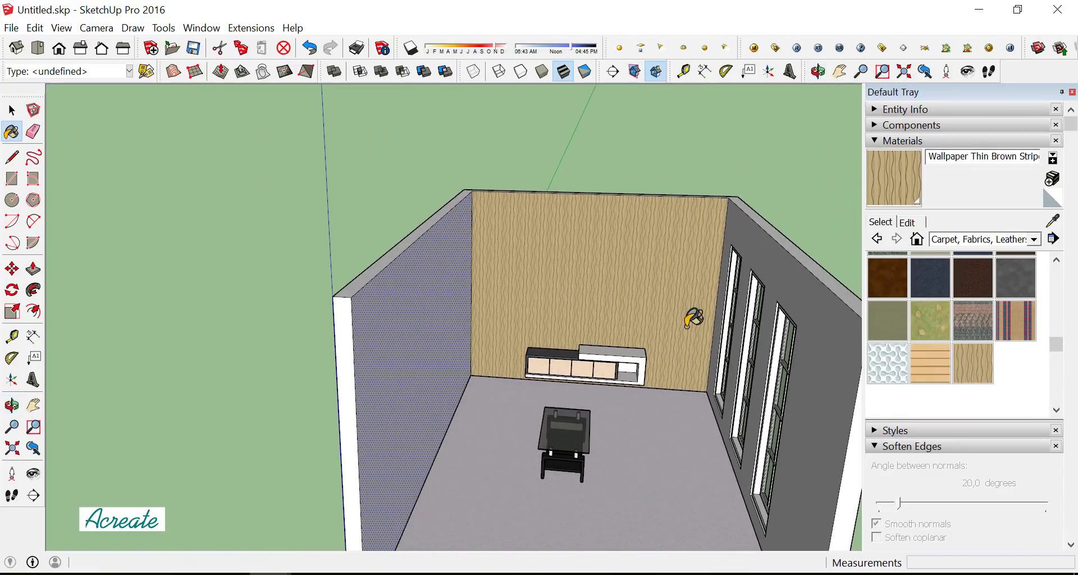
Pick grey Color M01 from the Colors collection and raise it to full brightness
click(1033, 239)
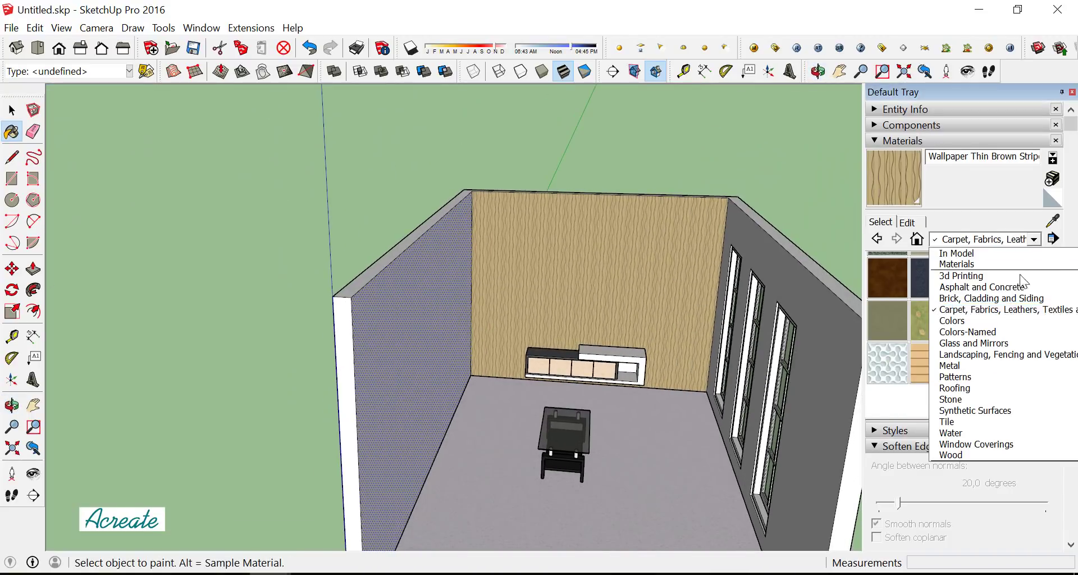
click(1002, 322)
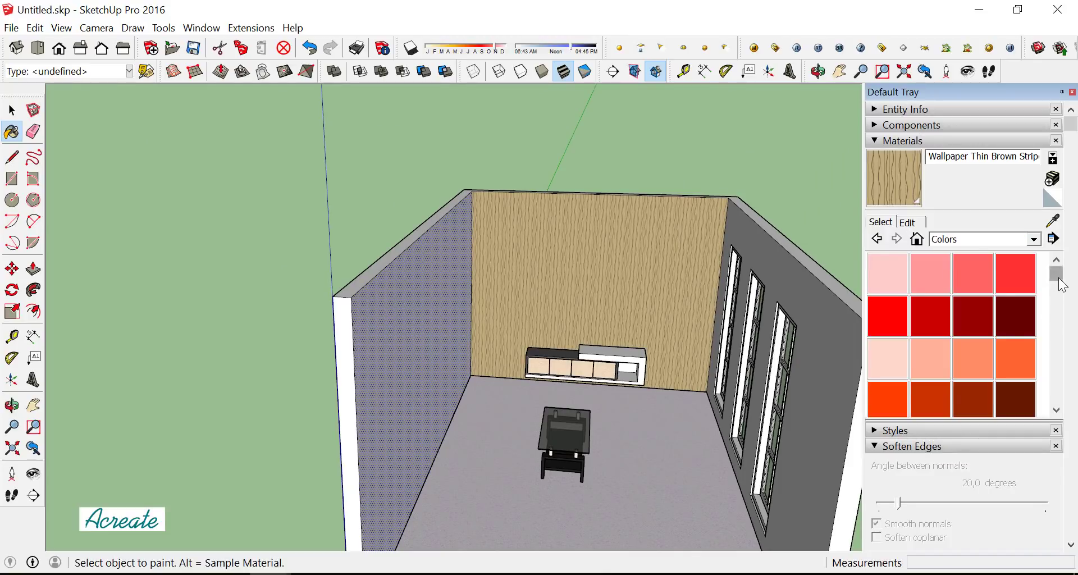
drag(1058, 277, 1043, 382)
click(931, 340)
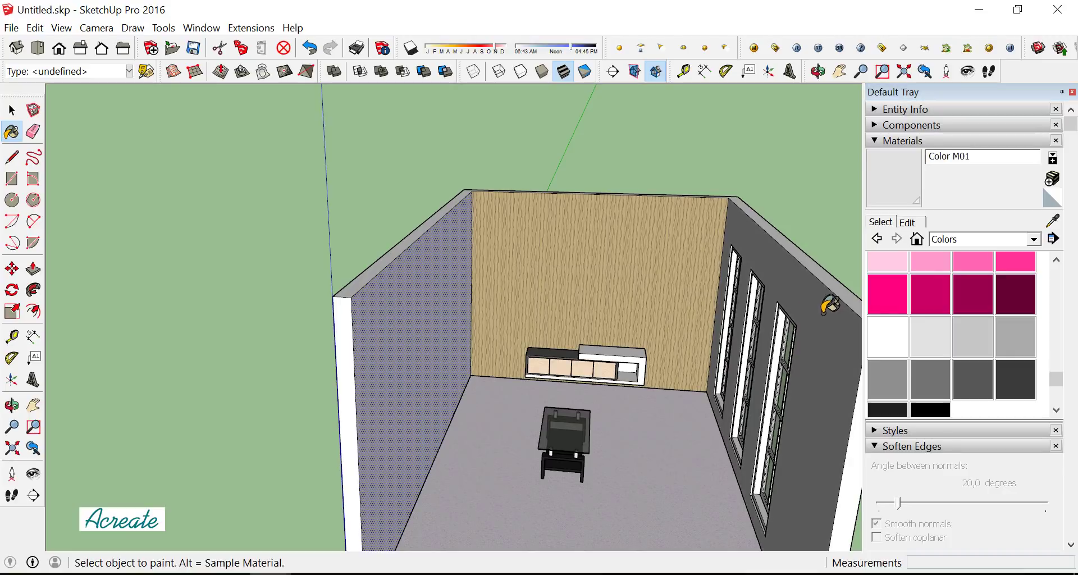
mouse_move(559, 318)
middle_down()
mouse_move(636, 335)
mouse_move(796, 303)
middle_up()
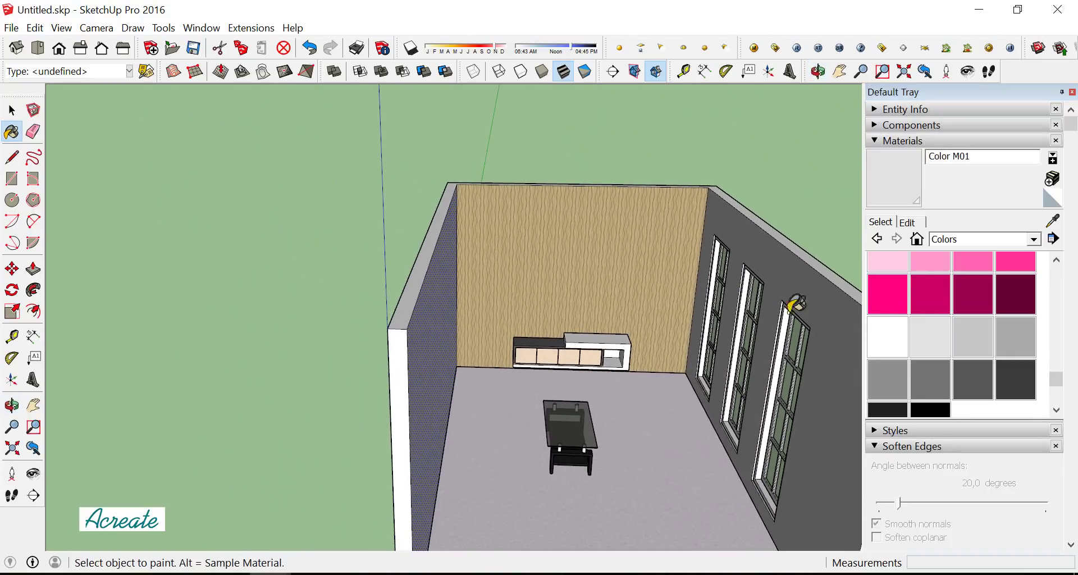
click(908, 223)
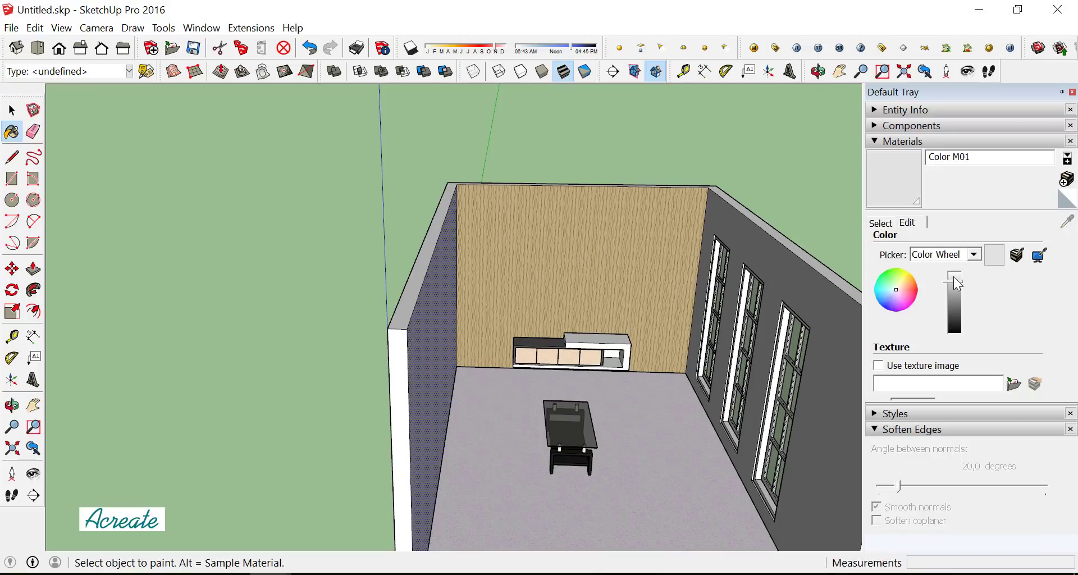
click(954, 277)
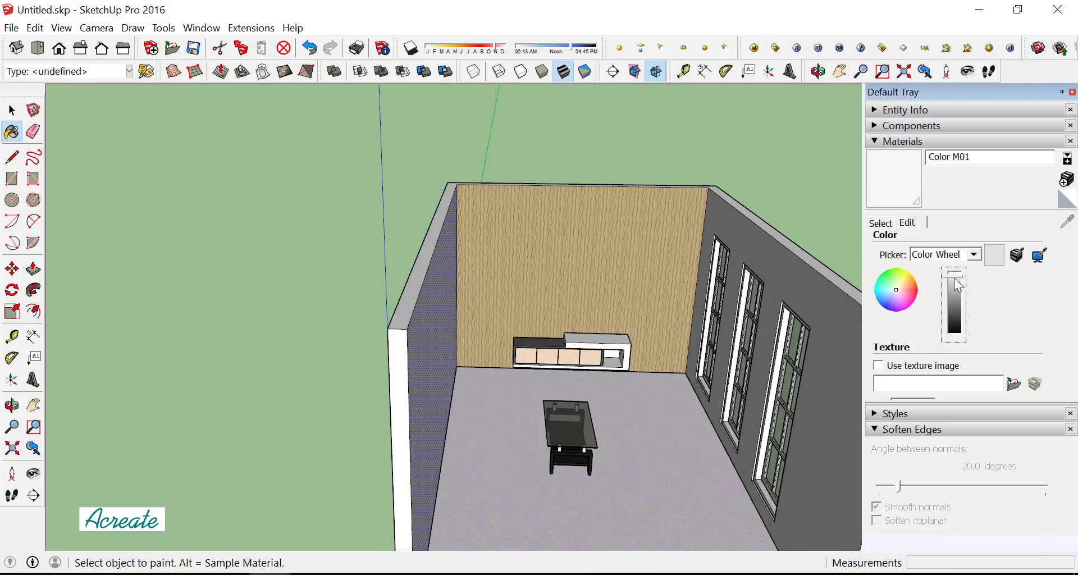
Close the Default Tray and switch the model to the standard Front view
click(12, 110)
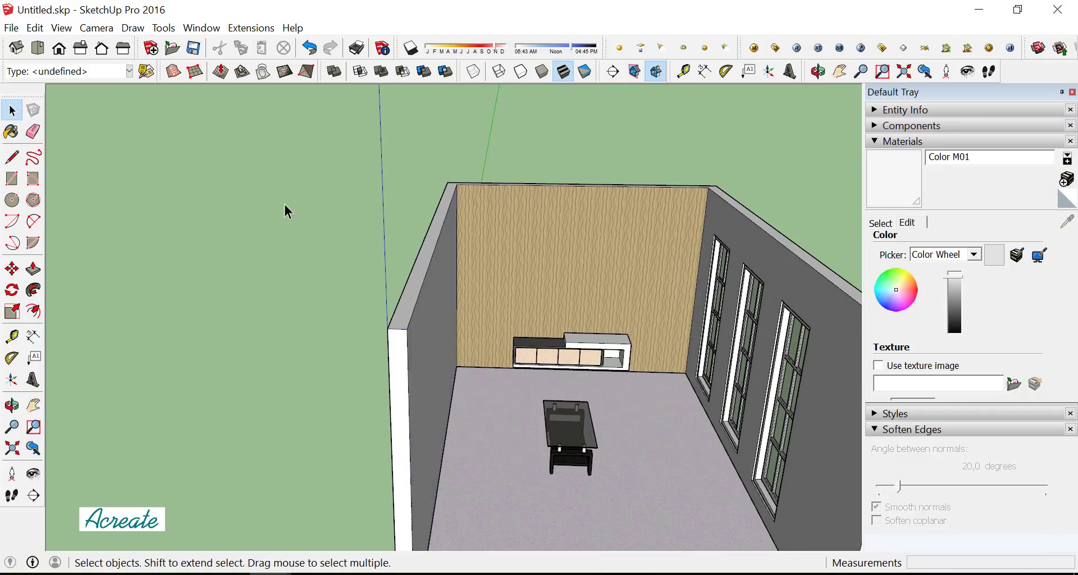
scroll(387, 230, down, 3)
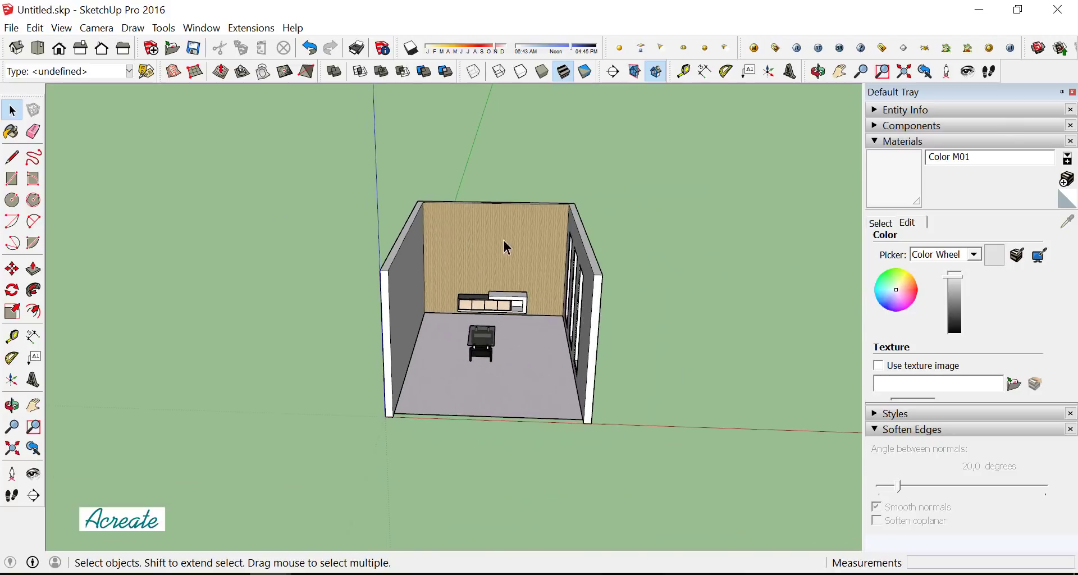
click(1072, 93)
mouse_move(490, 257)
middle_down()
mouse_move(549, 311)
mouse_move(629, 222)
mouse_move(672, 260)
mouse_move(654, 264)
middle_up()
scroll(548, 310, up, 3)
scroll(549, 310, down, 3)
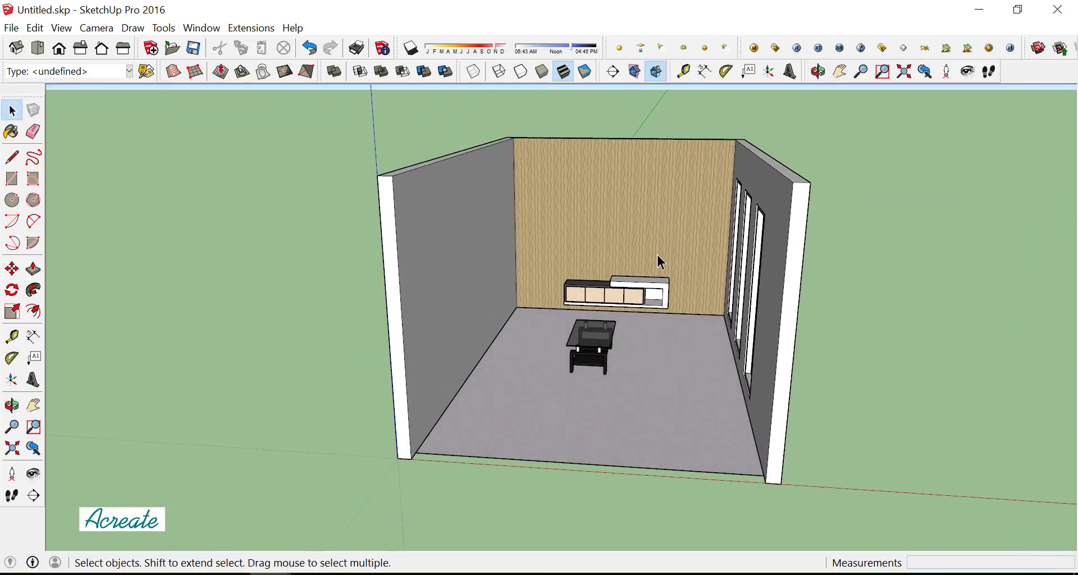
scroll(654, 265, up, 3)
scroll(611, 303, up, 2)
scroll(615, 311, down, 3)
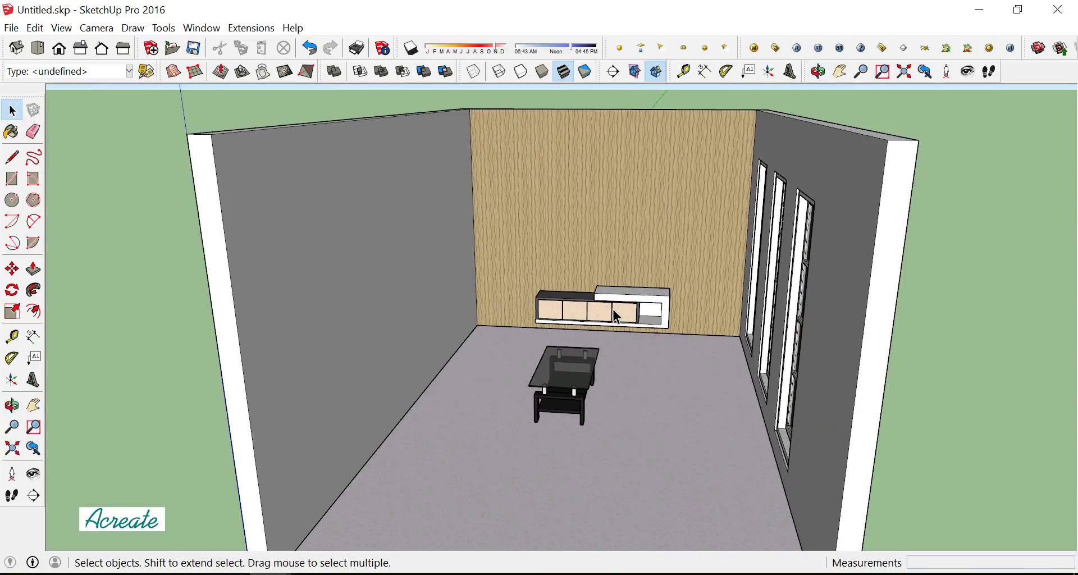
mouse_move(613, 308)
middle_down()
mouse_move(630, 267)
mouse_move(638, 281)
middle_up()
scroll(637, 327, down, 2)
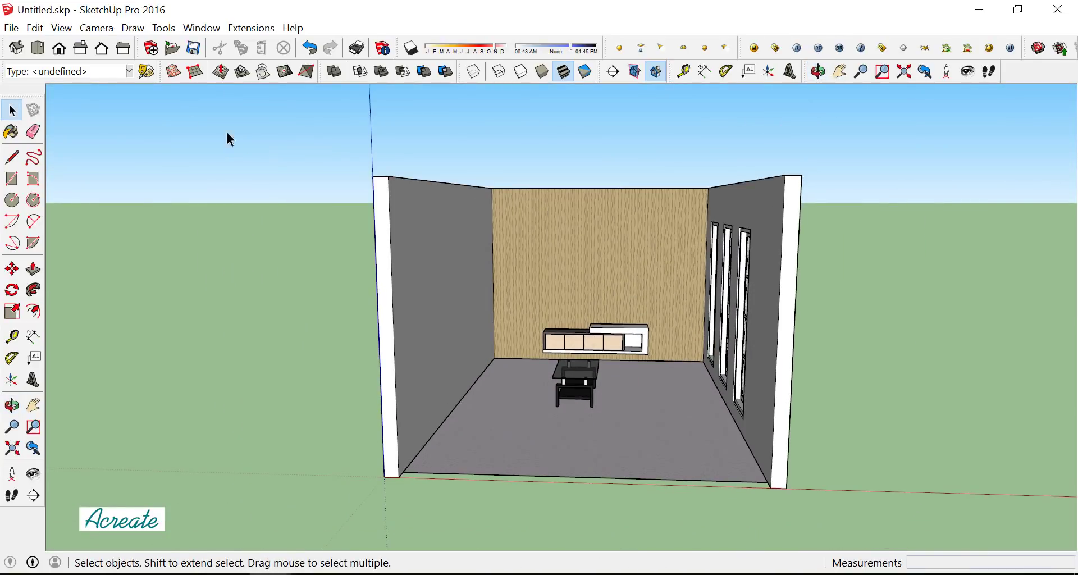
click(58, 48)
Orbit to a high perspective view and window-select the whole room
scroll(600, 345, up, 3)
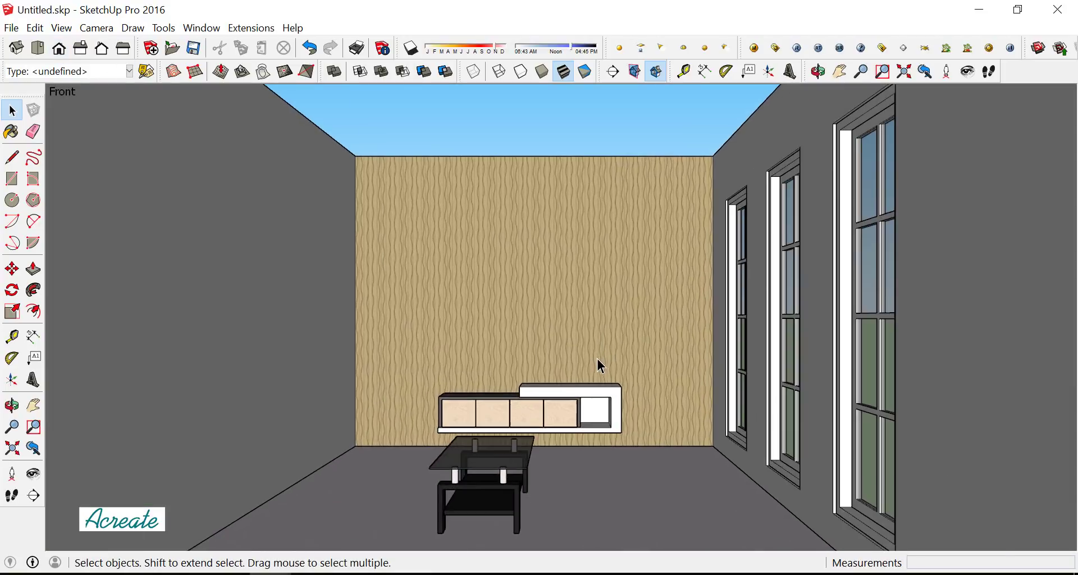
scroll(600, 381, down, 2)
scroll(601, 398, up, 1)
scroll(601, 397, down, 2)
mouse_move(601, 396)
middle_down()
mouse_move(596, 438)
mouse_move(549, 357)
mouse_move(579, 385)
middle_up()
scroll(549, 357, down, 2)
drag(433, 232, 717, 494)
right_click(579, 357)
mouse_move(622, 261)
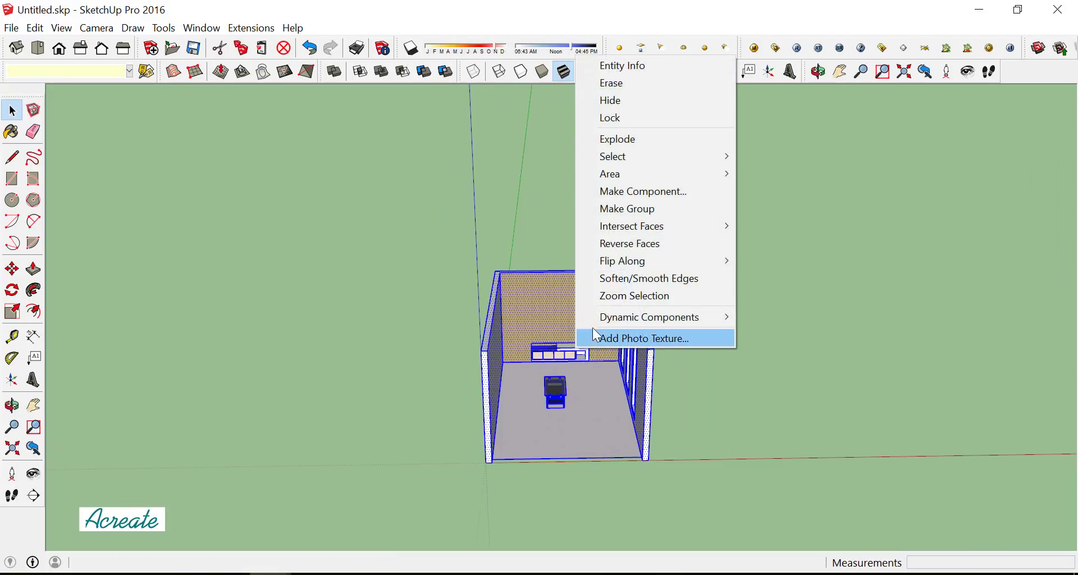
click(780, 279)
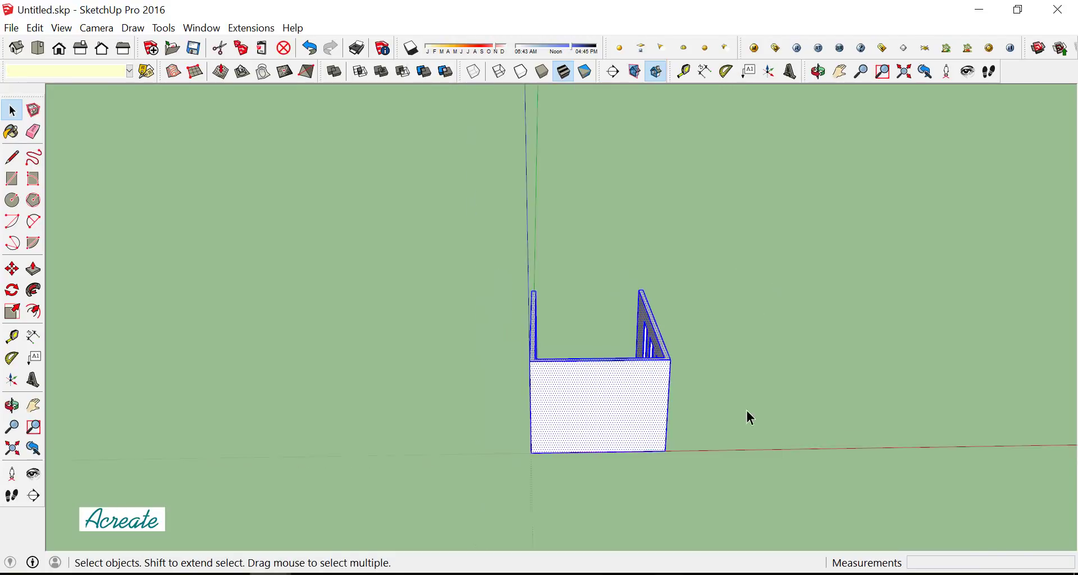
mouse_move(780, 280)
middle_down()
mouse_move(792, 385)
mouse_move(332, 392)
mouse_move(408, 298)
middle_up()
Flip the selected room along the red direction, deselect, and reactivate the Paint Bucket
drag(380, 233, 680, 505)
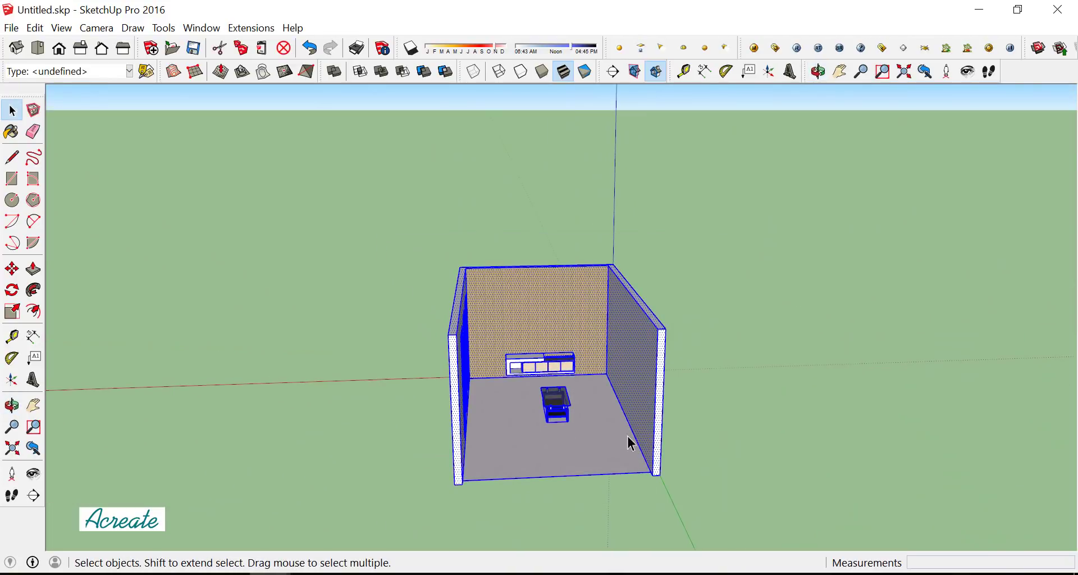
right_click(564, 335)
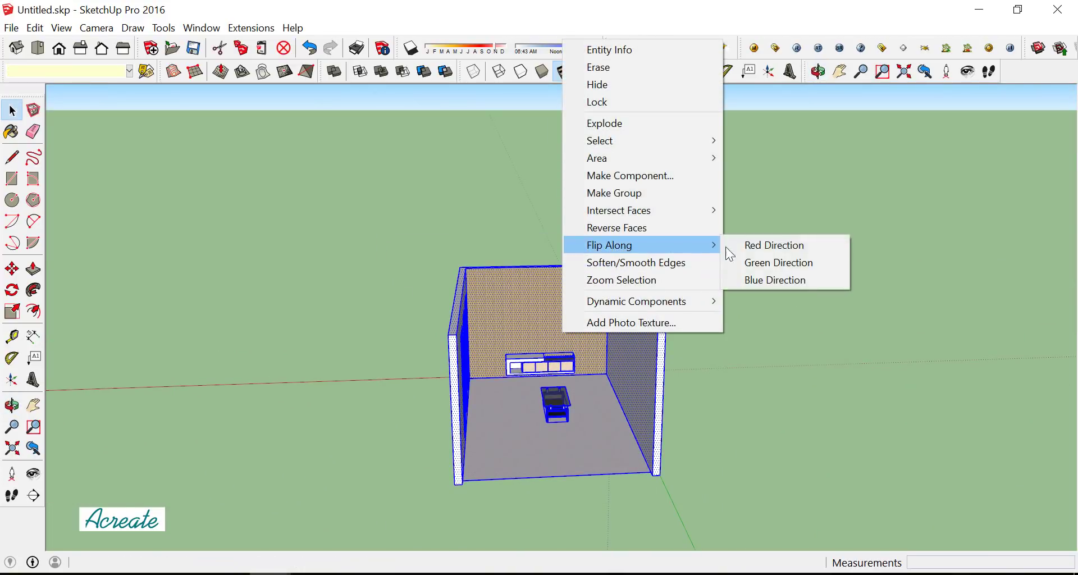
click(765, 245)
click(711, 331)
mouse_move(601, 440)
middle_down()
mouse_move(535, 398)
mouse_move(487, 407)
mouse_move(595, 408)
mouse_move(585, 400)
middle_up()
scroll(560, 389, up, 3)
scroll(584, 393, up, 2)
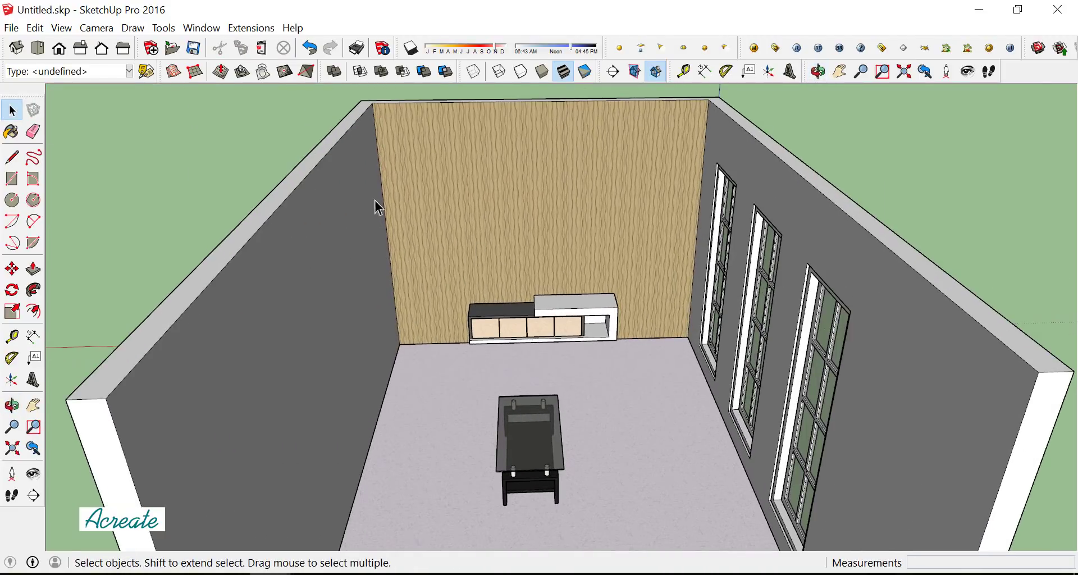
click(11, 132)
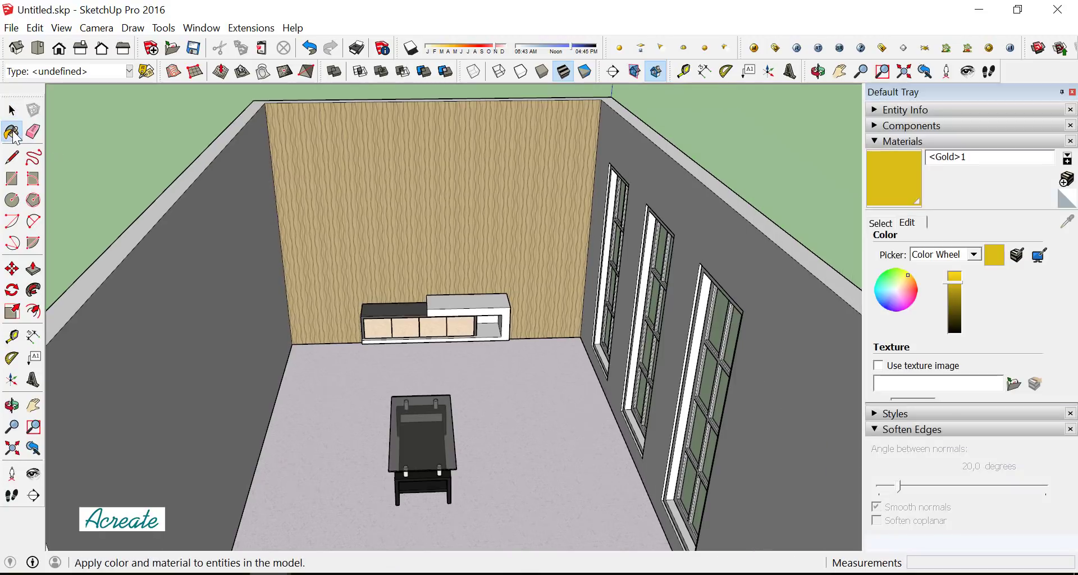
Swap Materials for the Components panel and place the sampler's Couch facing the coffee table
click(880, 223)
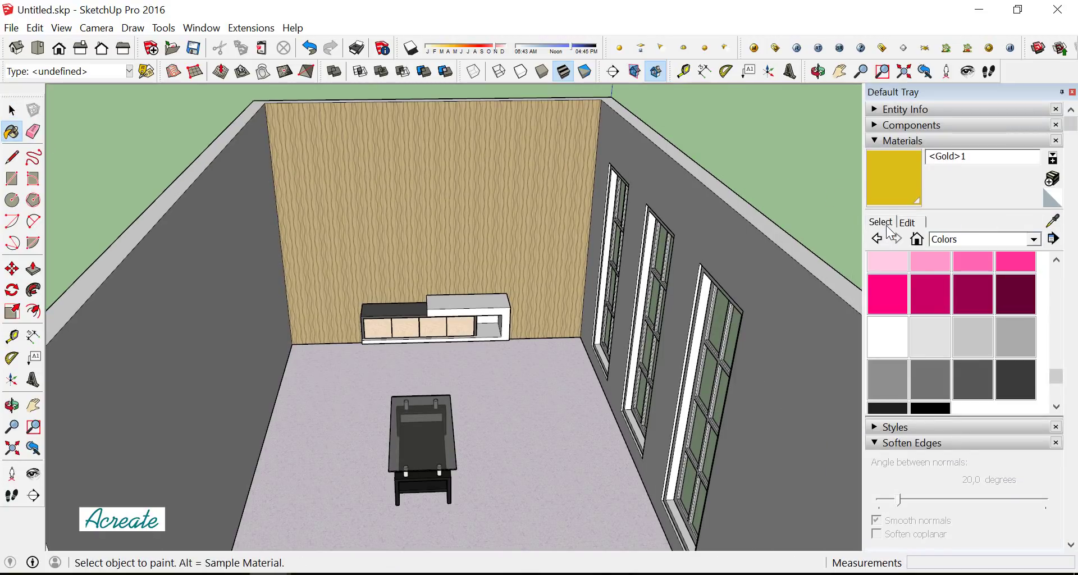
click(938, 139)
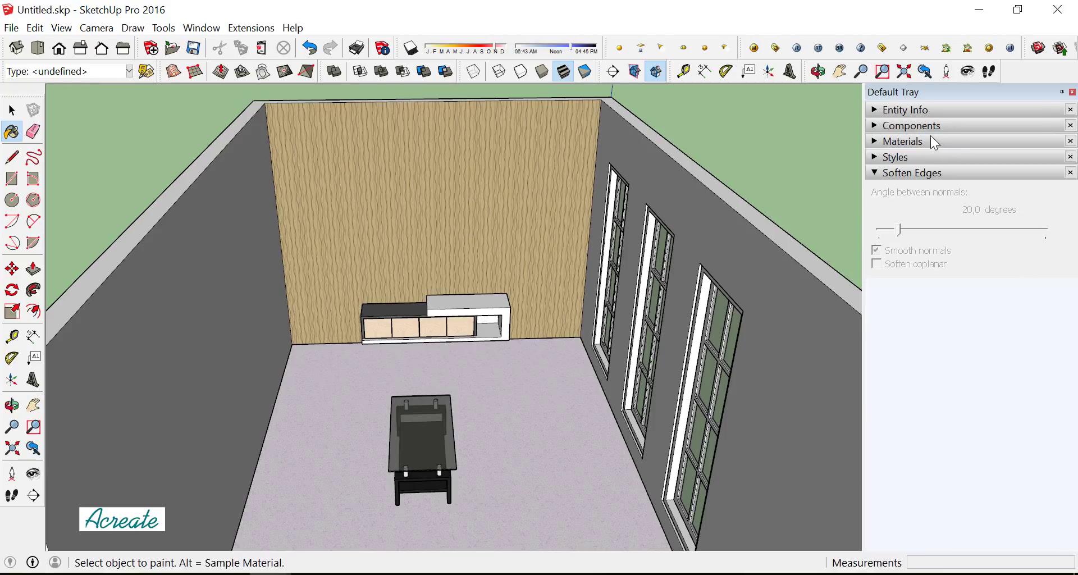
click(924, 124)
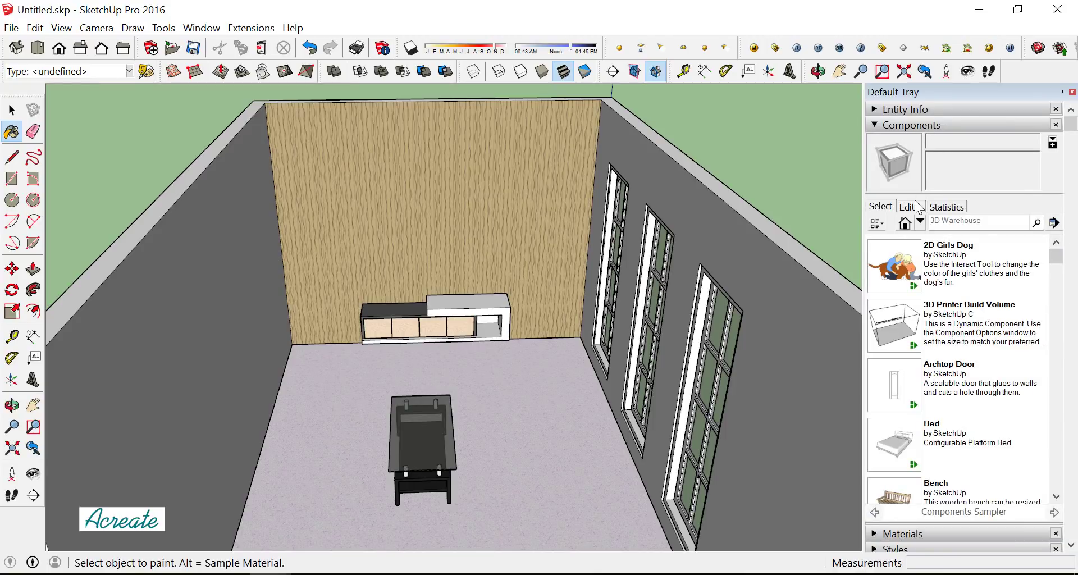
drag(1055, 261, 1055, 308)
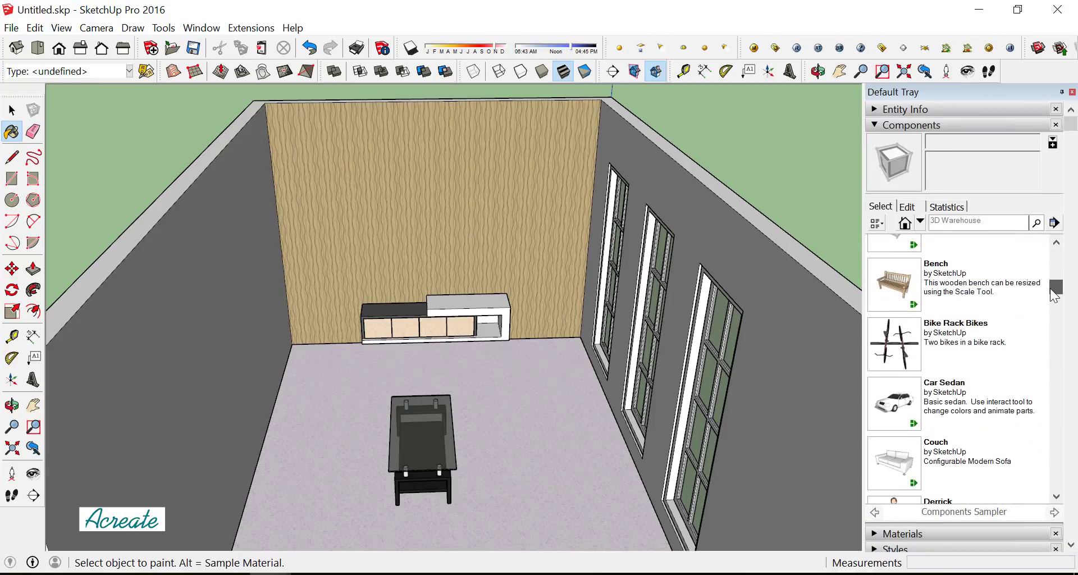
click(902, 360)
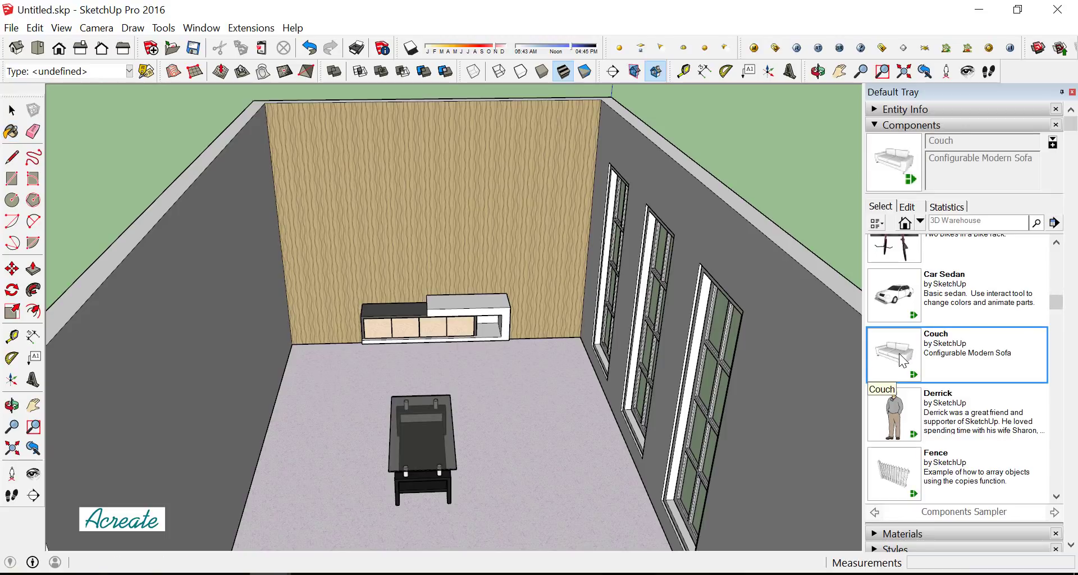
scroll(536, 387, down, 2)
scroll(536, 388, down, 2)
middle_drag(536, 387, 444, 449)
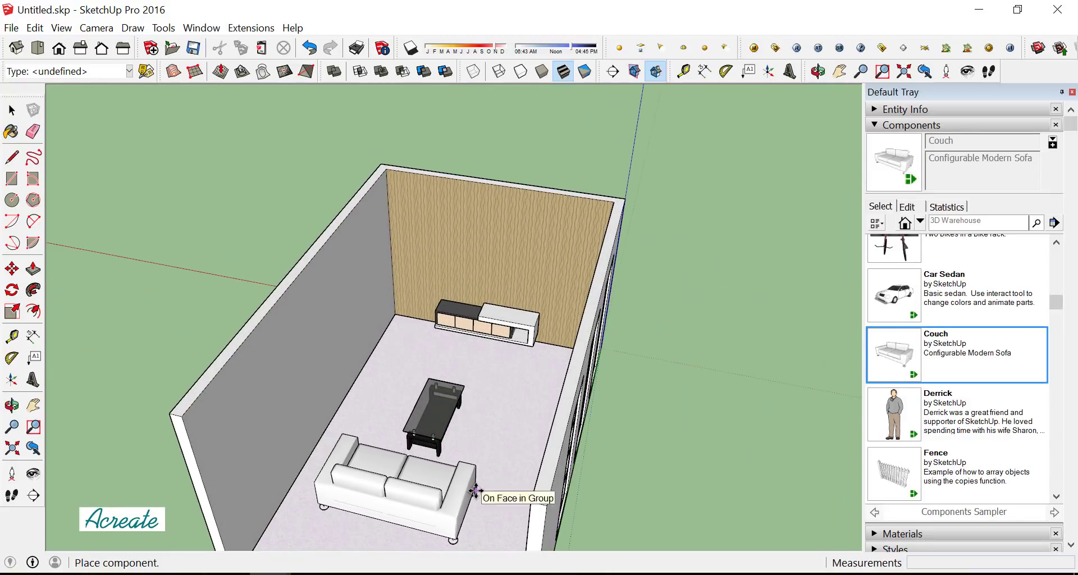
Drop the couch by the coffee table and rotate it 90 degrees
click(474, 487)
click(12, 110)
scroll(486, 320, down, 3)
scroll(486, 320, up, 2)
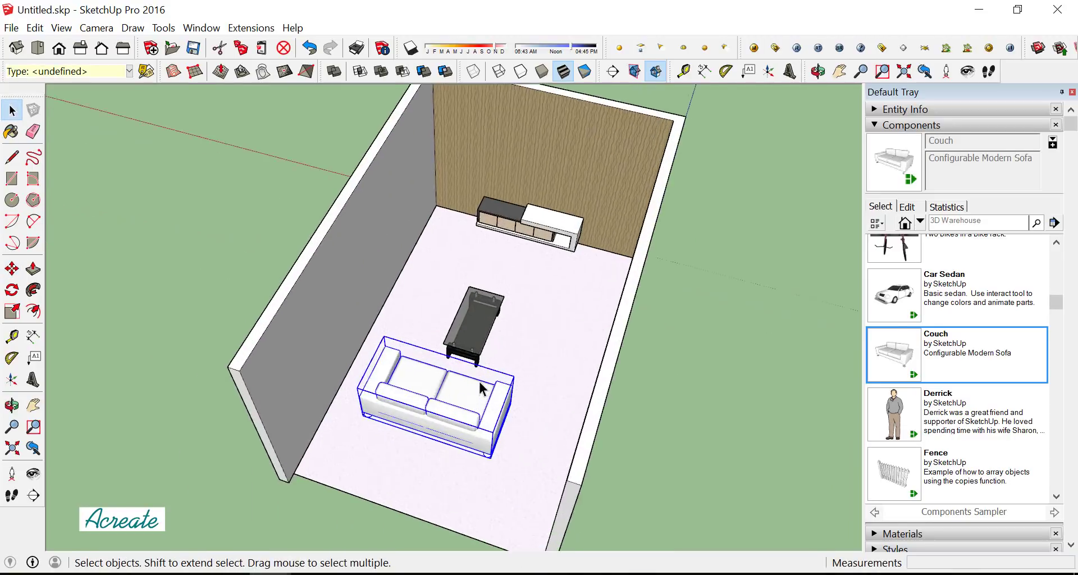
scroll(494, 384, up, 2)
scroll(496, 387, up, 2)
scroll(488, 401, up, 2)
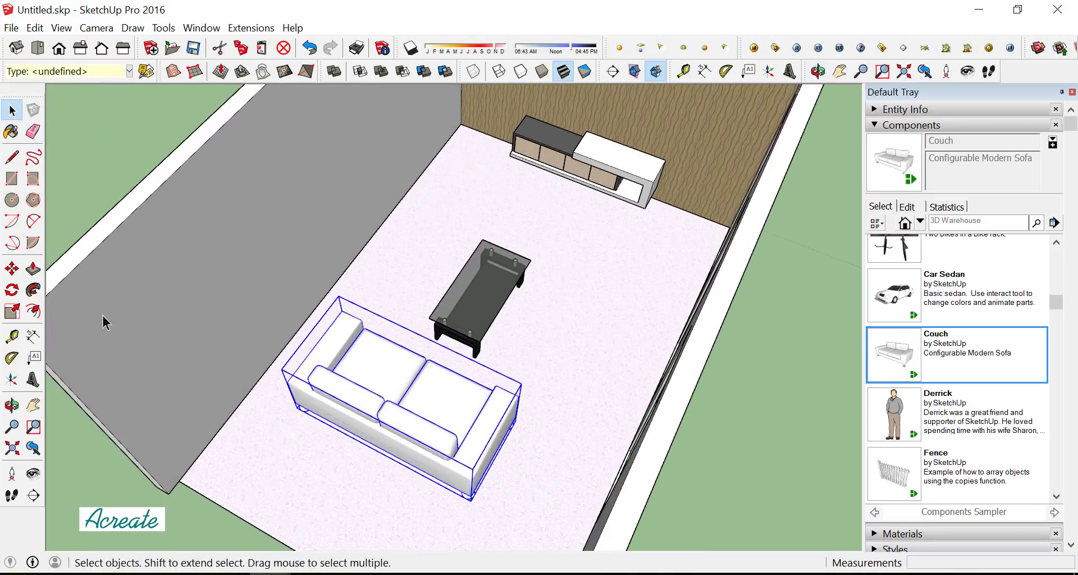
click(13, 289)
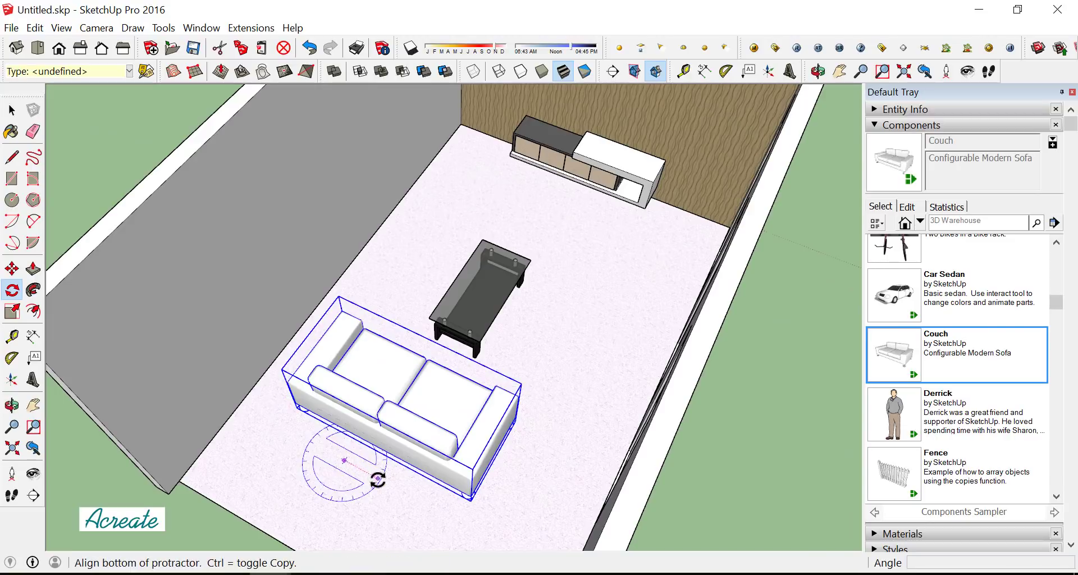
click(379, 479)
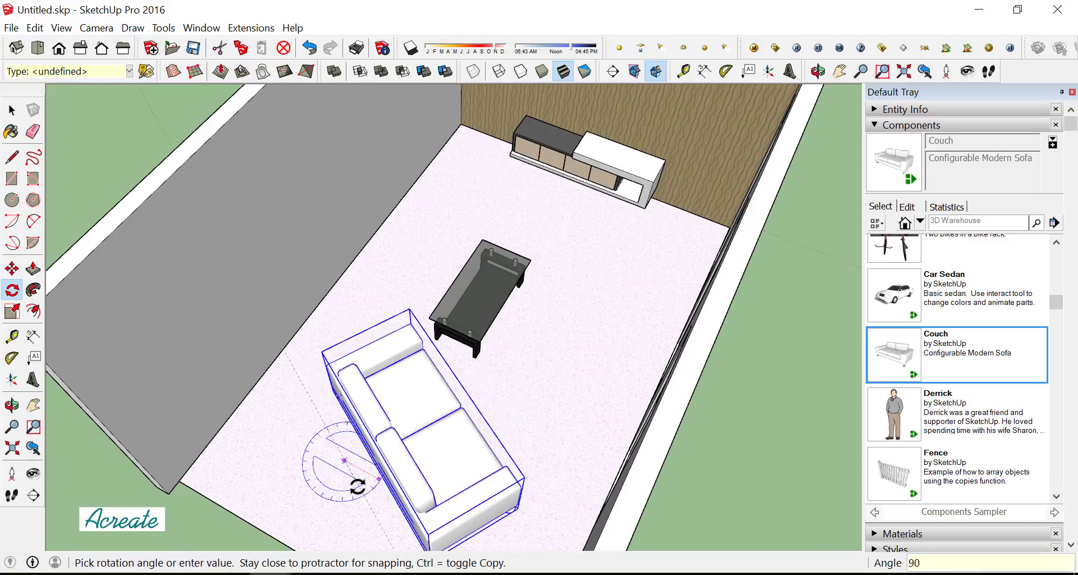
click(357, 486)
Move the couch against the left wall, 135 cm over, parallel to the table
scroll(507, 312, down, 3)
mouse_move(508, 311)
middle_down()
mouse_move(560, 372)
mouse_move(550, 405)
middle_up()
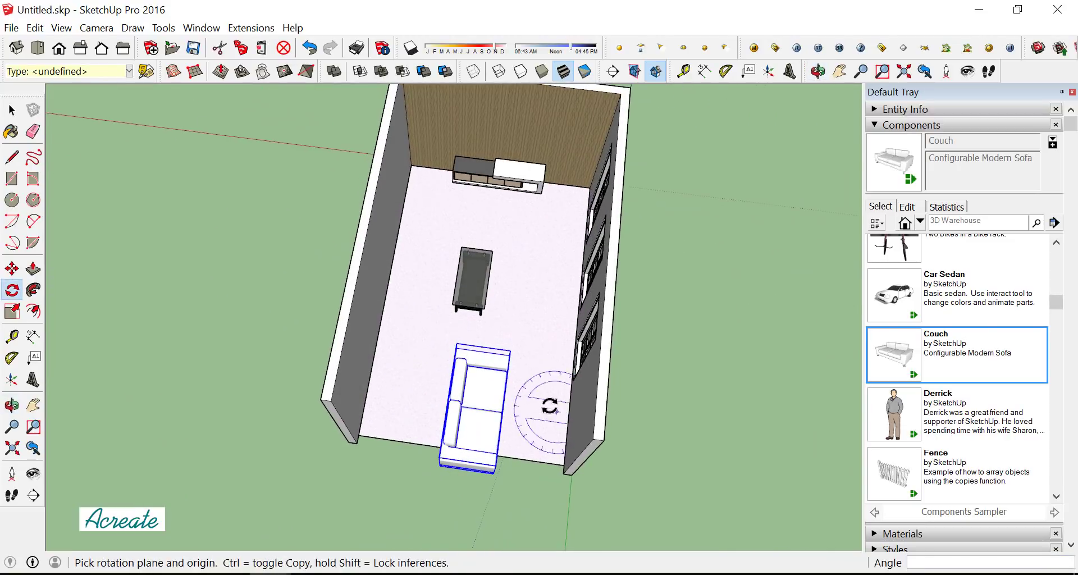
click(12, 269)
scroll(494, 301, up, 2)
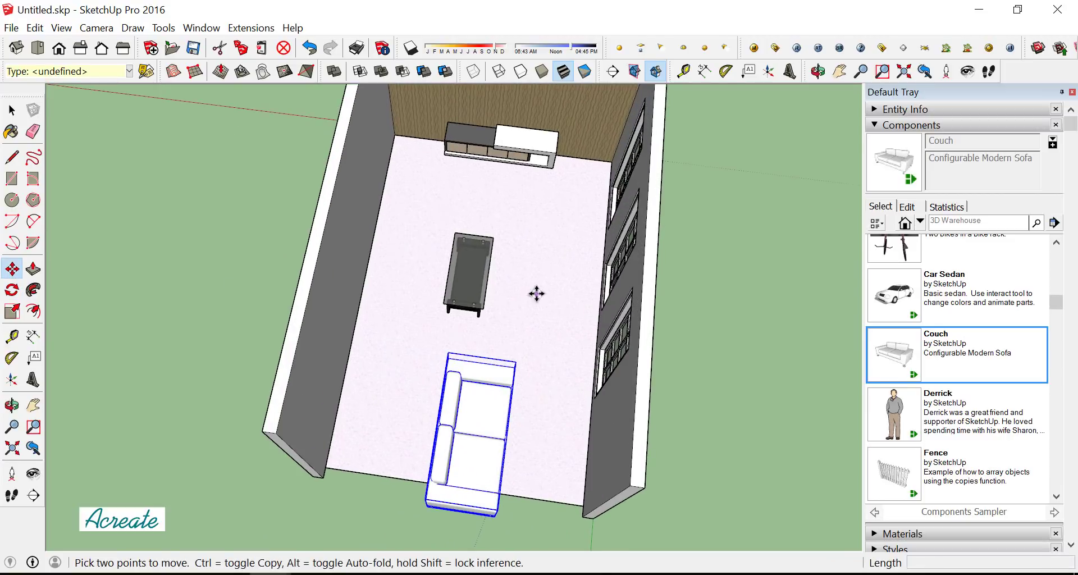
click(556, 219)
click(473, 205)
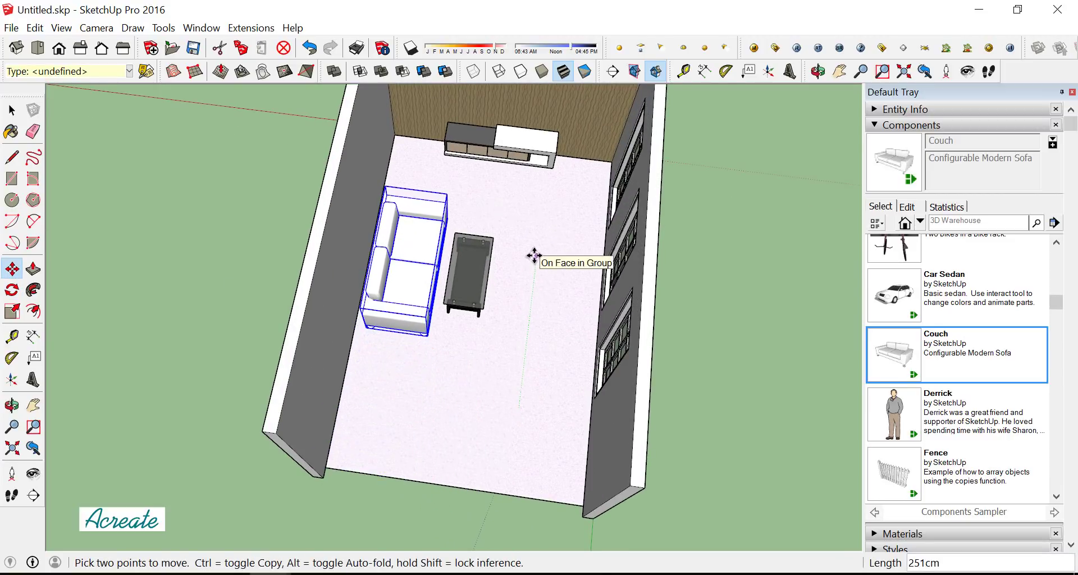
Orbit close to the couch and select the glass coffee table
middle_drag(534, 256, 305, 329)
scroll(456, 257, up, 3)
mouse_move(456, 257)
middle_down()
mouse_move(709, 185)
mouse_move(700, 224)
middle_up()
click(12, 110)
click(565, 276)
middle_drag(169, 197, 556, 272)
scroll(550, 274, up, 2)
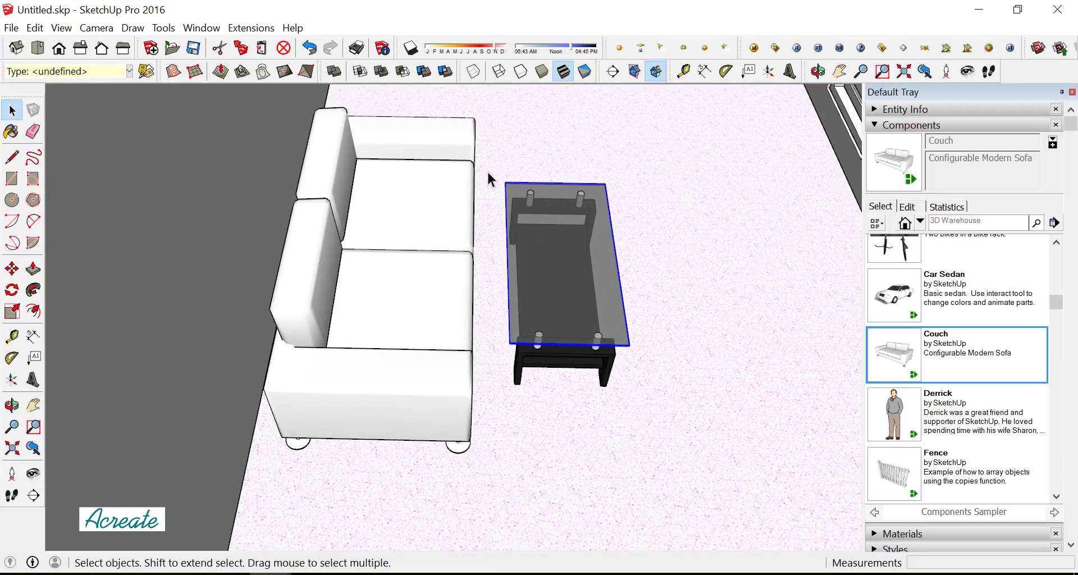
Window-select every coffee table part and make them one group
drag(571, 290, 651, 403)
right_click(559, 269)
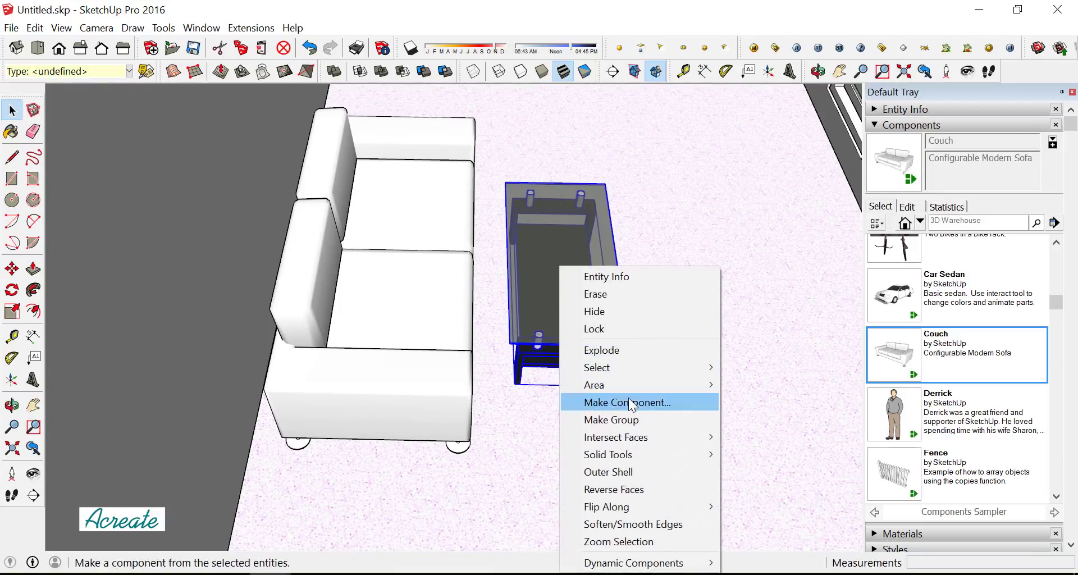
click(638, 416)
Move the grouped coffee table about 14 cm farther from the couch
click(12, 269)
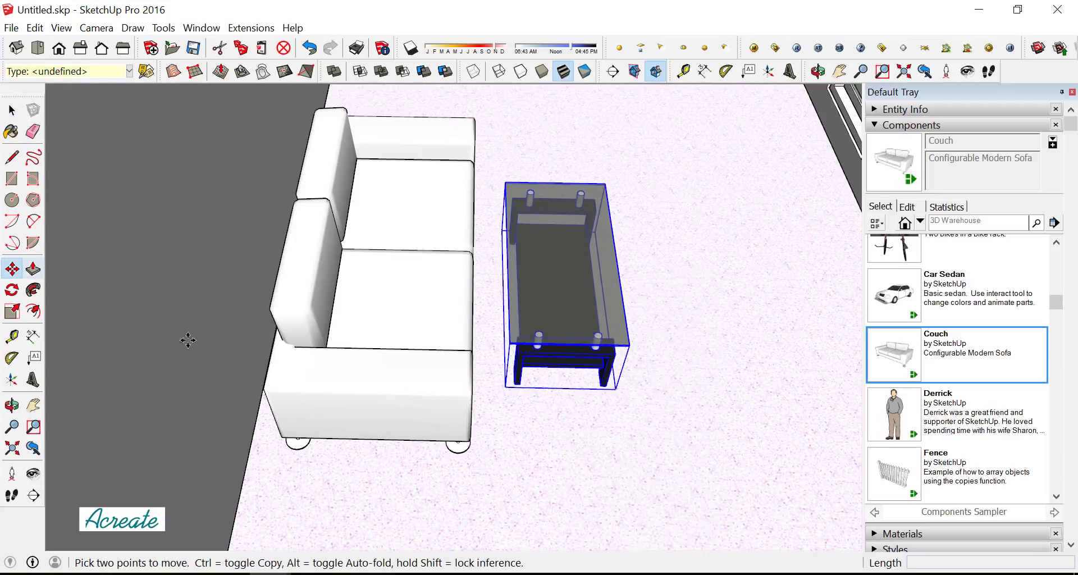
click(519, 436)
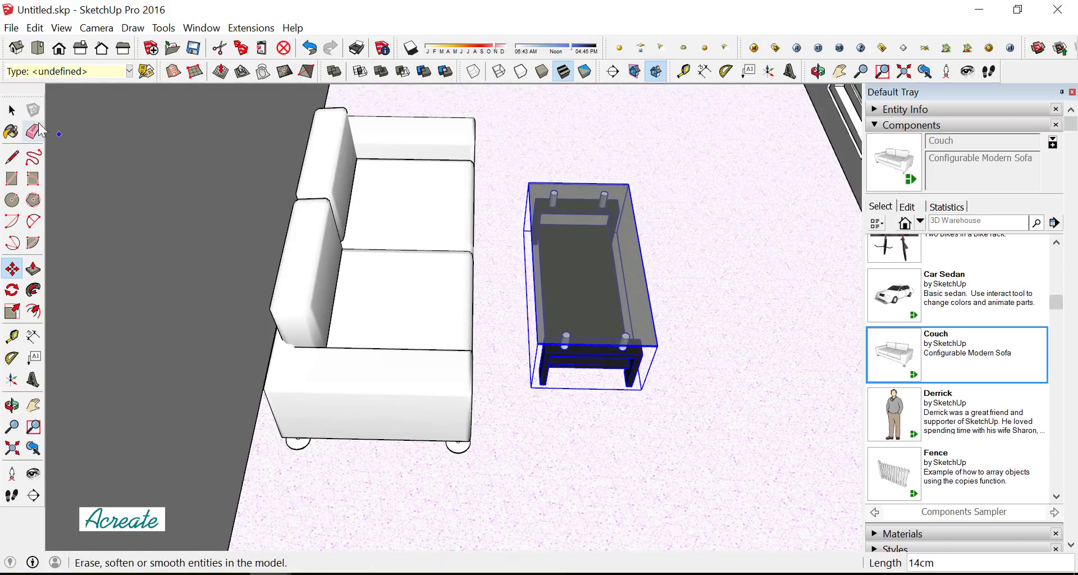
click(12, 110)
scroll(622, 292, down, 2)
Close the side panel and orbit to a higher angled view of sofa and table
click(1072, 93)
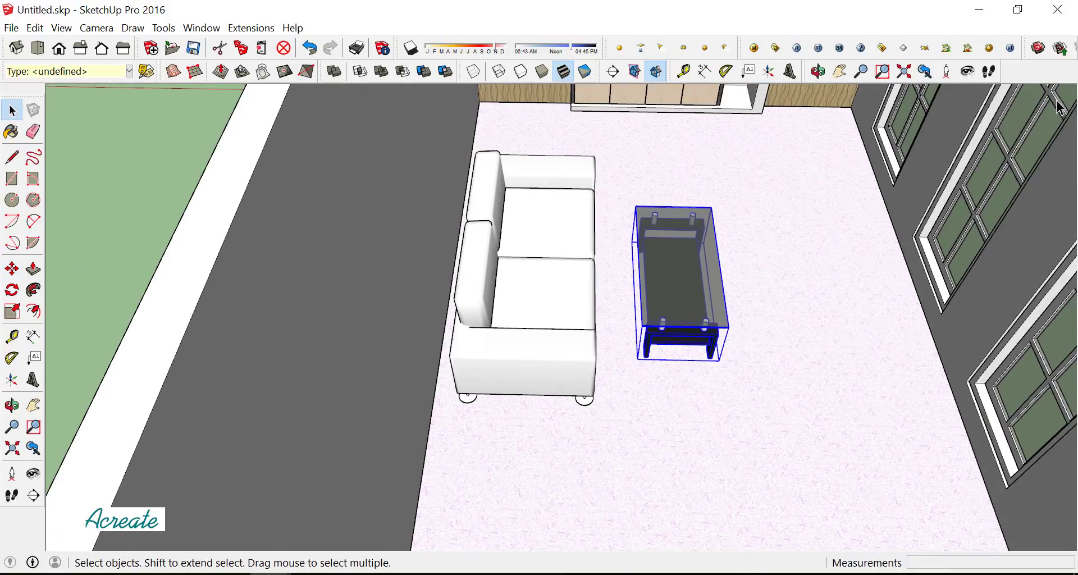
scroll(751, 262, down, 2)
middle_drag(751, 262, 523, 243)
mouse_move(529, 205)
middle_down()
mouse_move(600, 281)
mouse_move(555, 255)
mouse_move(516, 260)
middle_up()
scroll(601, 281, up, 2)
scroll(600, 281, up, 2)
scroll(602, 288, up, 1)
scroll(557, 270, up, 3)
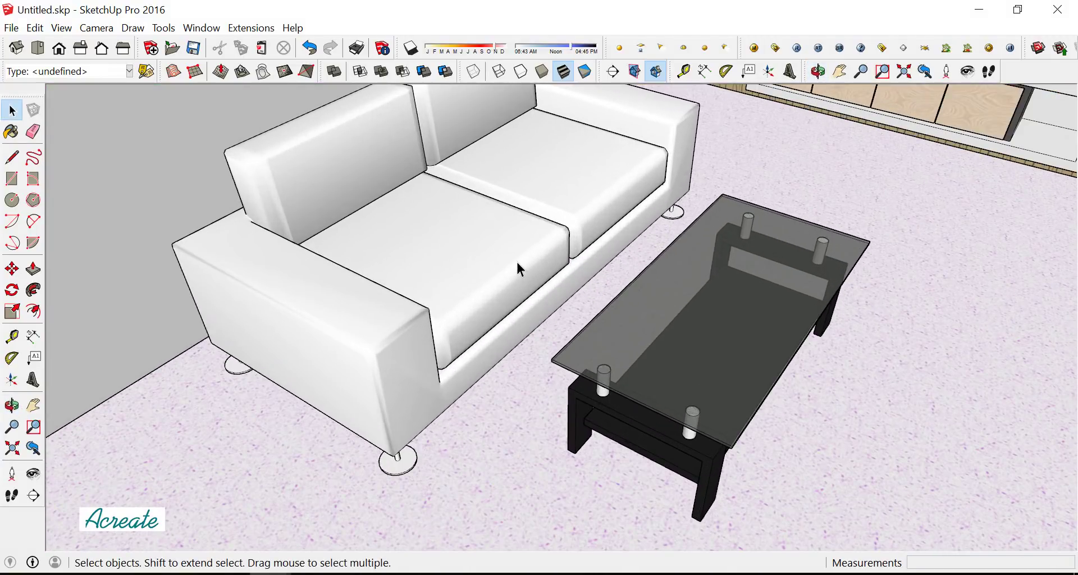
scroll(511, 261, up, 2)
Edit the sofa component and pick Fabric Linen from the Carpet, Fabrics, Leathers library
click(401, 363)
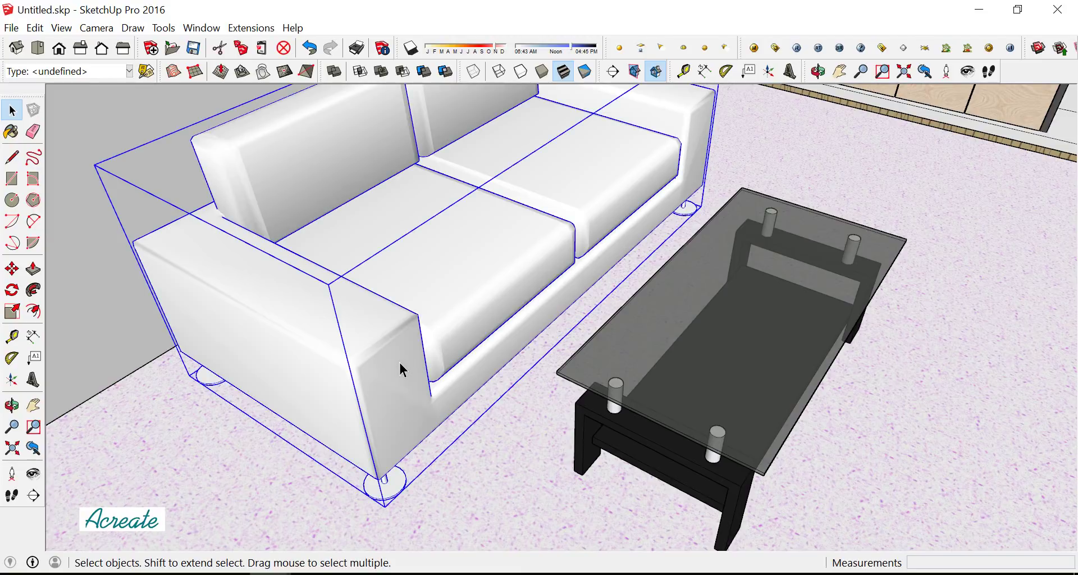
right_click(399, 361)
click(469, 88)
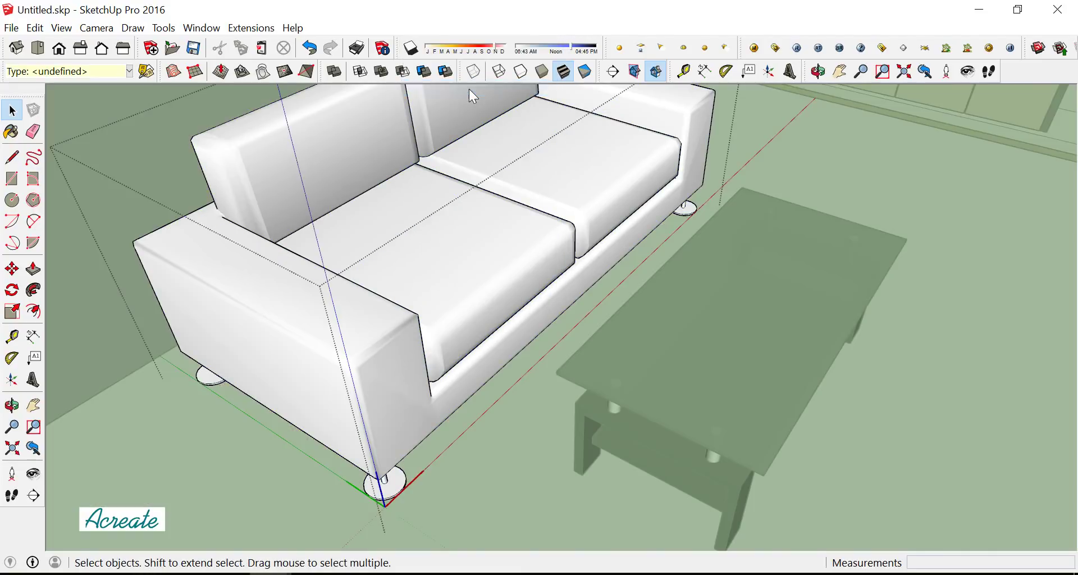
click(13, 134)
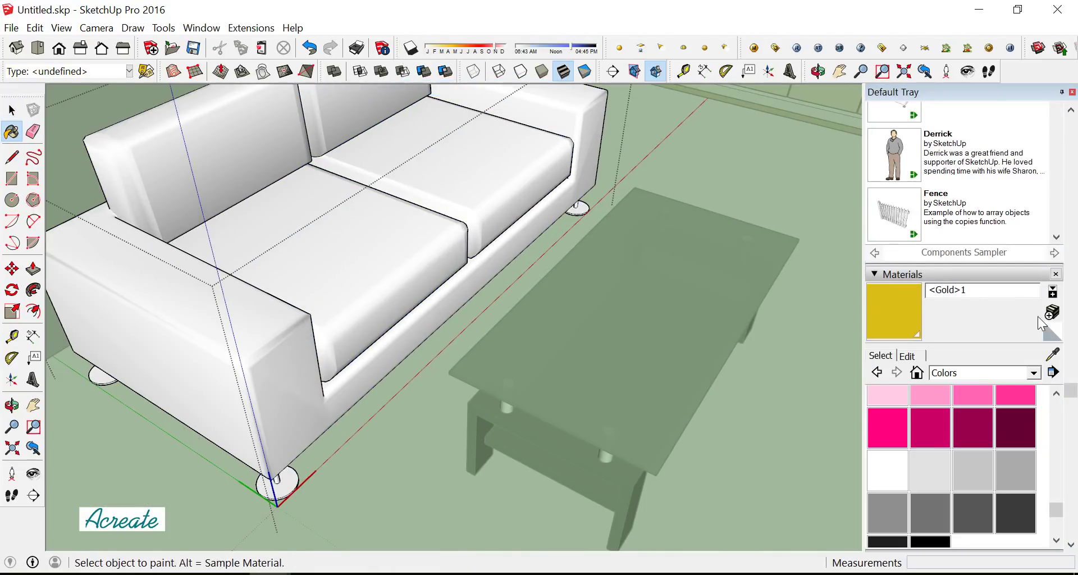
click(1032, 373)
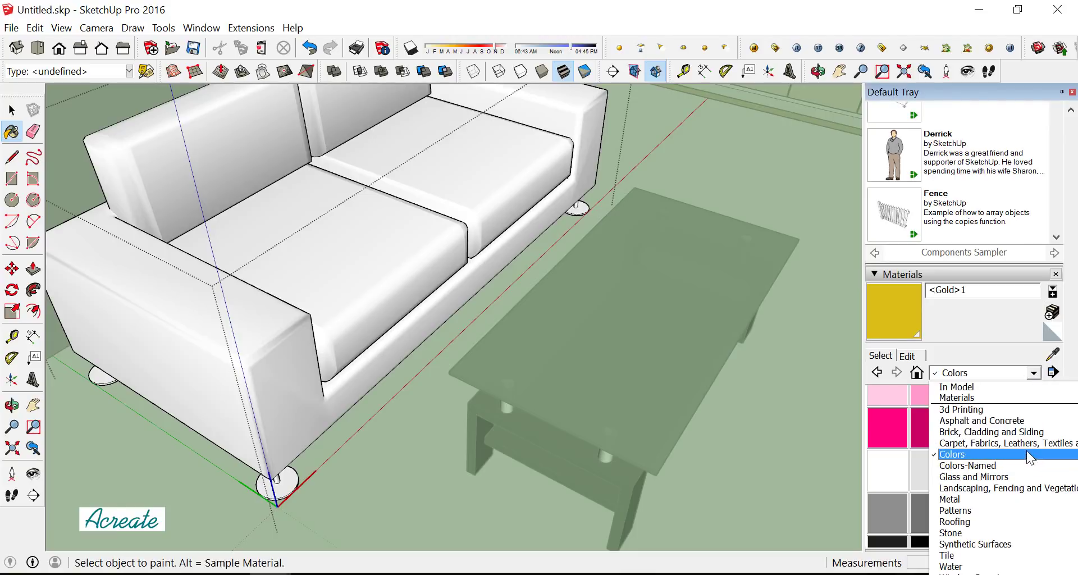
click(1029, 443)
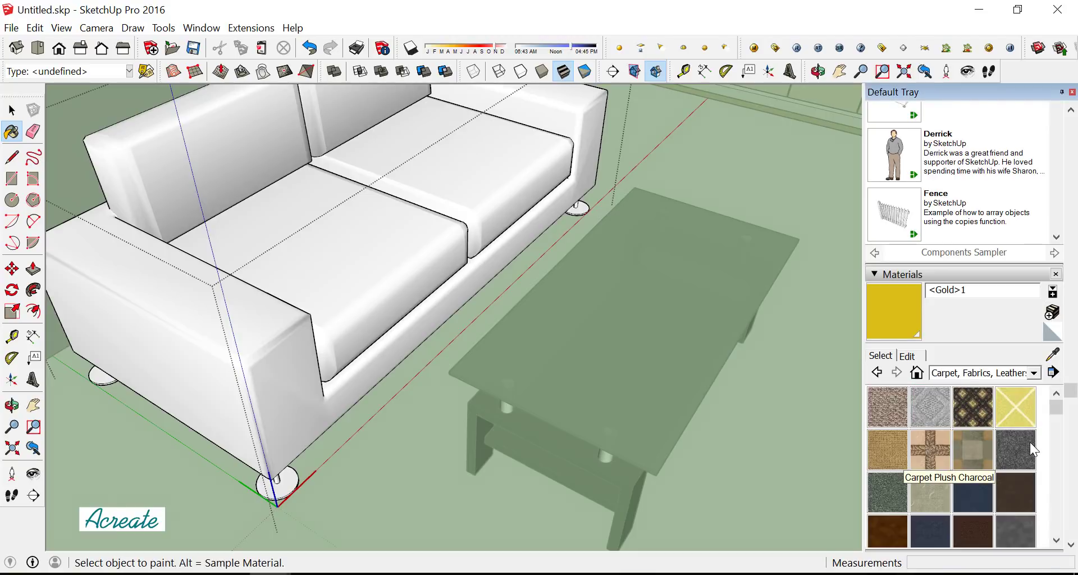
click(935, 495)
Paint the sofa's arms, cushions and deck with Fabric Linen, then lighten it to pale cream
click(301, 331)
click(364, 314)
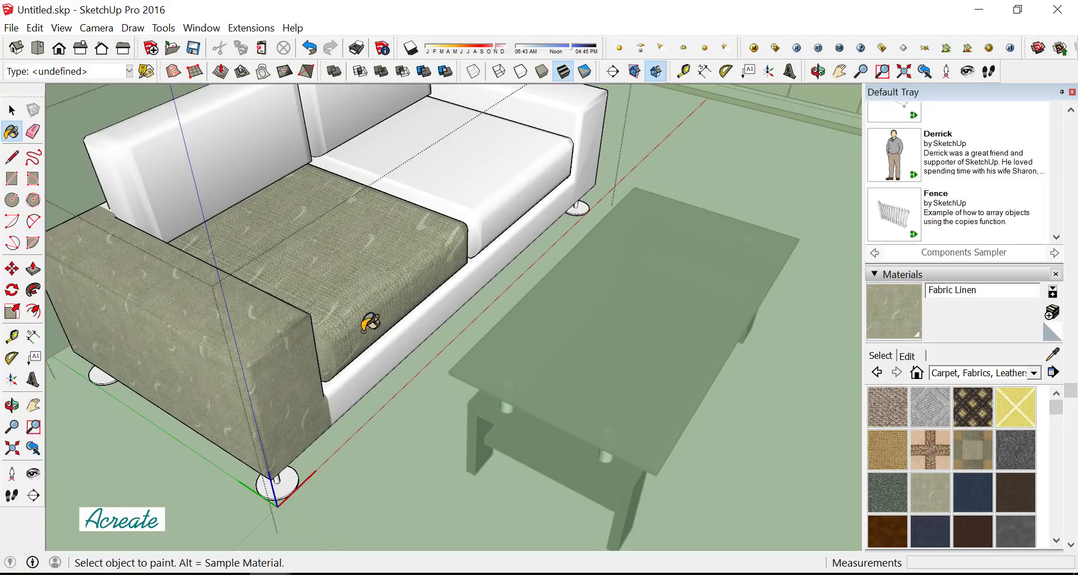
click(433, 234)
click(486, 143)
click(558, 119)
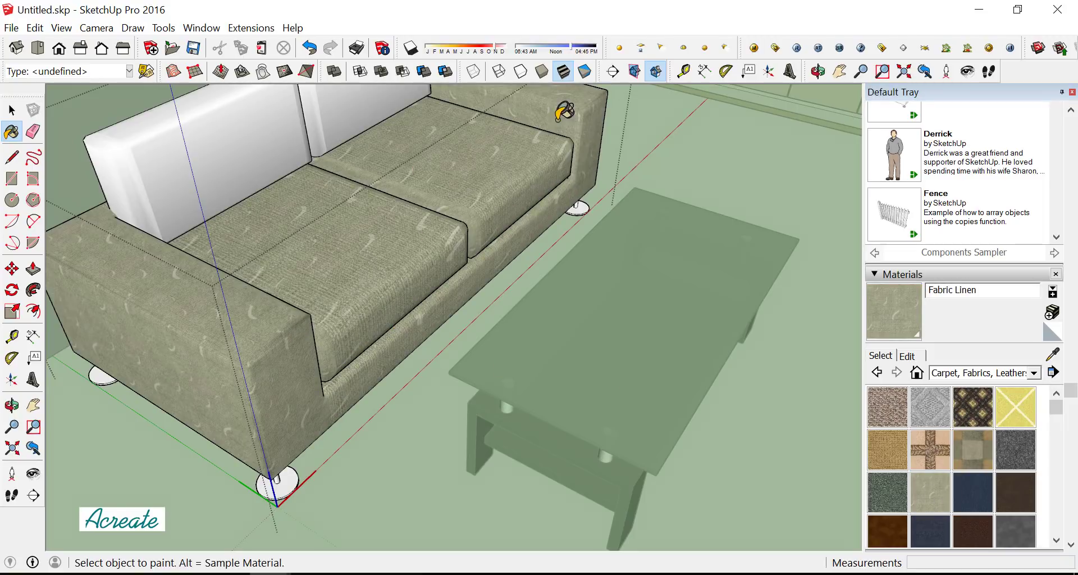
click(370, 106)
click(281, 141)
scroll(512, 224, down, 3)
scroll(524, 222, down, 2)
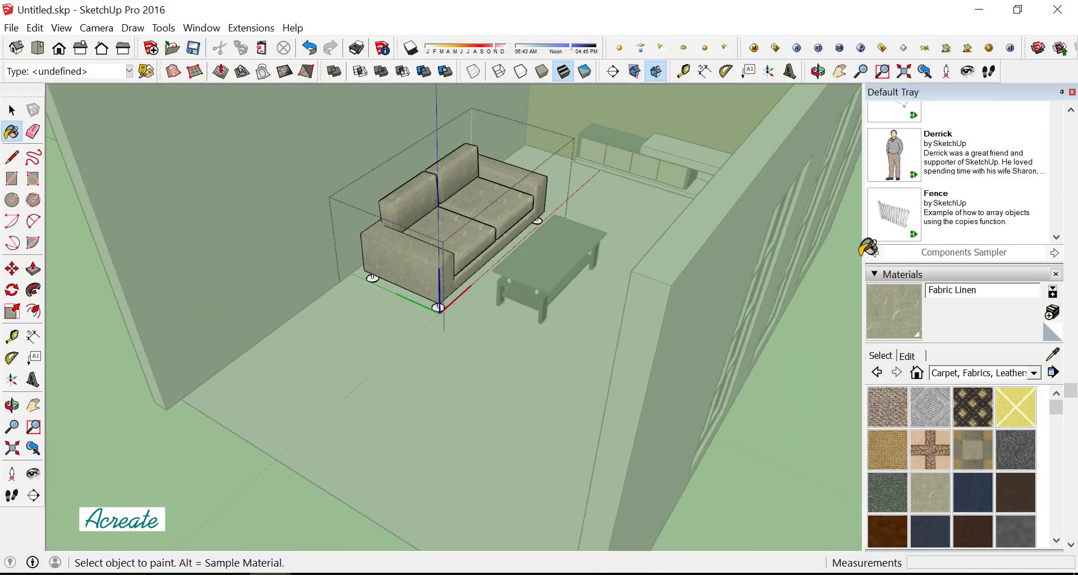
click(907, 356)
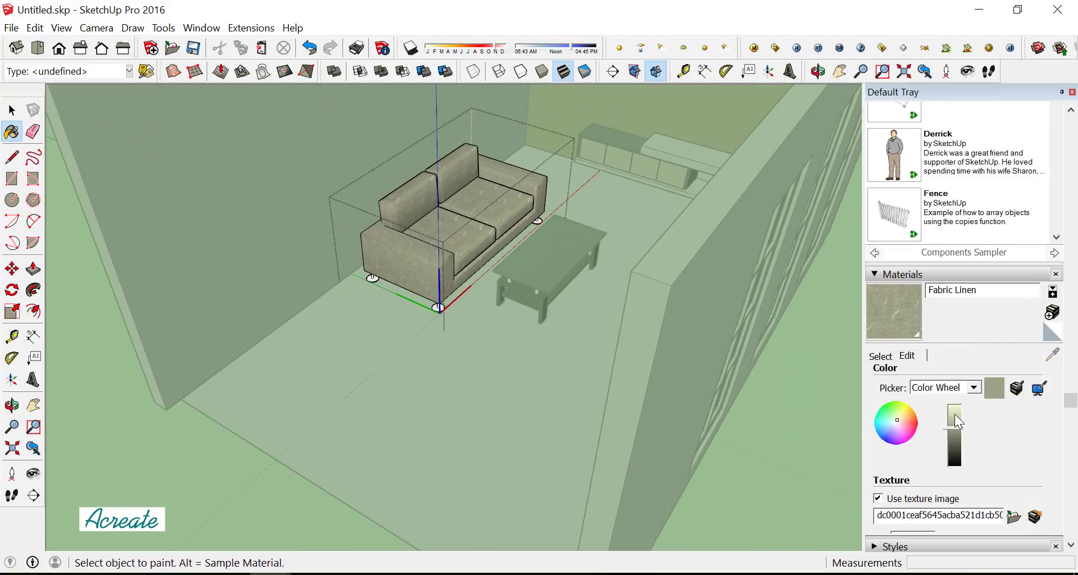
click(955, 416)
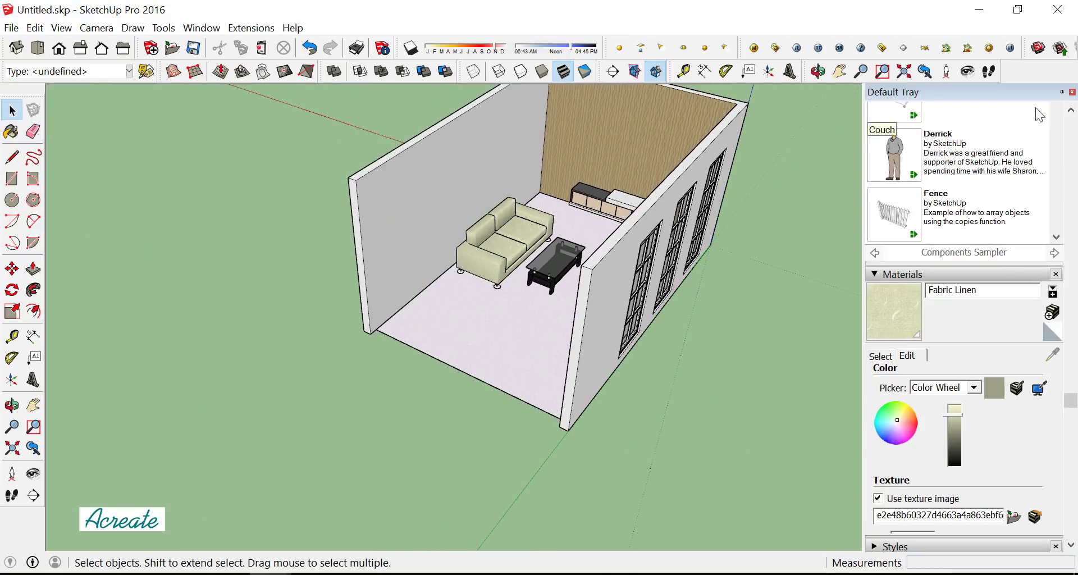
Copy the sofa with Ctrl-Move, placing the duplicate lower-left in the room
click(1072, 92)
middle_drag(498, 229, 584, 308)
scroll(617, 230, up, 2)
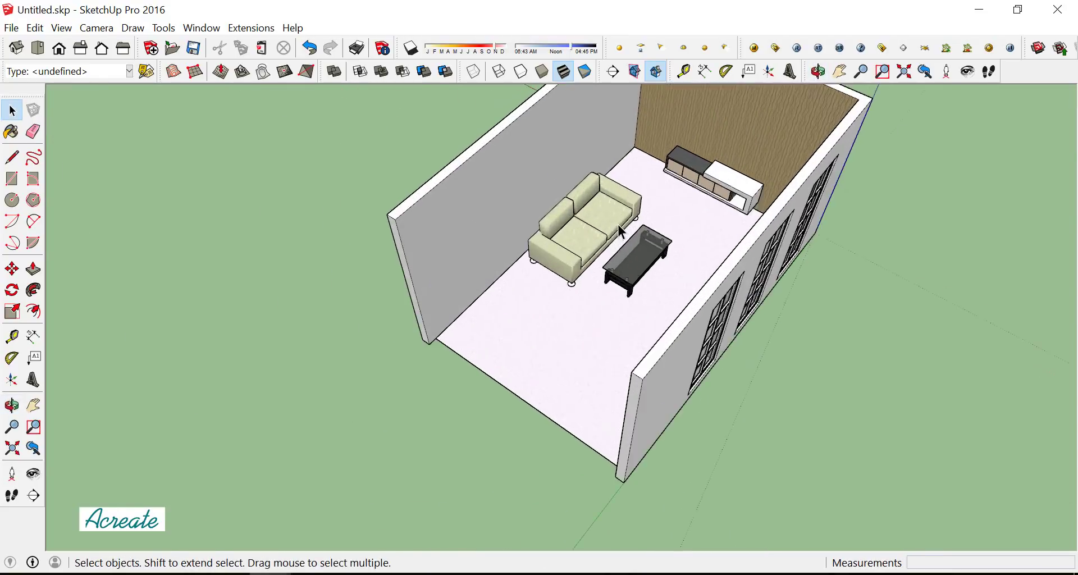
scroll(621, 231, up, 3)
click(618, 227)
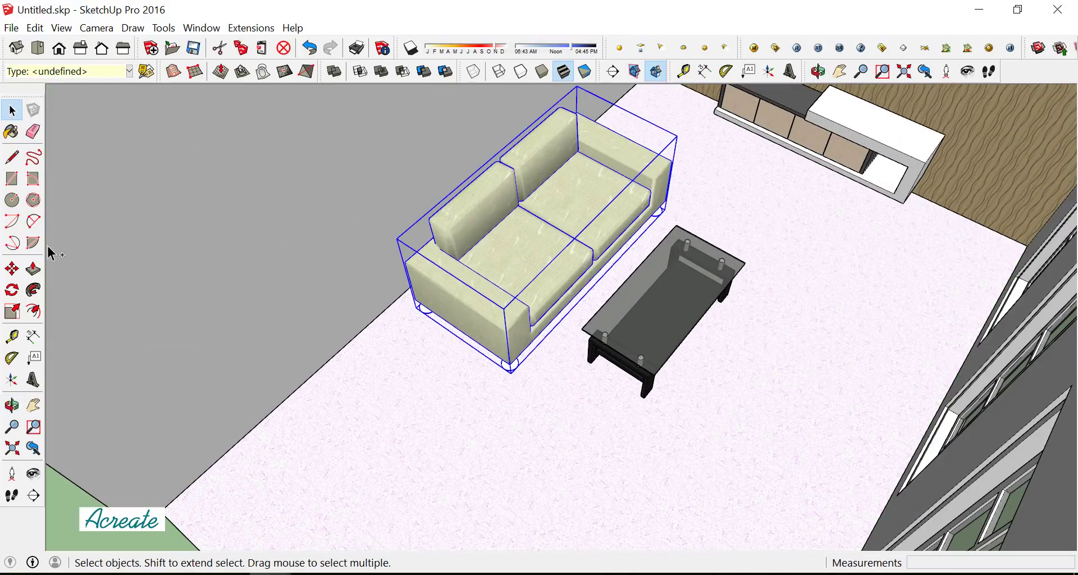
key(m)
middle_drag(120, 250, 578, 290)
click(637, 260)
key(ctrl)
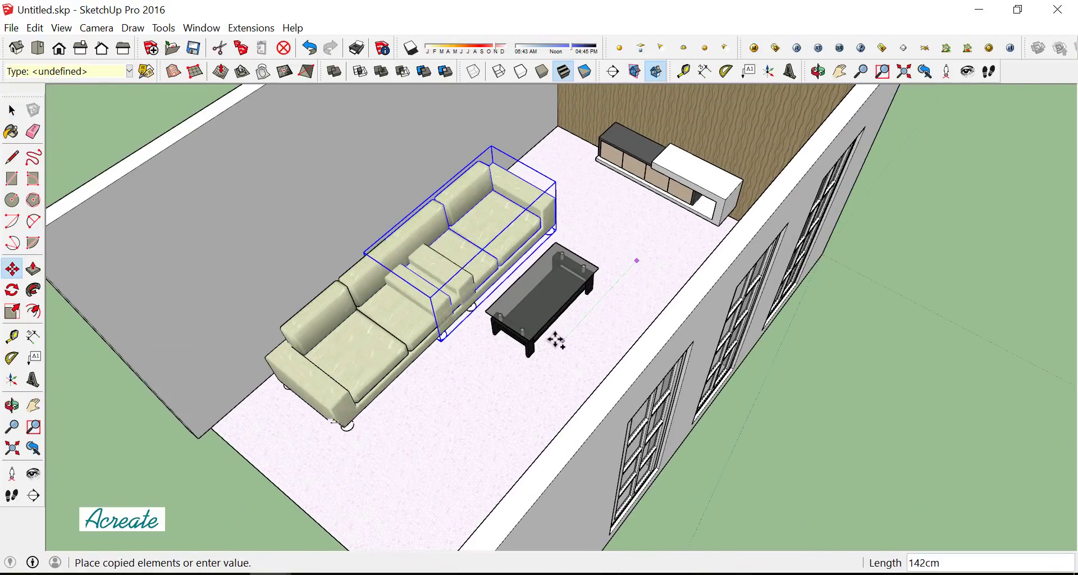
click(491, 358)
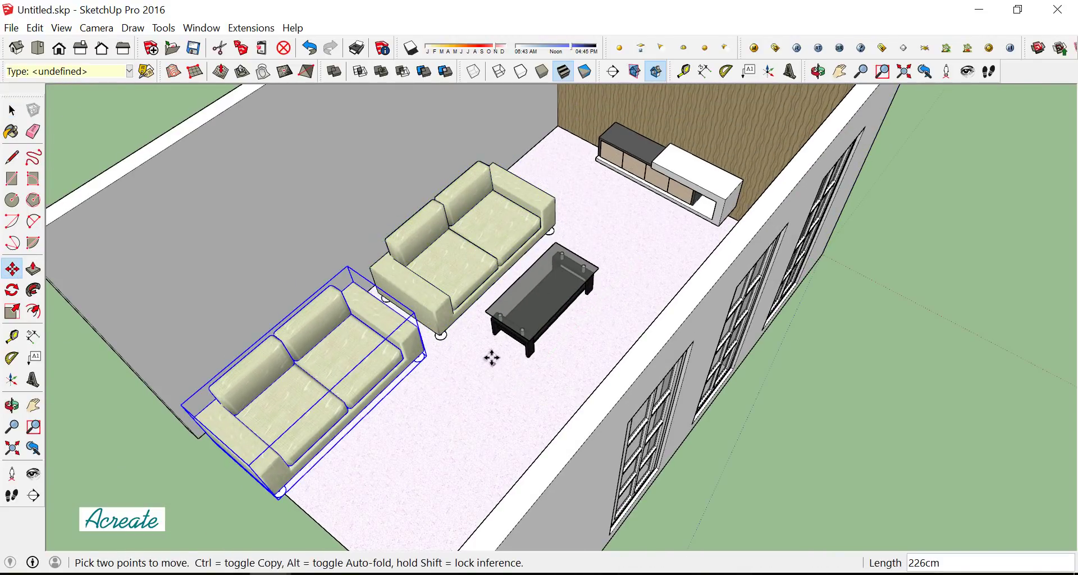
Rotate the sofa copy 90 degrees toward the table
click(11, 290)
click(420, 442)
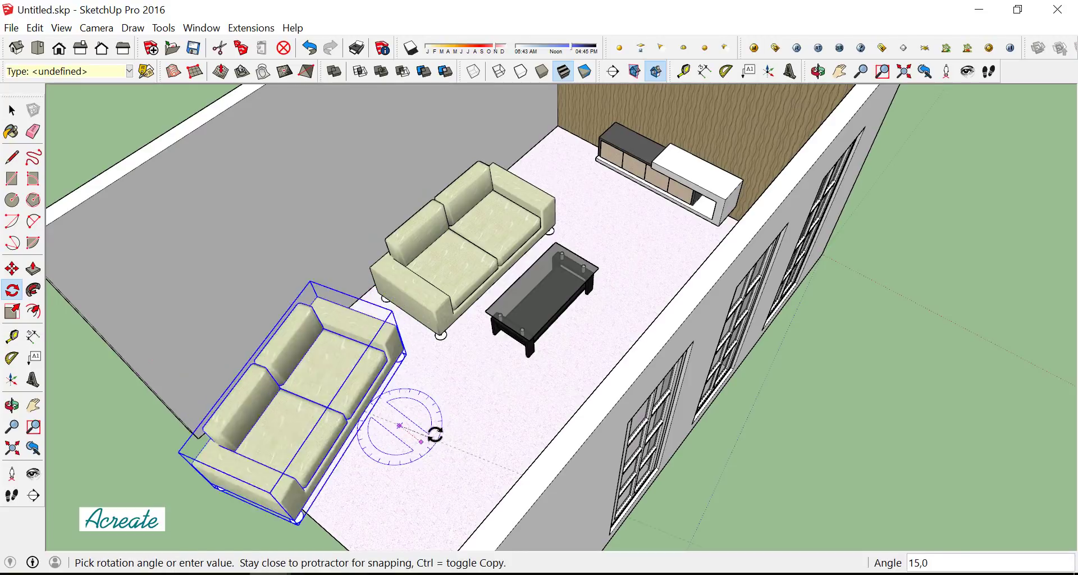
text(0)
key(Return)
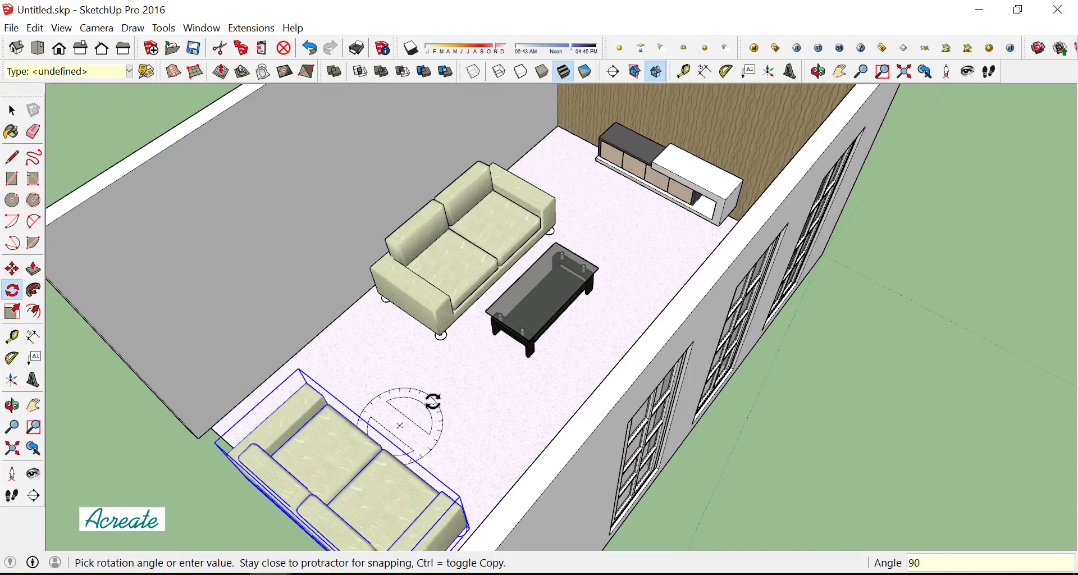
scroll(435, 337, down, 3)
scroll(284, 301, up, 2)
Move the sofa copy closer to the coffee table
click(12, 269)
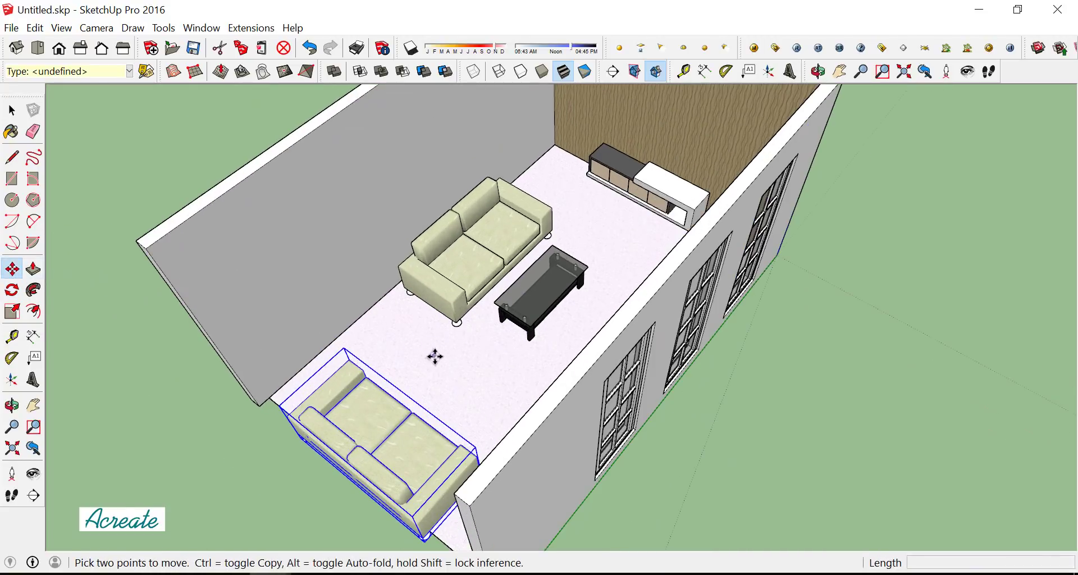
click(435, 356)
click(475, 340)
key(space)
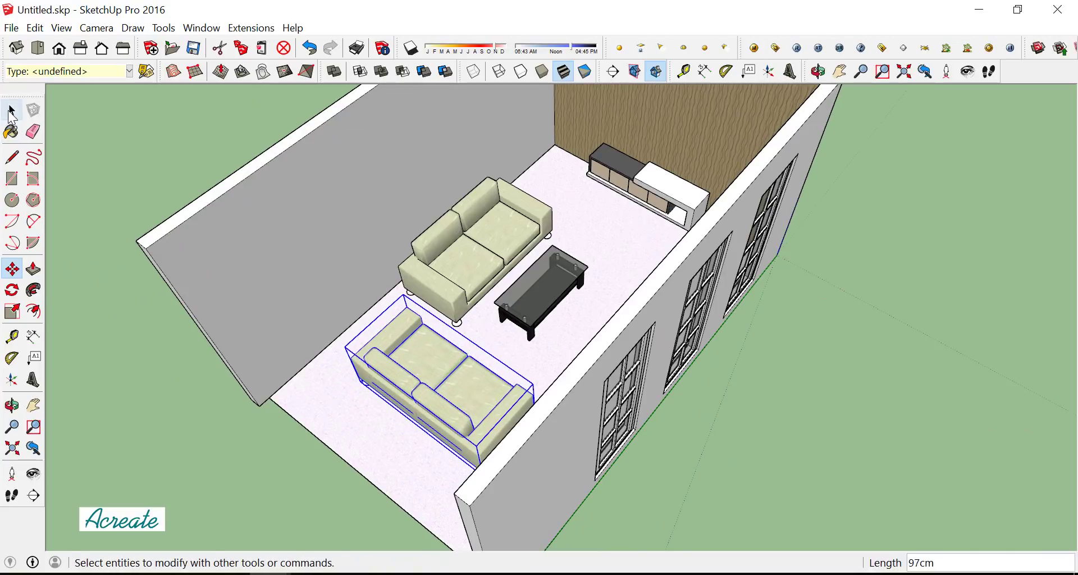
middle_drag(351, 176, 490, 397)
scroll(487, 389, up, 3)
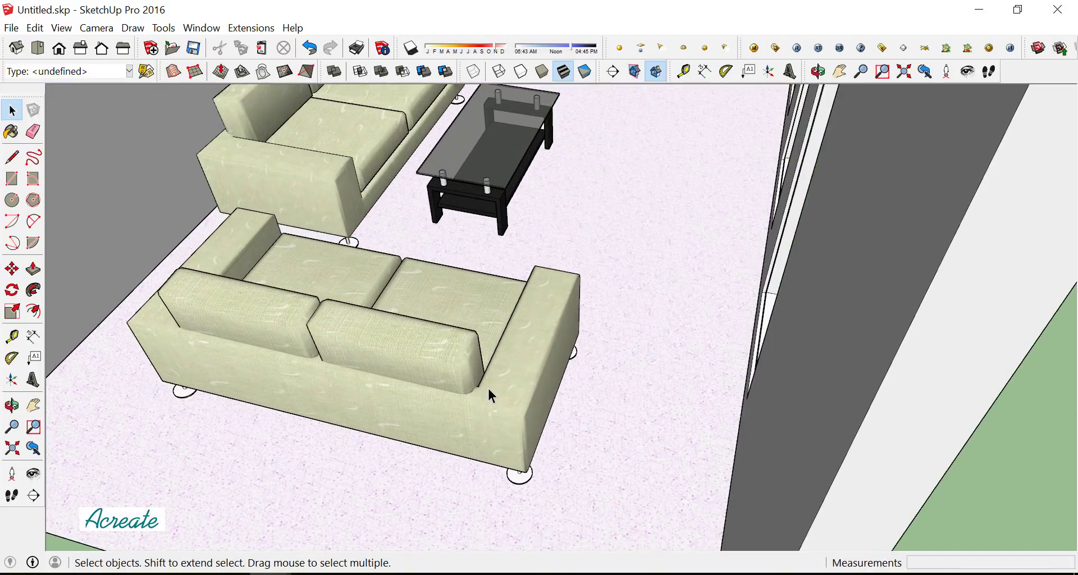
Scale the copied sofa's length to 0.43 to make an armchair
click(476, 388)
click(12, 312)
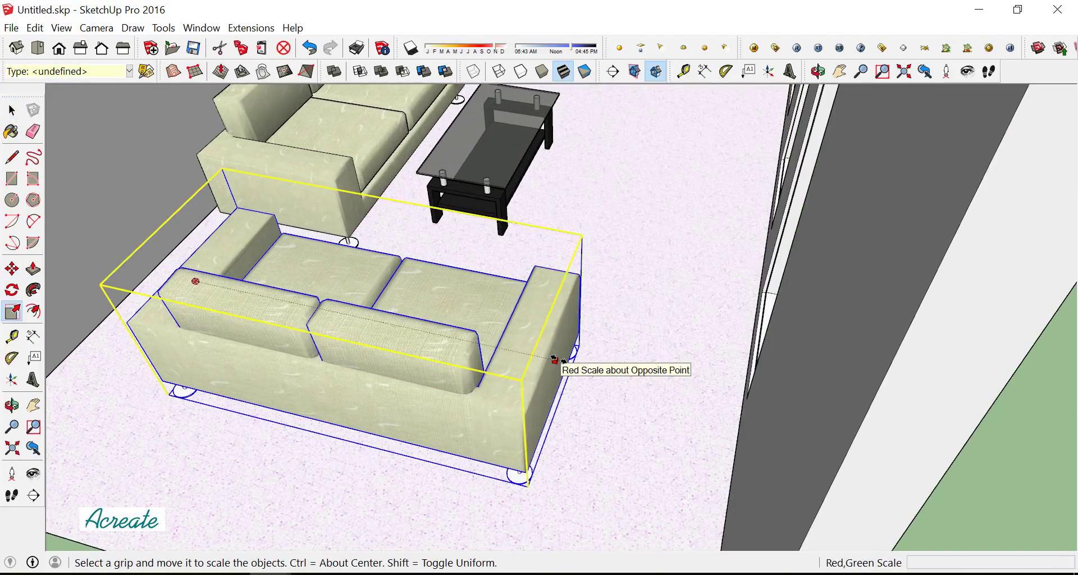
drag(554, 360, 339, 317)
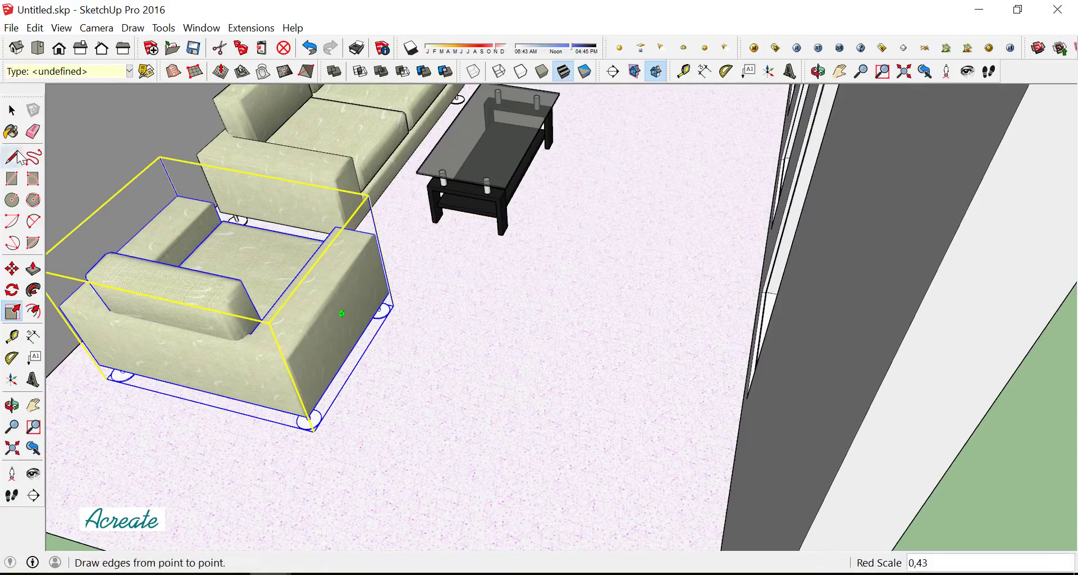
click(12, 110)
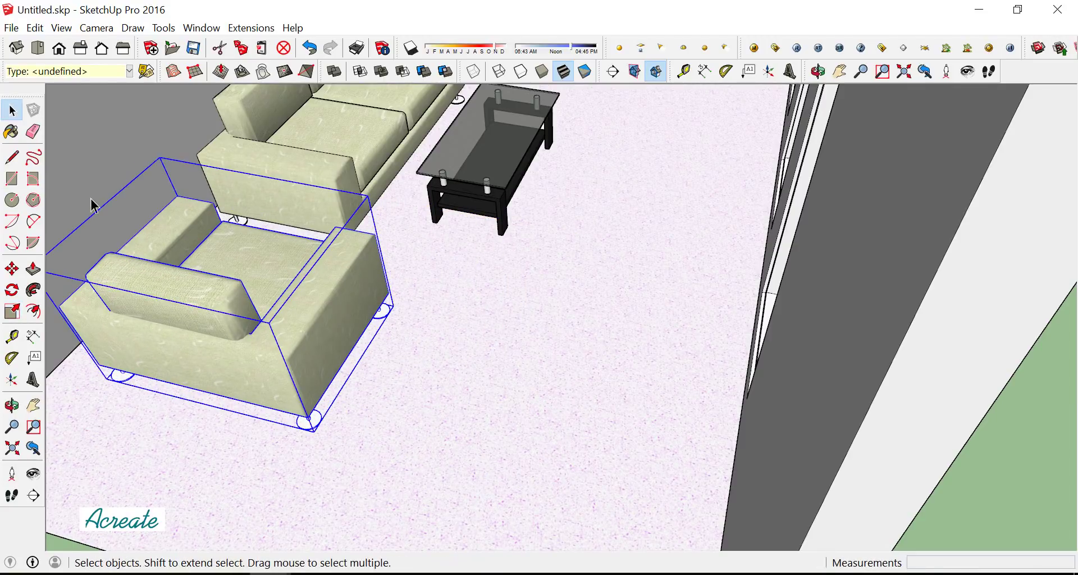
Nudge the armchair about 13 cm right so it faces the coffee table
click(12, 269)
click(229, 433)
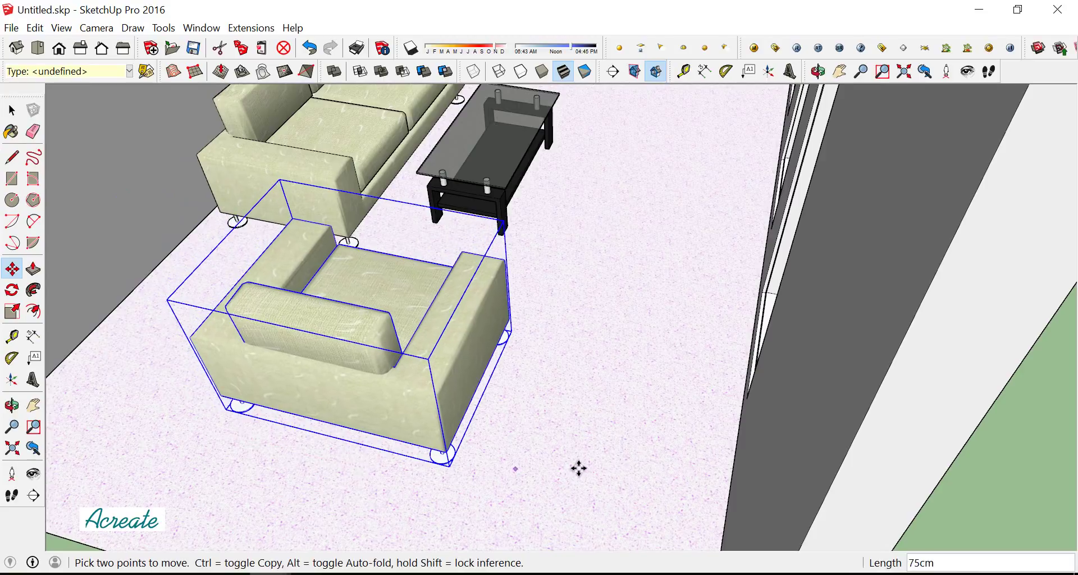
scroll(579, 468, down, 5)
middle_drag(632, 380, 217, 461)
scroll(510, 298, up, 3)
middle_drag(509, 298, 528, 321)
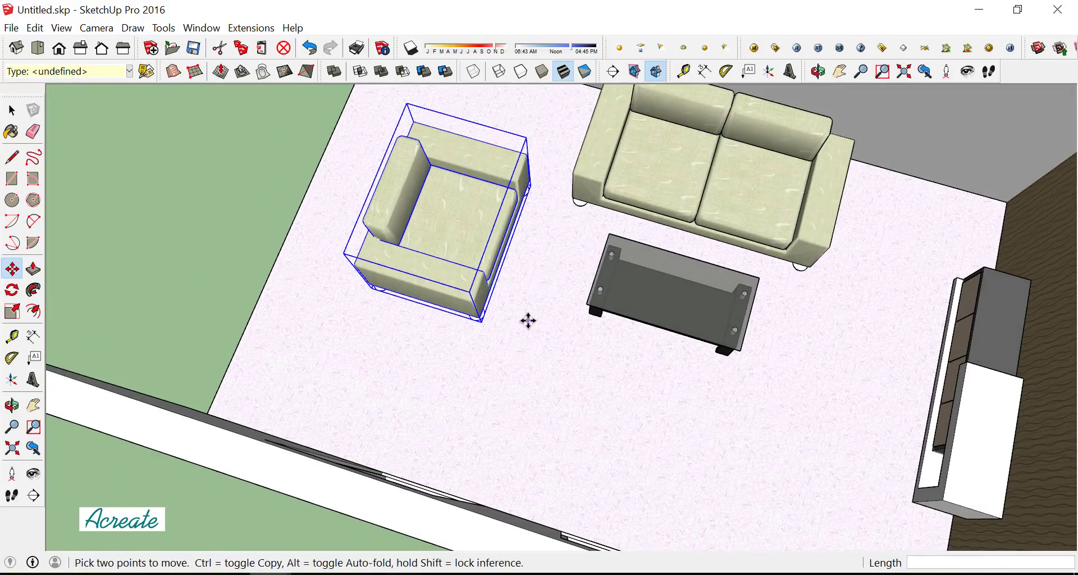
click(541, 322)
click(12, 110)
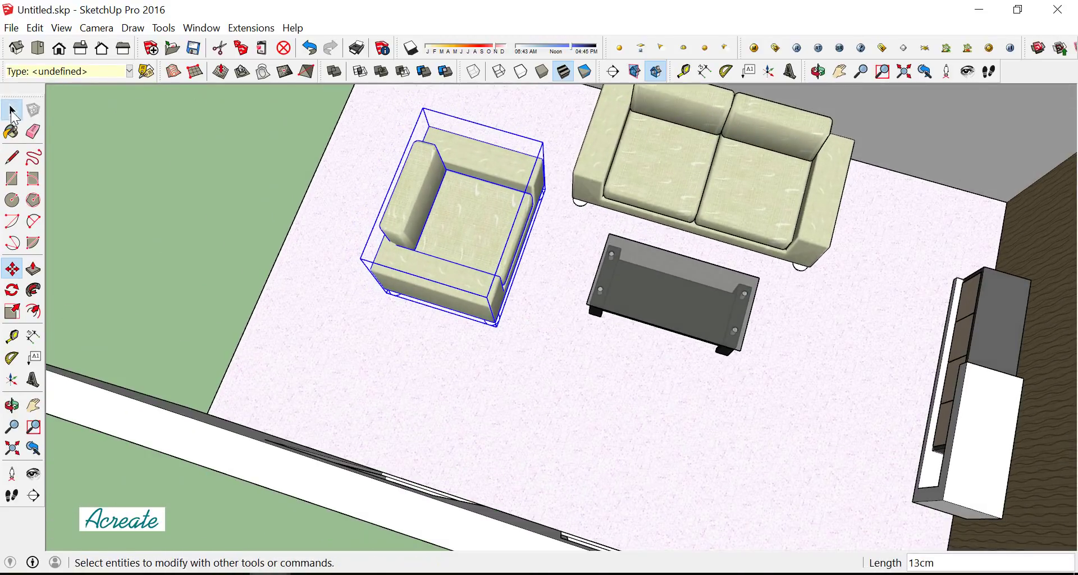
click(560, 330)
Orbit to a three-quarter view and zoom out to show the whole room
scroll(560, 329, down, 4)
middle_drag(560, 329, 712, 251)
scroll(412, 306, up, 3)
mouse_move(412, 305)
middle_down()
mouse_move(594, 216)
mouse_move(608, 314)
mouse_move(631, 284)
mouse_move(611, 350)
mouse_move(640, 303)
mouse_move(601, 344)
middle_up()
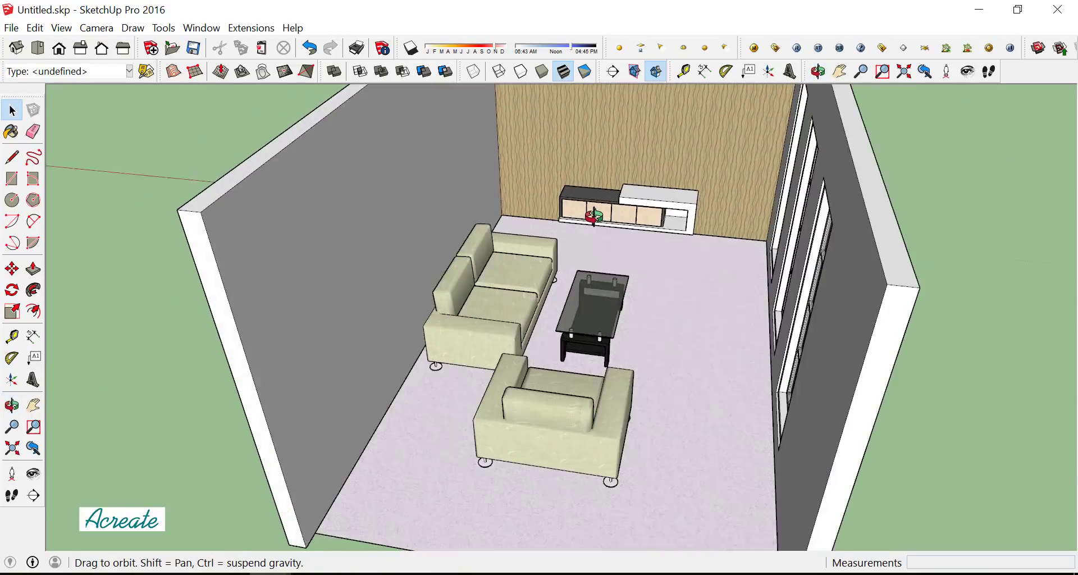
scroll(608, 315, down, 3)
scroll(630, 283, up, 3)
scroll(611, 350, down, 3)
scroll(639, 302, up, 3)
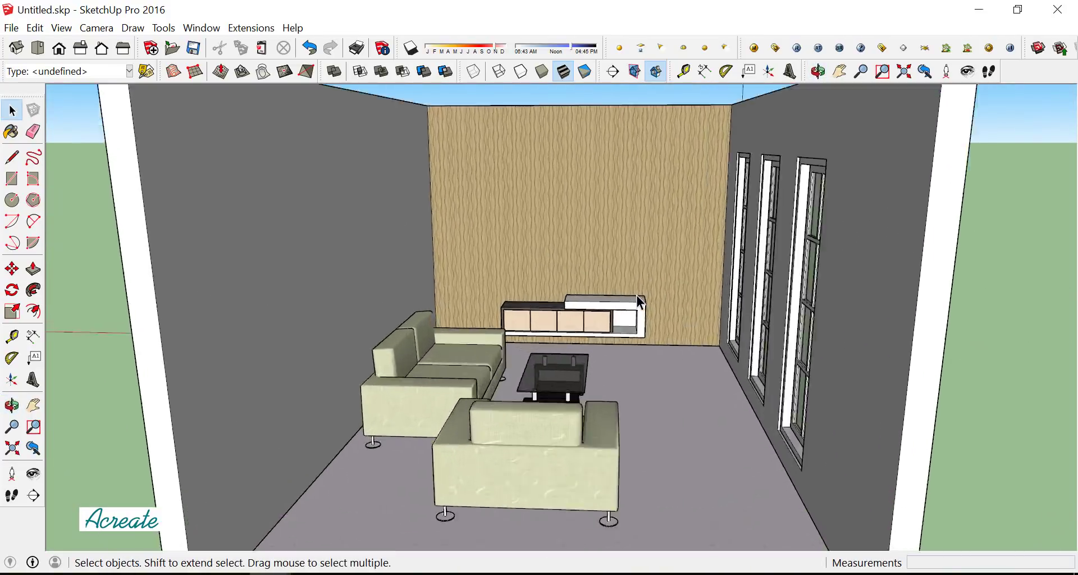
scroll(601, 344, down, 3)
scroll(621, 301, up, 3)
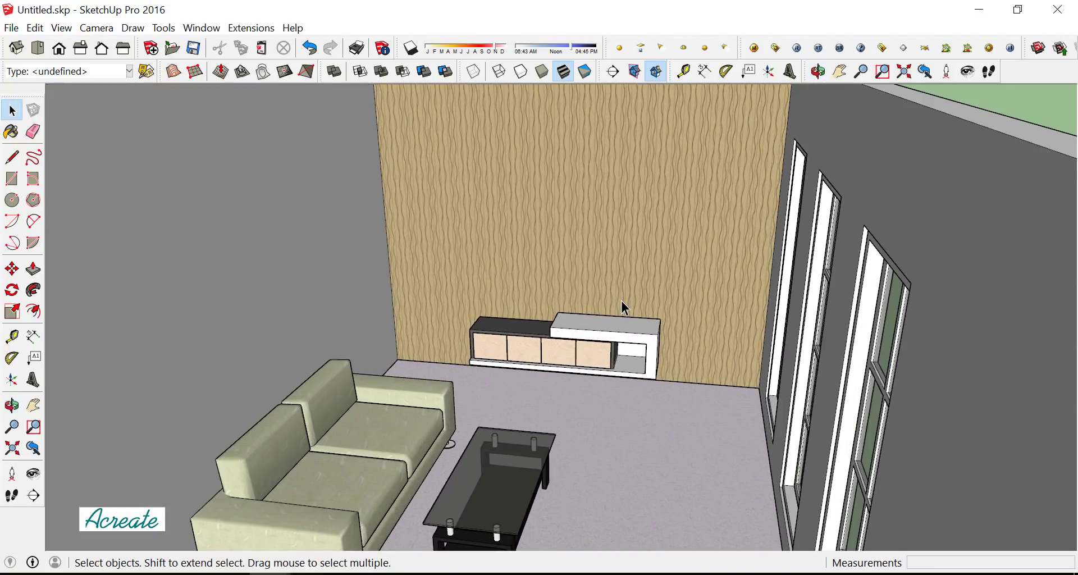
scroll(622, 309, down, 3)
scroll(619, 316, down, 2)
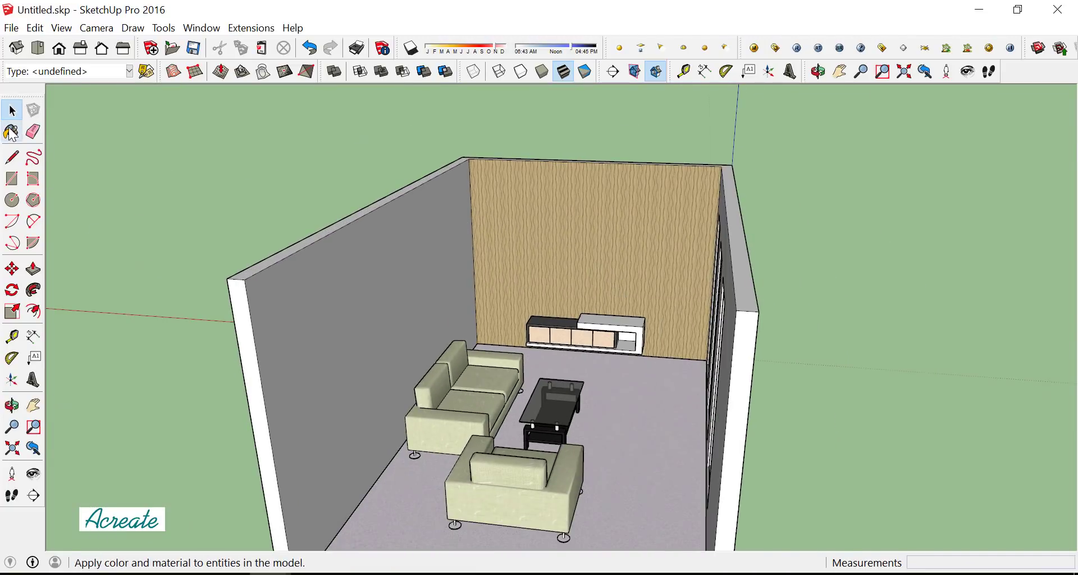
From the In Model components, place the Group#32 flowering vase on the coffee table
click(11, 133)
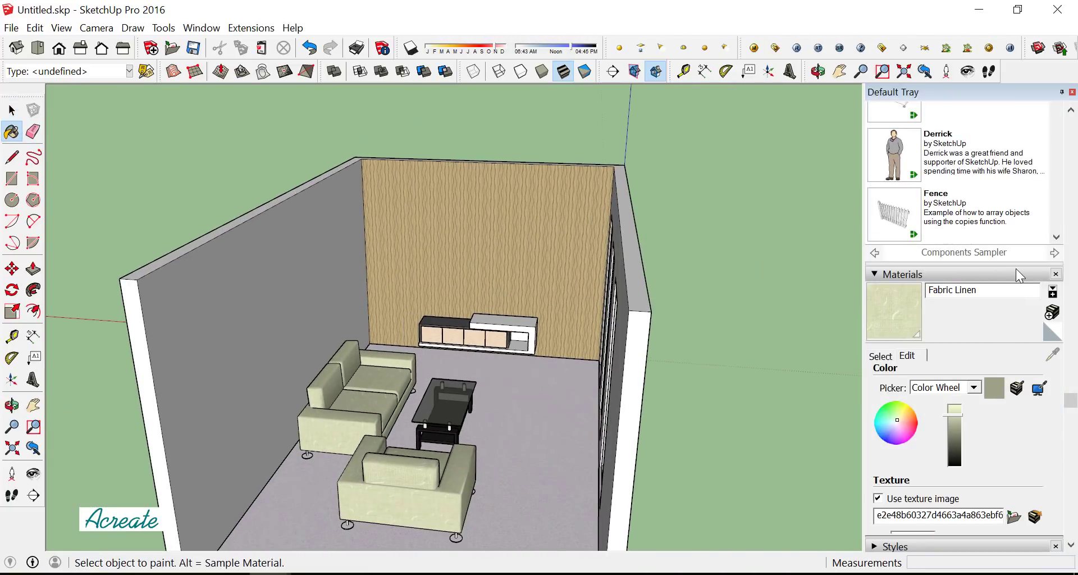
drag(1070, 400, 1070, 115)
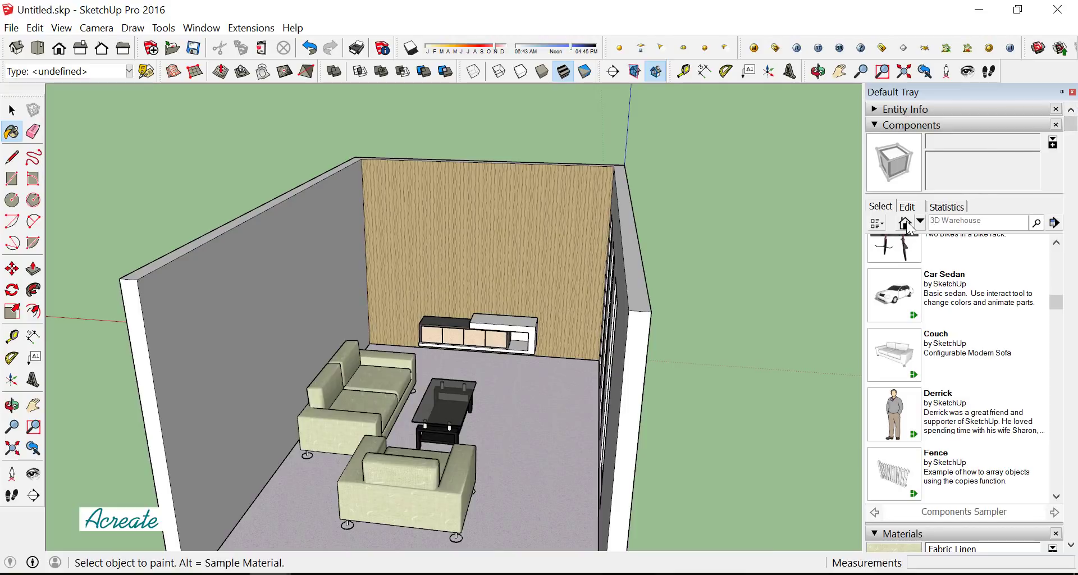
click(906, 223)
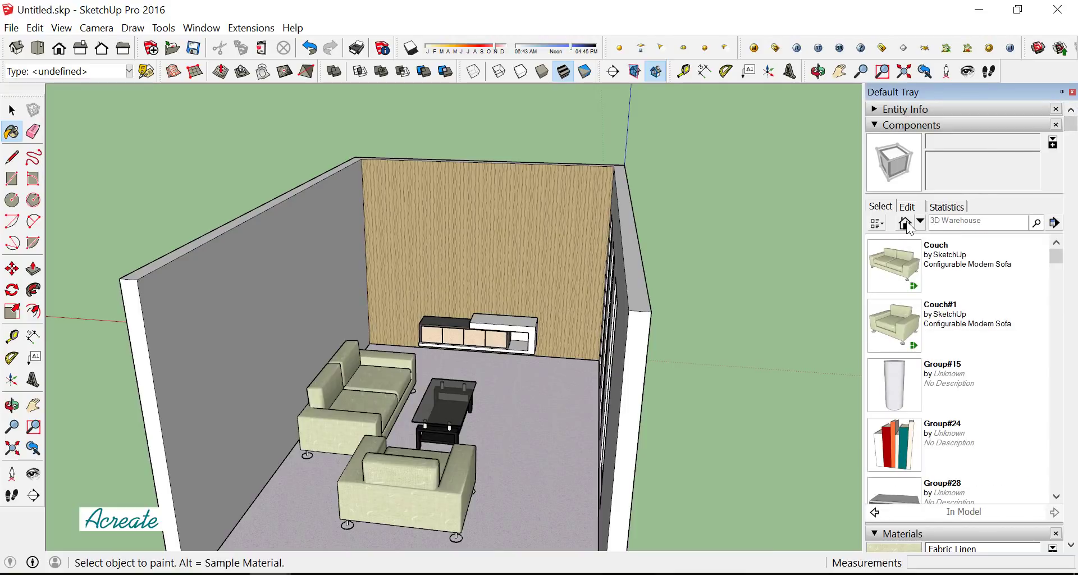
drag(1056, 257, 1057, 342)
click(894, 343)
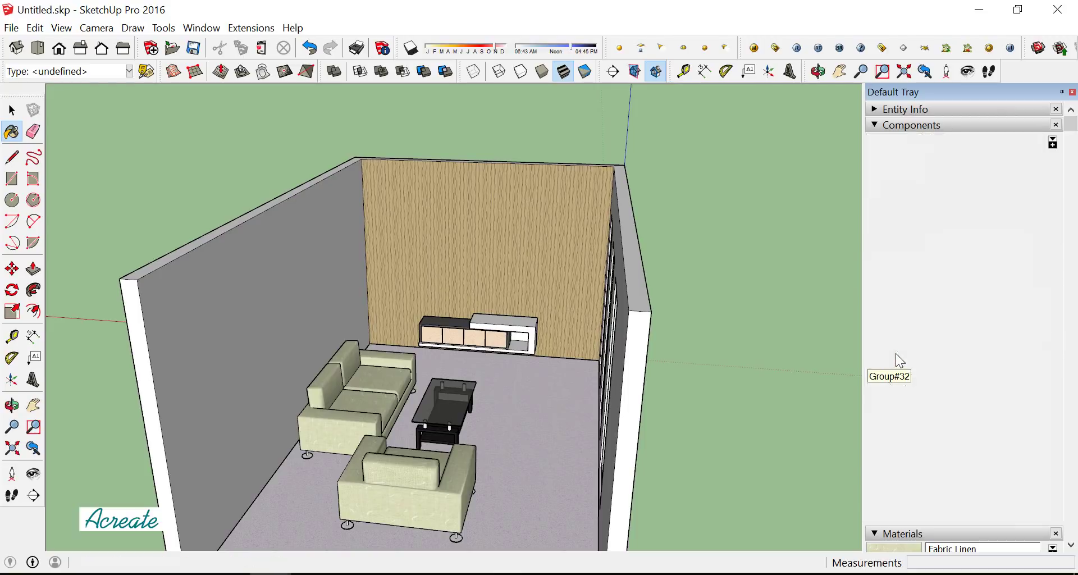
scroll(449, 402, up, 3)
scroll(451, 399, up, 2)
scroll(449, 393, up, 2)
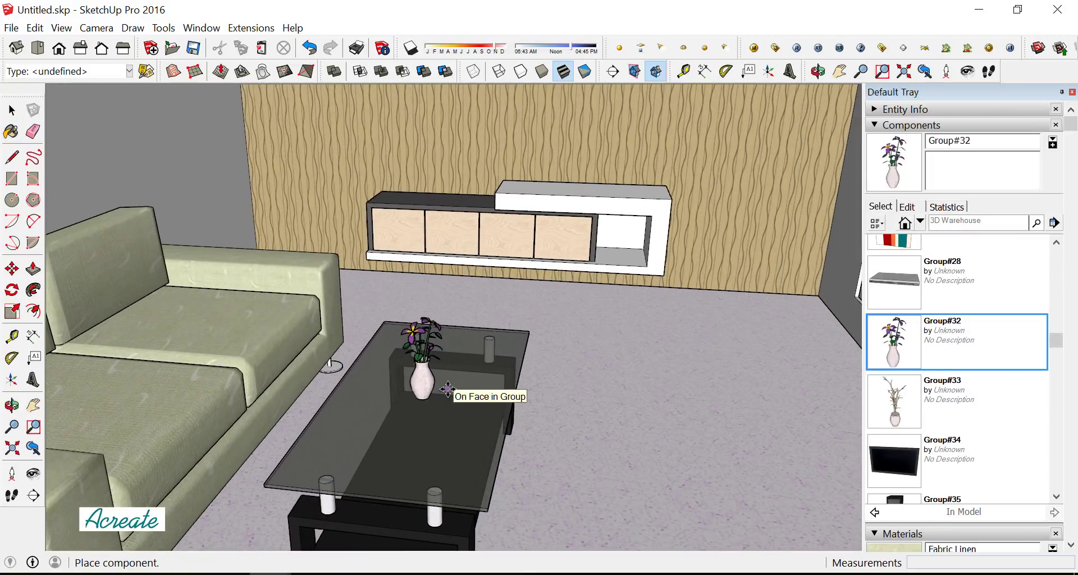
click(449, 388)
Place the Group#33 potted plant near the back wall's right corner
click(13, 111)
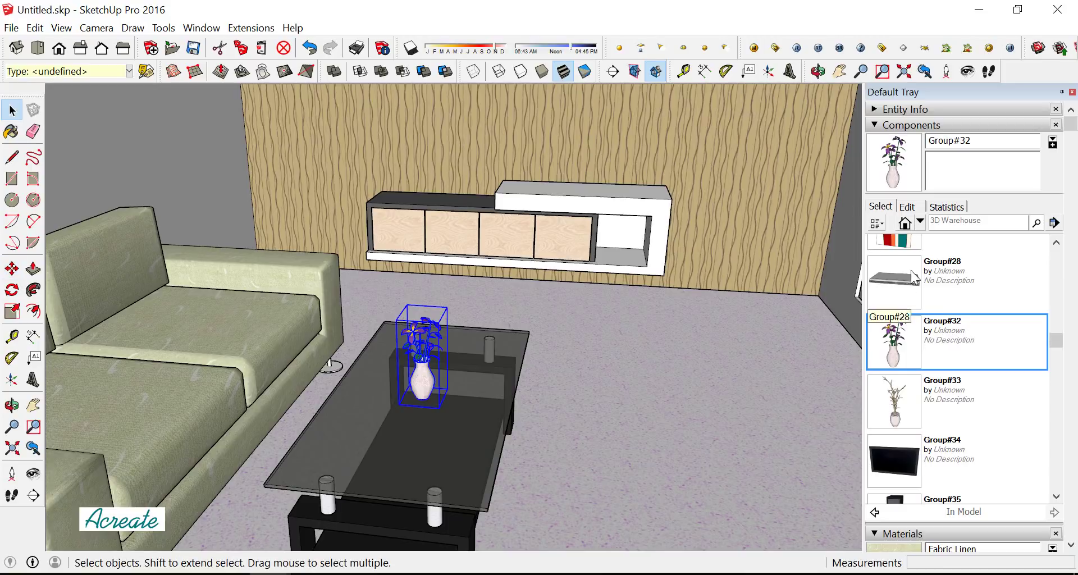
click(897, 418)
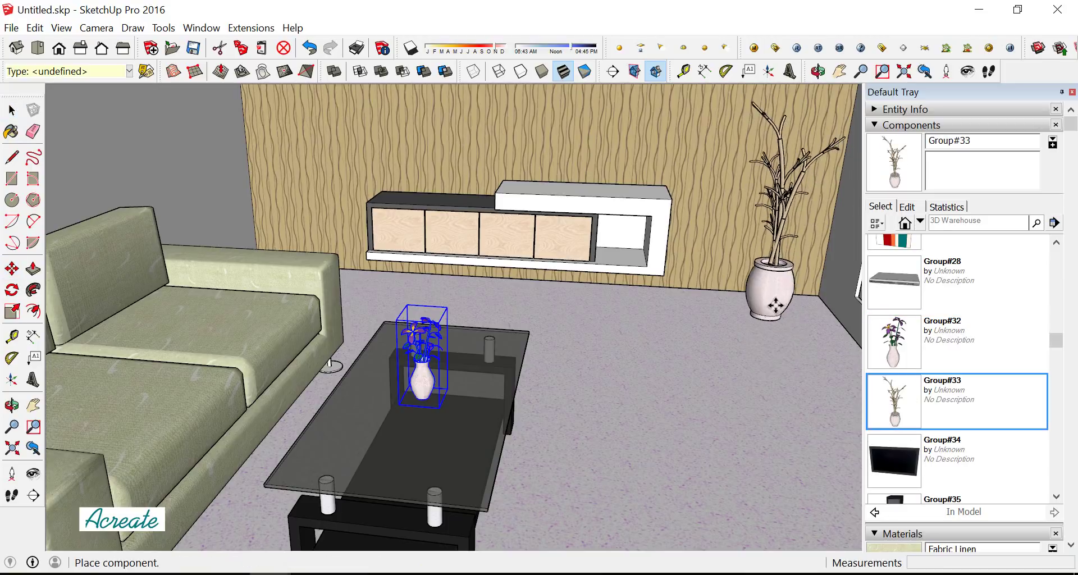
click(772, 302)
mouse_move(666, 298)
middle_down()
mouse_move(734, 358)
mouse_move(776, 365)
mouse_move(753, 361)
middle_up()
Shift the potted plant about 13 cm to the left
drag(753, 361, 738, 348)
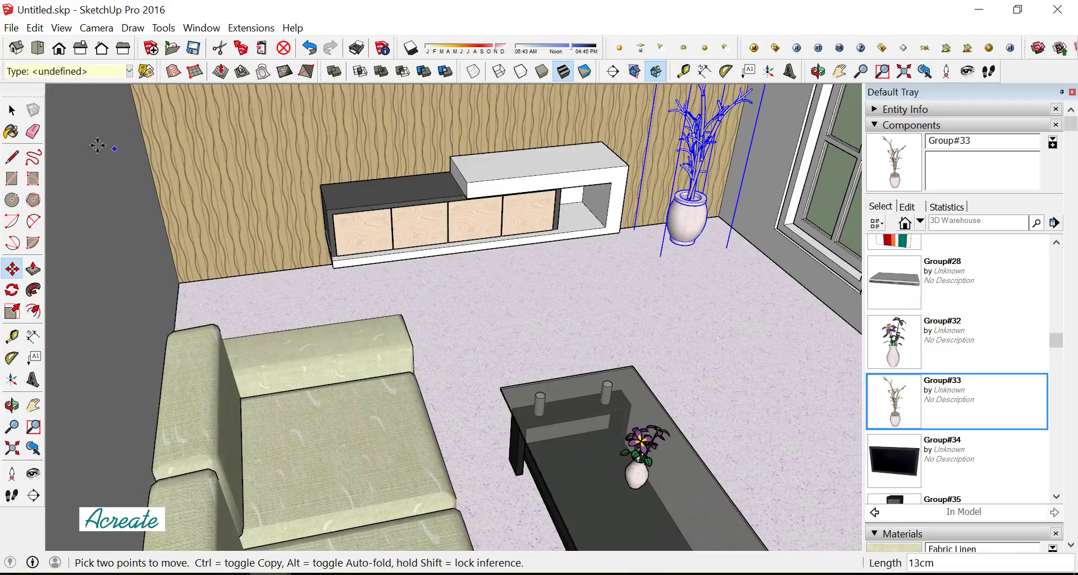
click(12, 111)
click(470, 289)
mouse_move(470, 288)
middle_down()
mouse_move(637, 305)
mouse_move(507, 295)
mouse_move(689, 294)
middle_up()
click(689, 295)
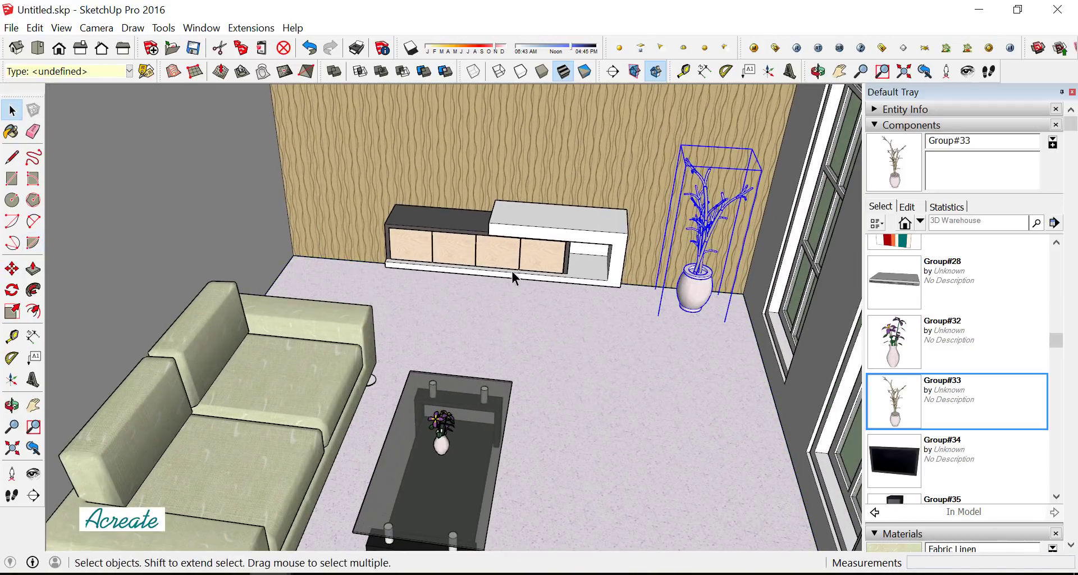
Try moving the TV cabinet, then undo that move
middle_drag(511, 270, 622, 308)
click(622, 308)
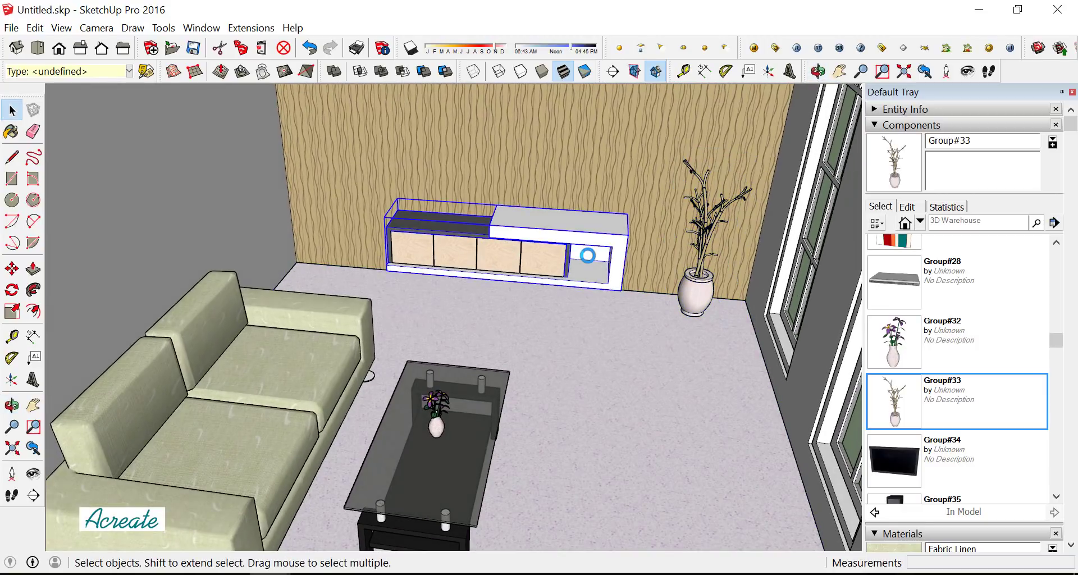
click(12, 269)
click(474, 314)
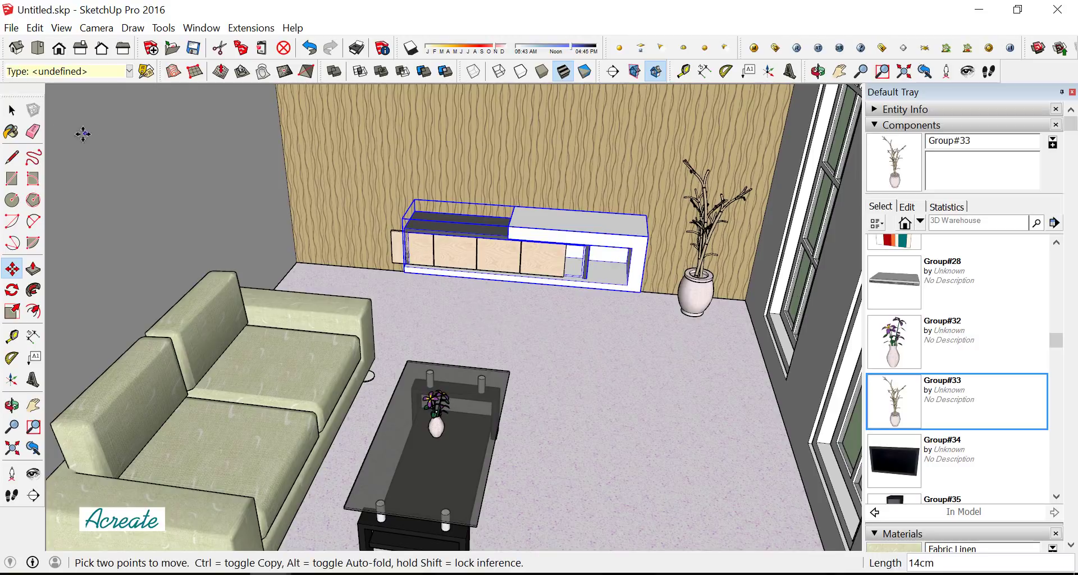
click(11, 110)
scroll(405, 259, up, 2)
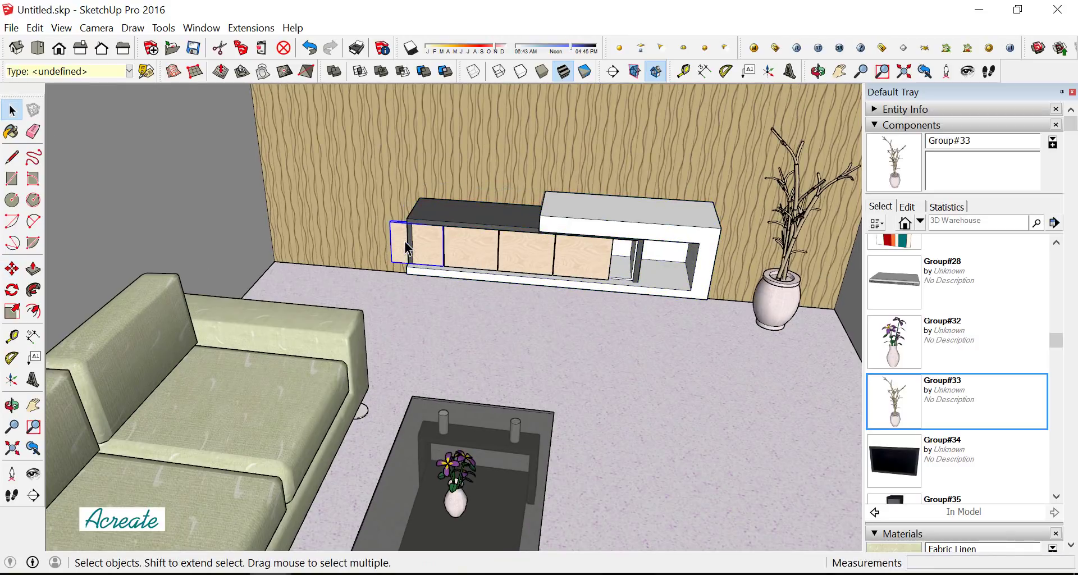
click(309, 51)
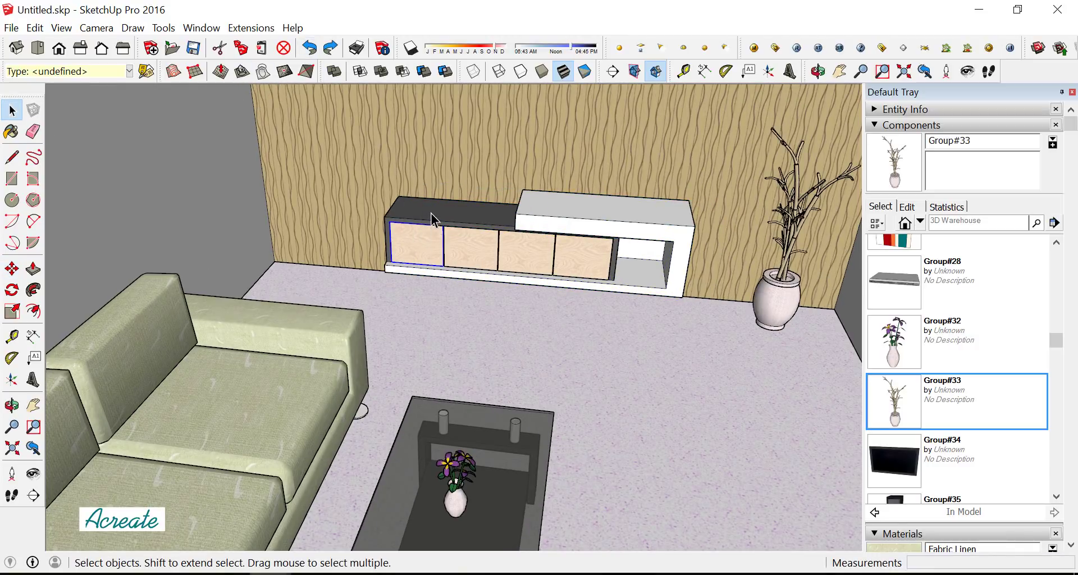
Select the whole TV cabinet and move it about 15 cm to the right
click(430, 214)
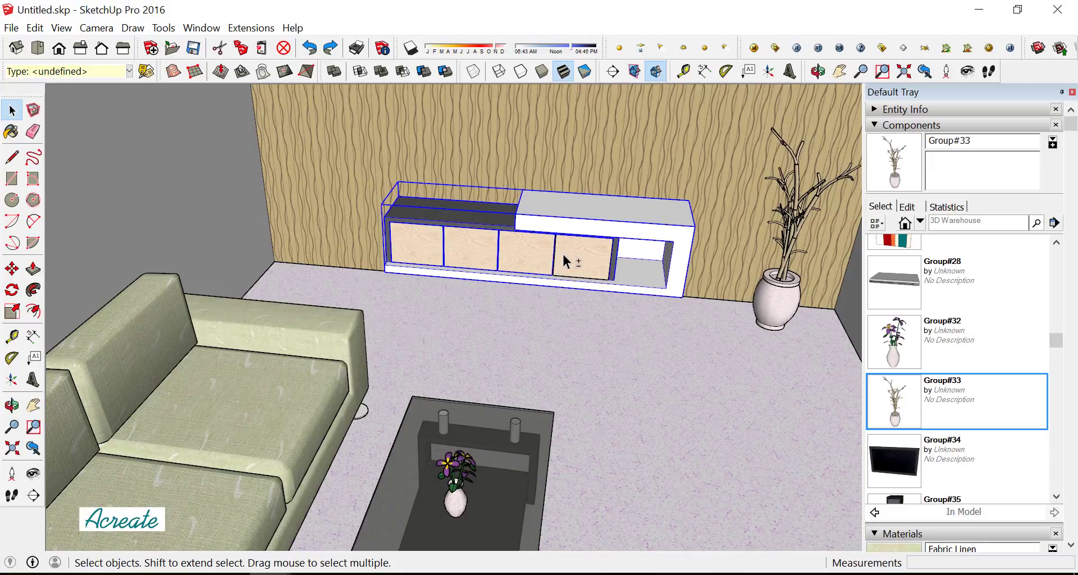
click(13, 269)
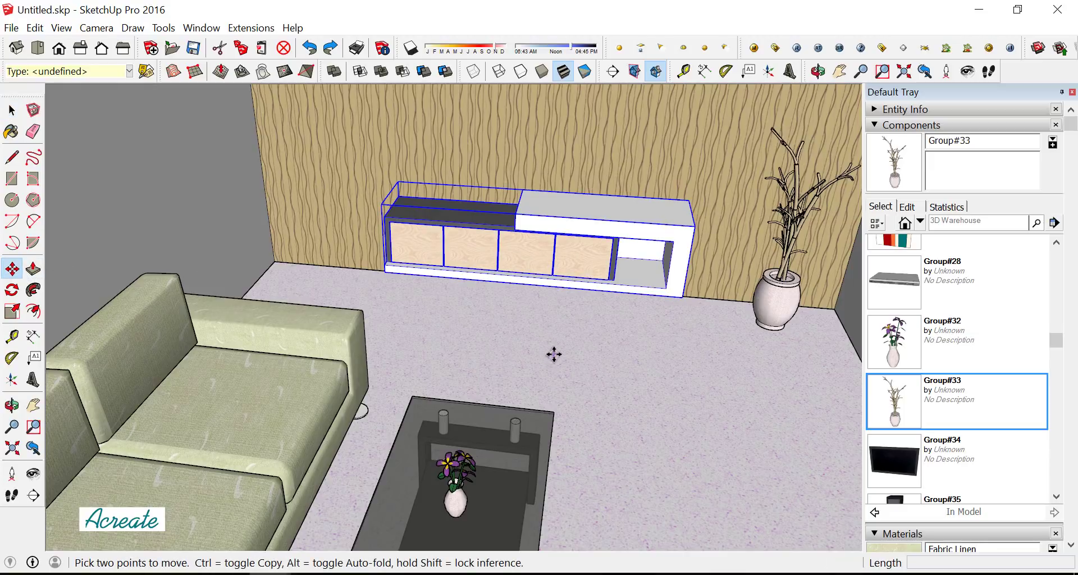
click(553, 353)
click(580, 355)
key(space)
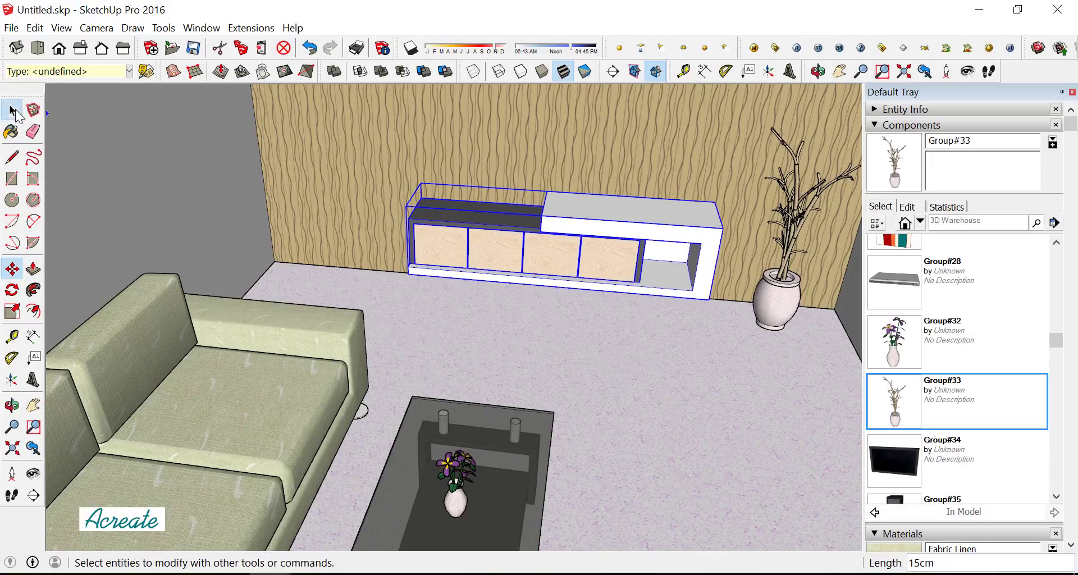
click(486, 318)
scroll(528, 317, down, 3)
middle_drag(567, 315, 531, 272)
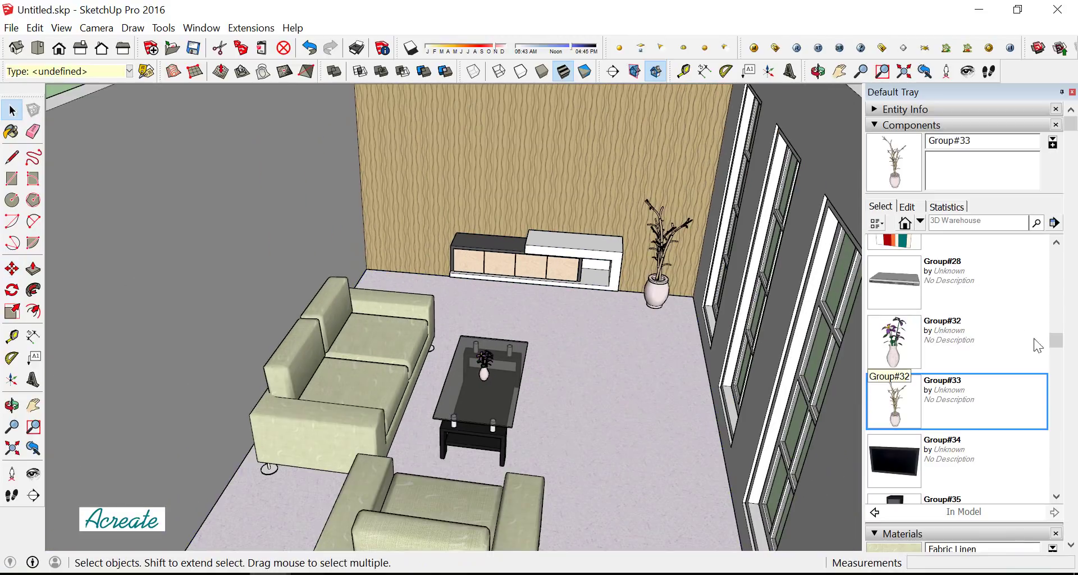
Hang the Group#34 flat-screen TV on the wallpapered back wall above the TV cabinet
click(898, 466)
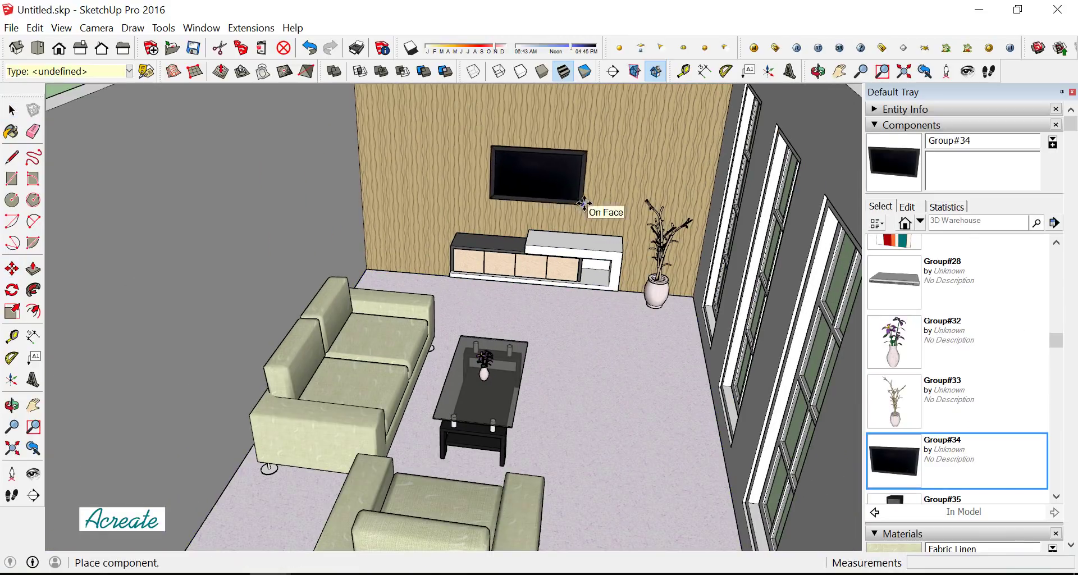
scroll(573, 315, down, 2)
middle_drag(572, 315, 572, 239)
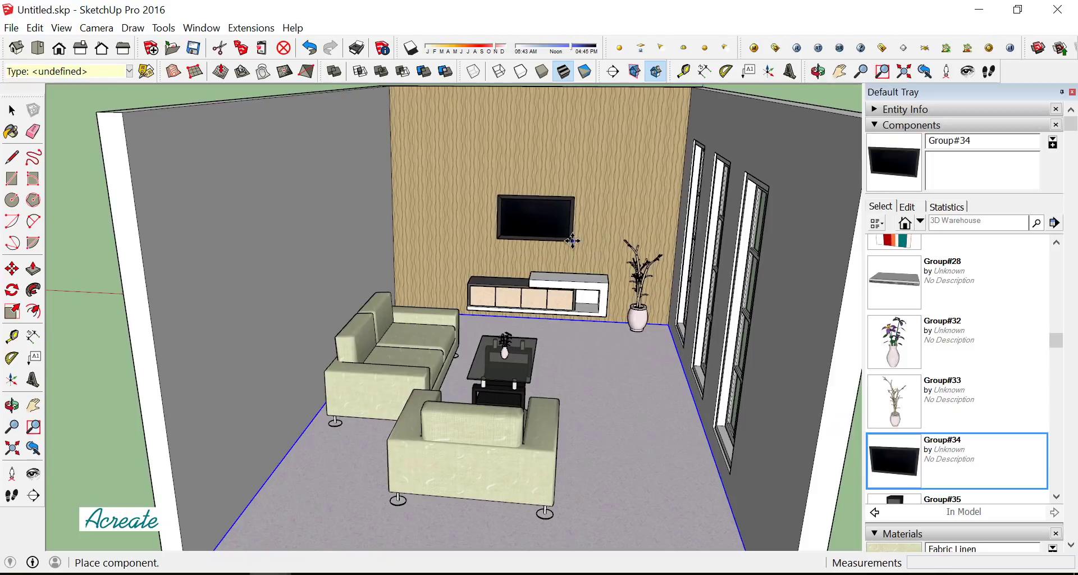
click(551, 226)
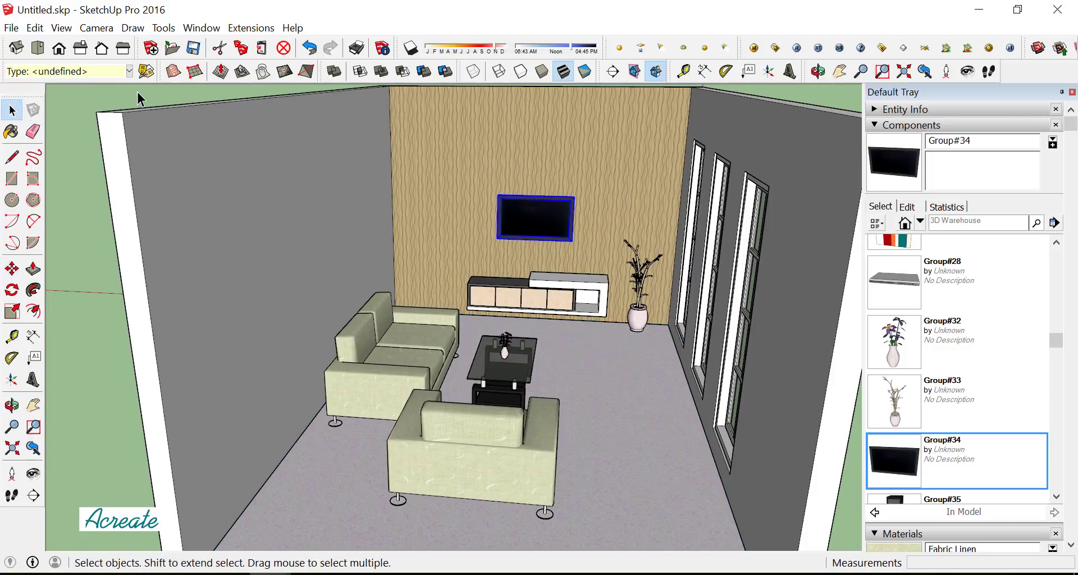
scroll(470, 149, up, 10)
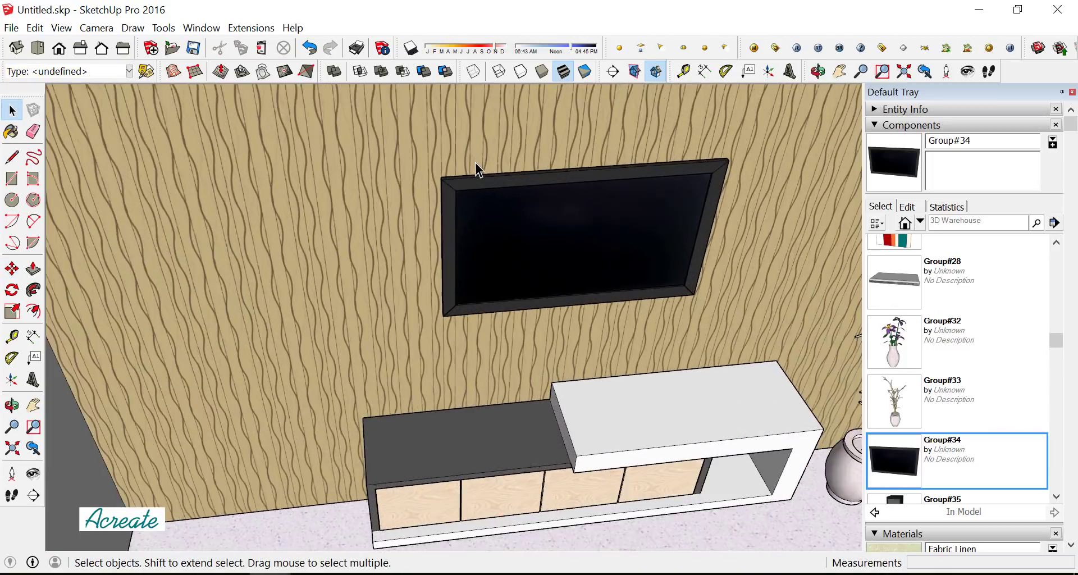
scroll(457, 181, up, 2)
scroll(457, 186, down, 5)
scroll(458, 193, down, 4)
mouse_move(458, 192)
middle_down()
mouse_move(536, 217)
mouse_move(575, 272)
mouse_move(577, 207)
middle_up()
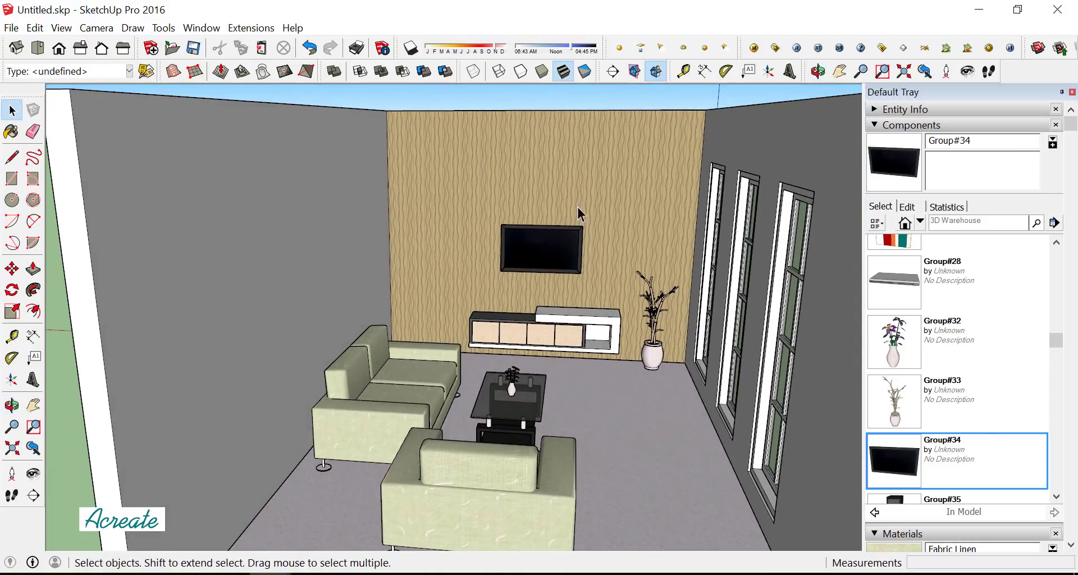
drag(1060, 343, 1056, 378)
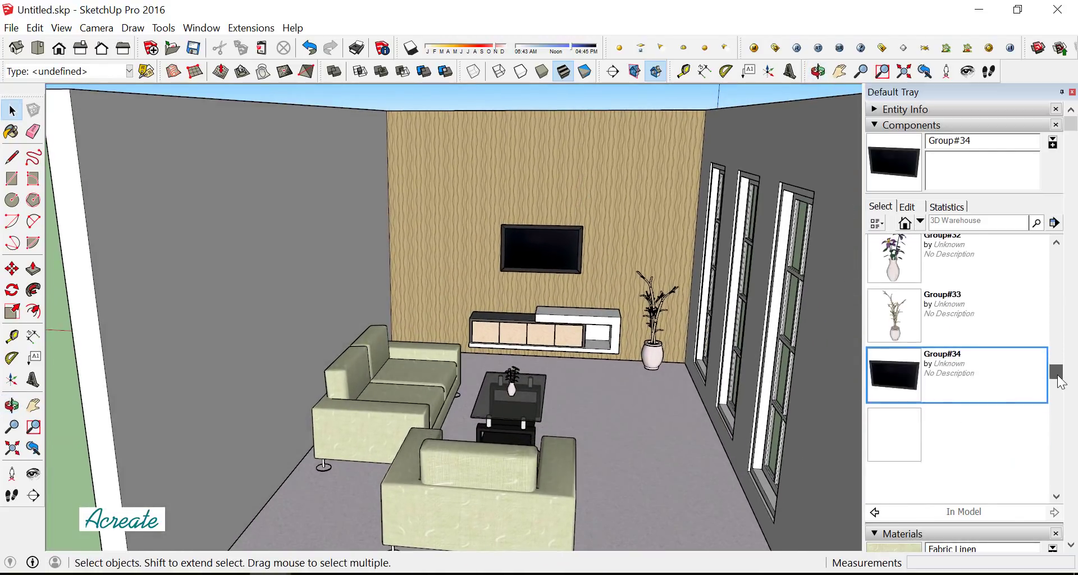
Place a speaker component on the TV cabinet's white top
click(894, 433)
scroll(637, 325, up, 2)
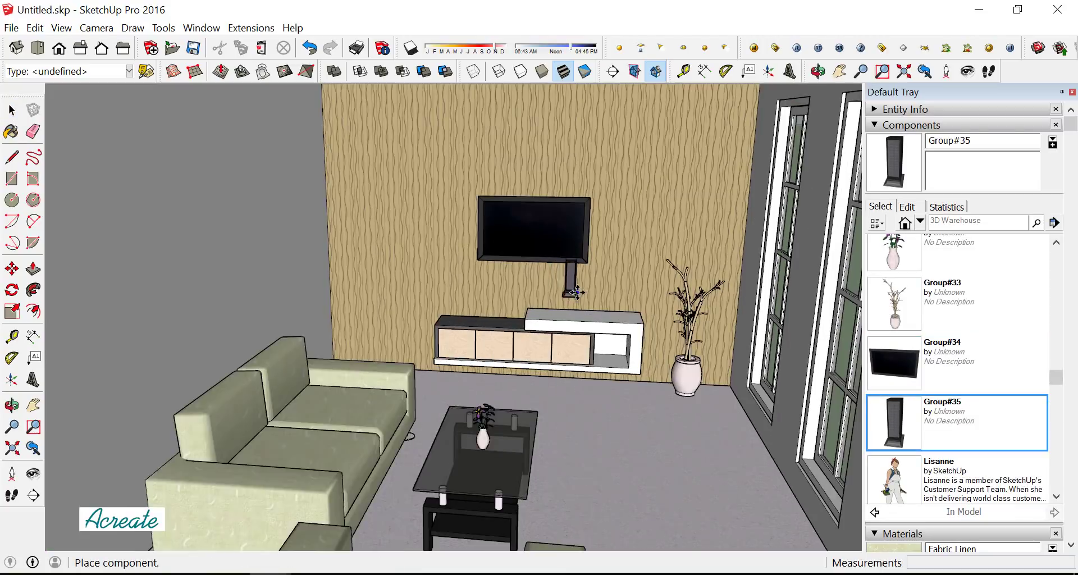
scroll(639, 325, up, 3)
scroll(640, 326, up, 3)
scroll(651, 325, up, 2)
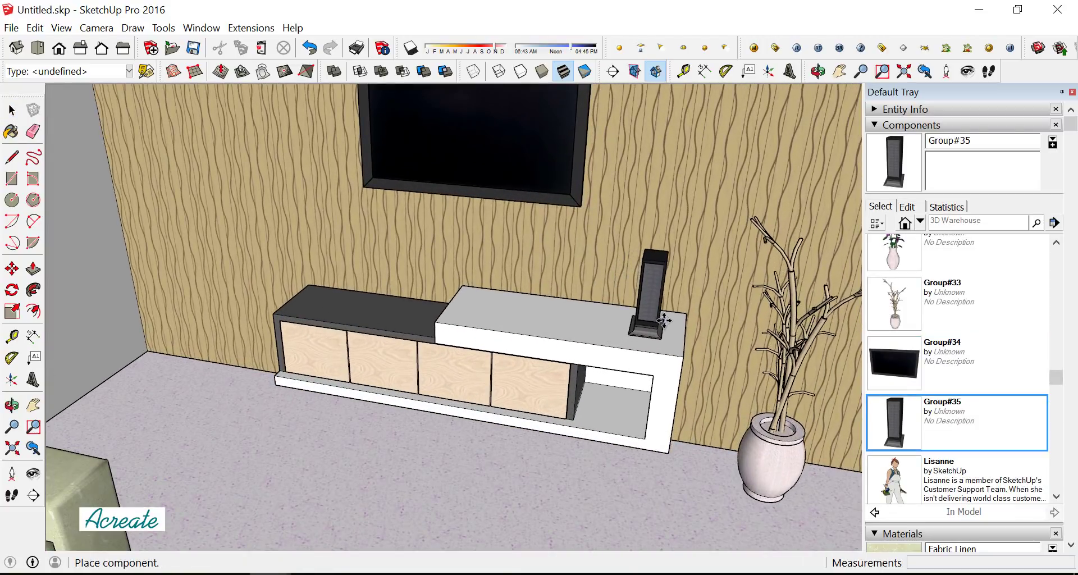
click(664, 320)
Copy the speaker with Ctrl-Move onto the cabinet's dark left end
scroll(651, 331, up, 2)
scroll(659, 337, up, 2)
key(ctrl)
click(671, 351)
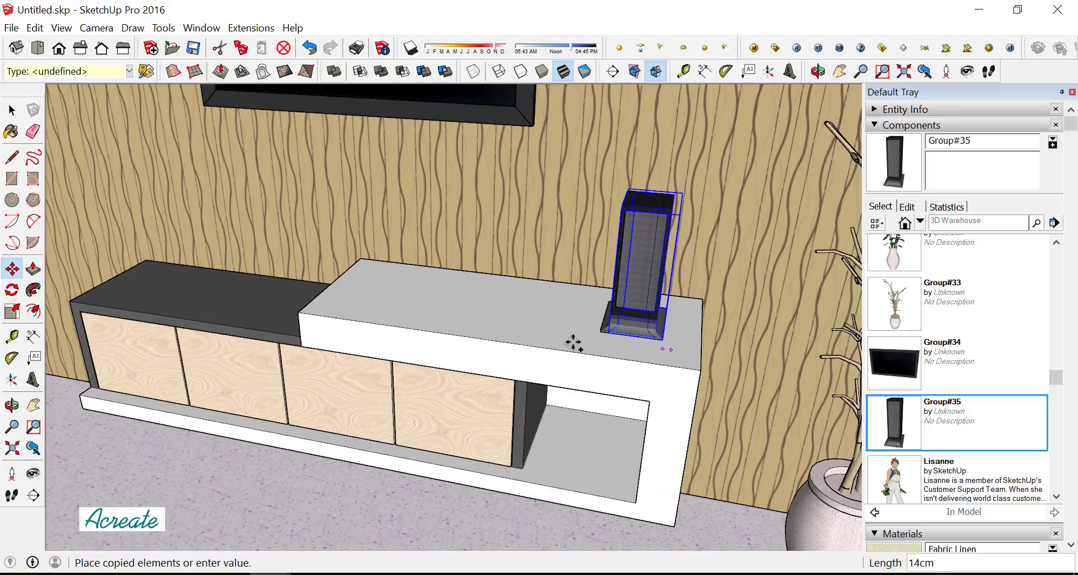
click(132, 303)
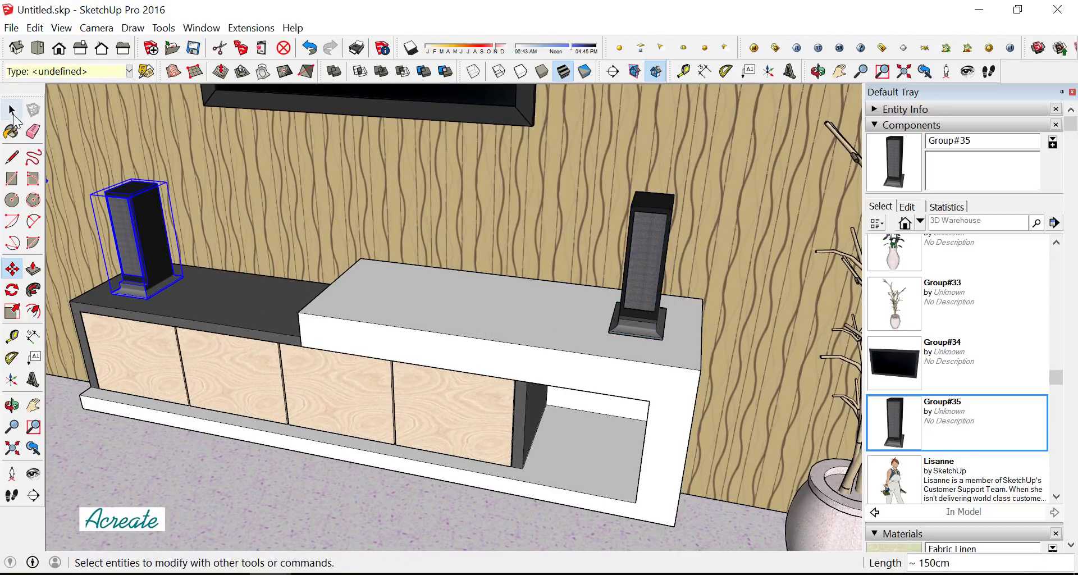
key(space)
Place the colourful book set component in the cabinet's open shelf
click(398, 364)
scroll(542, 372, down, 3)
scroll(556, 381, down, 3)
middle_drag(566, 389, 553, 385)
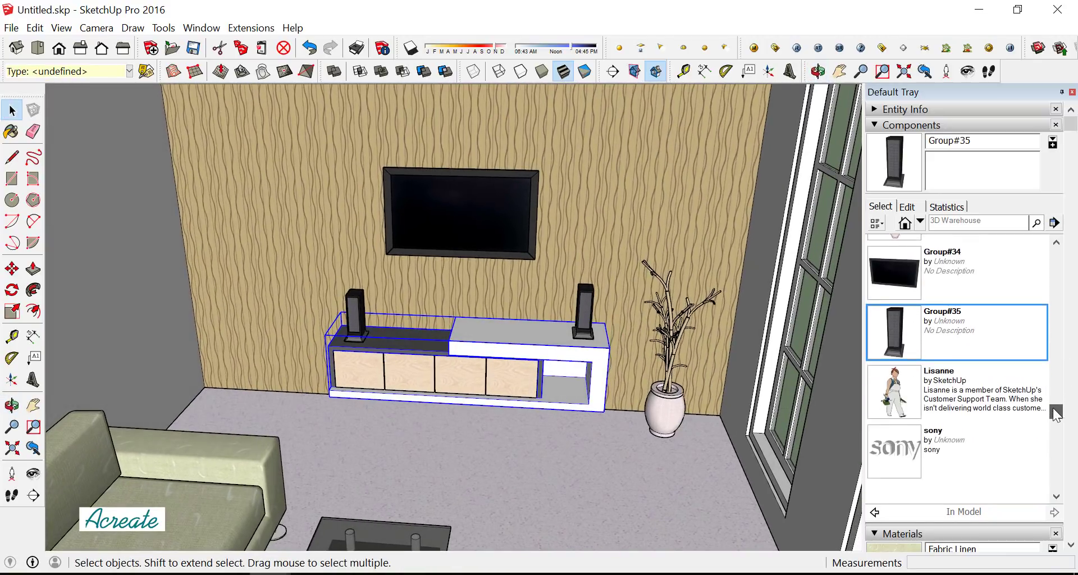
drag(1061, 375, 1064, 238)
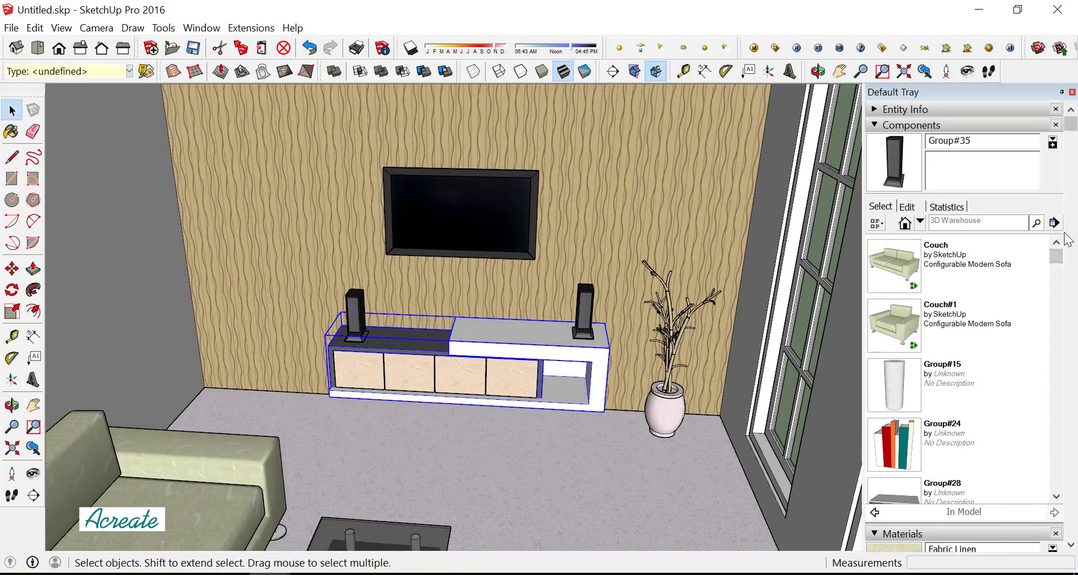
click(905, 425)
scroll(561, 381, up, 2)
scroll(595, 381, up, 3)
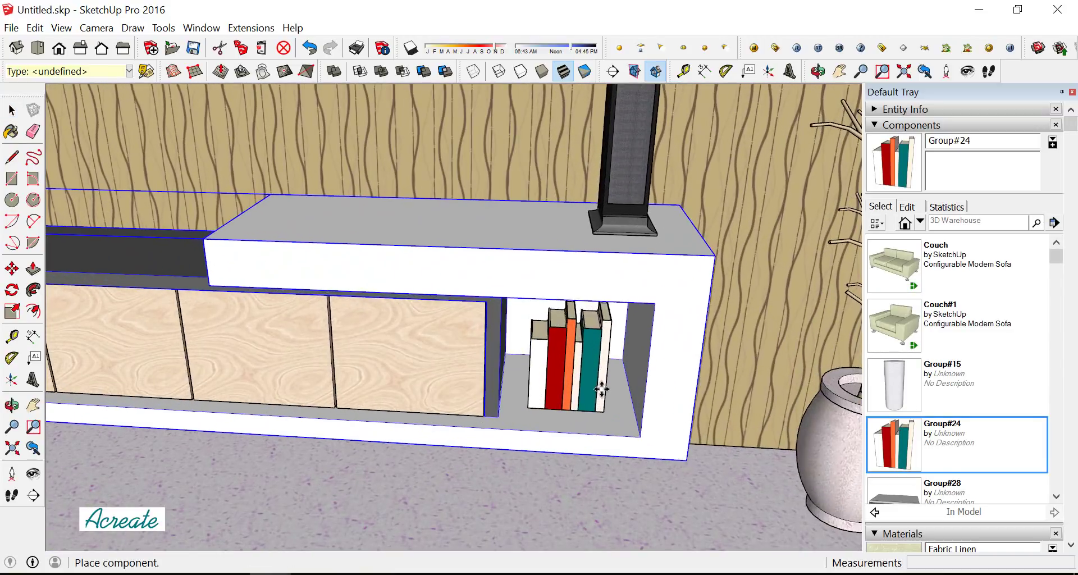
click(625, 393)
Return to the Select tool, close the Default Tray and zoom out
click(11, 112)
scroll(452, 336, down, 2)
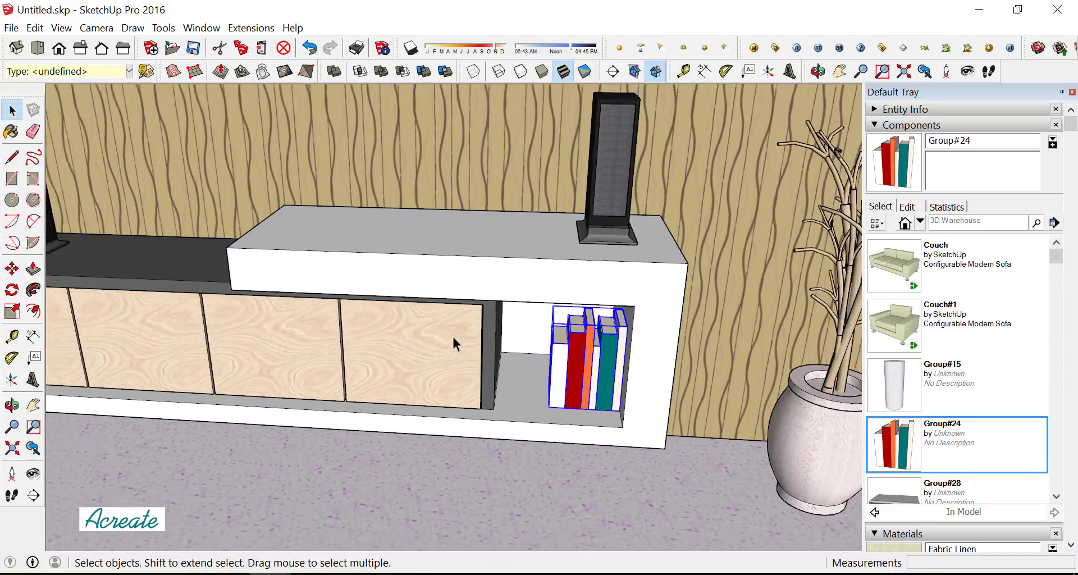
scroll(583, 337, down, 1)
click(1071, 92)
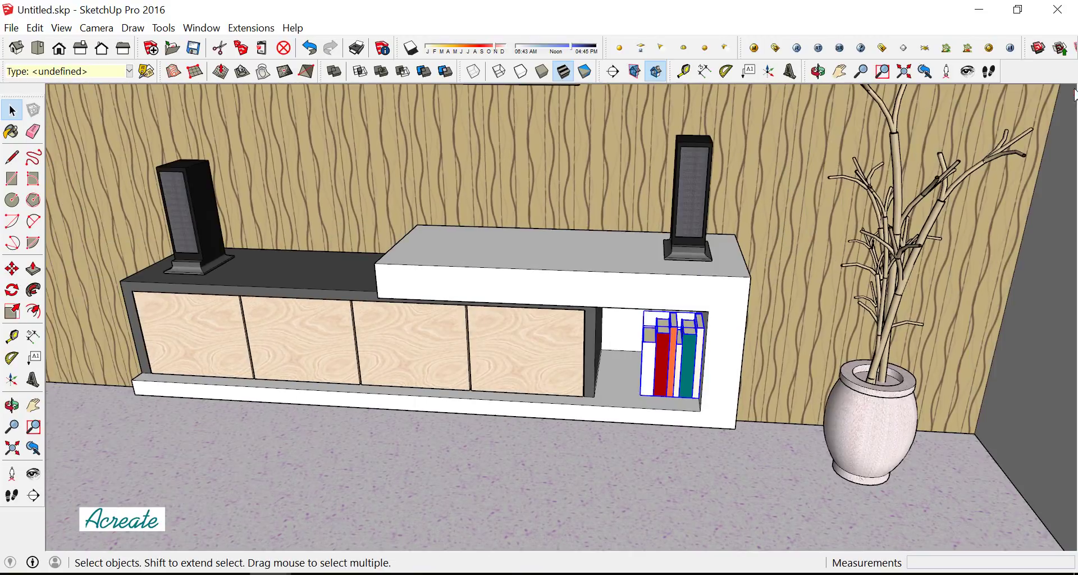
scroll(618, 429, down, 2)
scroll(619, 428, down, 3)
Orbit to eye level facing the TV wall and bring the side tray back up
scroll(618, 429, down, 3)
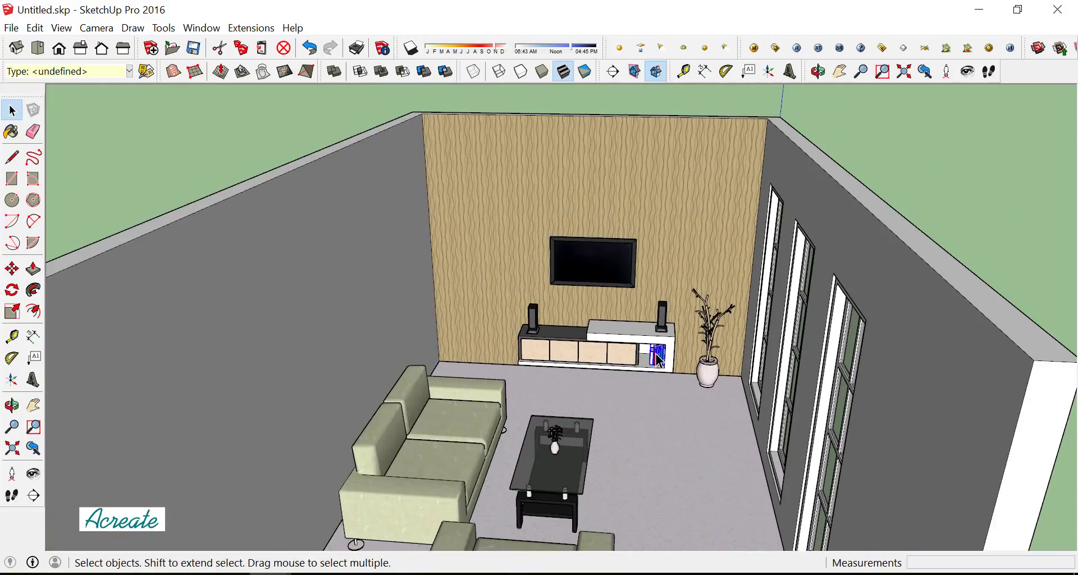
scroll(619, 428, down, 2)
middle_drag(618, 429, 633, 338)
scroll(633, 338, up, 2)
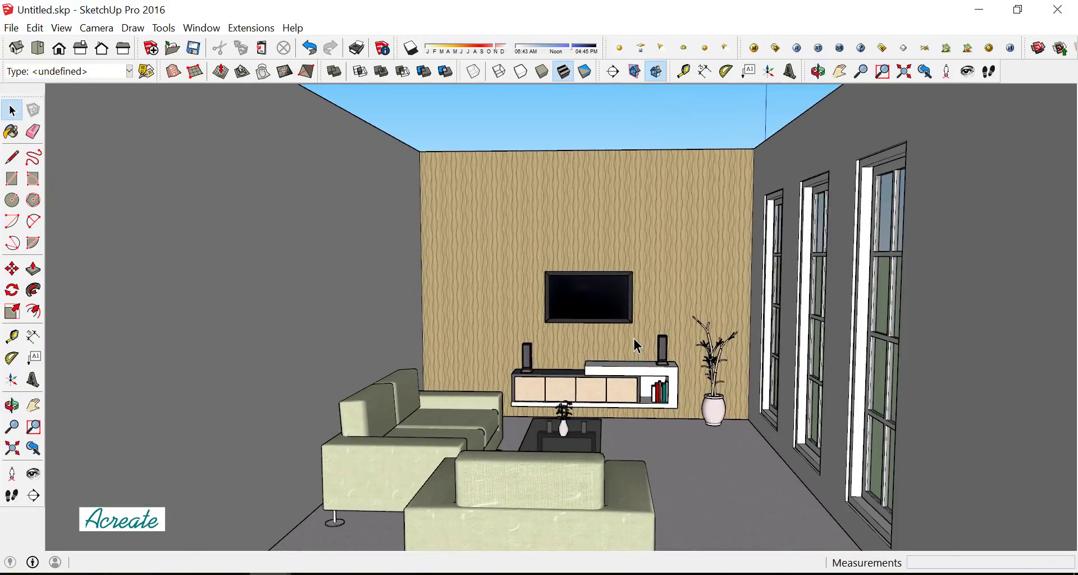
scroll(645, 339, up, 3)
scroll(654, 340, up, 2)
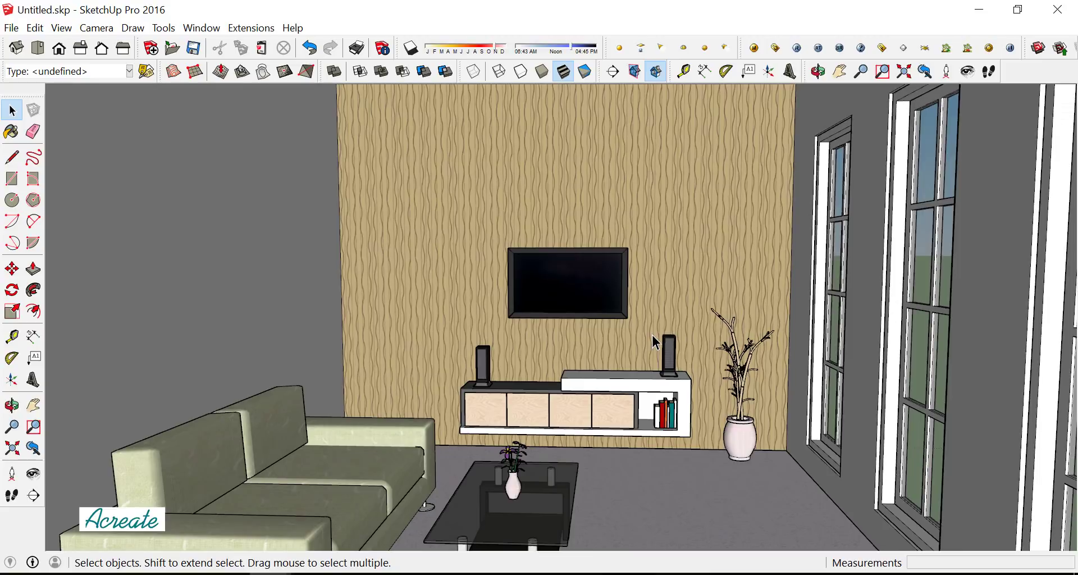
scroll(654, 342, down, 3)
scroll(287, 185, up, 2)
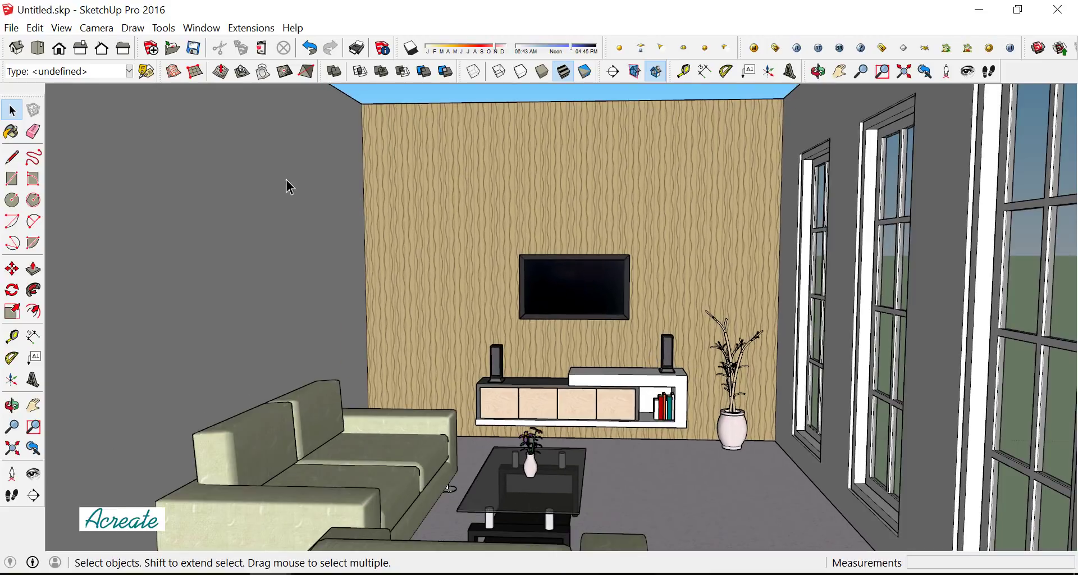
click(19, 133)
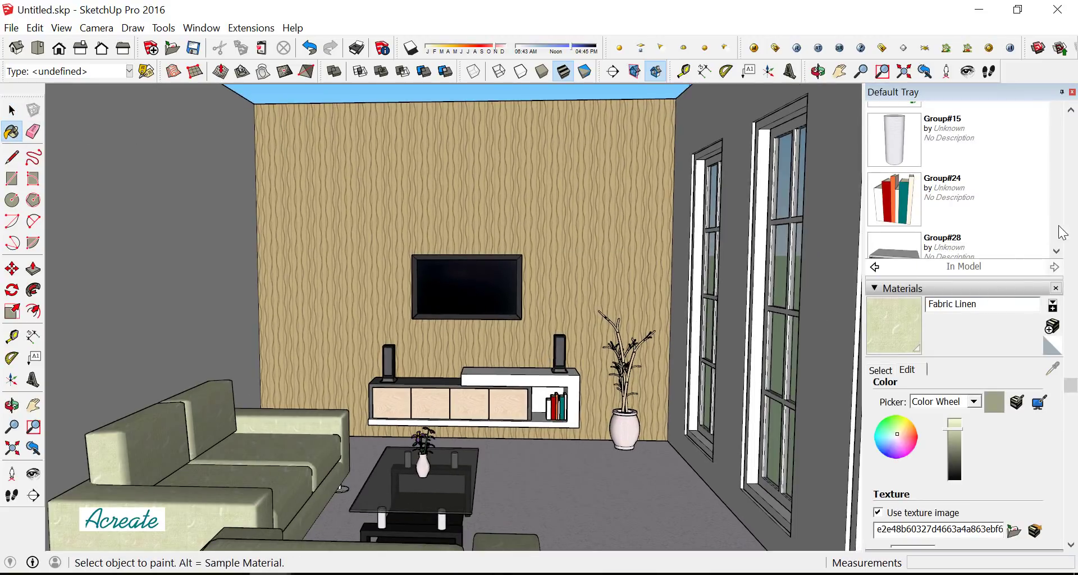
drag(1072, 383, 1072, 355)
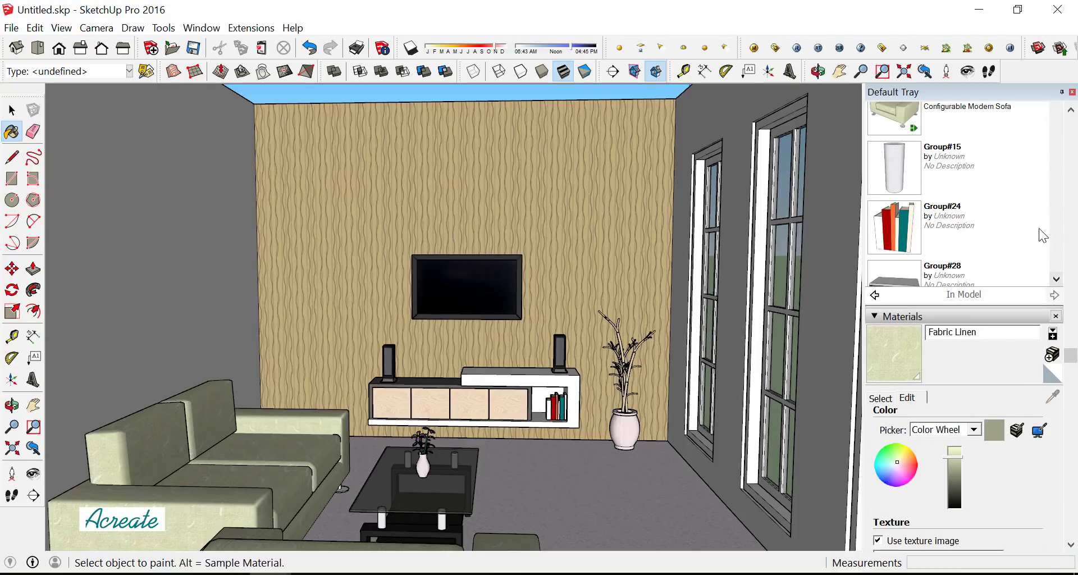
Place the Group#28 media player on the cabinet top, then return to Select and close the tray
click(1003, 217)
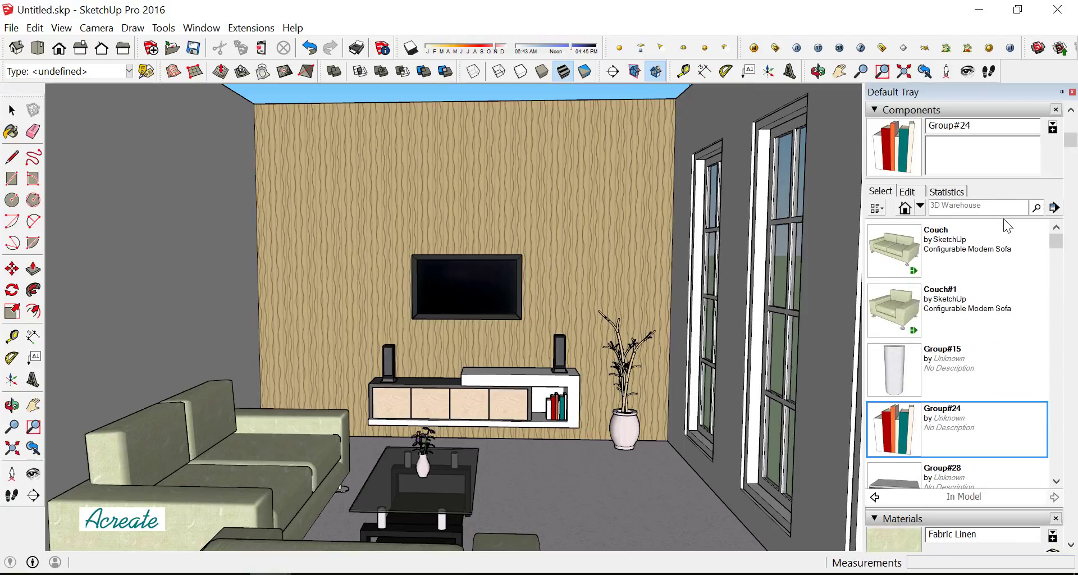
scroll(1002, 219, down, 2)
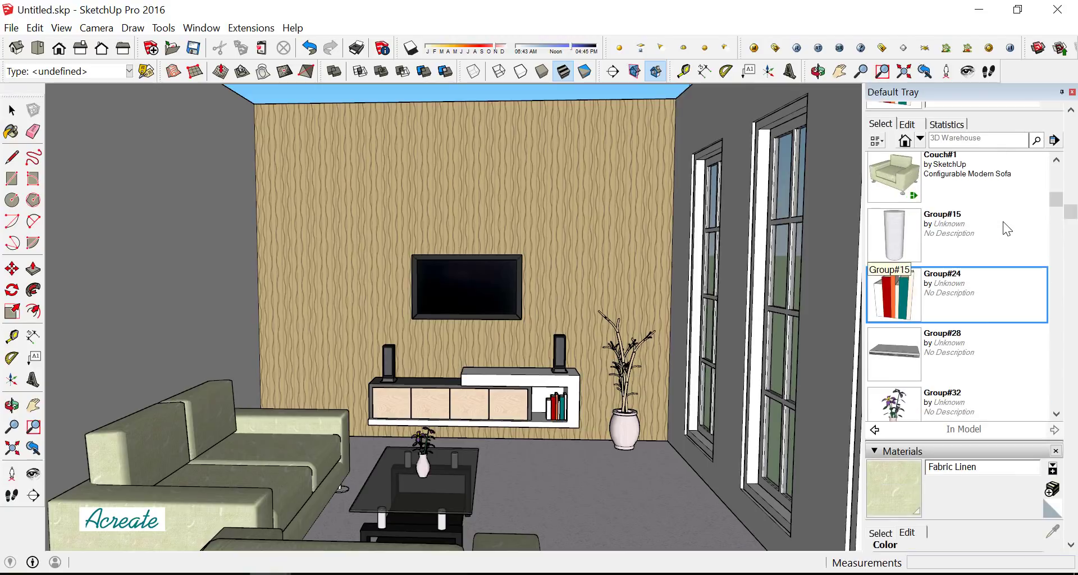
click(911, 359)
scroll(493, 383, up, 3)
middle_drag(493, 384, 493, 383)
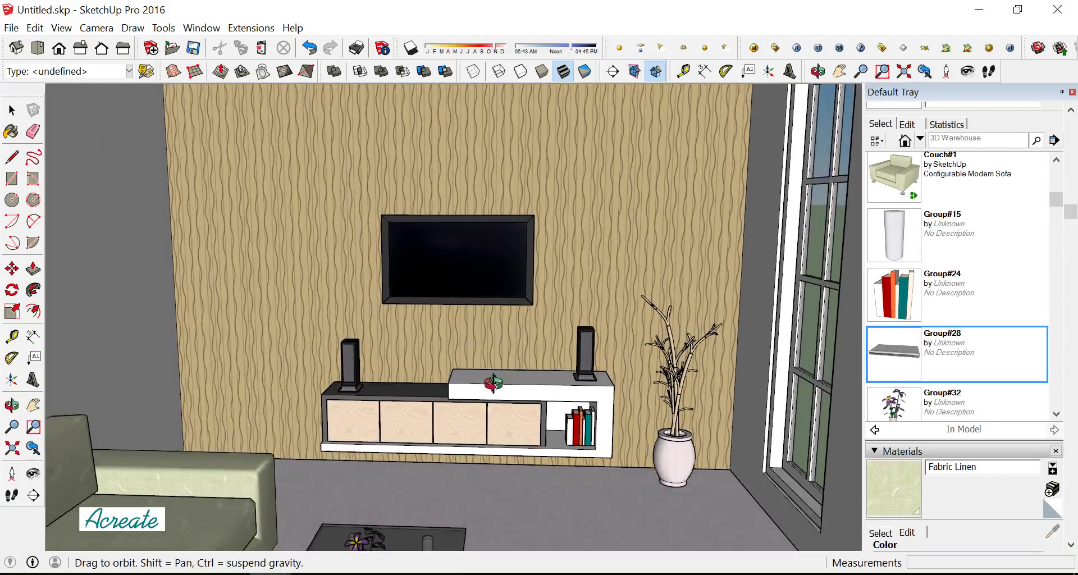
scroll(493, 387, up, 2)
scroll(497, 382, up, 1)
scroll(539, 370, up, 2)
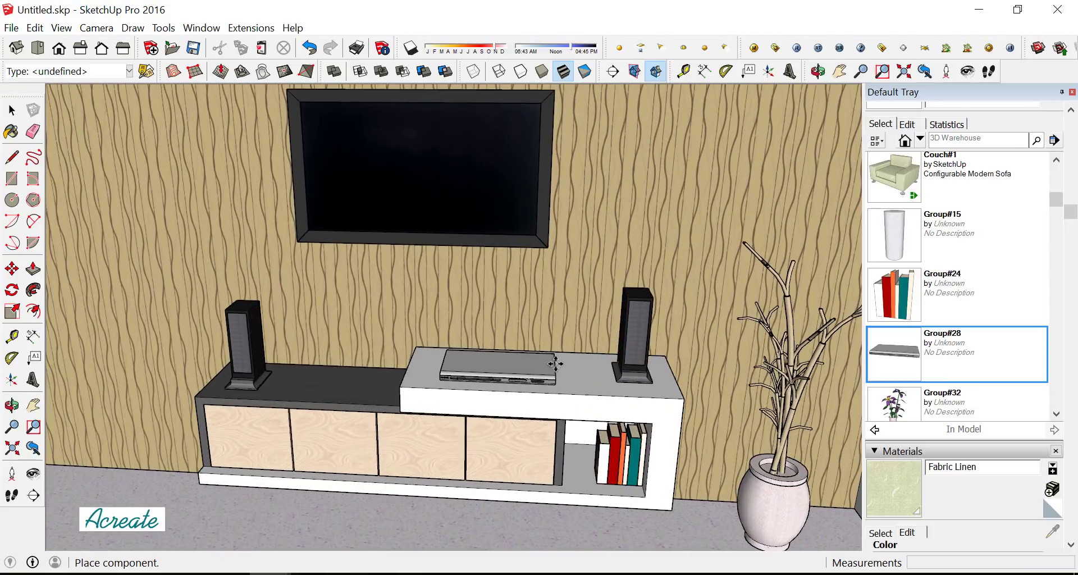
click(564, 365)
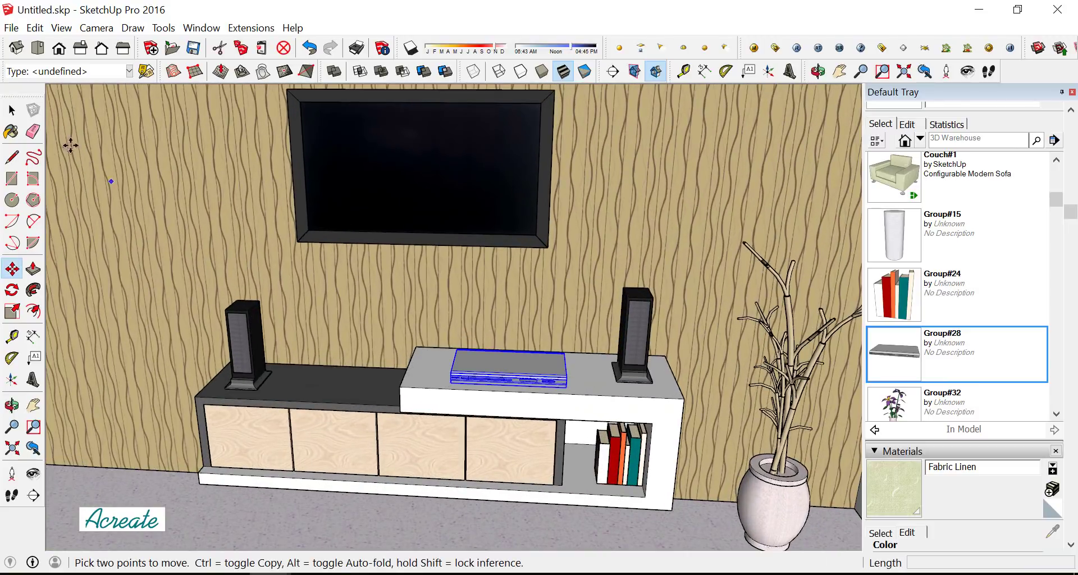
click(11, 110)
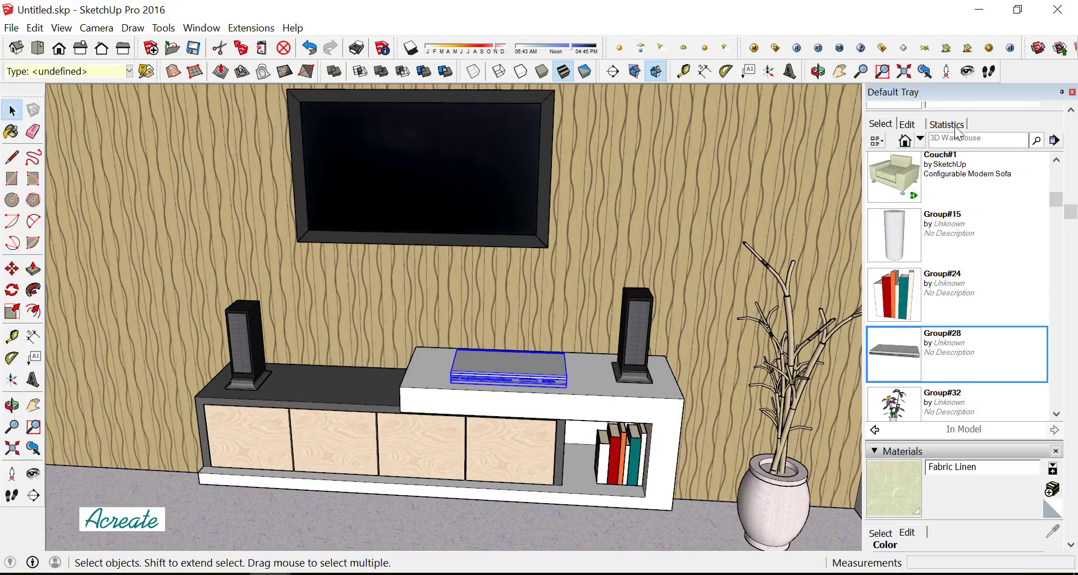
click(1071, 93)
Survey the furnished room, then switch to Paint Bucket (B) to reopen the Materials tray
middle_drag(574, 260, 622, 311)
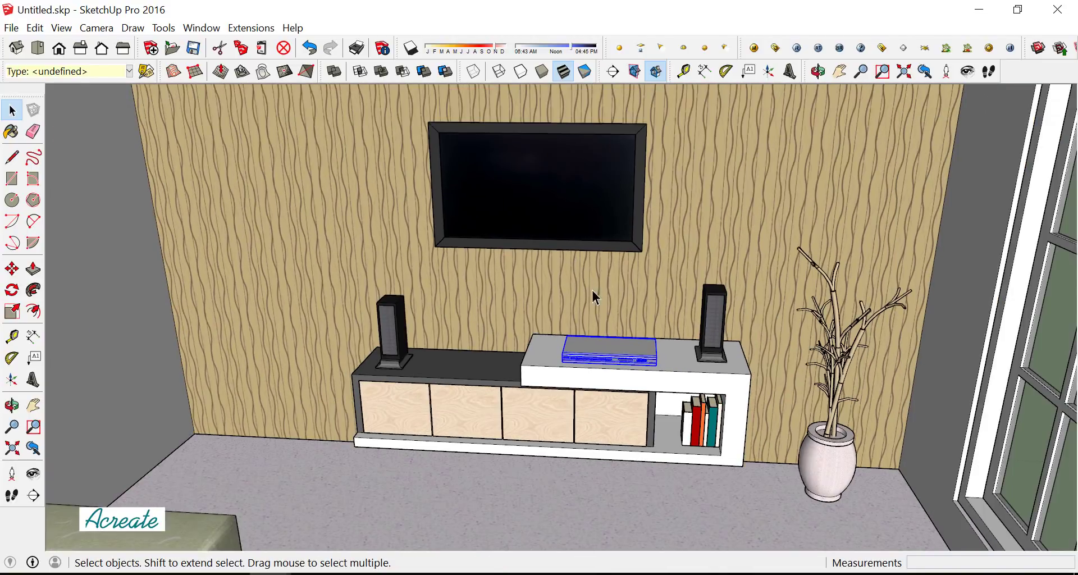
scroll(622, 311, down, 3)
scroll(622, 311, down, 3)
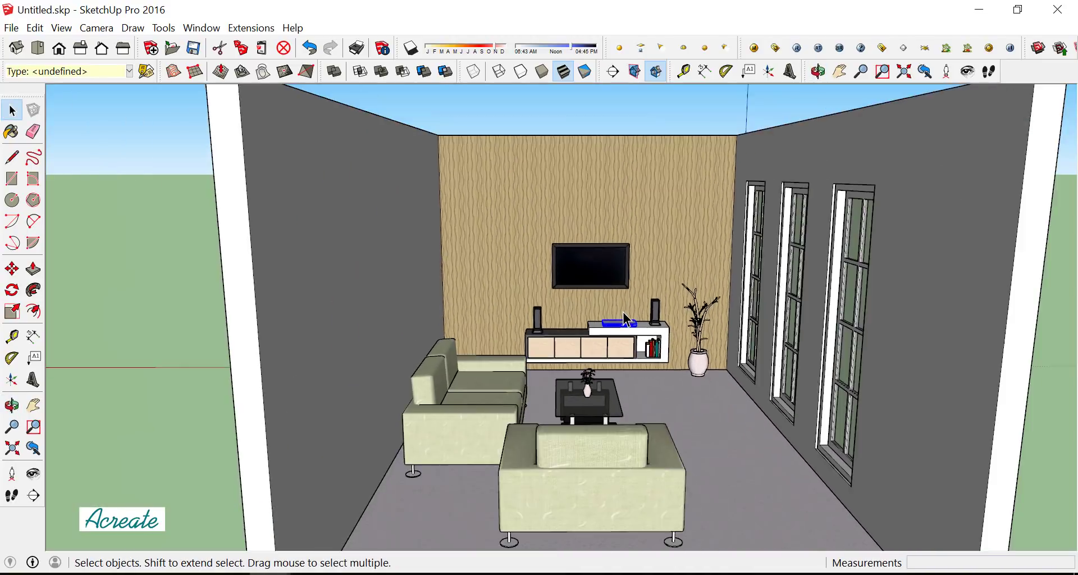
scroll(622, 312, down, 3)
mouse_move(868, 199)
middle_down()
mouse_move(639, 277)
mouse_move(650, 292)
mouse_move(760, 321)
mouse_move(633, 380)
mouse_move(710, 349)
middle_up()
scroll(638, 277, up, 2)
scroll(650, 292, up, 2)
scroll(650, 292, up, 2)
scroll(650, 292, down, 3)
scroll(633, 379, up, 4)
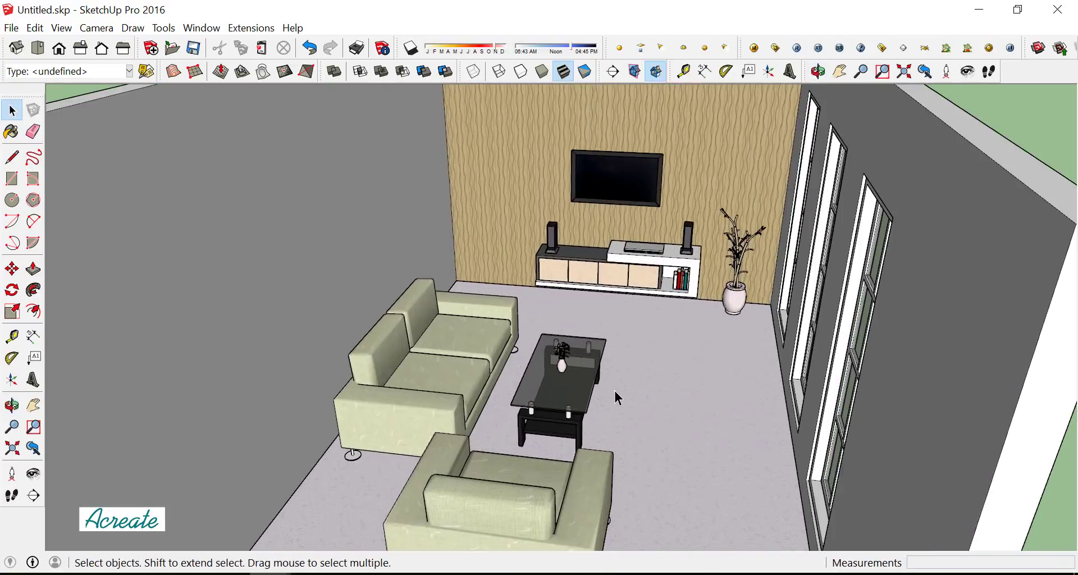
scroll(616, 392, up, 2)
scroll(710, 349, up, 3)
scroll(710, 349, up, 2)
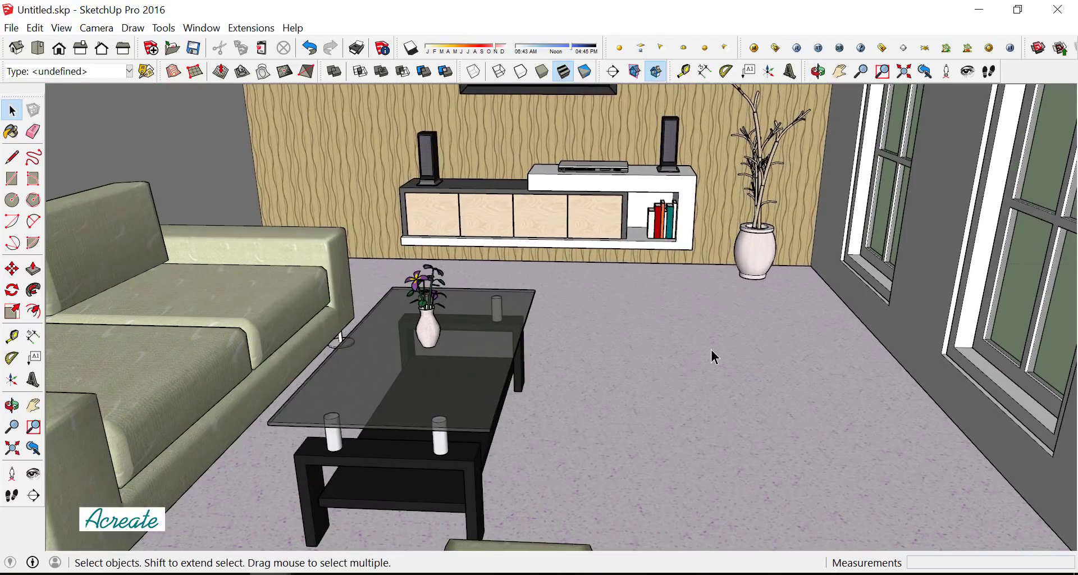
scroll(711, 350, up, 2)
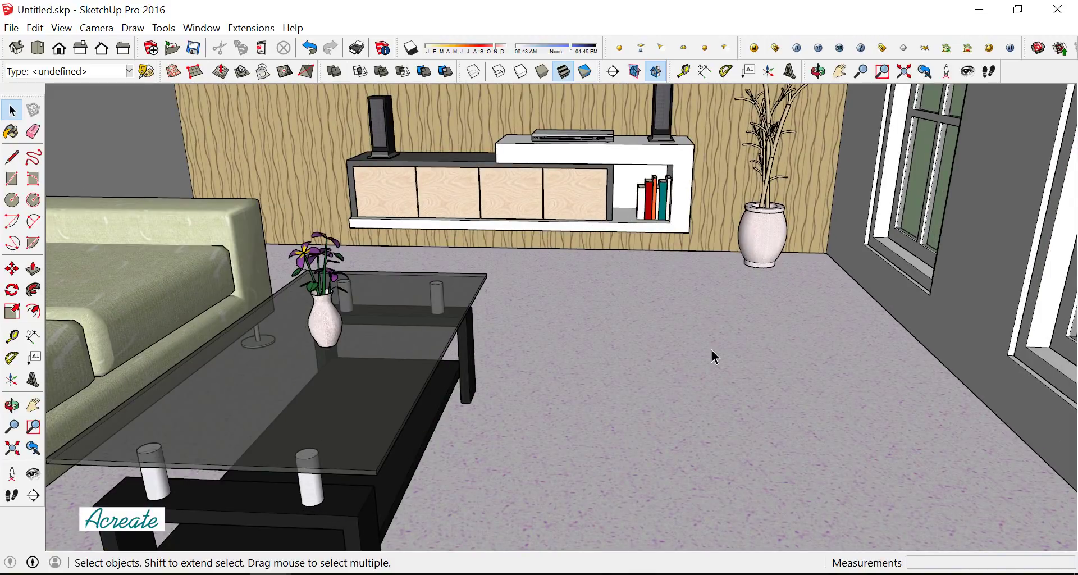
key(b)
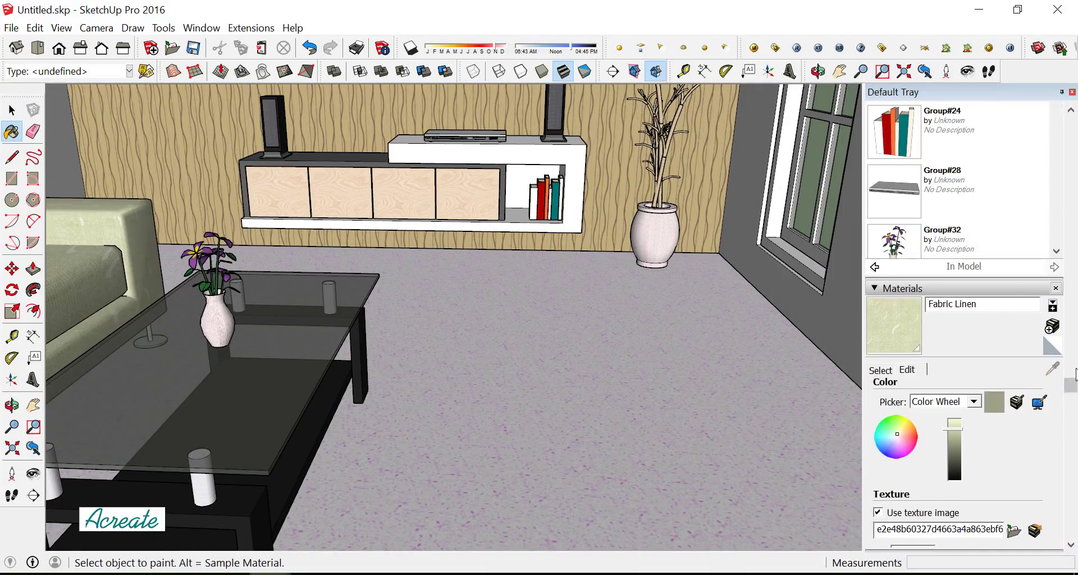
Sample the floor's Quartz Light Brown material with the Materials eyedropper
drag(1071, 388, 1071, 109)
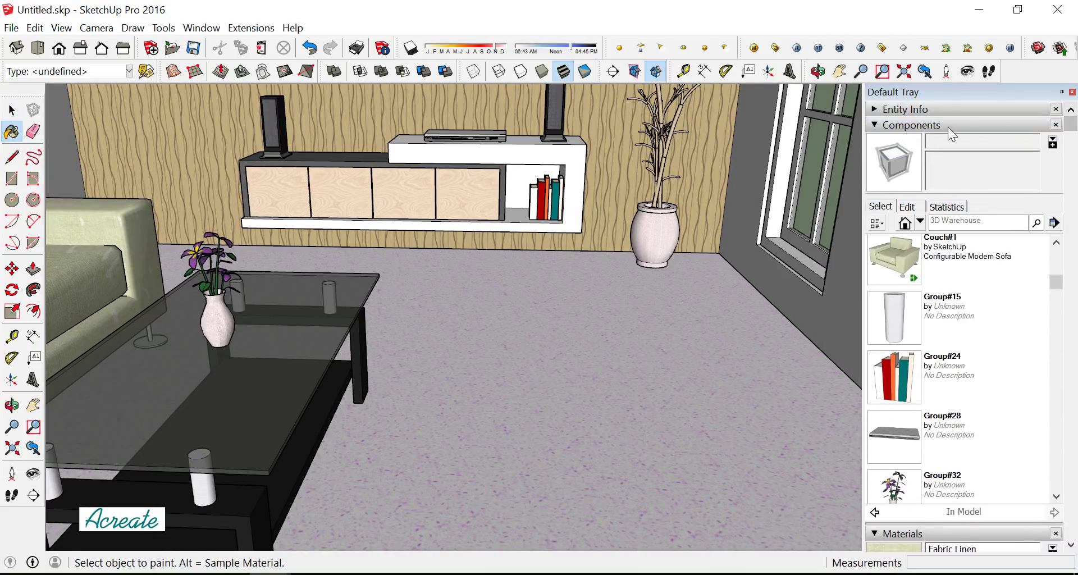
click(948, 127)
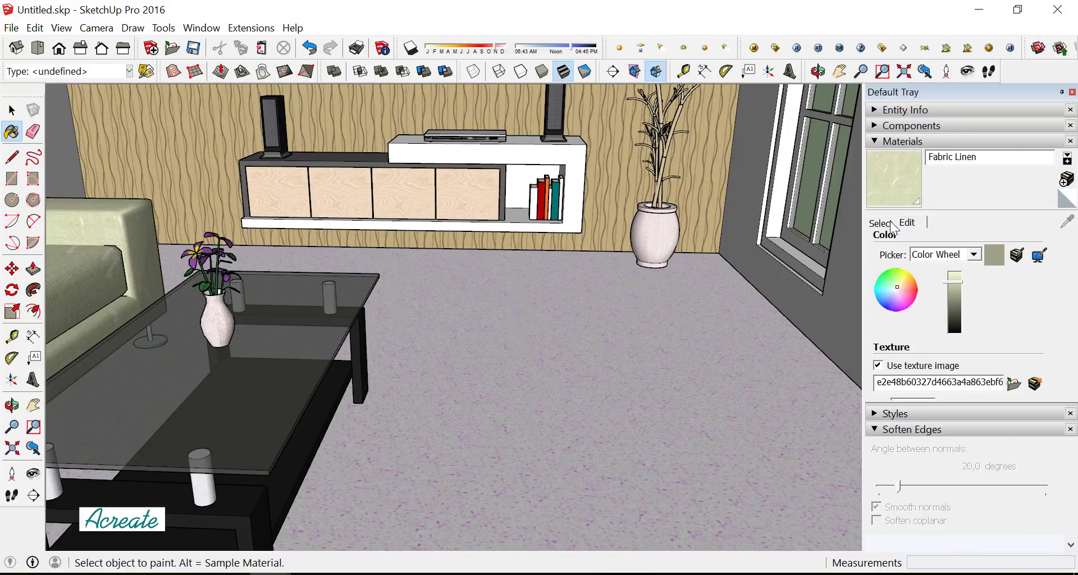
click(887, 227)
click(1067, 222)
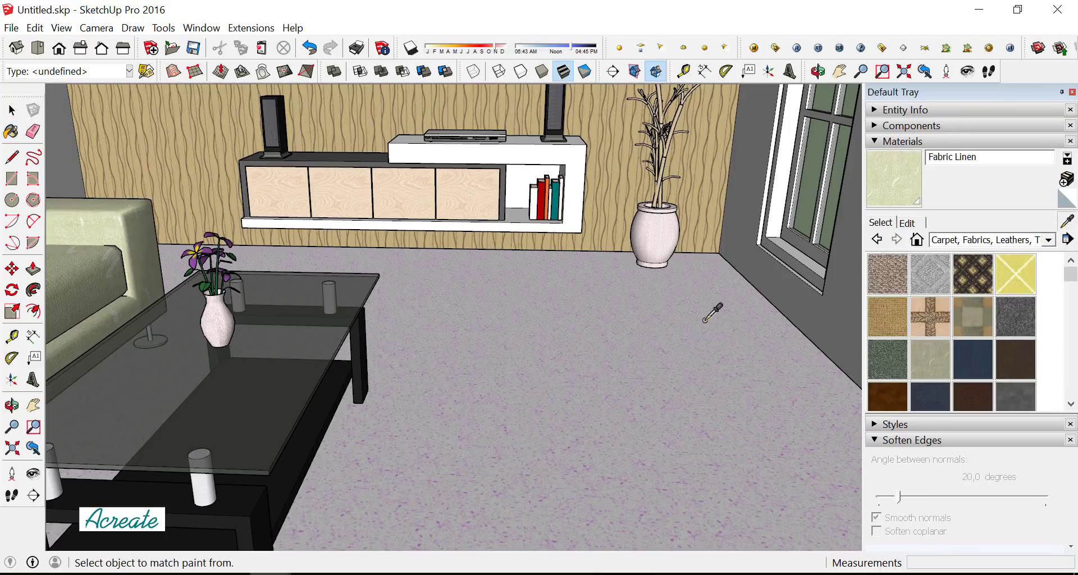
click(612, 351)
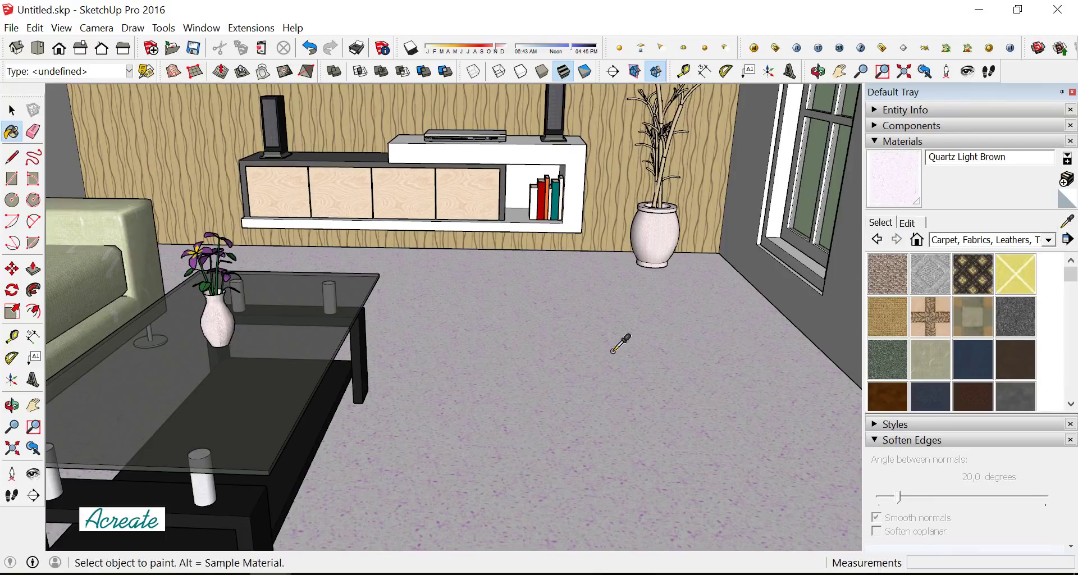
Add a V-Ray Reflection layer to Quartz Light Brown and preview it
click(754, 48)
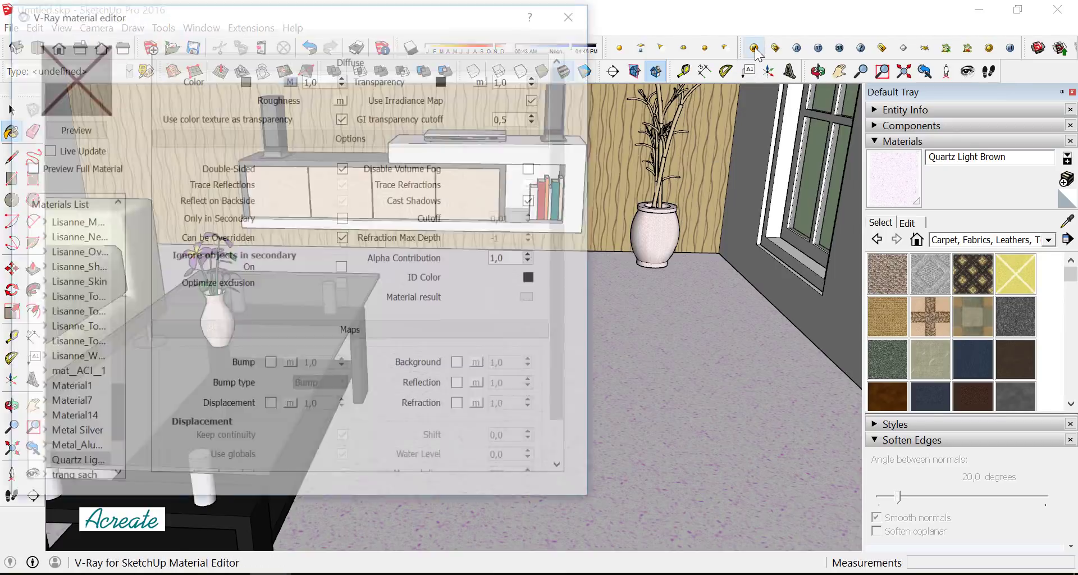
click(83, 133)
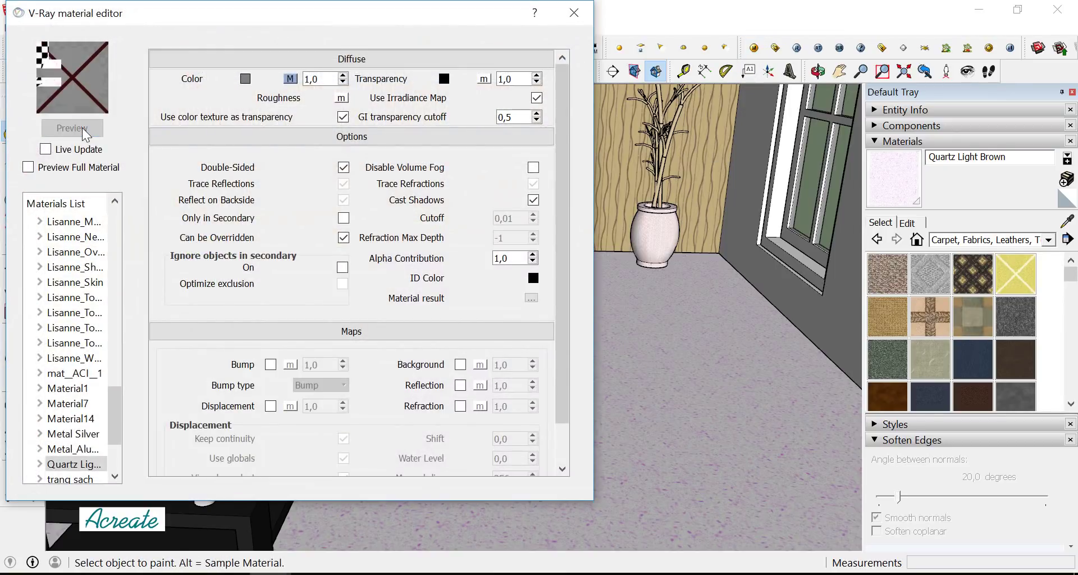
click(80, 469)
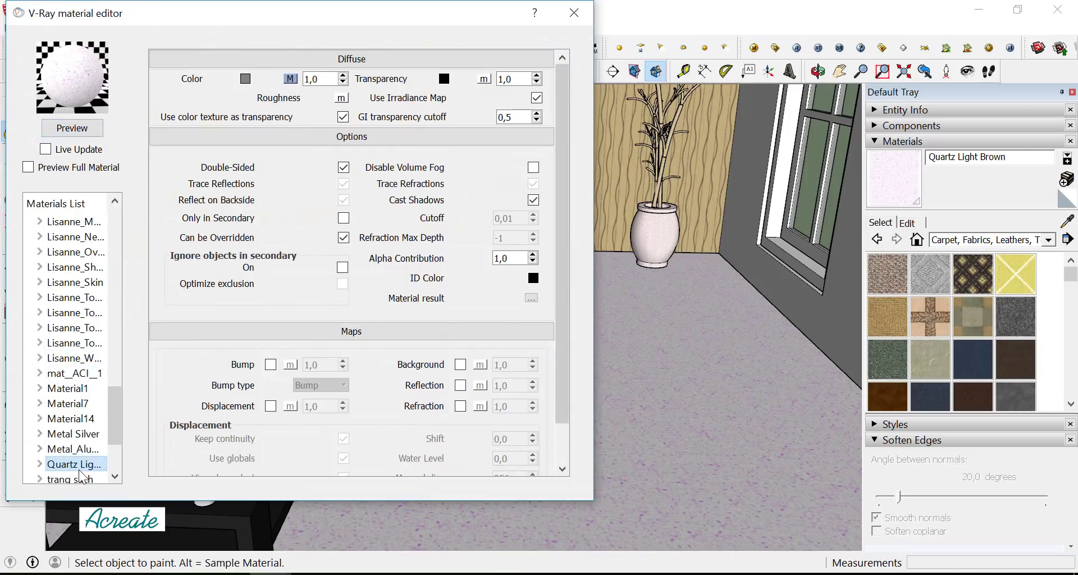
right_click(85, 465)
mouse_move(181, 298)
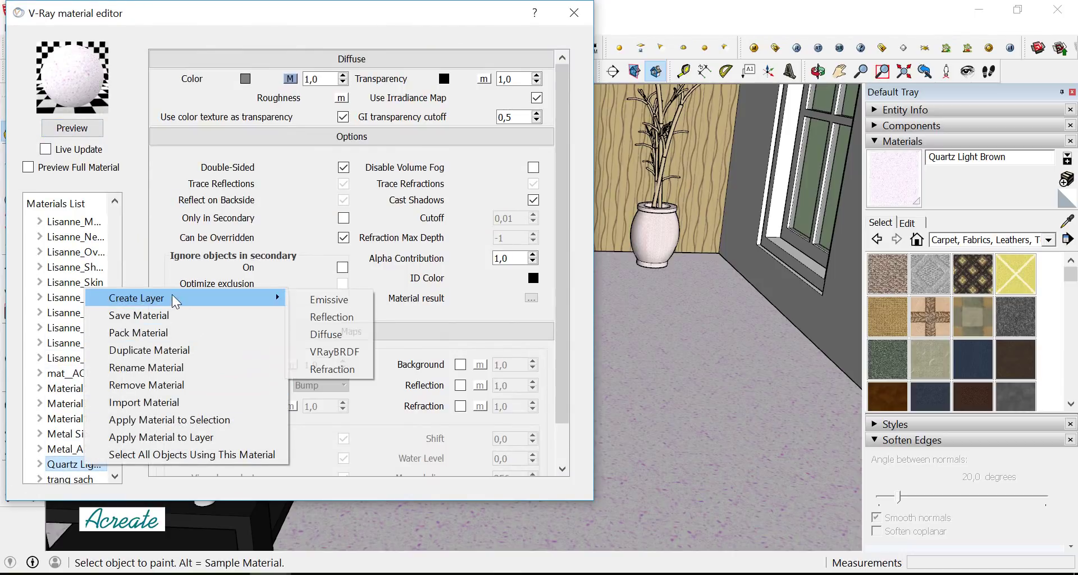
click(332, 318)
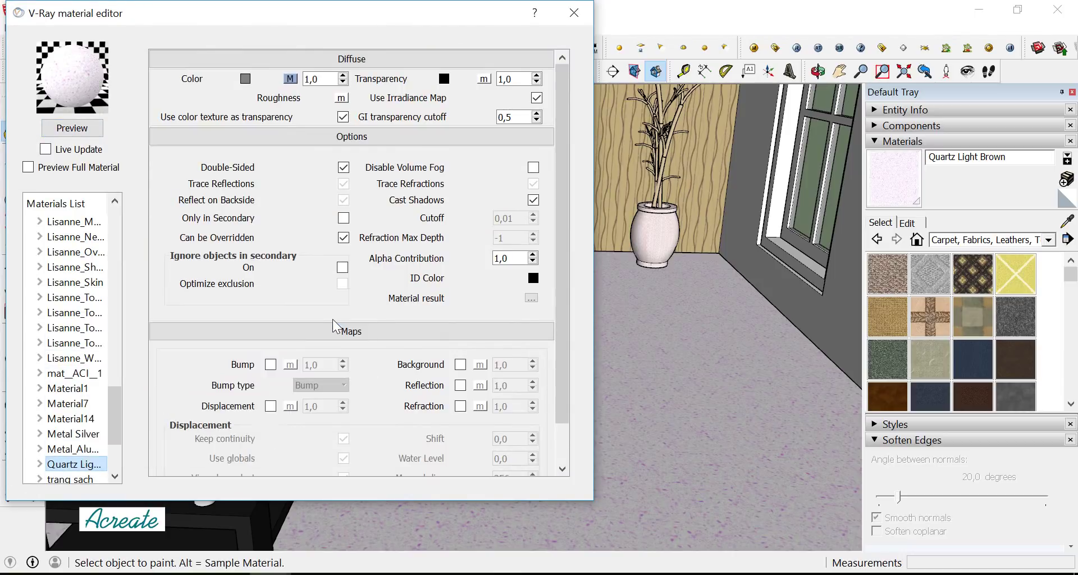
click(81, 132)
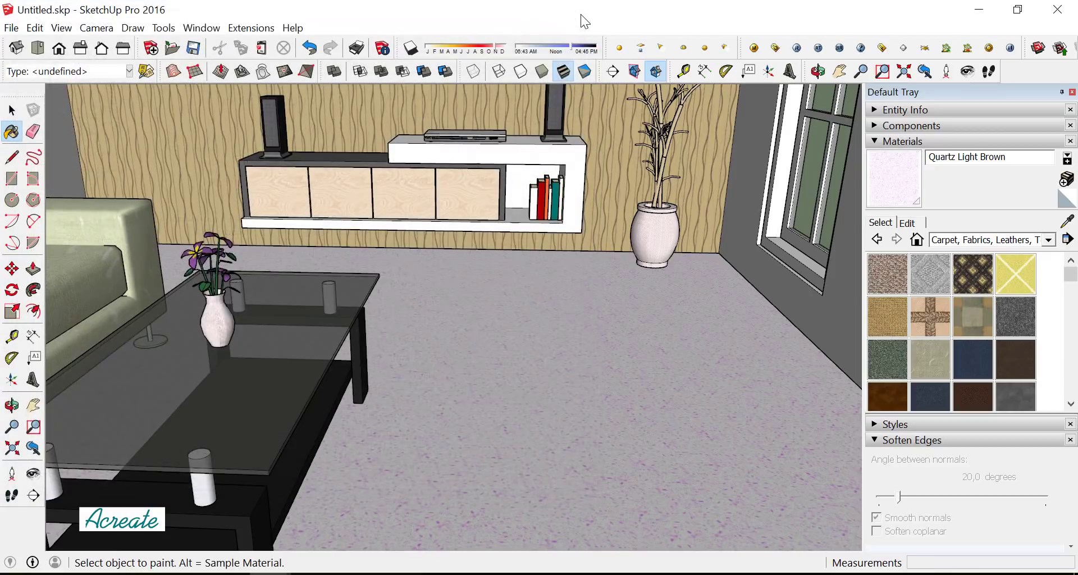
click(580, 14)
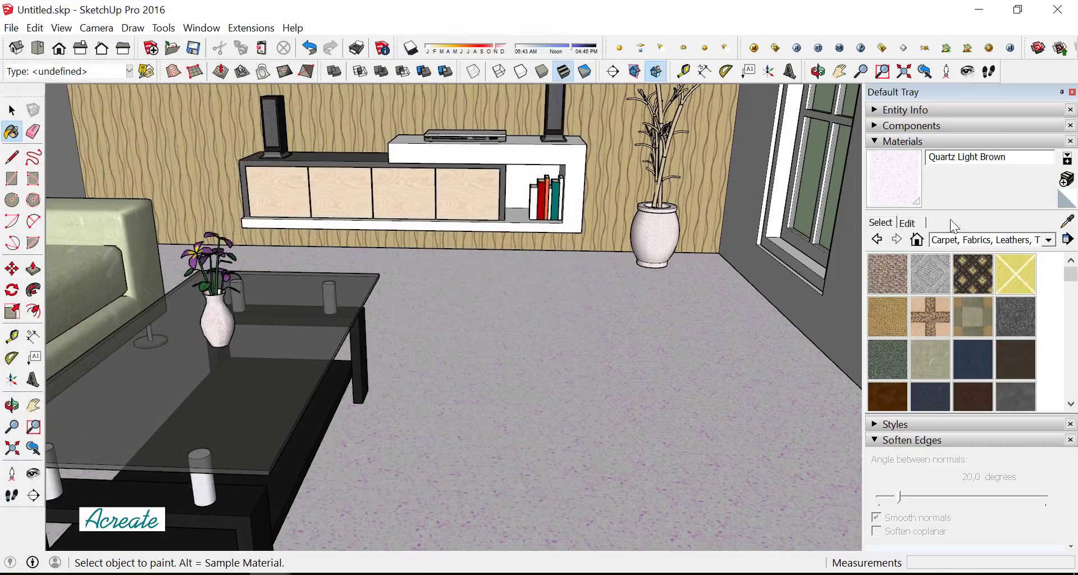
Sample the black table's Color M08 and give it a V-Ray Reflection layer, checking the glossy preview
click(1068, 222)
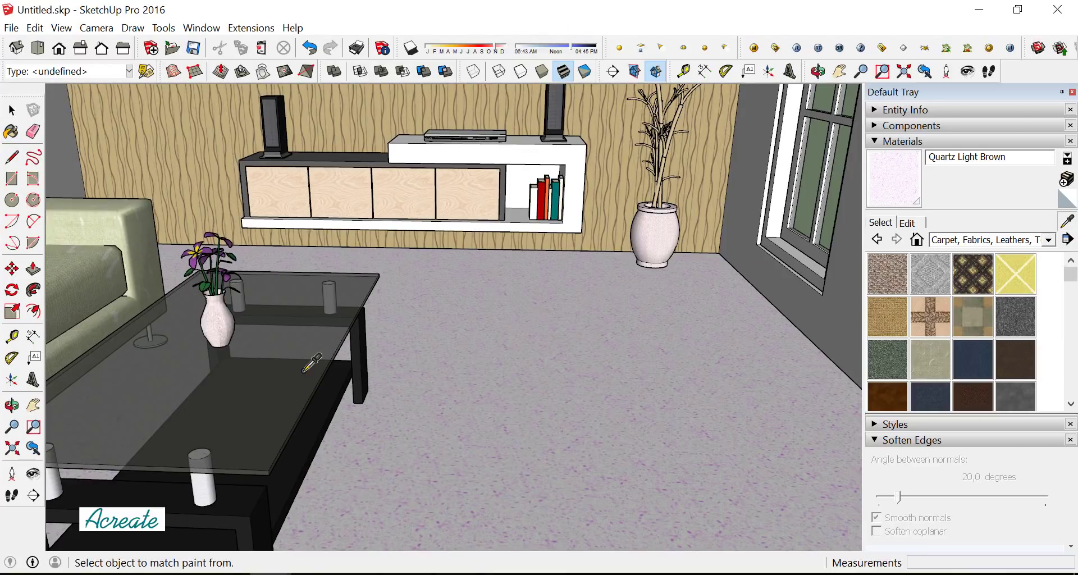
click(300, 459)
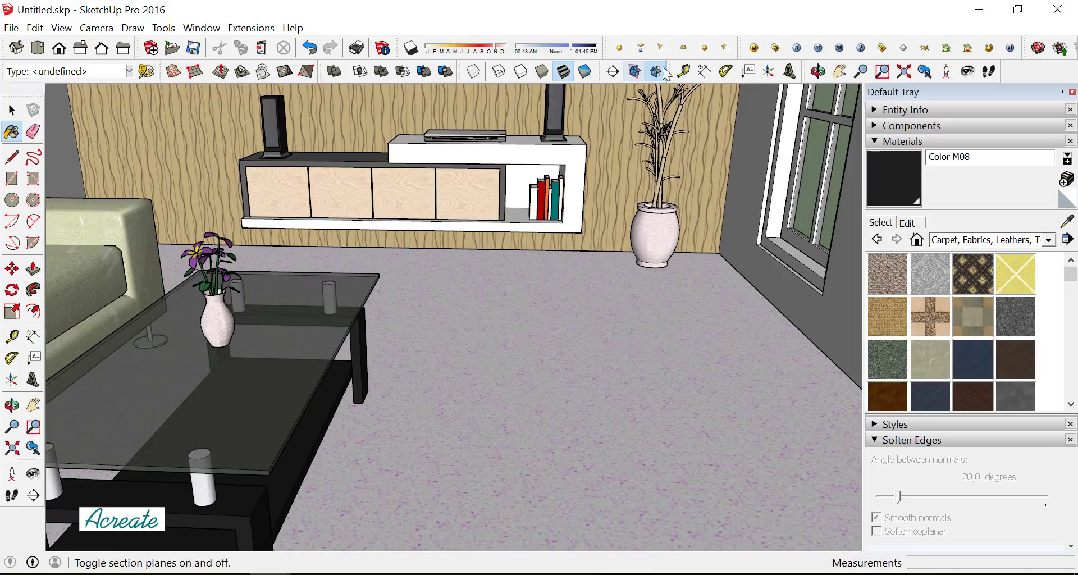
click(754, 48)
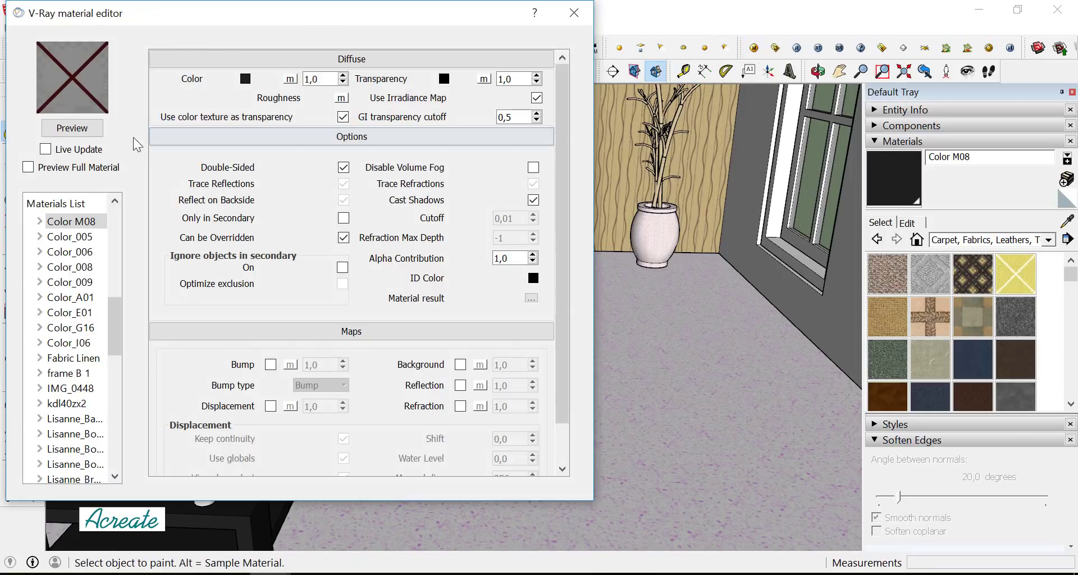
click(91, 130)
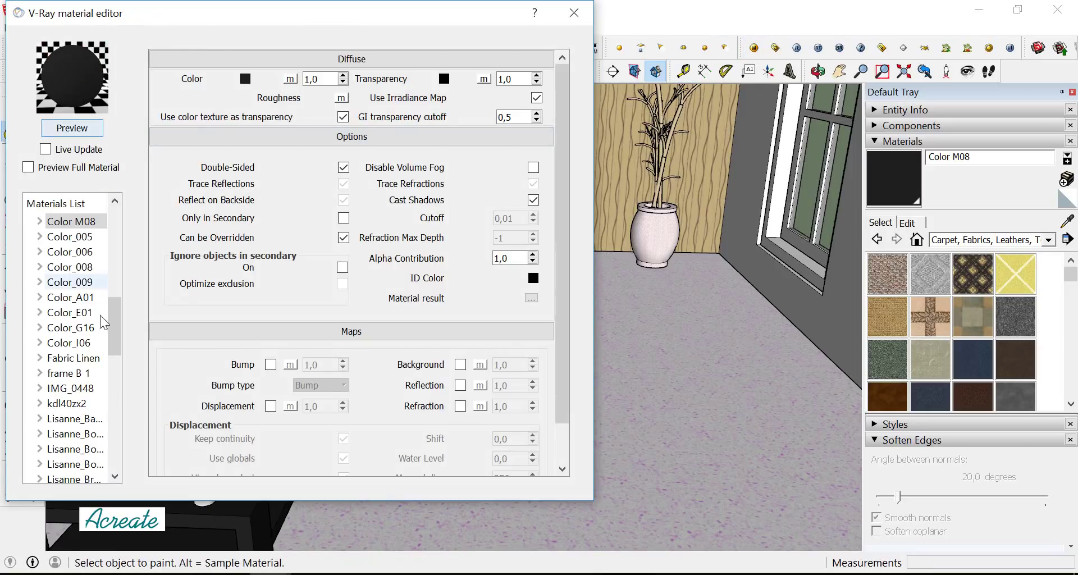
click(73, 224)
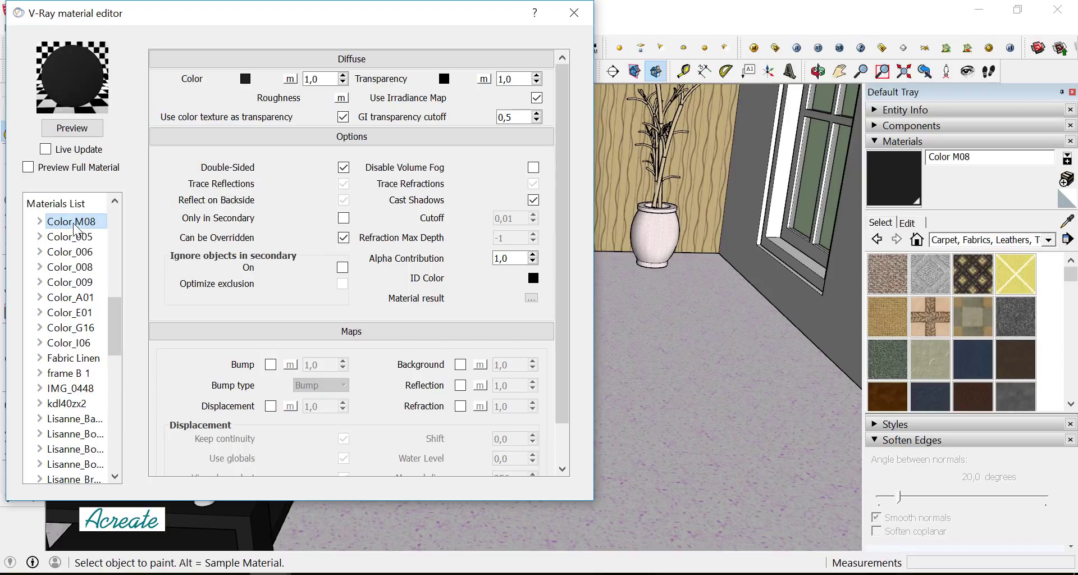
right_click(74, 223)
mouse_move(180, 234)
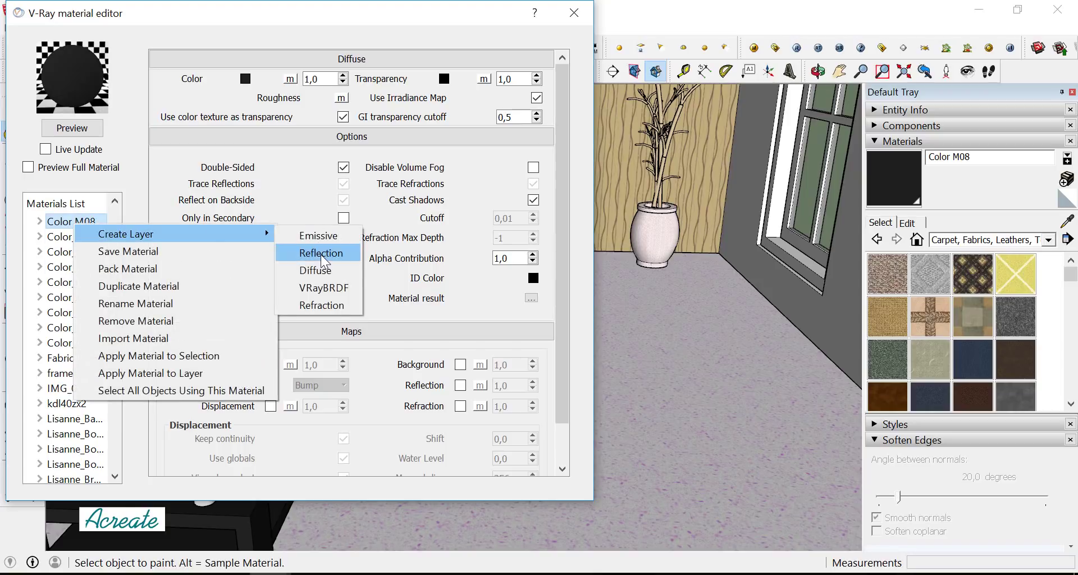
click(321, 254)
click(94, 134)
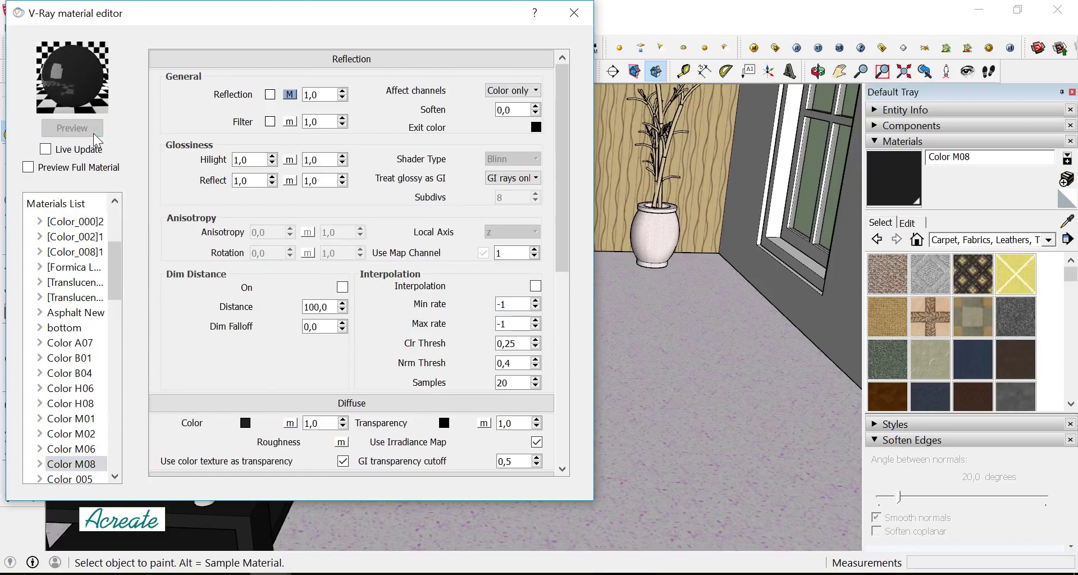
click(581, 12)
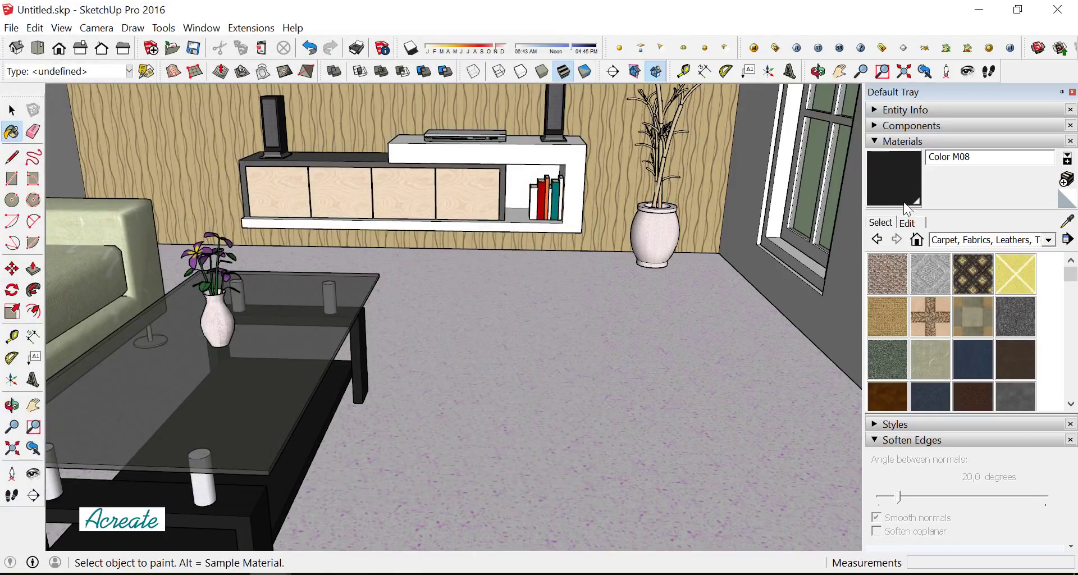
Sample Metal Silver from the shelf handle and add a V-Ray Reflection layer to it
click(1066, 222)
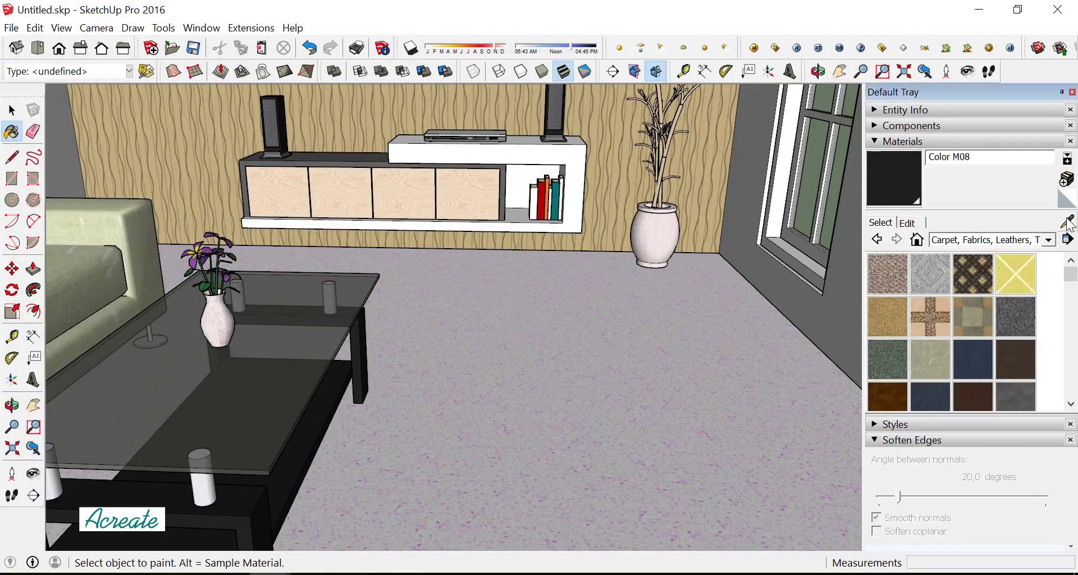
click(208, 489)
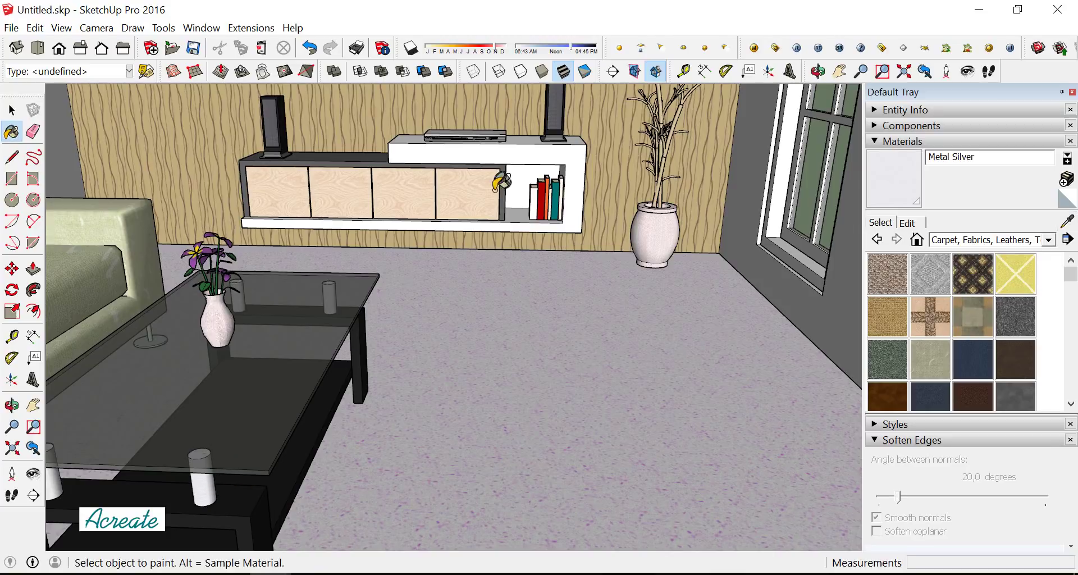
click(755, 49)
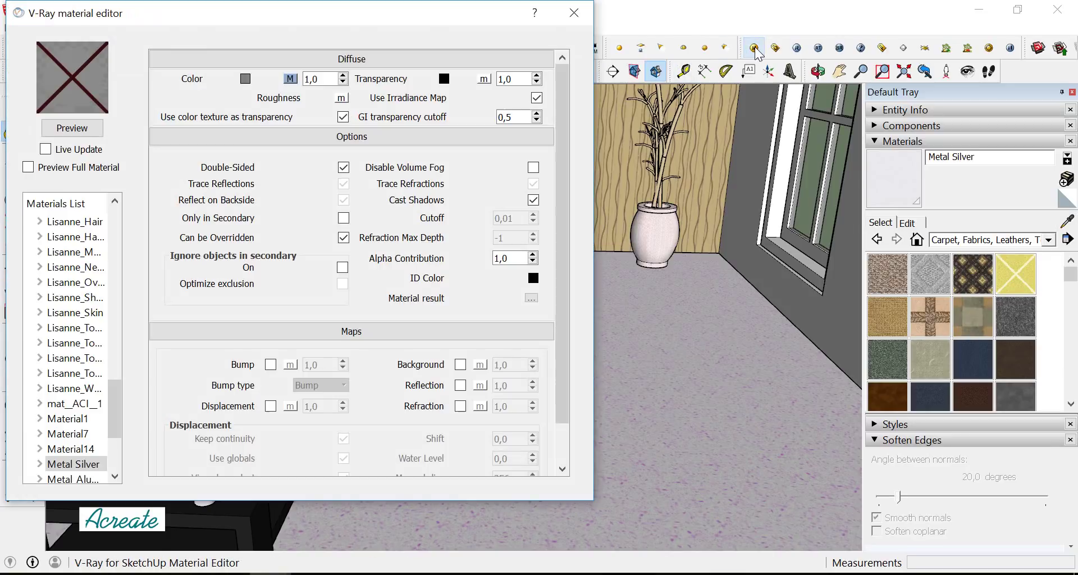
click(91, 133)
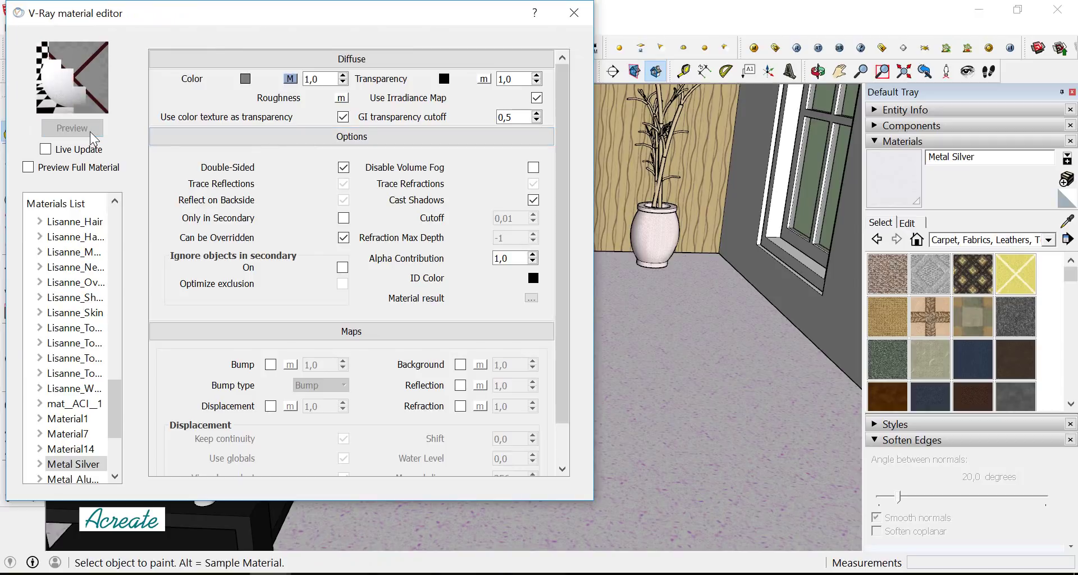
right_click(85, 465)
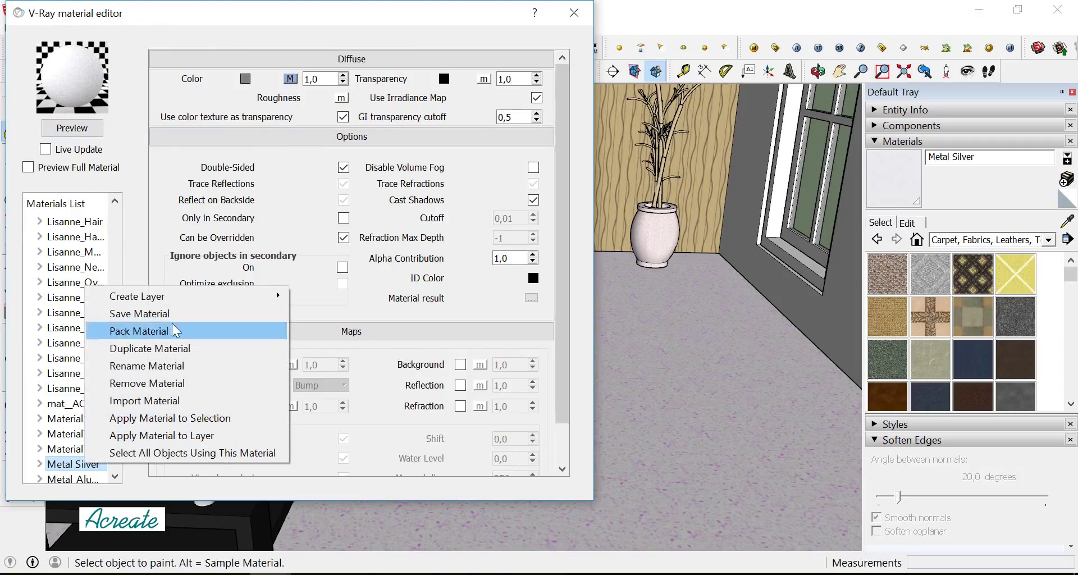
mouse_move(185, 296)
click(335, 310)
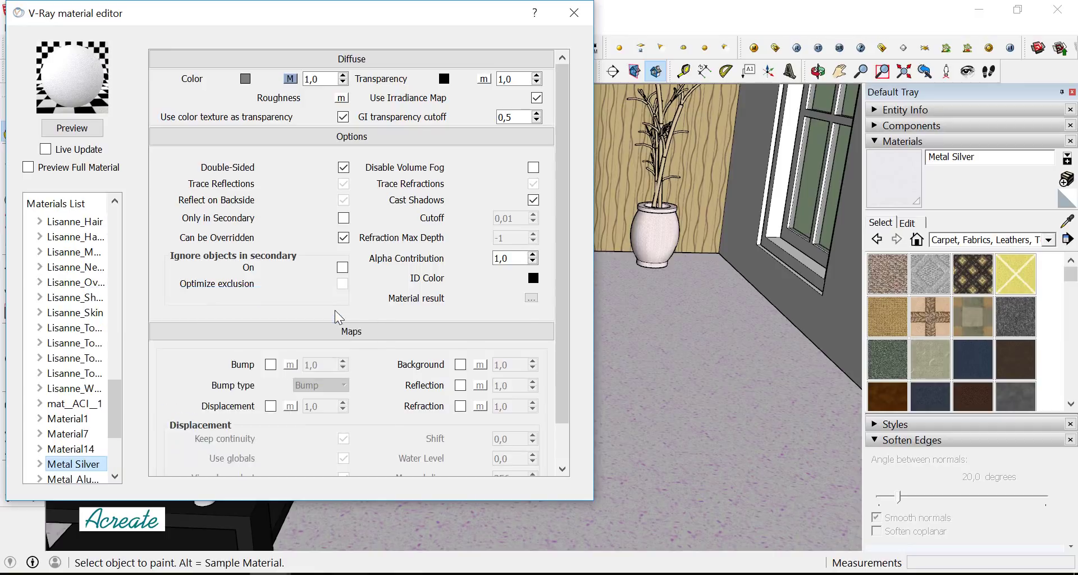
click(79, 129)
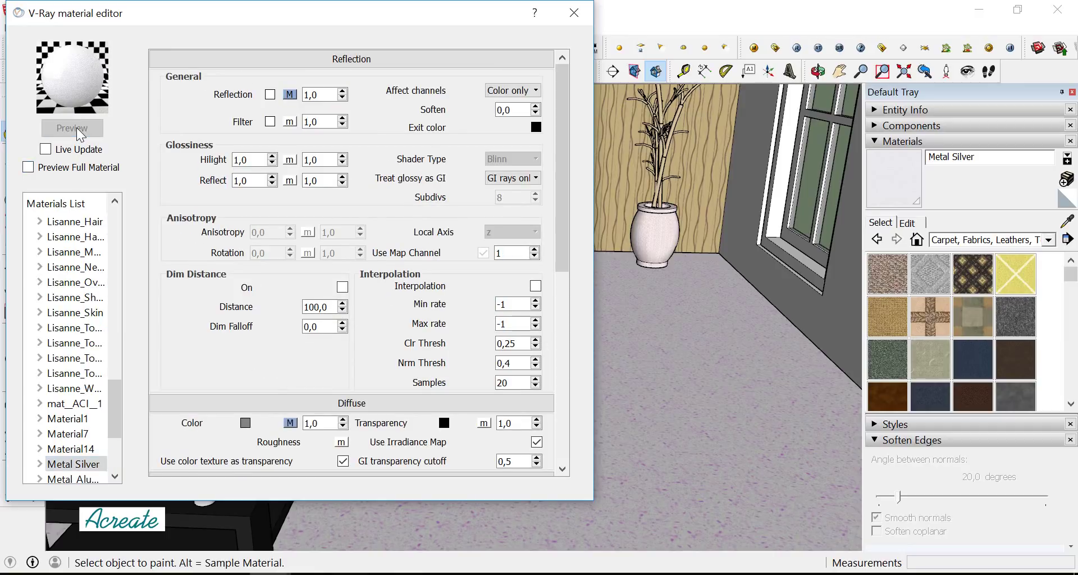
Change the reflection map from TexFresnel to None and re-preview the chrome
click(290, 95)
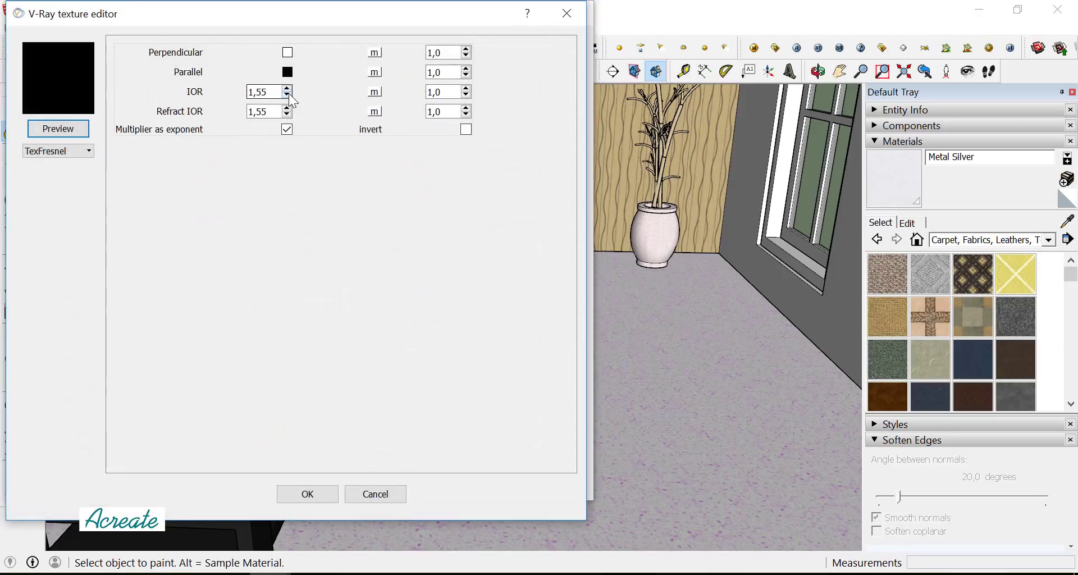
click(92, 151)
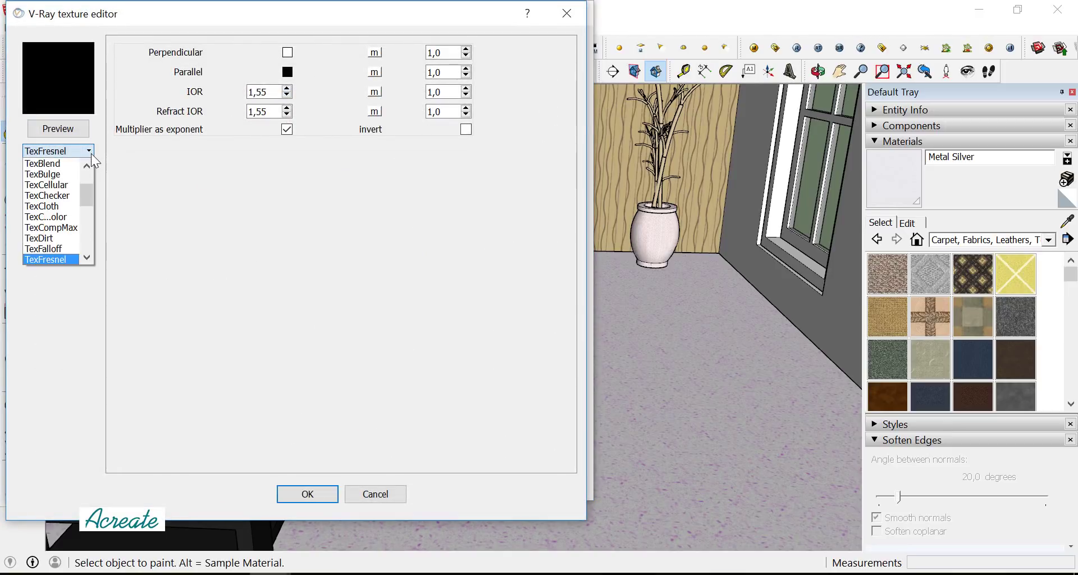
drag(87, 197, 90, 163)
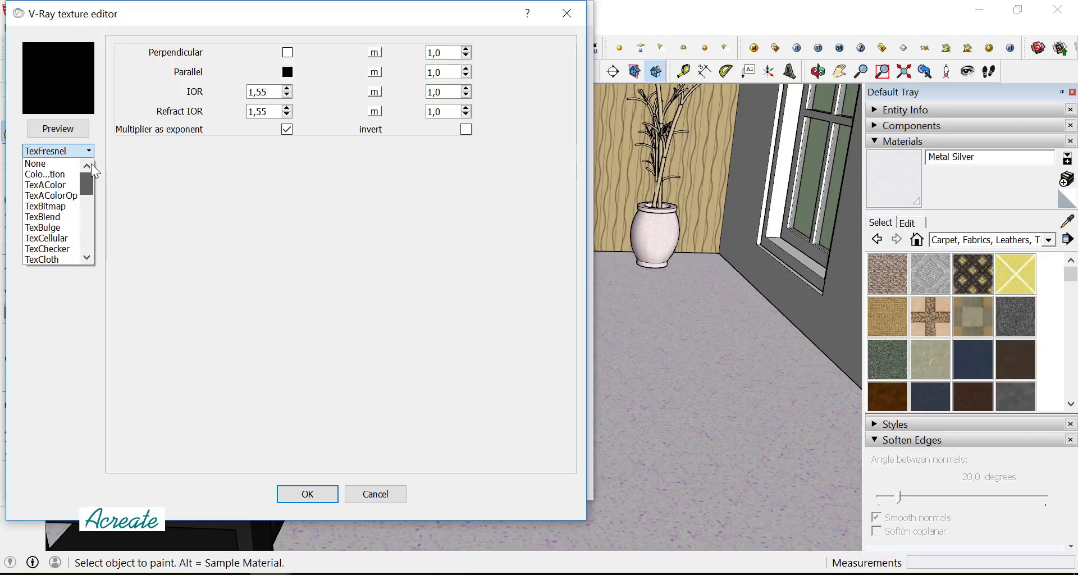
click(62, 163)
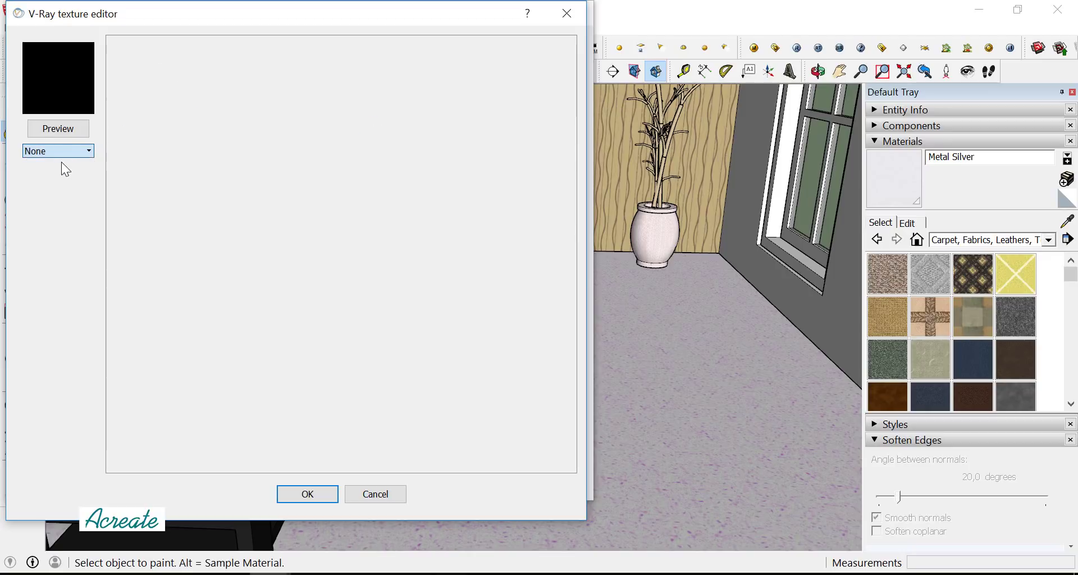
click(314, 492)
click(87, 129)
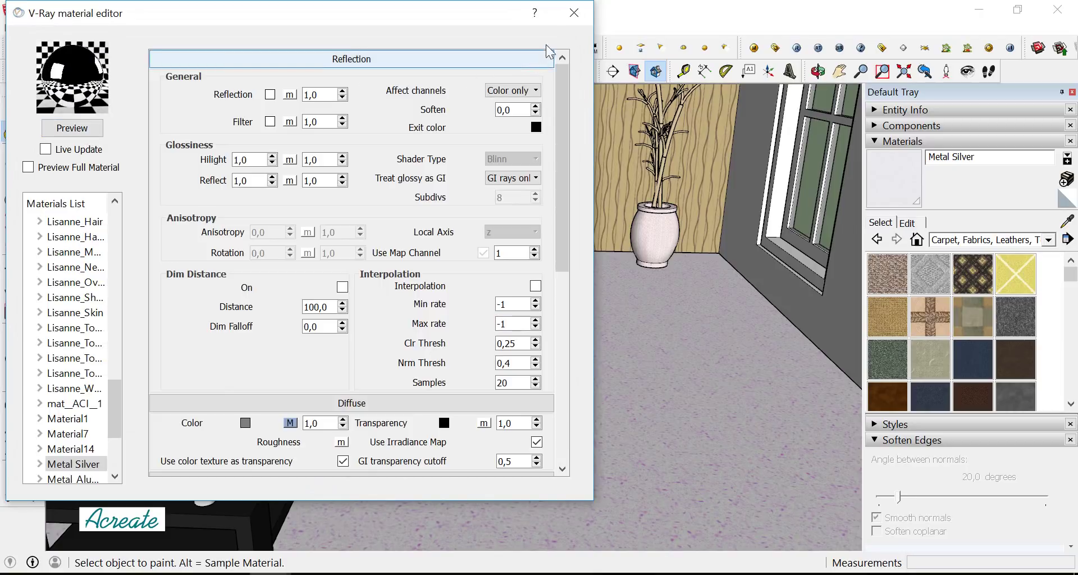
click(574, 12)
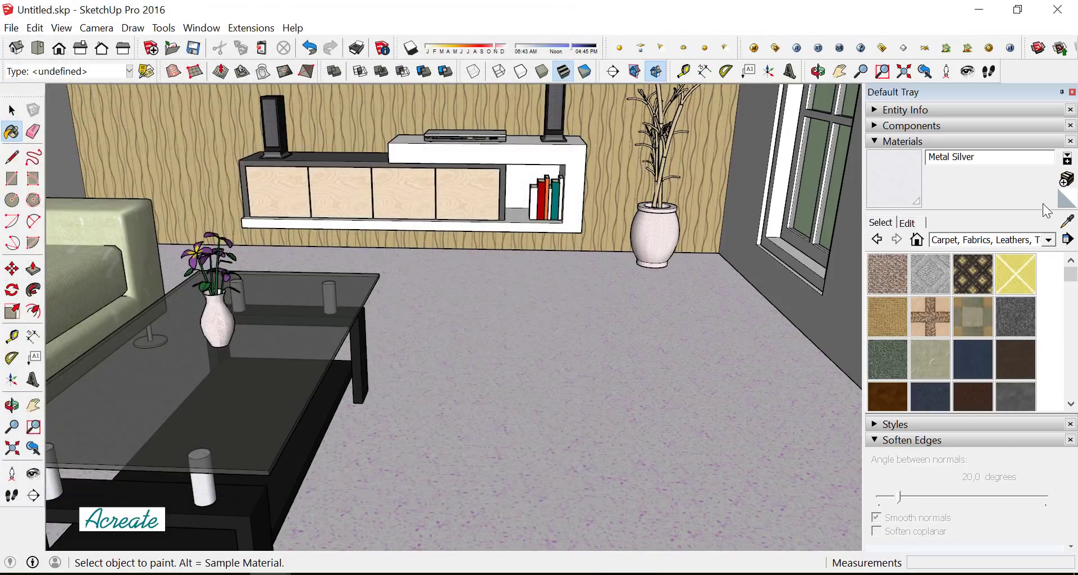
Sample the tabletop's Translucent Glass Dark Green and add a V-Ray Reflection layer, previewing it
click(1068, 222)
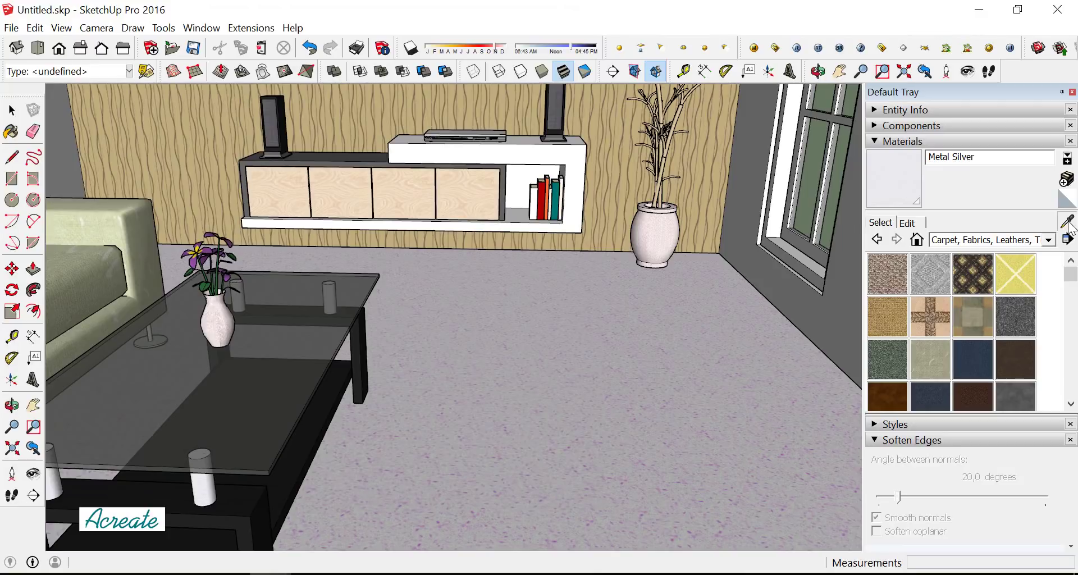
click(257, 373)
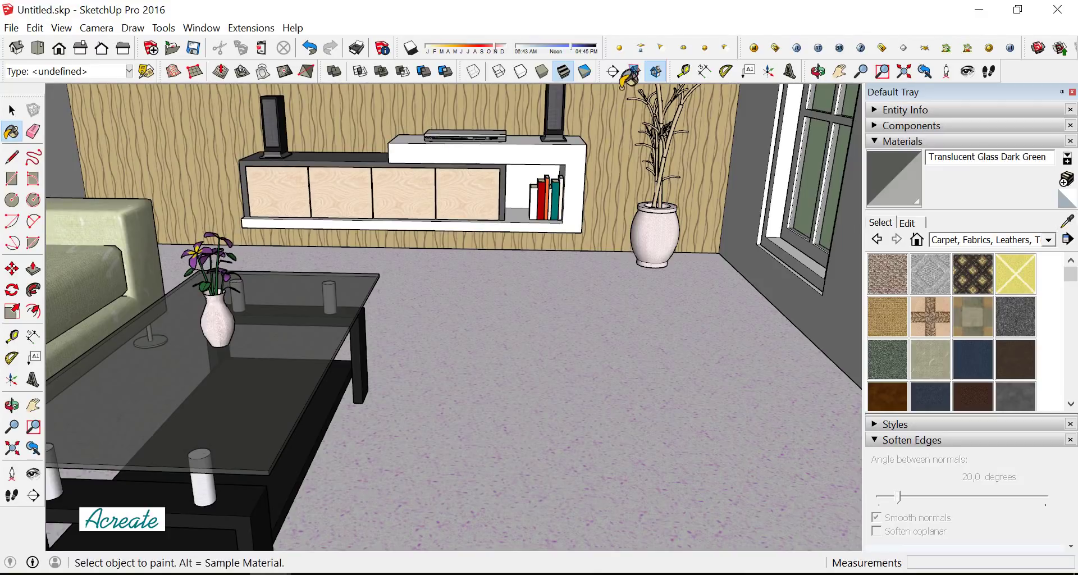
click(754, 50)
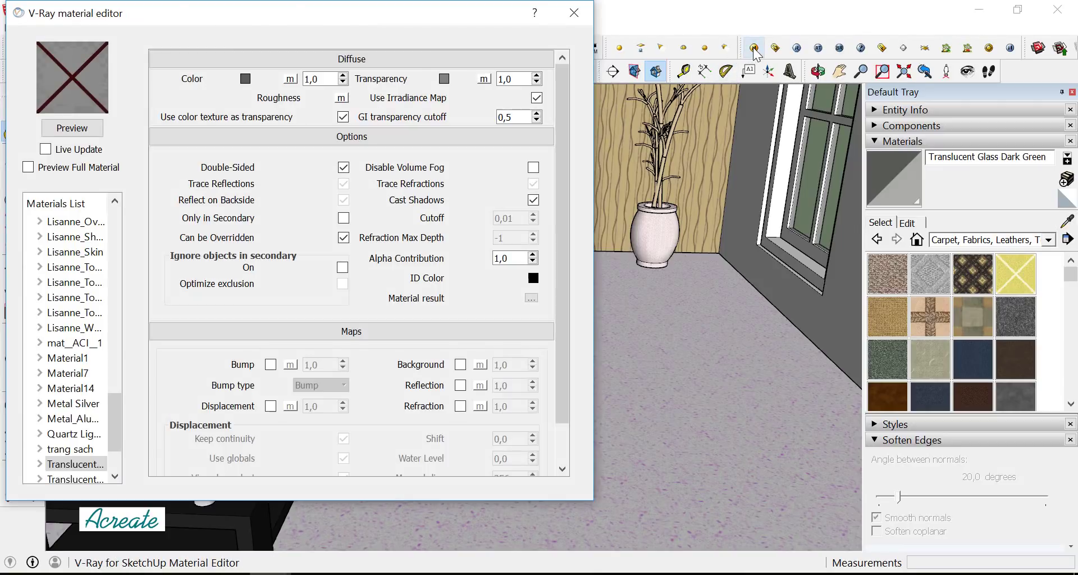
click(78, 128)
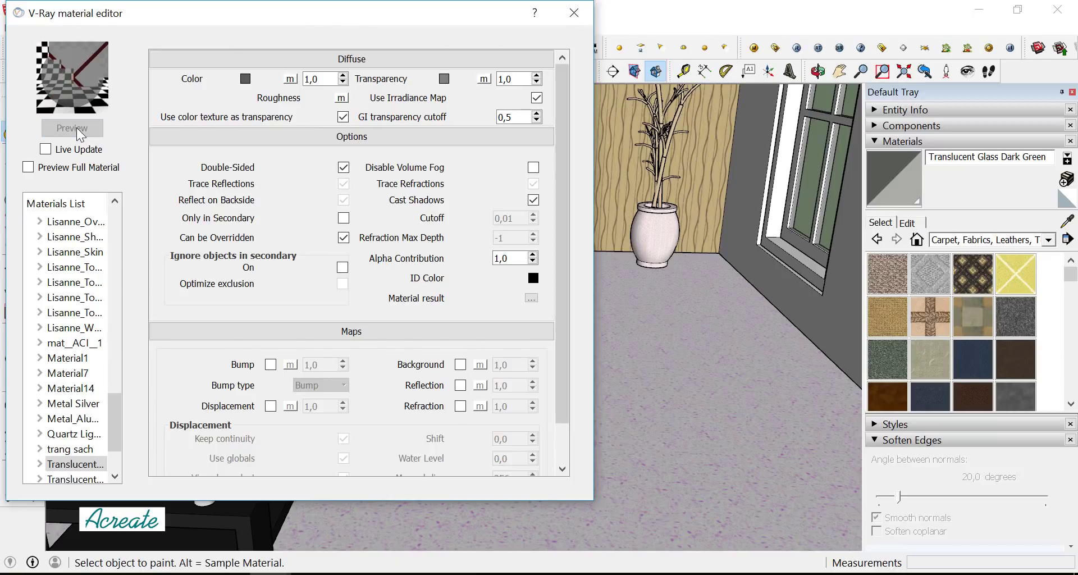
right_click(82, 464)
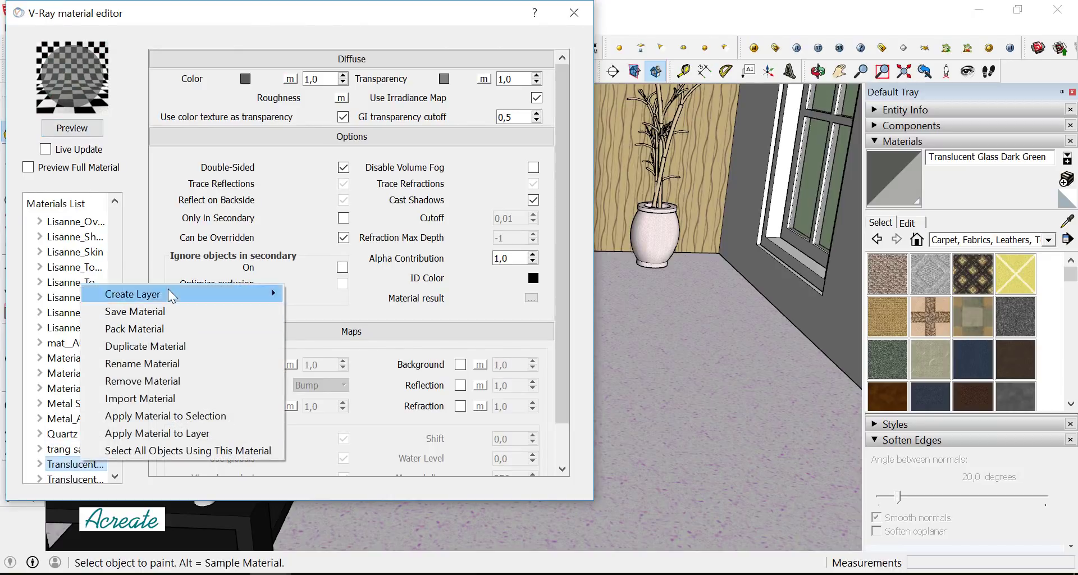
mouse_move(132, 294)
click(339, 313)
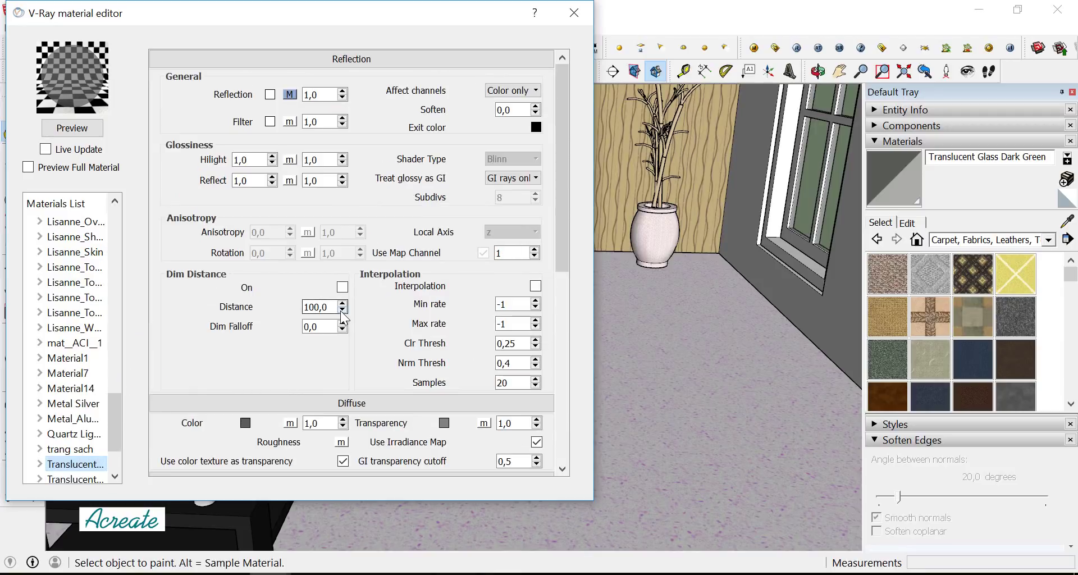
click(82, 129)
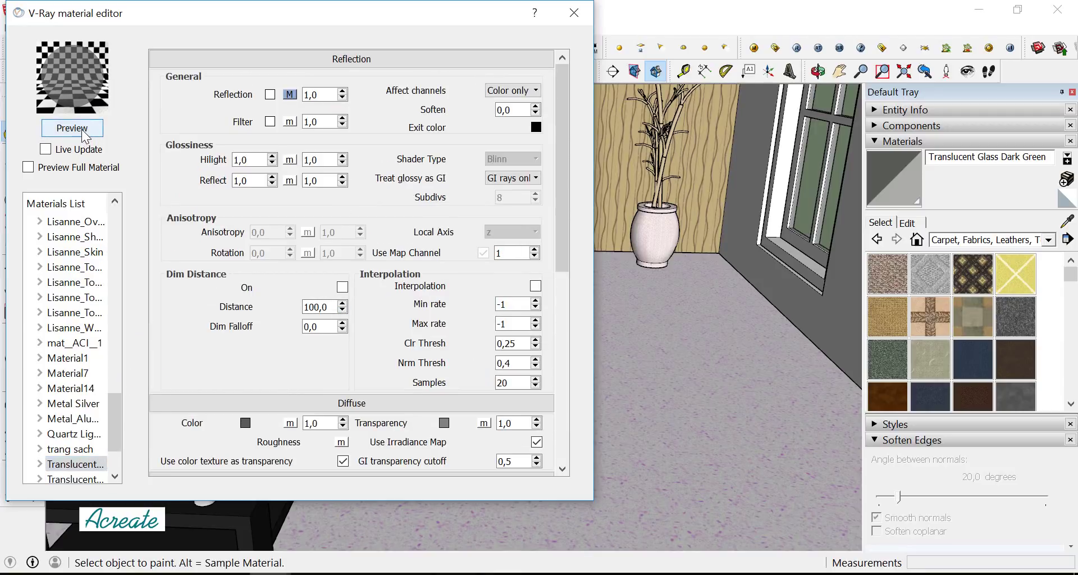
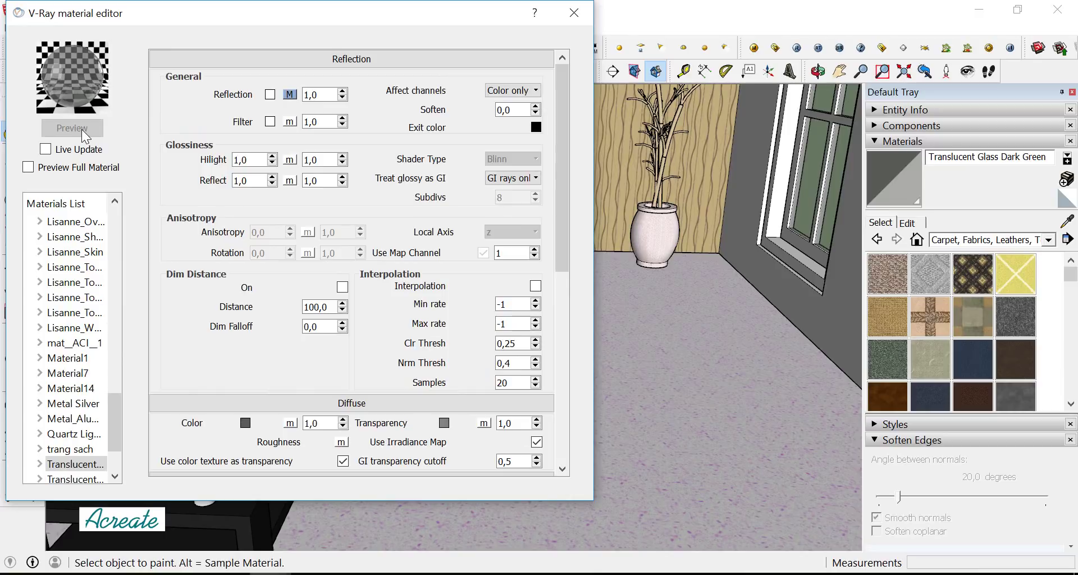
Add another layer to the translucent glass material and refresh its preview
right_click(84, 464)
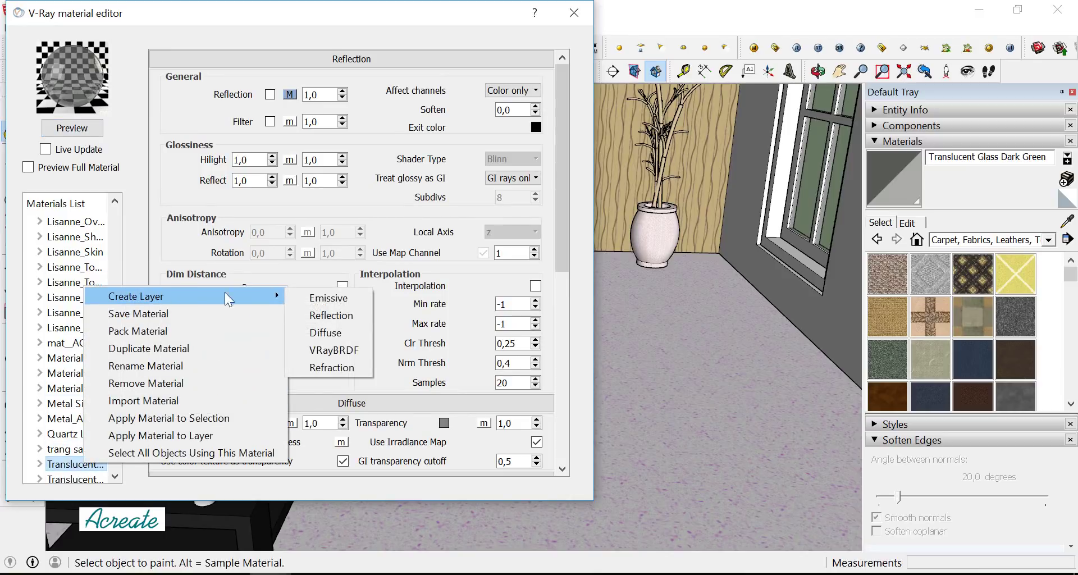
click(338, 368)
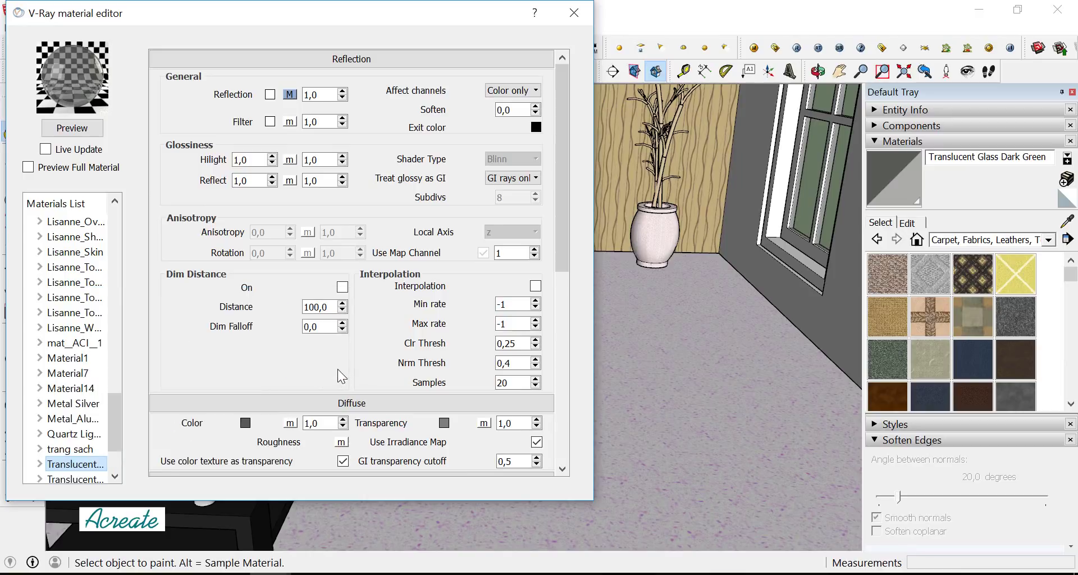
click(74, 128)
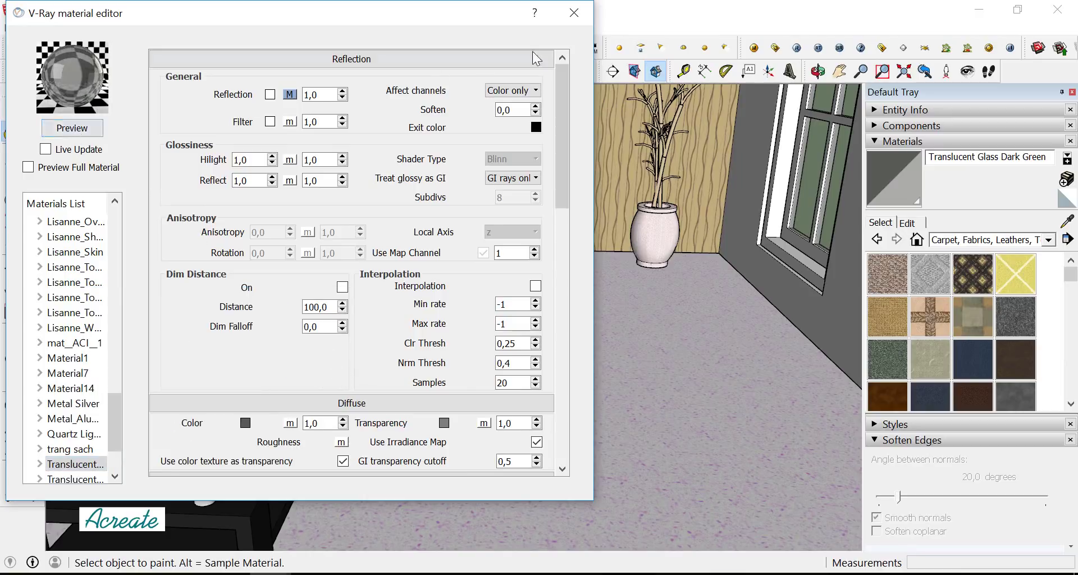
click(574, 12)
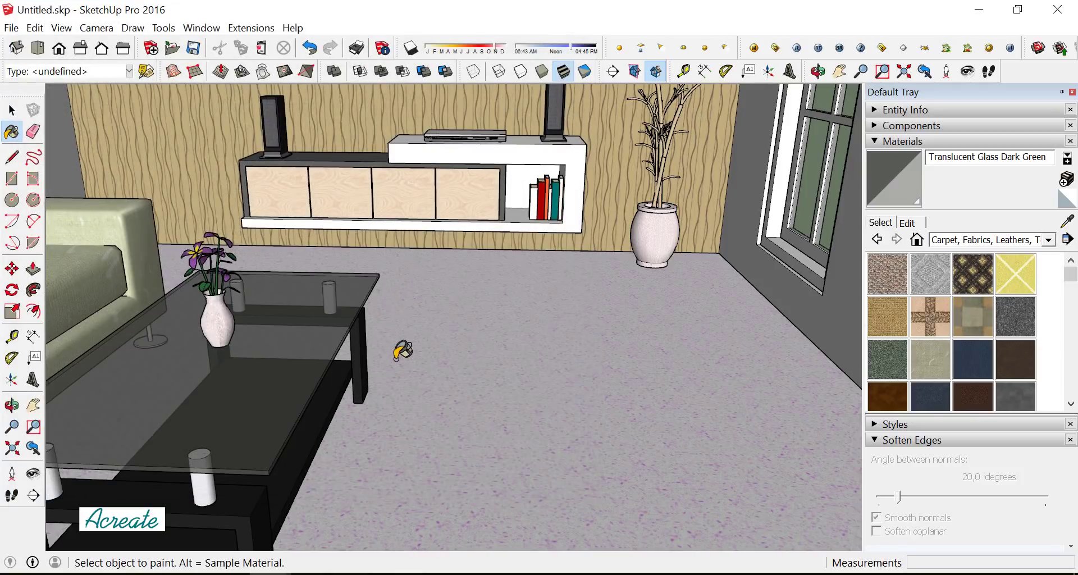
Sample the white cabinet material Color M02 and give it a V-Ray reflection layer
mouse_move(396, 344)
middle_down()
mouse_move(404, 357)
mouse_move(443, 335)
mouse_move(452, 293)
middle_up()
scroll(586, 156, up, 3)
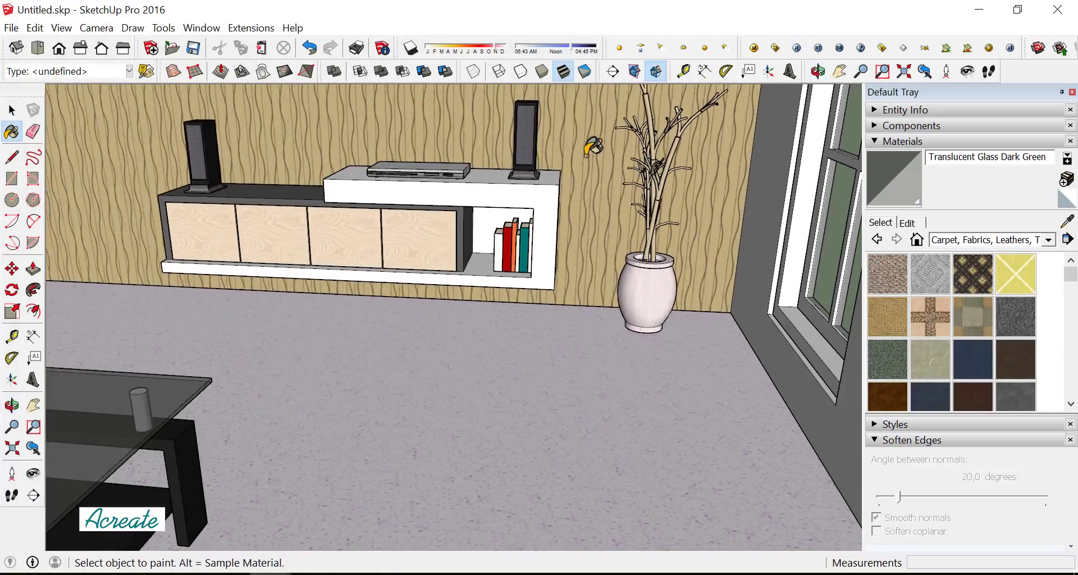
scroll(583, 156, up, 2)
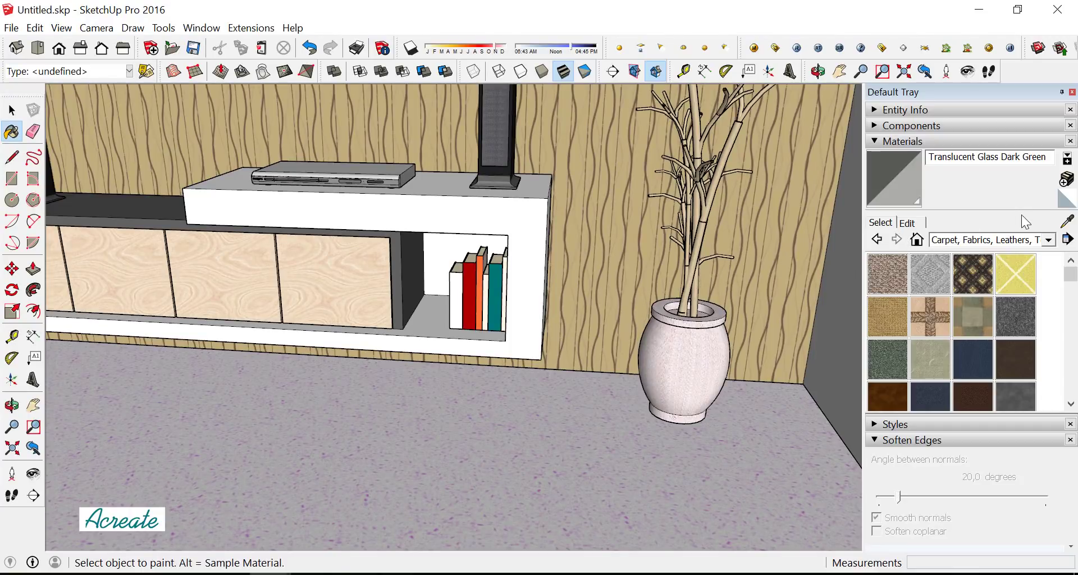
click(1067, 222)
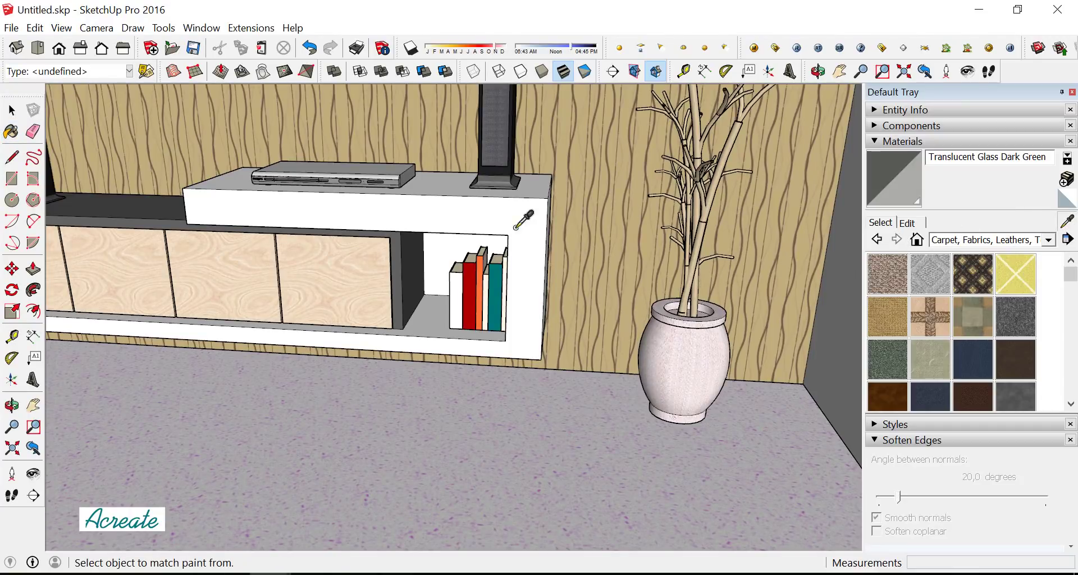
click(470, 217)
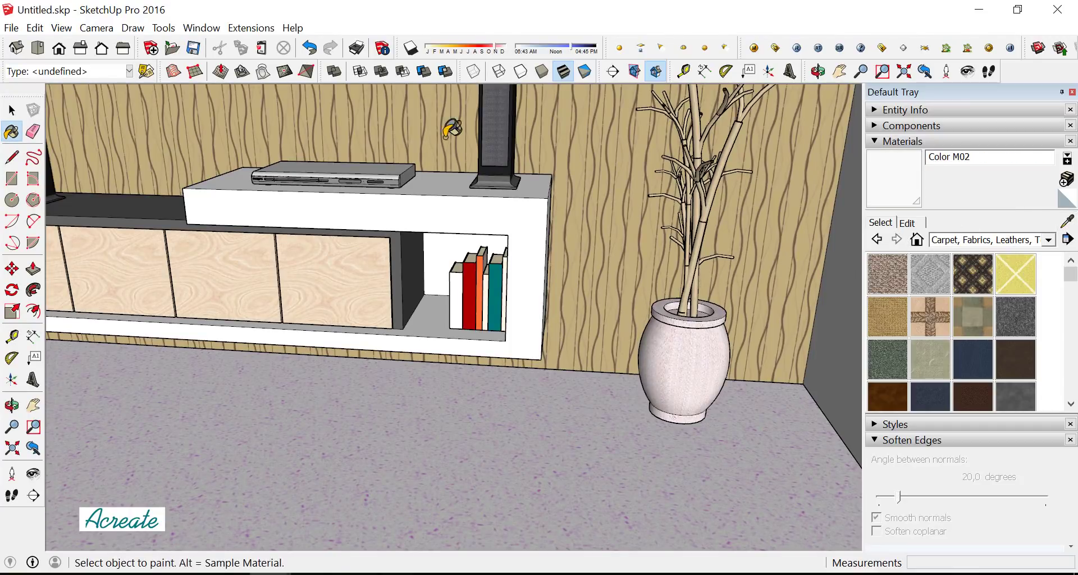
click(755, 49)
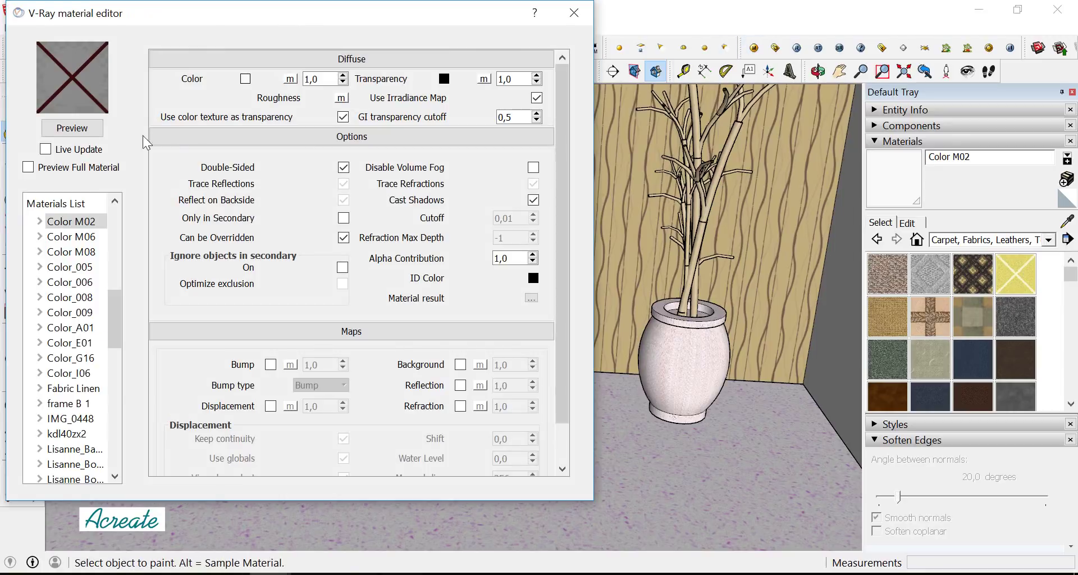
click(58, 133)
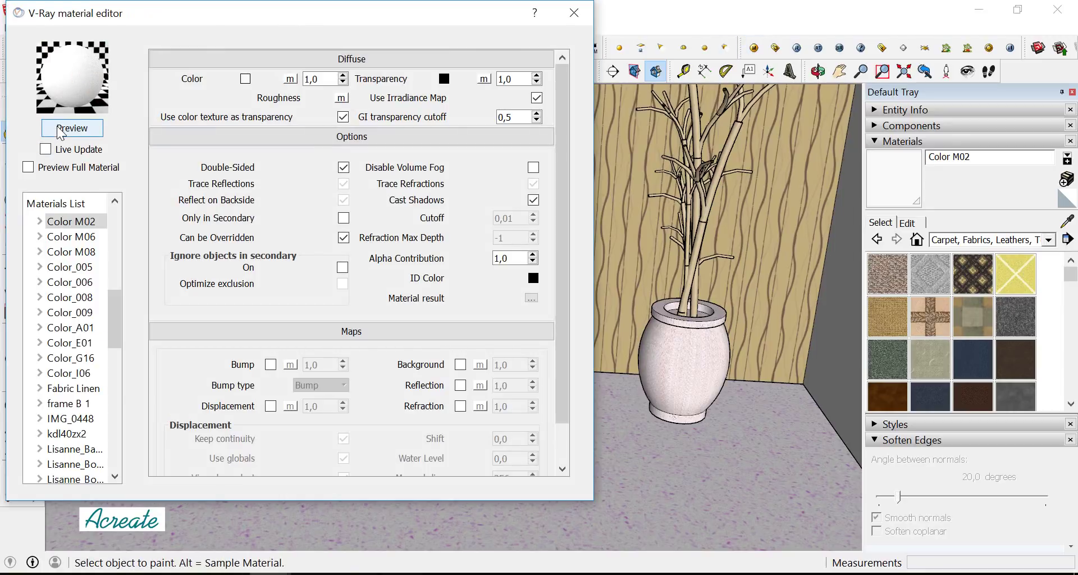
right_click(89, 228)
mouse_move(138, 232)
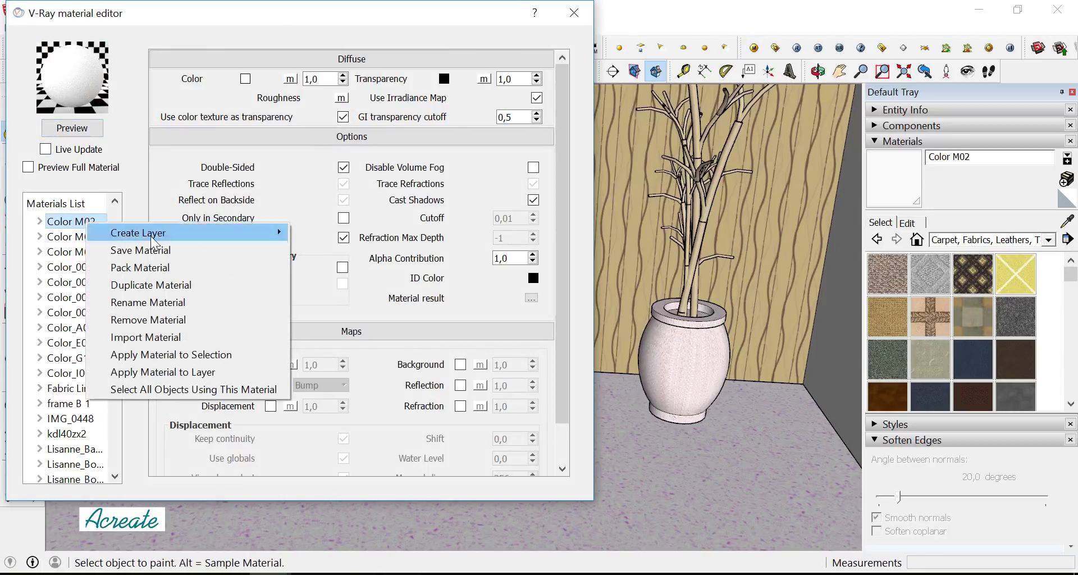
click(339, 253)
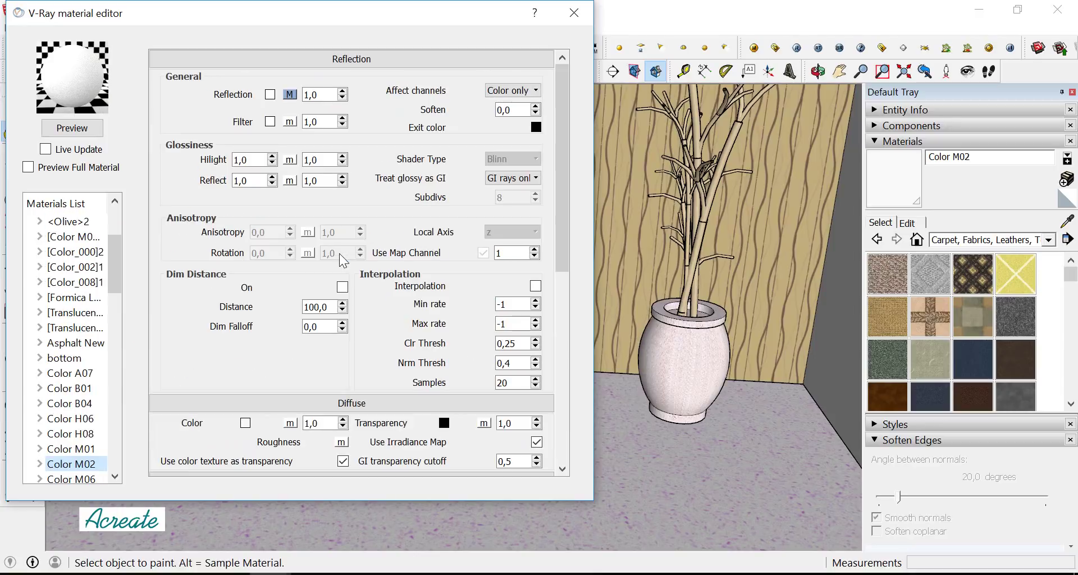
click(89, 130)
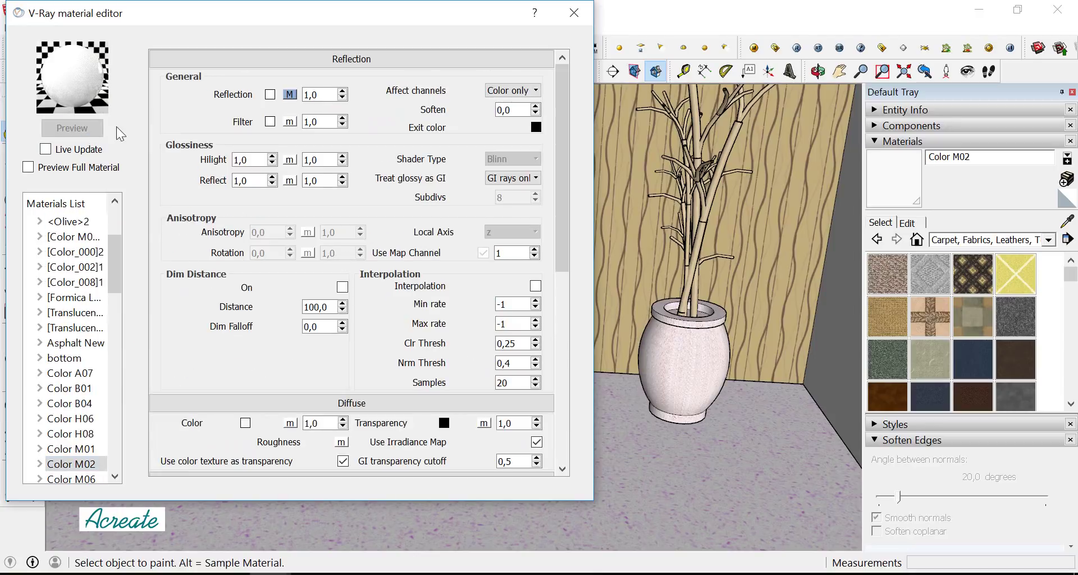
click(574, 12)
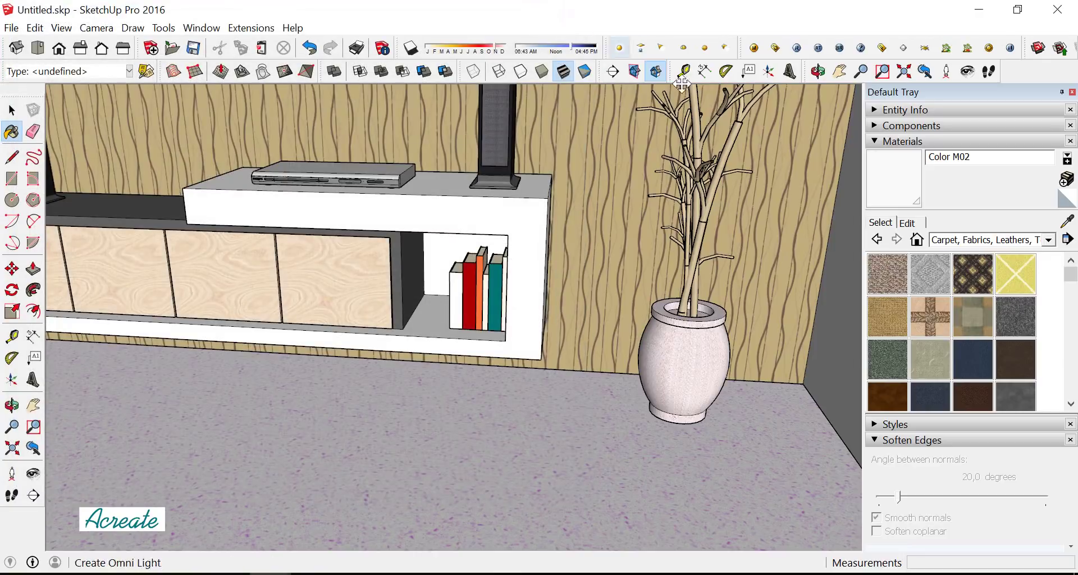
Sample the dark grey Color M06 material and add a V-Ray reflection layer
click(1066, 222)
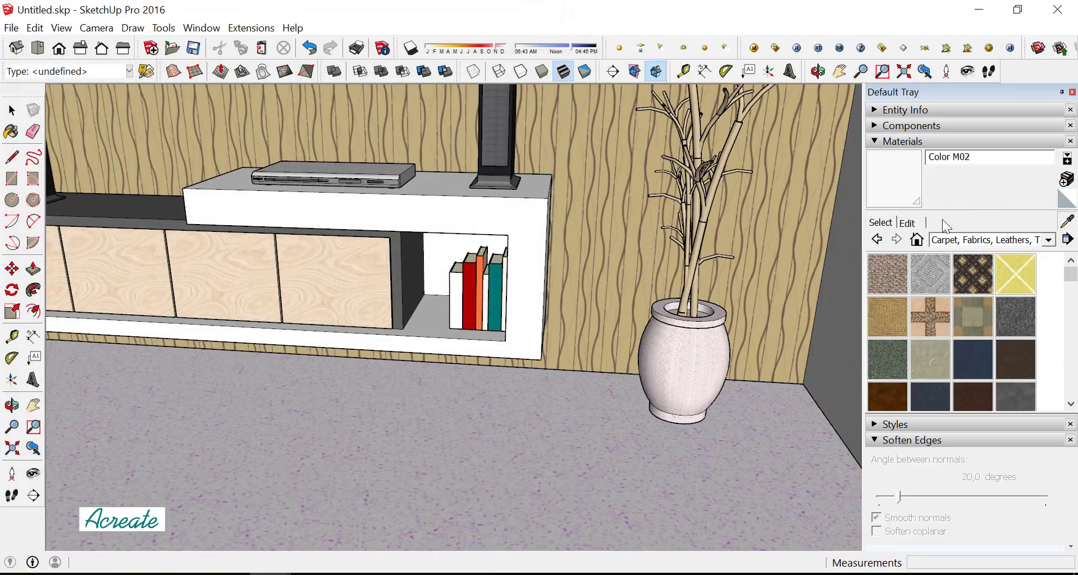
click(408, 259)
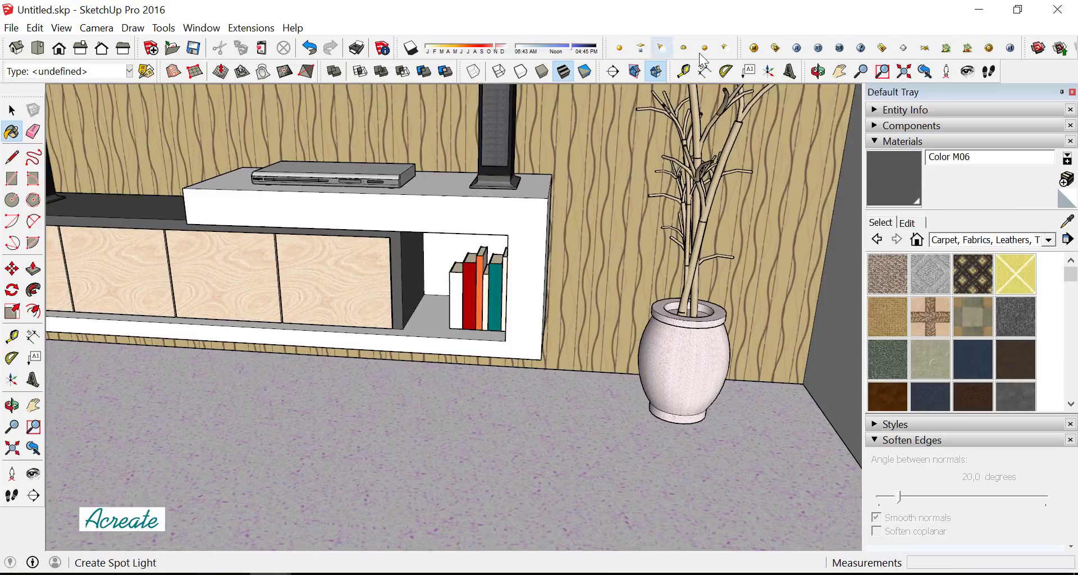
click(755, 49)
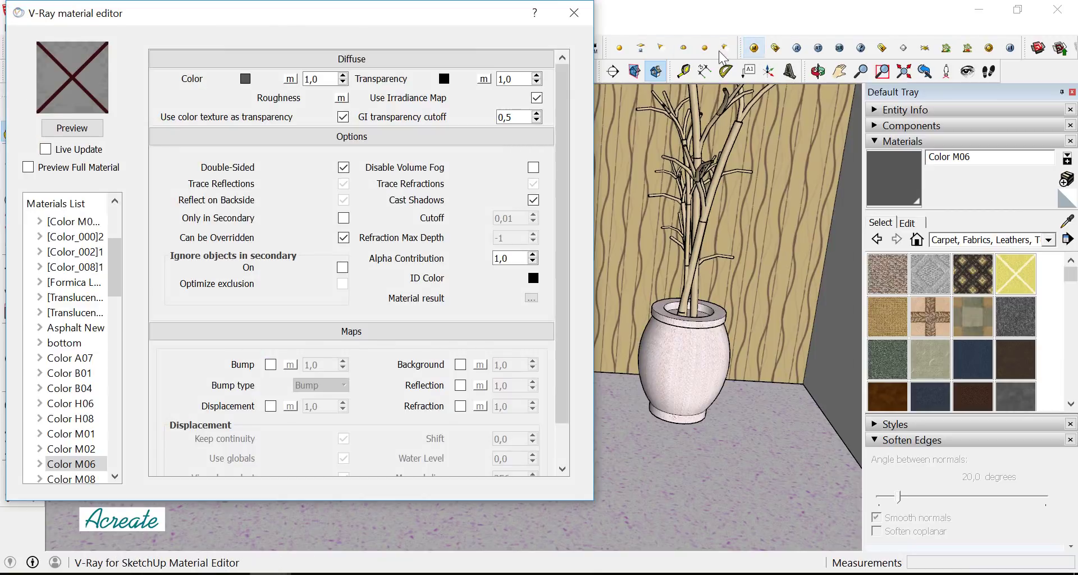
click(83, 129)
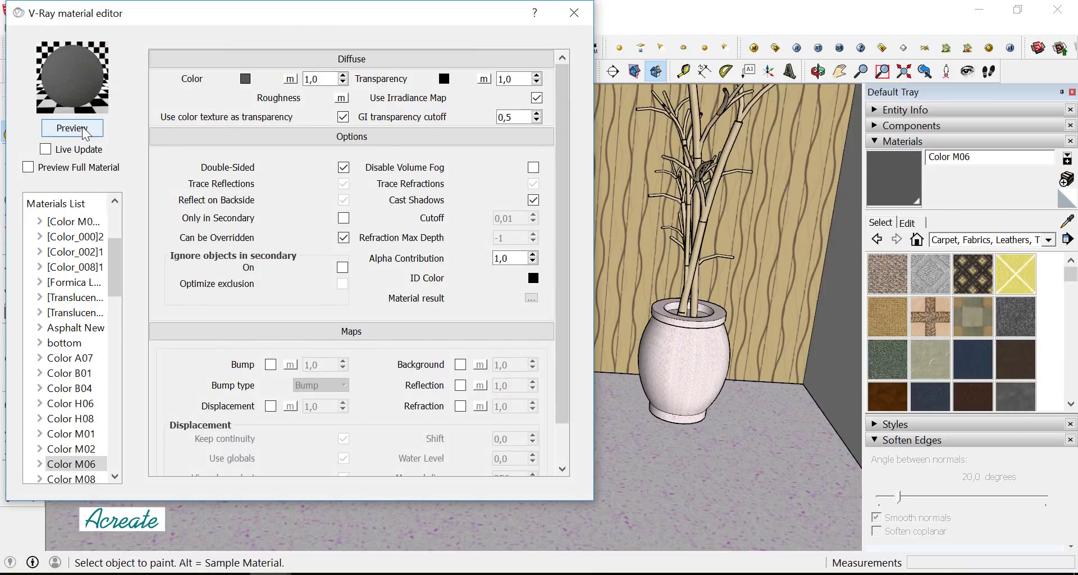
right_click(71, 463)
mouse_move(153, 294)
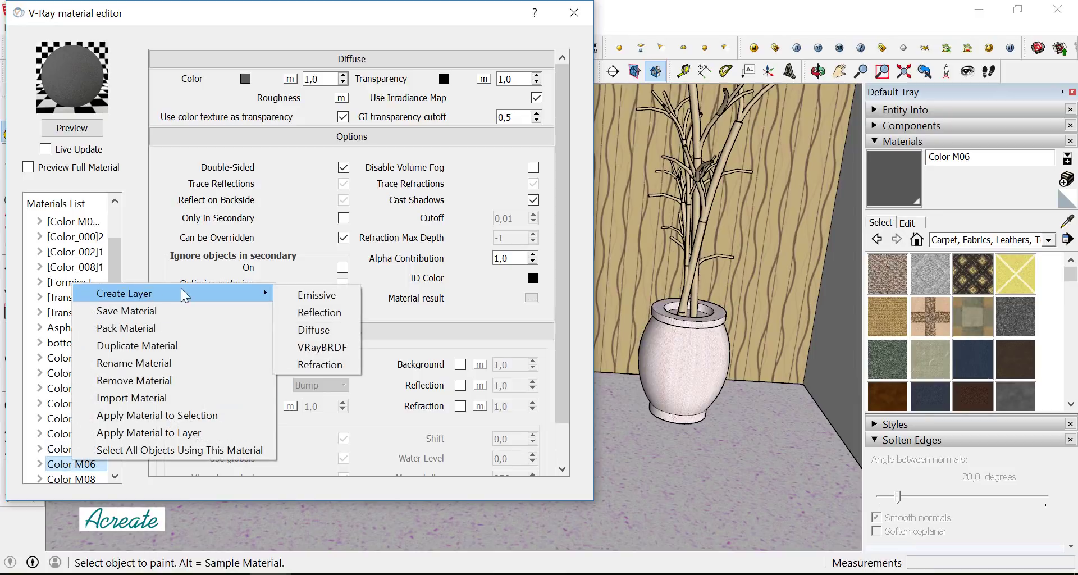
click(331, 310)
click(83, 129)
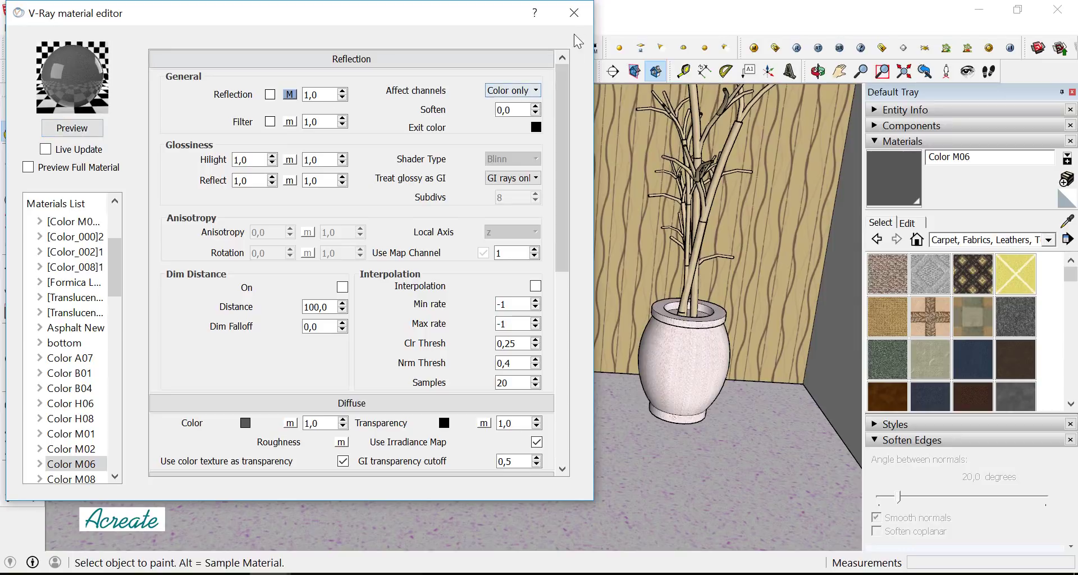
click(574, 12)
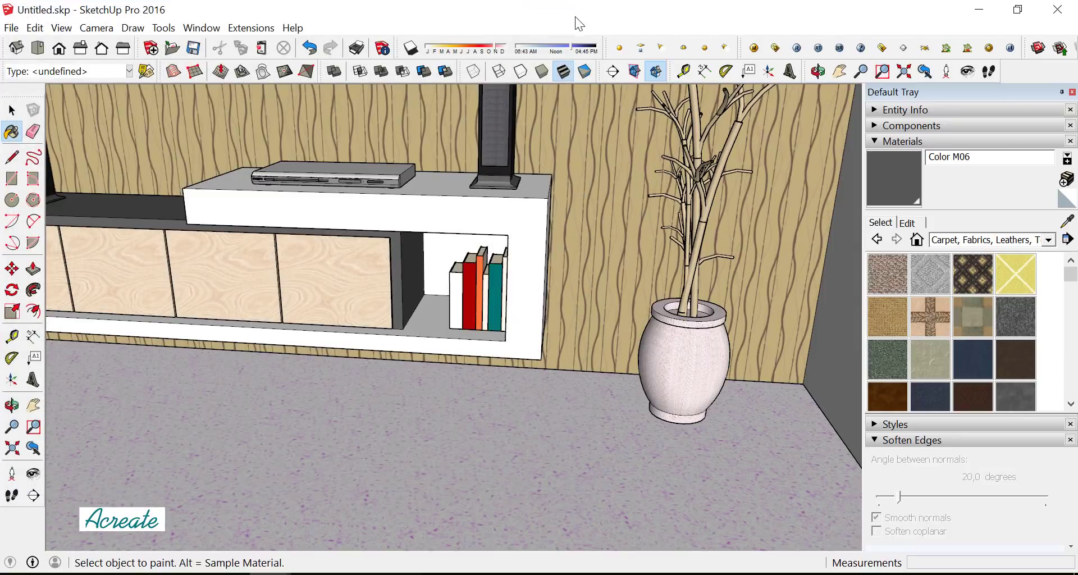
Sample the doors' Wood Veneer 02 and add a reflection layer with glossiness 0,65
click(12, 110)
click(1066, 221)
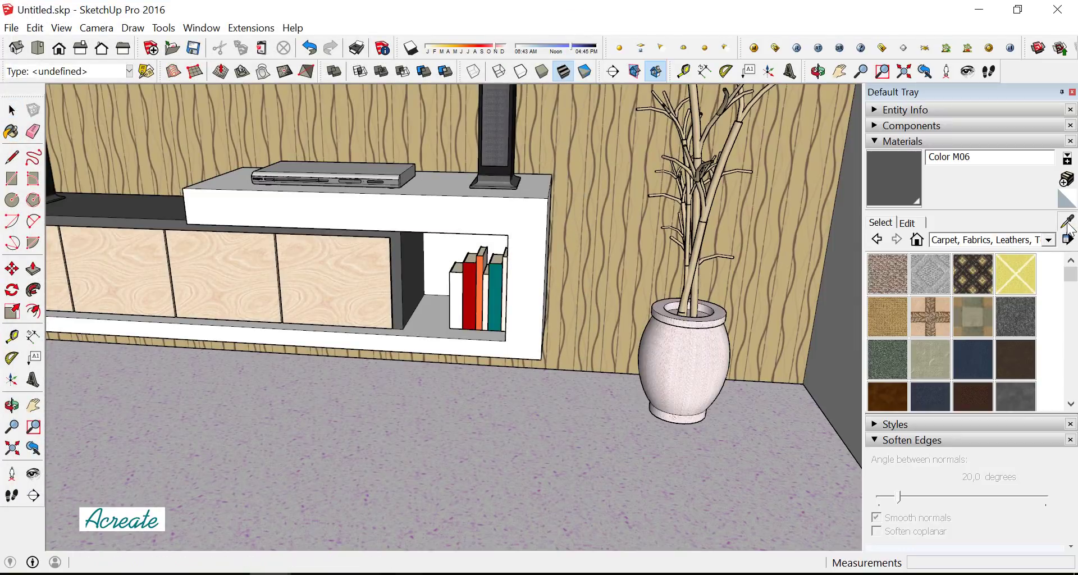
click(353, 288)
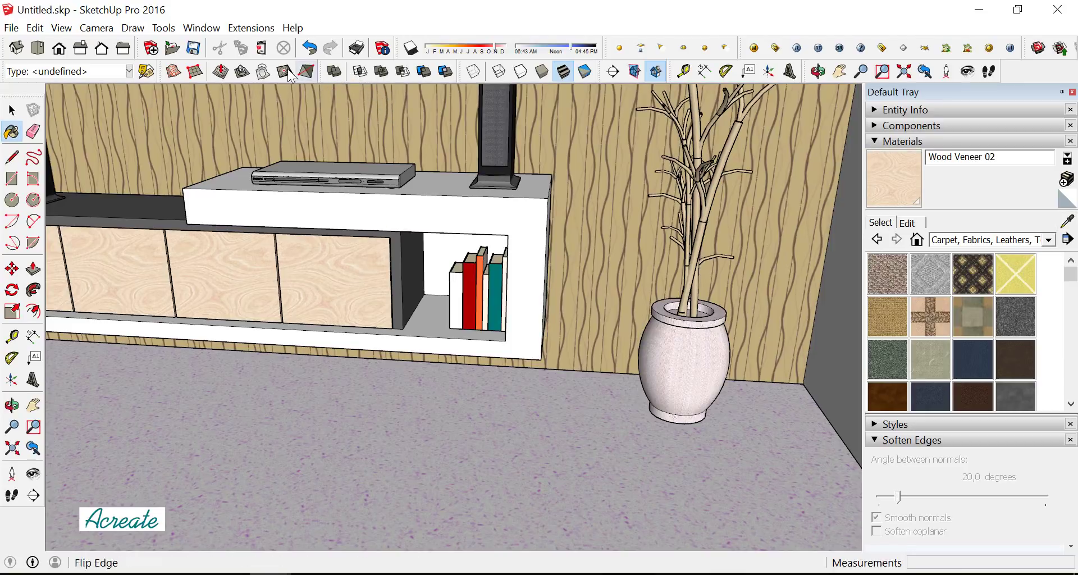
click(754, 48)
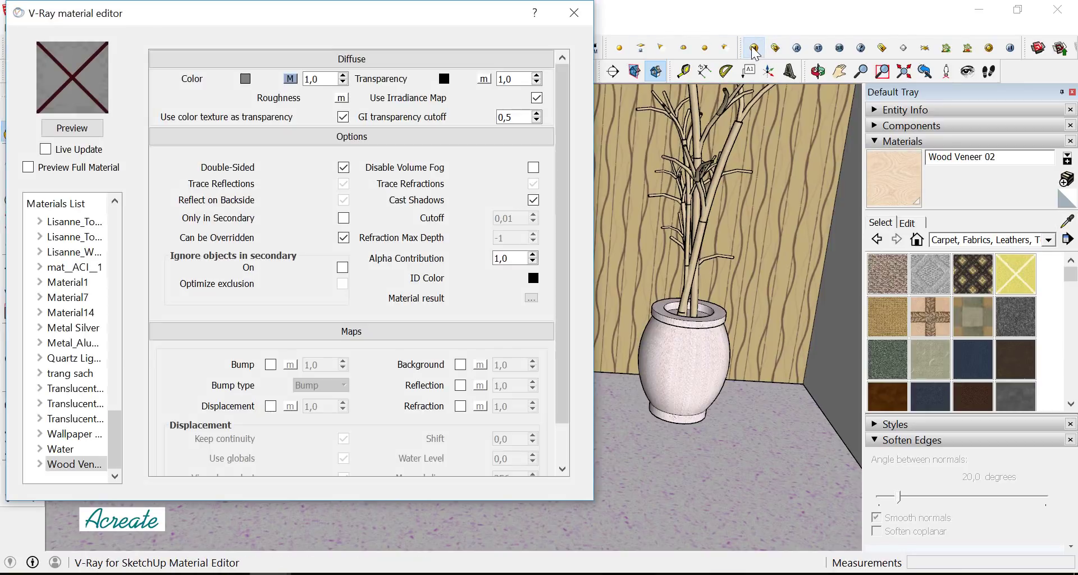
click(80, 129)
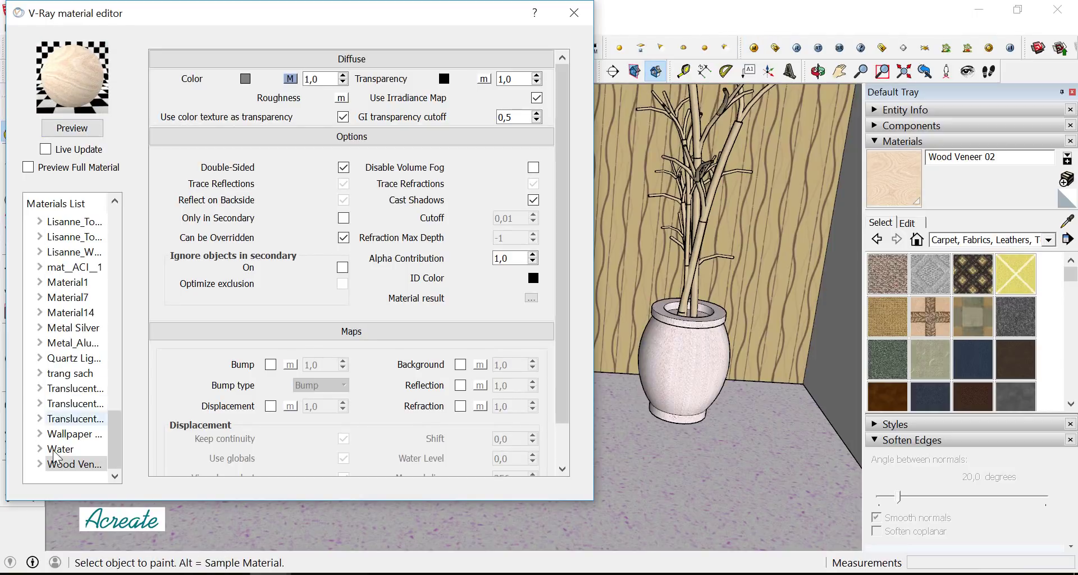
right_click(66, 463)
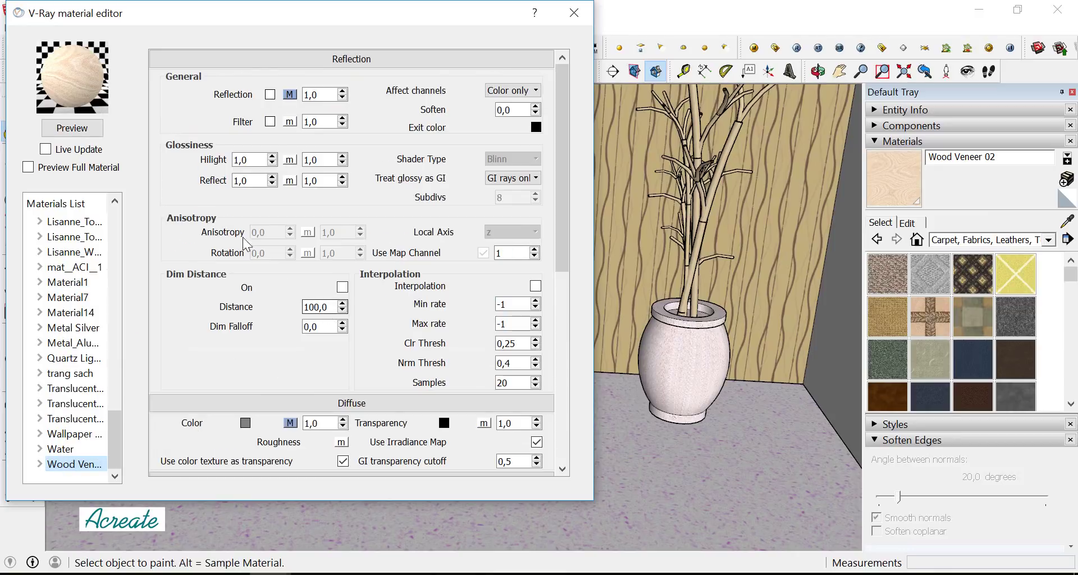
click(83, 133)
text(0,65)
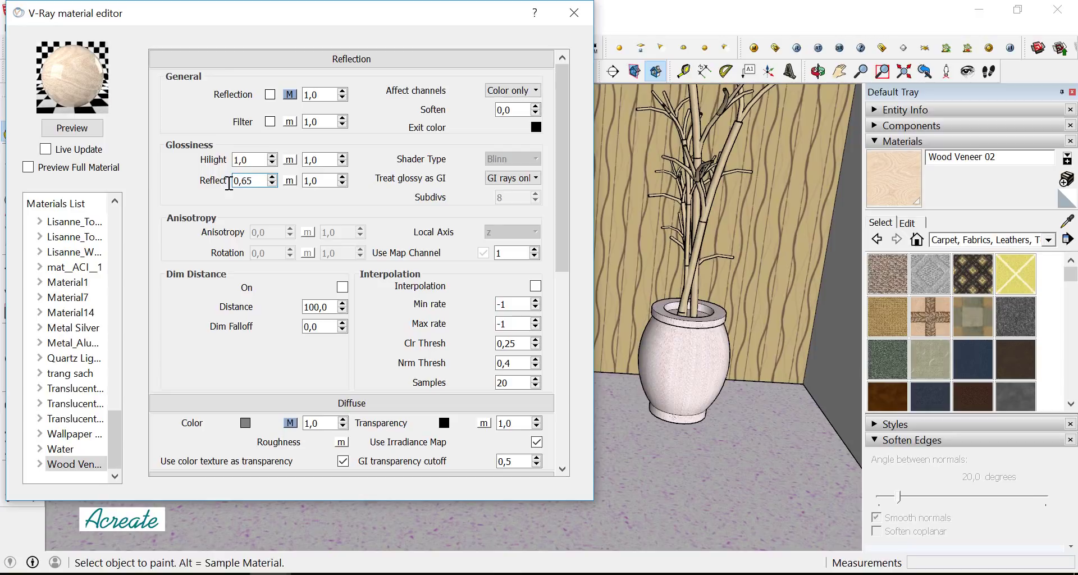
click(69, 131)
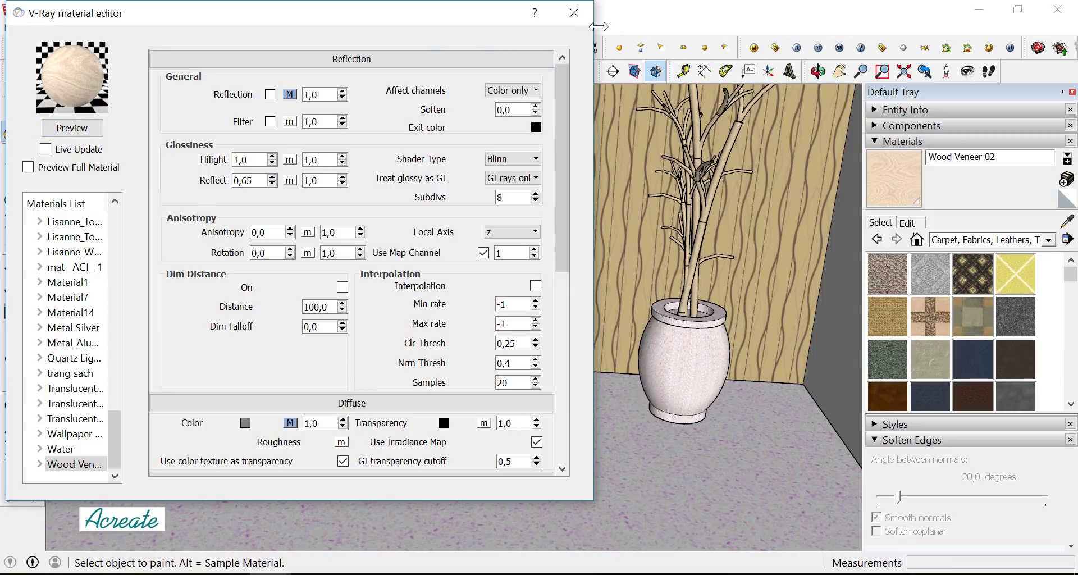
click(573, 13)
Zoom out and orbit to view the room's wall with windows
click(12, 110)
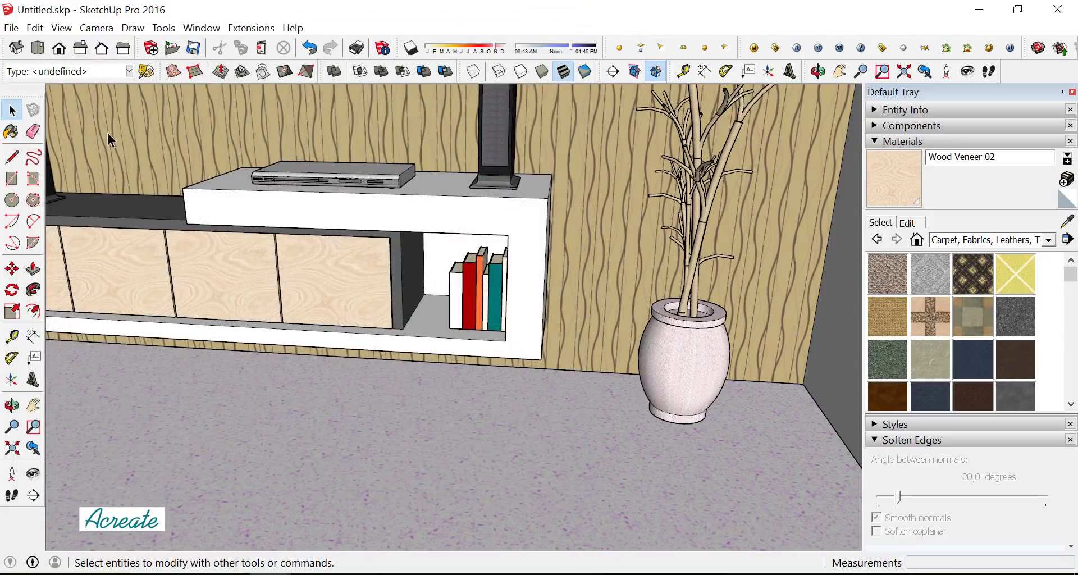
scroll(457, 281, down, 2)
scroll(456, 277, down, 2)
scroll(455, 276, down, 2)
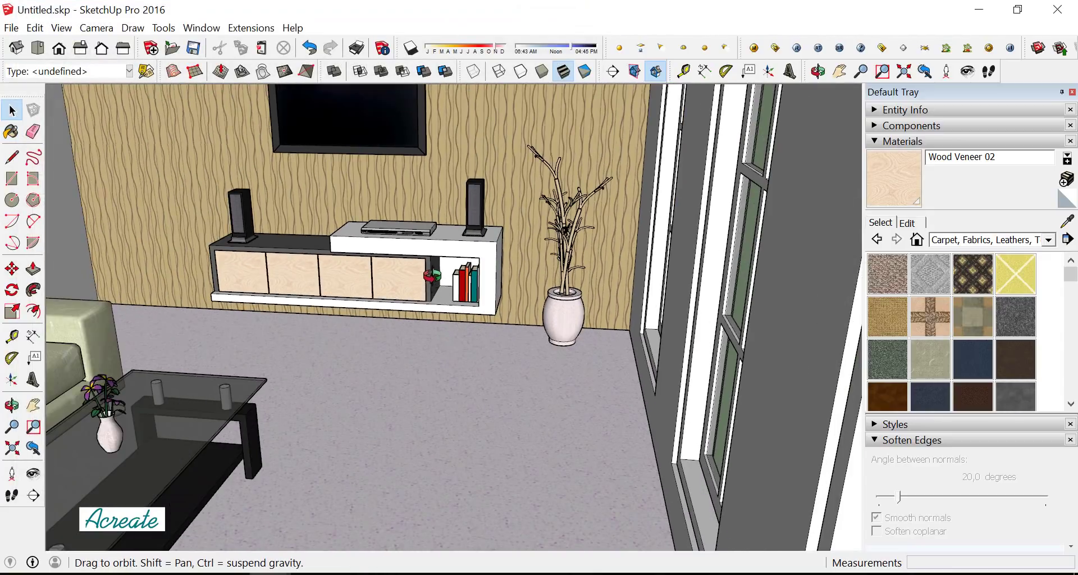
scroll(457, 287, down, 1)
scroll(459, 290, down, 1)
scroll(463, 295, down, 2)
mouse_move(463, 297)
middle_down()
mouse_move(463, 372)
mouse_move(428, 390)
mouse_move(385, 365)
mouse_move(456, 325)
mouse_move(360, 420)
middle_up()
scroll(463, 366, down, 3)
scroll(457, 335, up, 2)
scroll(458, 334, down, 3)
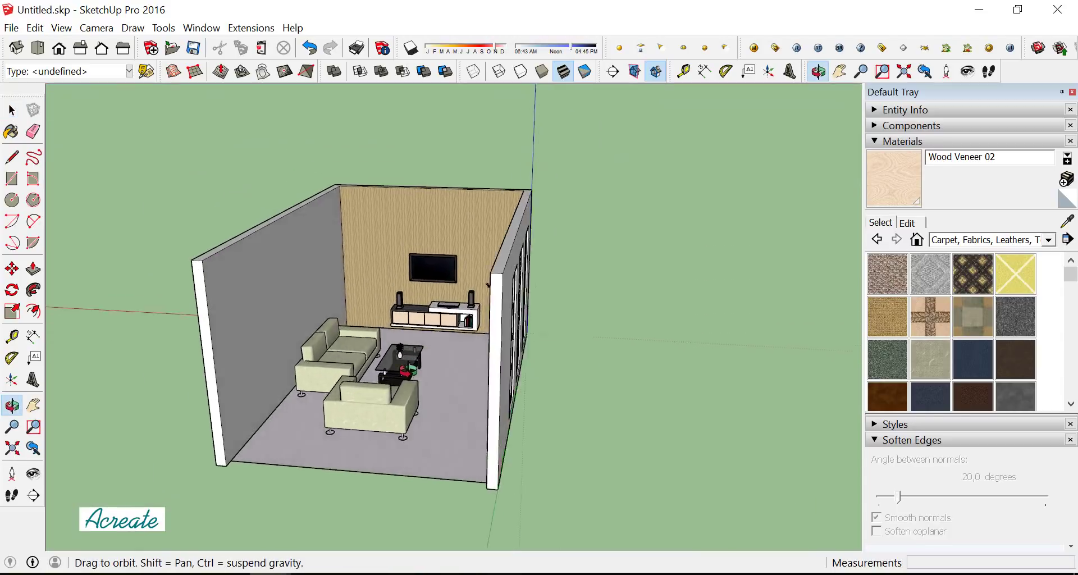
scroll(397, 342, down, 2)
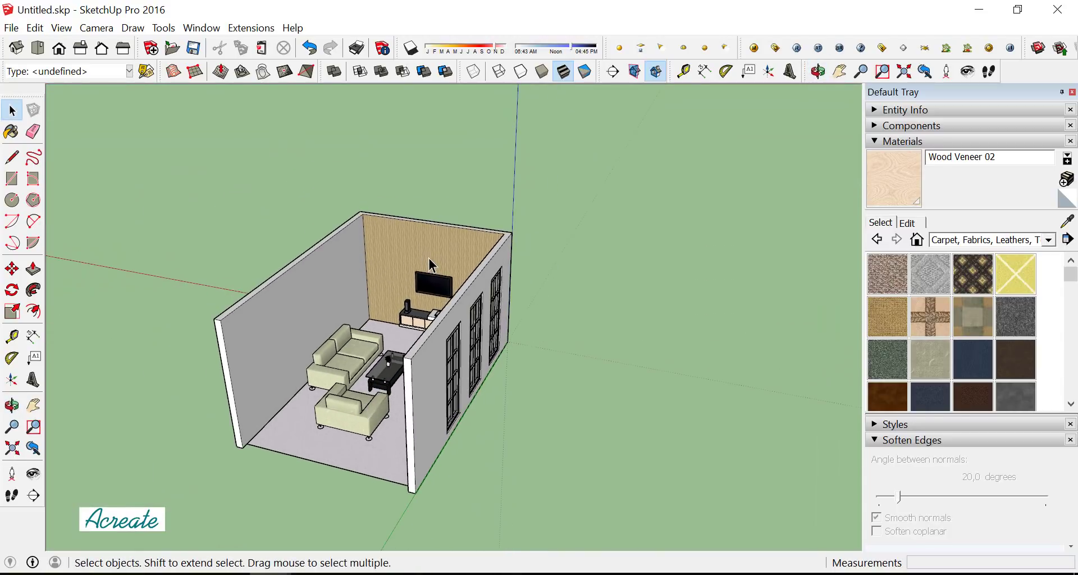
Close the Default Tray and zoom in on the back wall's top corner
click(1072, 92)
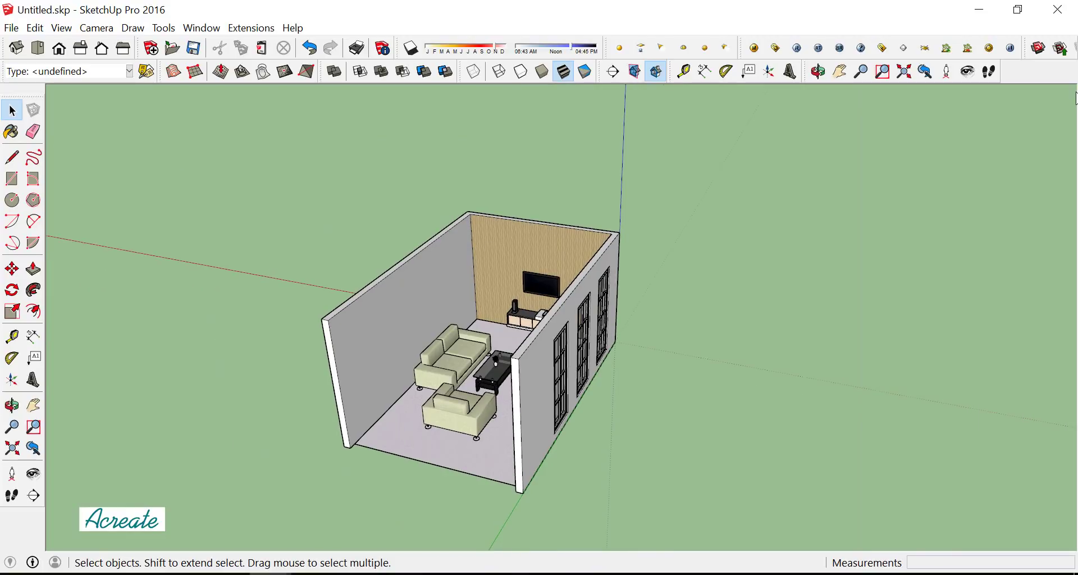
scroll(486, 230, down, 2)
scroll(491, 211, up, 2)
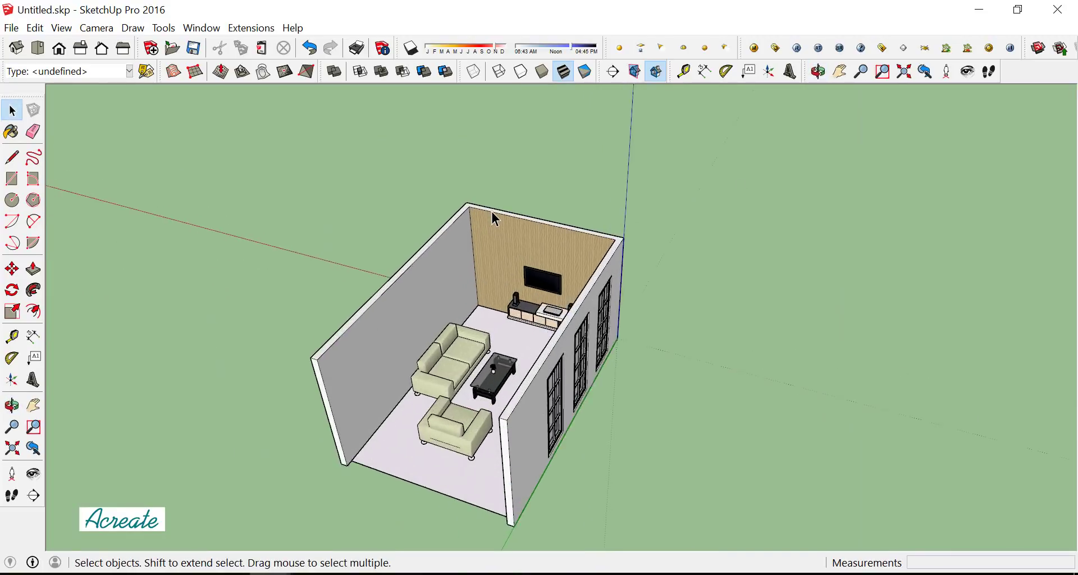
scroll(490, 213, up, 4)
middle_drag(491, 214, 421, 248)
scroll(481, 197, up, 2)
scroll(481, 197, up, 2)
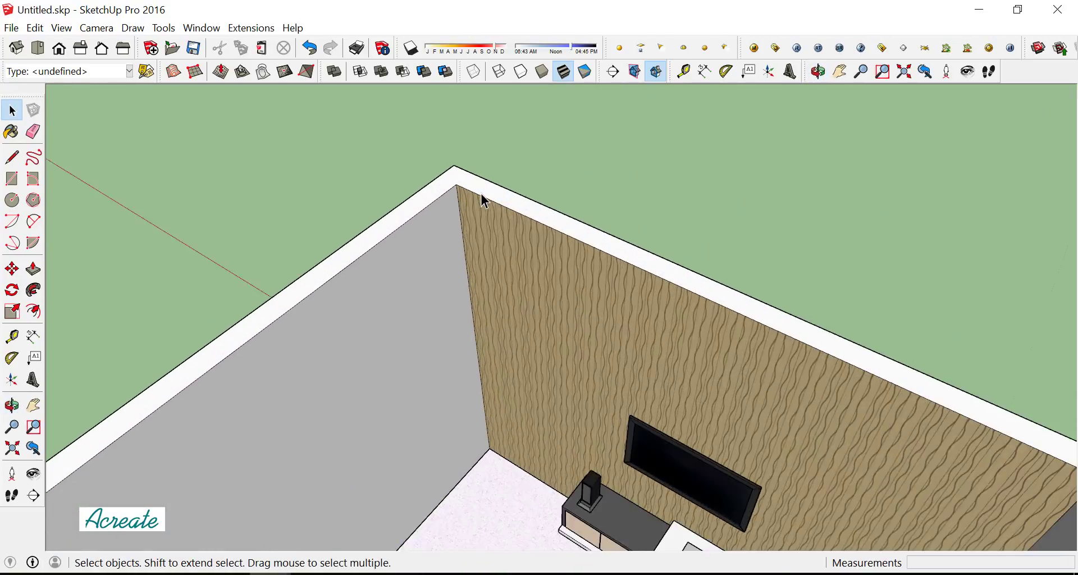
scroll(480, 193, up, 2)
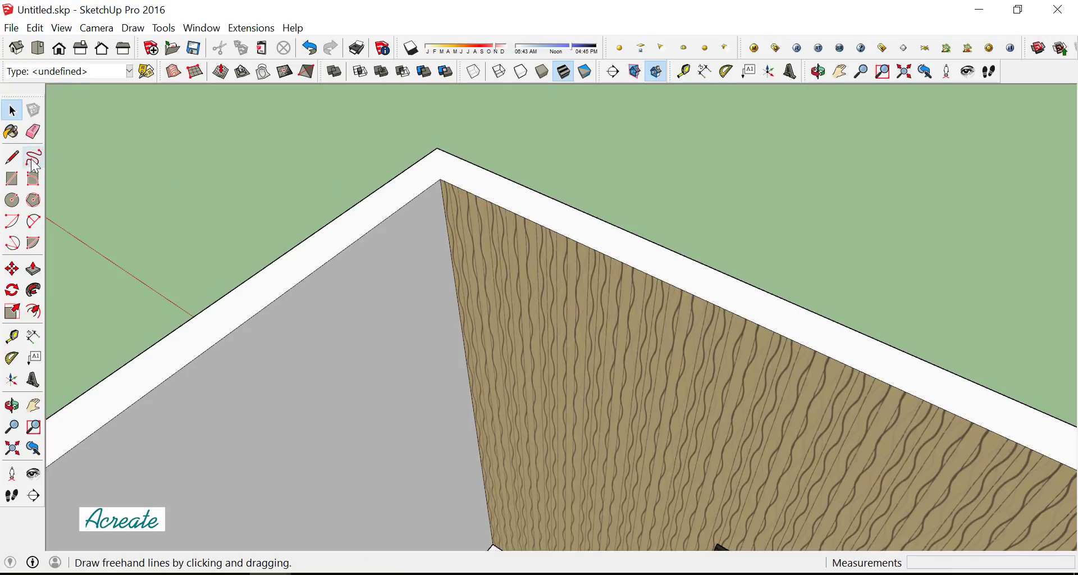
Draw a rectangle along the back wall top, make it a group, and edit it
click(12, 179)
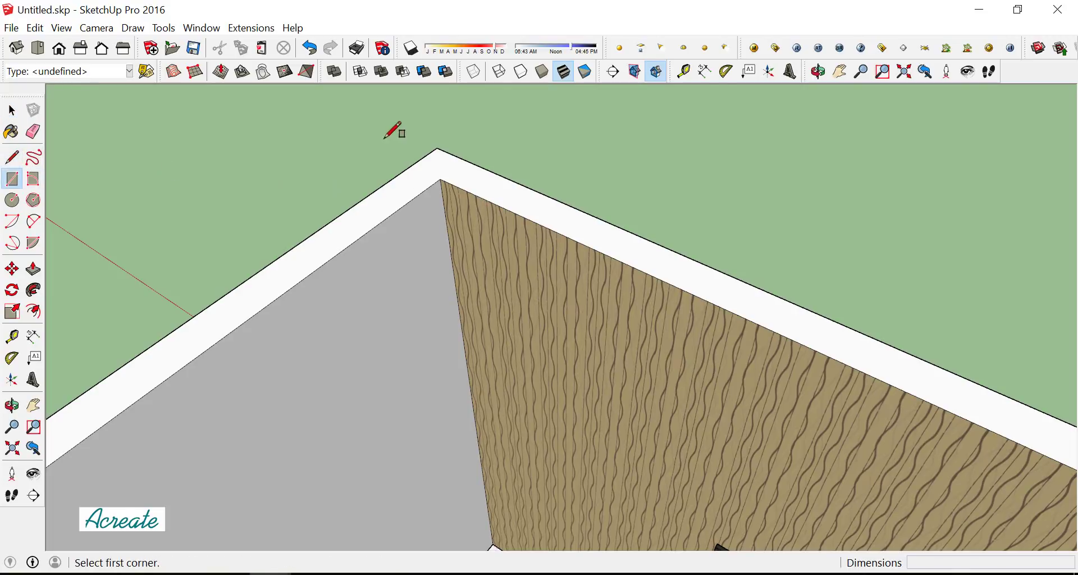
click(437, 148)
scroll(439, 147, down, 3)
scroll(438, 147, down, 2)
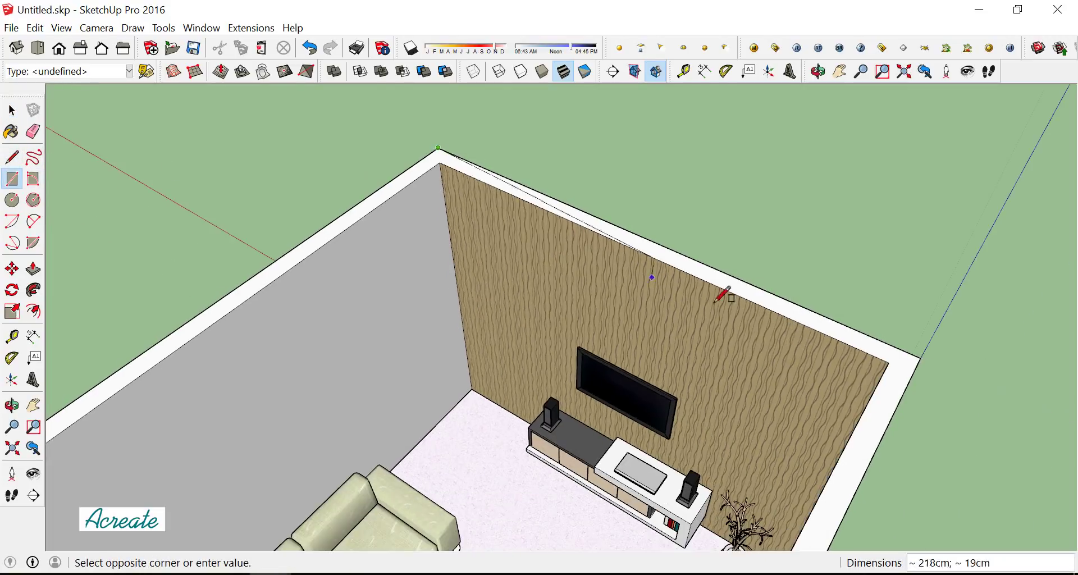
click(888, 359)
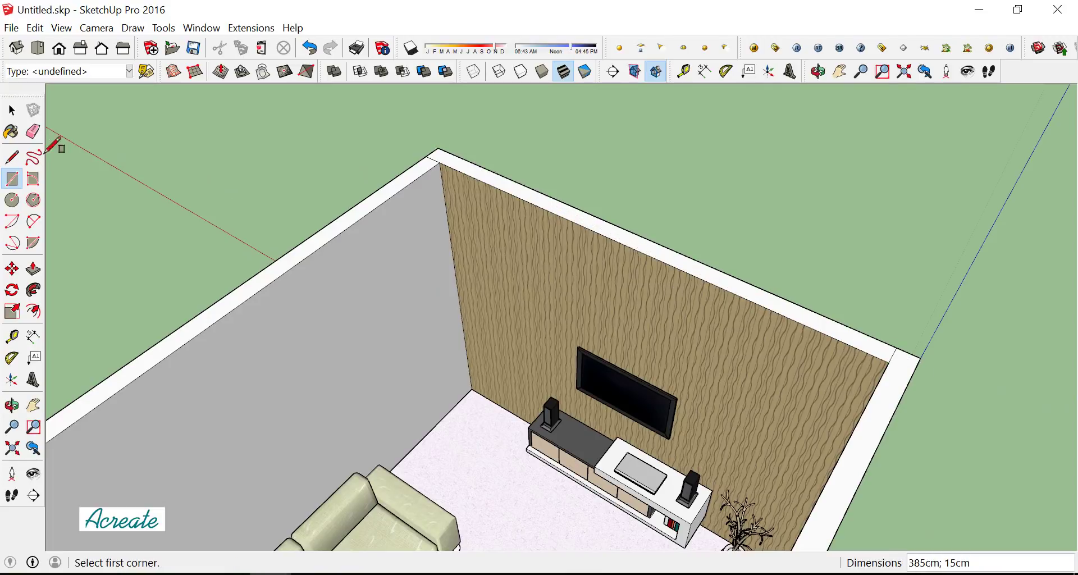
click(12, 110)
scroll(568, 216, up, 3)
scroll(569, 219, up, 2)
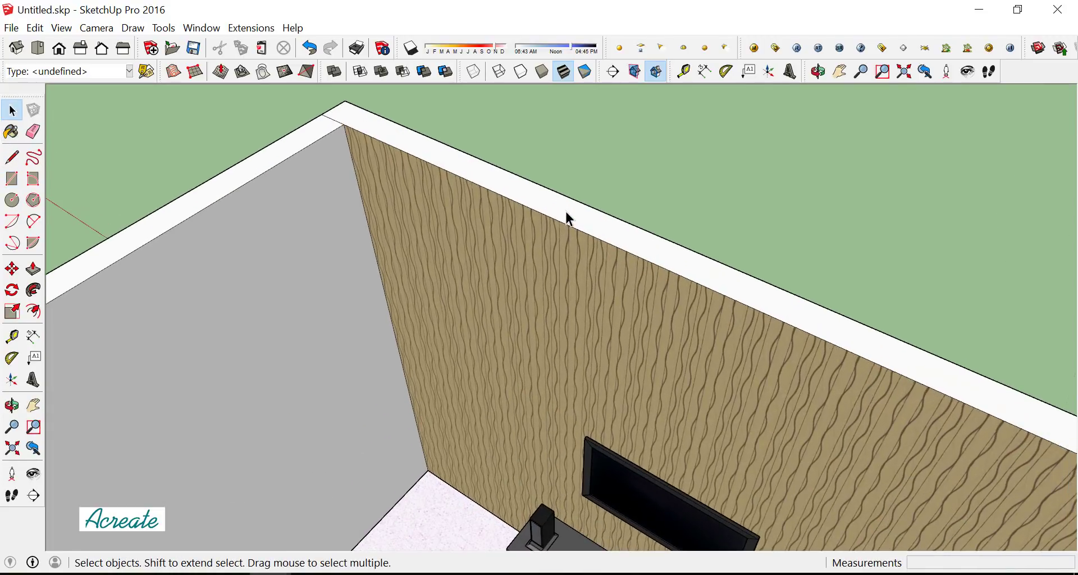
click(569, 218)
right_click(566, 215)
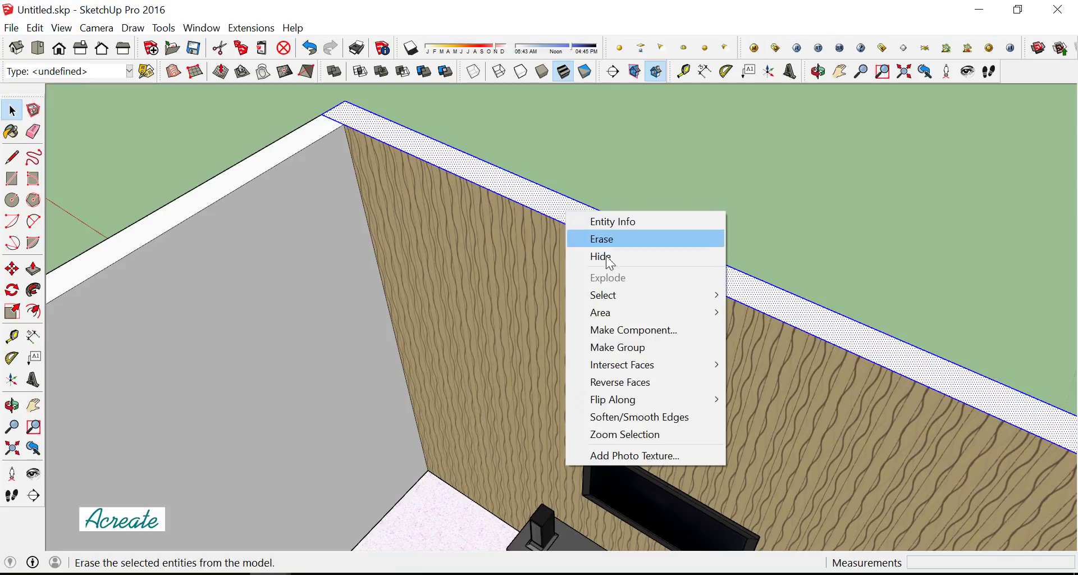
click(635, 348)
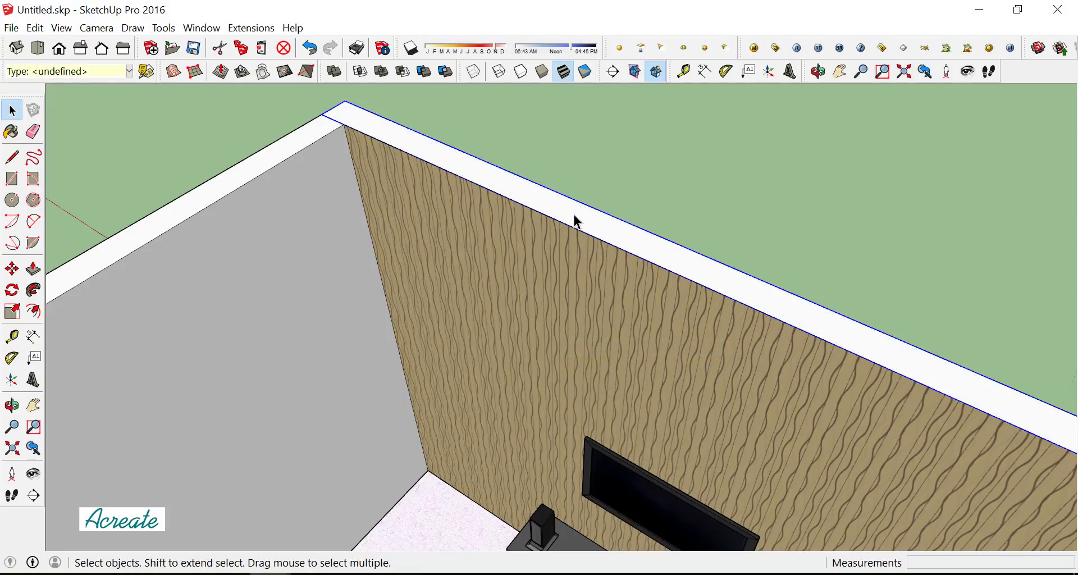
double_click(577, 222)
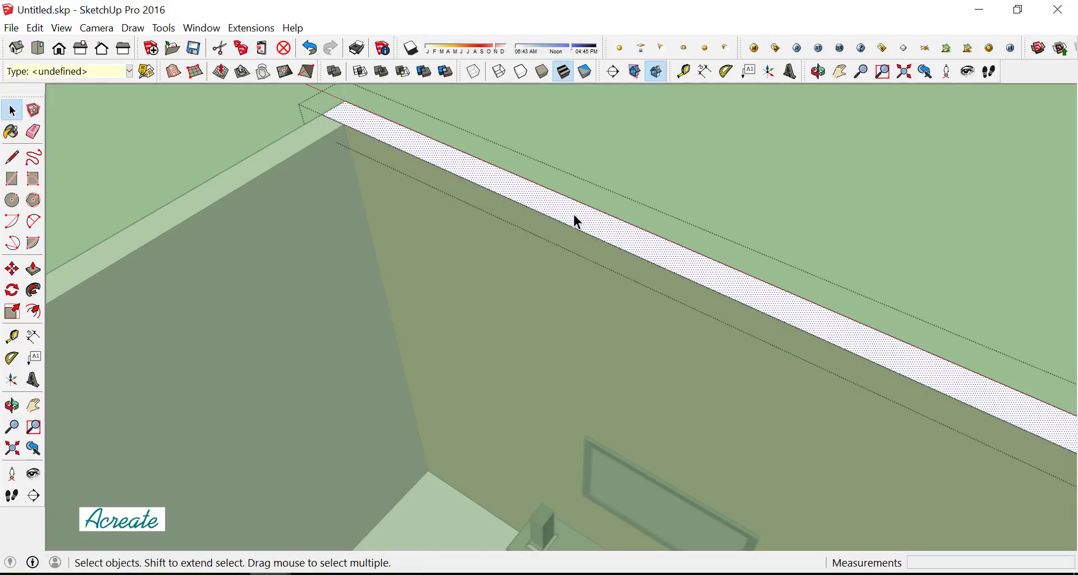
Push/Pull the grouped strip up 10cm
click(33, 269)
click(451, 172)
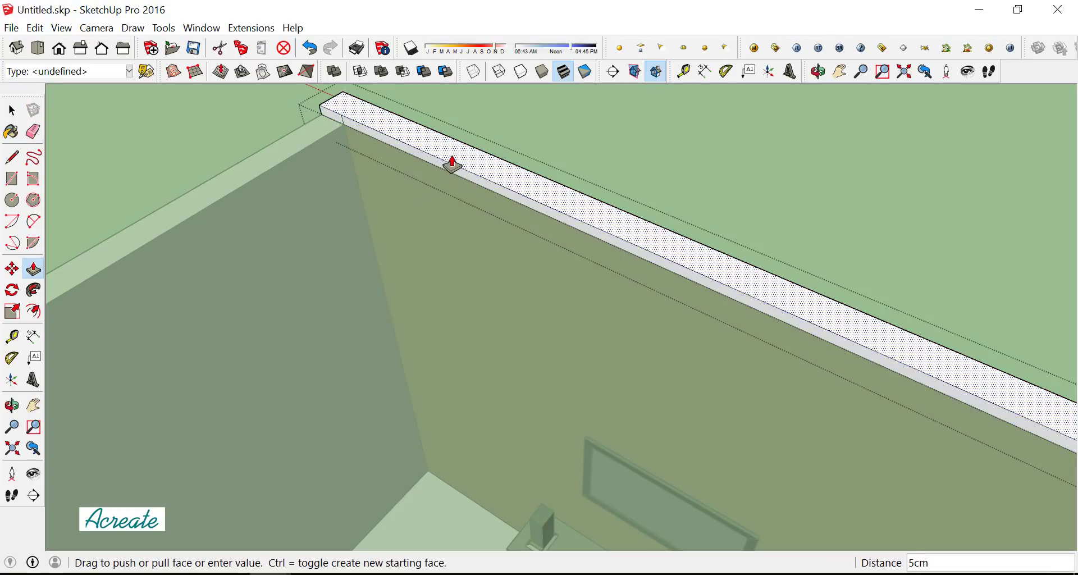
text(0)
scroll(451, 164, down, 2)
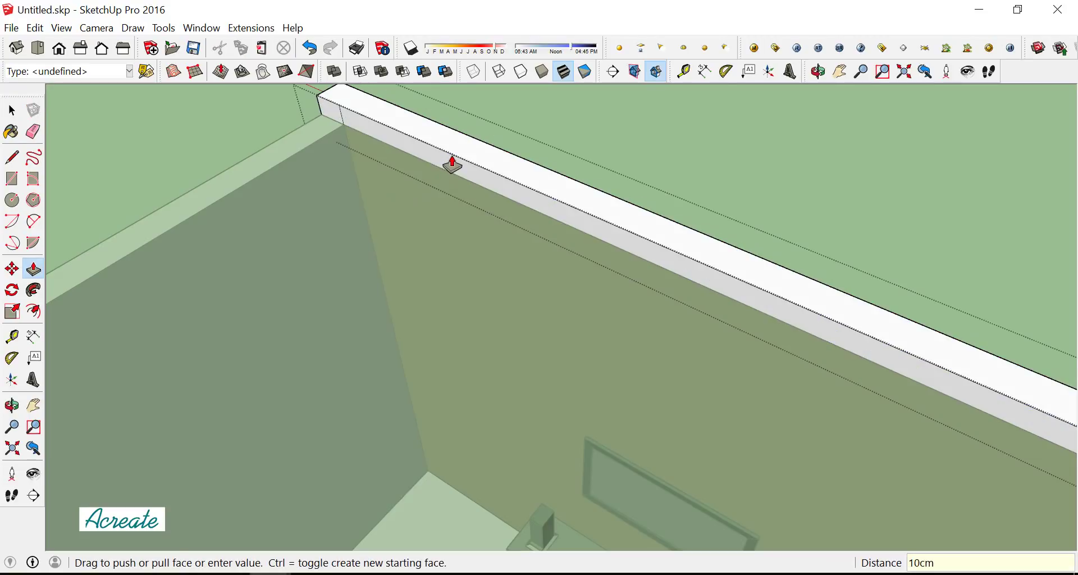
key(Return)
scroll(393, 164, down, 3)
Extend the beam's end face by 15cm
click(33, 133)
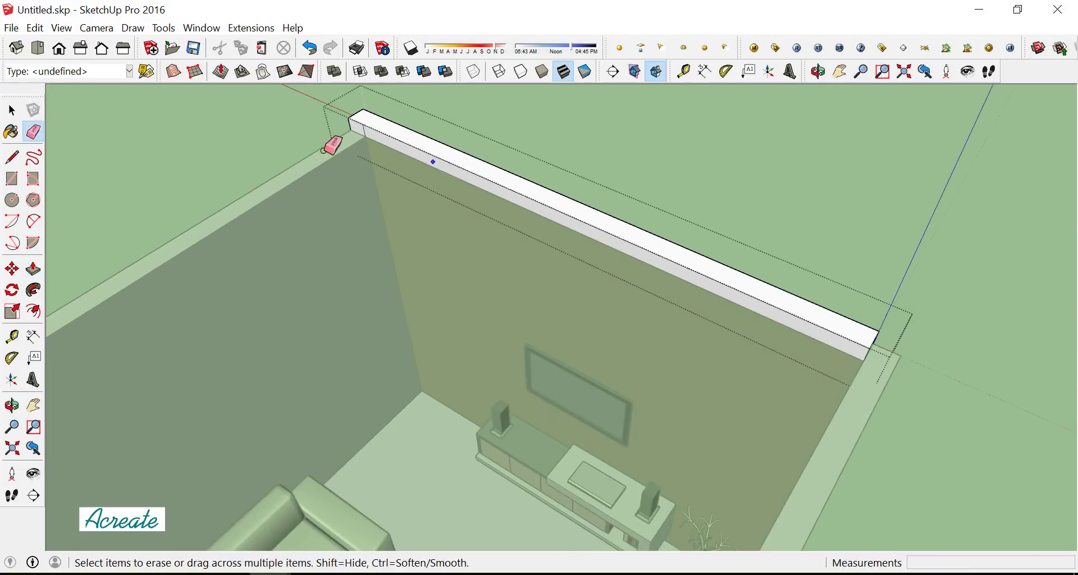
scroll(359, 134, up, 2)
scroll(373, 126, up, 1)
scroll(330, 115, down, 3)
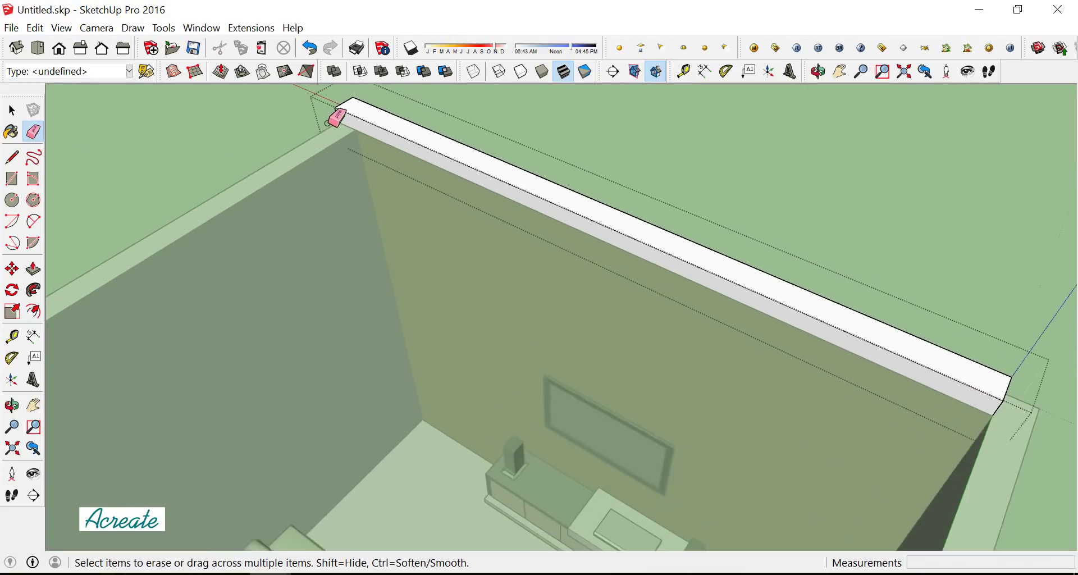
scroll(524, 200, up, 1)
scroll(502, 195, up, 1)
scroll(683, 272, up, 2)
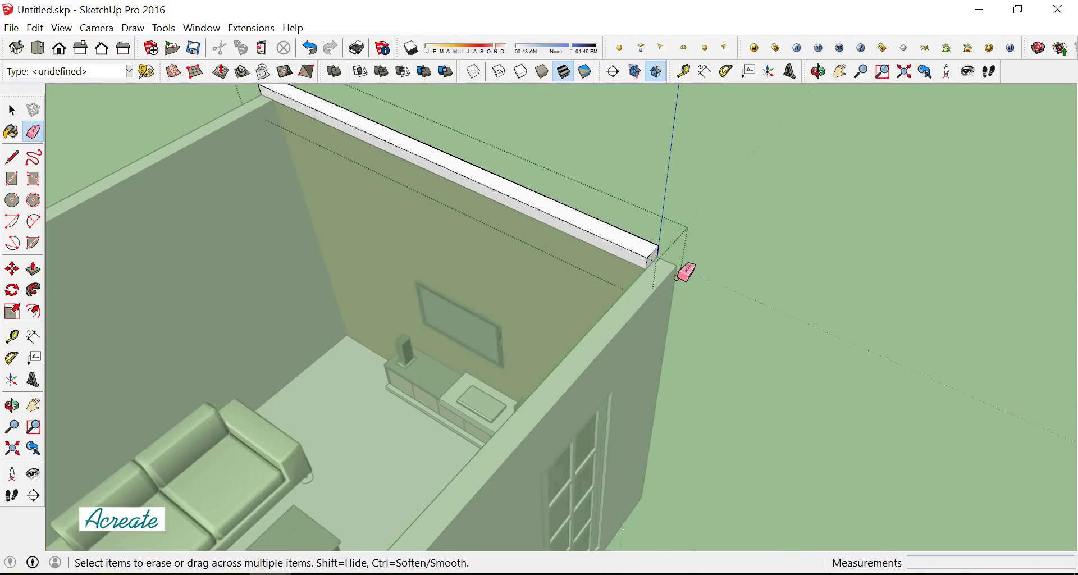
scroll(666, 269, up, 1)
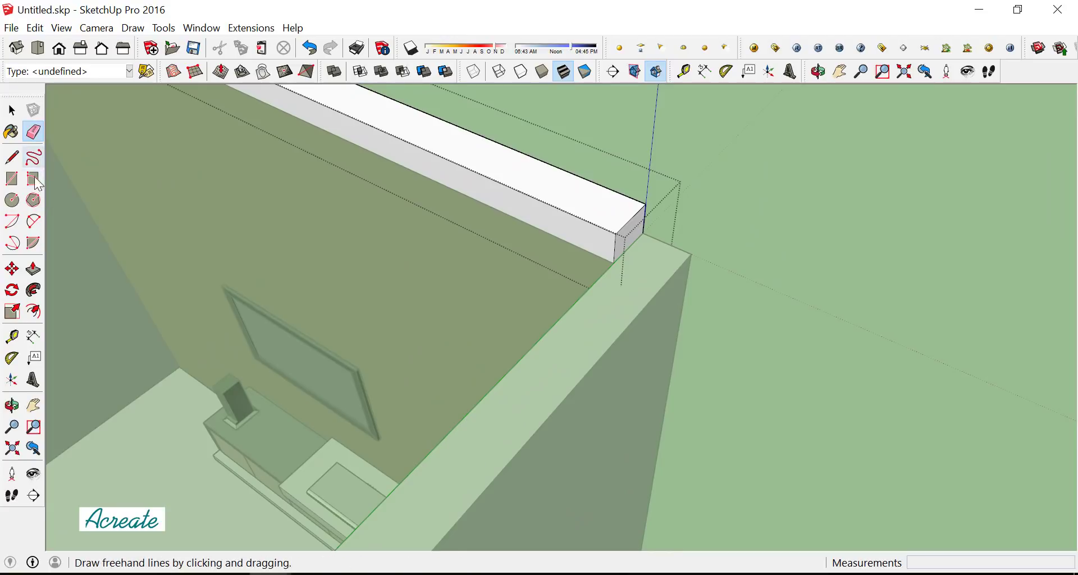
click(33, 268)
scroll(626, 256, up, 1)
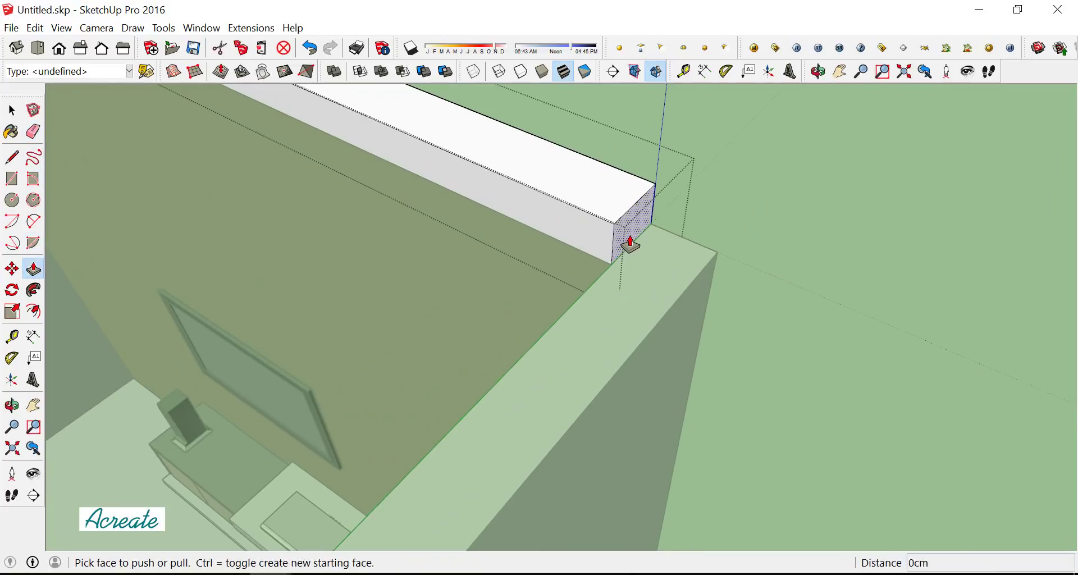
click(629, 244)
click(644, 336)
Pull the beam out into a roof slab spanning the whole room
scroll(706, 242, down, 1)
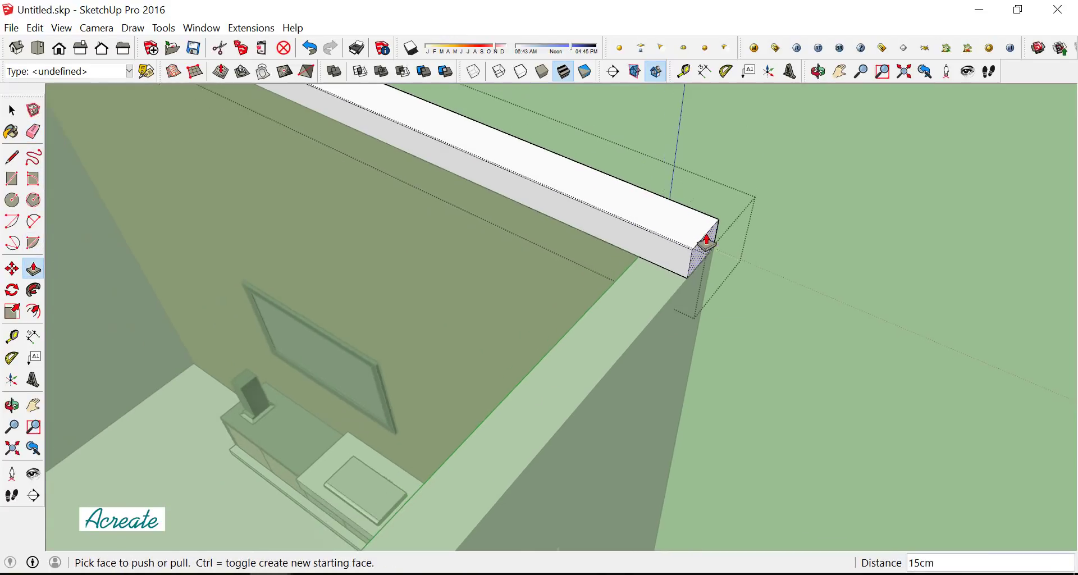
scroll(706, 243, down, 2)
scroll(704, 233, down, 2)
scroll(688, 228, down, 2)
scroll(688, 224, down, 1)
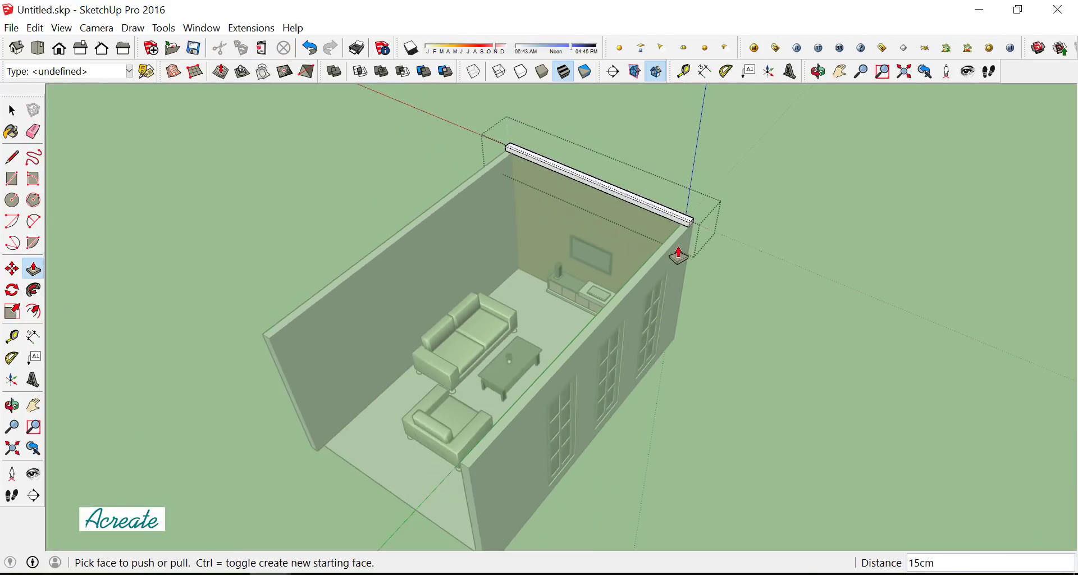
scroll(682, 244, down, 1)
click(690, 224)
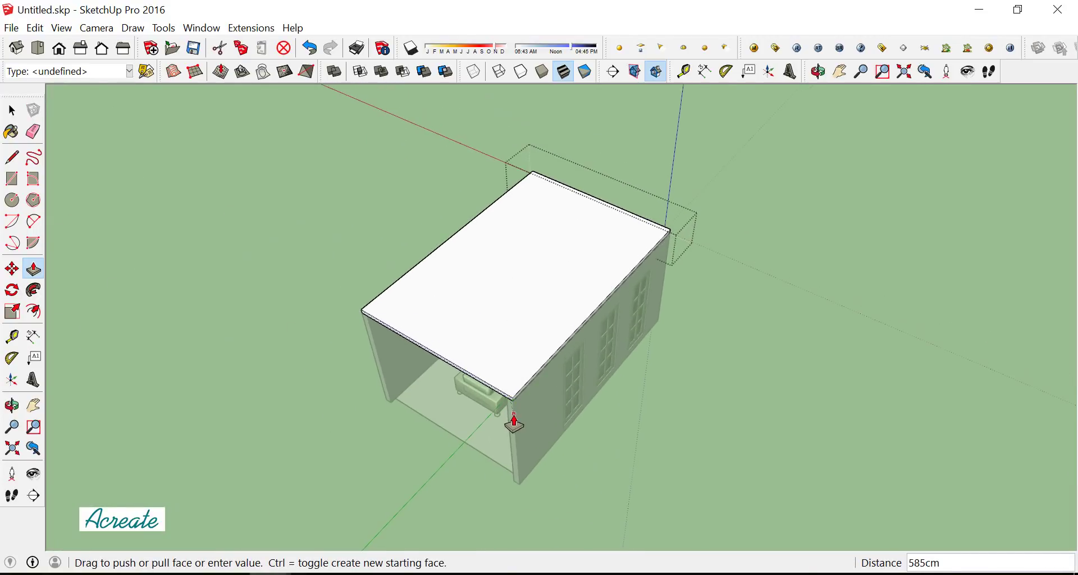
click(514, 422)
key(space)
scroll(476, 258, down, 1)
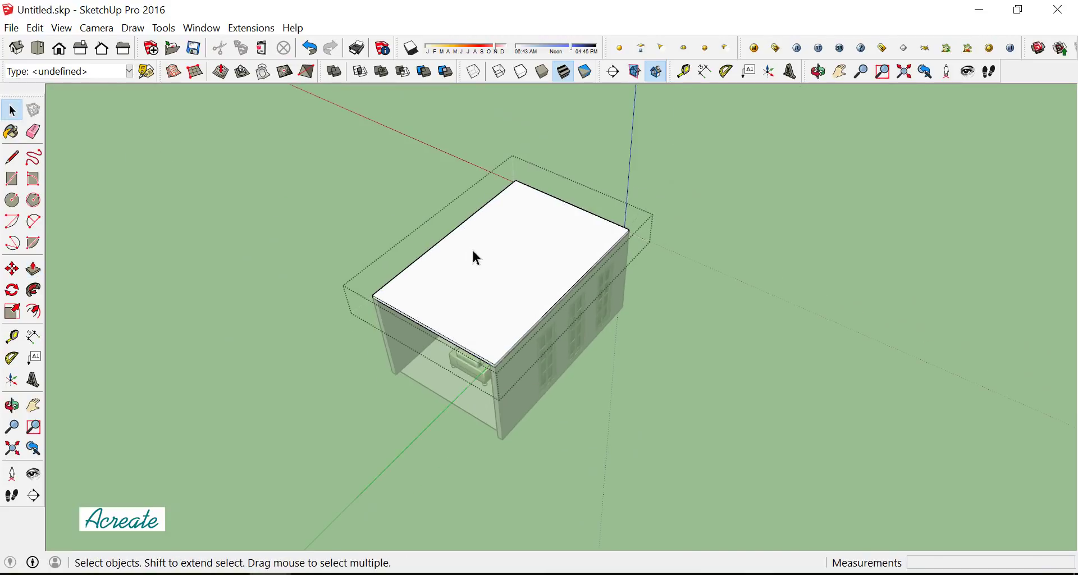
middle_drag(475, 258, 567, 270)
scroll(567, 250, up, 1)
scroll(568, 250, up, 2)
scroll(557, 248, up, 2)
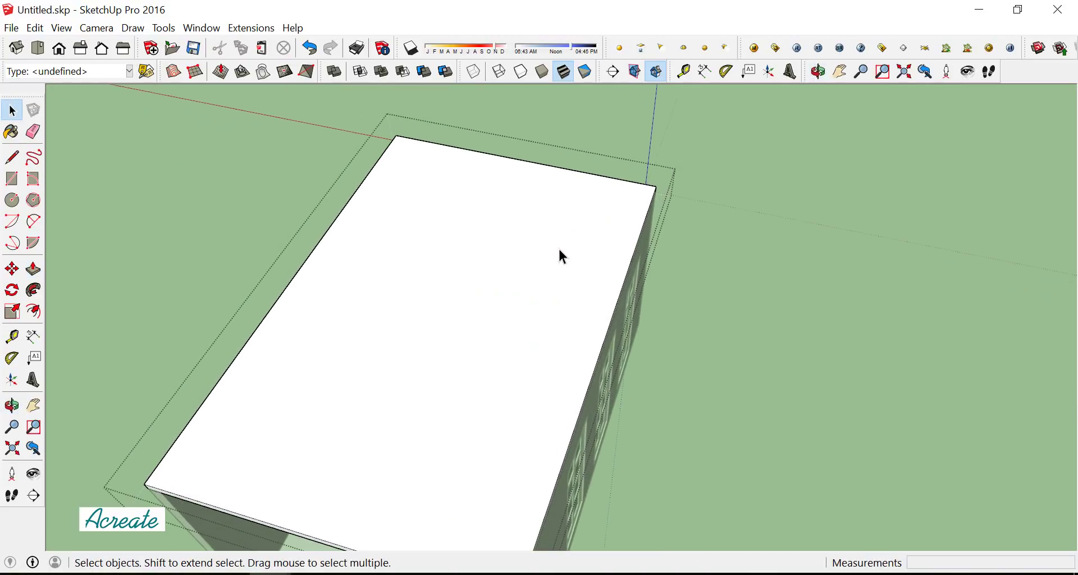
scroll(543, 255, down, 2)
scroll(544, 256, up, 1)
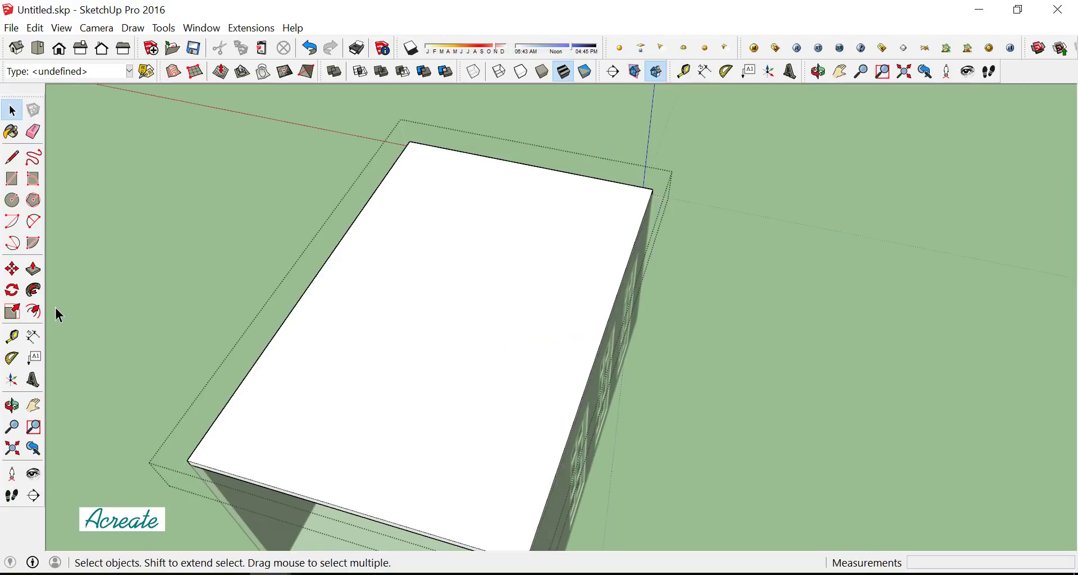
Offset the roof's top face inward by 60
click(34, 311)
click(285, 321)
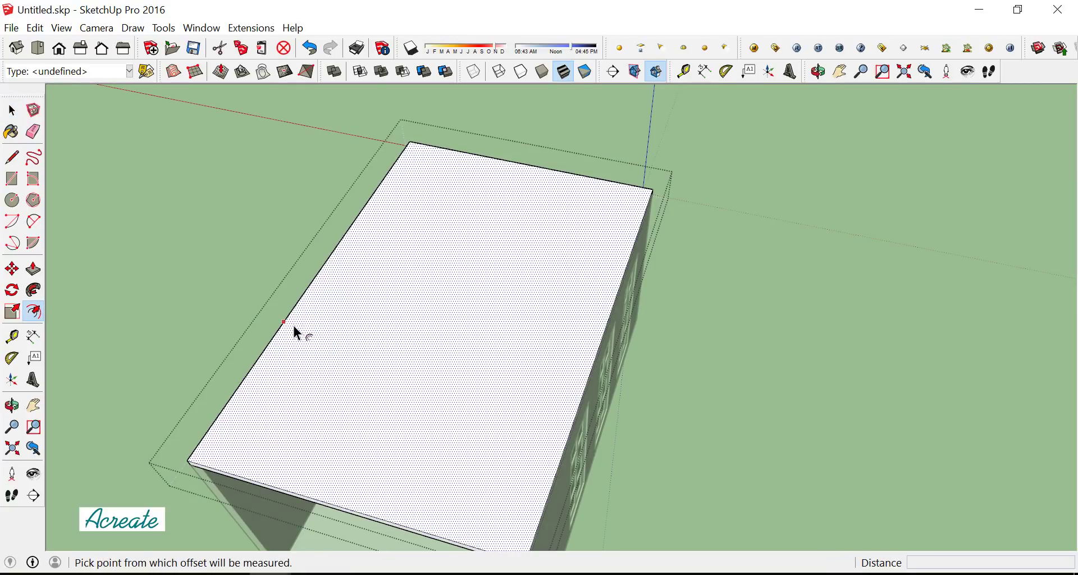
click(293, 326)
text(60)
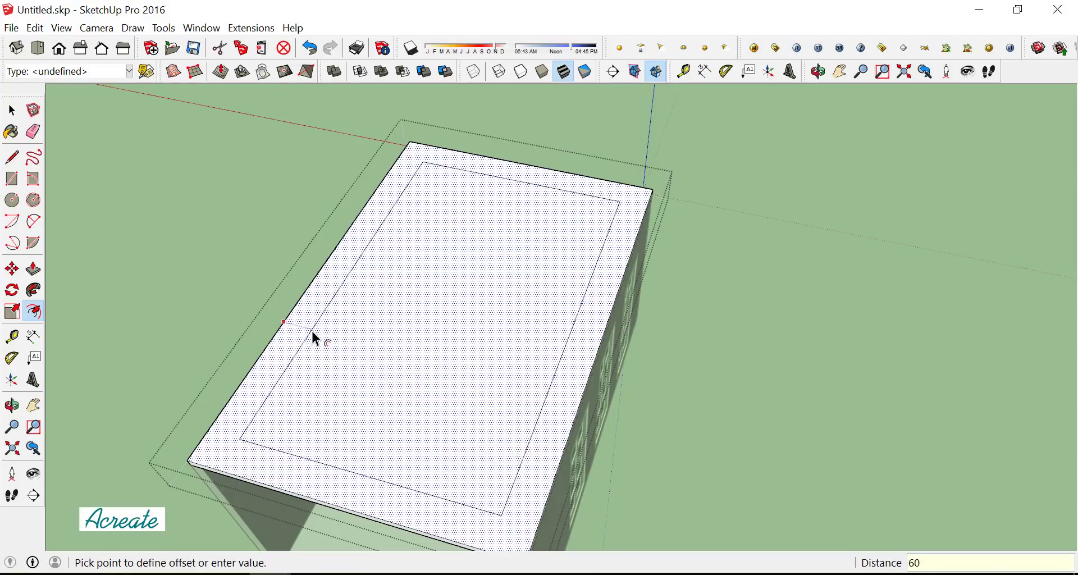
key(Return)
Add a second offset ring of 25 inside the first
mouse_move(311, 331)
middle_down()
mouse_move(500, 233)
mouse_move(448, 251)
middle_up()
scroll(452, 259, up, 2)
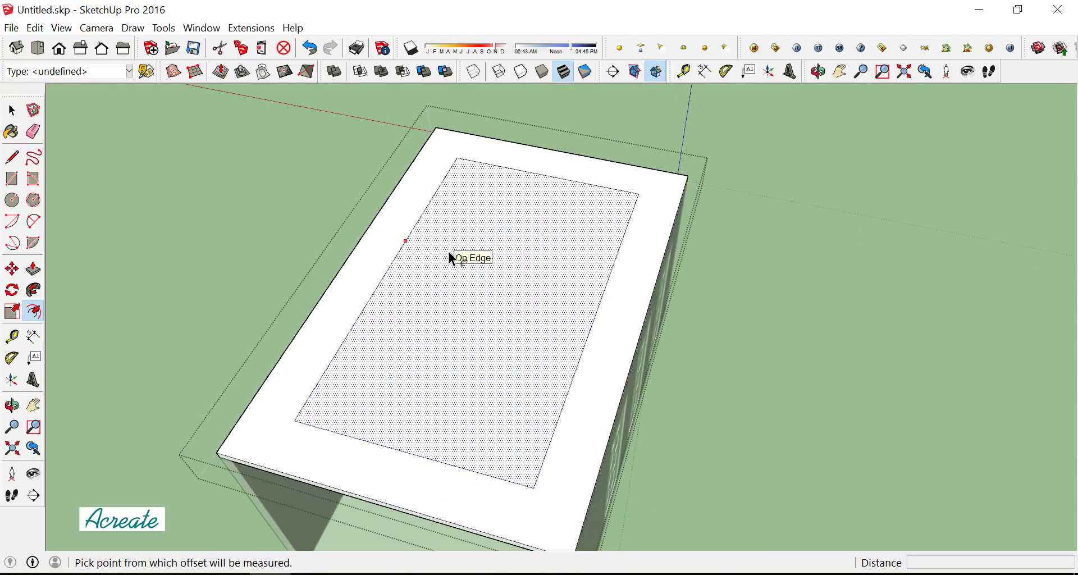
scroll(452, 258, up, 2)
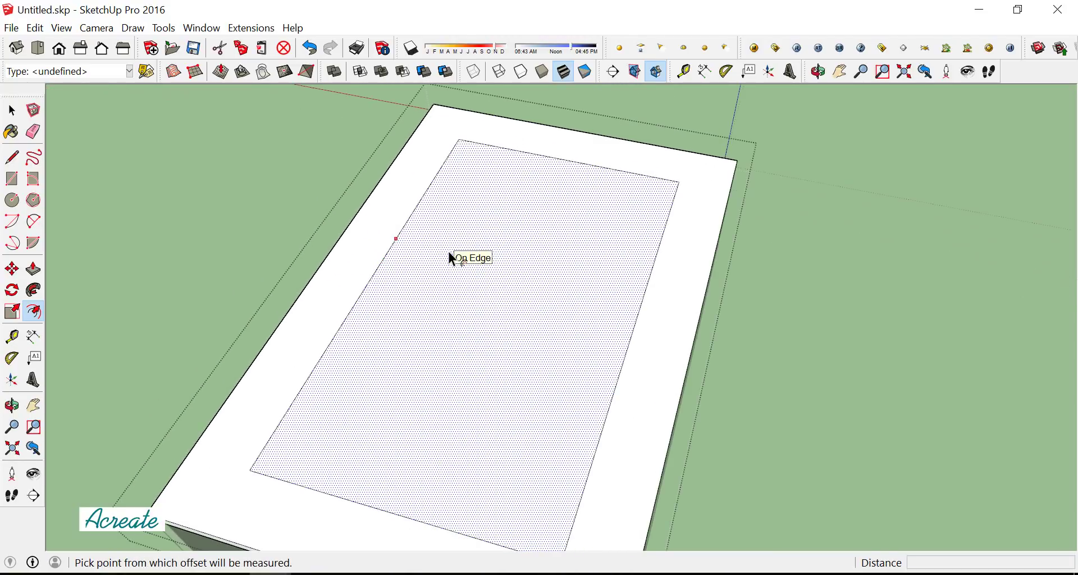
click(402, 247)
text(25)
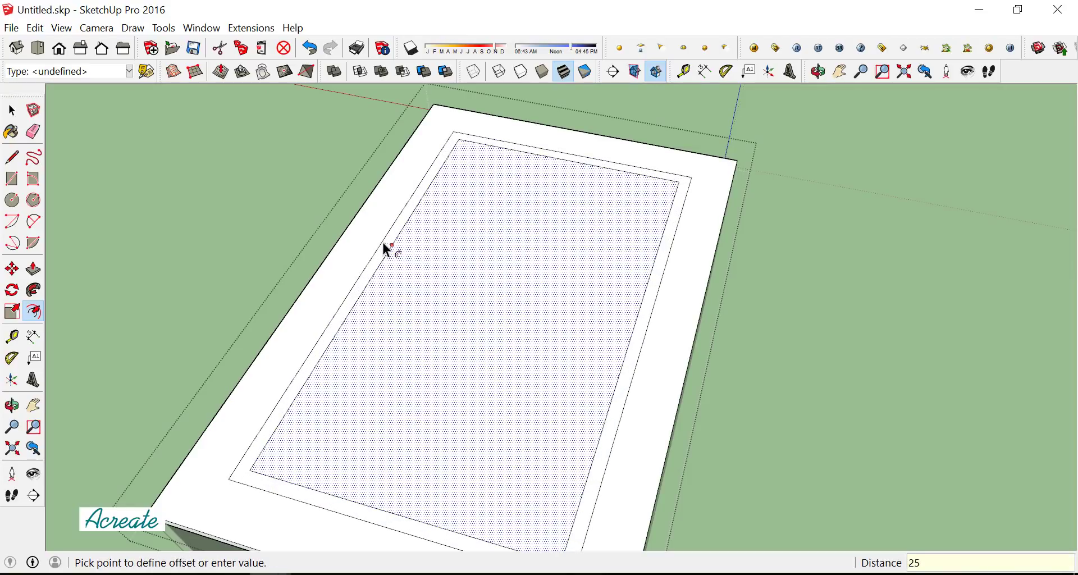
key(Return)
scroll(493, 241, down, 3)
mouse_move(496, 245)
middle_down()
mouse_move(504, 290)
mouse_move(510, 240)
mouse_move(643, 229)
mouse_move(413, 294)
middle_up()
Add a third inset ring with an offset of 10
key(f)
scroll(451, 270, up, 3)
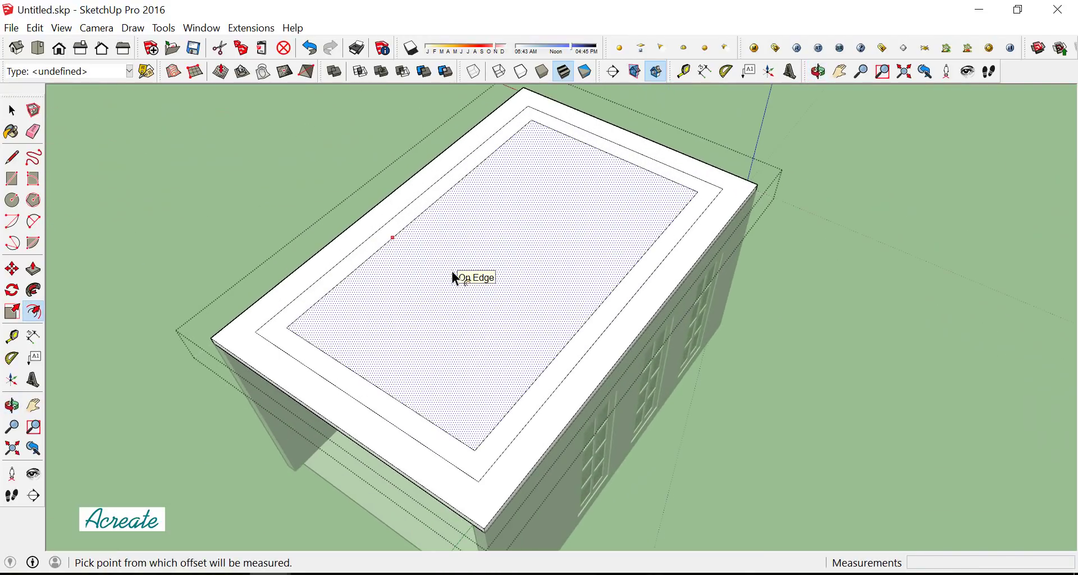
scroll(464, 261, down, 2)
scroll(464, 258, up, 3)
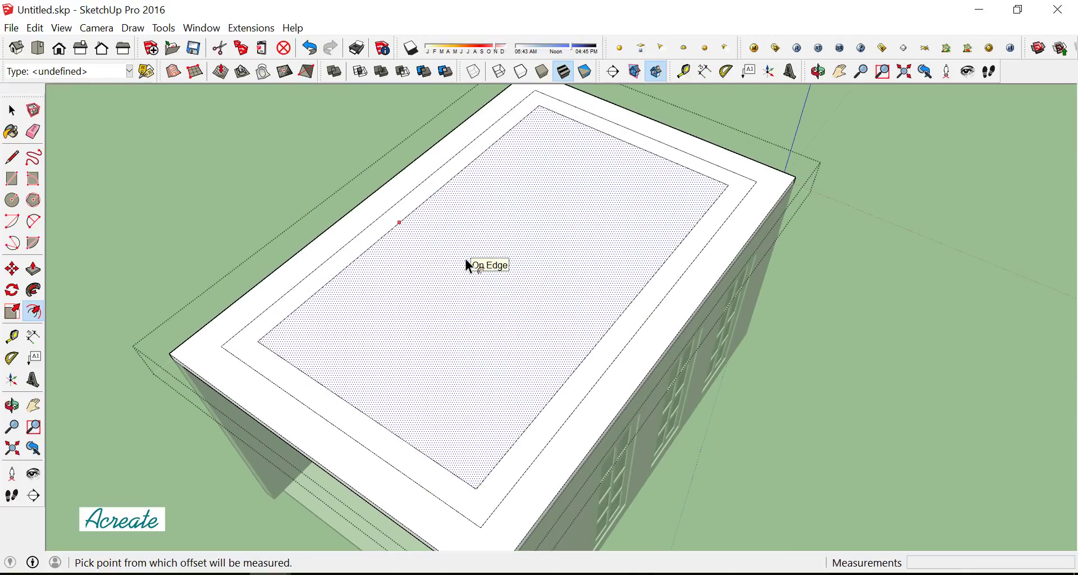
key(Escape)
scroll(428, 215, up, 2)
scroll(418, 209, up, 2)
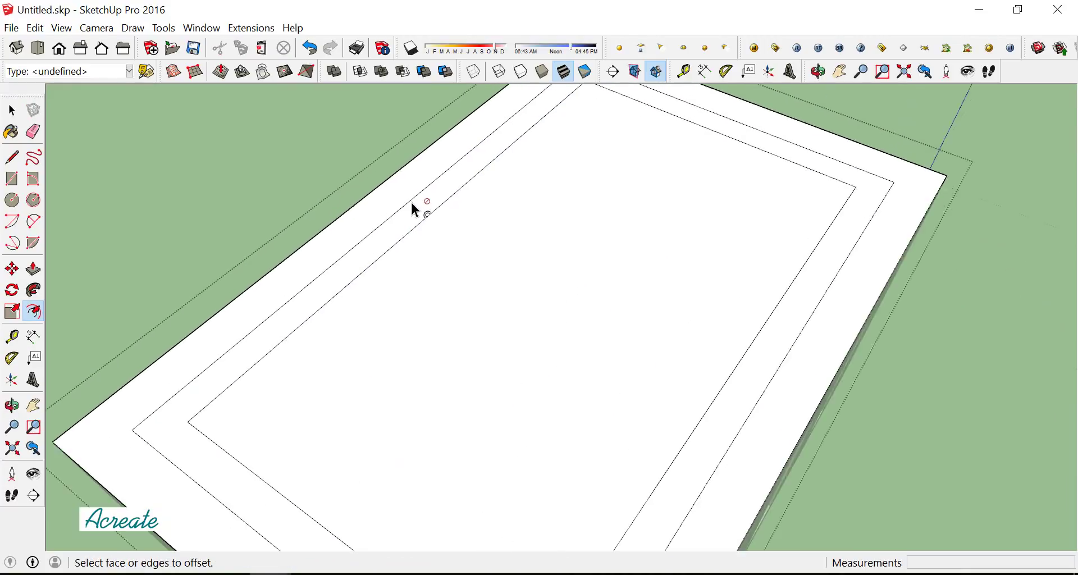
scroll(411, 203, up, 2)
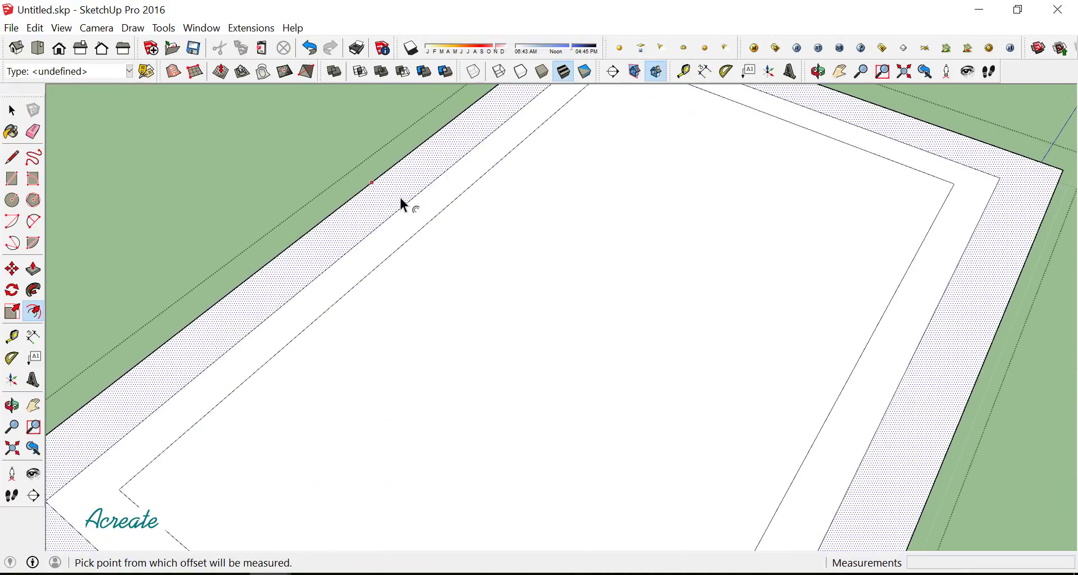
click(407, 209)
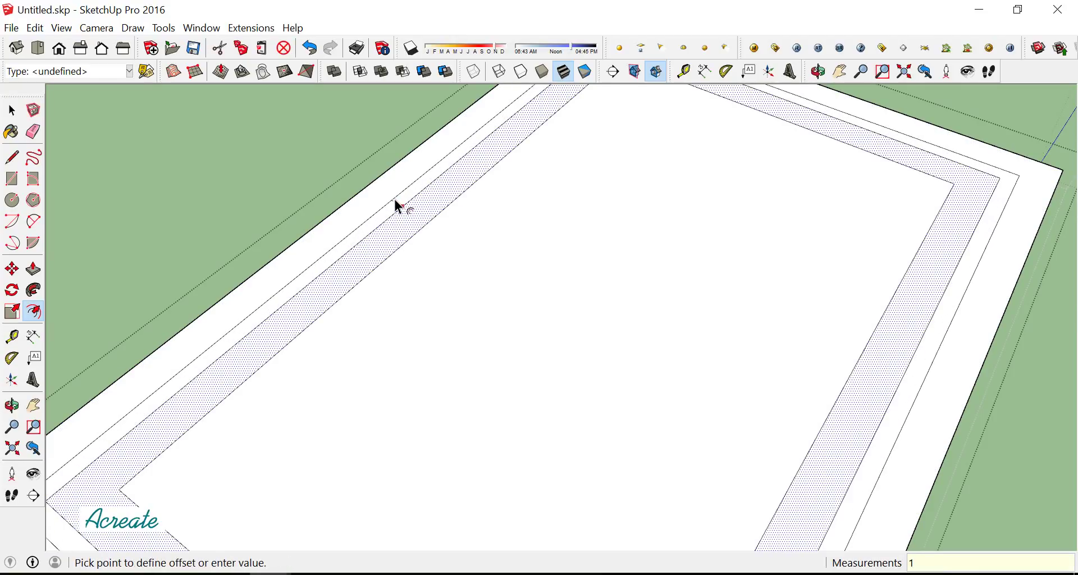
text(0)
key(Return)
scroll(542, 241, down, 2)
scroll(553, 241, down, 3)
scroll(500, 213, down, 2)
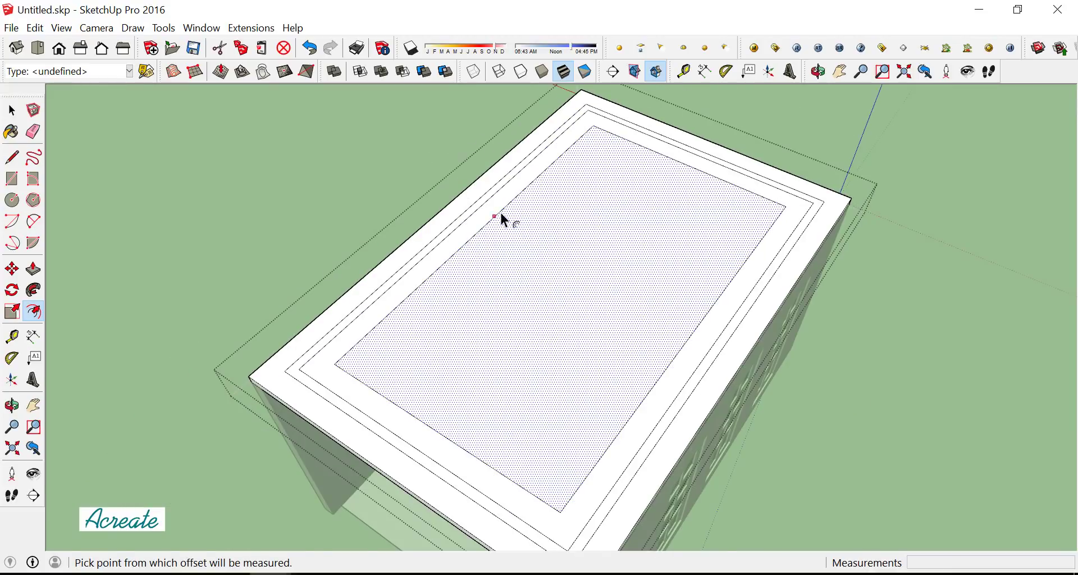
scroll(501, 214, up, 3)
scroll(500, 213, down, 2)
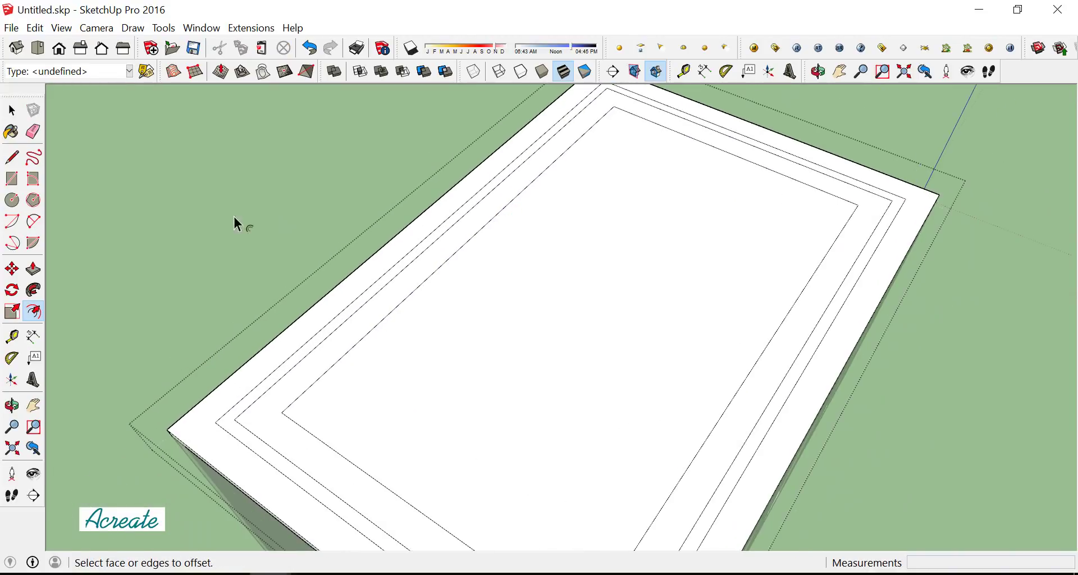
click(34, 269)
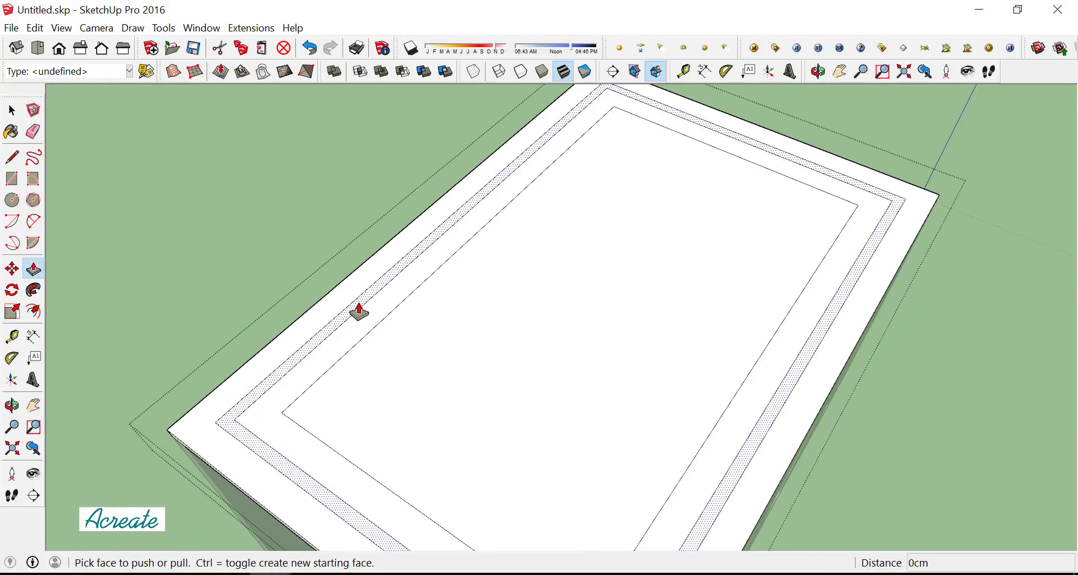
Push the narrow ceiling ring face down 10 cm
click(360, 308)
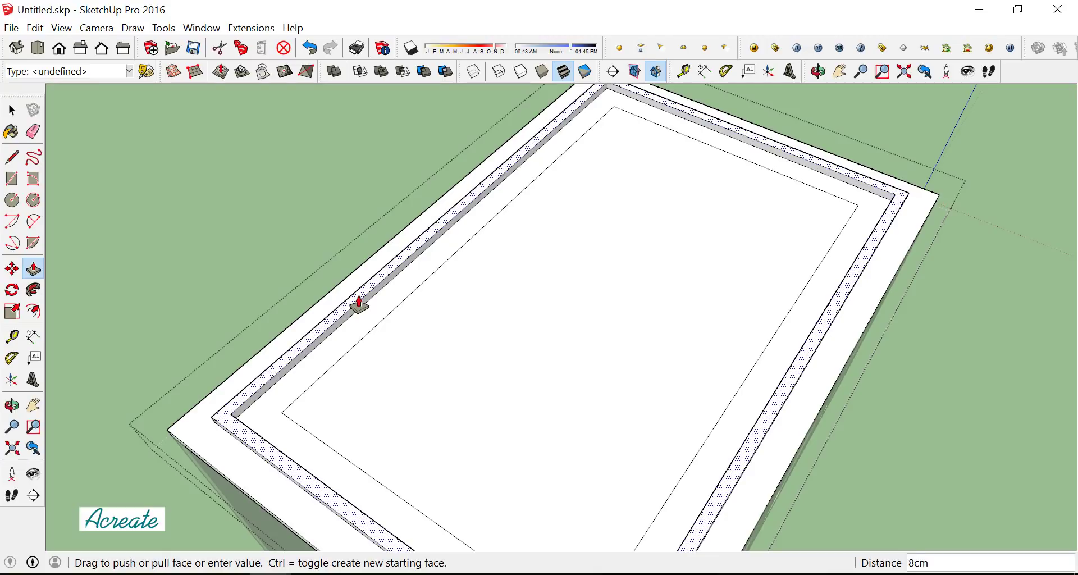
text(10)
scroll(517, 314, down, 3)
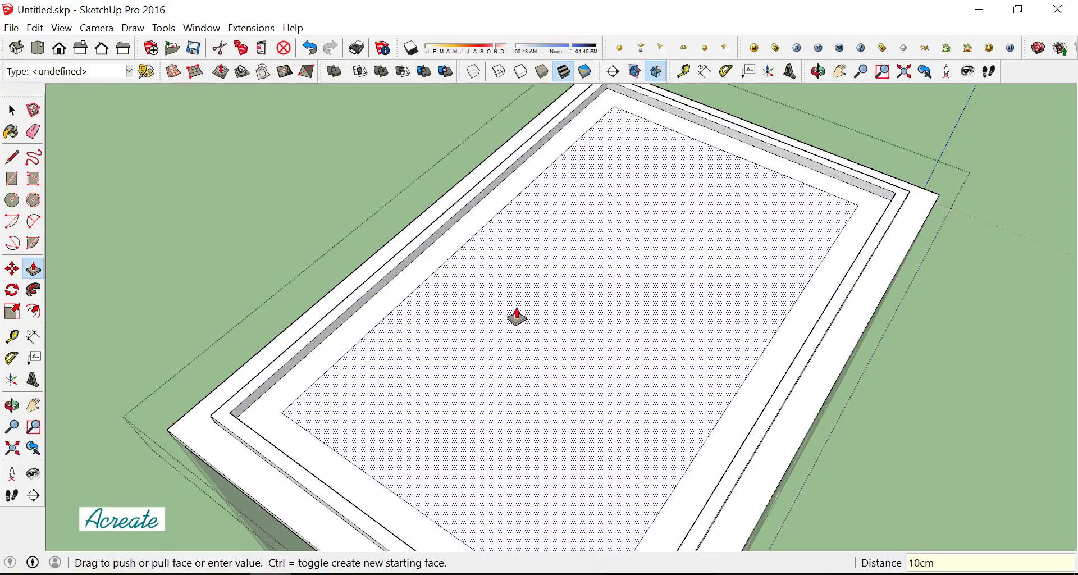
key(Return)
Push the inner top face down through the slab to open the room from above
mouse_move(550, 343)
middle_down()
mouse_move(654, 207)
mouse_move(689, 241)
mouse_move(668, 296)
middle_up()
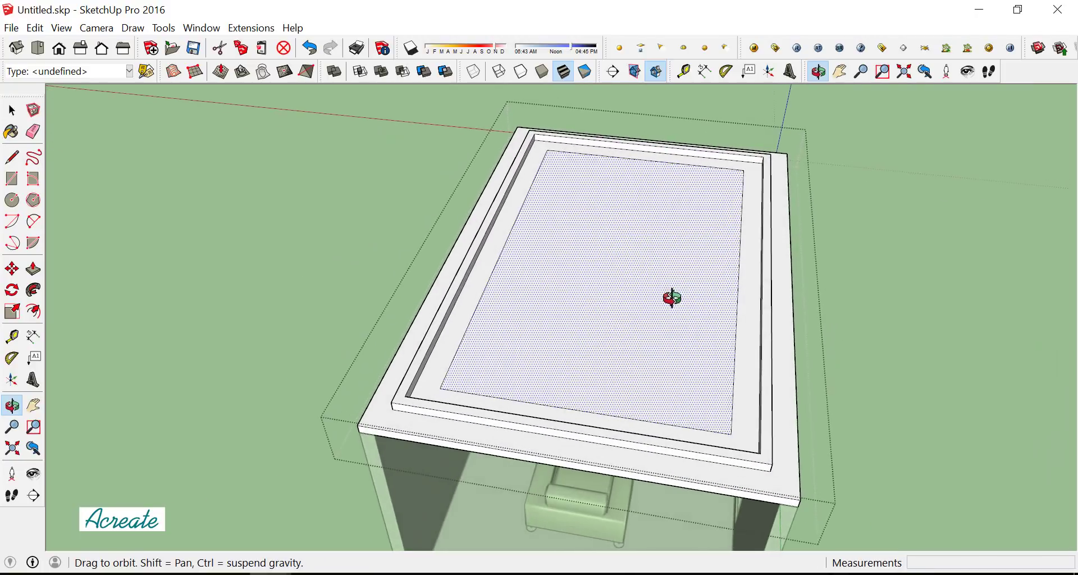
key(p)
click(654, 301)
click(672, 323)
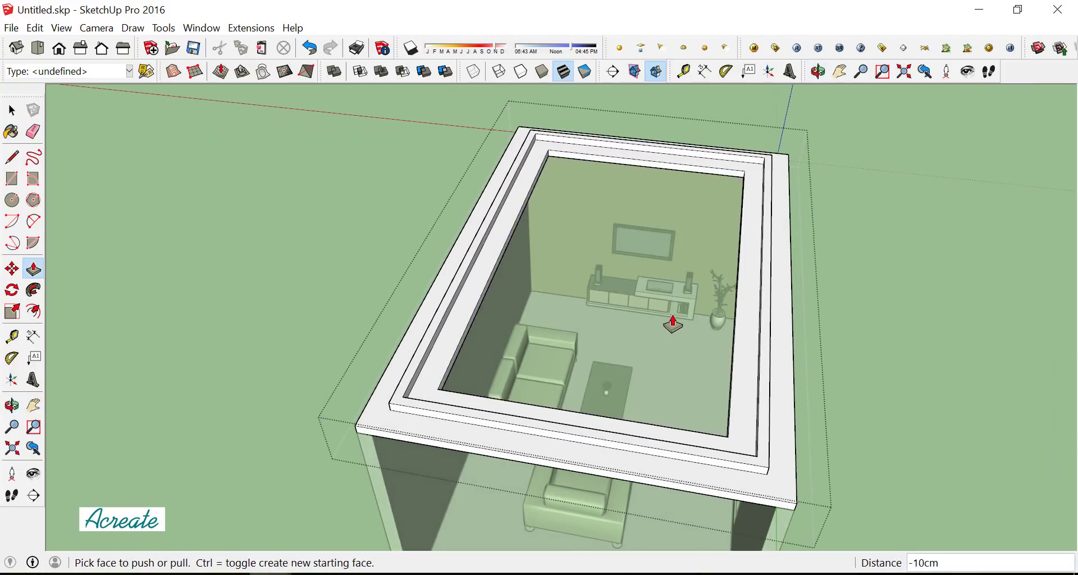
scroll(660, 303, down, 3)
middle_drag(645, 284, 497, 256)
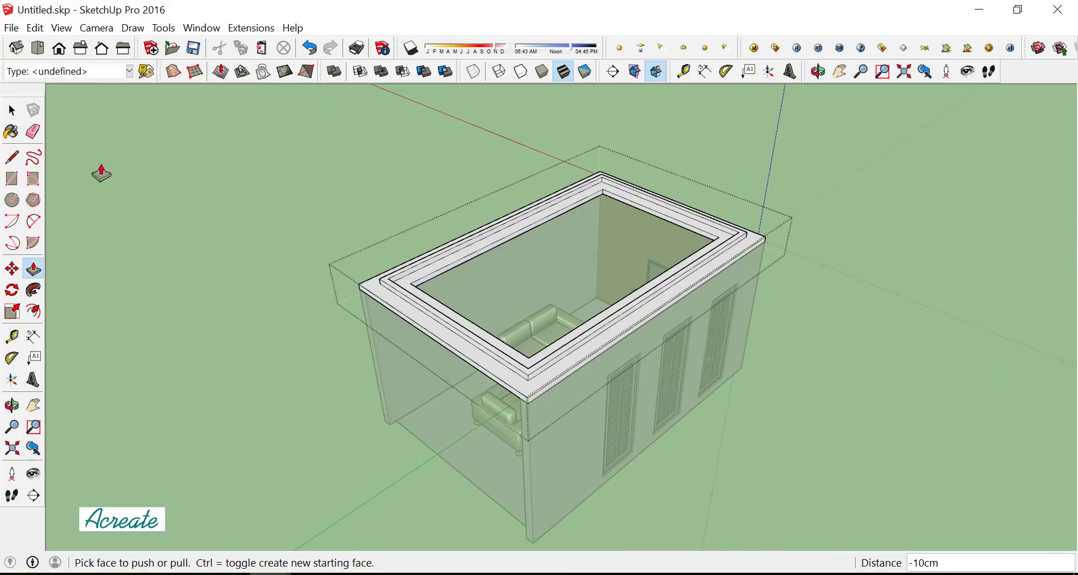
Exit editing of the room group
click(12, 110)
click(202, 145)
scroll(589, 284, down, 3)
Orbit and zoom to a high view of the open room, then a closer look at the TV wall
mouse_move(588, 284)
middle_down()
mouse_move(669, 175)
mouse_move(752, 199)
middle_up()
scroll(646, 237, up, 2)
scroll(647, 236, up, 4)
scroll(648, 245, up, 2)
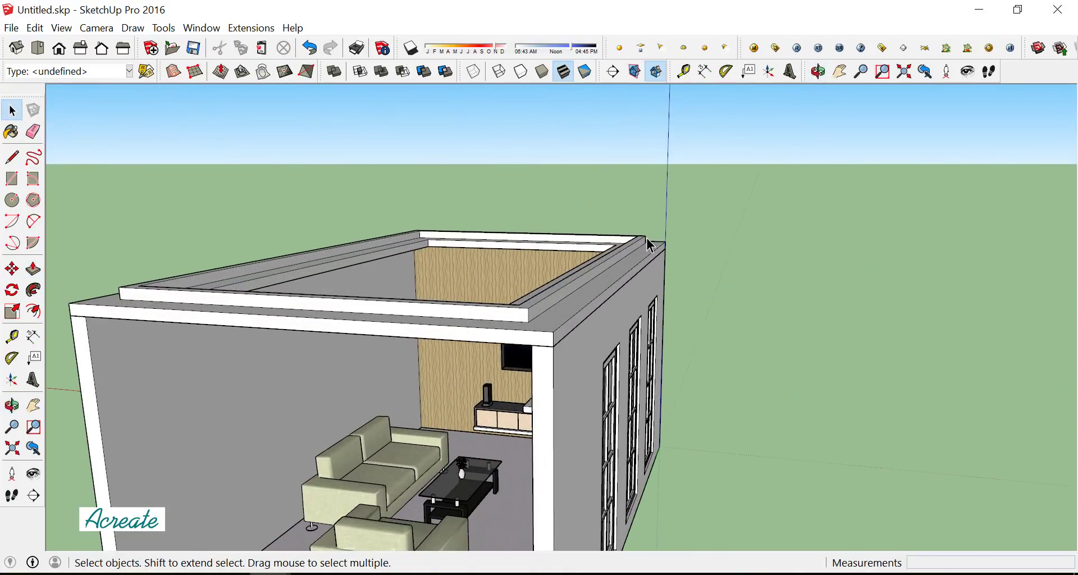
scroll(654, 216, up, 2)
scroll(659, 212, down, 1)
mouse_move(672, 221)
middle_down()
mouse_move(664, 308)
mouse_move(560, 179)
middle_up()
scroll(664, 308, down, 3)
scroll(558, 219, up, 3)
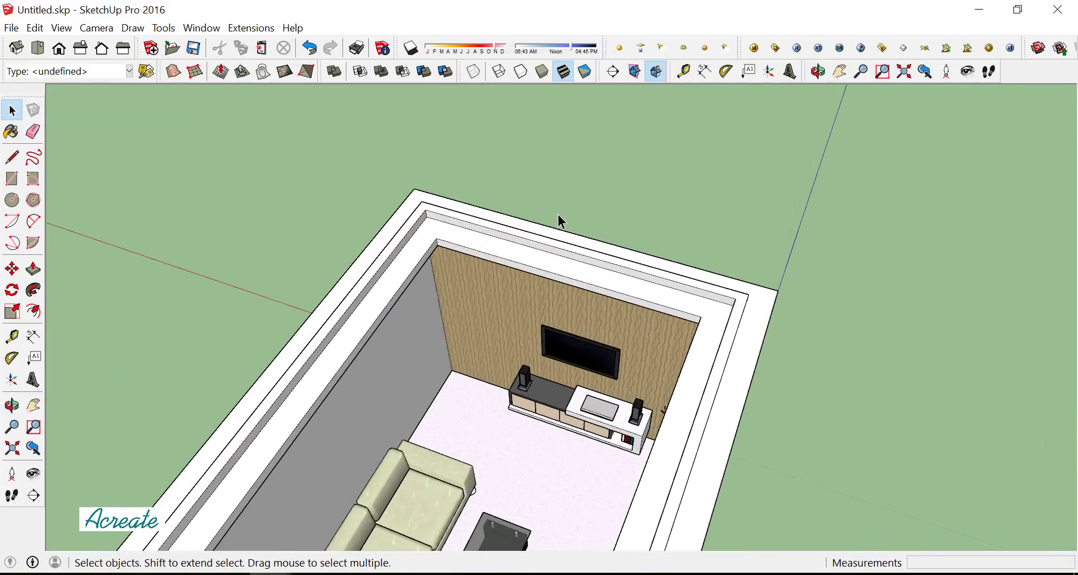
scroll(574, 269, up, 2)
middle_drag(574, 270, 651, 289)
scroll(649, 285, up, 1)
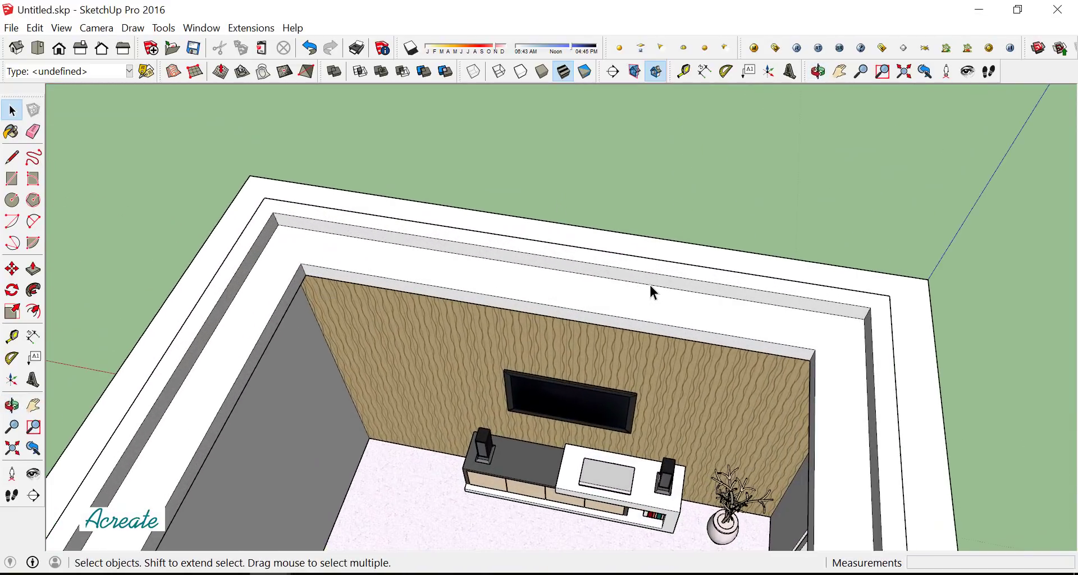
Draw a V-Ray rectangle light spanning the ceiling recess along the wallpapered wall
click(640, 48)
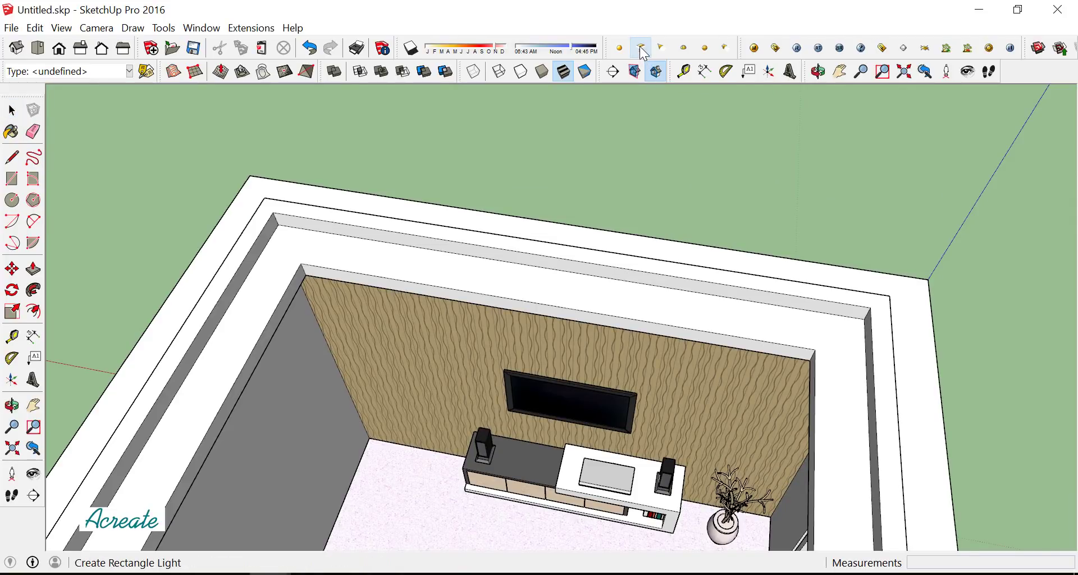
click(289, 236)
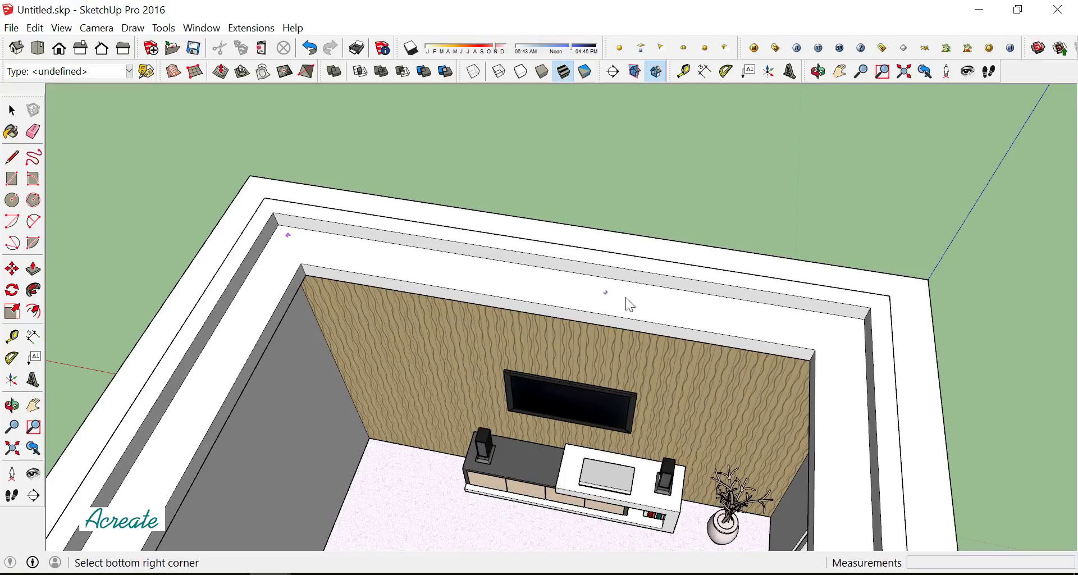
click(846, 340)
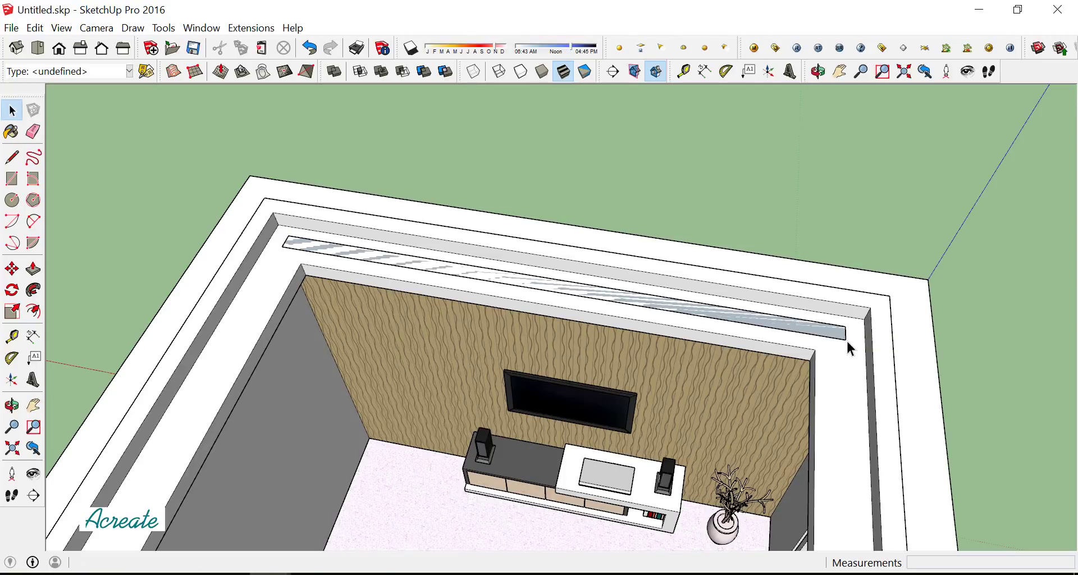
scroll(395, 258, up, 3)
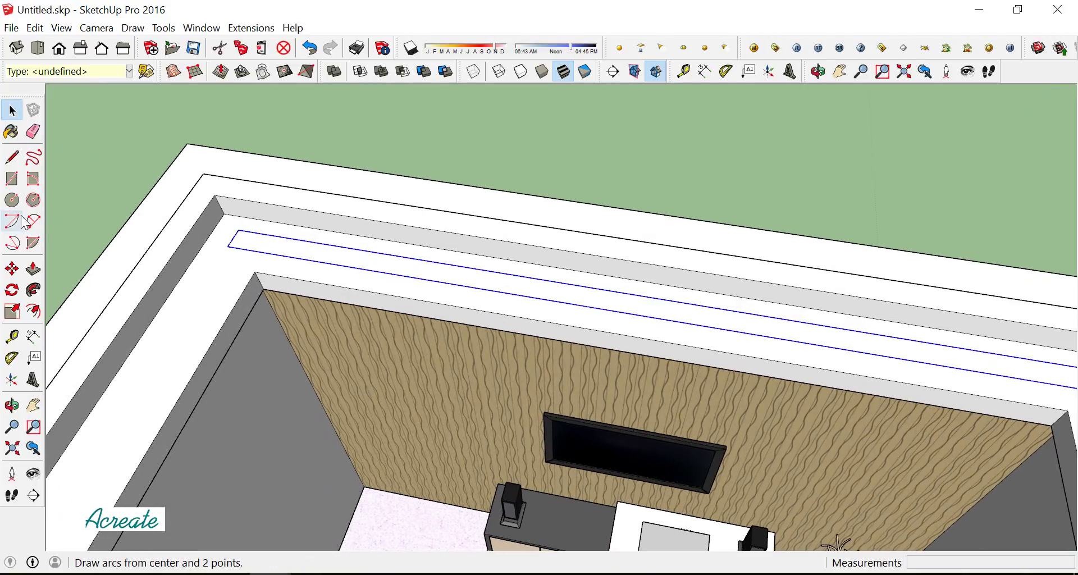
Move the rectangle light 5 cm into position
click(12, 269)
scroll(219, 210, up, 1)
scroll(220, 210, up, 1)
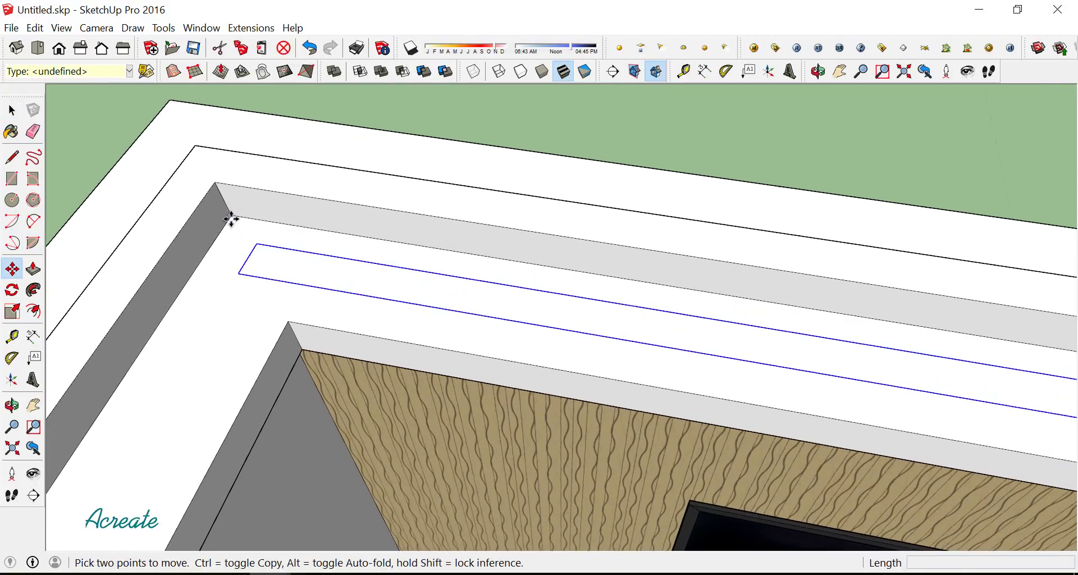
click(228, 212)
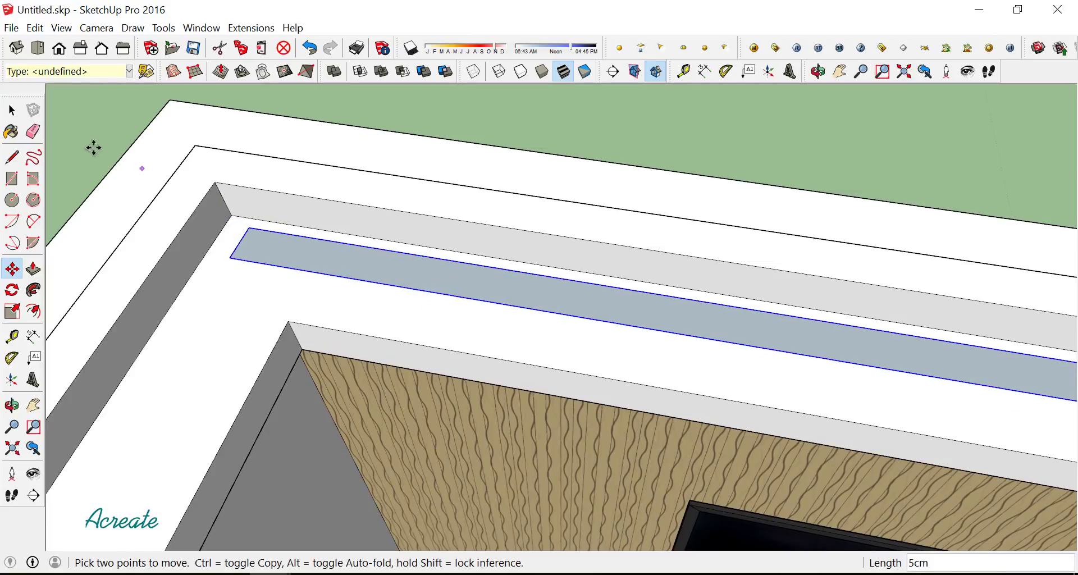
click(12, 111)
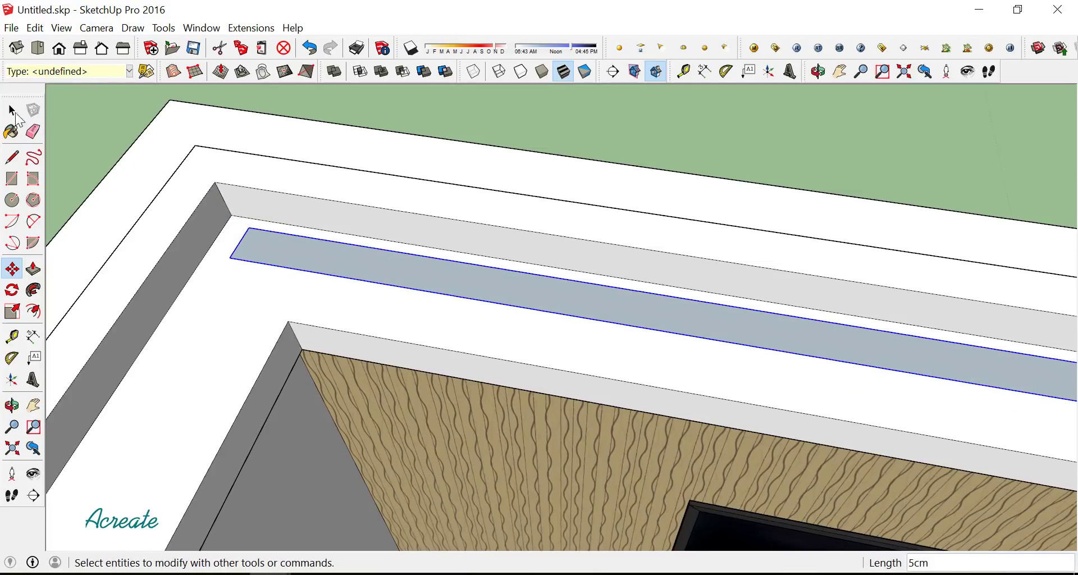
Flip the light strip group along the green axis
right_click(287, 264)
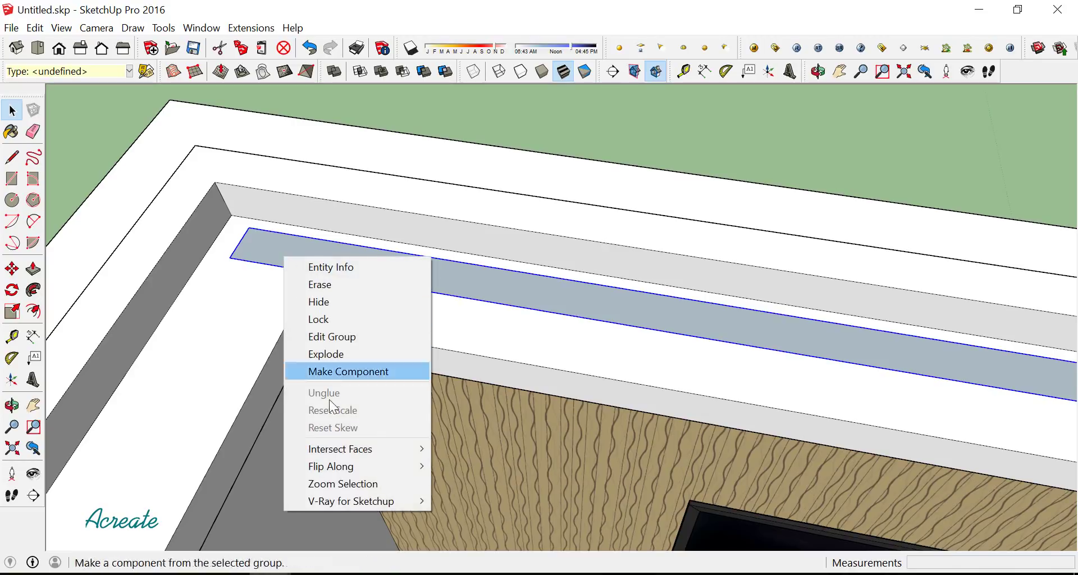
mouse_move(358, 466)
click(484, 483)
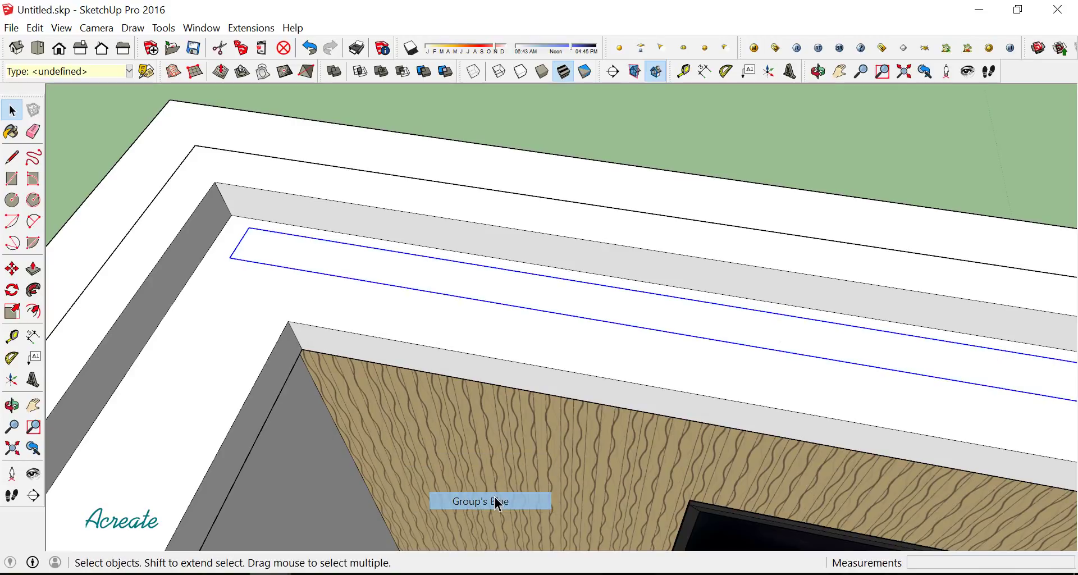
scroll(302, 288, down, 2)
scroll(302, 288, down, 3)
Open the strip's V-Ray light settings and confirm intensity 5
middle_drag(305, 279, 596, 332)
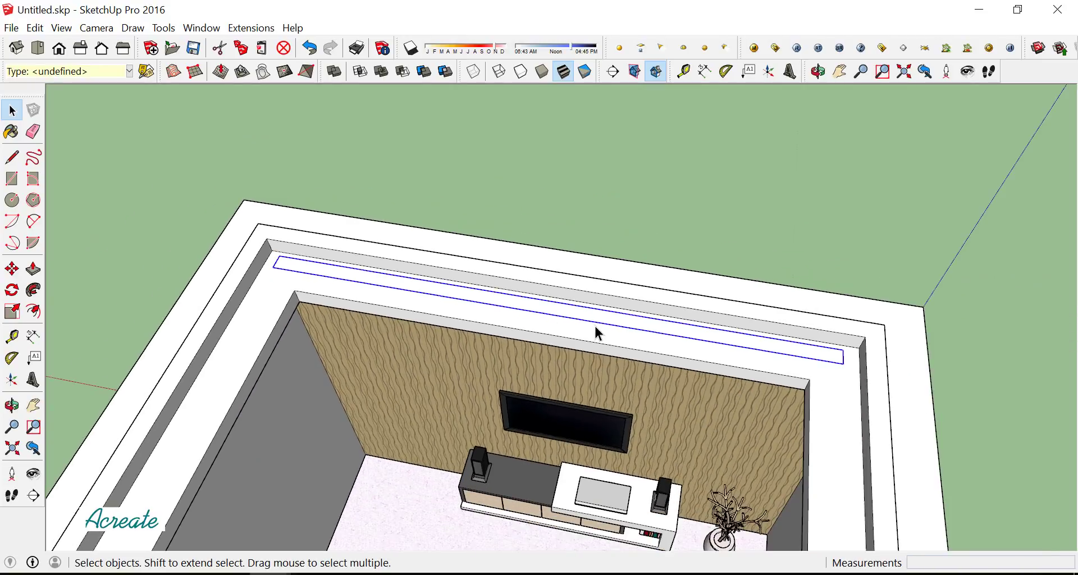
scroll(597, 331, up, 3)
scroll(596, 320, up, 2)
right_click(572, 303)
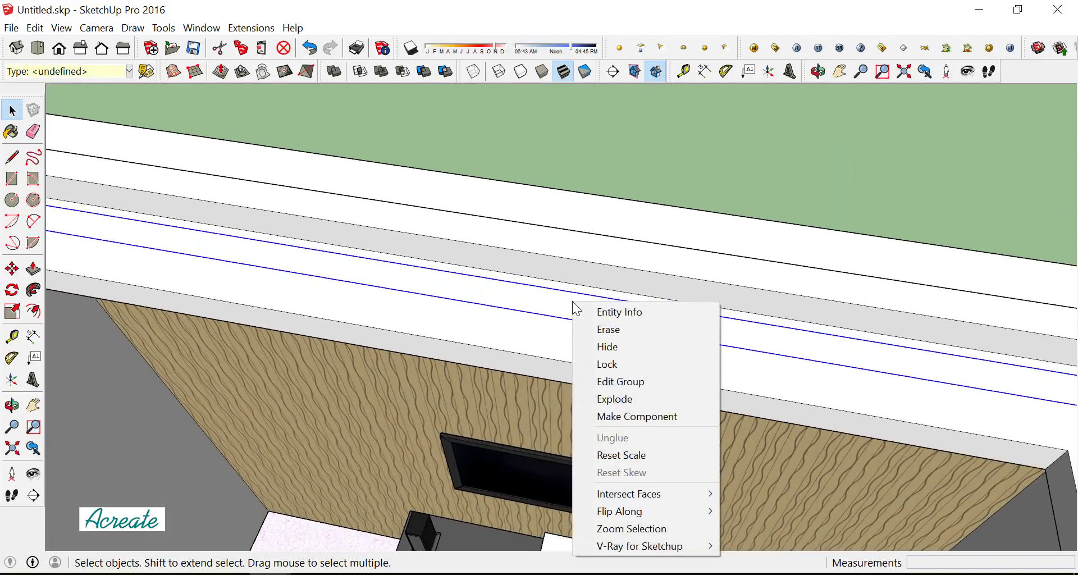
mouse_move(639, 546)
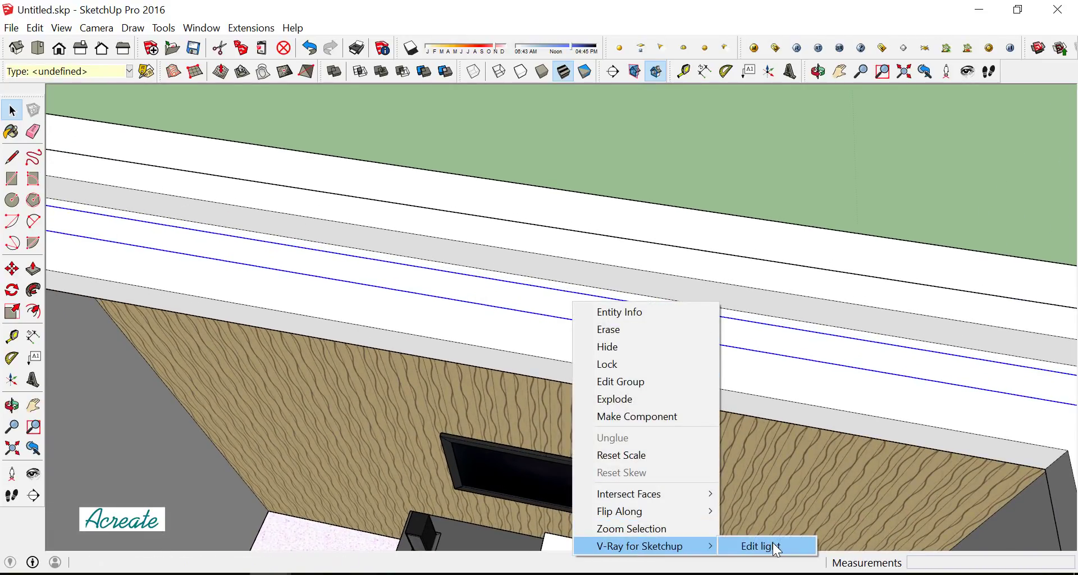
click(774, 546)
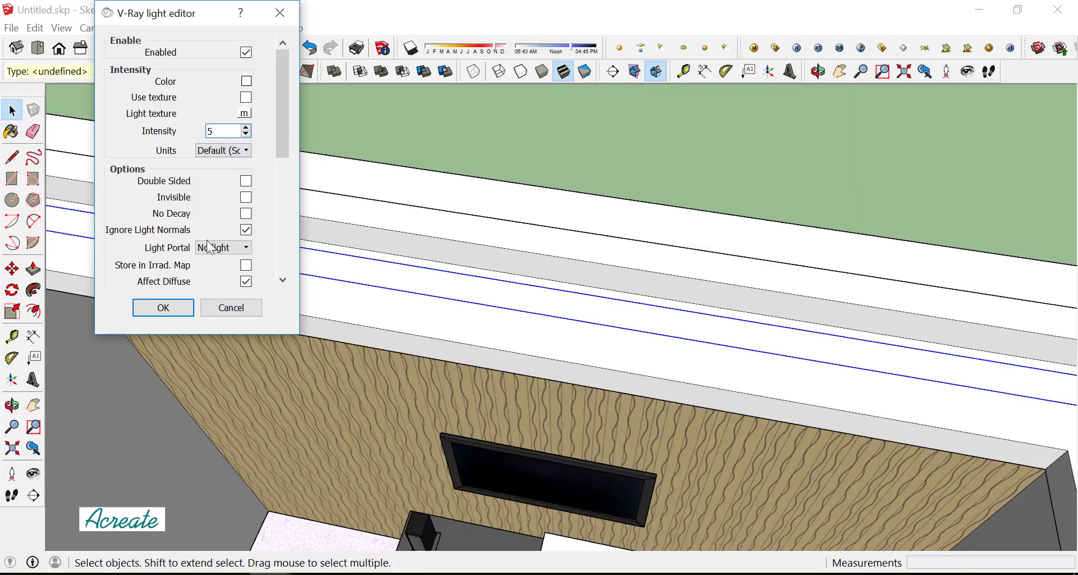
click(176, 311)
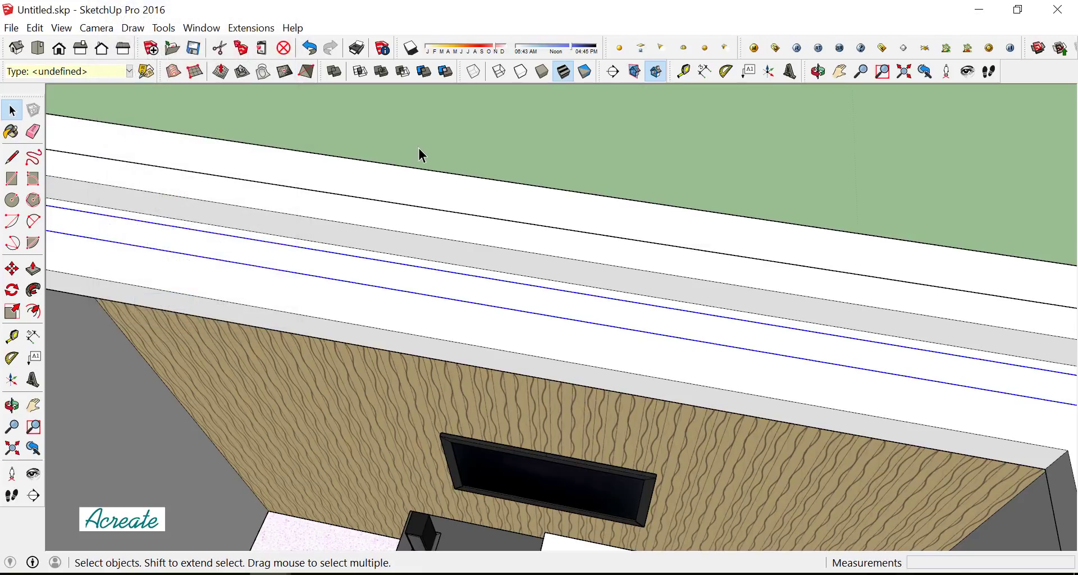
scroll(467, 205, down, 5)
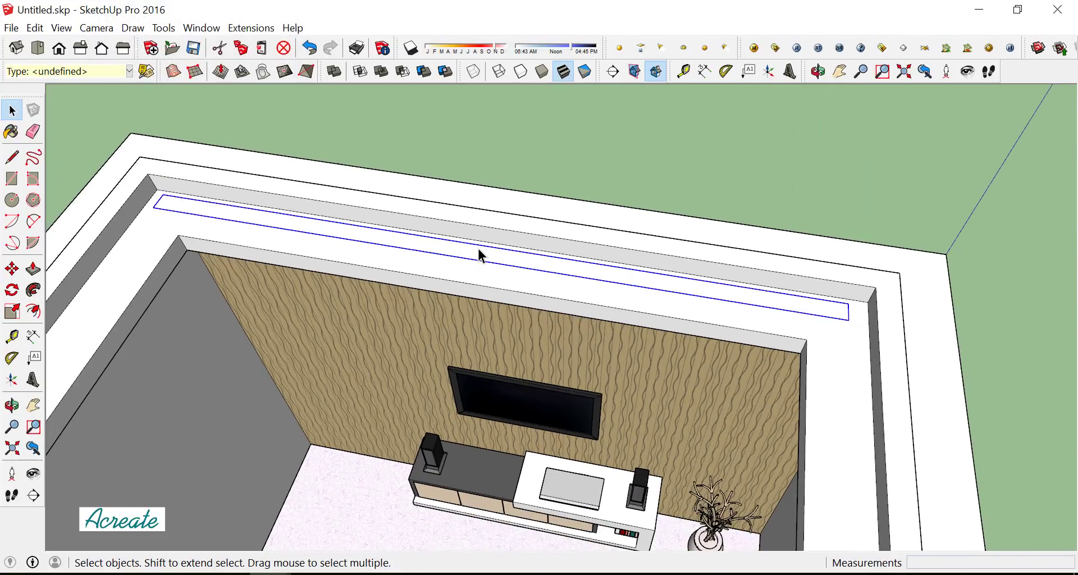
right_click(480, 256)
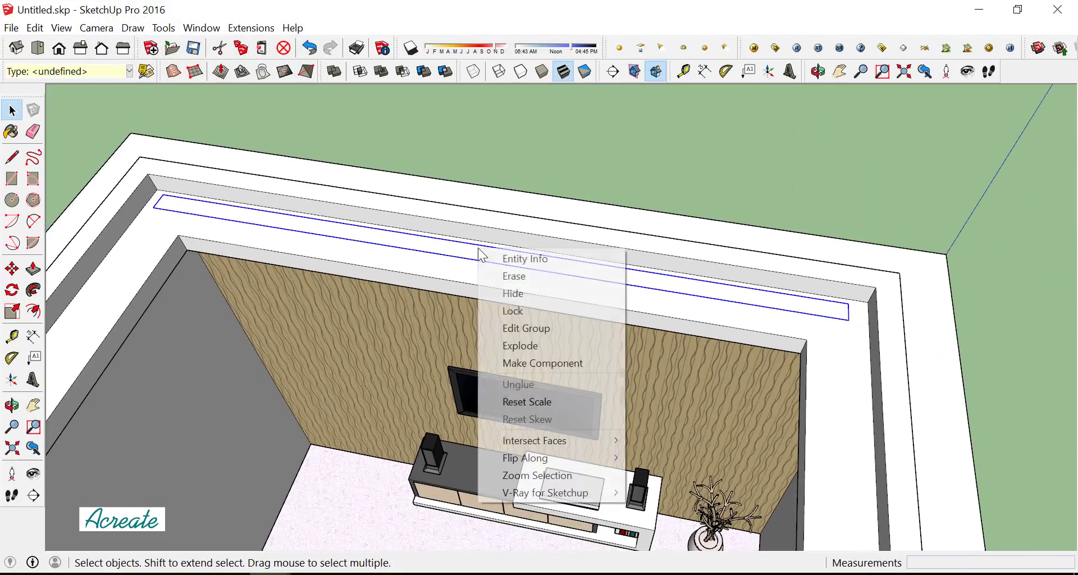
Select the light strip along the right wall from a top-down view
click(530, 354)
scroll(538, 182, down, 3)
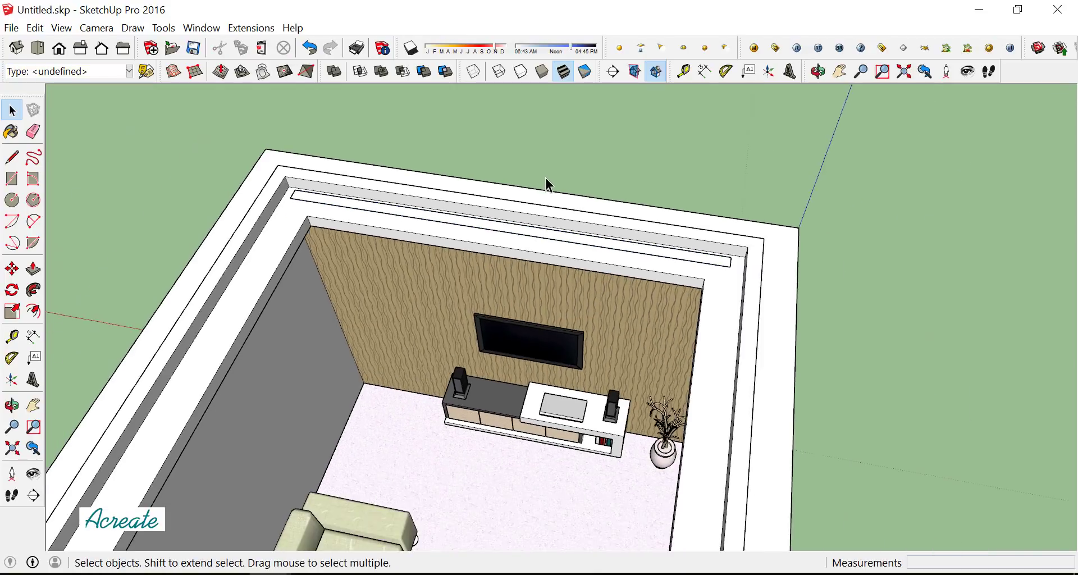
middle_drag(545, 177, 739, 263)
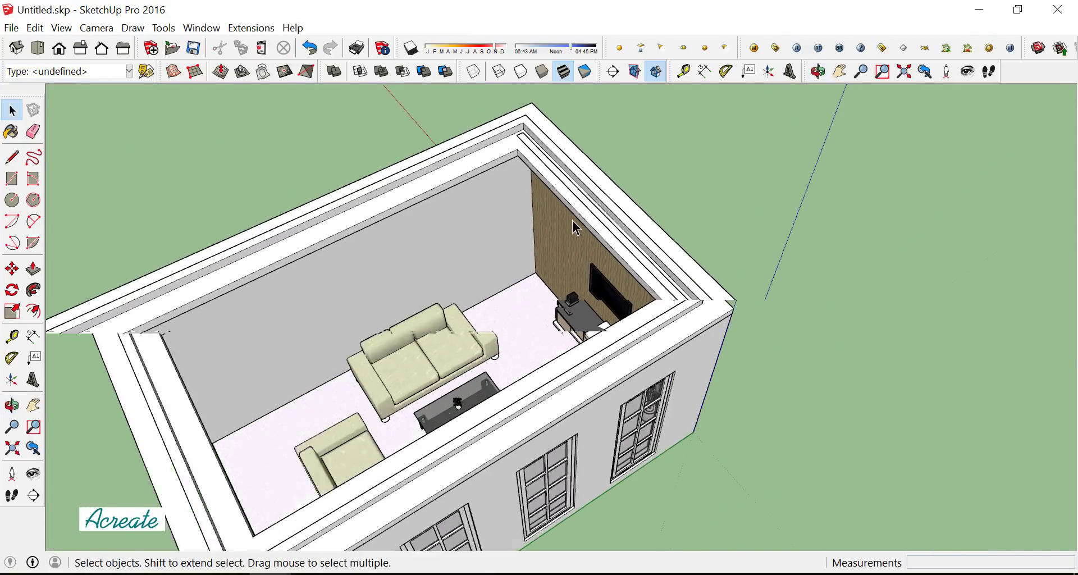
scroll(581, 199, up, 3)
scroll(590, 197, up, 2)
click(612, 215)
scroll(617, 219, down, 3)
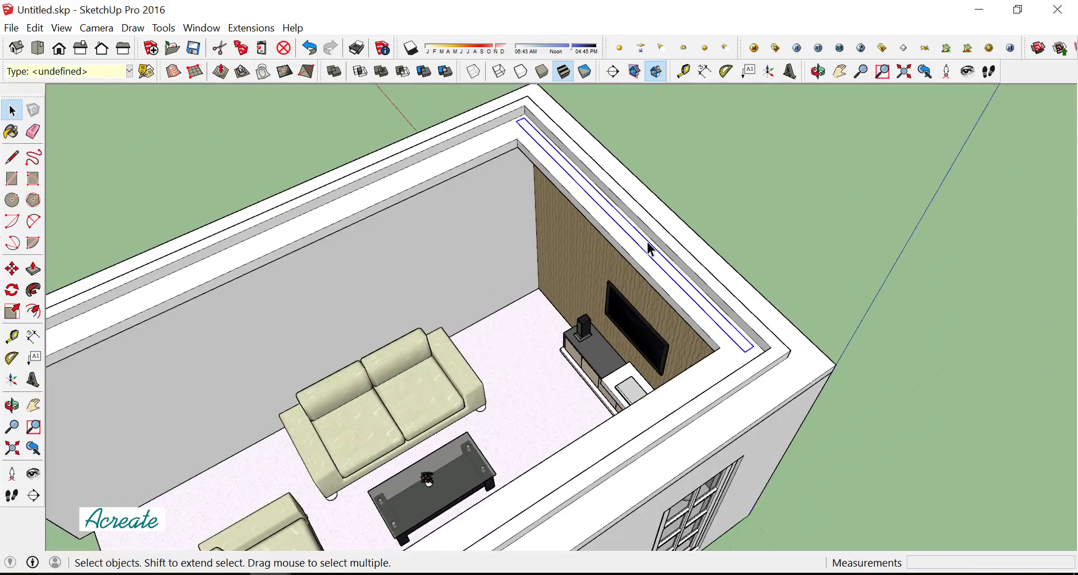
middle_drag(647, 241, 526, 192)
scroll(664, 285, up, 3)
scroll(665, 285, down, 3)
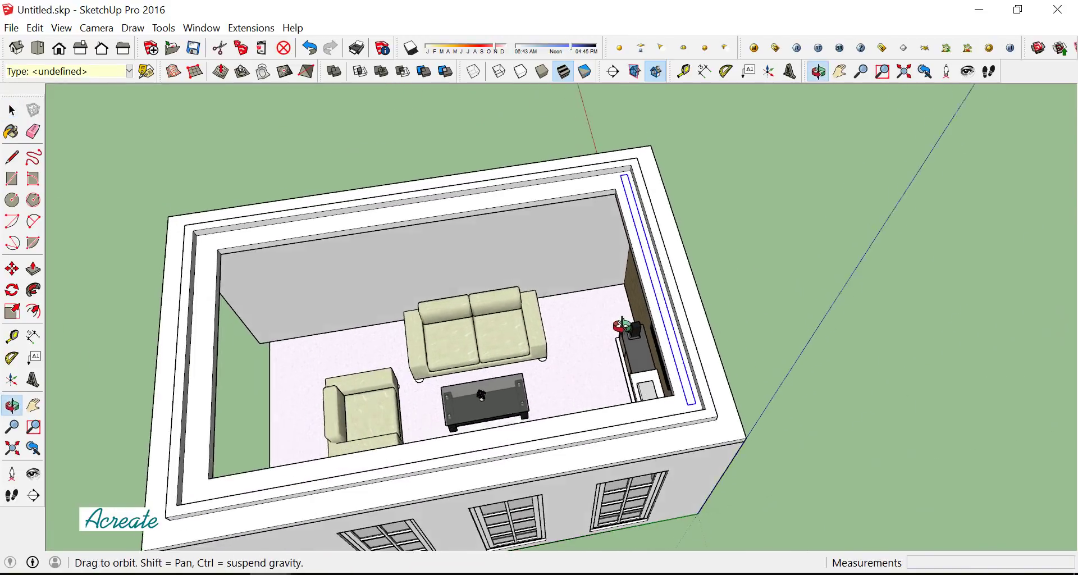
middle_drag(665, 285, 562, 188)
scroll(564, 189, up, 2)
scroll(521, 203, up, 2)
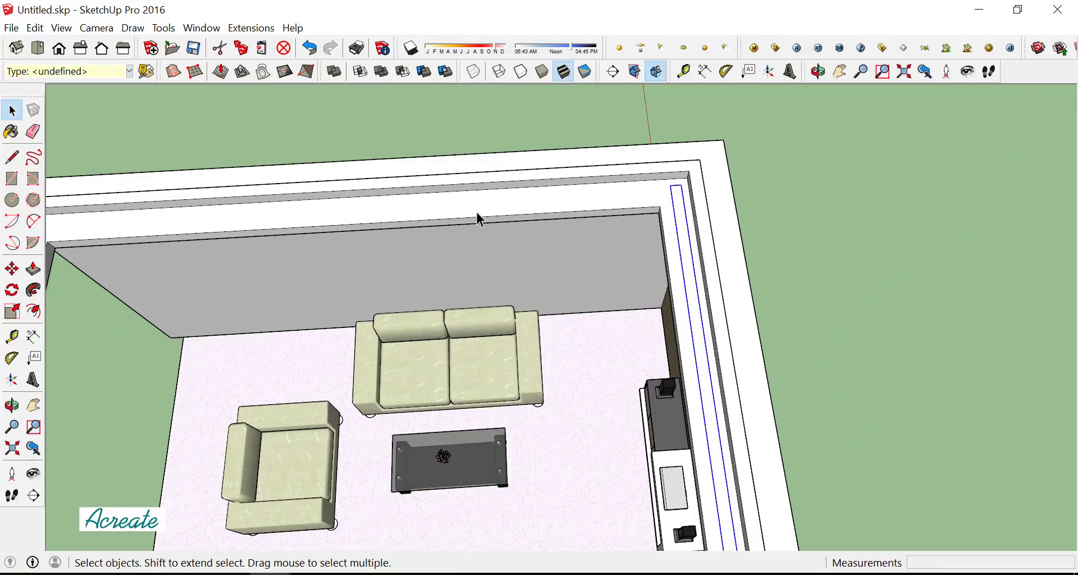
Copy the strip from its corner onto the left wall
click(12, 269)
scroll(692, 172, up, 1)
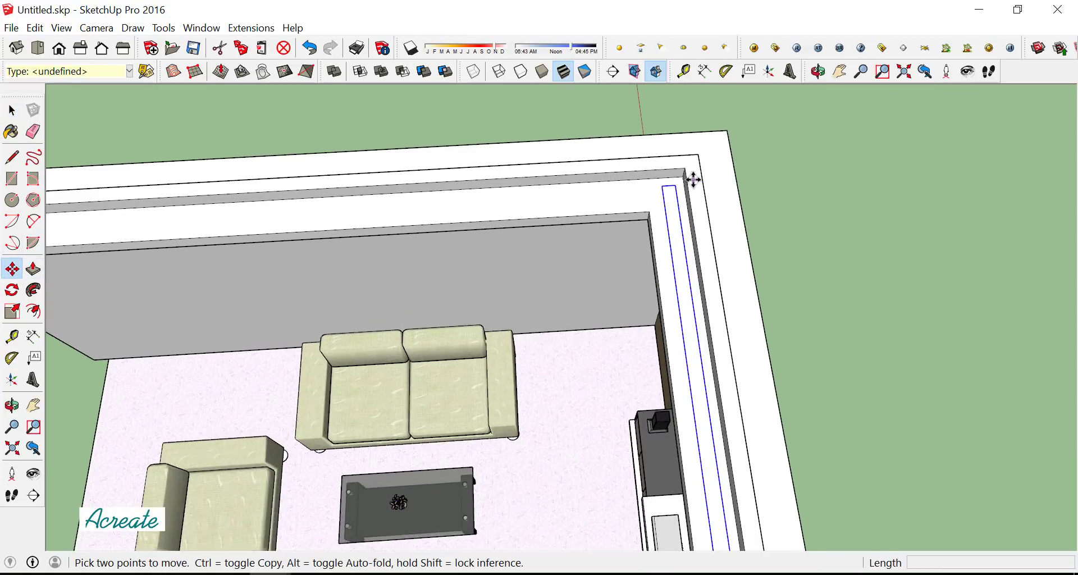
scroll(670, 170, up, 1)
scroll(645, 180, up, 1)
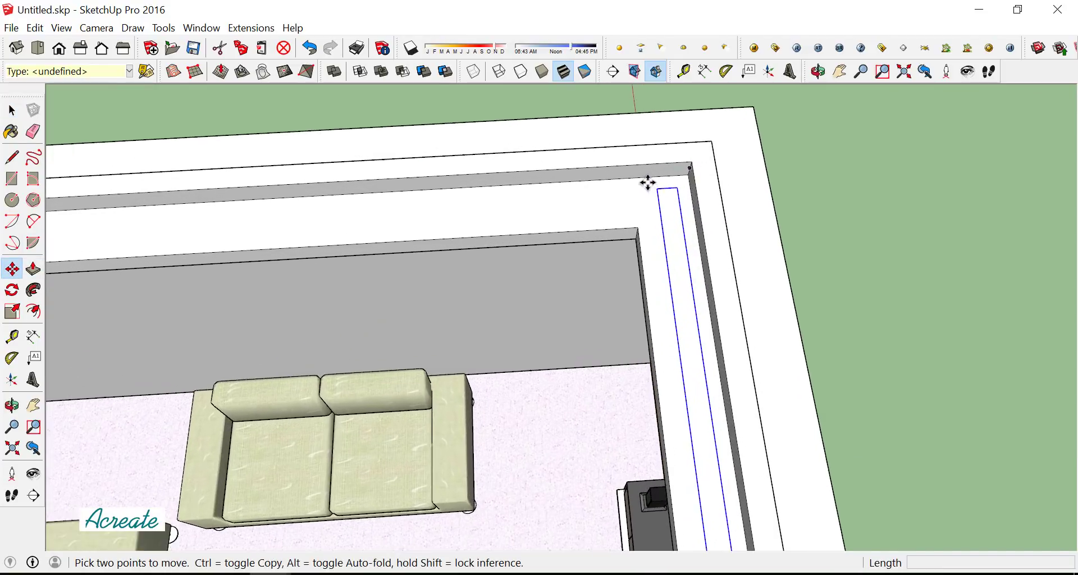
scroll(650, 183, up, 1)
scroll(656, 180, up, 1)
click(645, 182)
key(ctrl)
scroll(734, 175, down, 2)
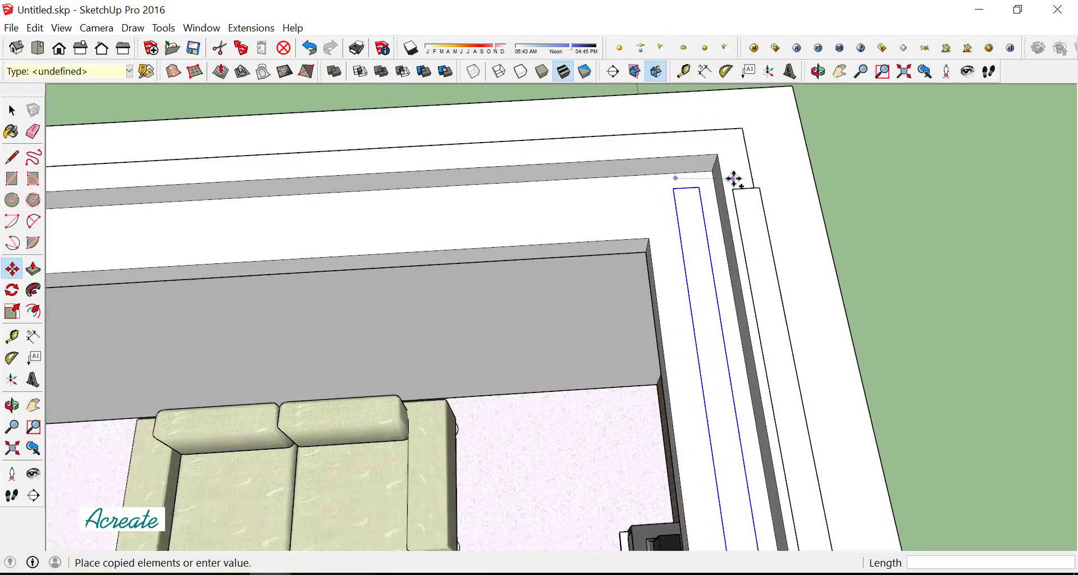
scroll(733, 175, down, 2)
scroll(734, 175, down, 2)
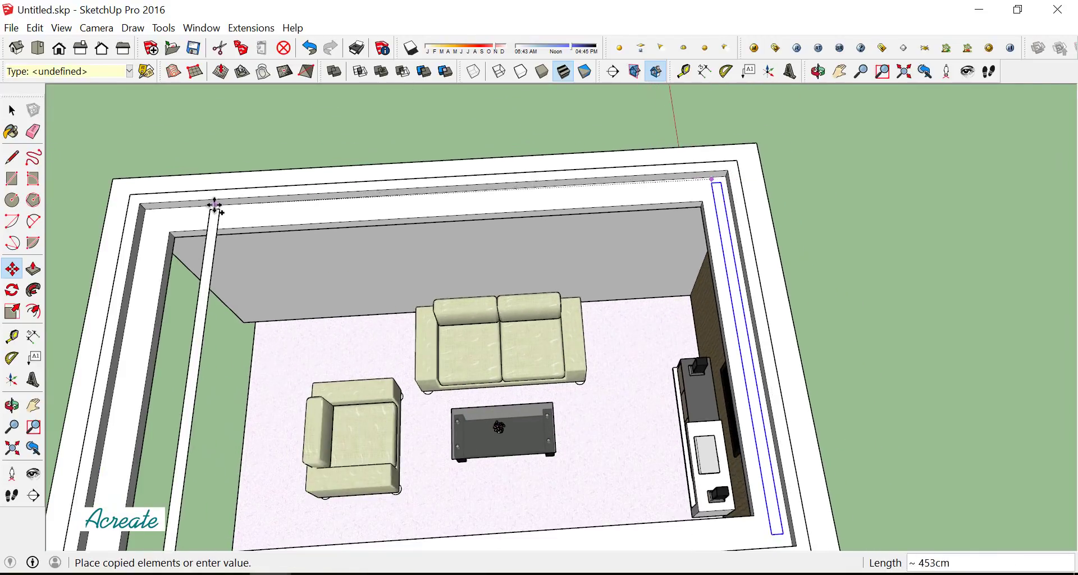
scroll(214, 206, up, 2)
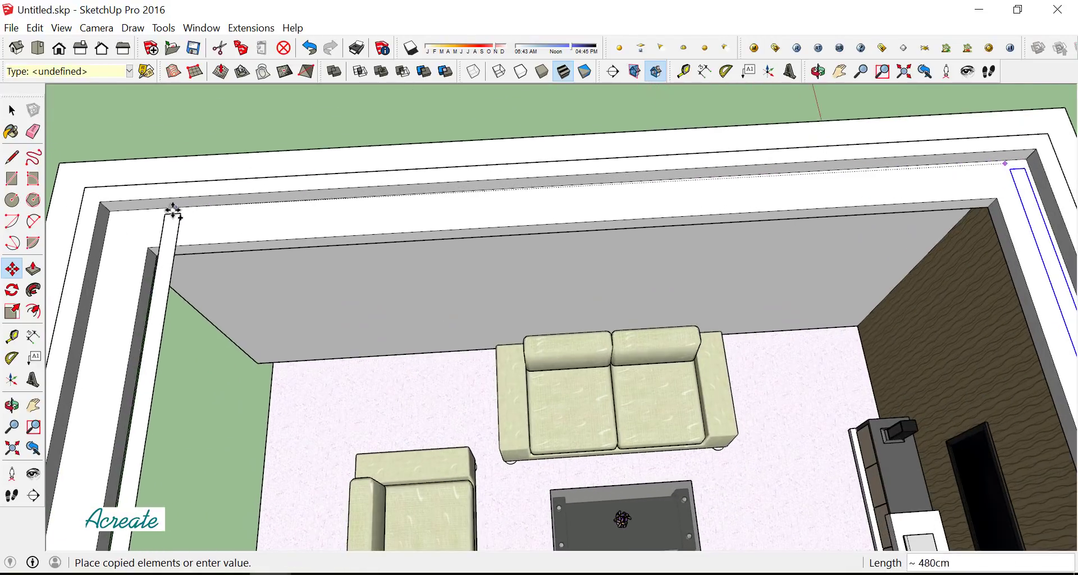
click(130, 214)
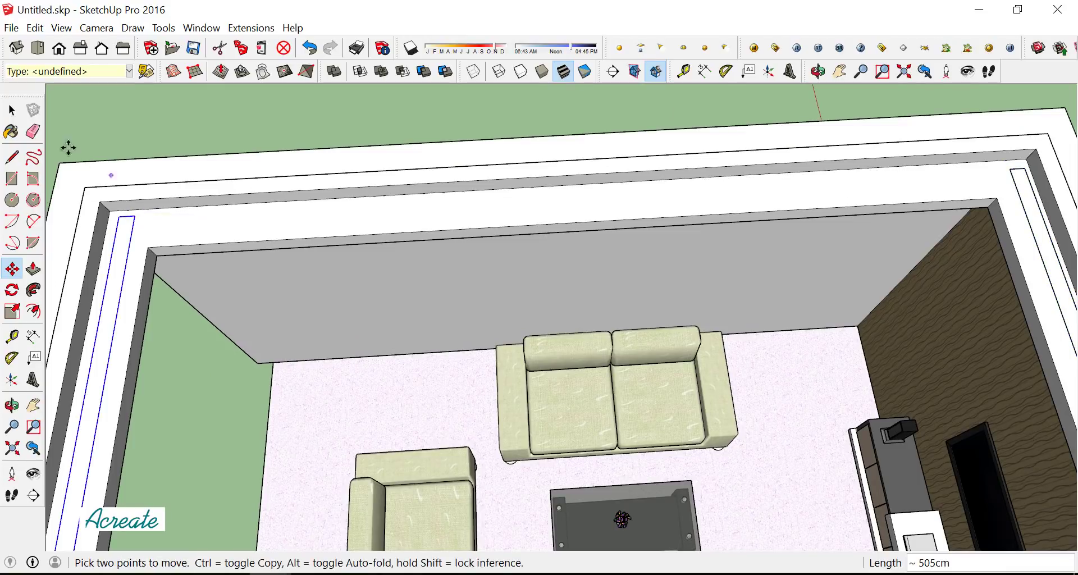
key(space)
Make another copy of the left strip 45 cm further into the room
scroll(288, 188, down, 2)
scroll(288, 188, down, 2)
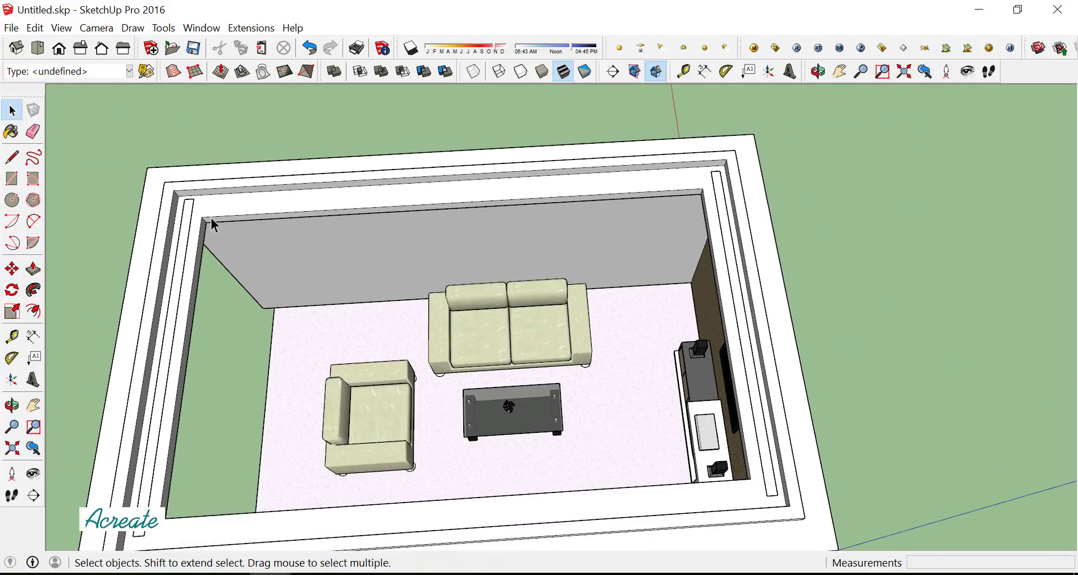
scroll(181, 229, up, 2)
scroll(183, 233, up, 1)
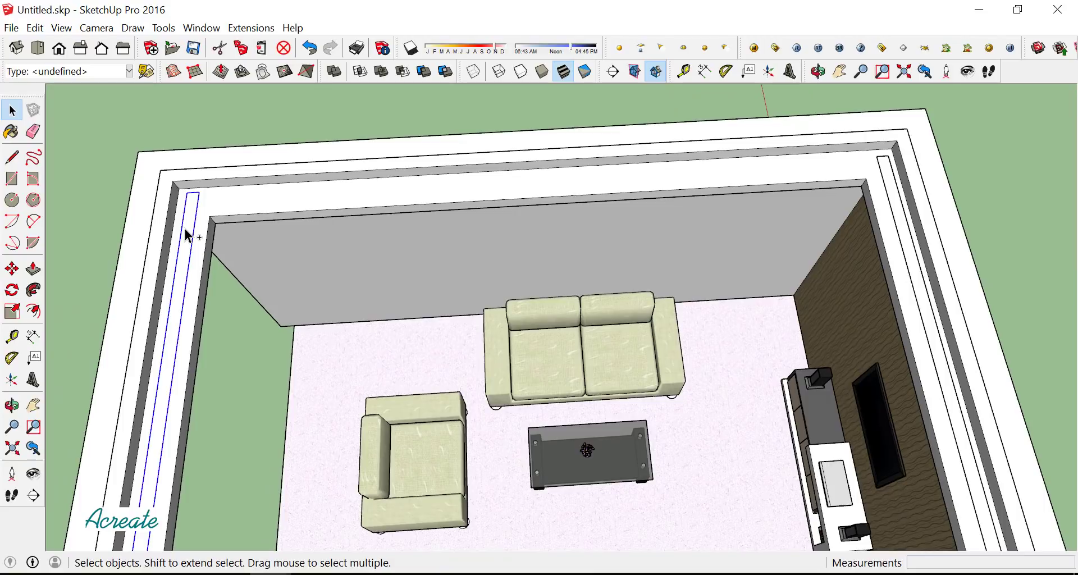
click(12, 270)
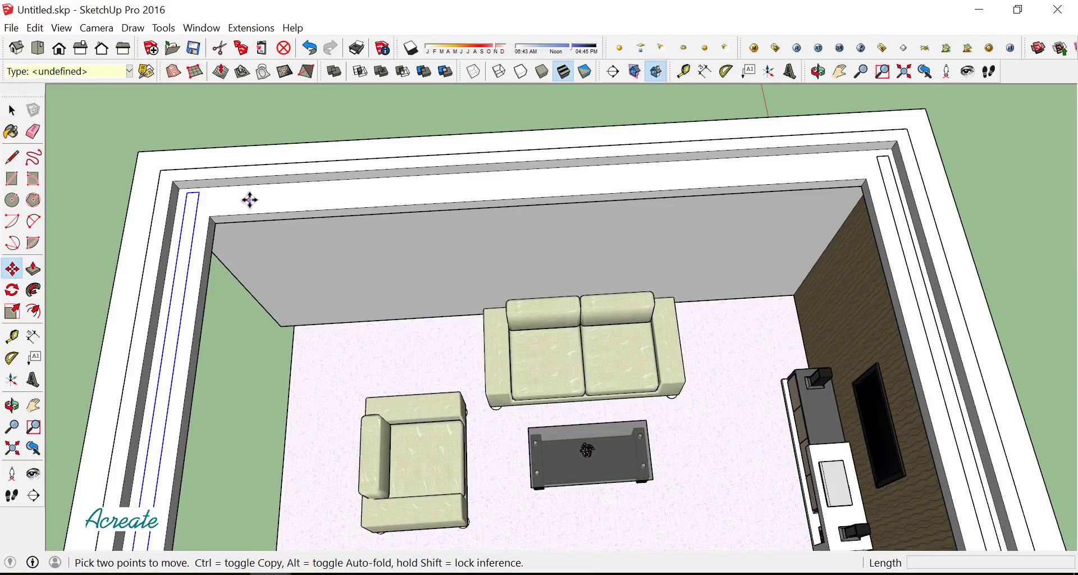
click(249, 200)
key(ctrl)
click(312, 200)
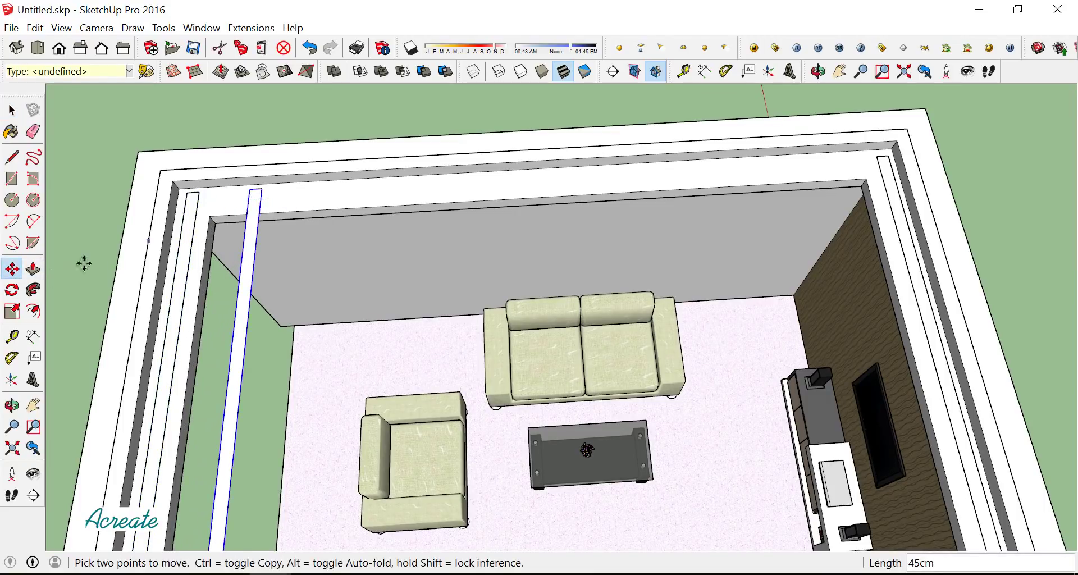
Rotate the copied strip 90 degrees about its top end
click(12, 290)
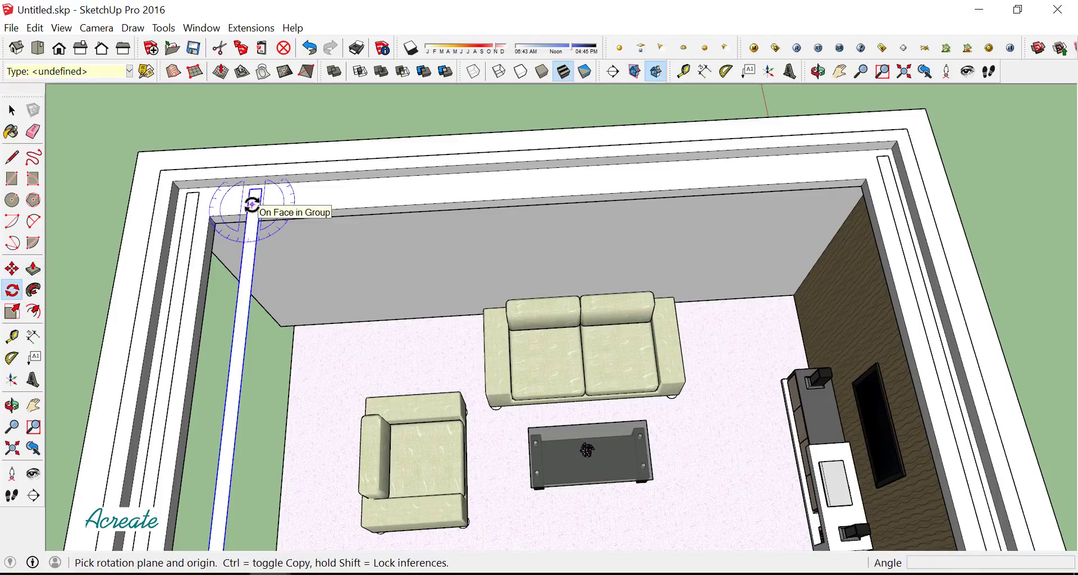
click(252, 204)
click(245, 275)
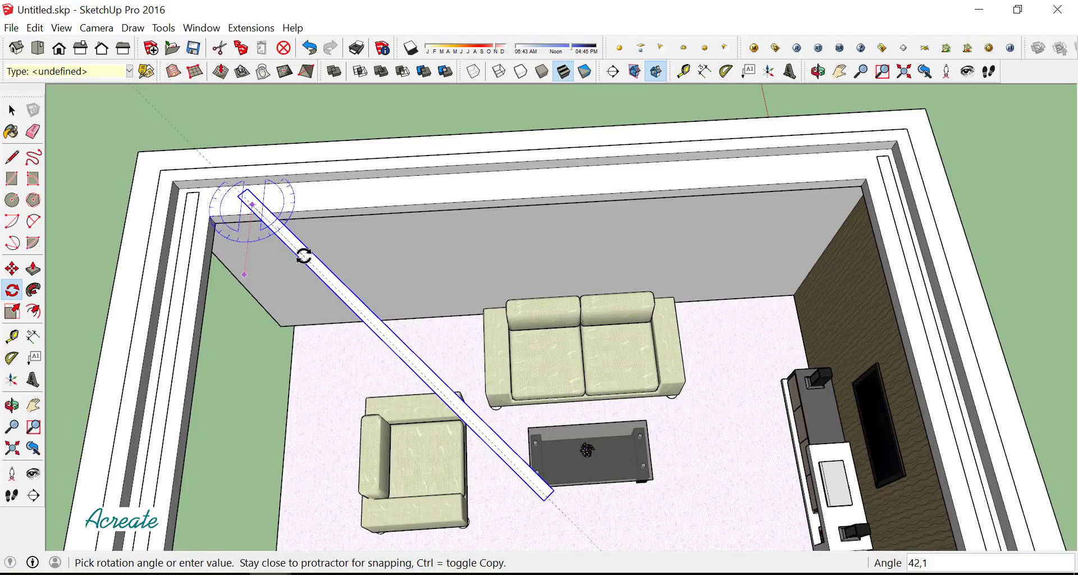
text(90)
key(Return)
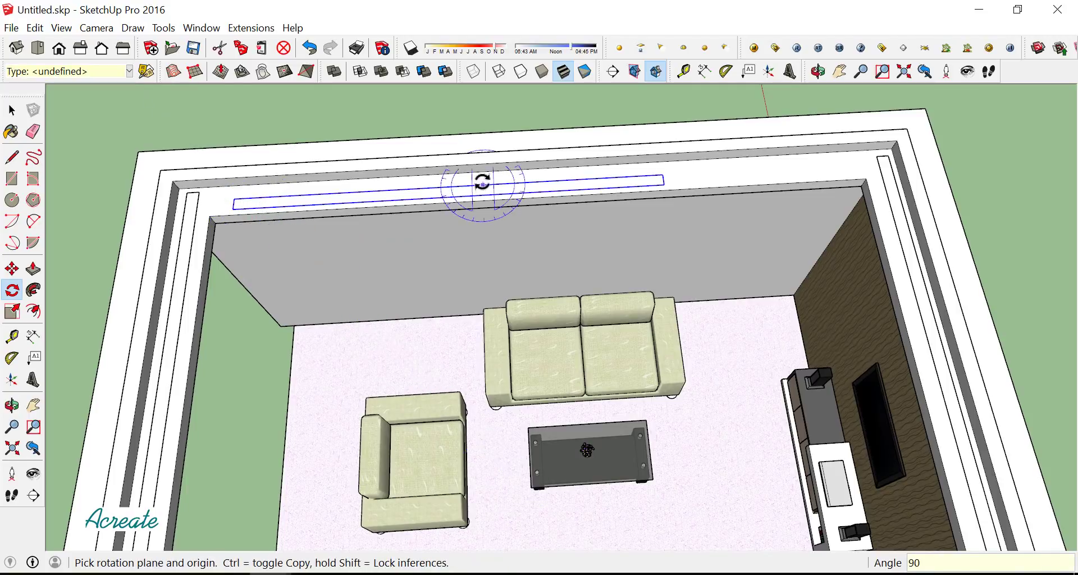
click(11, 110)
scroll(248, 200, up, 3)
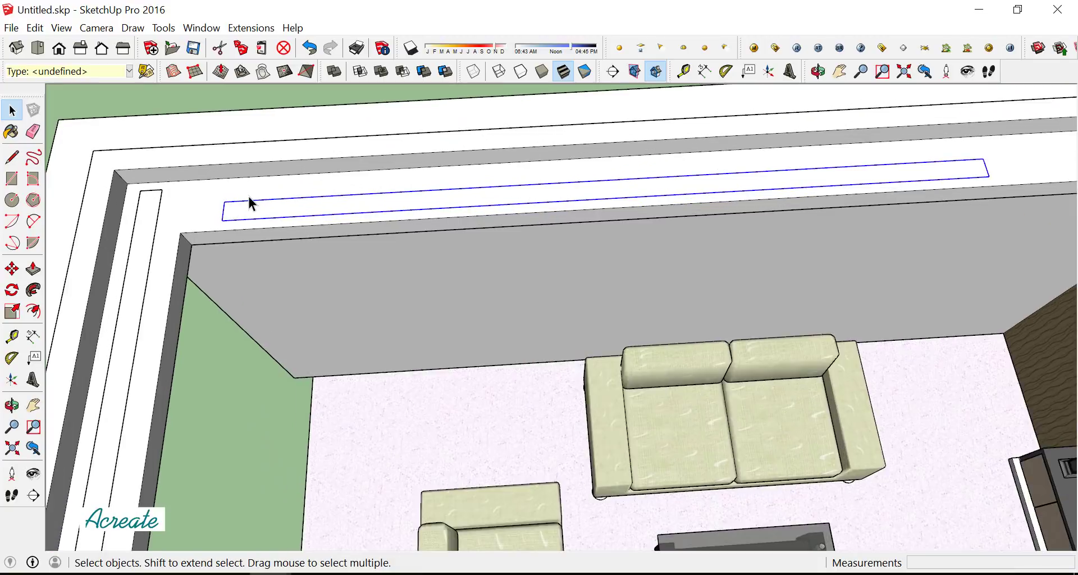
Move the rotated strip against the back wall ledge and toward the corner
click(22, 271)
scroll(193, 229, up, 1)
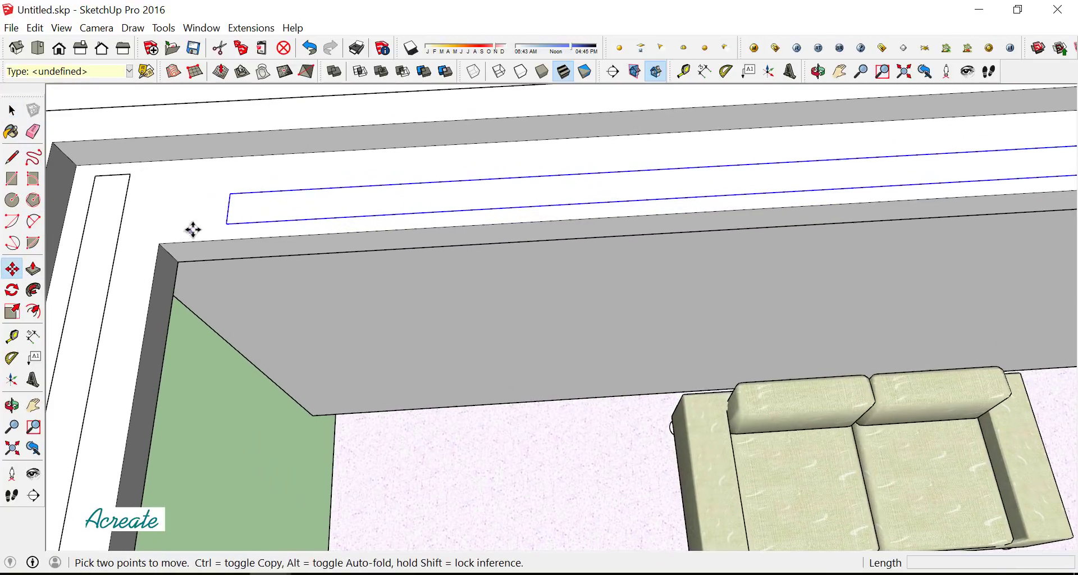
drag(192, 225, 197, 210)
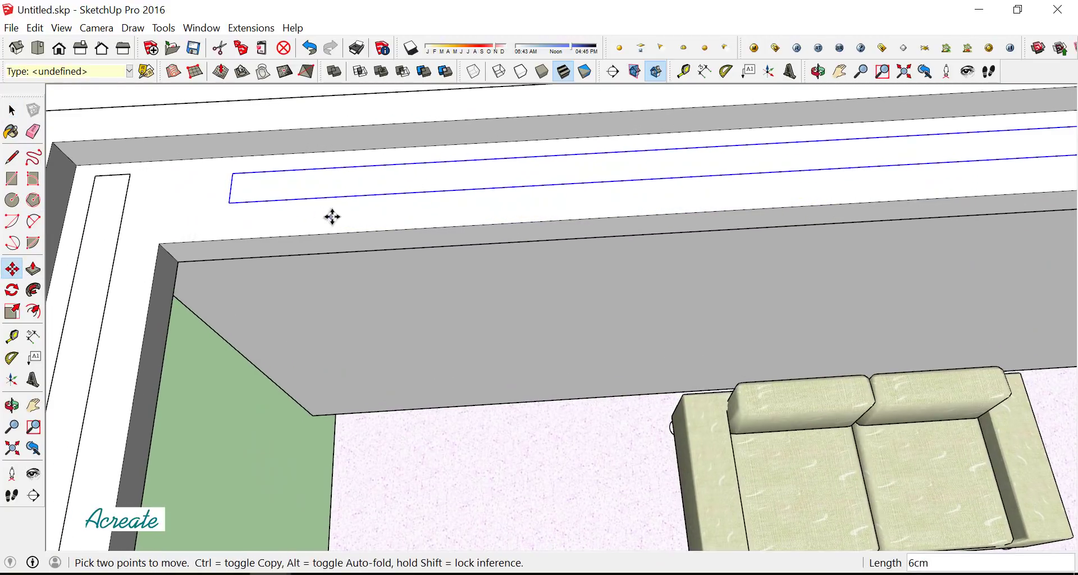
drag(332, 216, 296, 218)
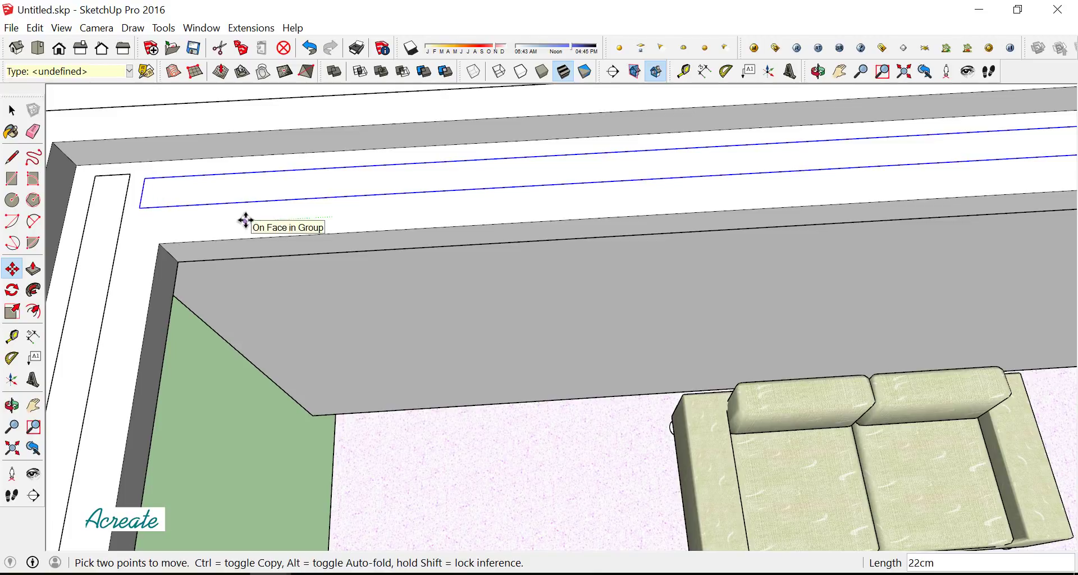
scroll(73, 204, down, 3)
scroll(109, 204, down, 2)
scroll(592, 191, up, 4)
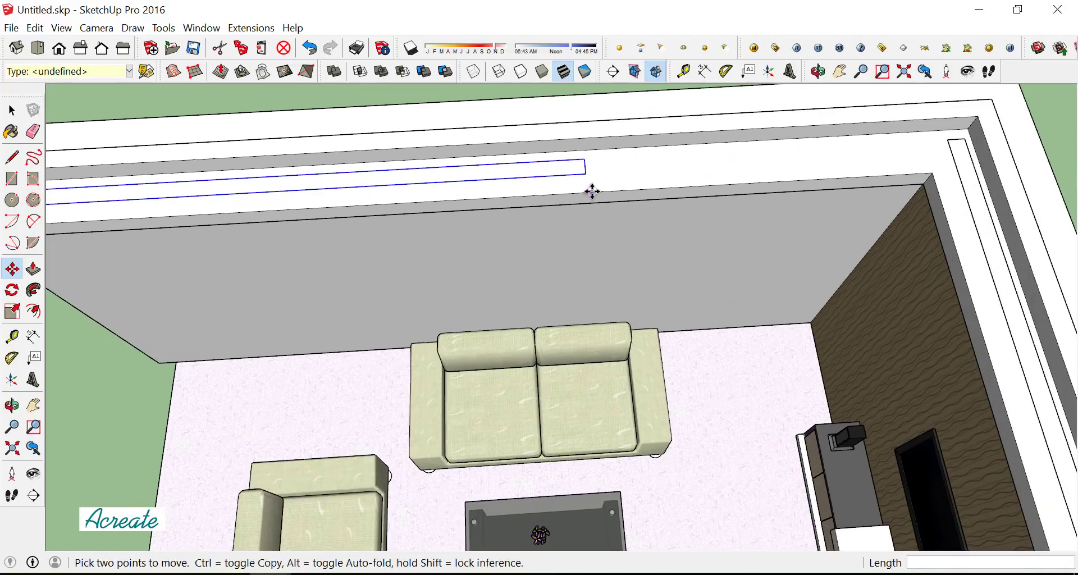
scroll(592, 192, up, 1)
Scale the strip lengthwise along red until it reaches the room's corner
click(12, 311)
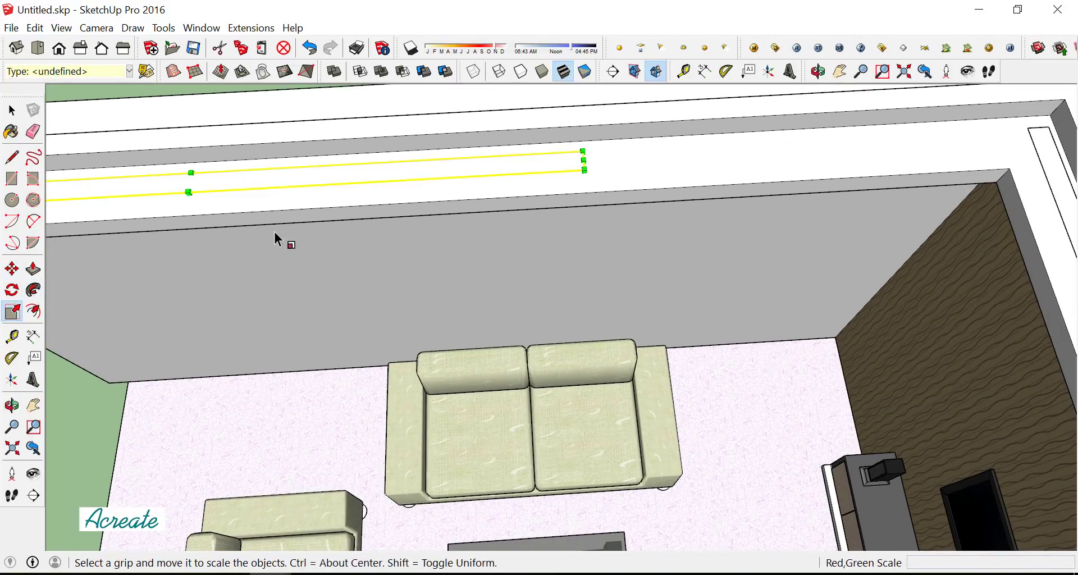
scroll(452, 224, down, 1)
scroll(681, 163, down, 2)
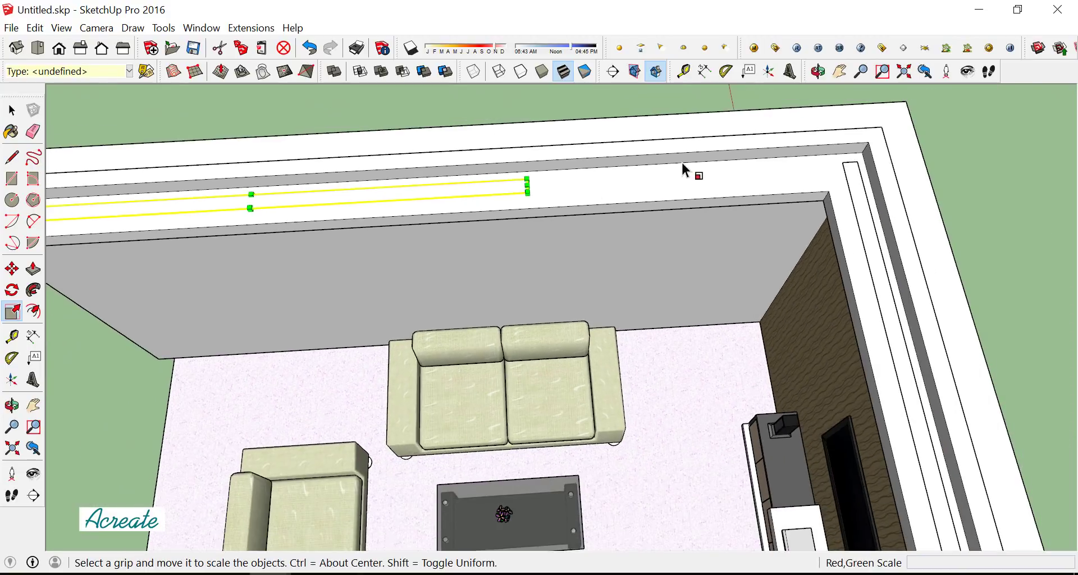
scroll(682, 162, up, 3)
drag(469, 196, 528, 193)
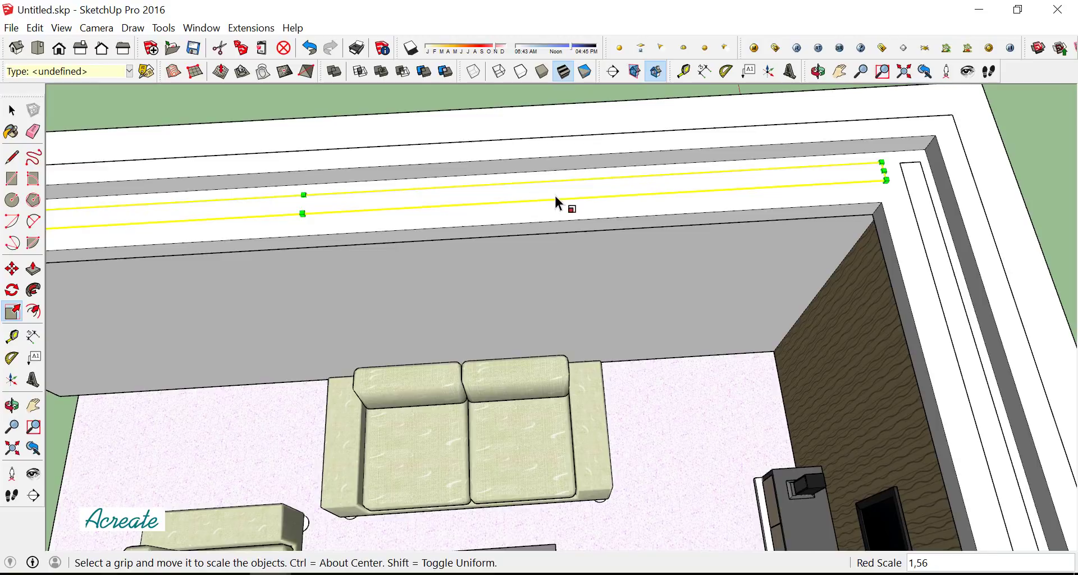
scroll(558, 202, down, 2)
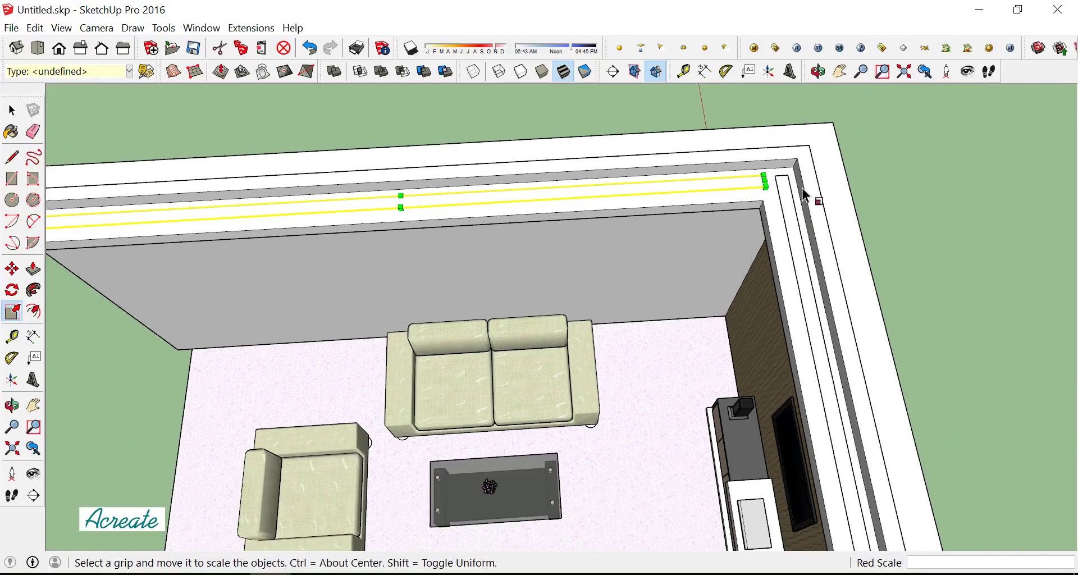
click(927, 185)
mouse_move(927, 185)
middle_down()
mouse_move(418, 235)
mouse_move(218, 135)
middle_up()
scroll(217, 135, down, 2)
Copy the light strip about 304 cm from the wall corner onto the opposite ceiling ledge
click(8, 115)
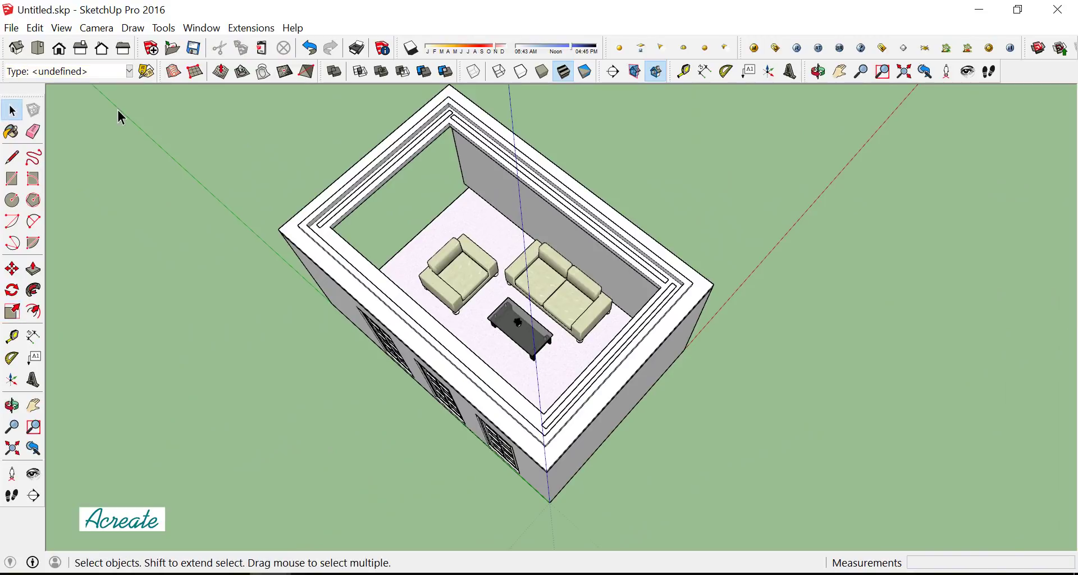
scroll(568, 195, up, 2)
scroll(601, 203, up, 2)
scroll(601, 204, up, 2)
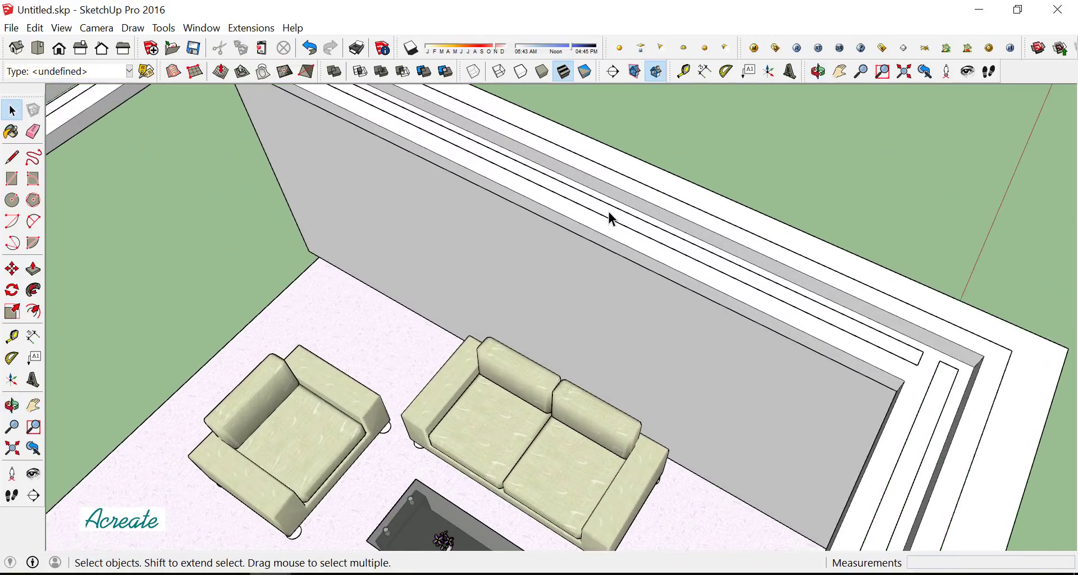
scroll(612, 217, down, 3)
middle_drag(507, 205, 654, 329)
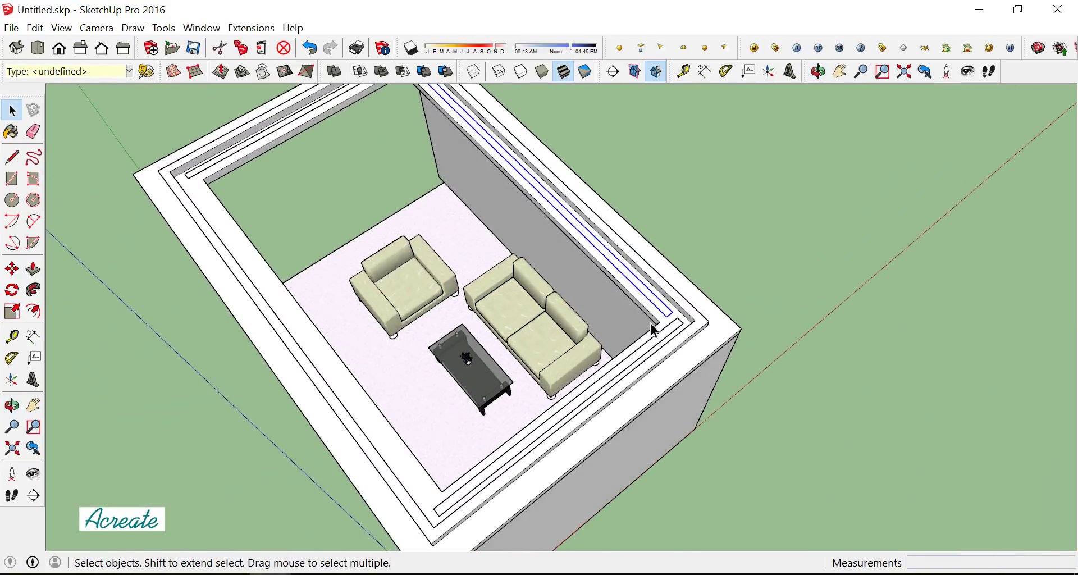
scroll(653, 319, up, 3)
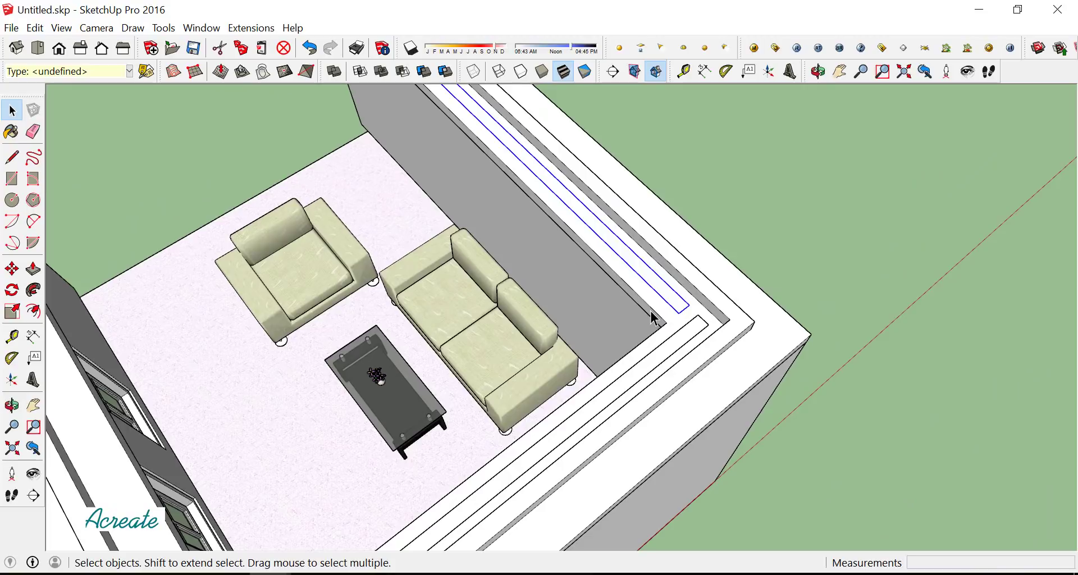
click(12, 269)
scroll(713, 339, down, 2)
scroll(722, 344, down, 1)
scroll(692, 344, up, 2)
scroll(702, 343, up, 1)
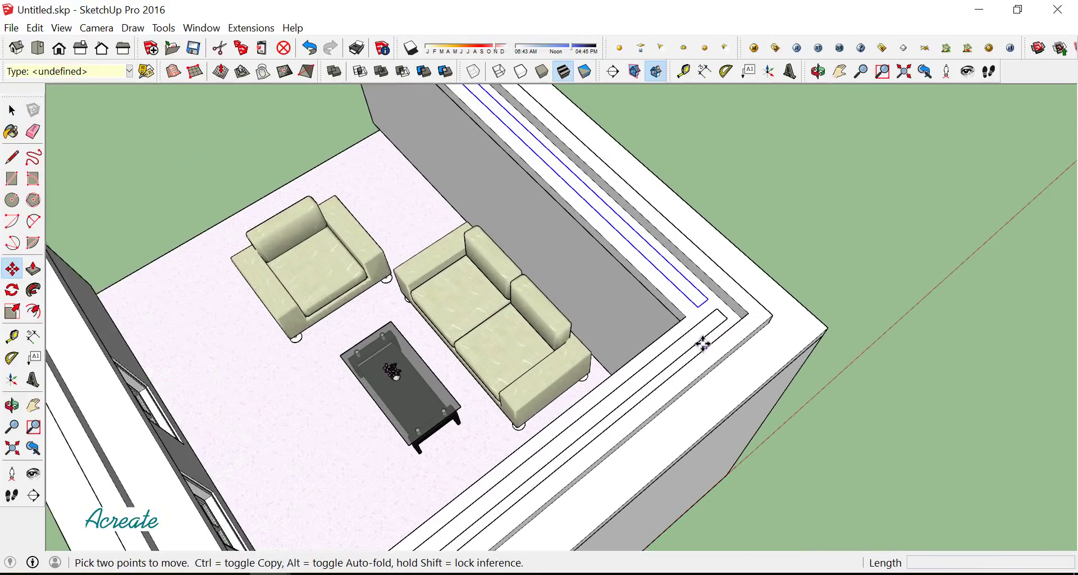
scroll(703, 343, up, 1)
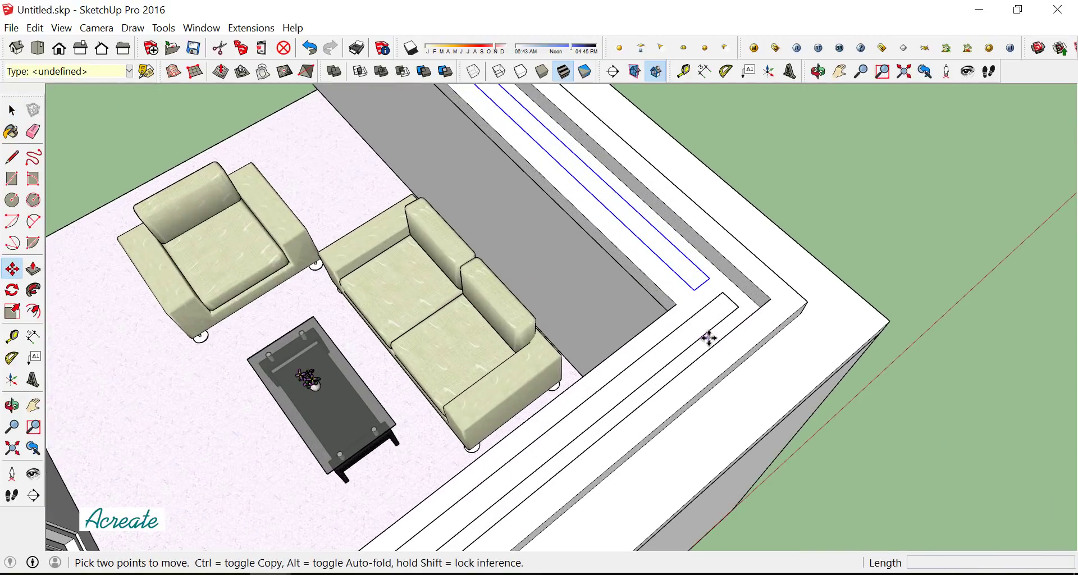
click(733, 301)
key(ctrl)
scroll(729, 306, down, 2)
scroll(726, 306, down, 1)
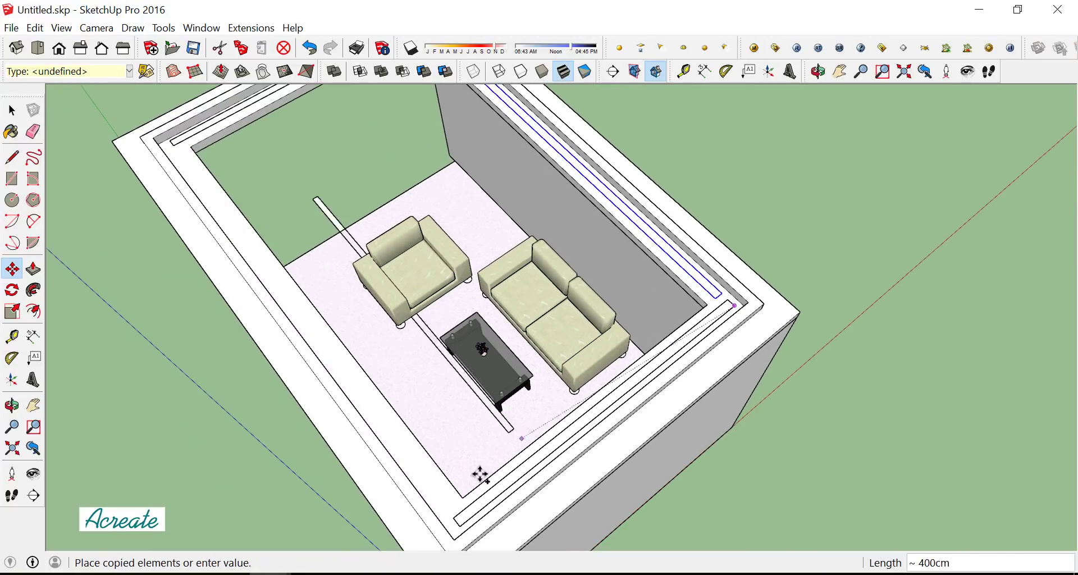
scroll(459, 515, up, 1)
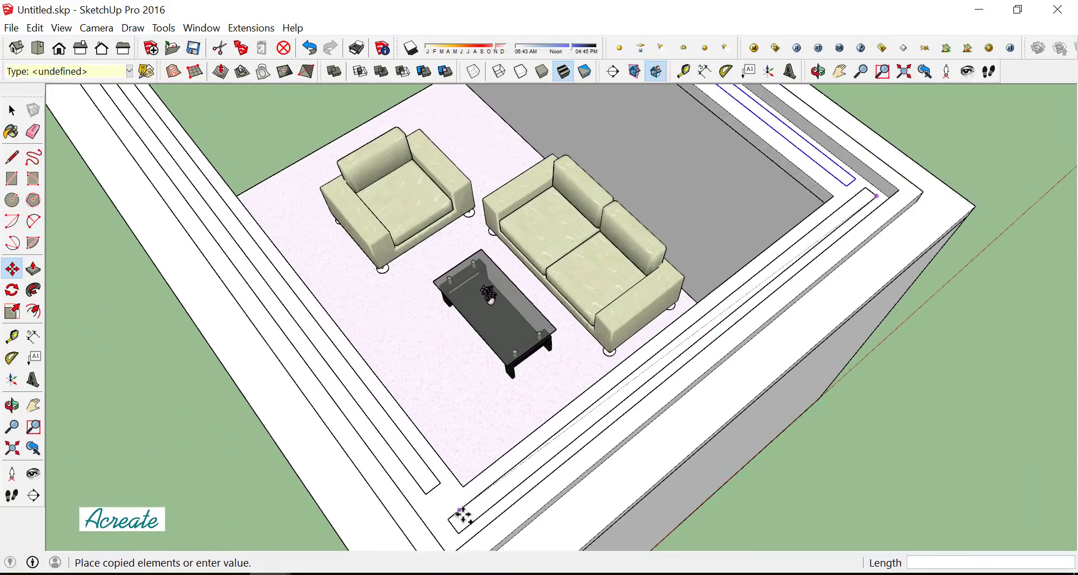
scroll(456, 515, up, 1)
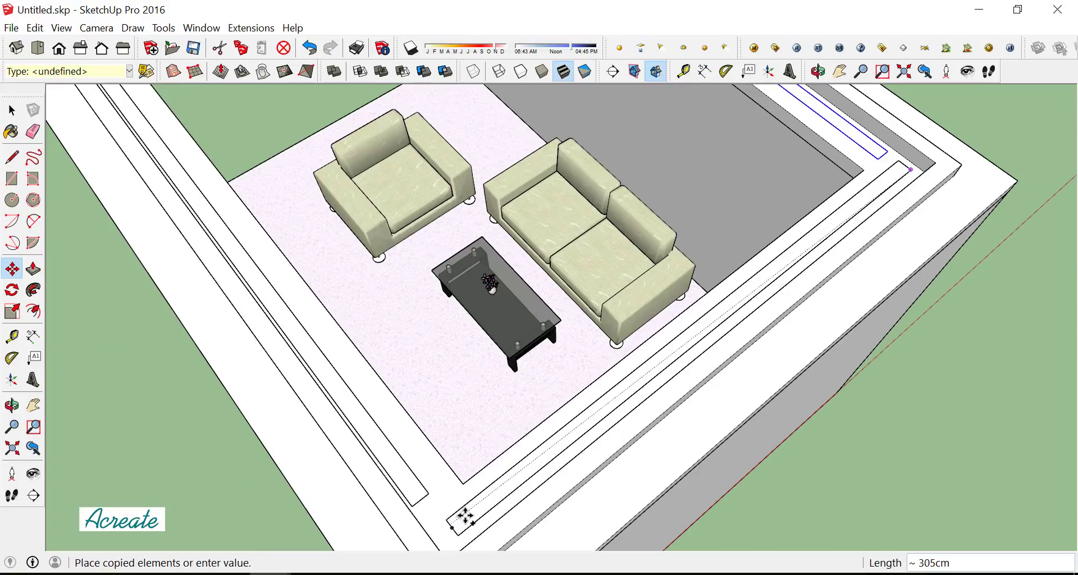
click(465, 516)
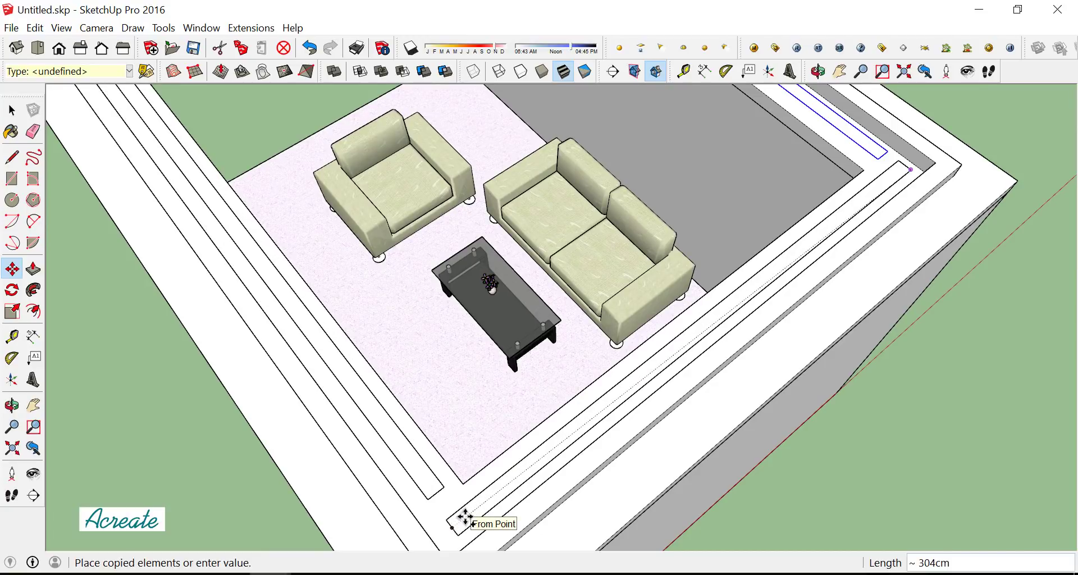
click(11, 111)
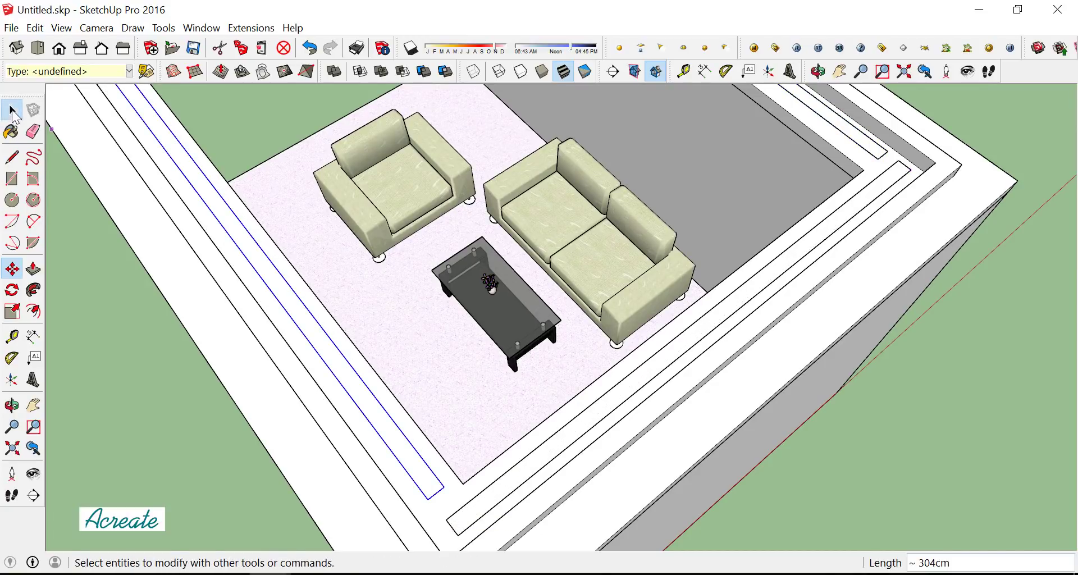
Orbit and zoom to view the building's window wall
scroll(610, 387, down, 5)
scroll(610, 369, down, 3)
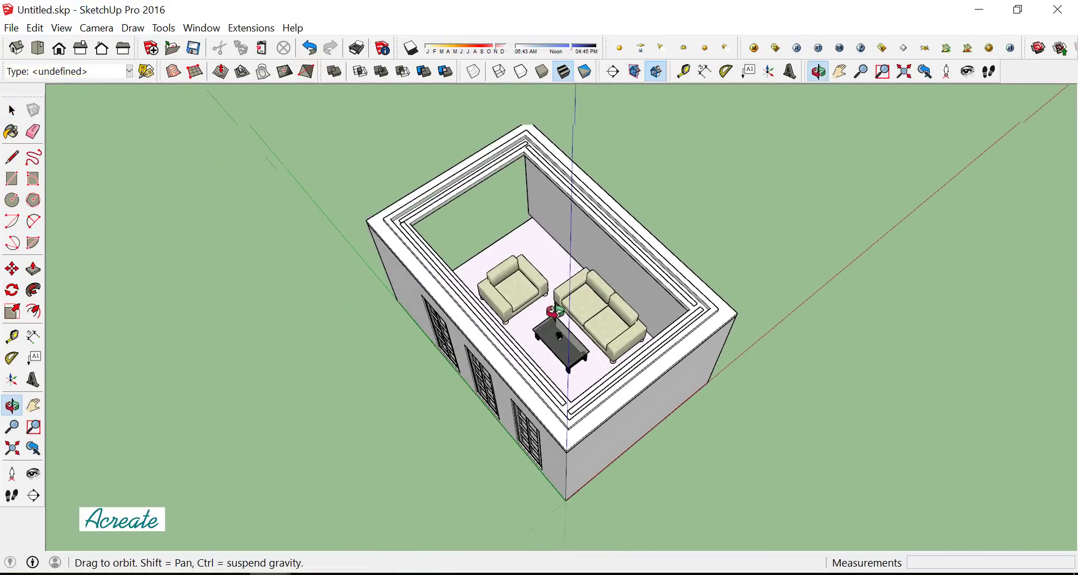
mouse_move(610, 369)
middle_down()
mouse_move(547, 253)
mouse_move(399, 373)
mouse_move(570, 173)
middle_up()
scroll(570, 173, up, 3)
scroll(572, 197, up, 3)
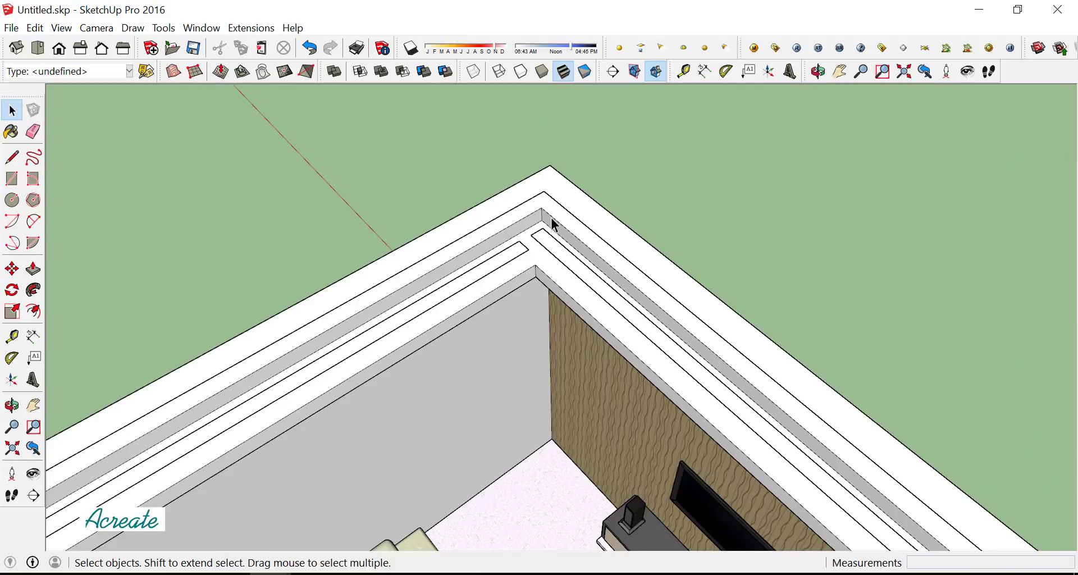
scroll(550, 223, up, 2)
scroll(552, 225, up, 2)
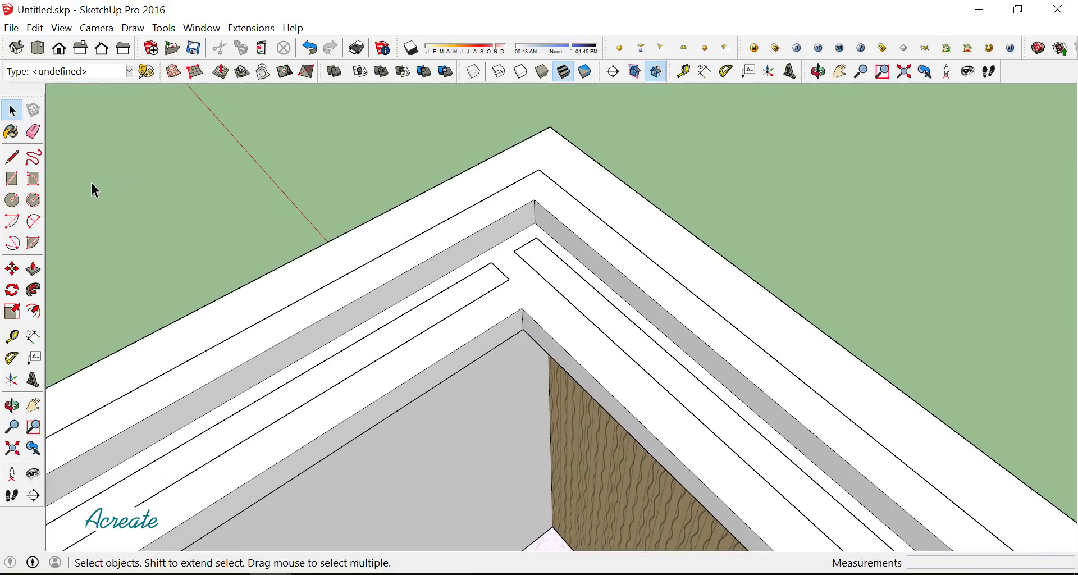
scroll(93, 186, down, 1)
Draw a rectangle spanning the room's open roof
click(12, 179)
scroll(522, 222, down, 1)
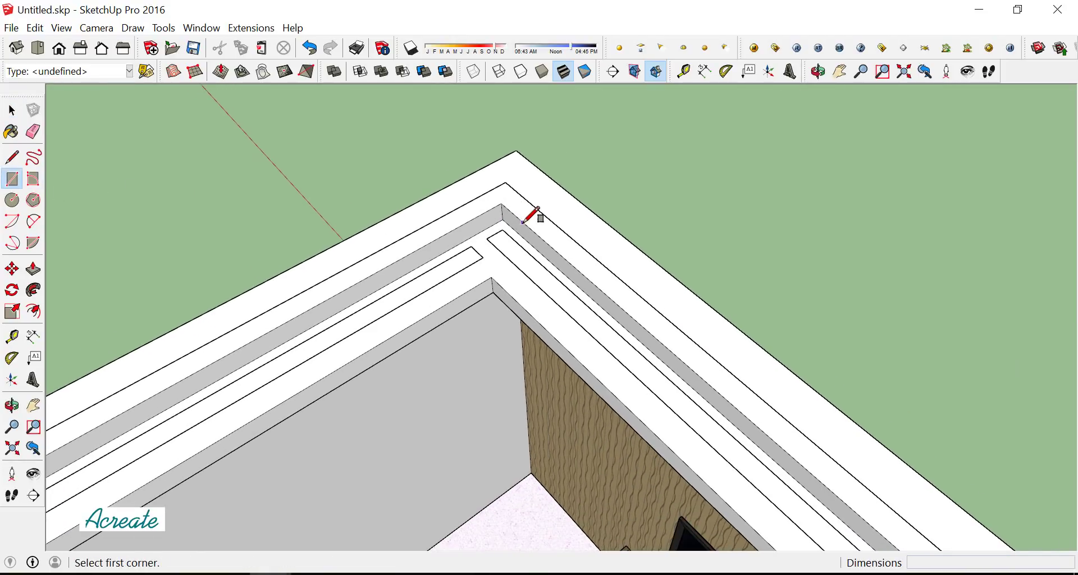
scroll(508, 182, down, 2)
scroll(534, 169, down, 3)
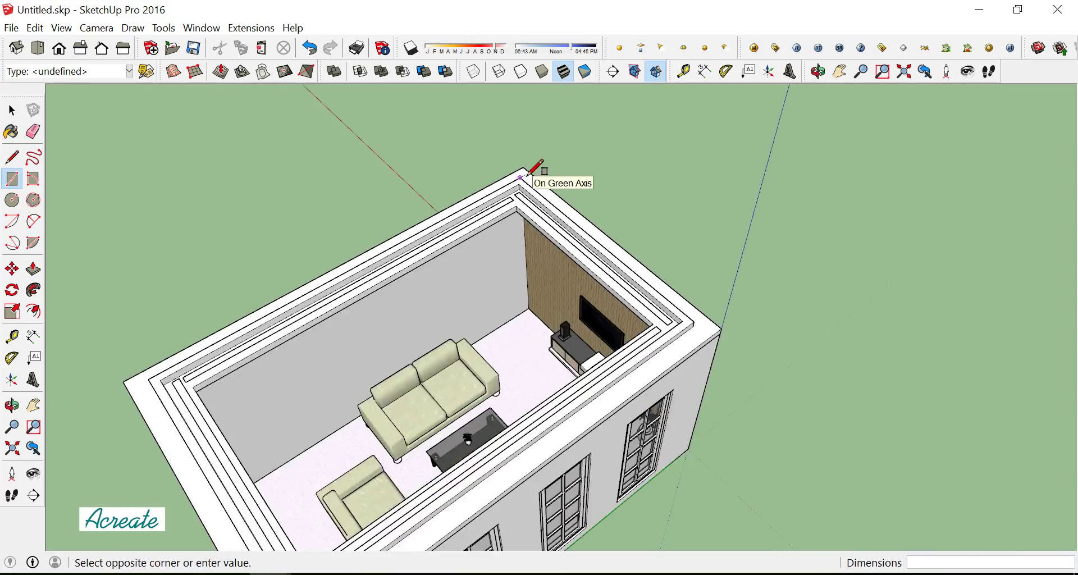
scroll(539, 173, down, 2)
scroll(393, 427, up, 1)
scroll(393, 429, up, 2)
scroll(395, 418, up, 1)
mouse_move(395, 413)
middle_down()
mouse_move(564, 313)
mouse_move(616, 308)
middle_up()
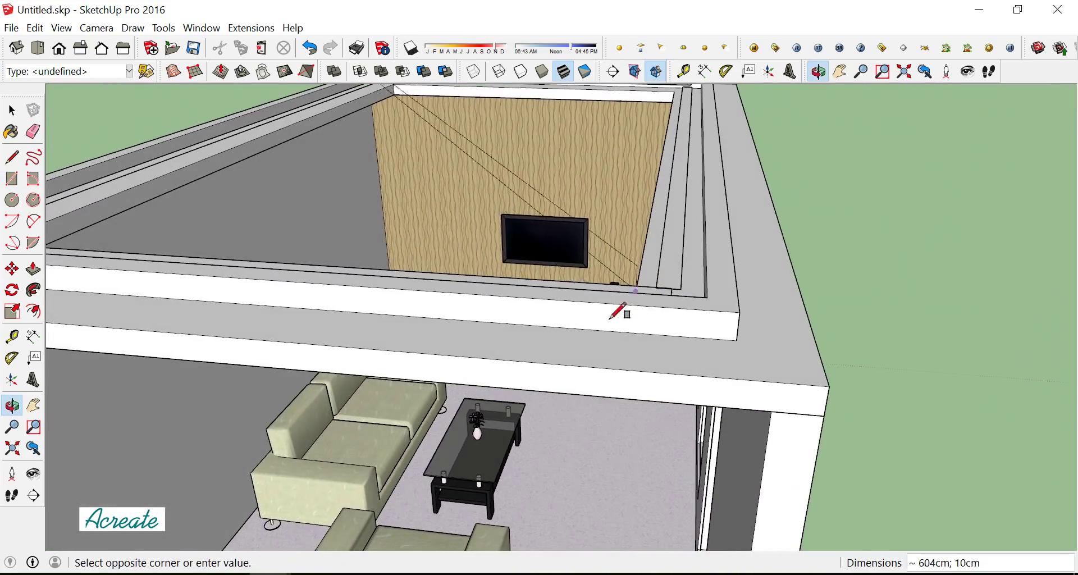
click(738, 310)
scroll(628, 284, down, 3)
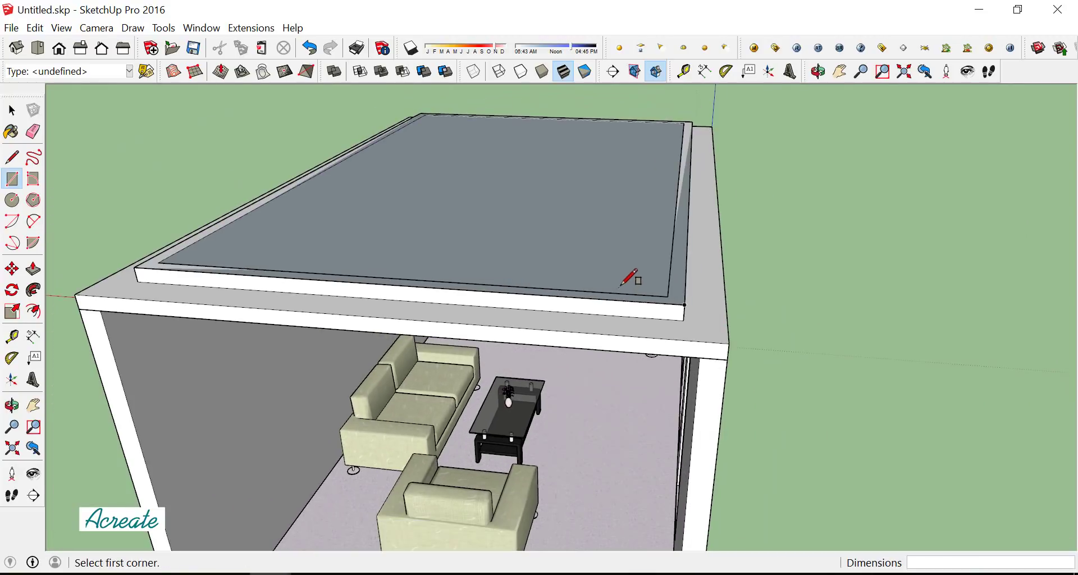
mouse_move(630, 279)
middle_down()
mouse_move(512, 365)
mouse_move(233, 226)
middle_up()
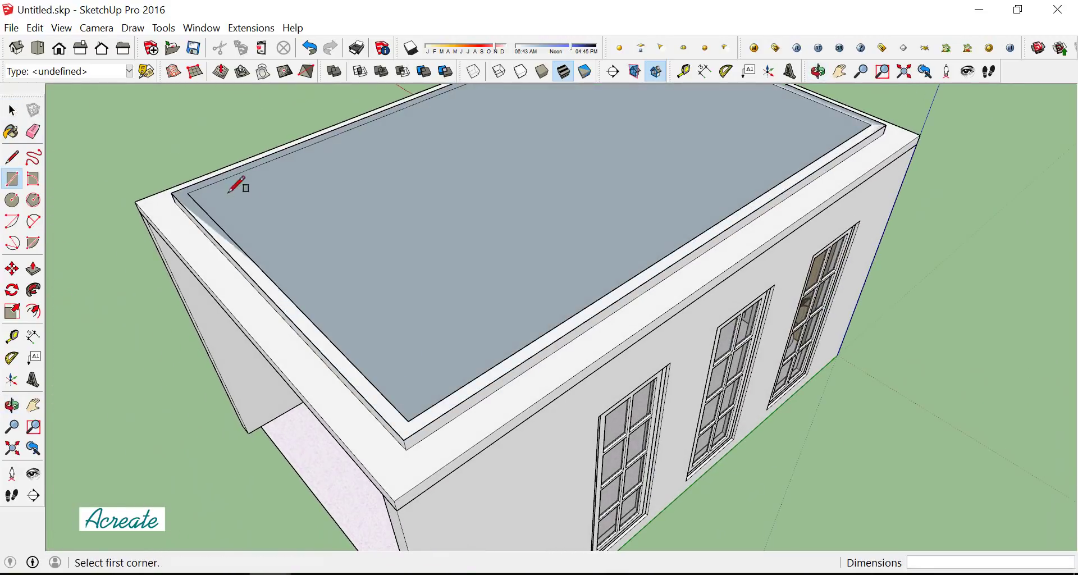
Turn the new roof rectangle into a group
click(14, 110)
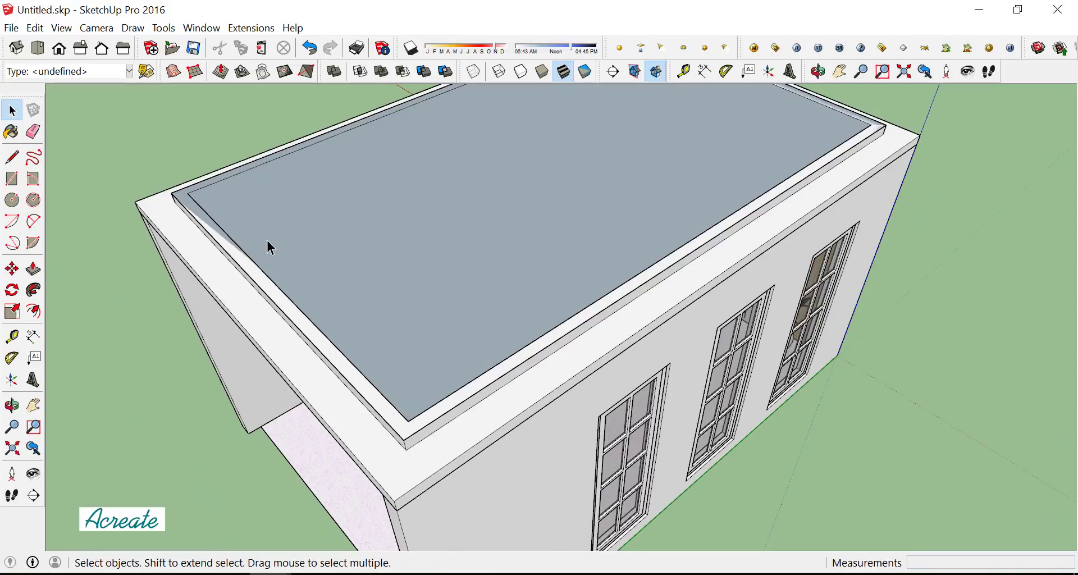
click(267, 242)
right_click(268, 243)
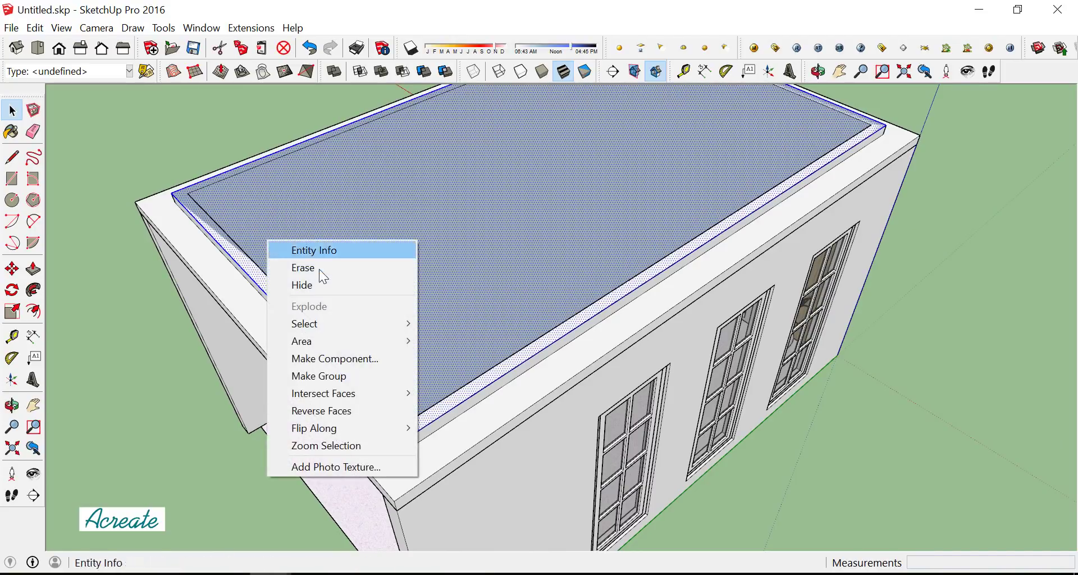
click(345, 376)
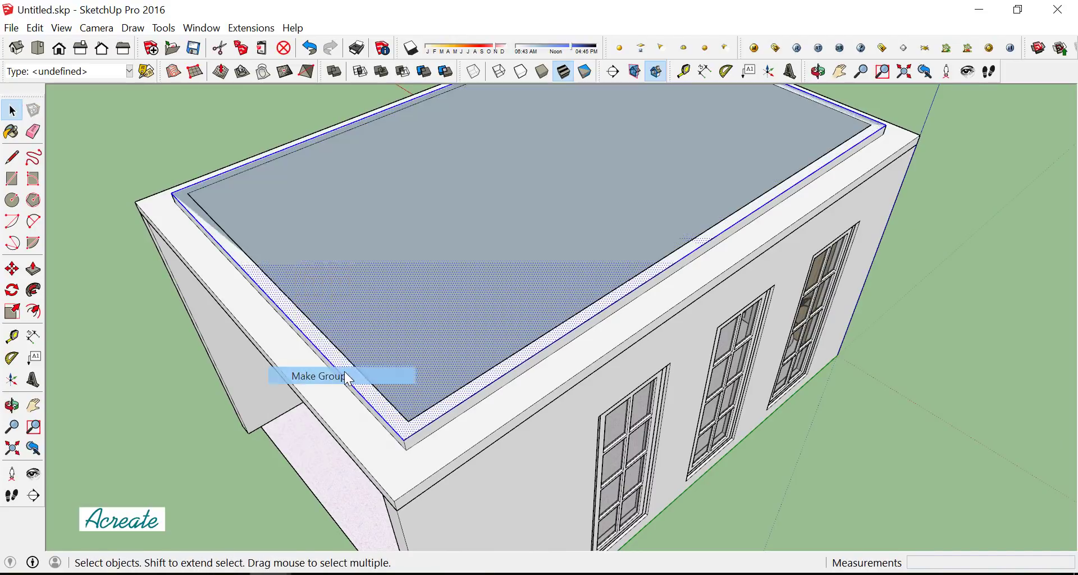
Inside the group, push/pull the roof face upward into a thin slab
double_click(375, 274)
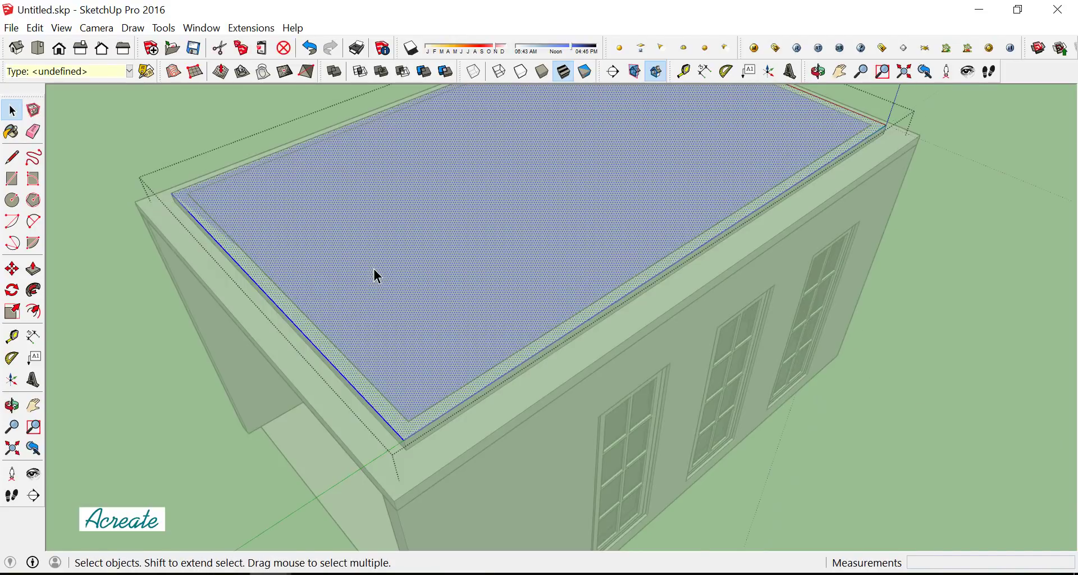
click(34, 269)
click(321, 286)
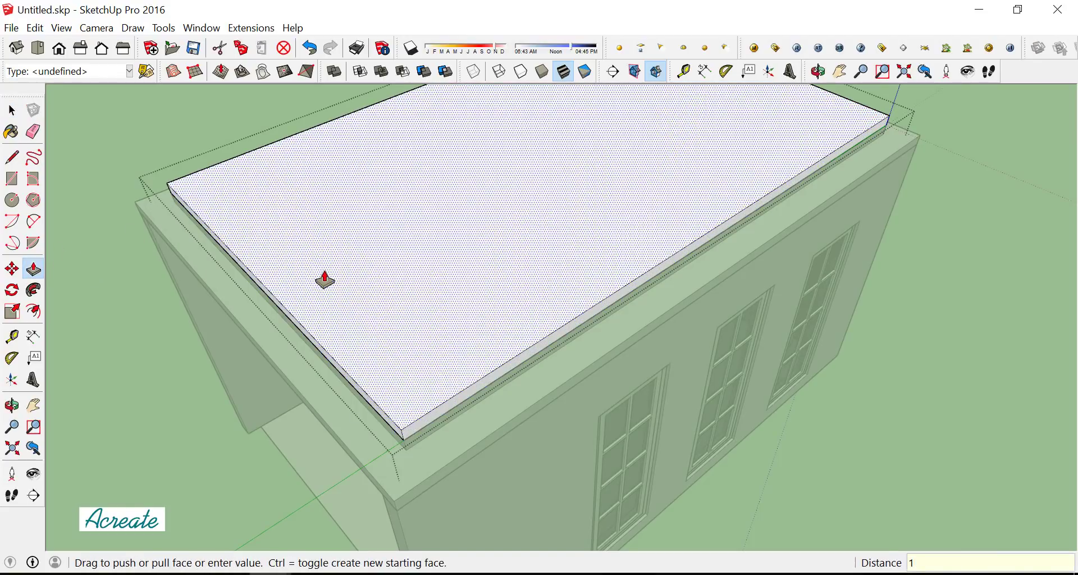
click(324, 280)
middle_drag(404, 348, 493, 255)
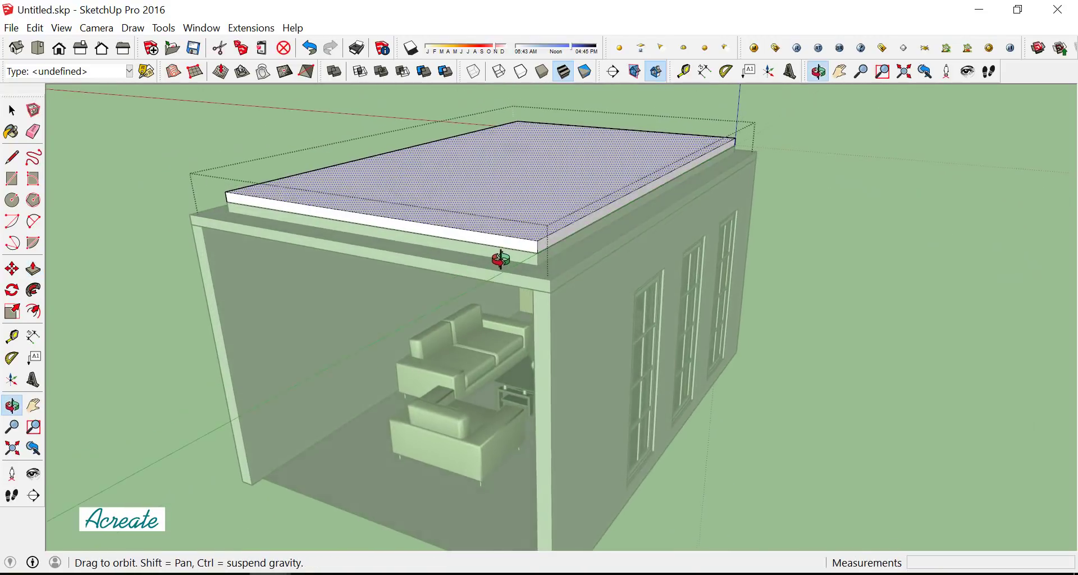
click(21, 112)
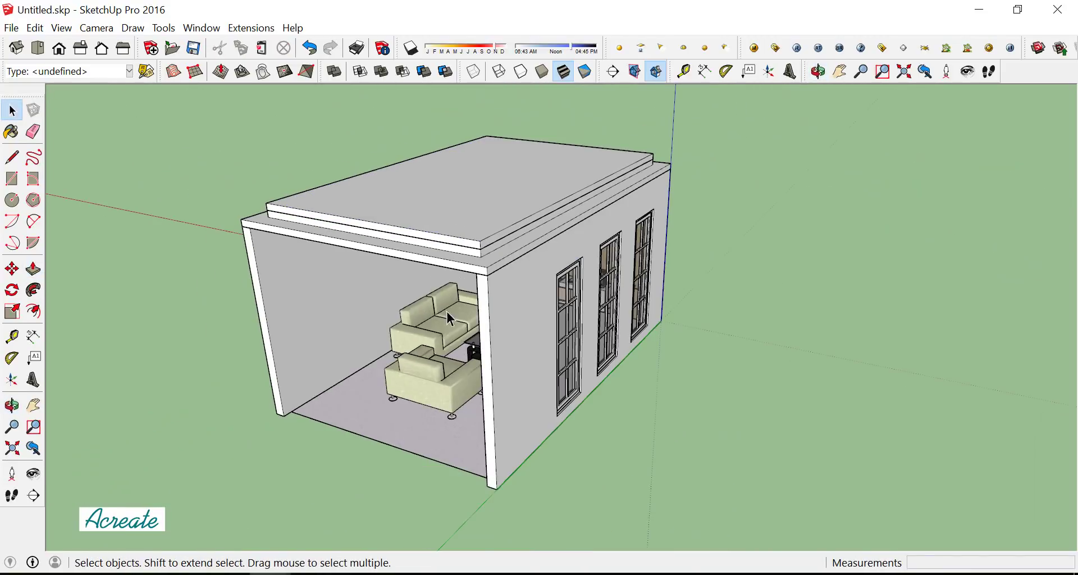
Unhide all hidden objects with Edit > Unhide > All
middle_drag(163, 149, 607, 160)
scroll(584, 174, up, 1)
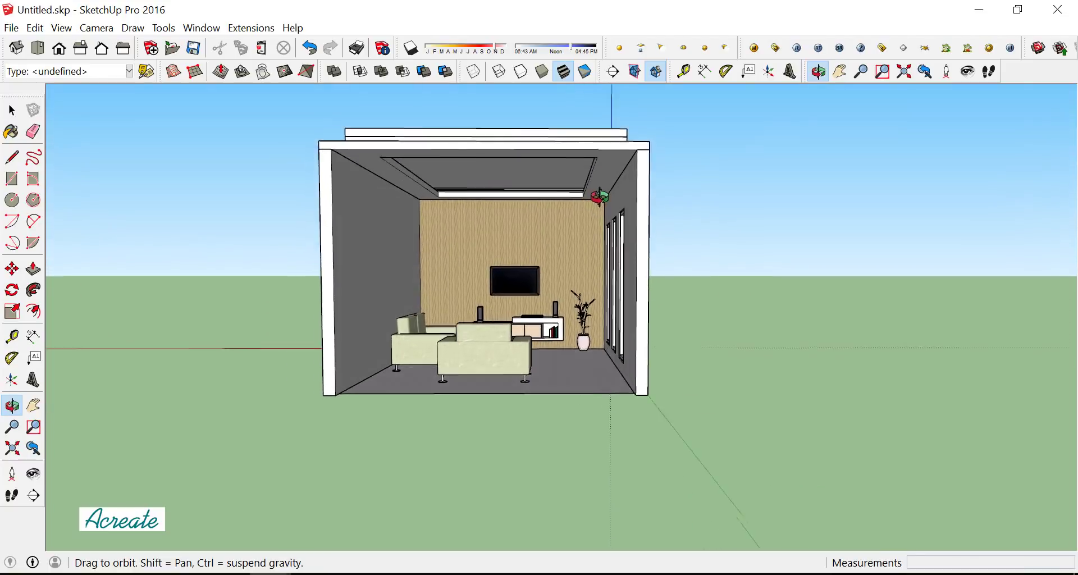
scroll(556, 197, up, 3)
scroll(528, 213, up, 2)
scroll(529, 214, down, 2)
scroll(522, 224, down, 3)
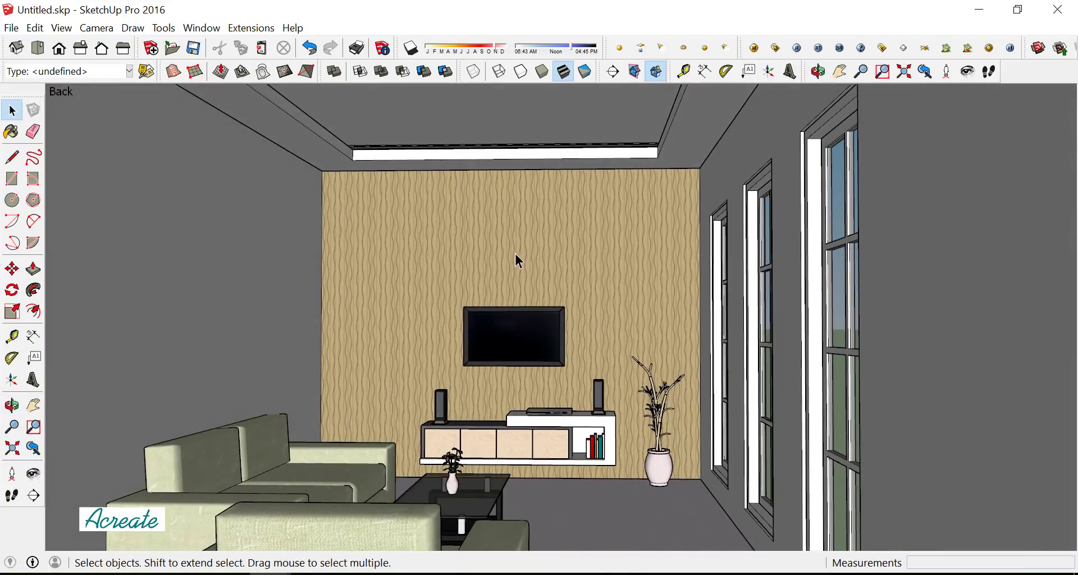
key(6)
middle_drag(537, 257, 385, 360)
scroll(393, 354, up, 2)
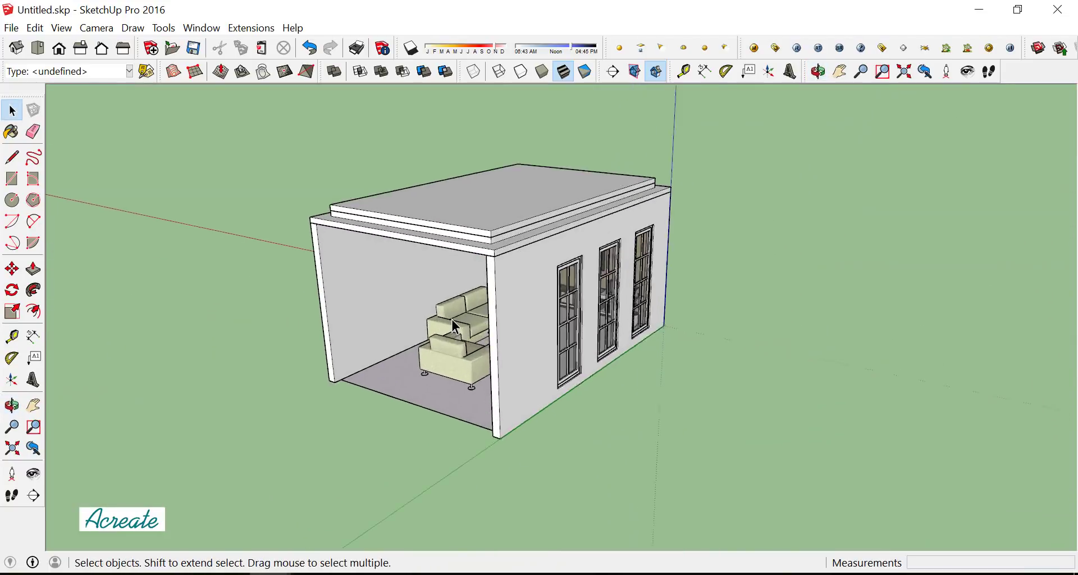
scroll(421, 348, up, 2)
scroll(454, 340, up, 2)
scroll(466, 337, up, 2)
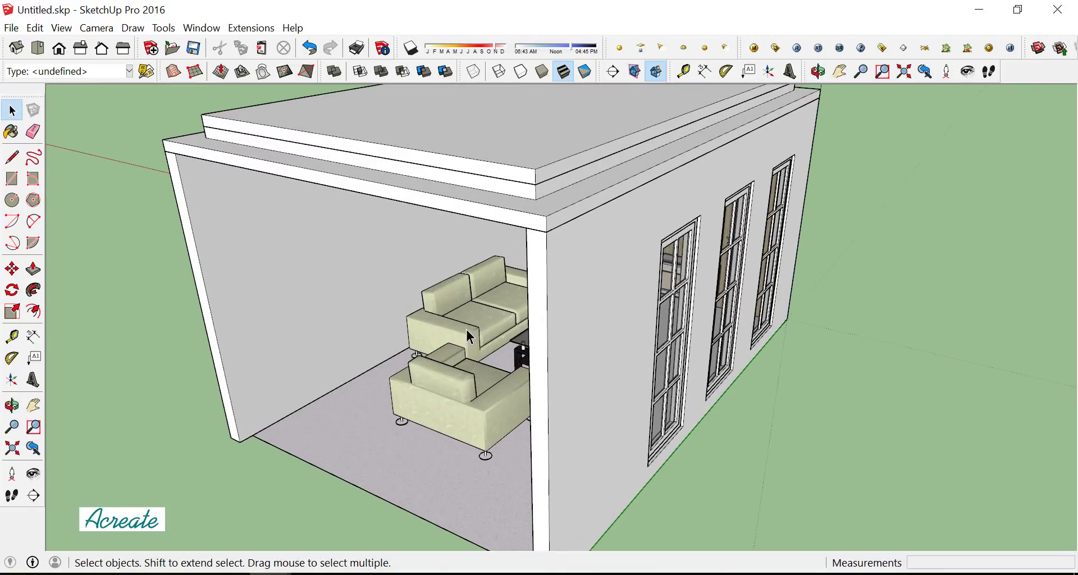
scroll(472, 332, down, 3)
middle_drag(481, 312, 504, 287)
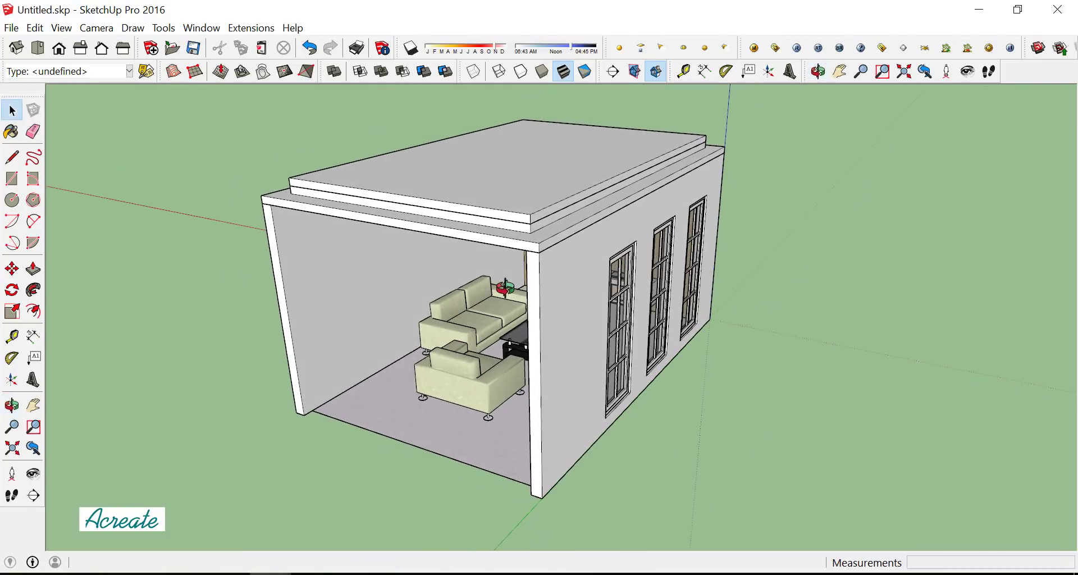
click(34, 28)
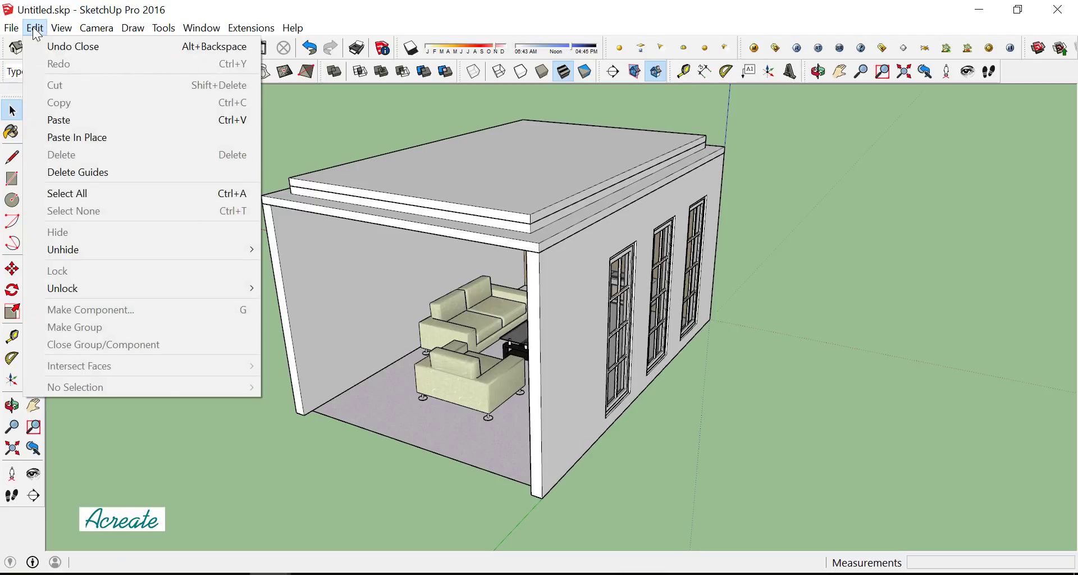
mouse_move(63, 250)
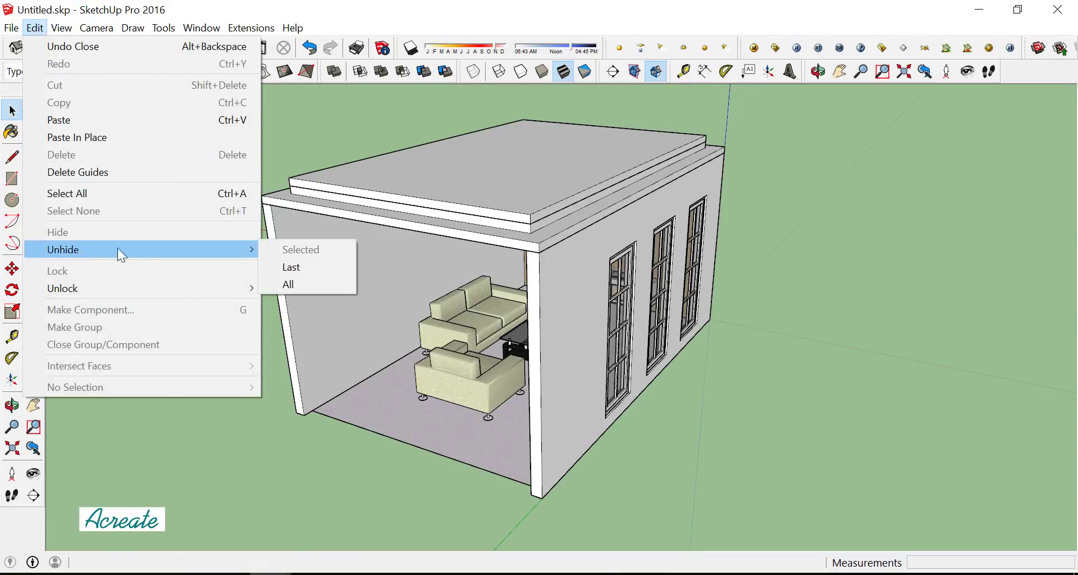
click(295, 283)
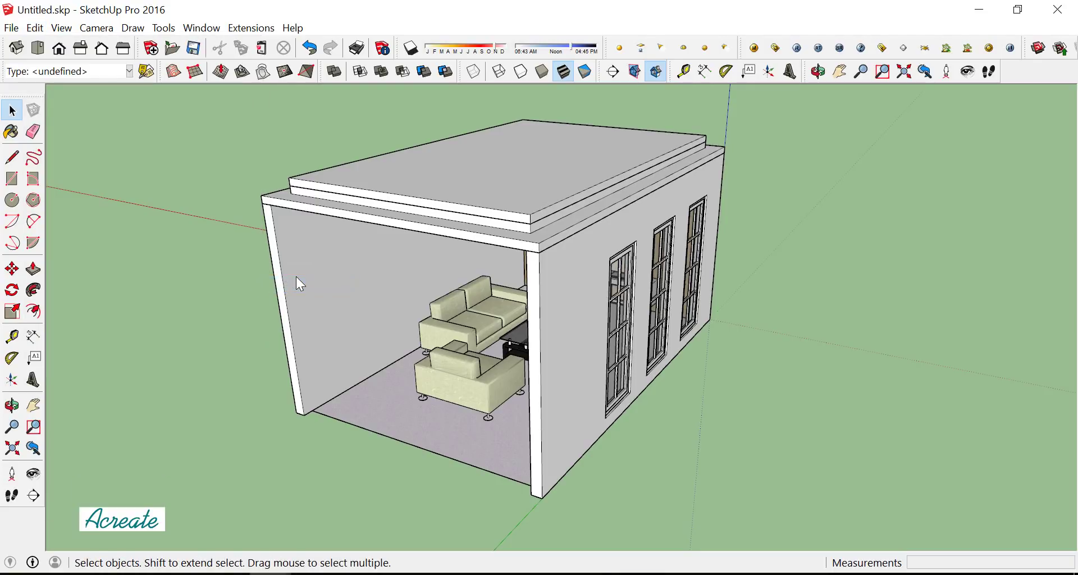
Select the wall panel with the door and activate the Move tool
scroll(410, 255, down, 2)
mouse_move(410, 256)
middle_down()
mouse_move(514, 238)
mouse_move(337, 294)
middle_up()
scroll(474, 228, down, 2)
scroll(340, 267, up, 1)
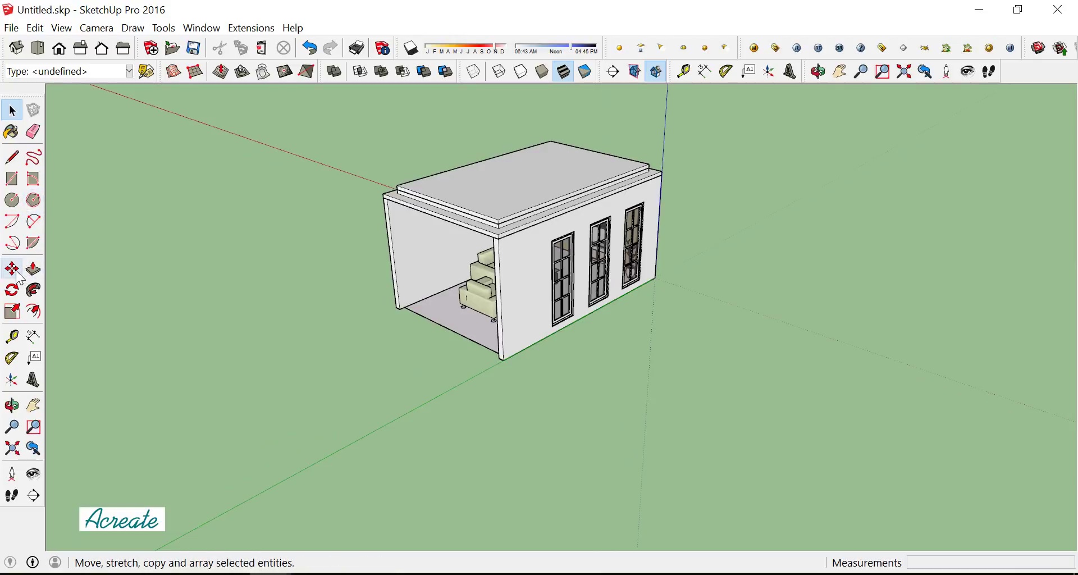
mouse_move(609, 220)
middle_down()
mouse_move(193, 229)
mouse_move(690, 273)
middle_up()
scroll(696, 264, up, 2)
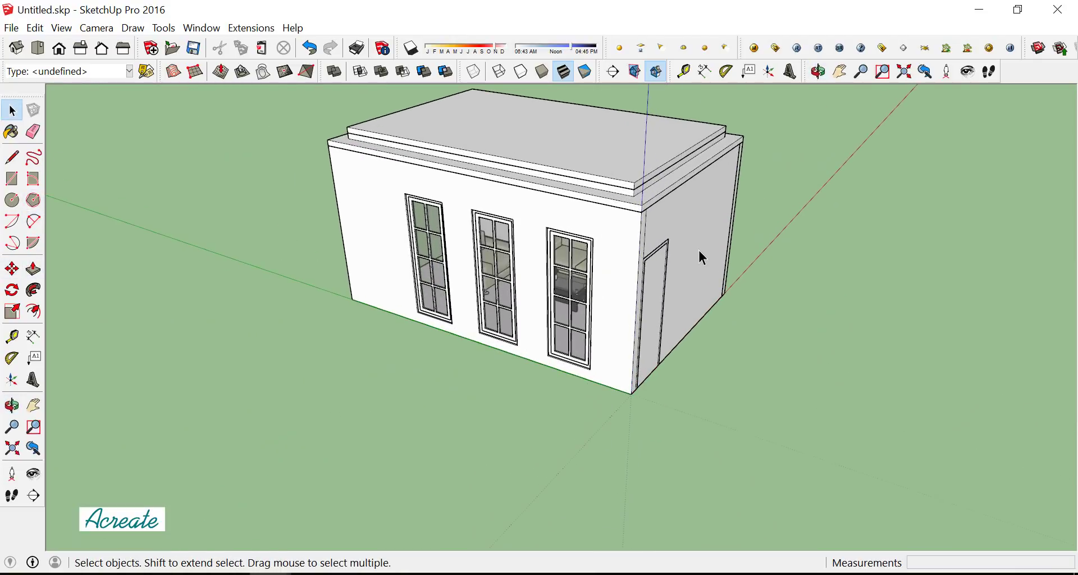
click(698, 251)
scroll(607, 229, down, 1)
mouse_move(606, 228)
middle_down()
mouse_move(814, 248)
mouse_move(87, 233)
middle_up()
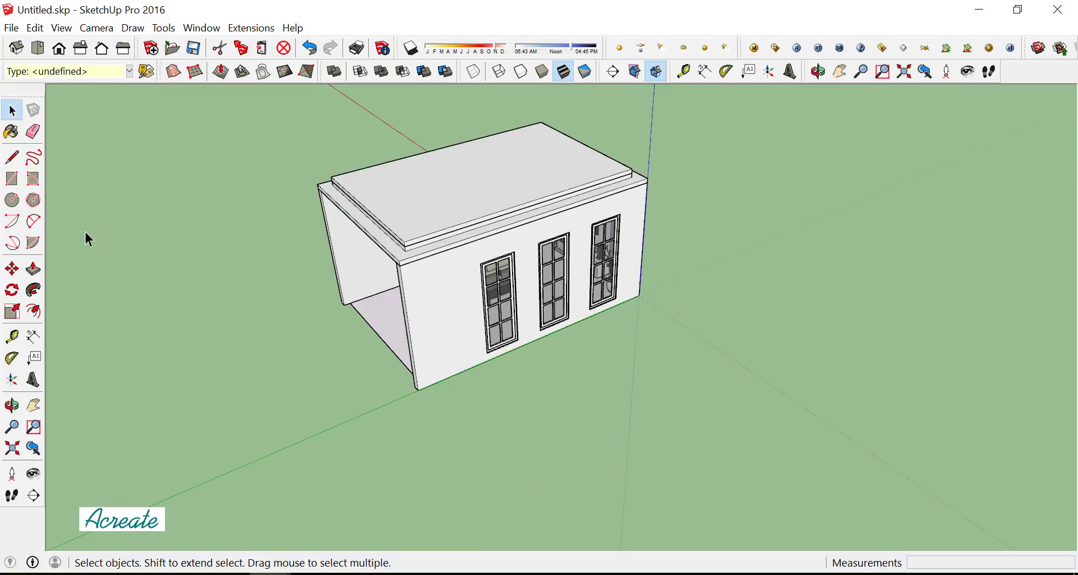
click(13, 268)
scroll(633, 270, down, 3)
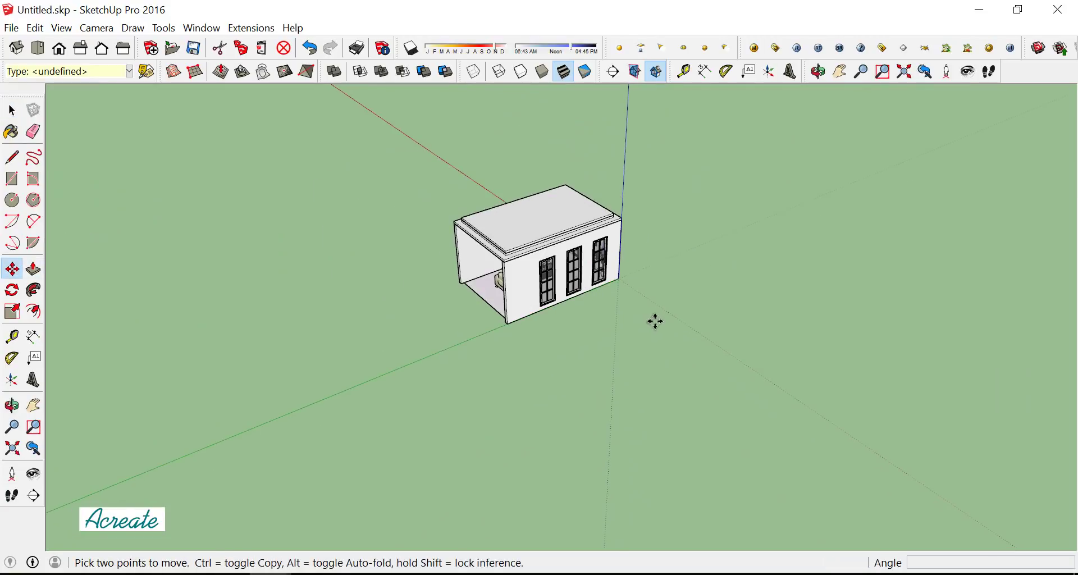
Move the door wall panel out in front of the house
click(639, 329)
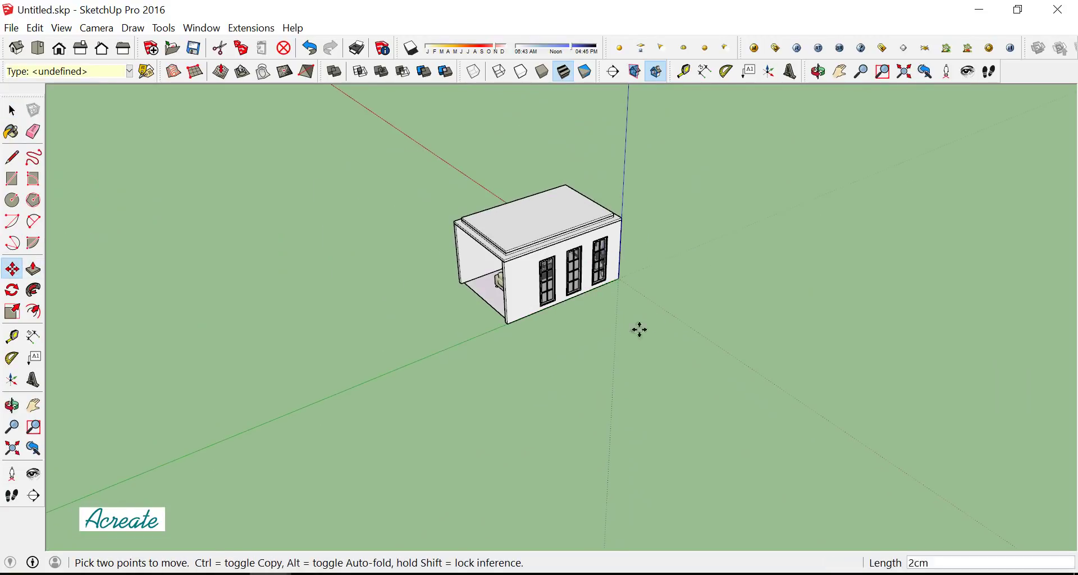
click(510, 394)
middle_drag(423, 303, 655, 303)
scroll(520, 314, up, 3)
scroll(521, 314, up, 3)
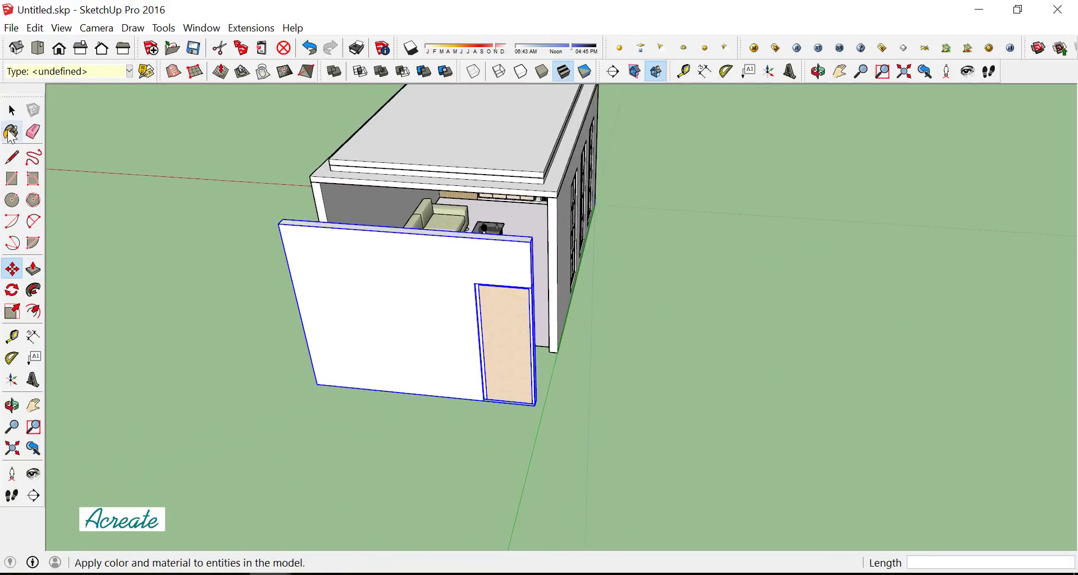
Flip the door panel along the group's red axis
click(12, 110)
right_click(354, 317)
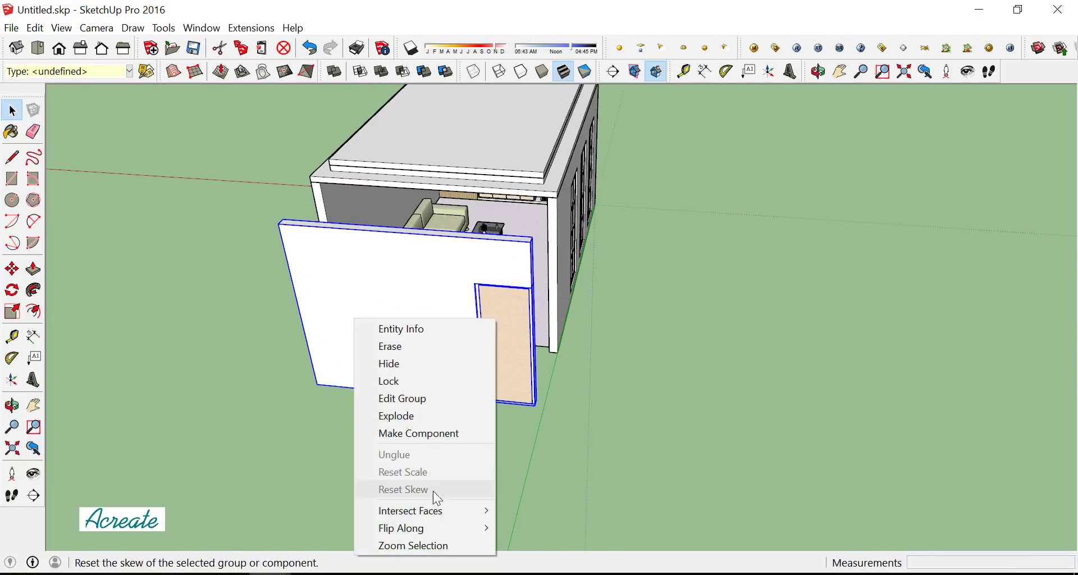
mouse_move(413, 527)
click(532, 523)
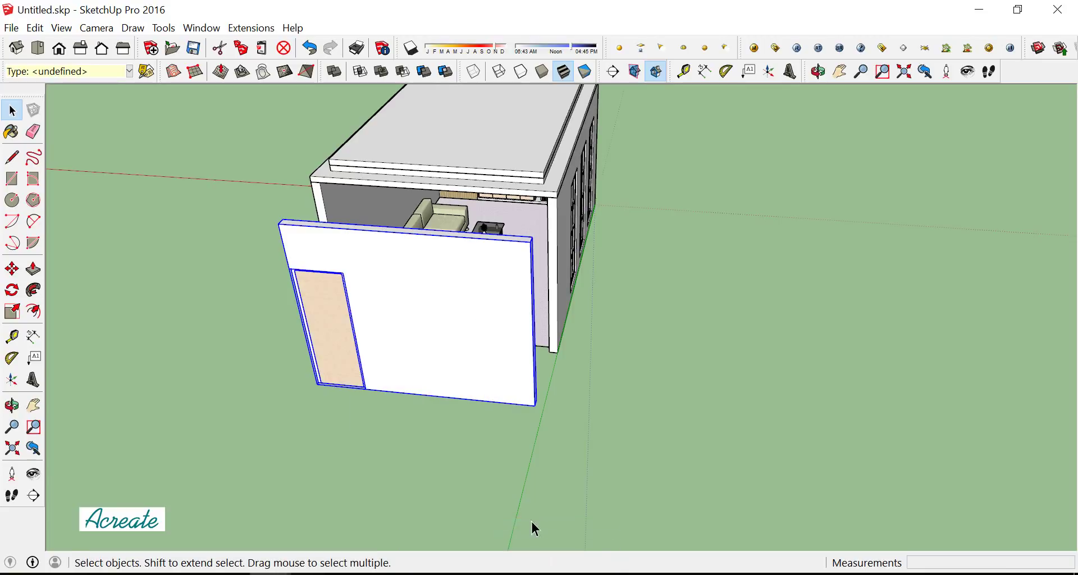
mouse_move(440, 349)
middle_down()
mouse_move(372, 381)
mouse_move(397, 354)
mouse_move(512, 344)
middle_up()
scroll(372, 386, up, 2)
scroll(373, 377, up, 3)
Snap the panel's corner onto the house corner to close the open end
click(14, 271)
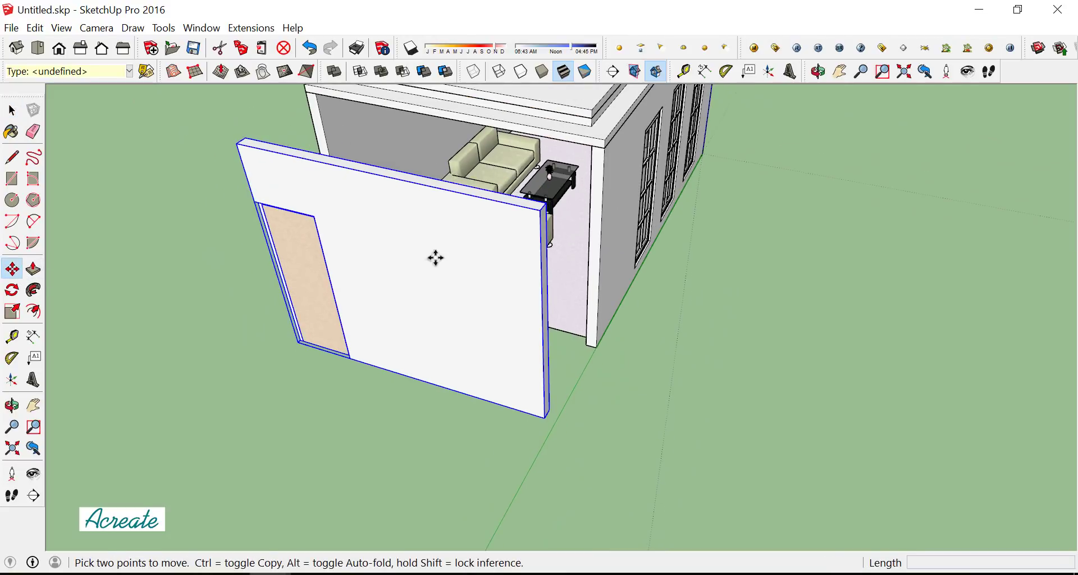
click(544, 418)
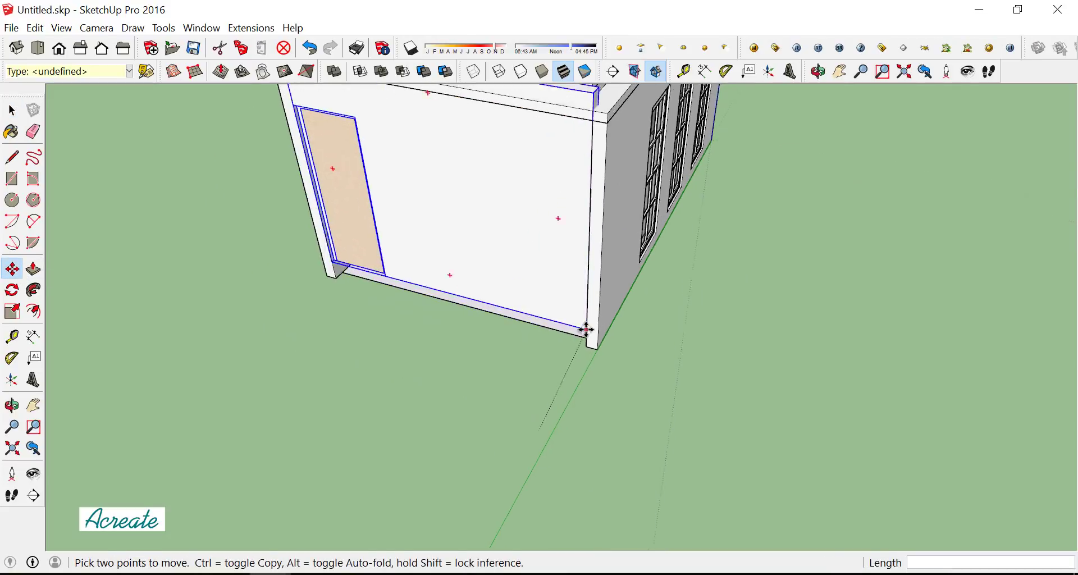
key(space)
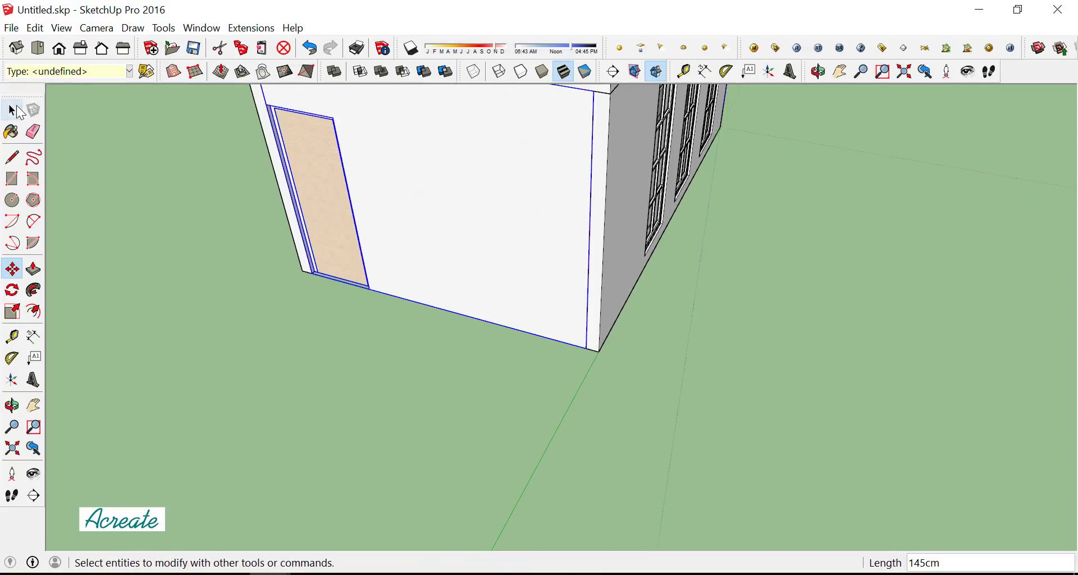
mouse_move(409, 375)
middle_down()
mouse_move(516, 270)
mouse_move(502, 263)
mouse_move(696, 380)
mouse_move(566, 445)
middle_up()
middle_drag(461, 341, 421, 265)
scroll(418, 262, up, 2)
Orbit, zoom and pan around the house front to show the door's wooden face
middle_drag(566, 422, 392, 241)
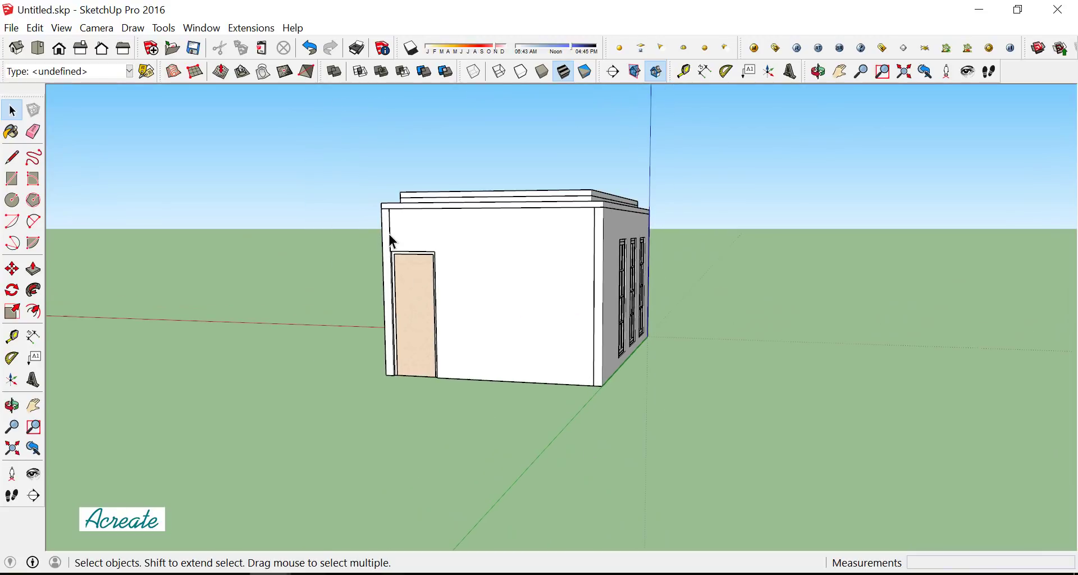
scroll(435, 304, up, 2)
scroll(457, 325, up, 3)
scroll(492, 353, up, 2)
scroll(505, 367, up, 2)
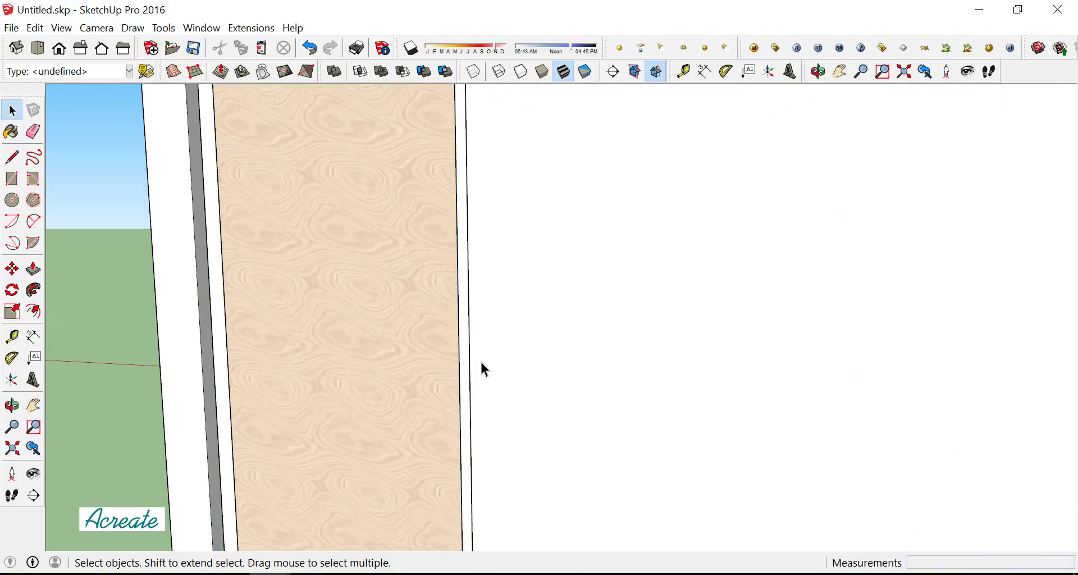
mouse_move(481, 365)
middle_down()
mouse_move(344, 366)
mouse_move(397, 328)
mouse_move(286, 329)
mouse_move(180, 362)
middle_up()
scroll(361, 353, up, 2)
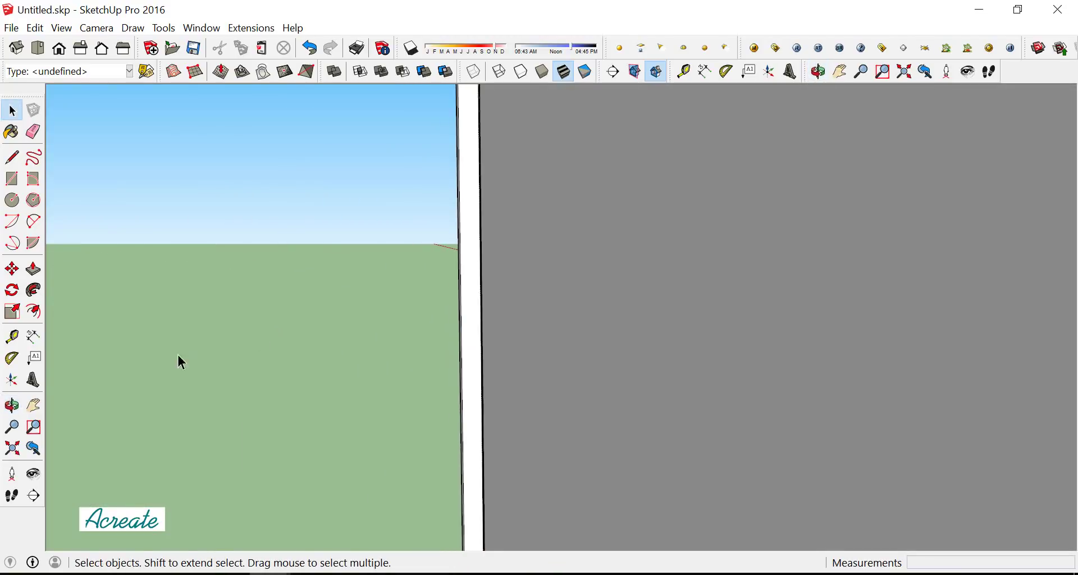
key(ctrl+a)
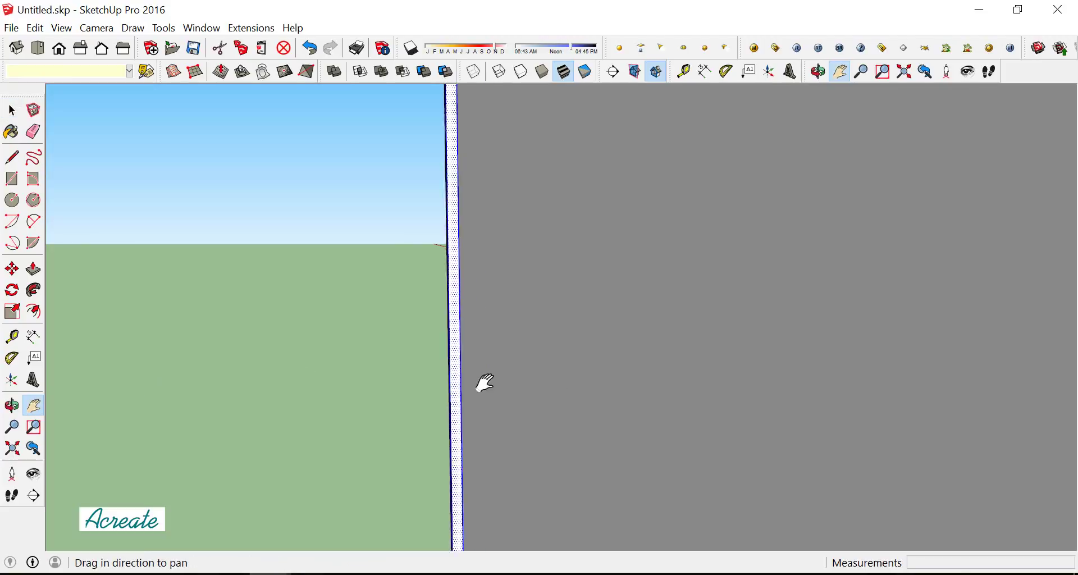
scroll(481, 385, up, 3)
scroll(622, 365, up, 1)
scroll(481, 363, up, 1)
drag(481, 364, 349, 366)
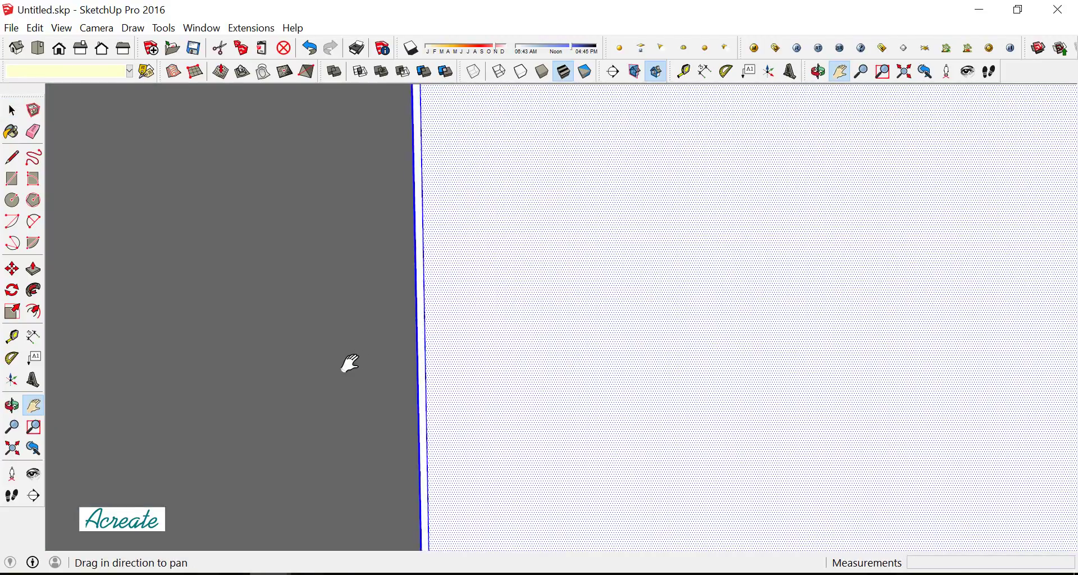
middle_drag(435, 361, 550, 368)
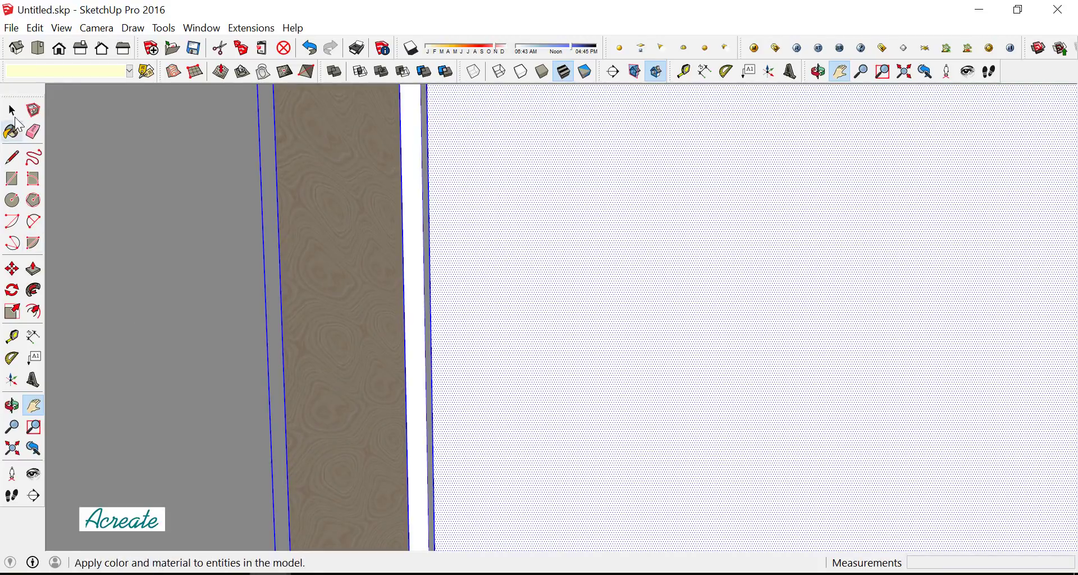
Walk into the room and turn the eye-level view sideways
click(12, 110)
scroll(197, 213, down, 1)
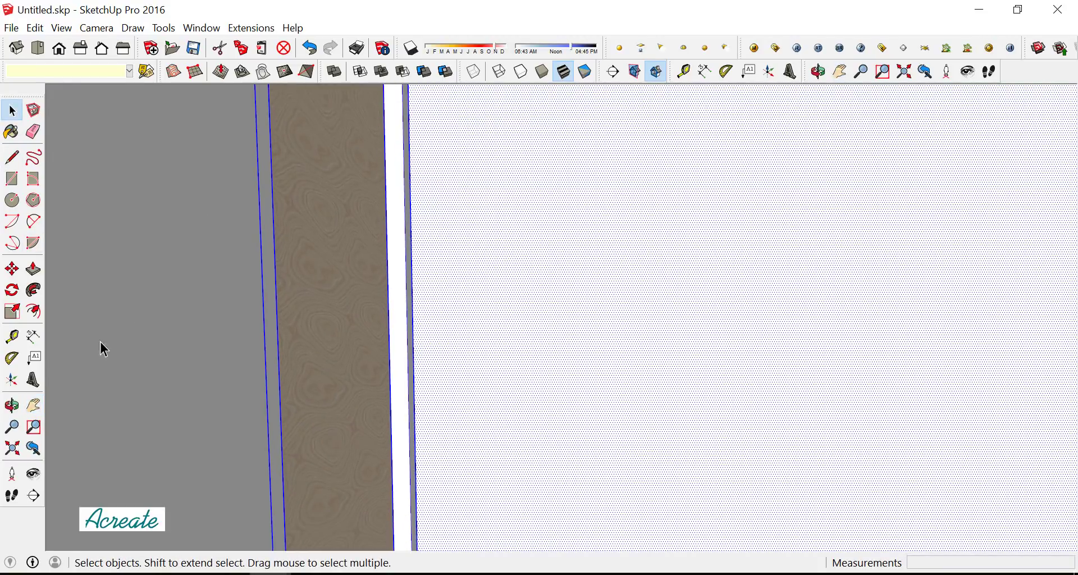
click(12, 495)
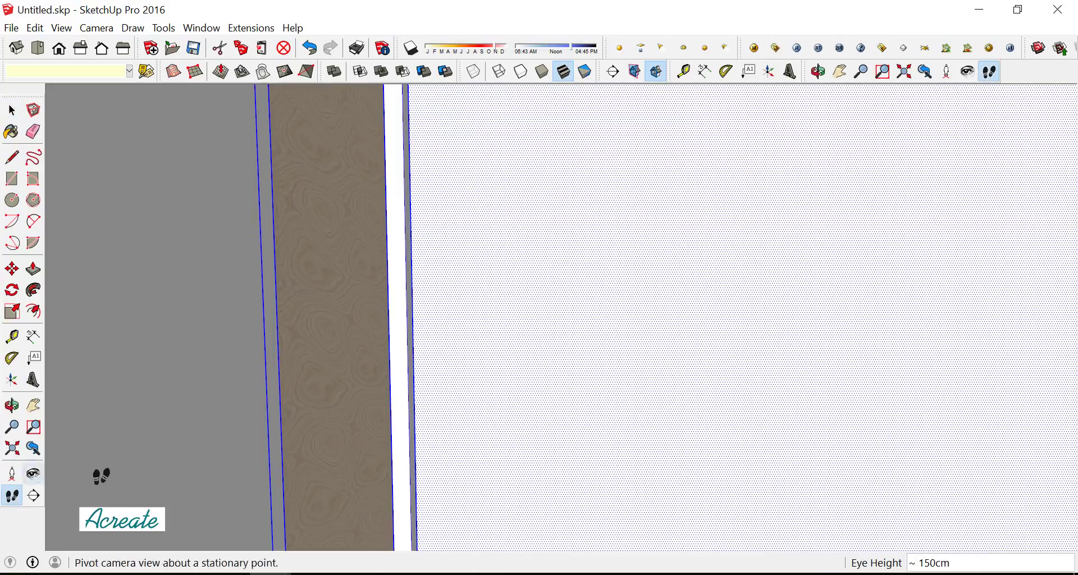
mouse_move(611, 450)
middle_down()
mouse_move(701, 454)
mouse_move(1064, 413)
middle_up()
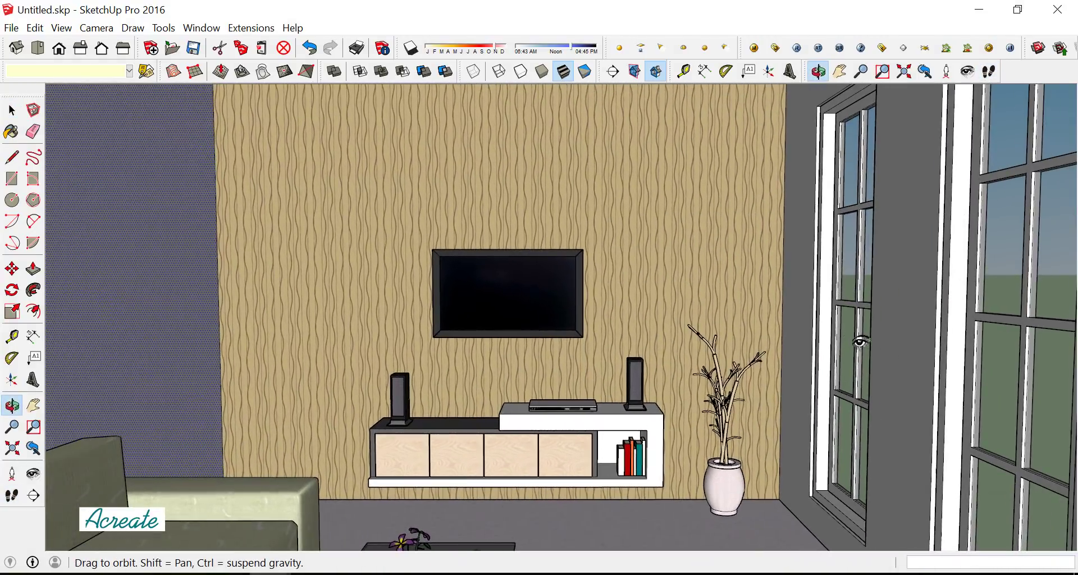
Walk back from the TV wall, then pan and orbit to frame sofa, coffee table and TV wall
middle_drag(1063, 413, 666, 463)
drag(647, 523, 656, 558)
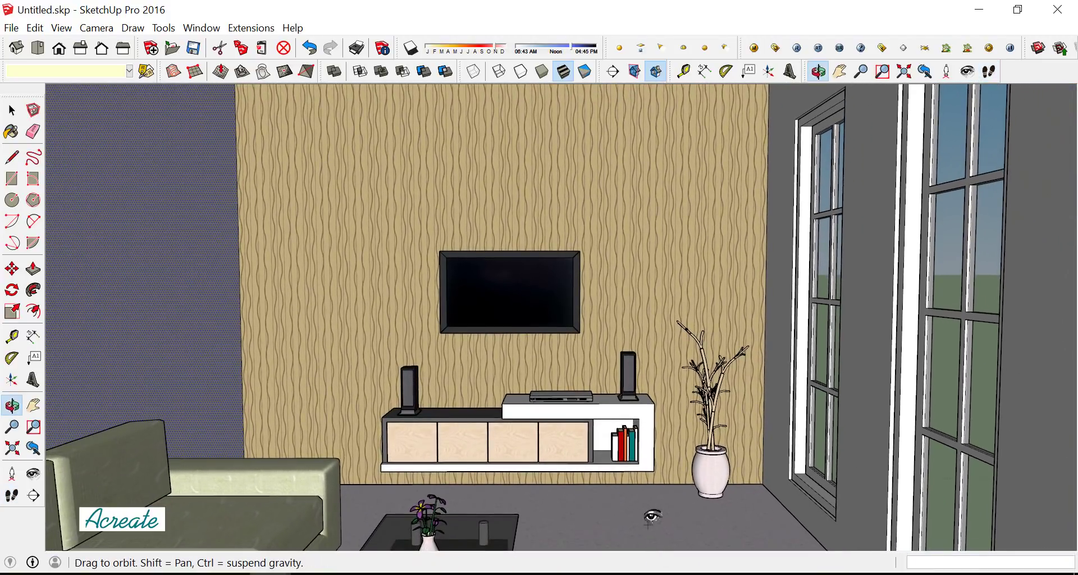
middle_drag(657, 558, 614, 467)
drag(638, 540, 486, 536)
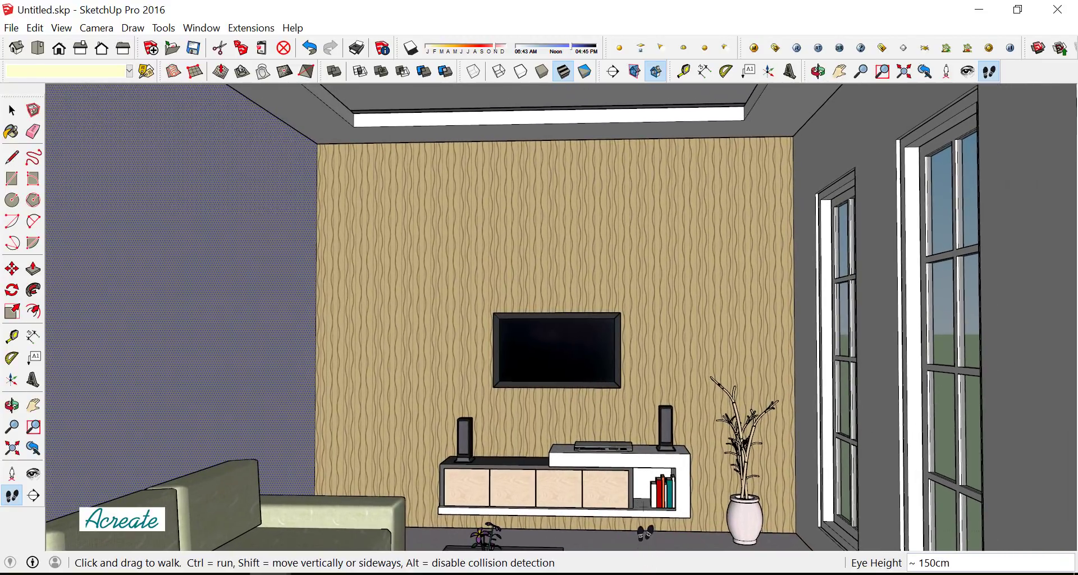
middle_drag(646, 532, 566, 522)
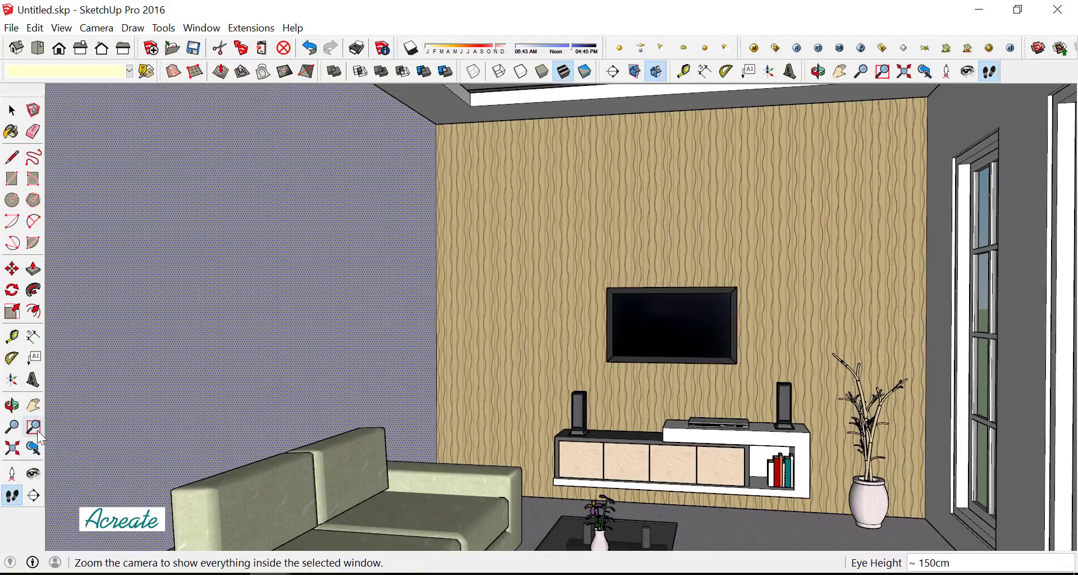
click(32, 411)
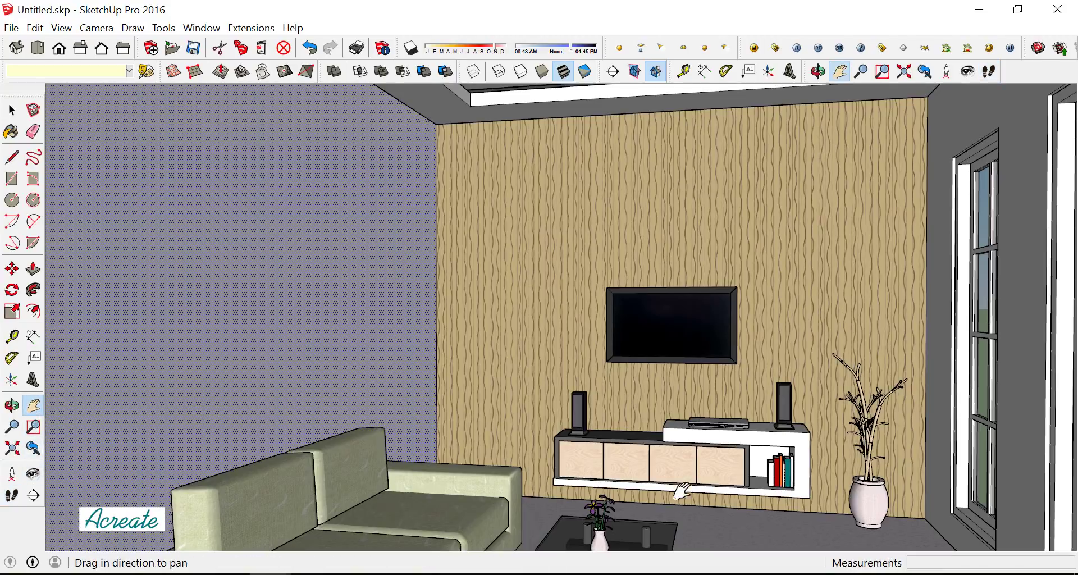
mouse_move(681, 490)
mouse_down()
mouse_move(627, 454)
mouse_move(659, 456)
mouse_move(648, 465)
mouse_up()
key(o)
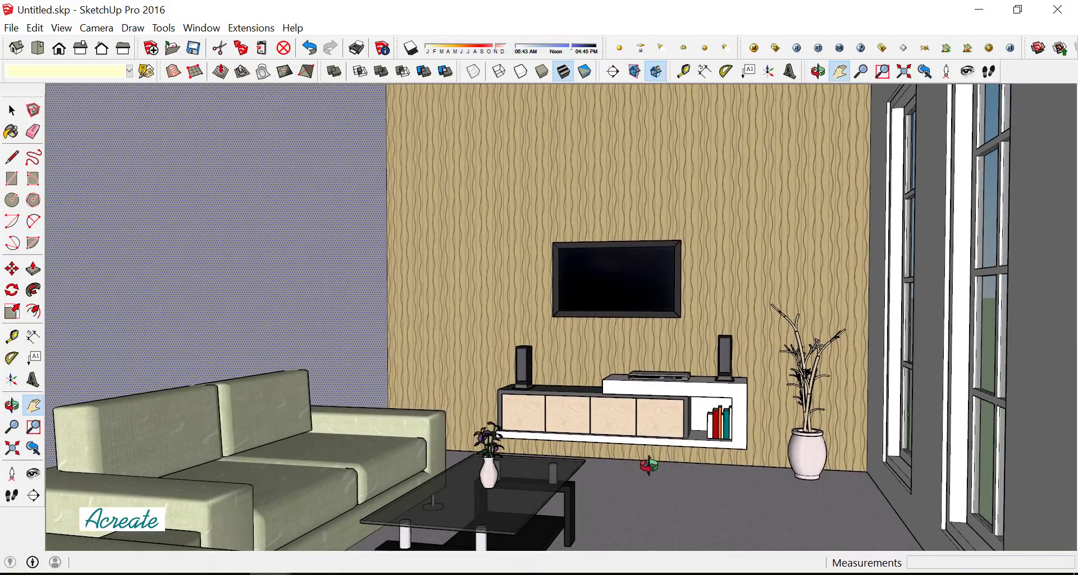
drag(649, 457, 645, 451)
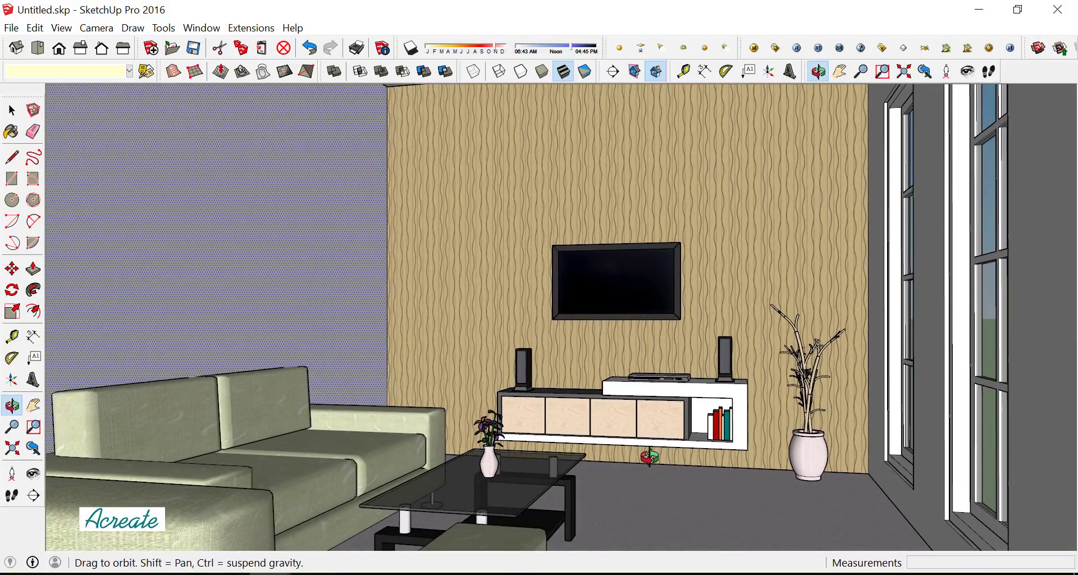
key(h)
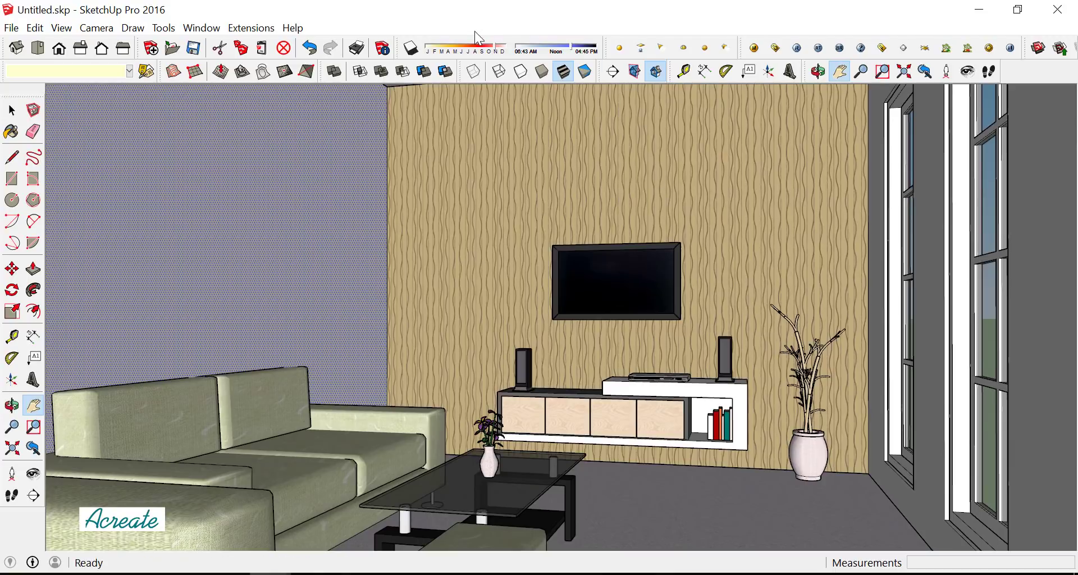
Enable shadows and adjust the time and date sliders so sunlight patches hit the floor
click(412, 55)
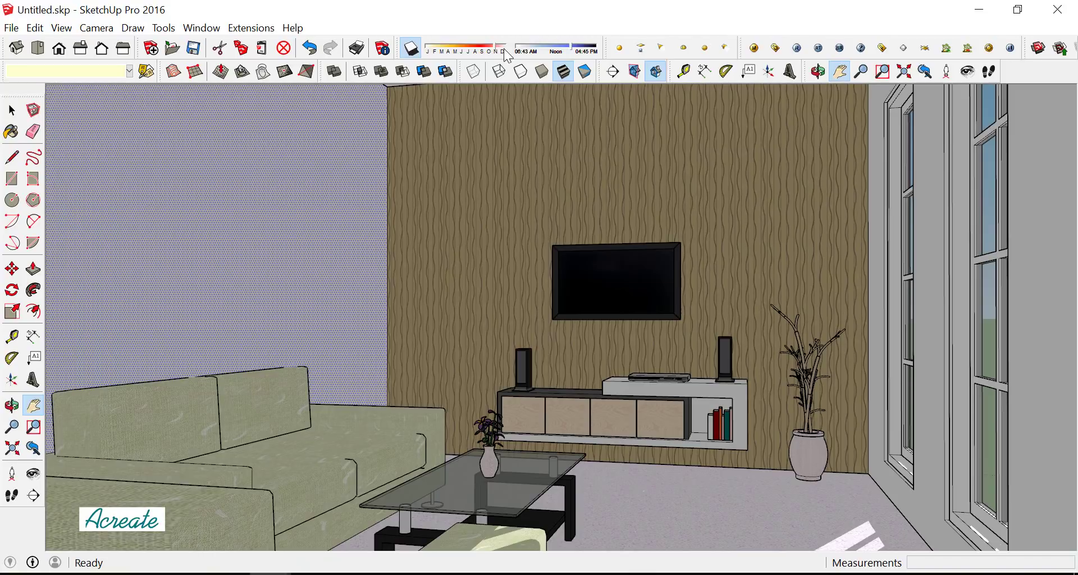
drag(570, 53, 584, 52)
drag(503, 52, 464, 63)
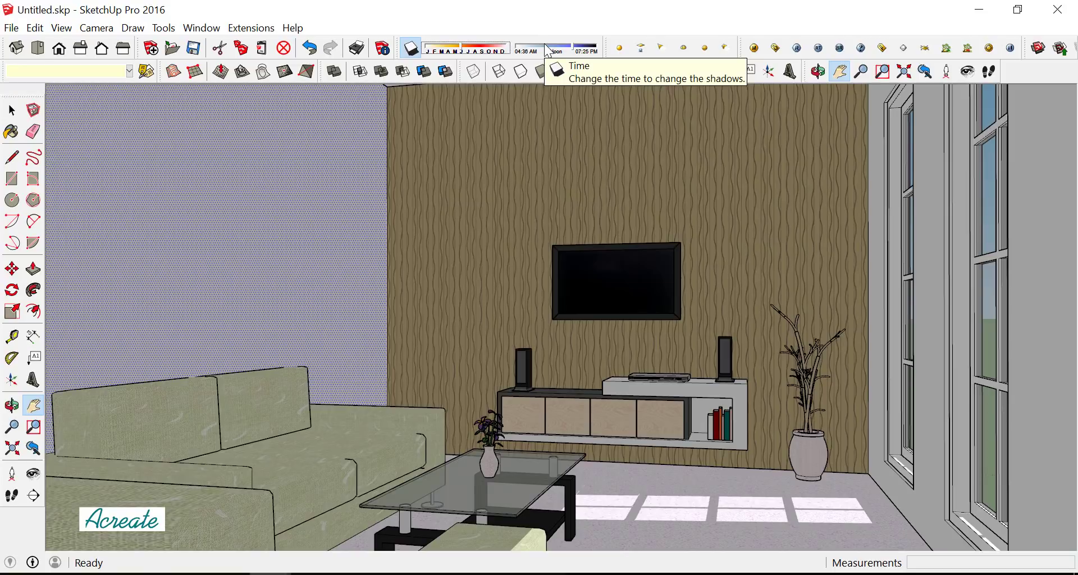
mouse_move(760, 257)
middle_down()
mouse_move(705, 305)
mouse_move(709, 284)
middle_up()
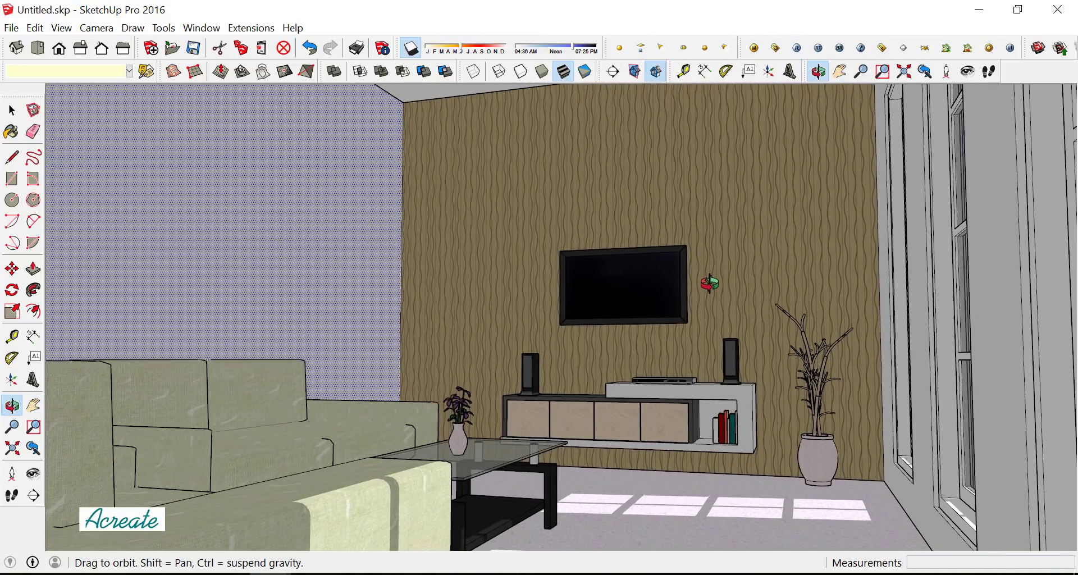
drag(709, 281, 683, 289)
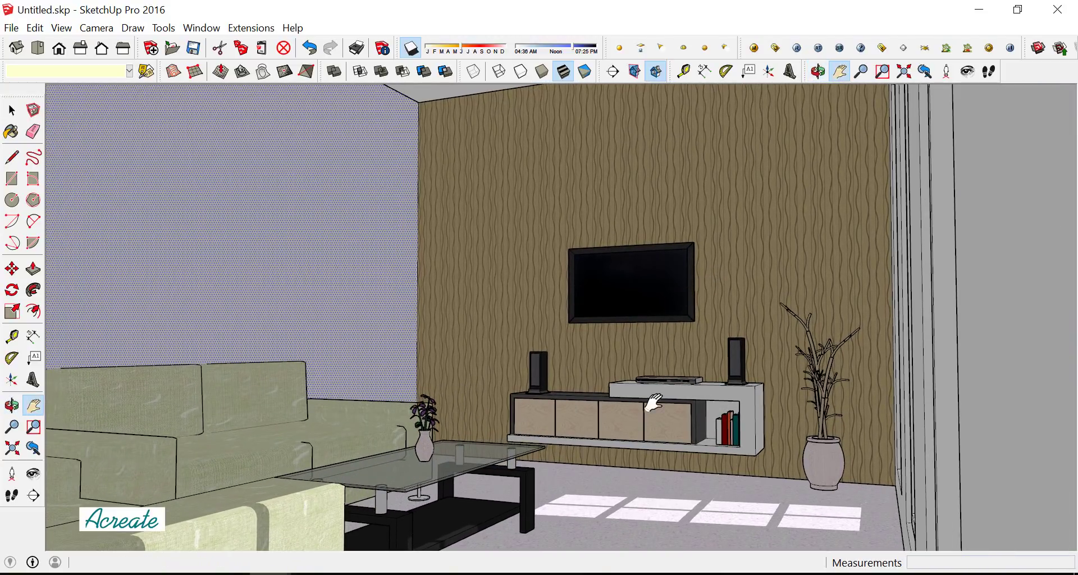
drag(630, 425, 625, 416)
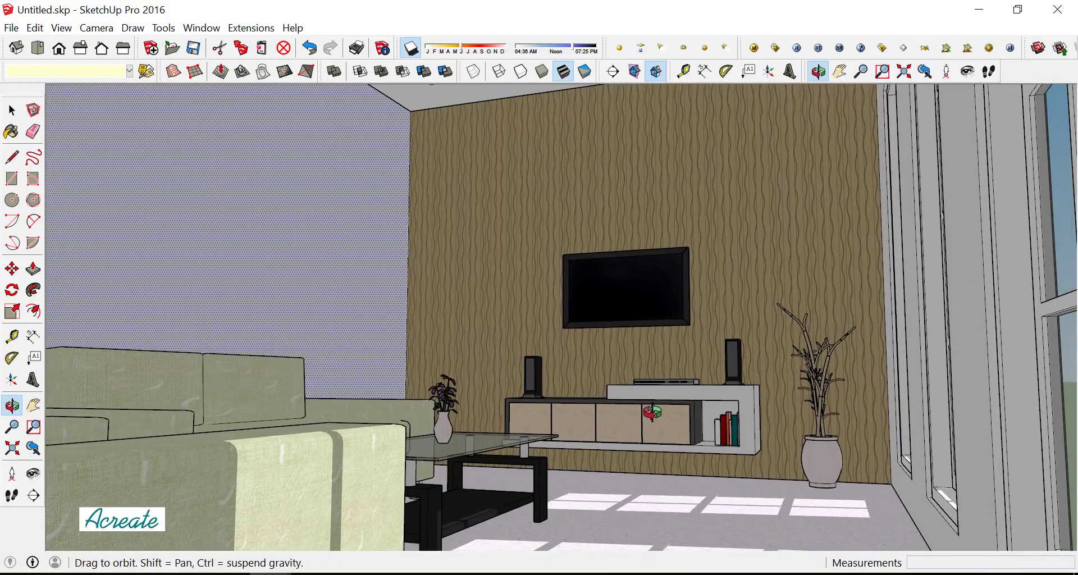
Orbit, walk and pan back to show the ceiling and side wall of the room
key(h)
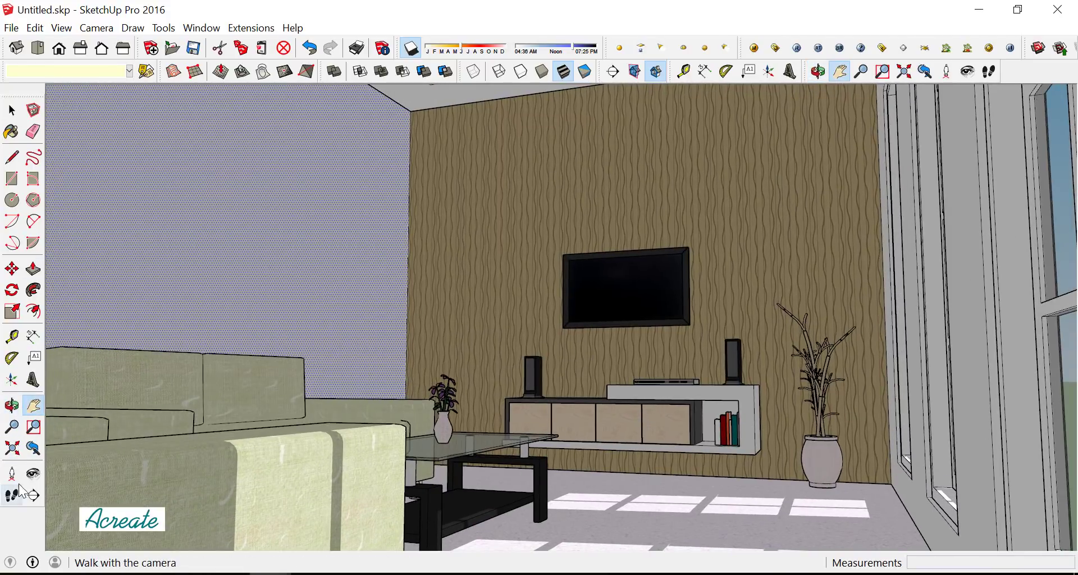
key(o)
drag(560, 418, 597, 388)
key(w)
scroll(598, 386, up, 2)
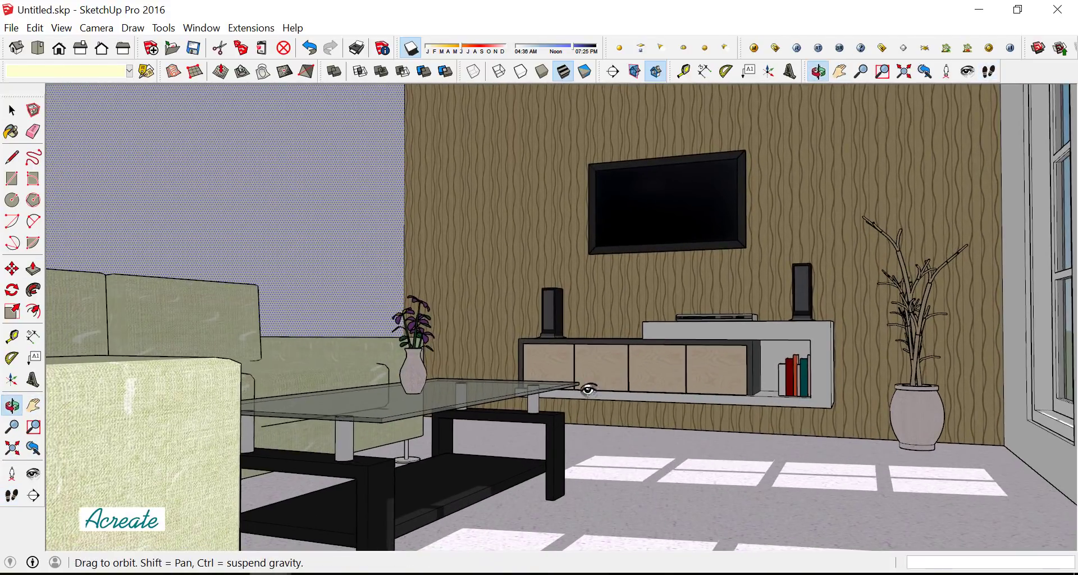
click(33, 405)
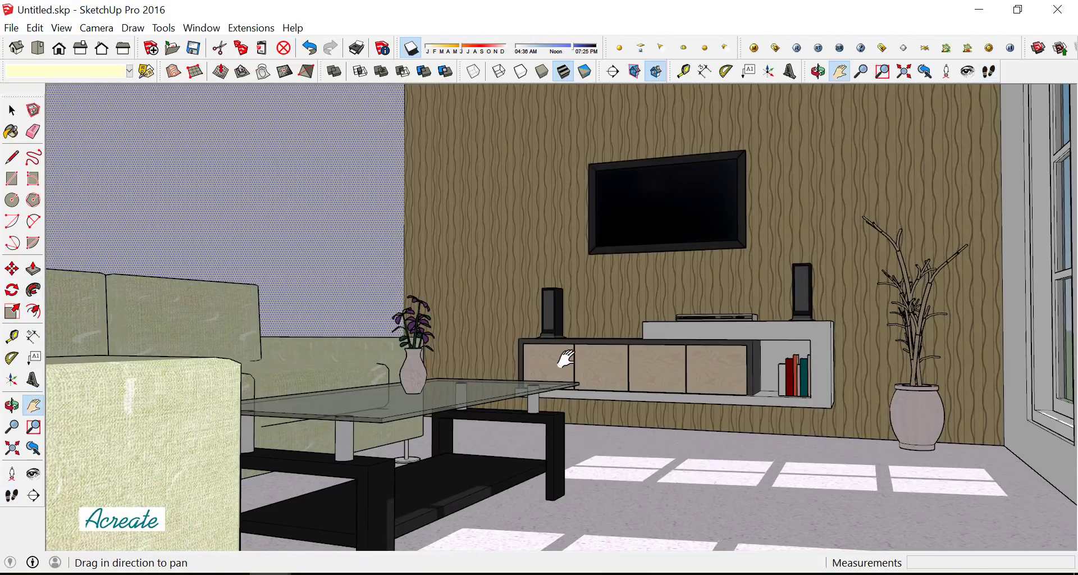
drag(561, 361, 572, 375)
middle_drag(573, 375, 571, 393)
middle_drag(580, 351, 521, 411)
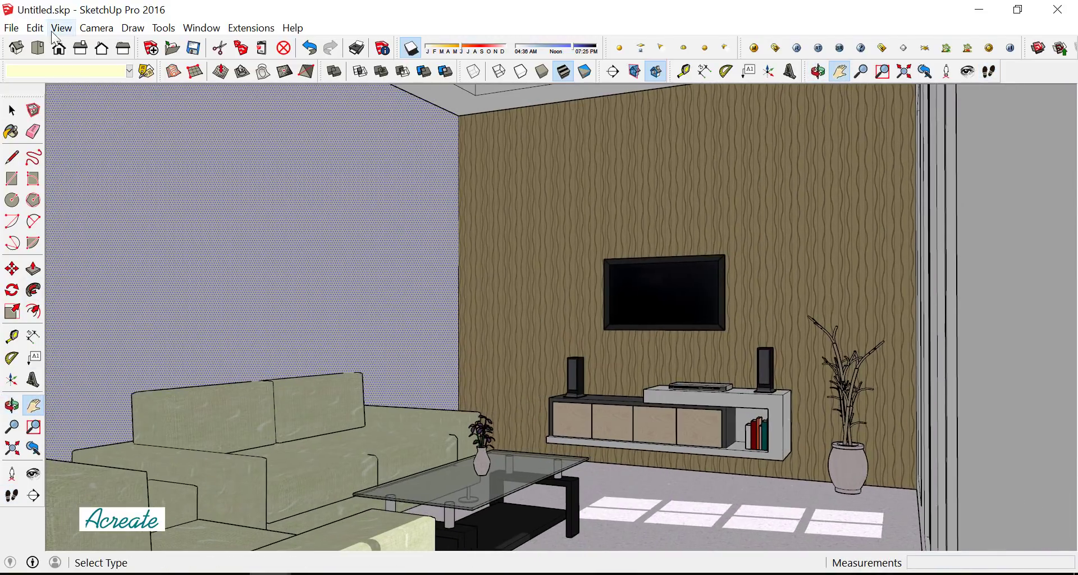
Add the current view as Scene 1 and select the wallpapered TV wall
click(62, 27)
click(246, 269)
key(space)
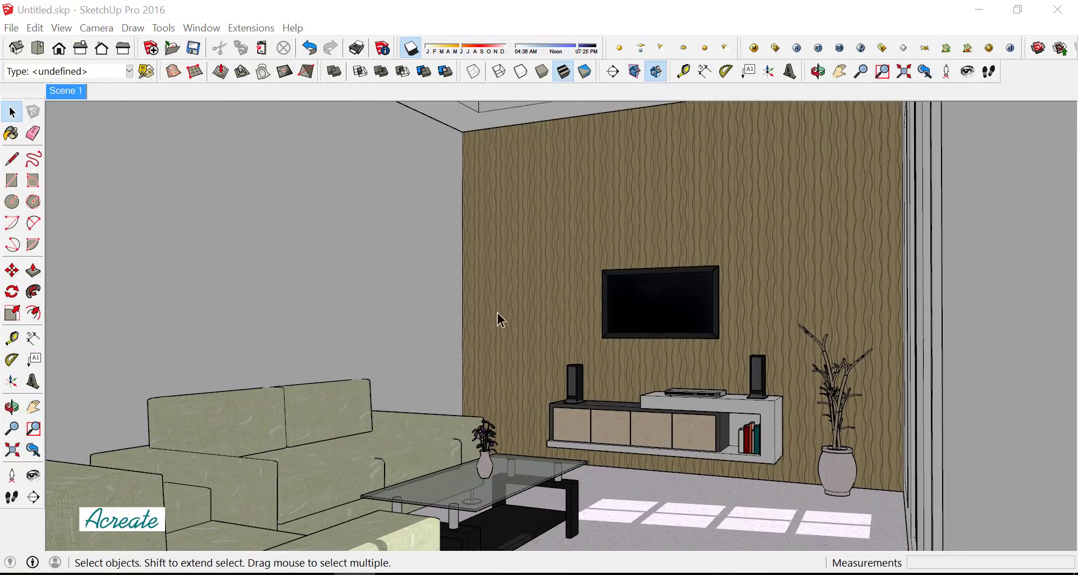
click(514, 318)
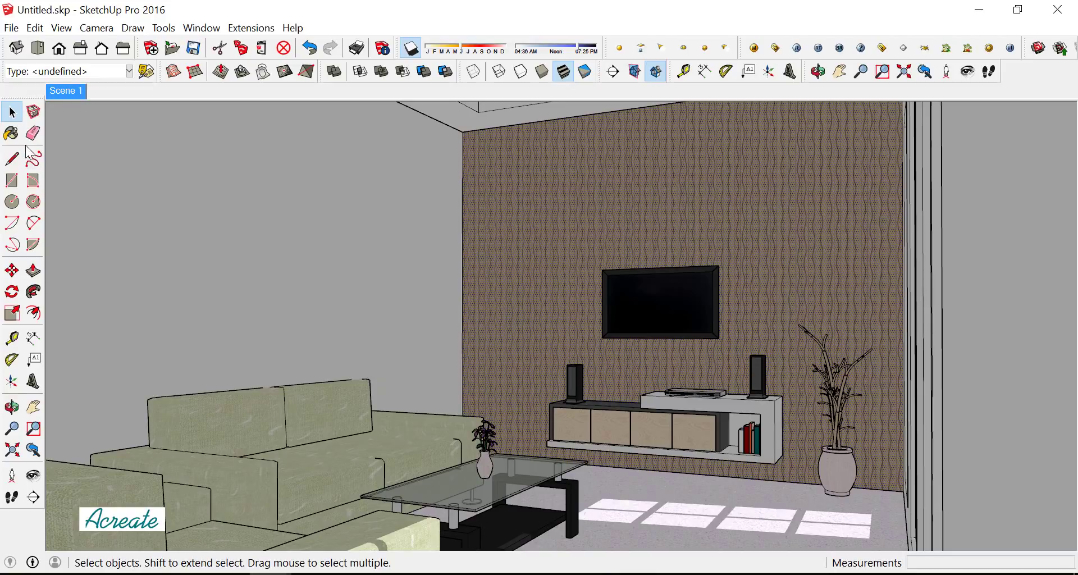
Sample the TV-wall wallpaper material and recolour it a lighter grey-blue
click(12, 133)
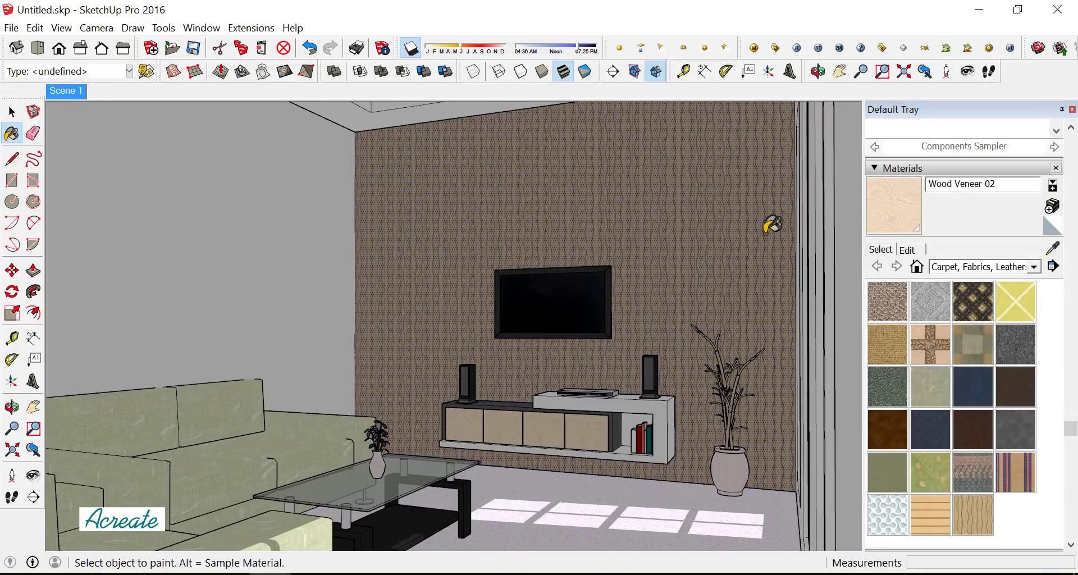
click(1052, 248)
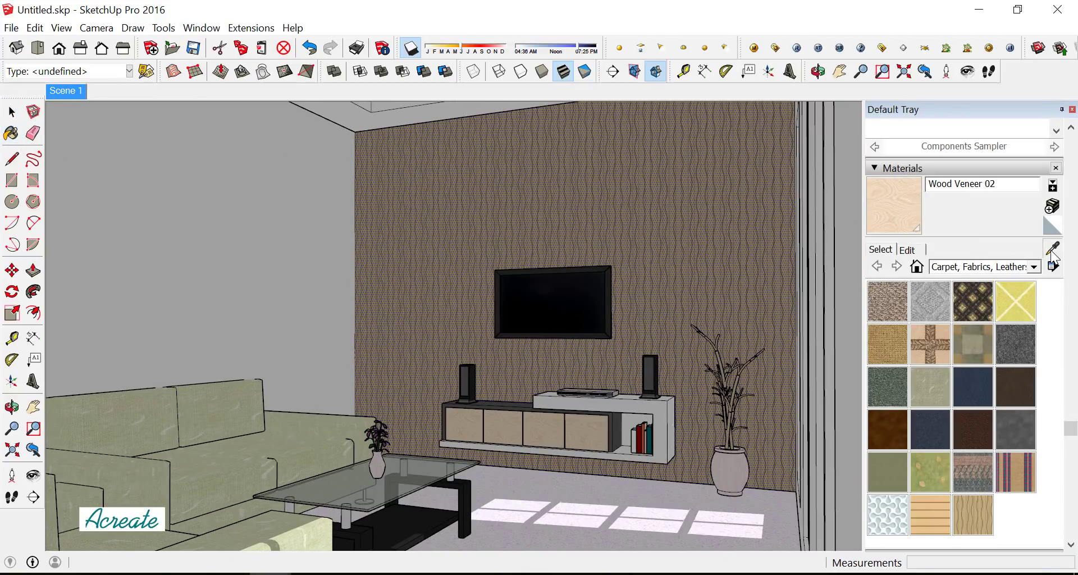
click(653, 227)
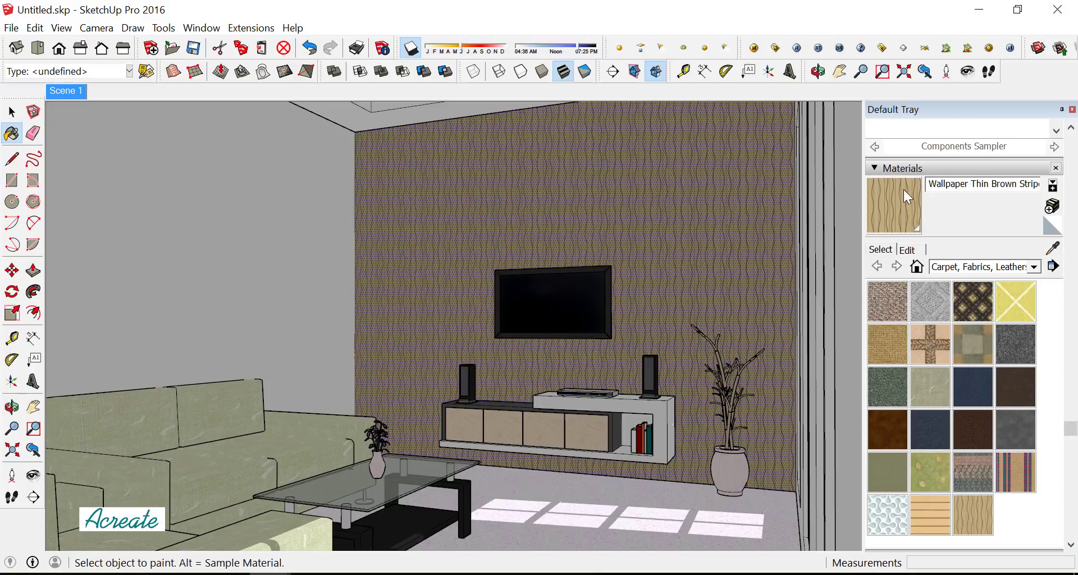
click(908, 250)
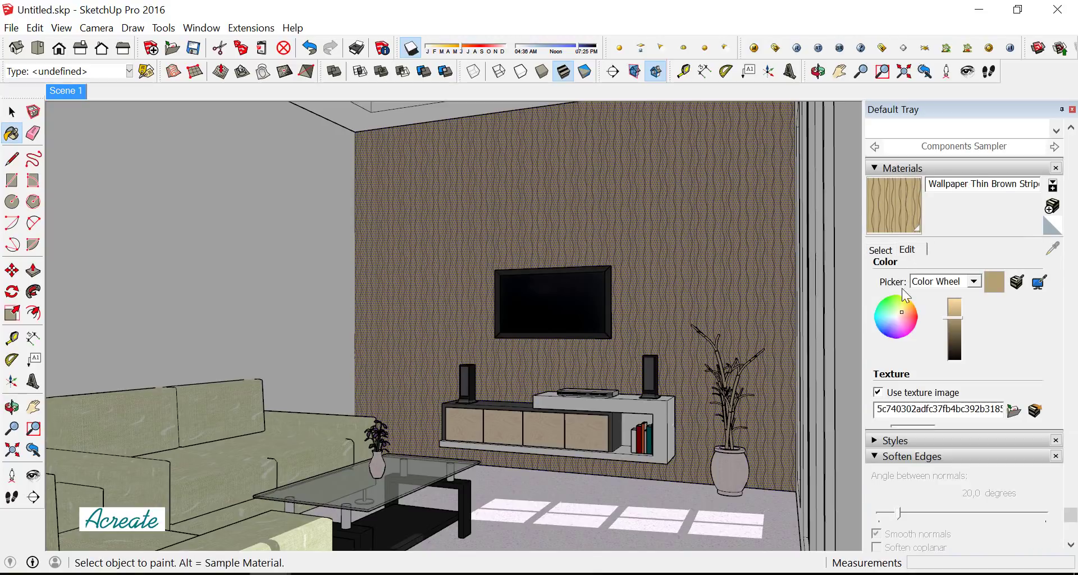
click(897, 318)
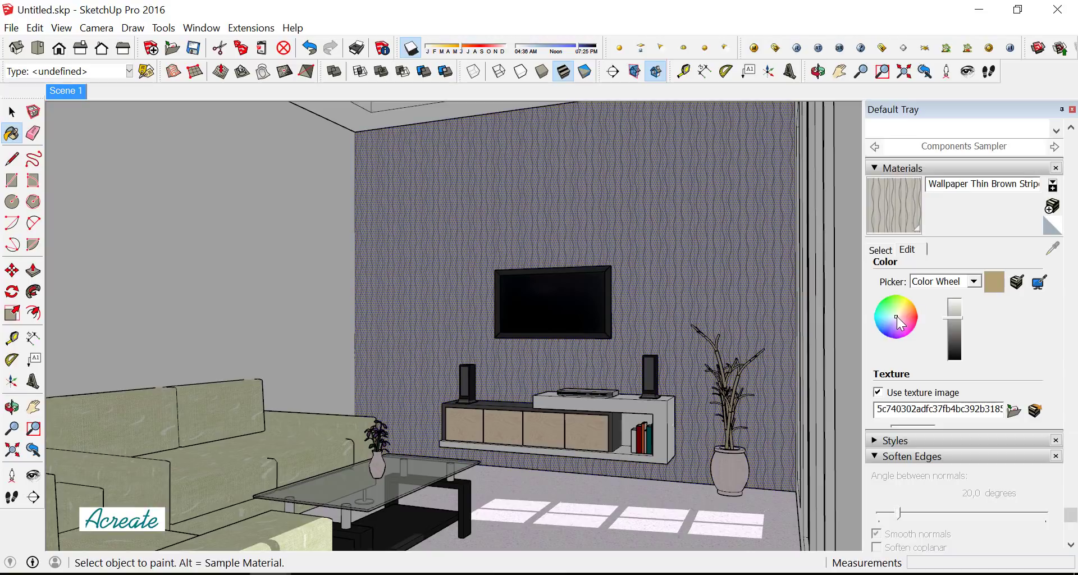
click(954, 309)
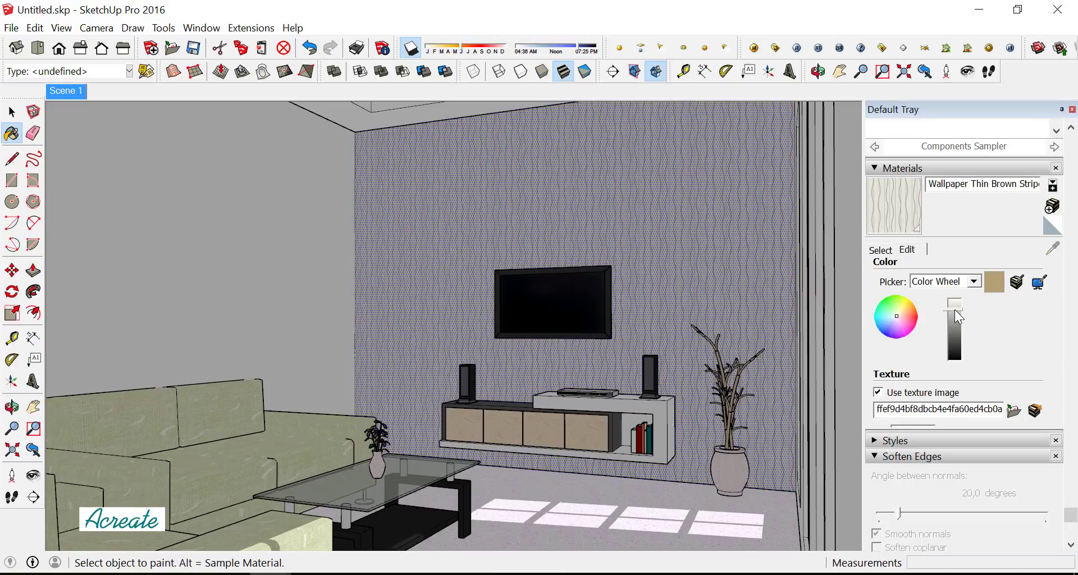
click(884, 249)
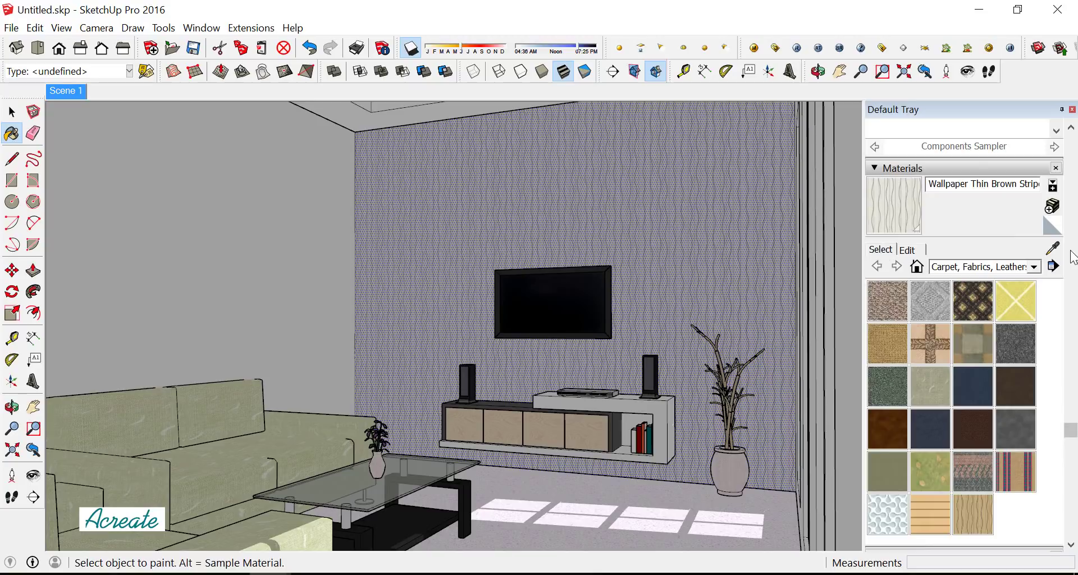
Sample the sofa's Fabric Linen material, darken its colour, and close the materials panel
click(1053, 249)
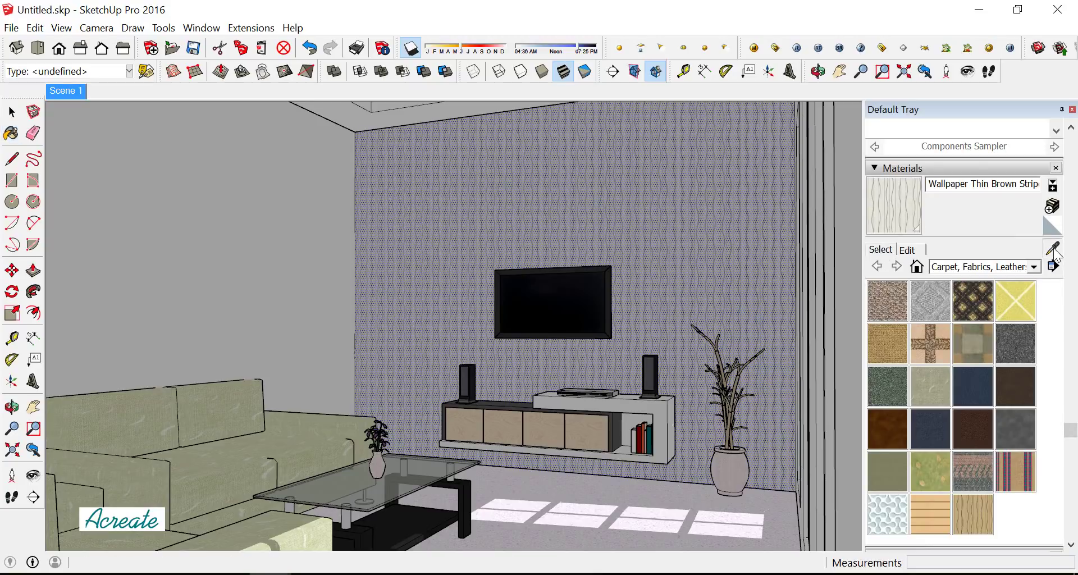
click(242, 402)
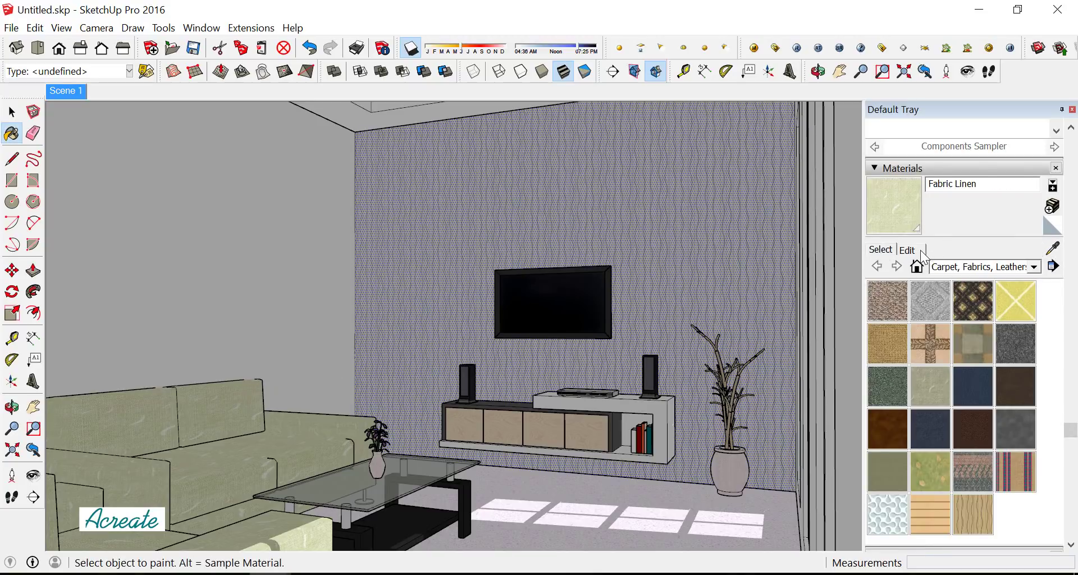
click(921, 251)
click(953, 318)
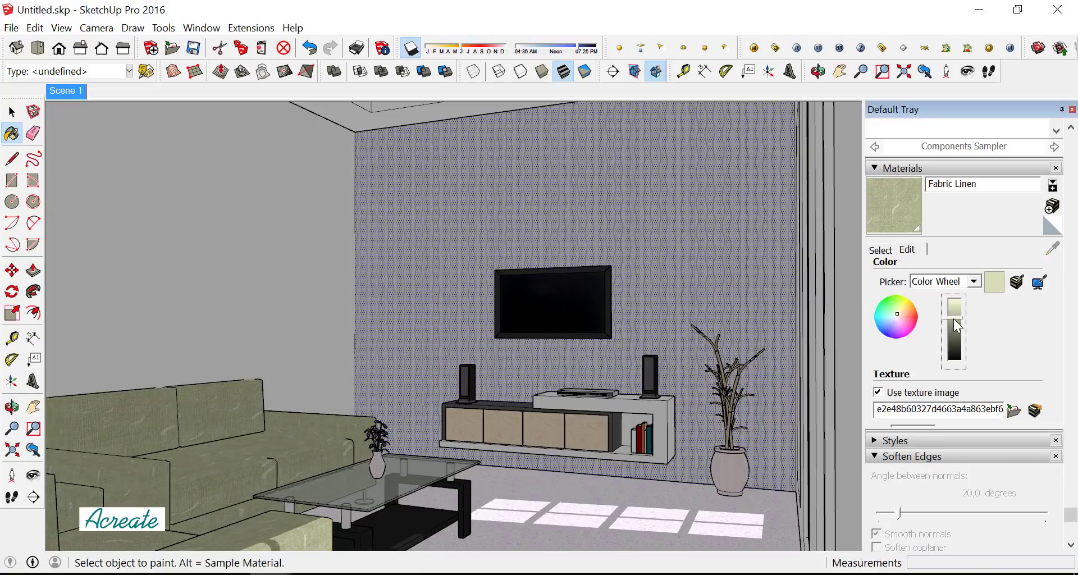
click(1072, 110)
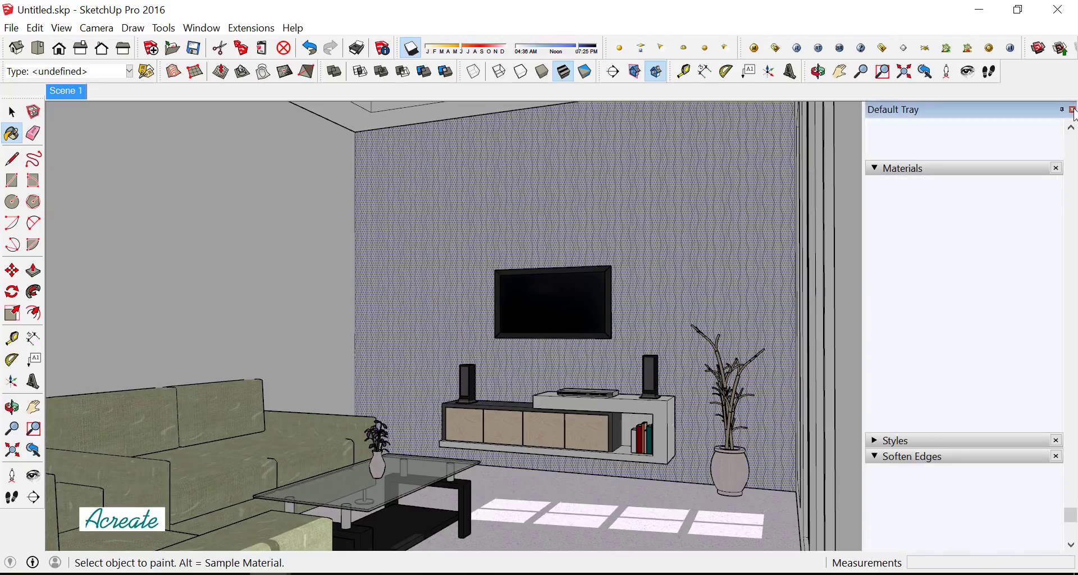
Orbit and pan to frame the TV wall with the sofa and glass table in front
click(12, 112)
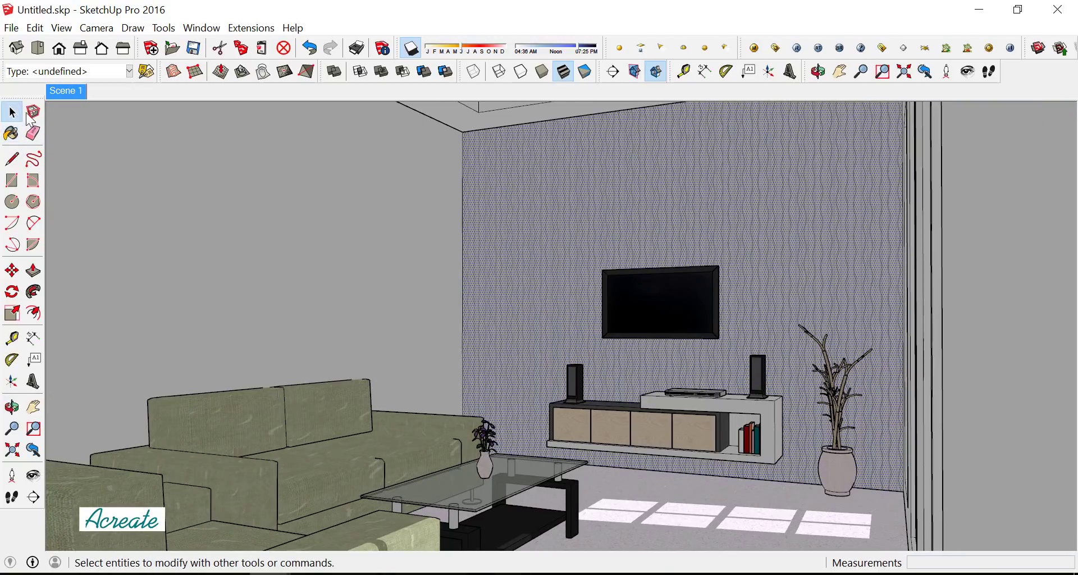
key(o)
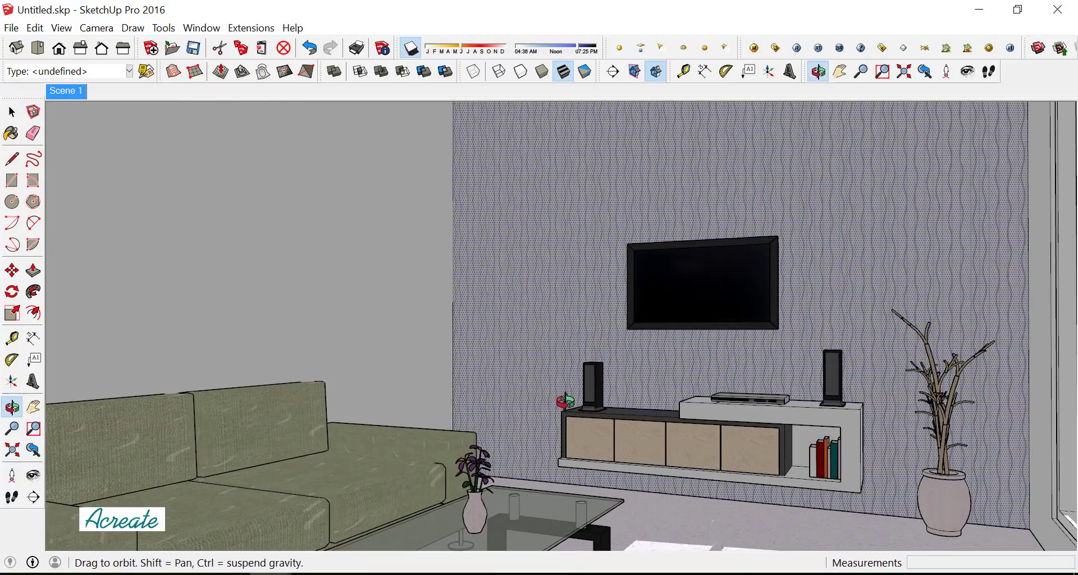
mouse_move(561, 418)
mouse_down()
mouse_move(615, 386)
mouse_move(591, 400)
mouse_up()
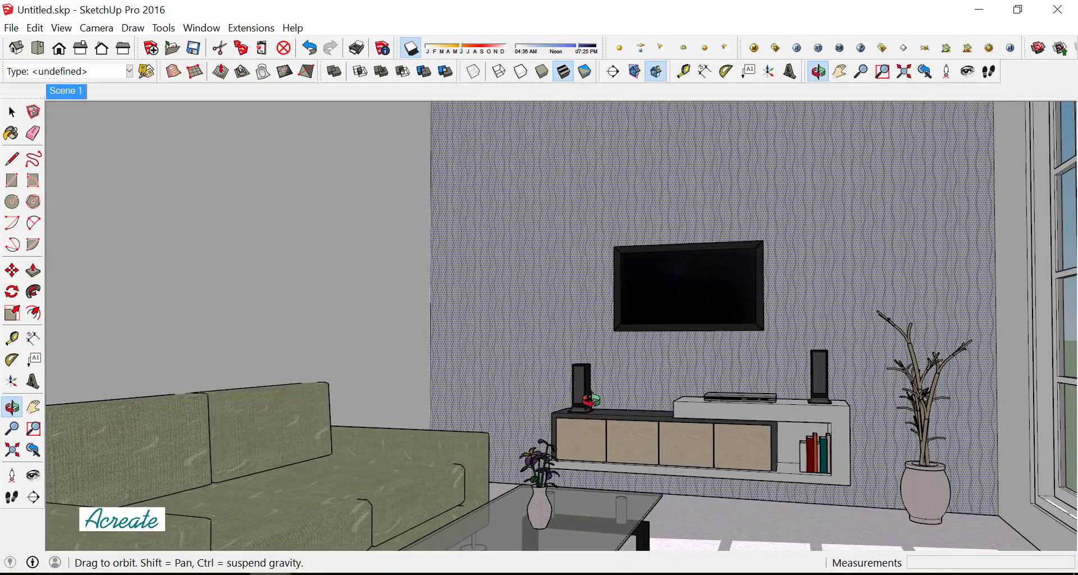
click(33, 406)
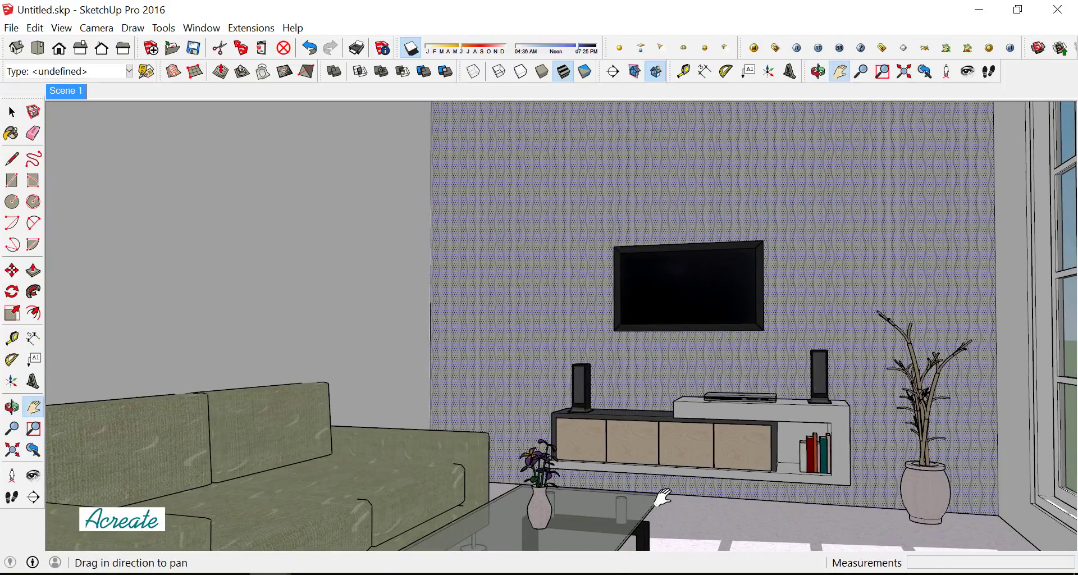
drag(662, 497, 660, 449)
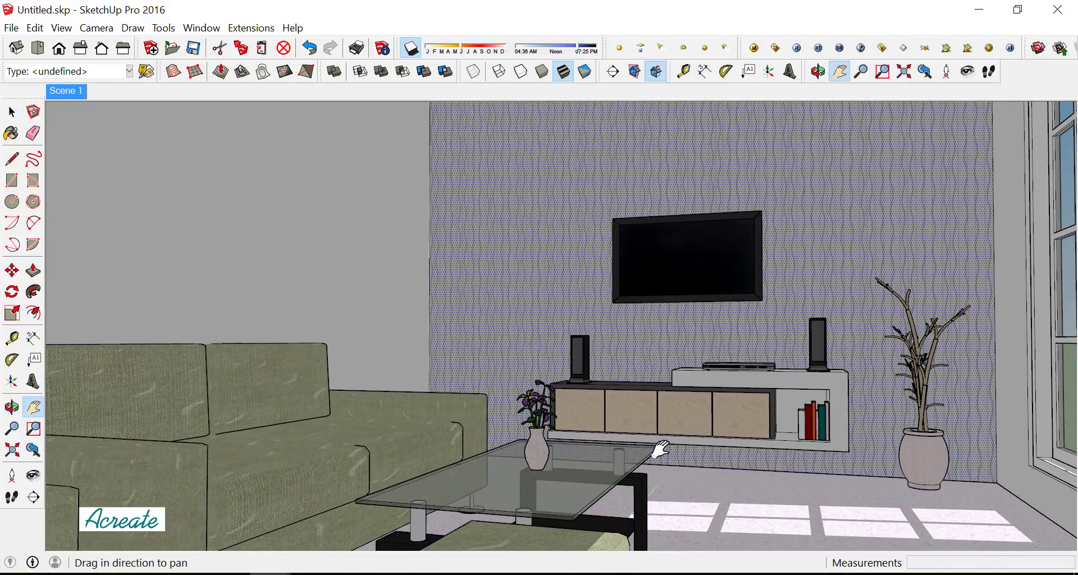
middle_drag(660, 443, 668, 435)
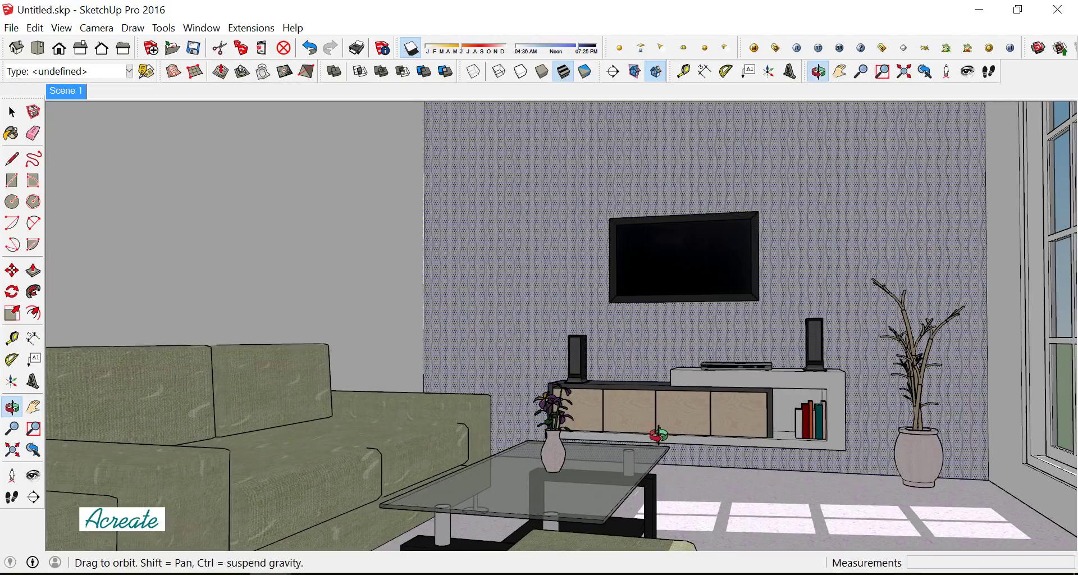
scroll(669, 435, up, 2)
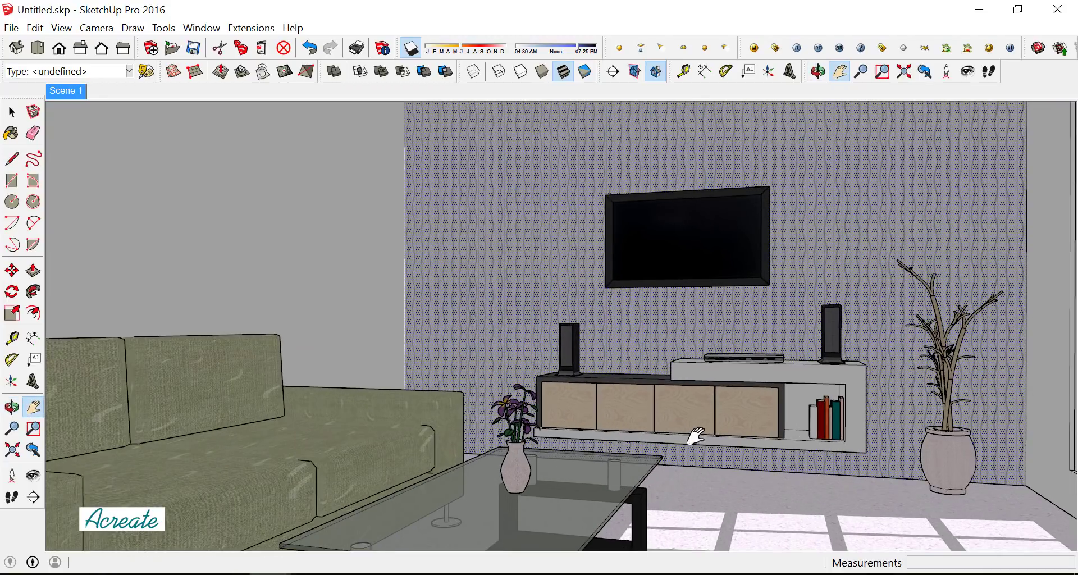
drag(705, 366, 664, 361)
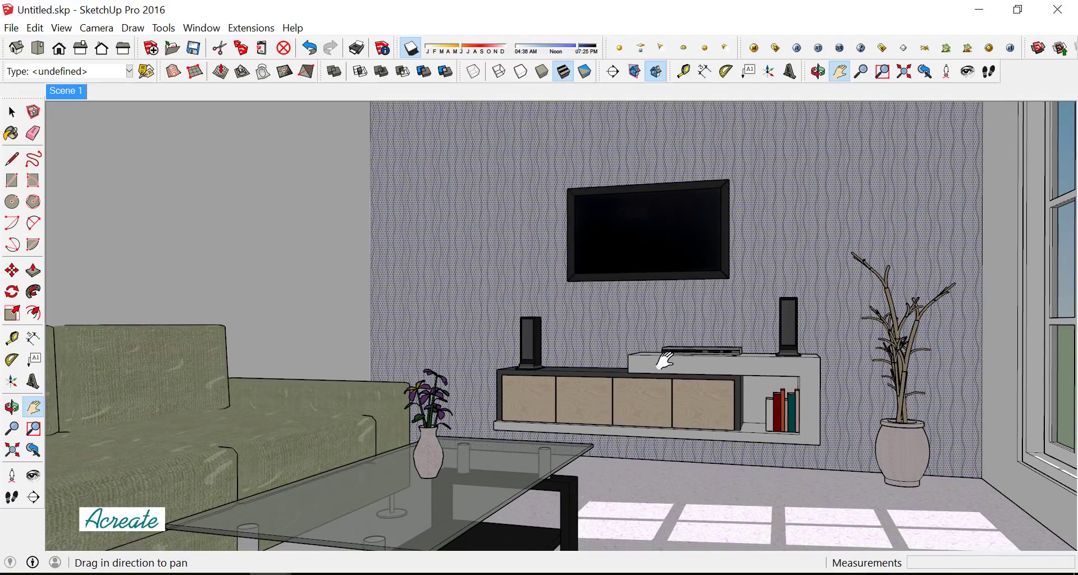
key(o)
drag(685, 379, 688, 362)
key(h)
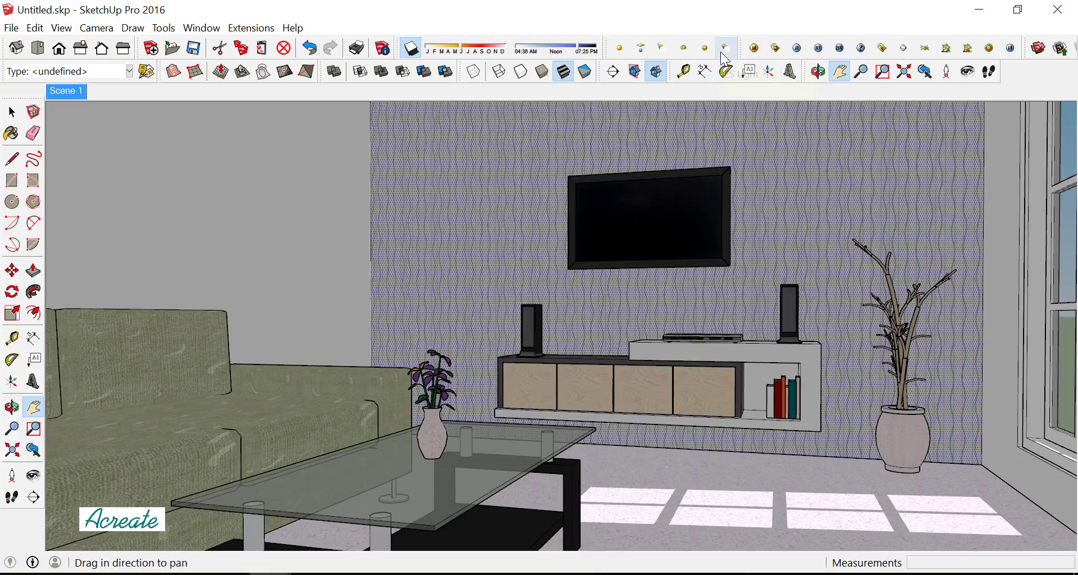
Add the current view as Scene 2 via View > Animation > Add Scene
click(12, 29)
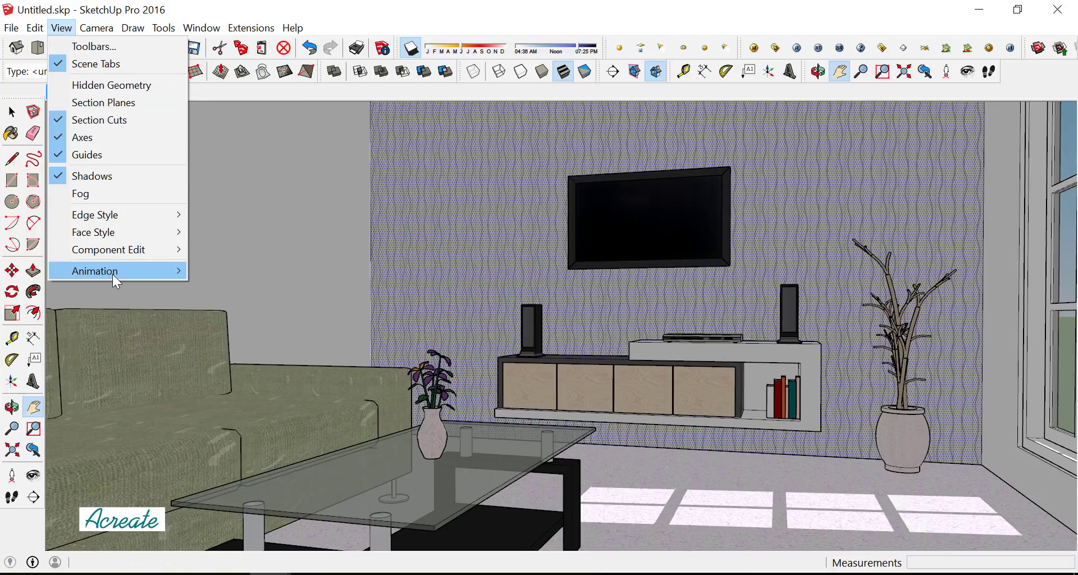
mouse_move(118, 270)
click(232, 271)
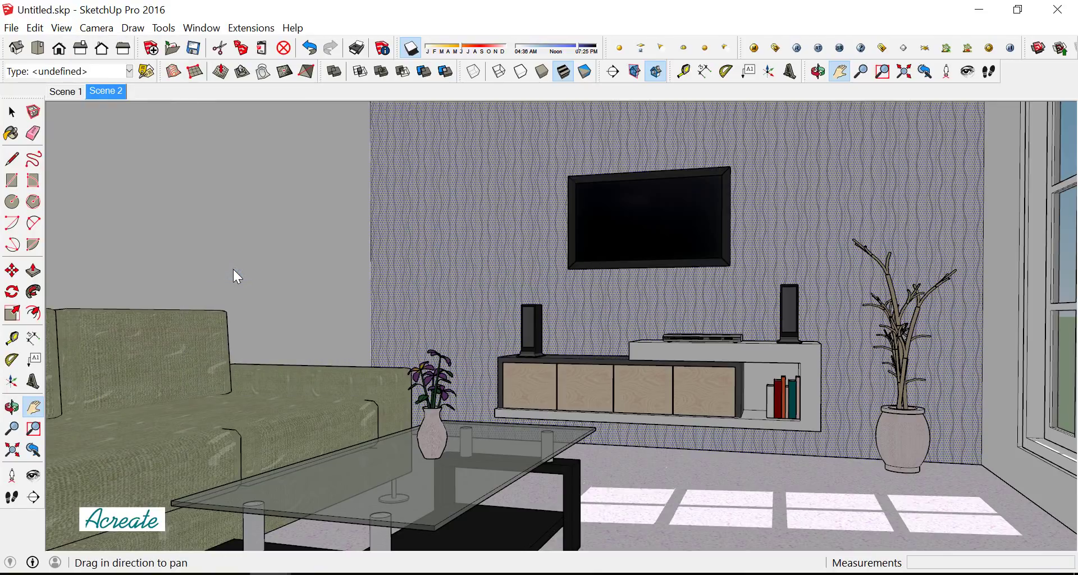
click(10, 108)
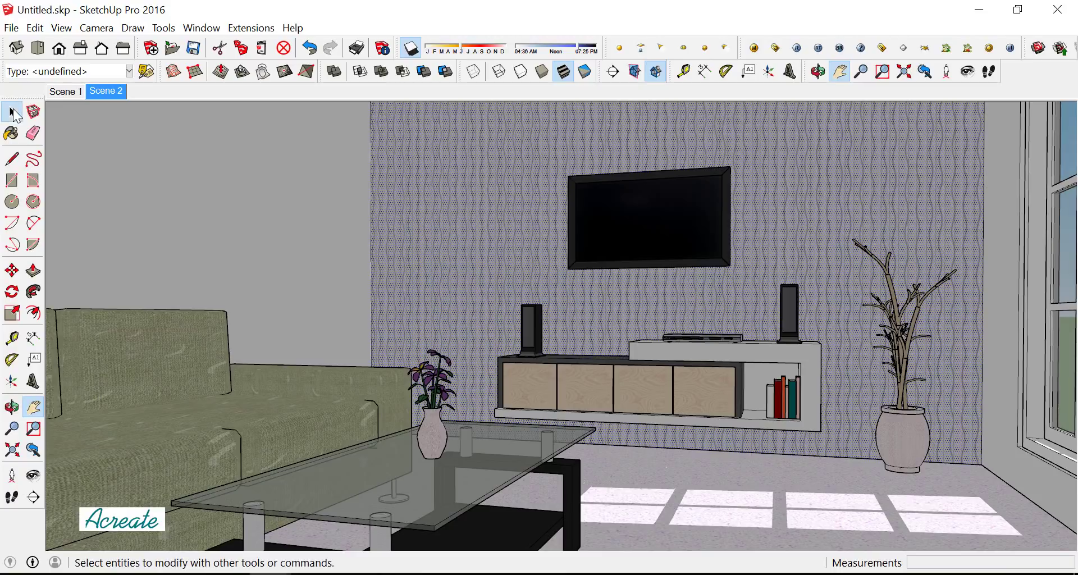
In V-Ray settings, review camera and 1280x720 output size, then enable ambient occlusion under GI
click(776, 49)
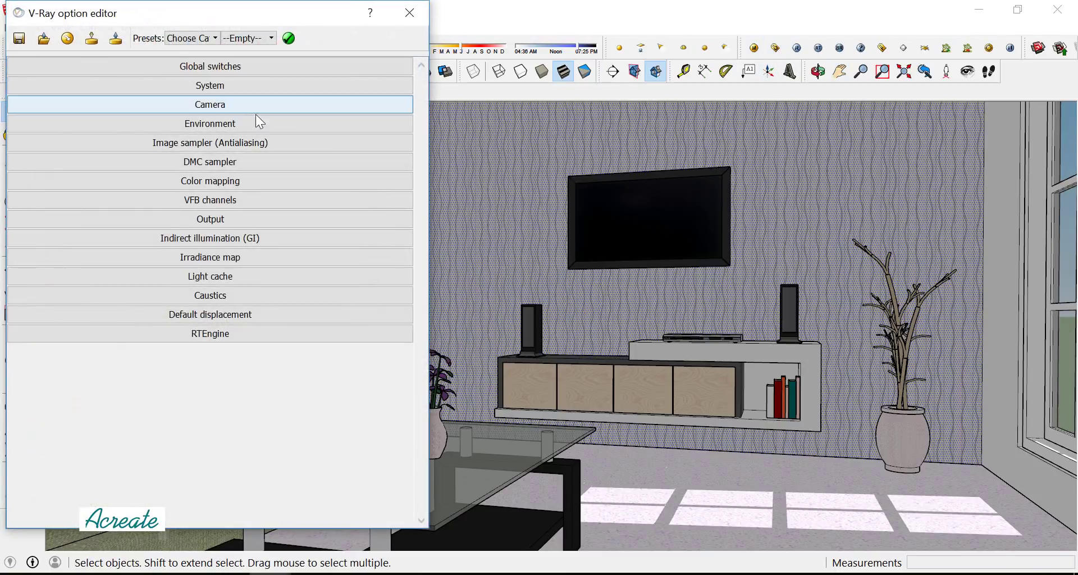
click(232, 107)
text(400)
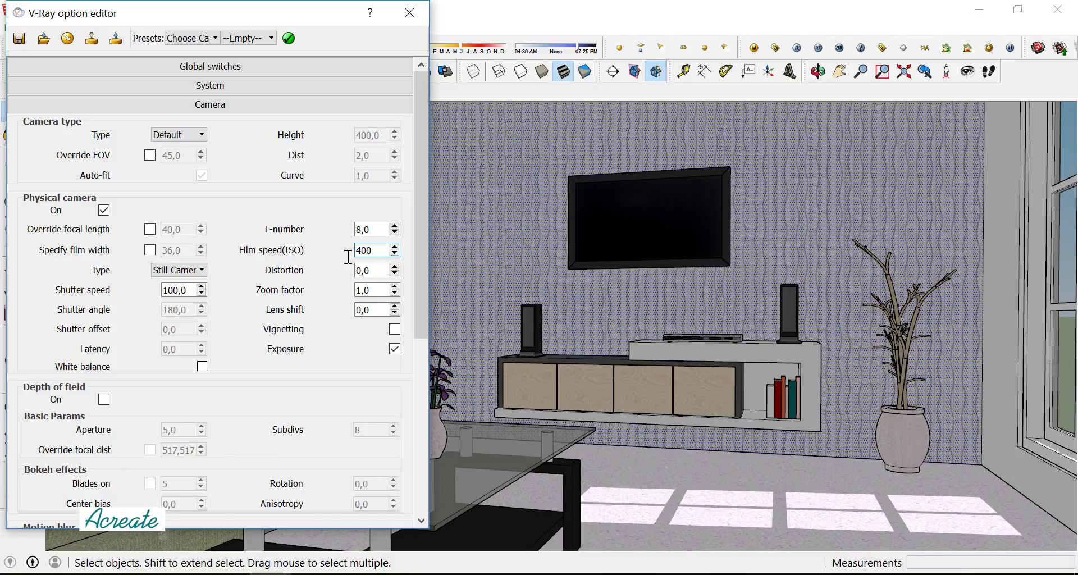
click(221, 105)
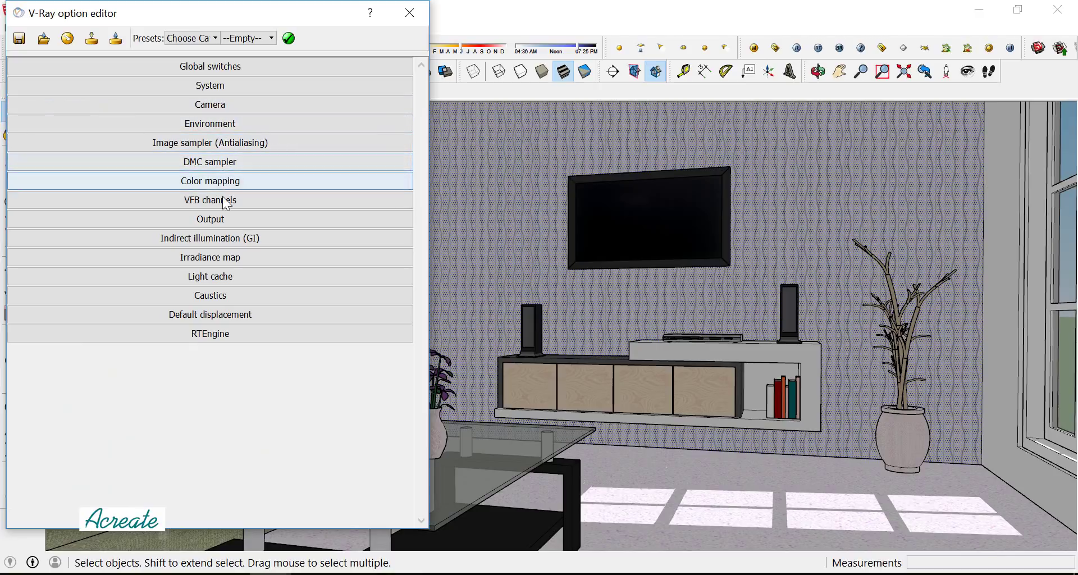
click(224, 224)
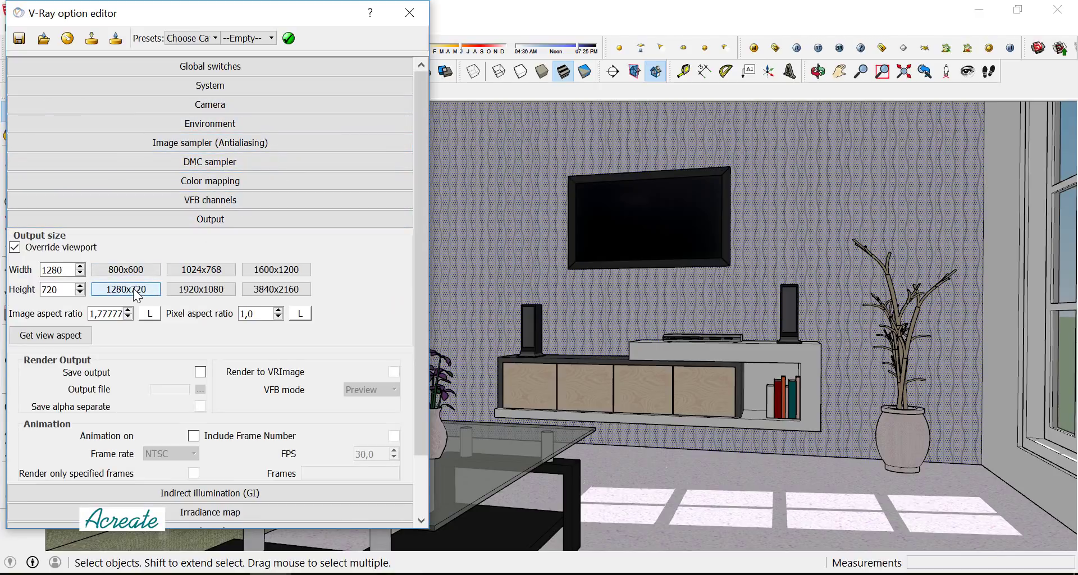
click(214, 220)
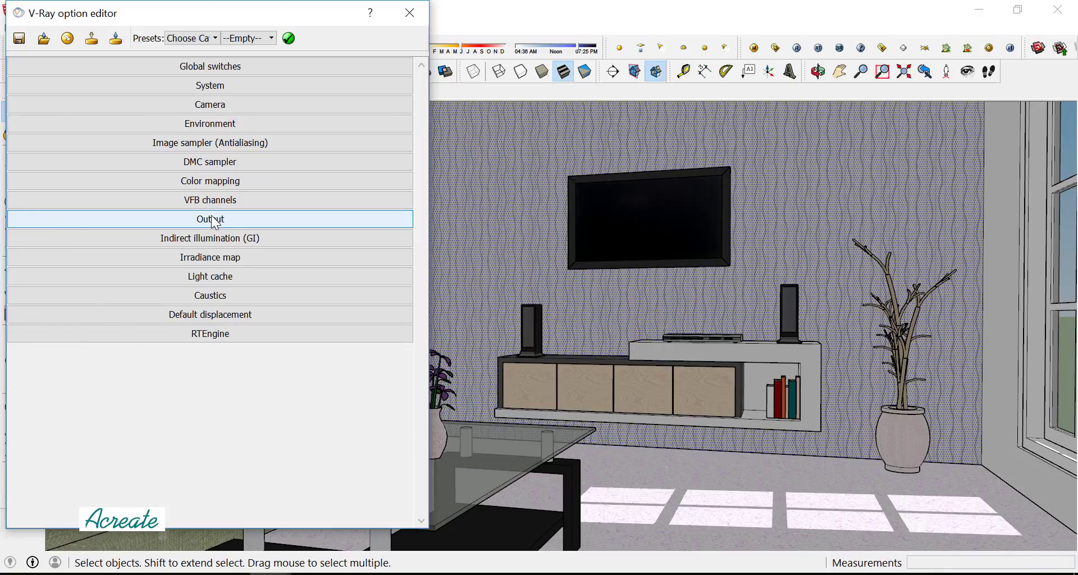
click(216, 237)
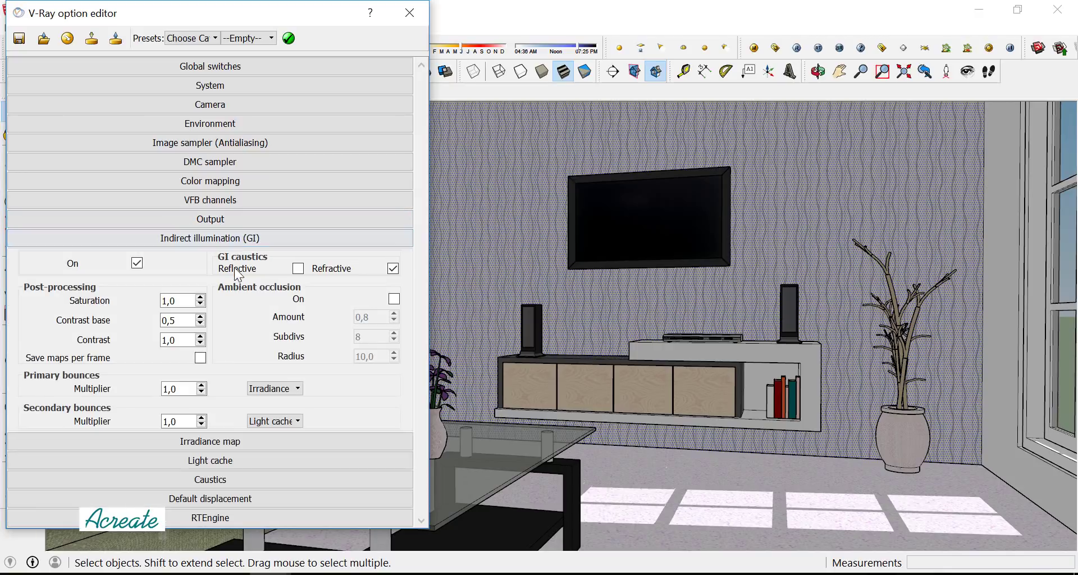
click(394, 300)
click(208, 238)
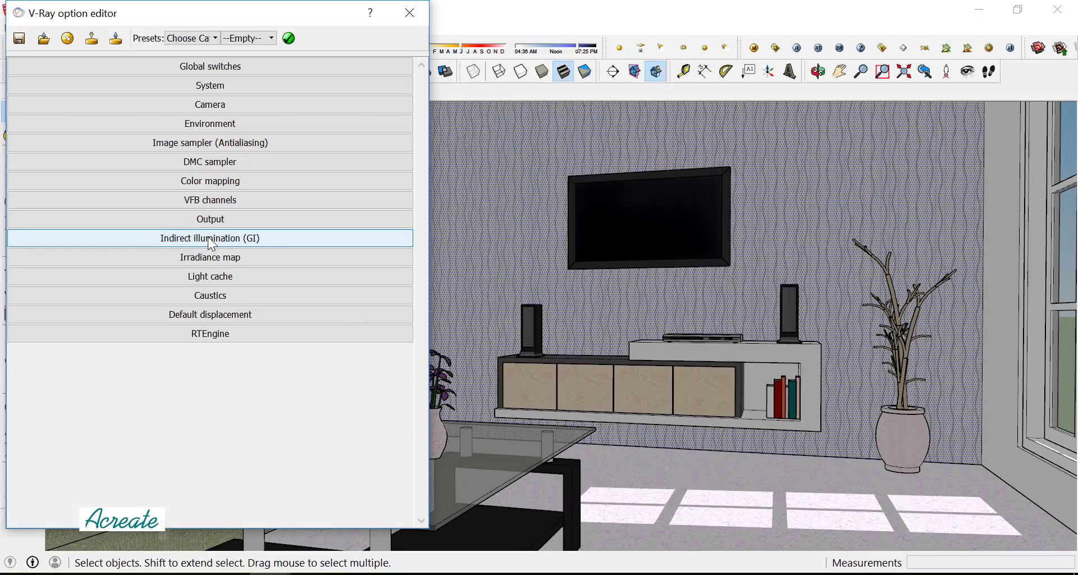
Set colour mapping type to Exponential and start rendering the current scene
click(222, 182)
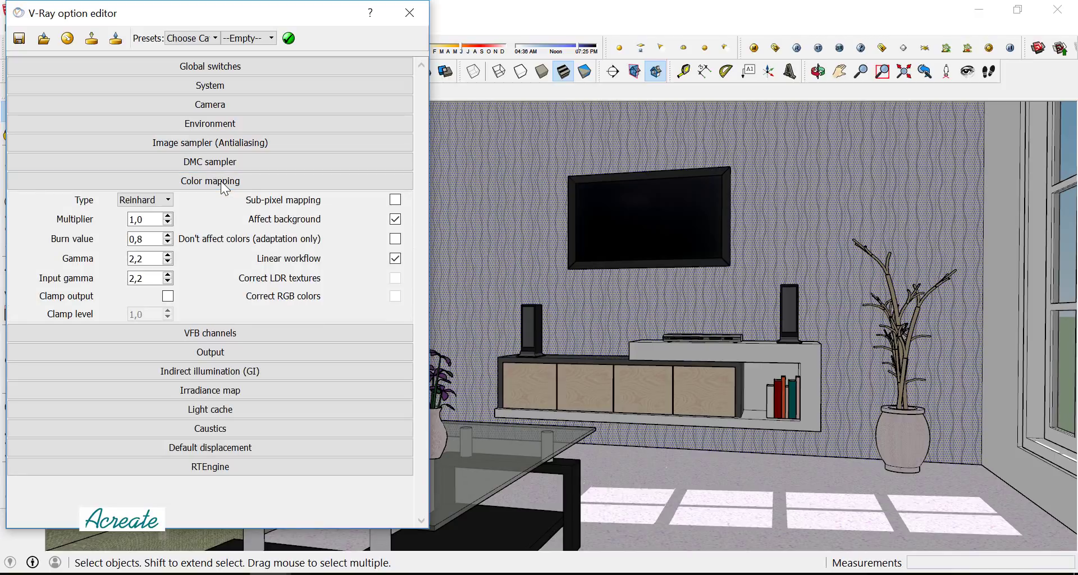
click(168, 200)
click(170, 223)
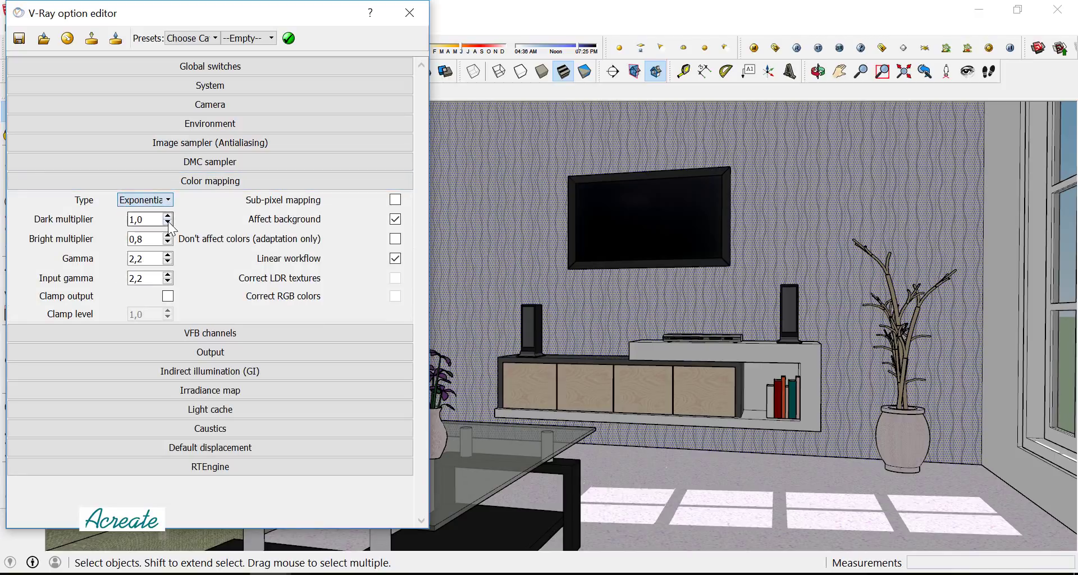
click(211, 183)
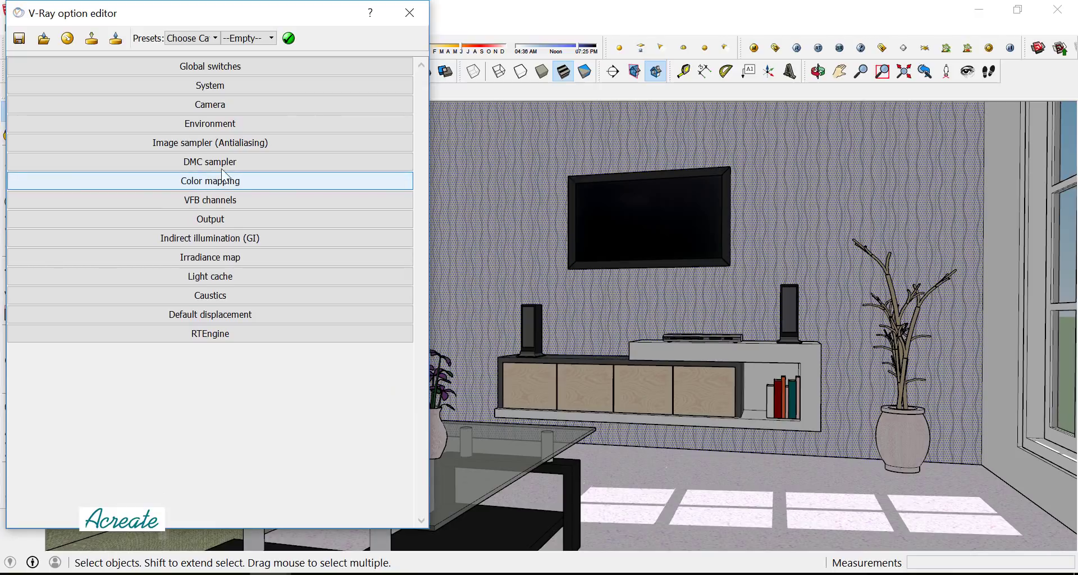
click(414, 17)
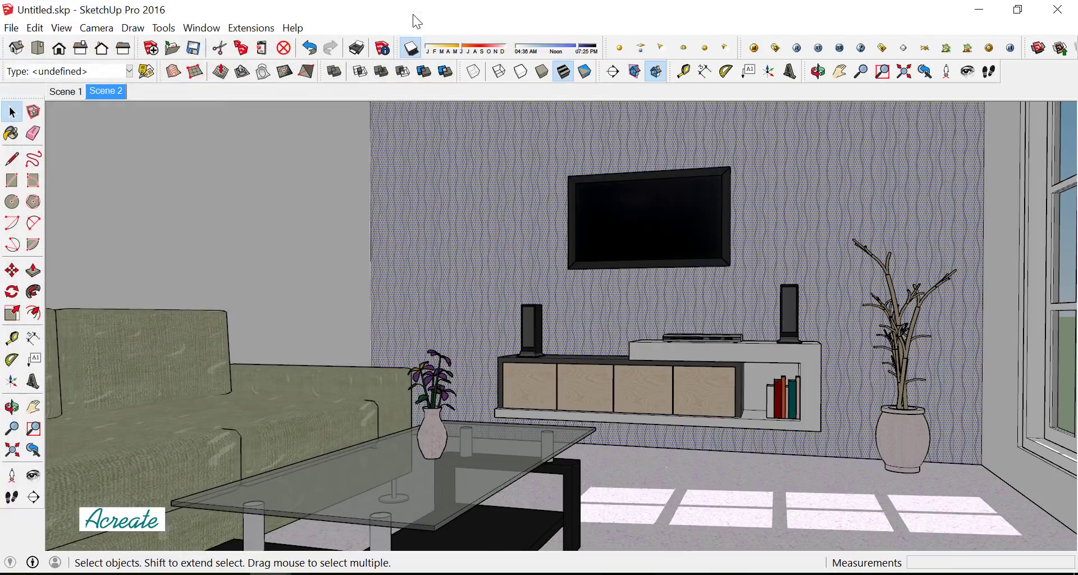
click(801, 51)
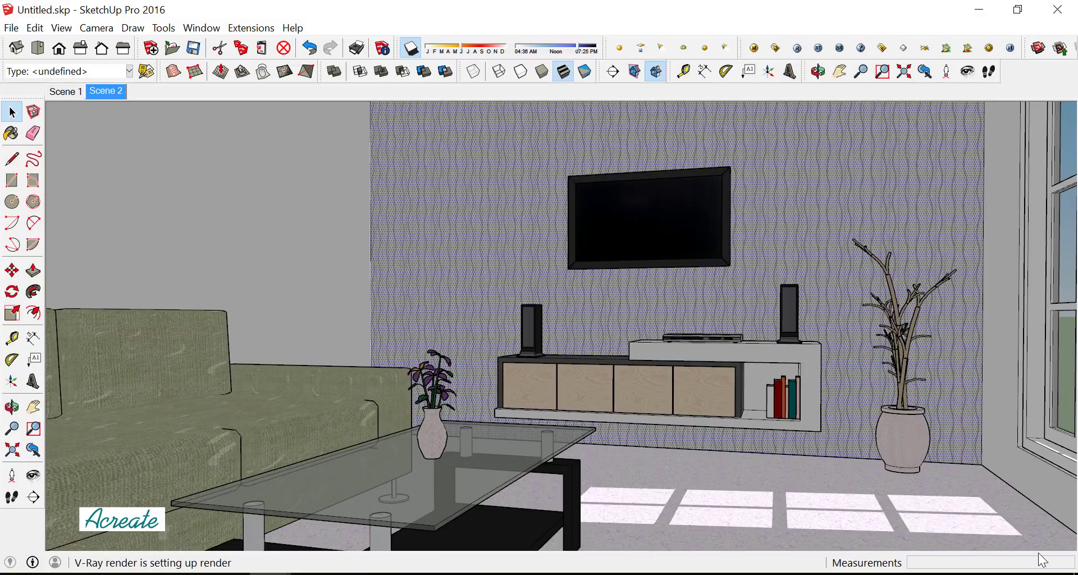